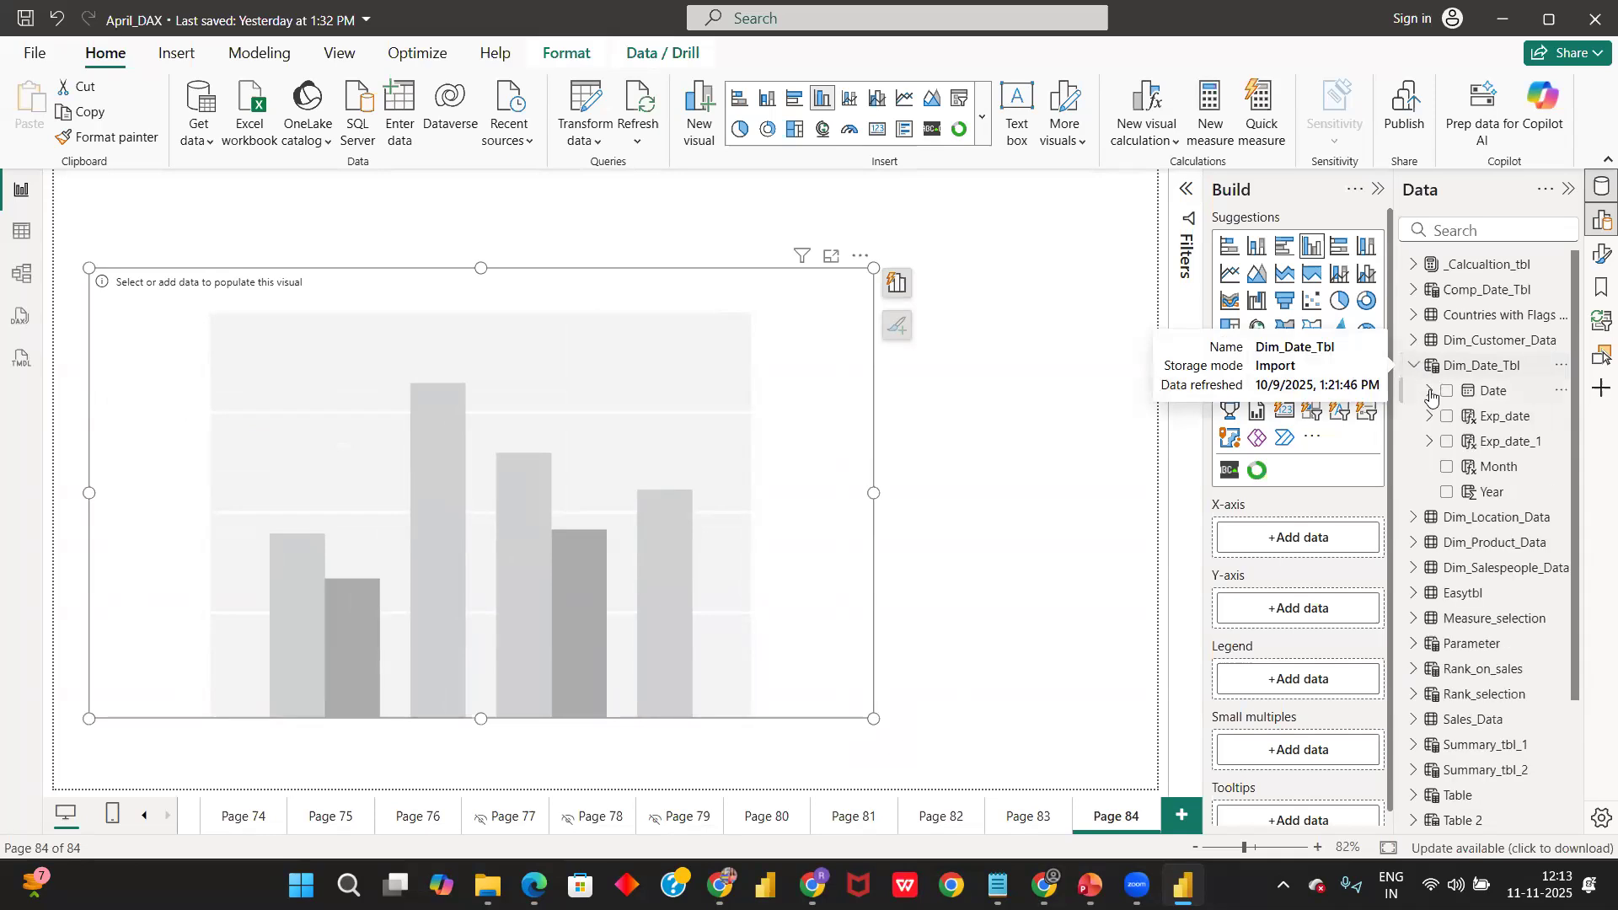
# - Add Month from the Dim_Date_Tbl Date hierarchy to the empty column chart's X-axis
pyautogui.click(1430, 391)
pyautogui.click(1447, 415)
pyautogui.moveTo(1522, 492); pyautogui.dragTo(1298, 540)
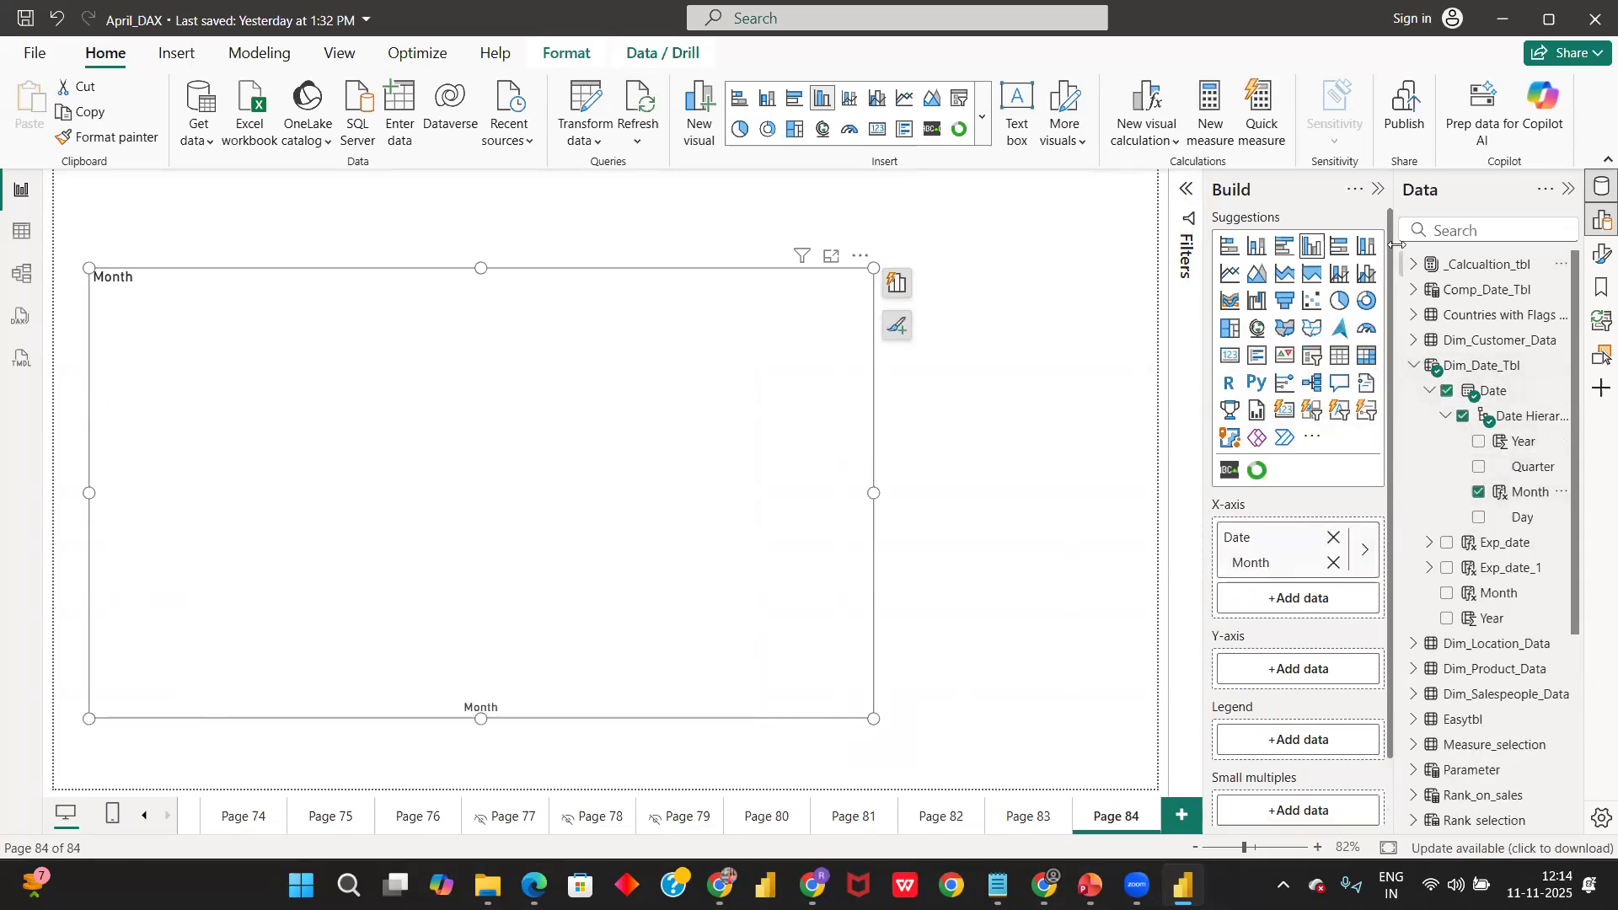
# - Add the Total sales measure from _Calcualtion_tbl to the column chart's Y-axis
pyautogui.click(1415, 264)
pyautogui.scroll(-3, 1431, 398)
pyautogui.click(1430, 379)
pyautogui.scroll(-5, 1484, 439)
pyautogui.moveTo(1524, 337); pyautogui.dragTo(1213, 662)
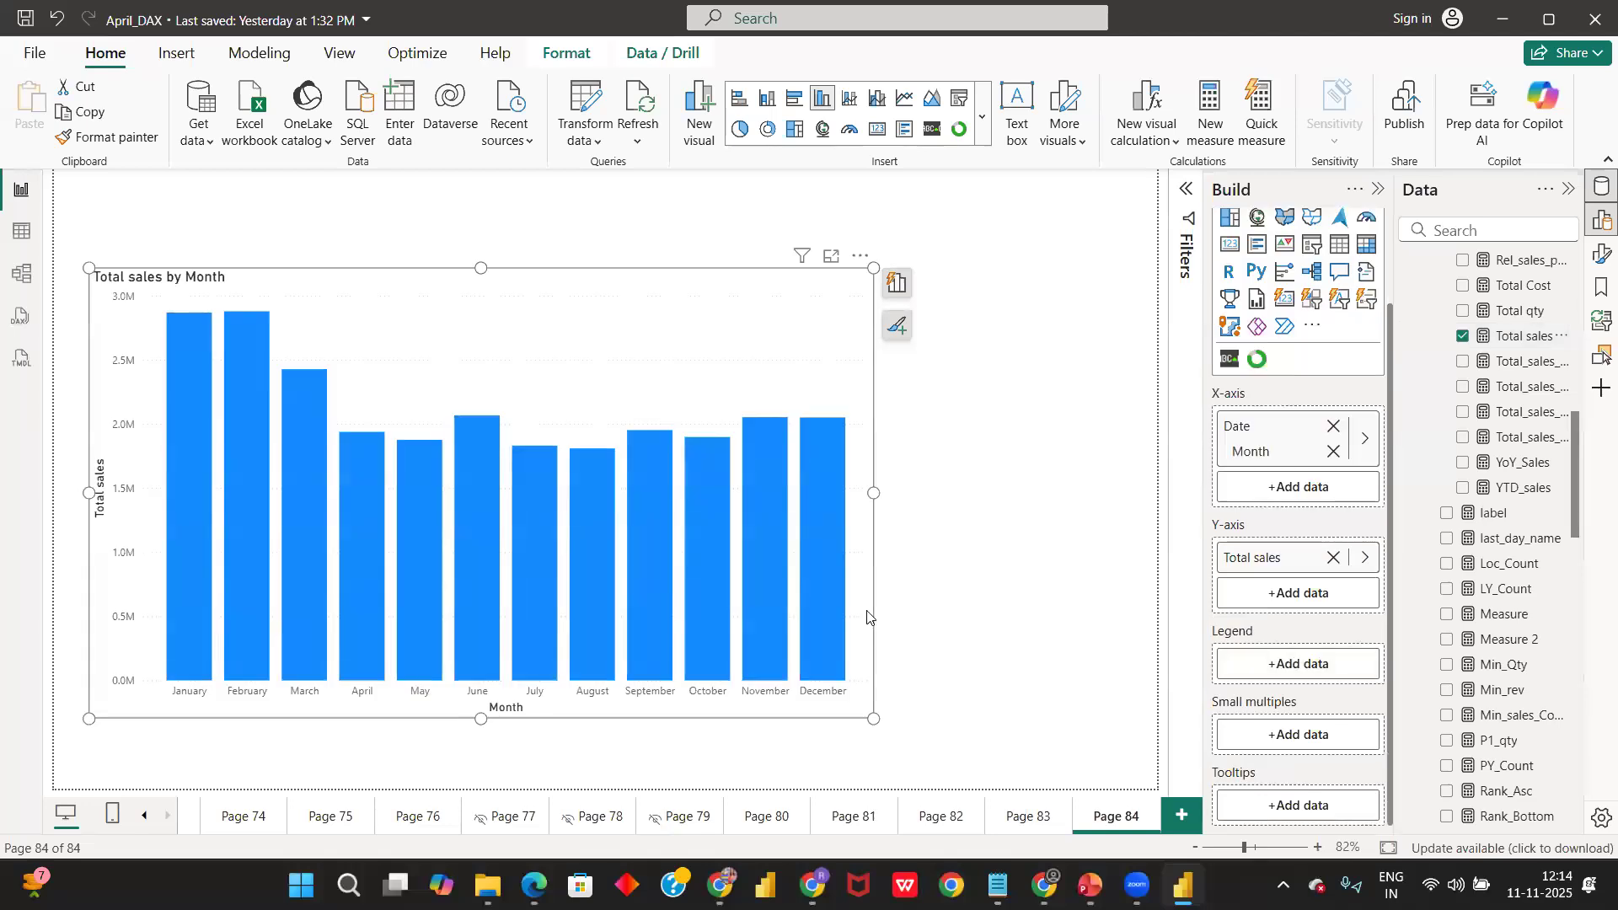
# - Insert a slicer beside the chart's upper right, shorten it, and assign it Year from the Dim_Date_Tbl Date hierarchy
pyautogui.click(1043, 421)
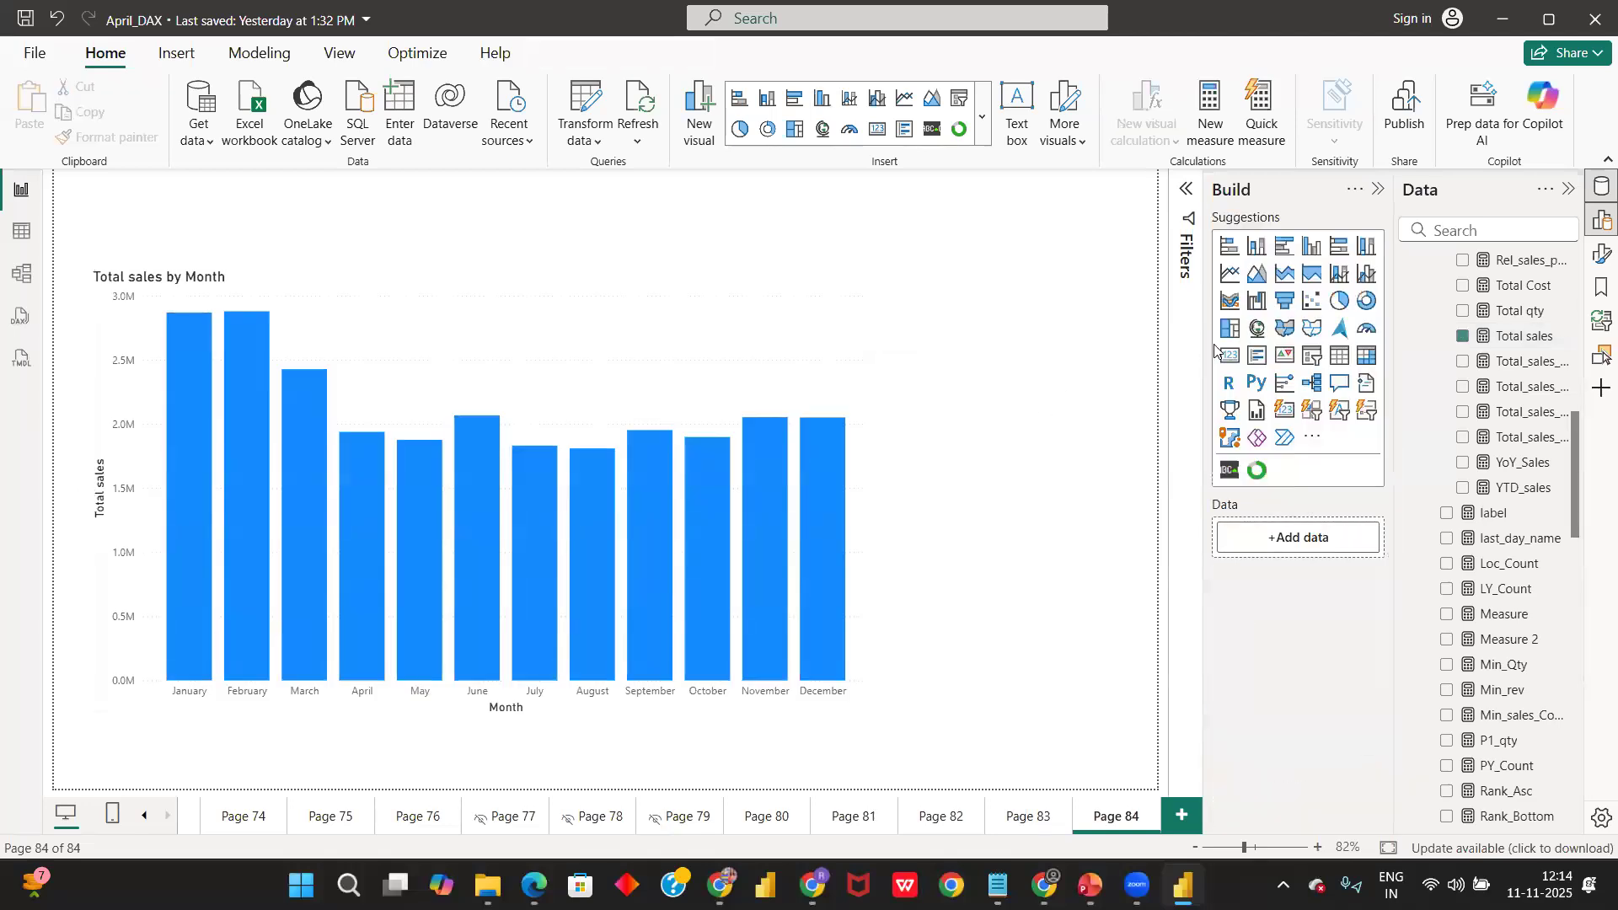
pyautogui.click(1314, 358)
pyautogui.moveTo(1020, 649); pyautogui.dragTo(1021, 421)
pyautogui.scroll(-15, 1514, 462)
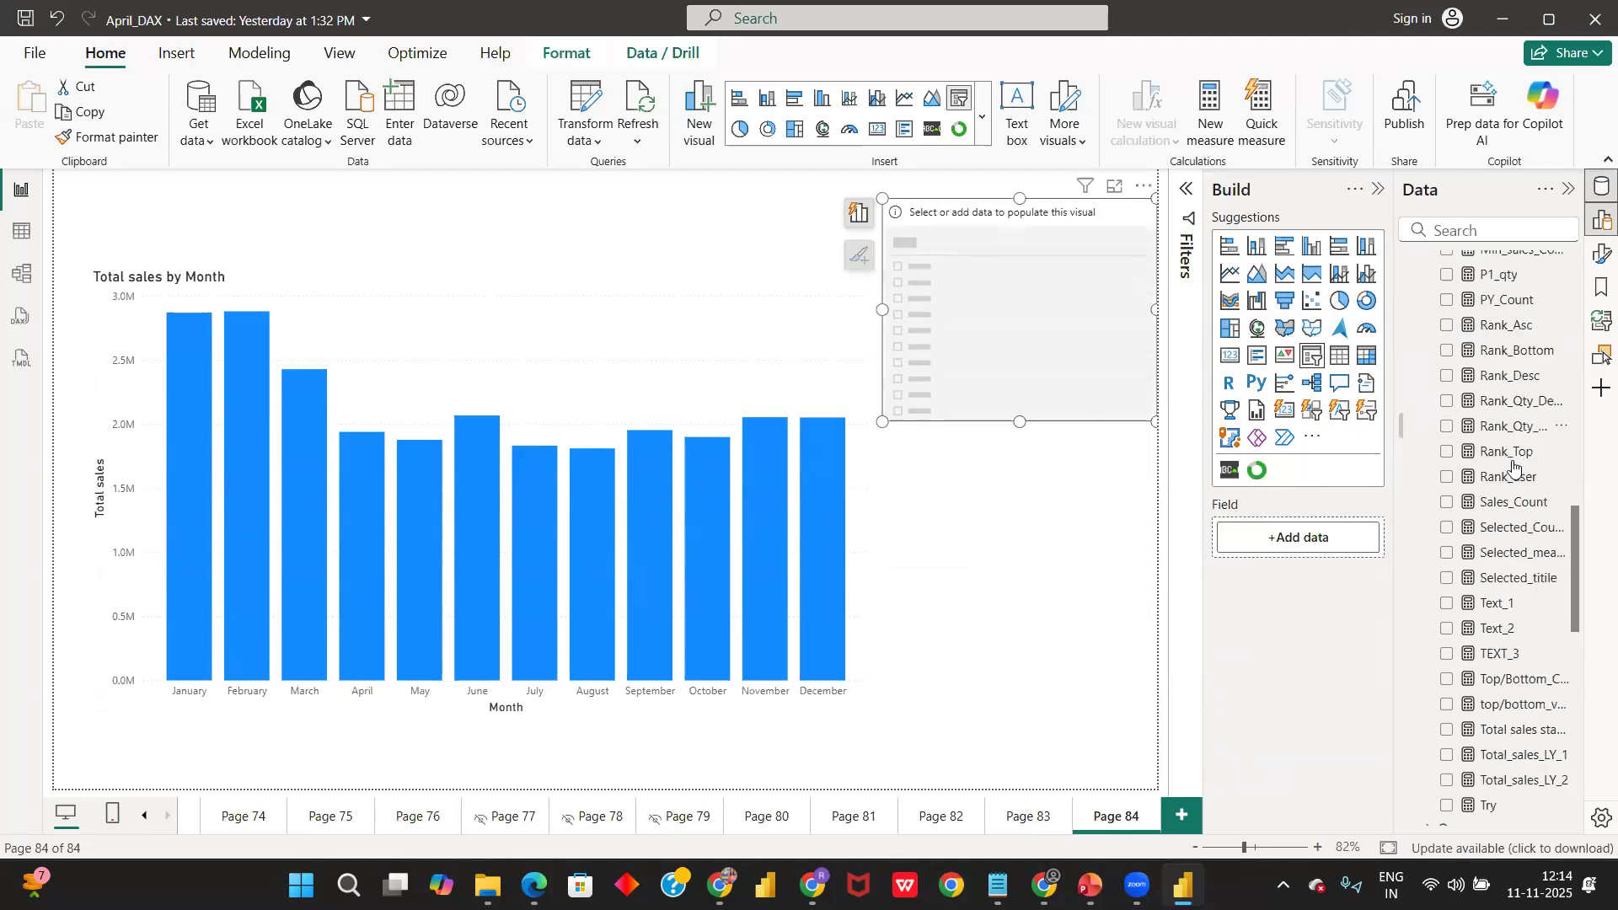
pyautogui.scroll(2, 1526, 410)
pyautogui.moveTo(1524, 419); pyautogui.dragTo(1101, 299)
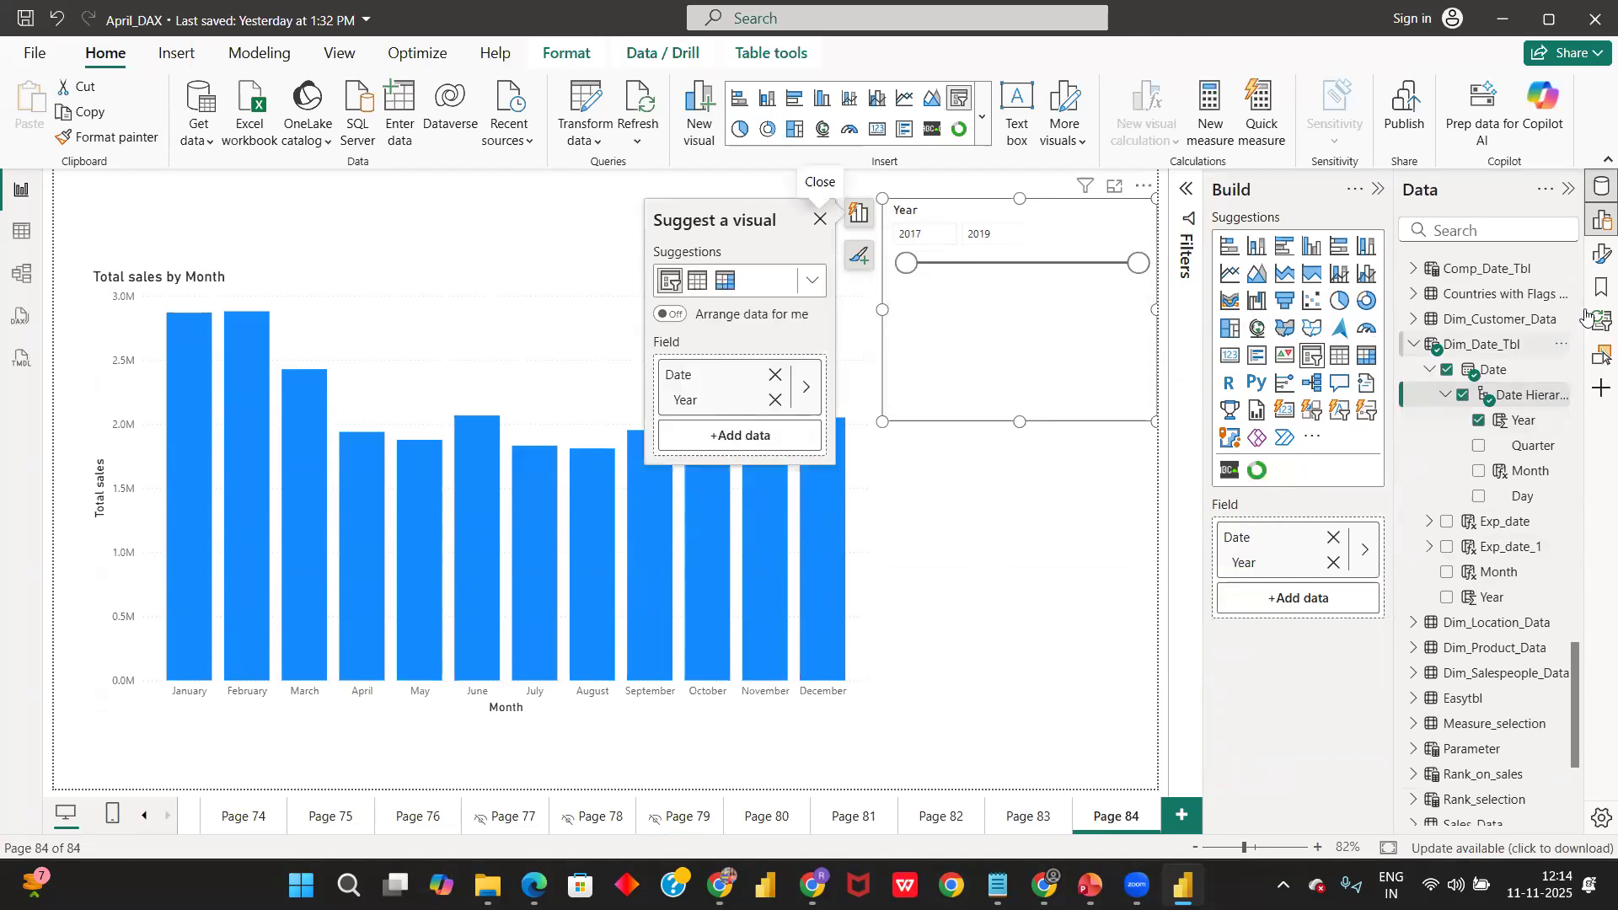
# - Set the Year slicer's style to Tile
pyautogui.click(1602, 253)
pyautogui.click(1063, 405)
pyautogui.click(1070, 510)
pyautogui.click(1058, 552)
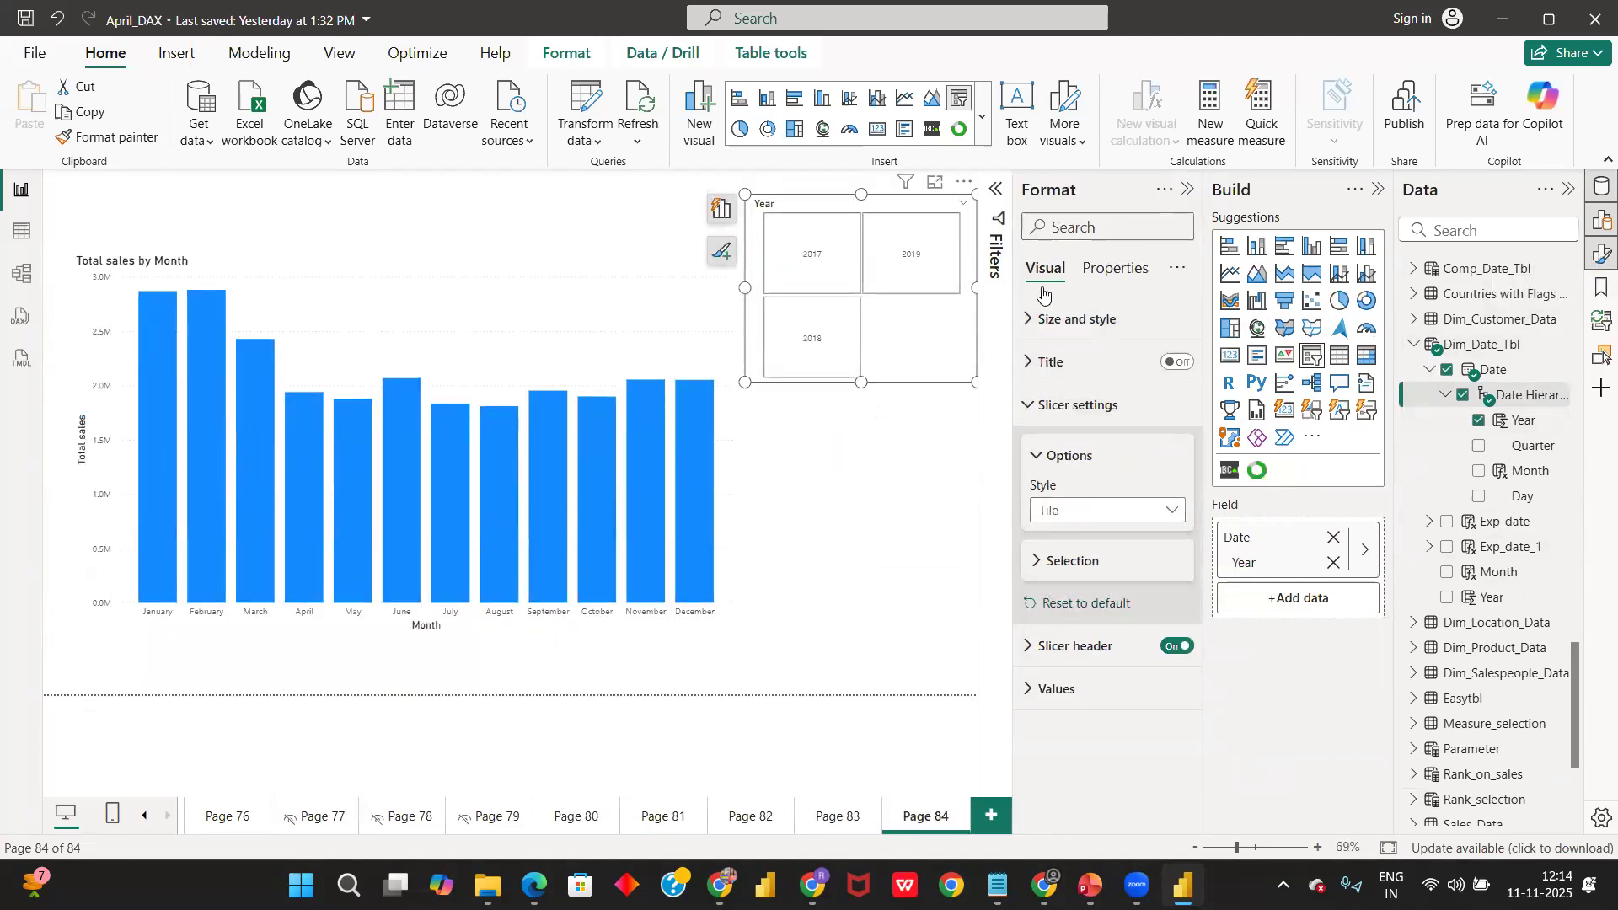
pyautogui.click(1188, 190)
pyautogui.press('Escape')
# - Insert a second slicer below the Year slicer with County from Dim_Location_Data, and narrow it slightly from its left edge
pyautogui.click(1308, 358)
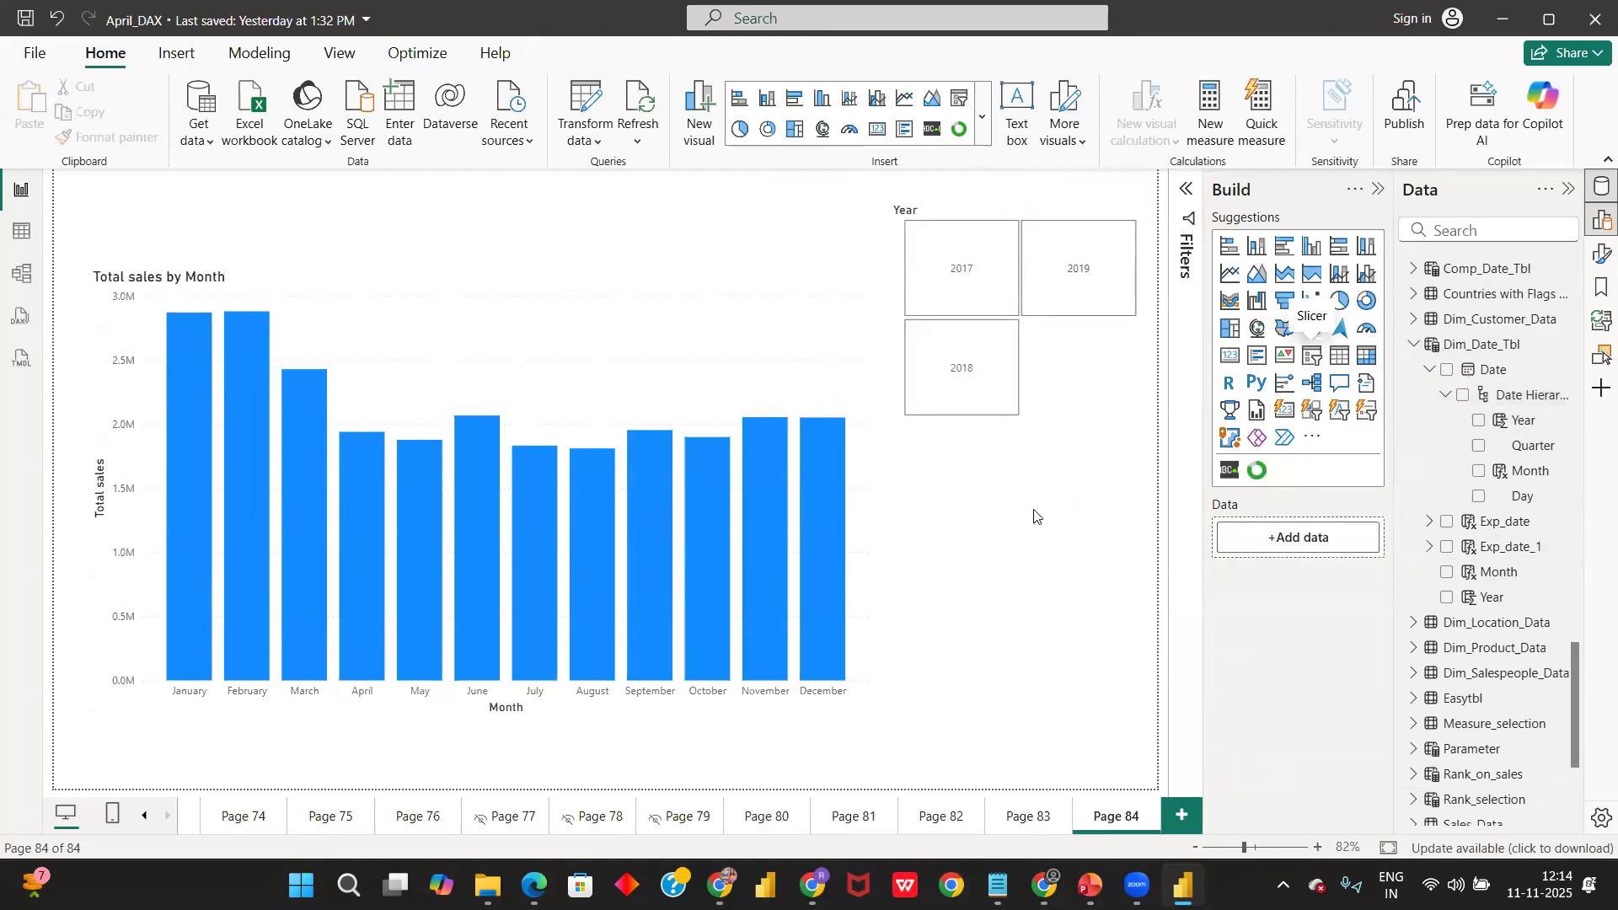
pyautogui.click(1415, 344)
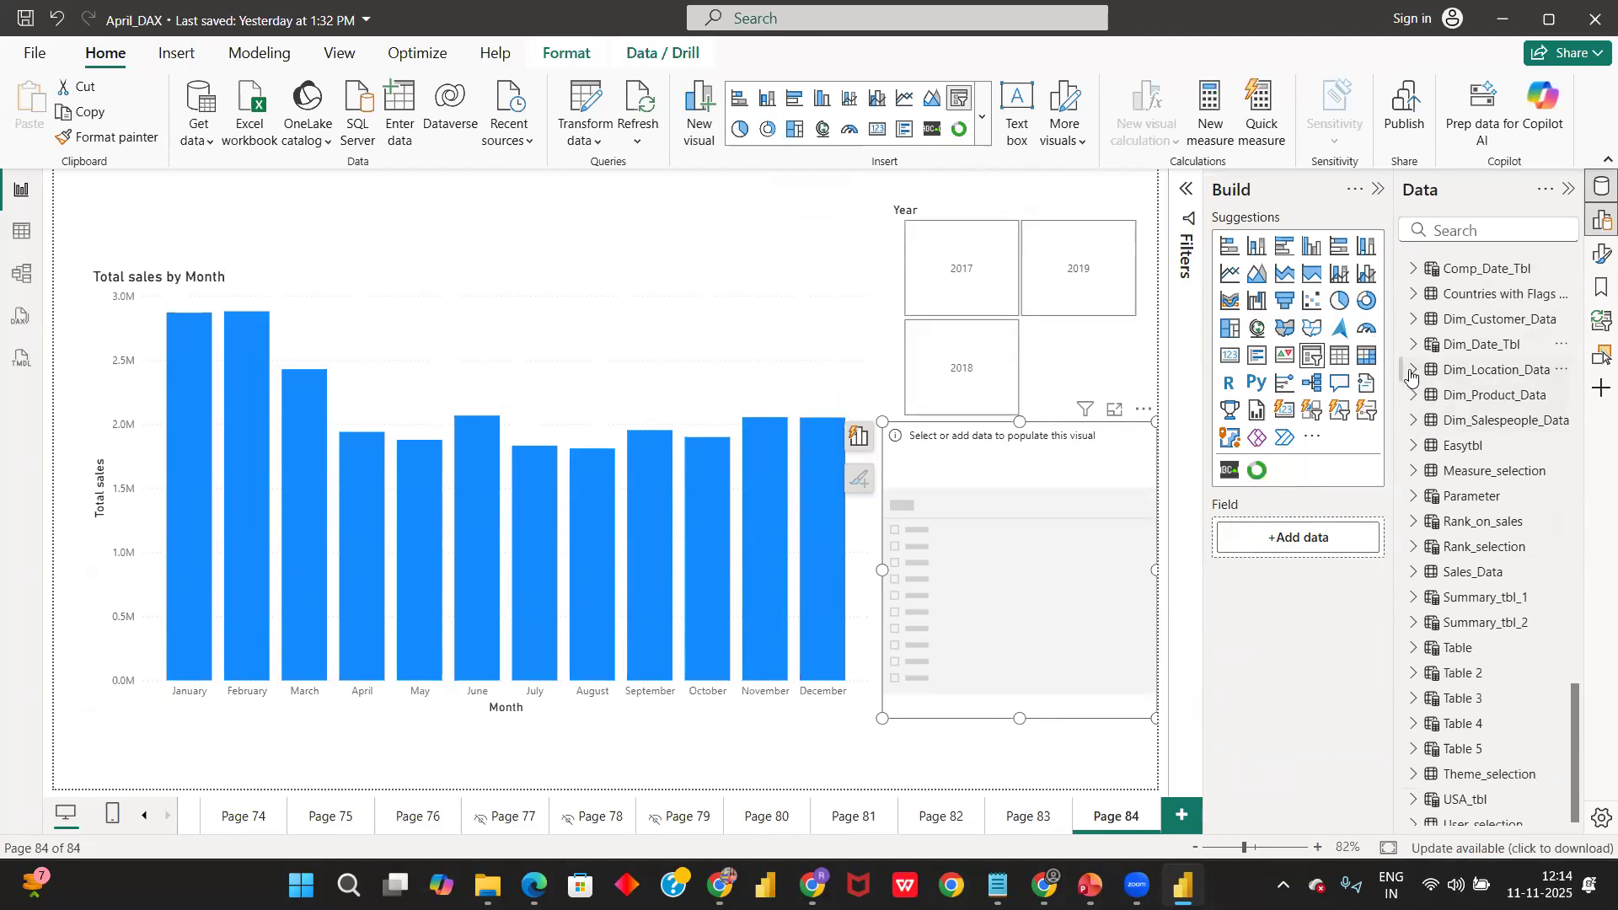
pyautogui.click(1414, 370)
pyautogui.moveTo(1501, 394); pyautogui.dragTo(1070, 495)
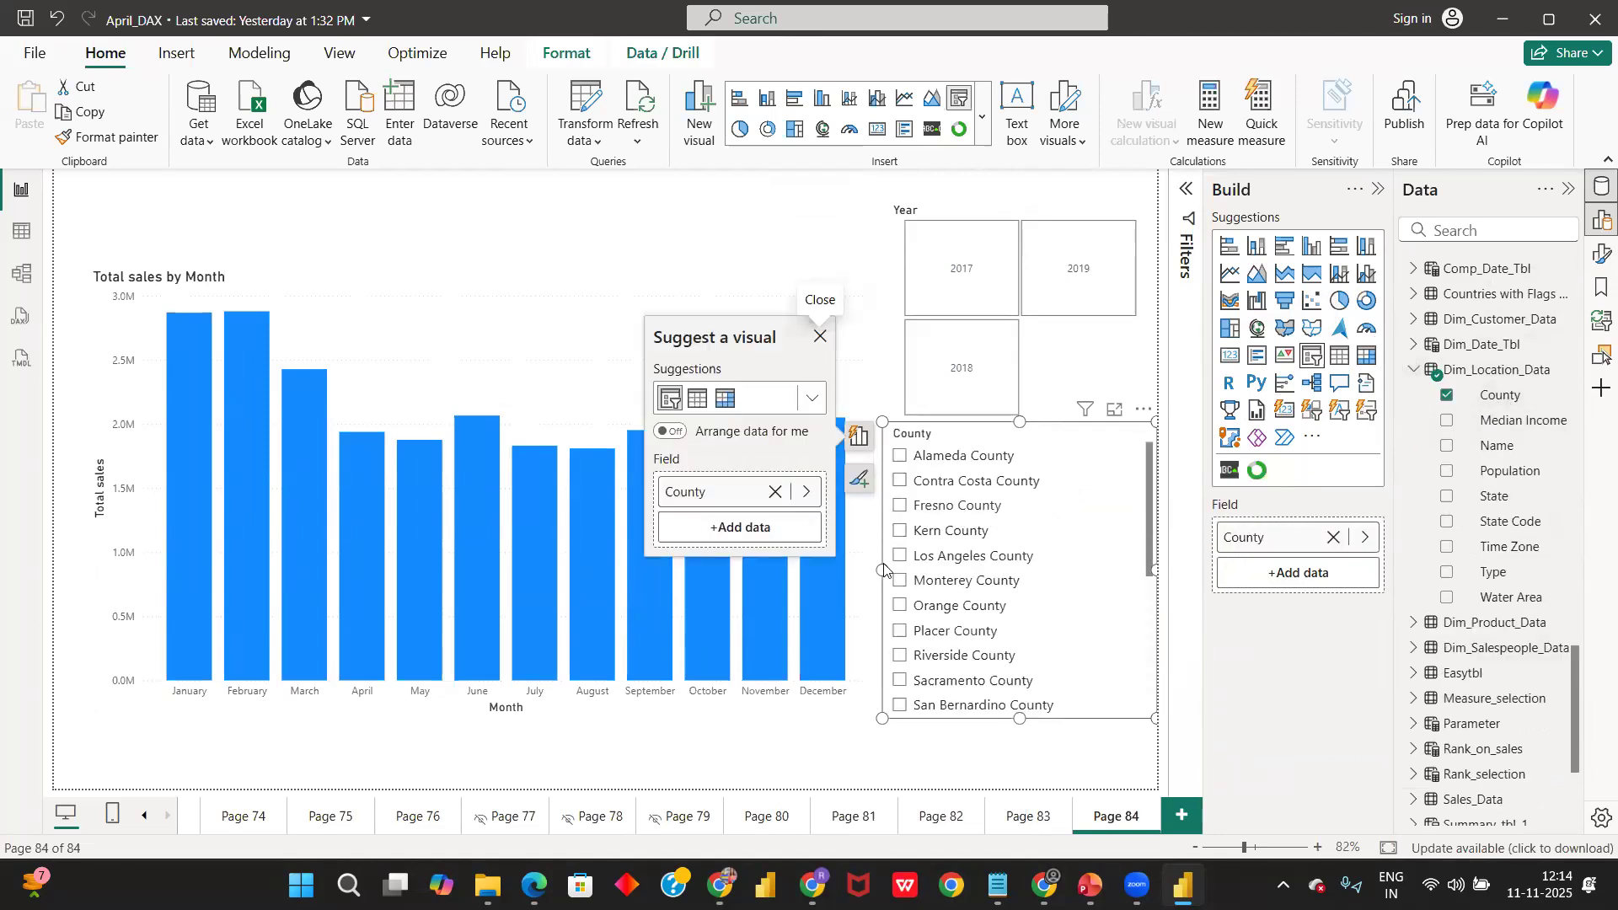
pyautogui.moveTo(881, 570); pyautogui.dragTo(902, 563)
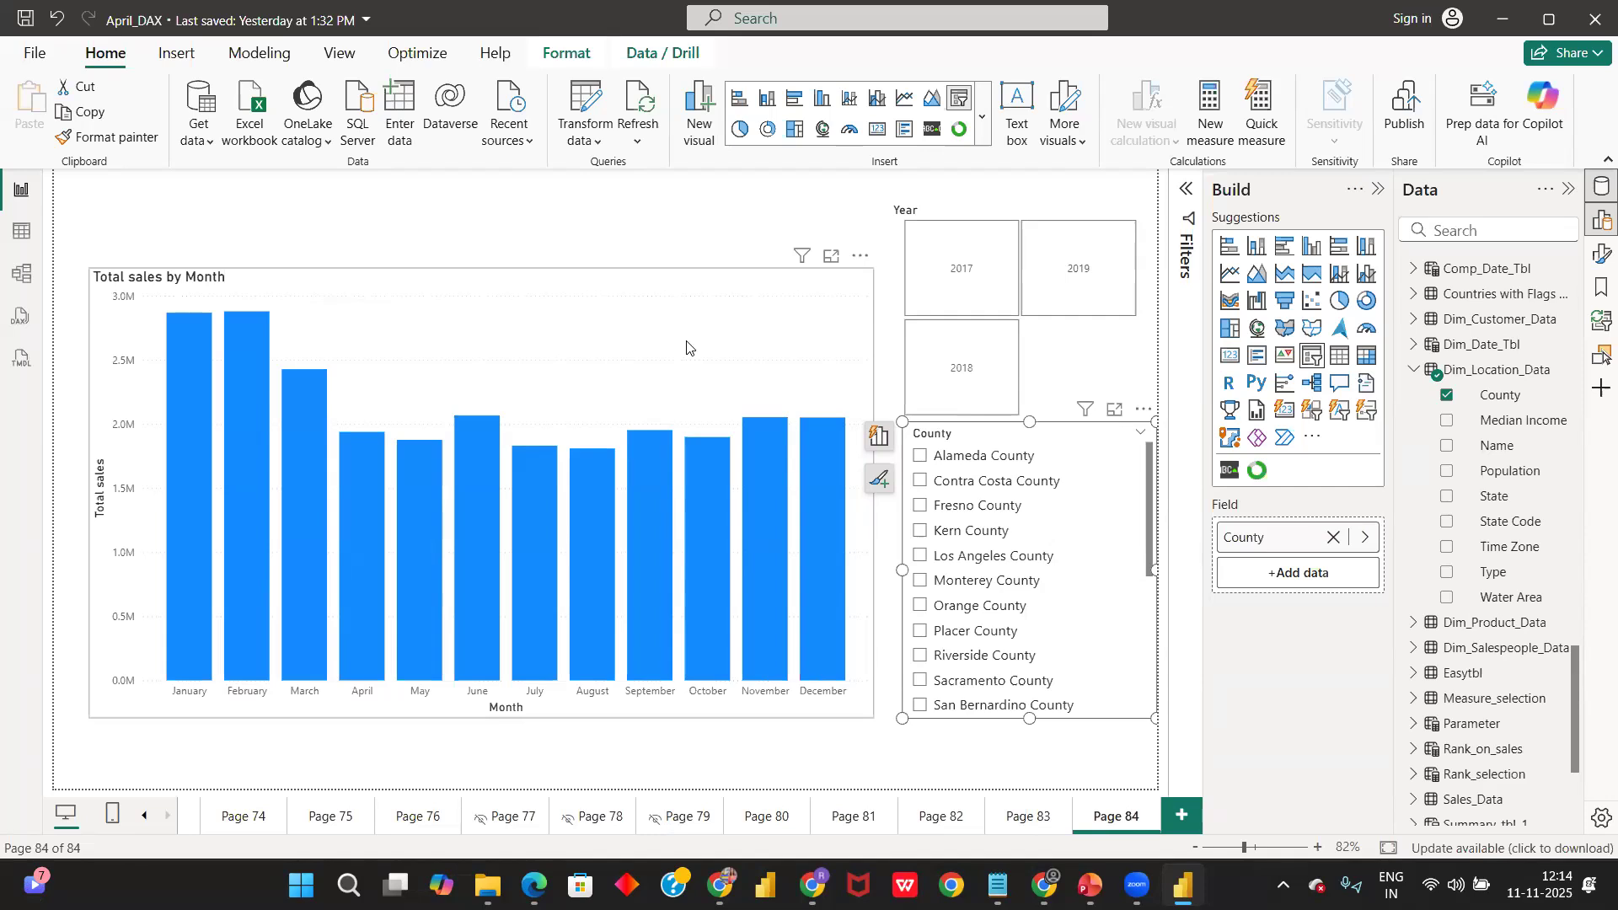
# - Filter the chart by year 2017, 2018 and 2019 in turn, ending on 2017
pyautogui.click(950, 282)
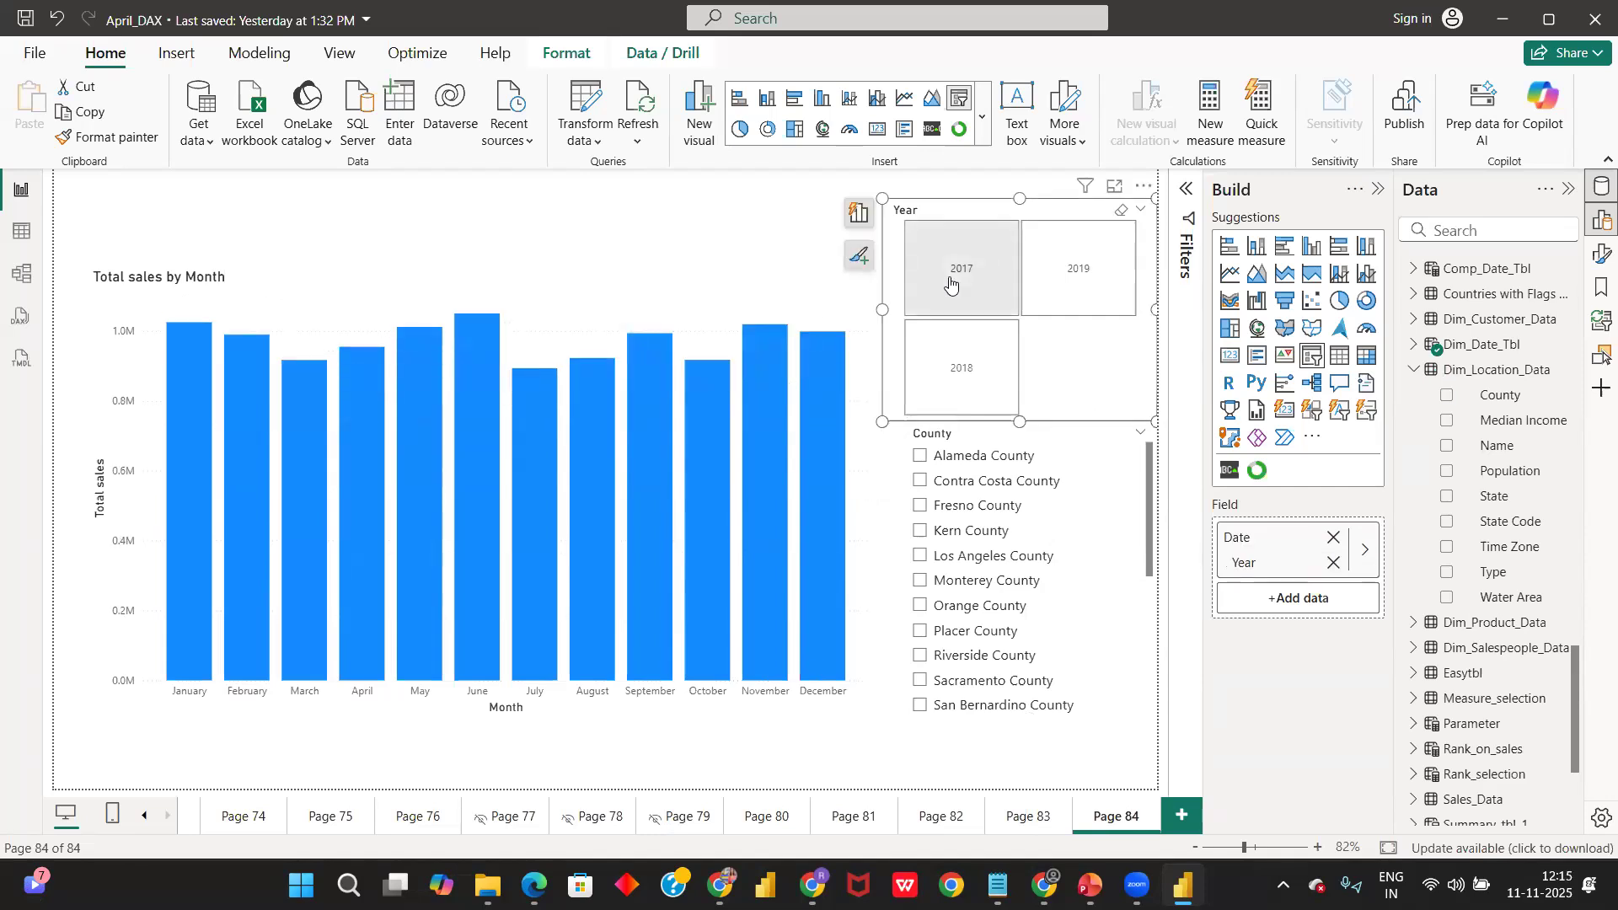
pyautogui.click(944, 364)
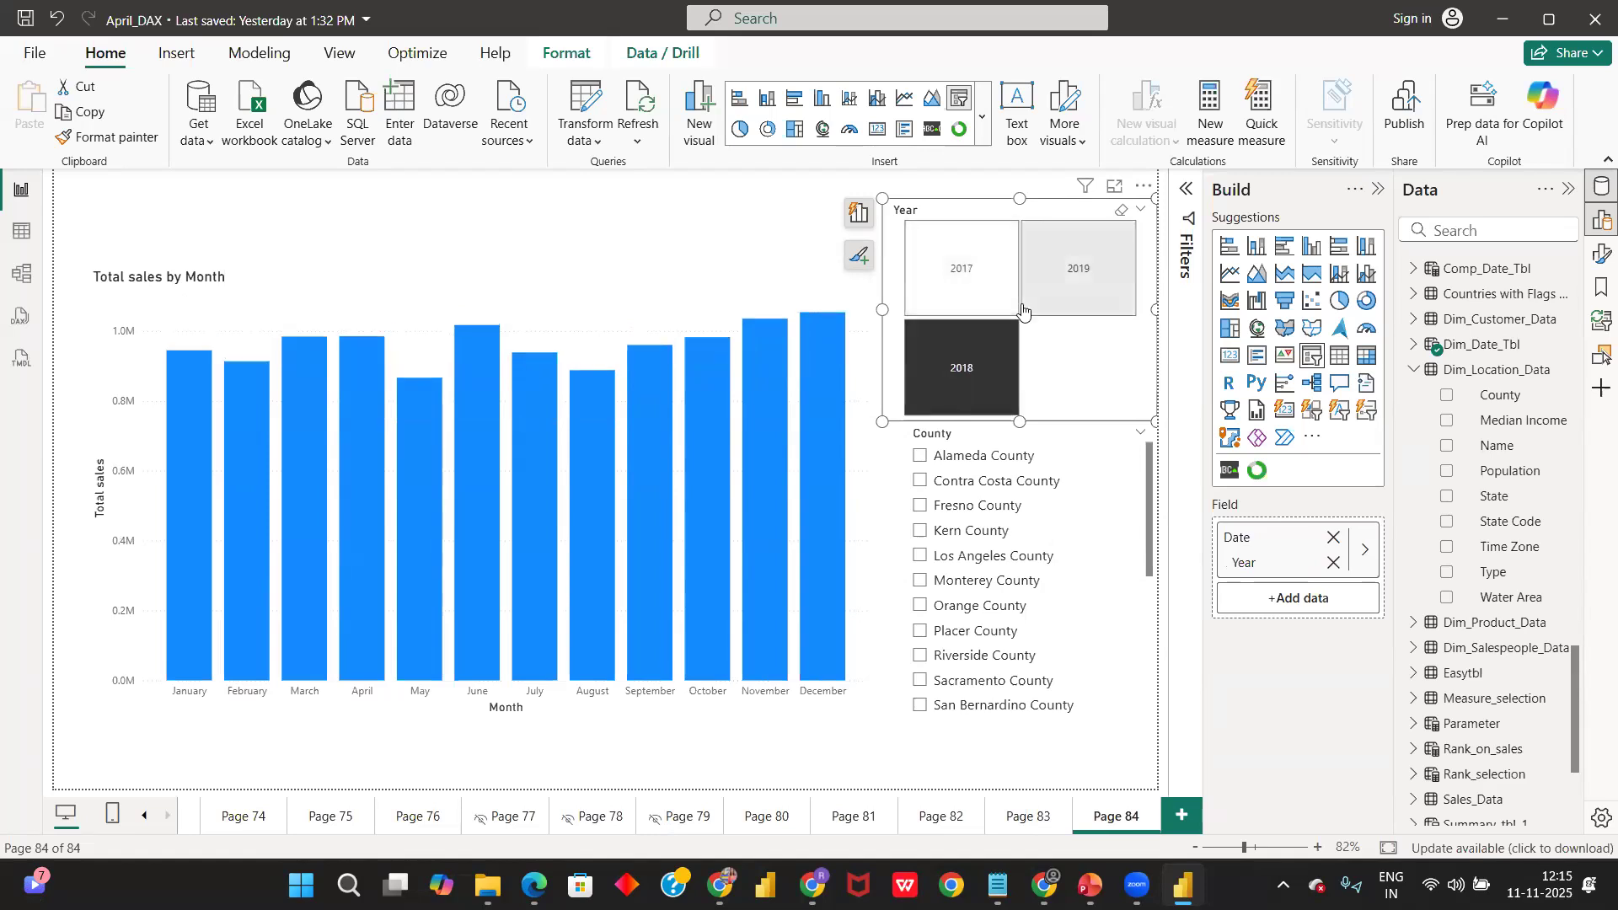
pyautogui.click(1028, 306)
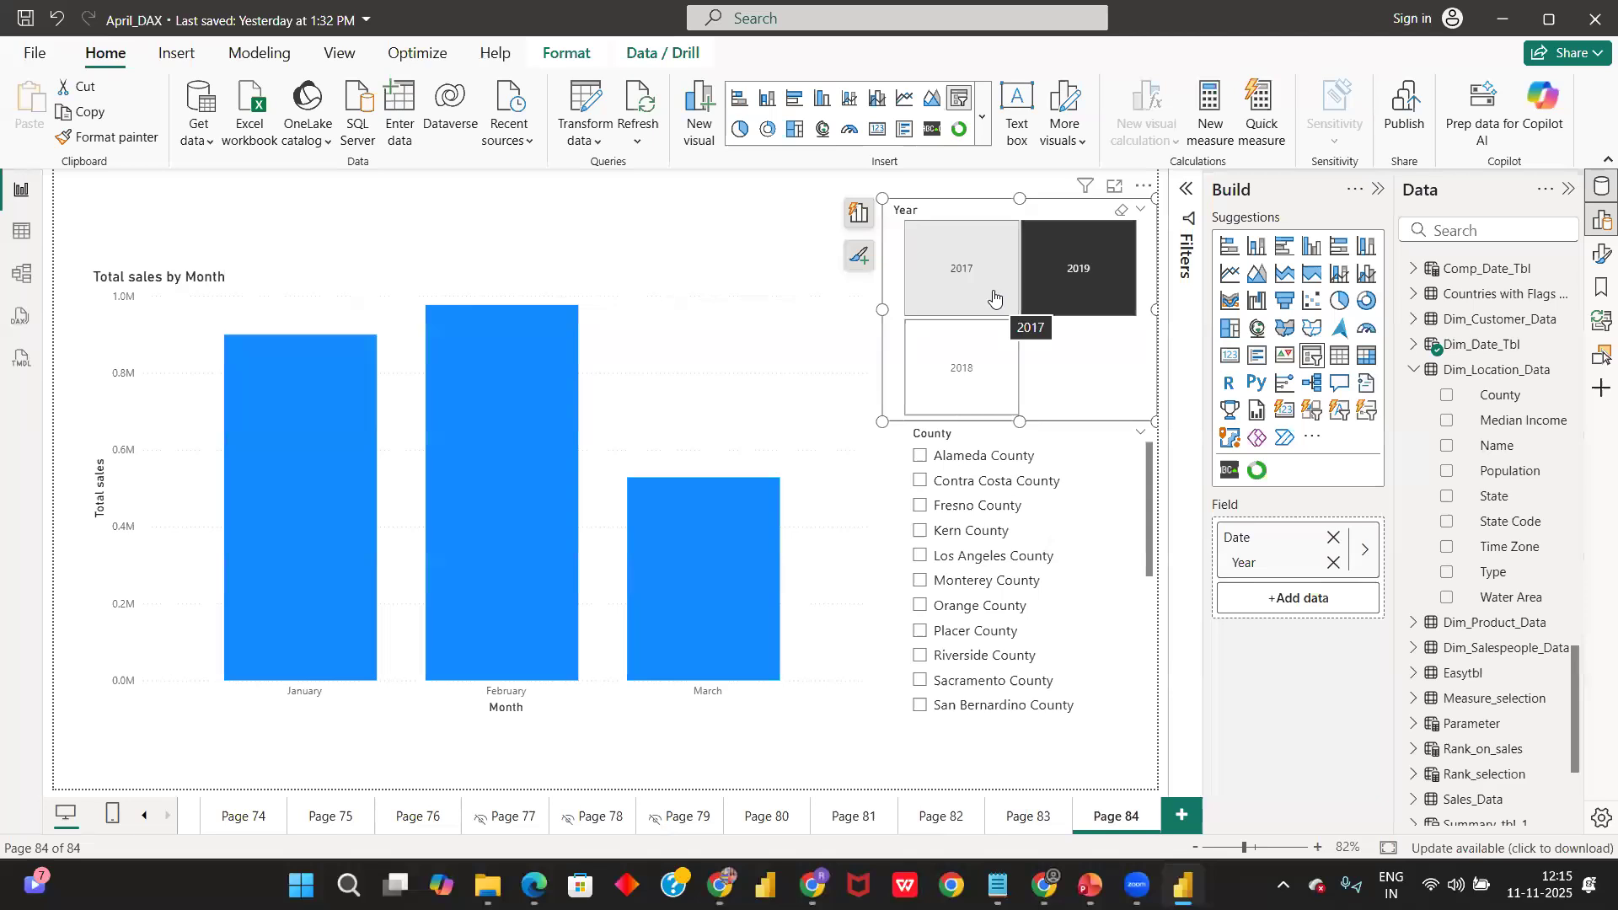
pyautogui.click(1000, 305)
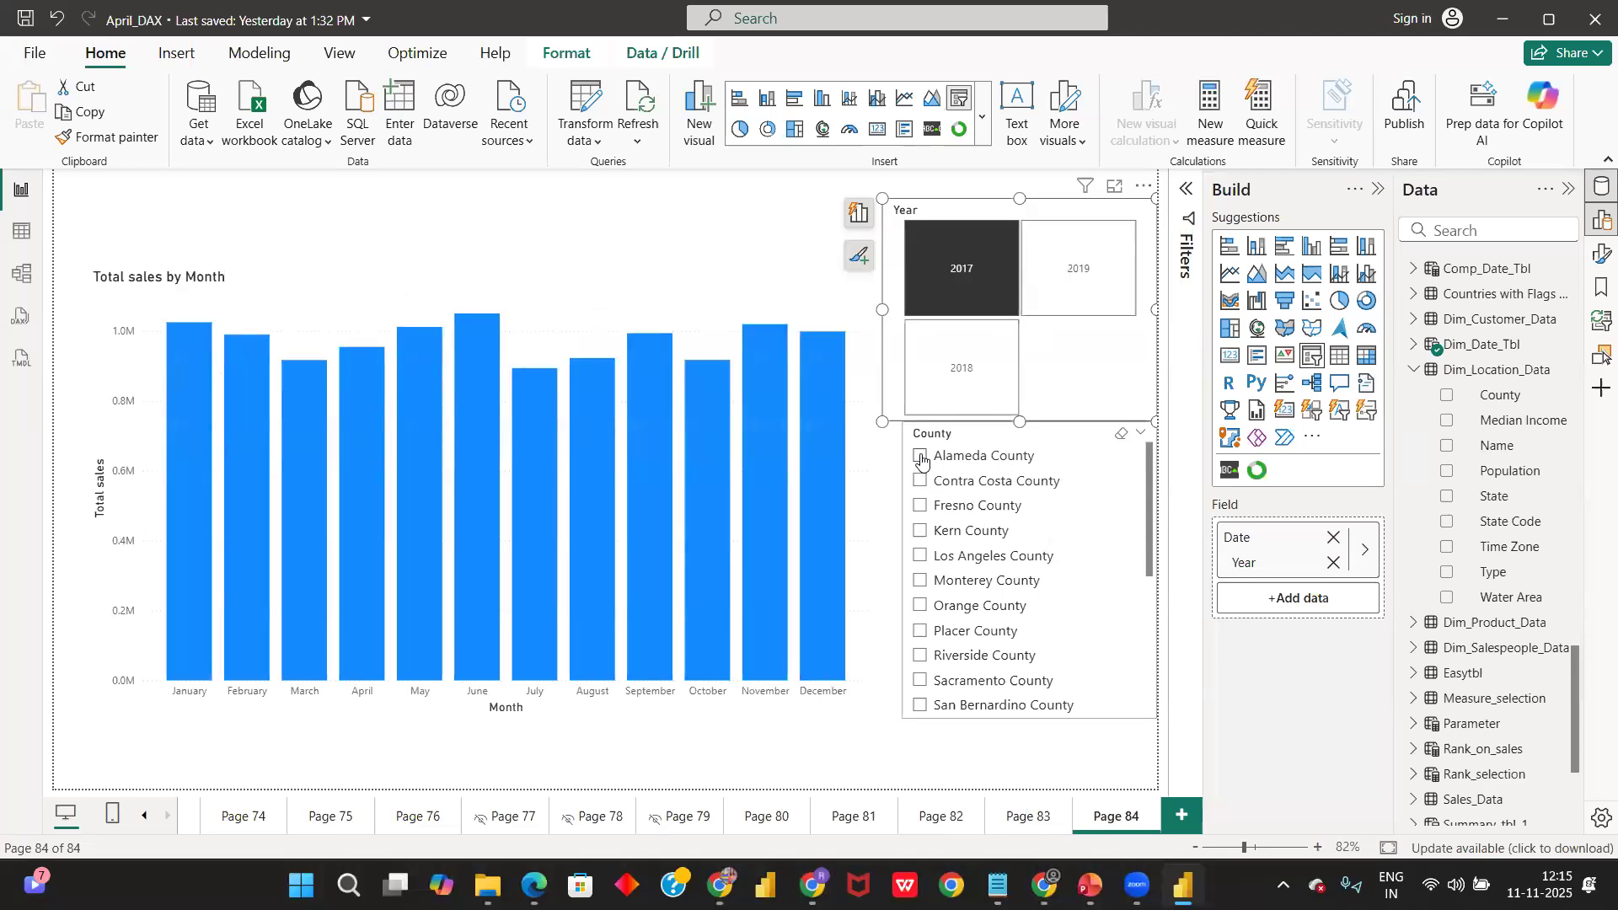
# - Filter the chart by Contra Costa, Fresno and Kern County in turn, ending on Kern County, and lower the County slicer's upper edge slightly
pyautogui.click(921, 480)
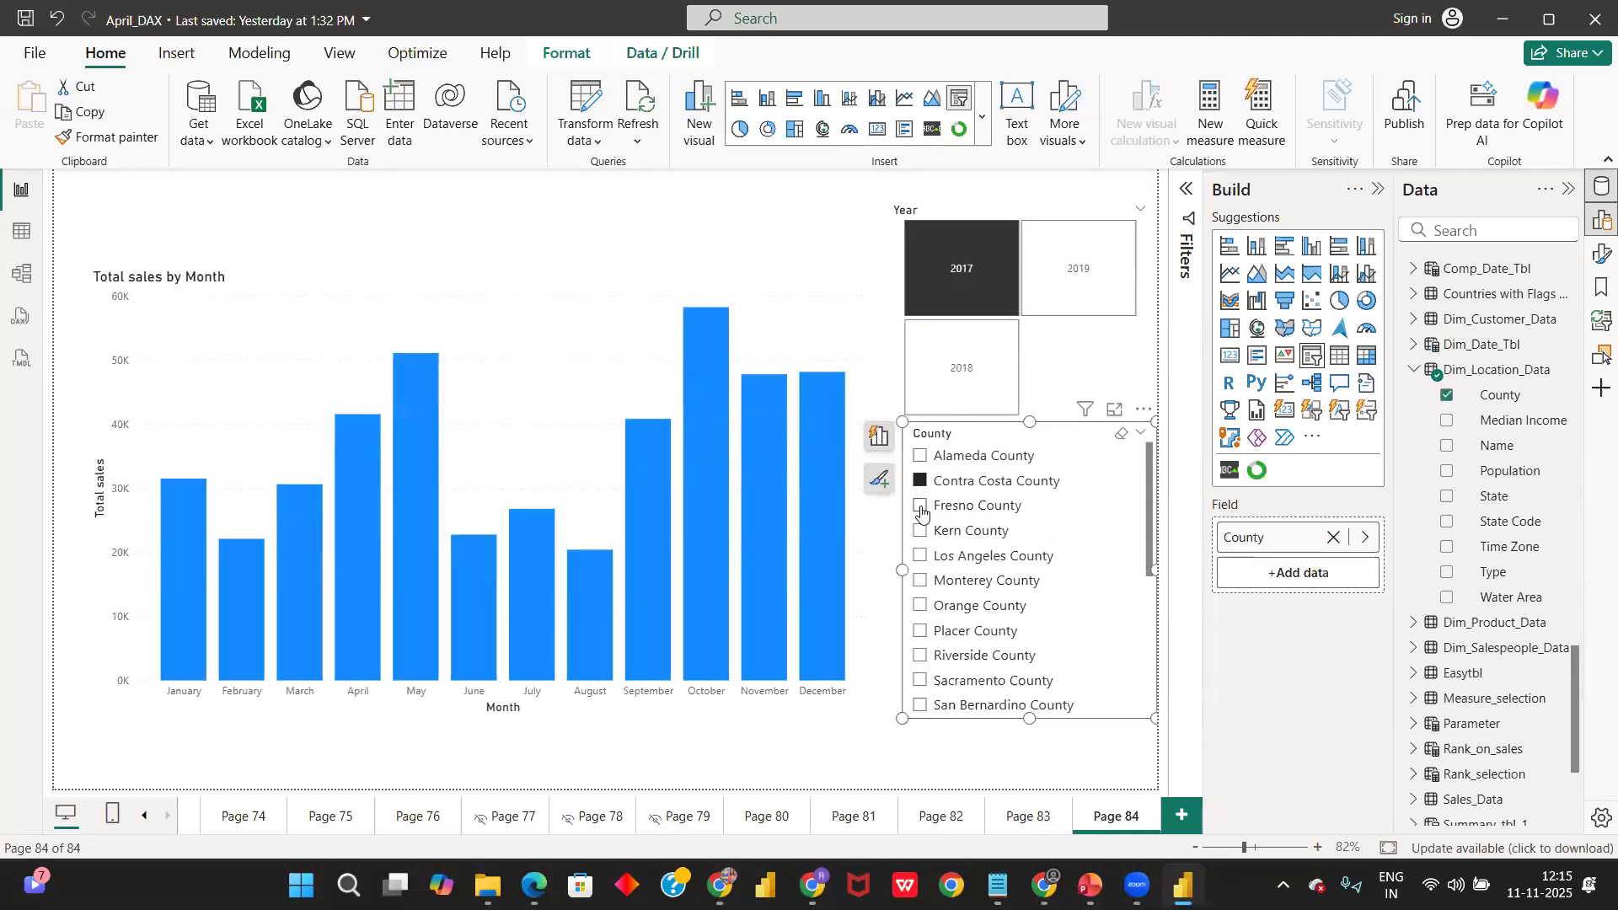
pyautogui.click(921, 506)
pyautogui.click(921, 532)
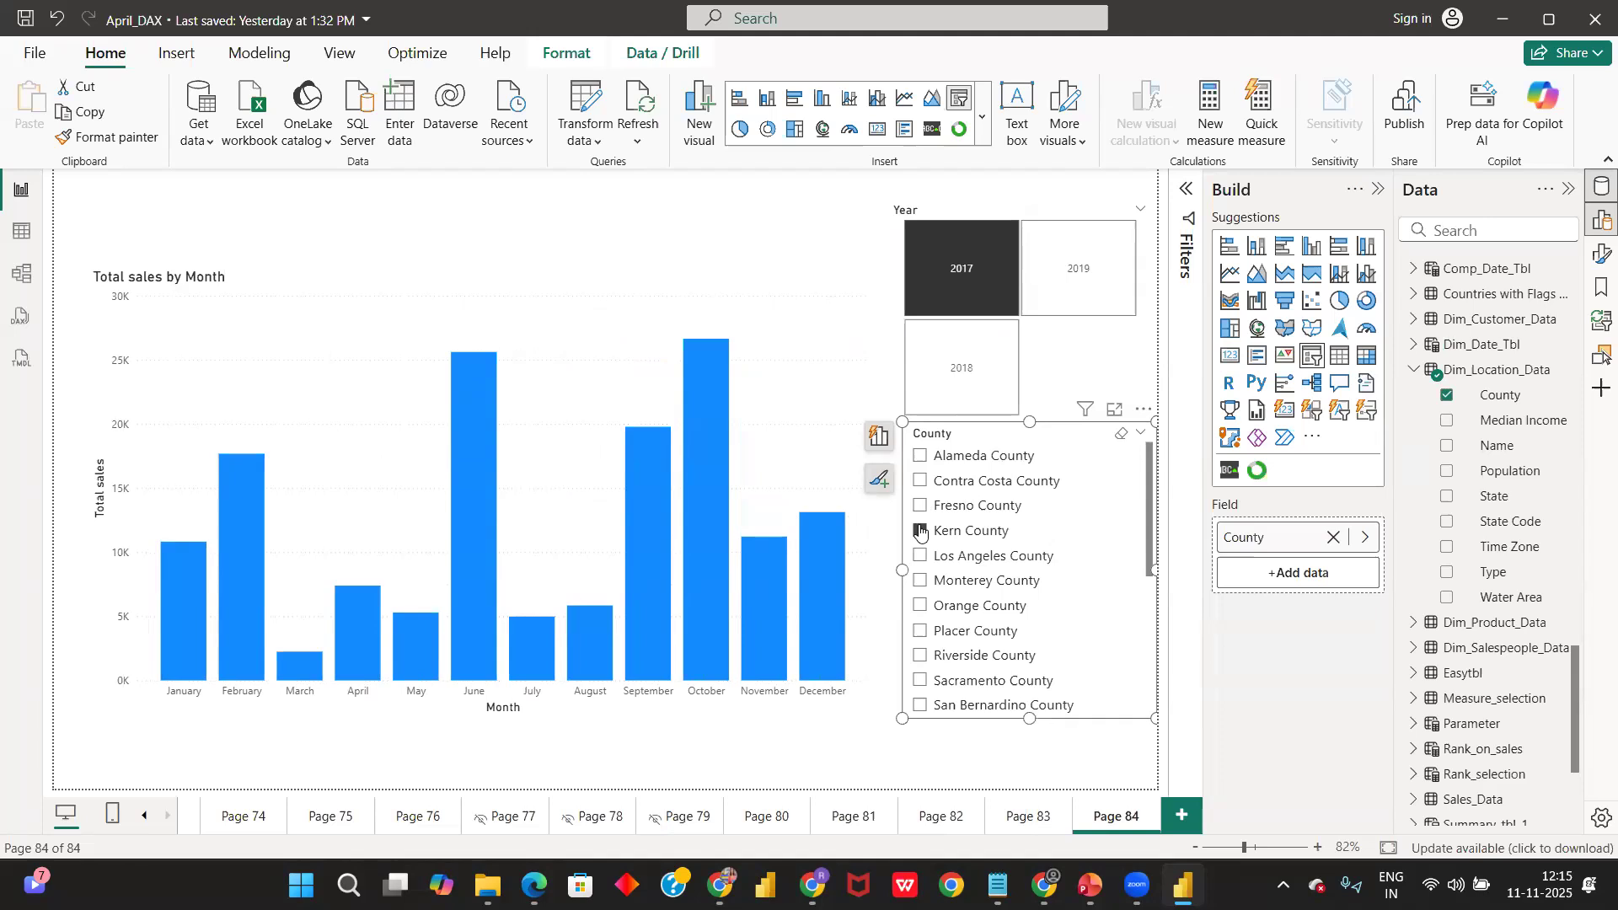
pyautogui.click(920, 531)
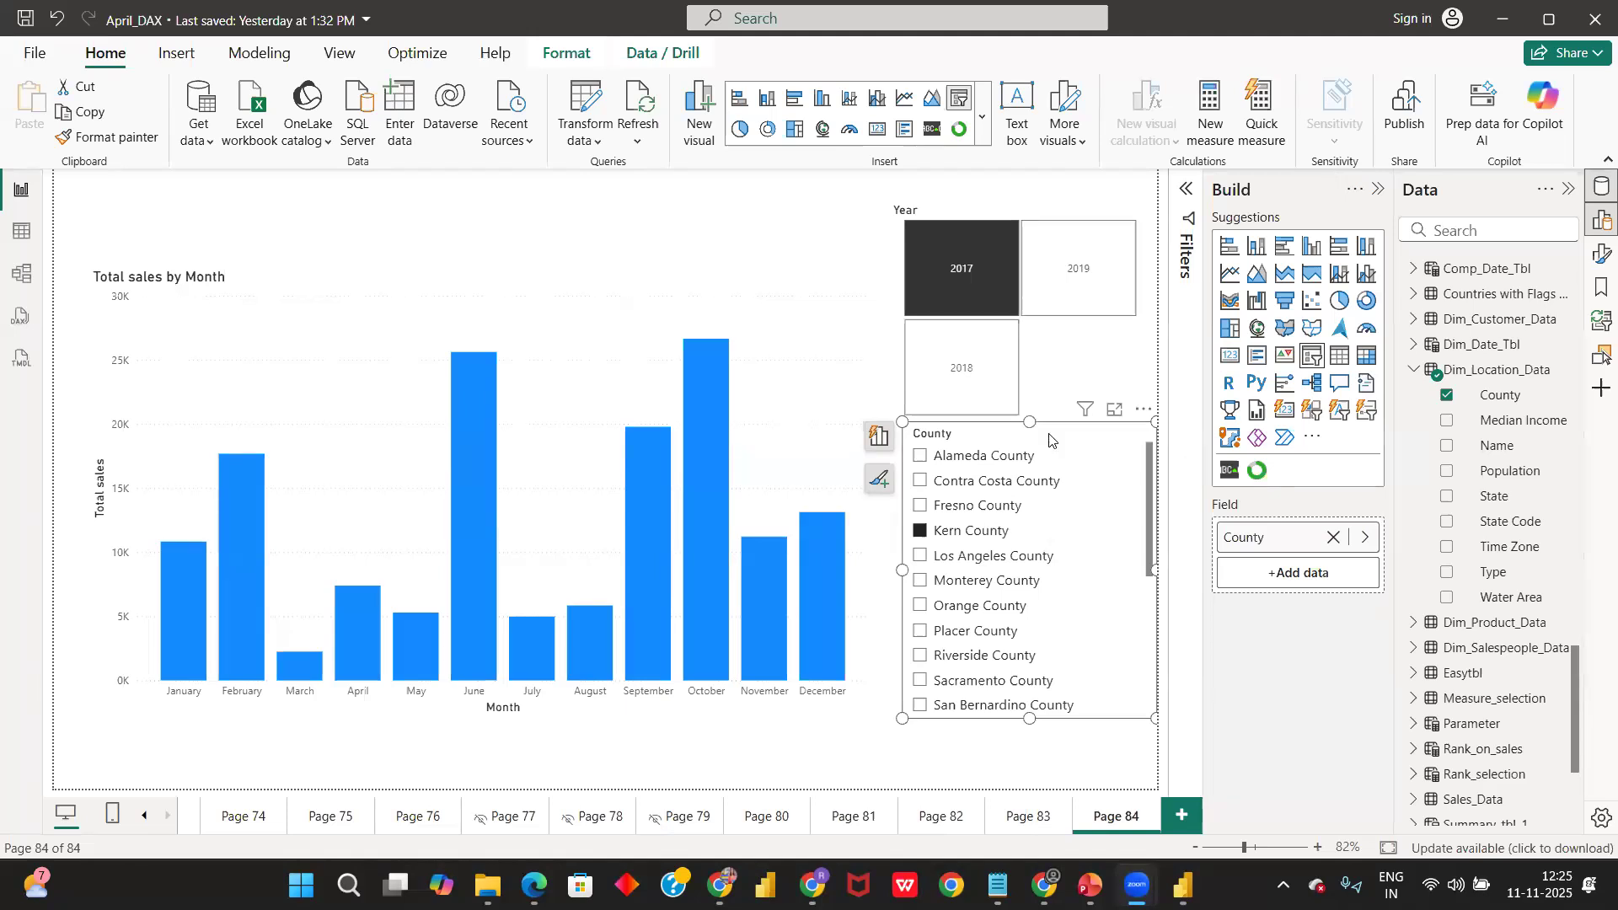
pyautogui.moveTo(1049, 435); pyautogui.dragTo(1045, 448)
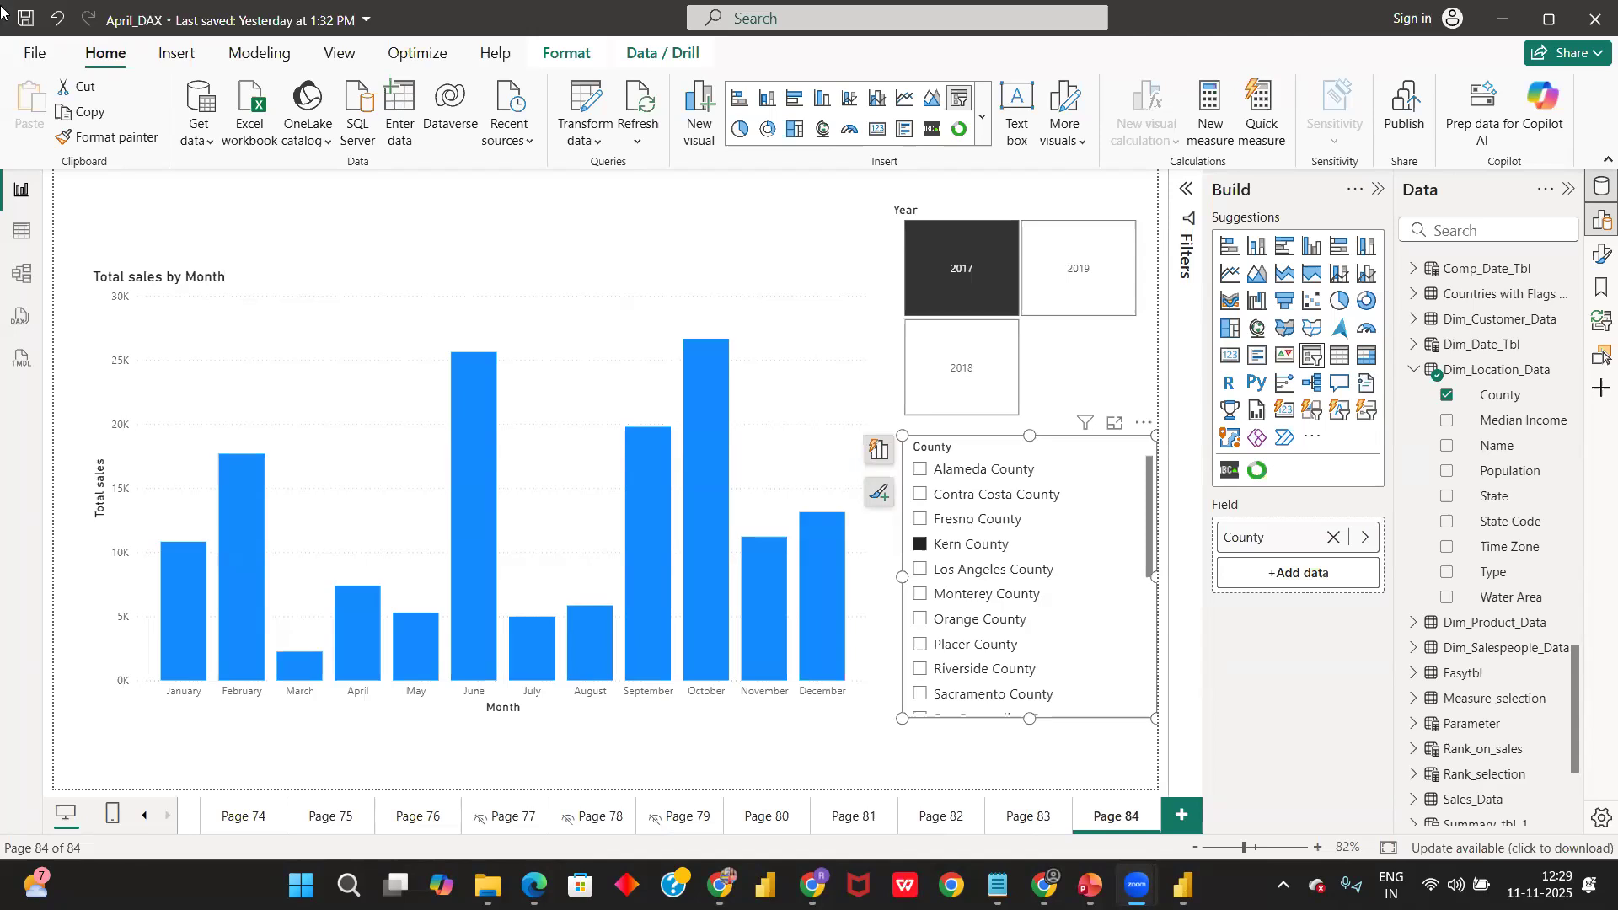
# - Open conditional formatting for the chart's column color and base its rules on Total sales
pyautogui.click(486, 316)
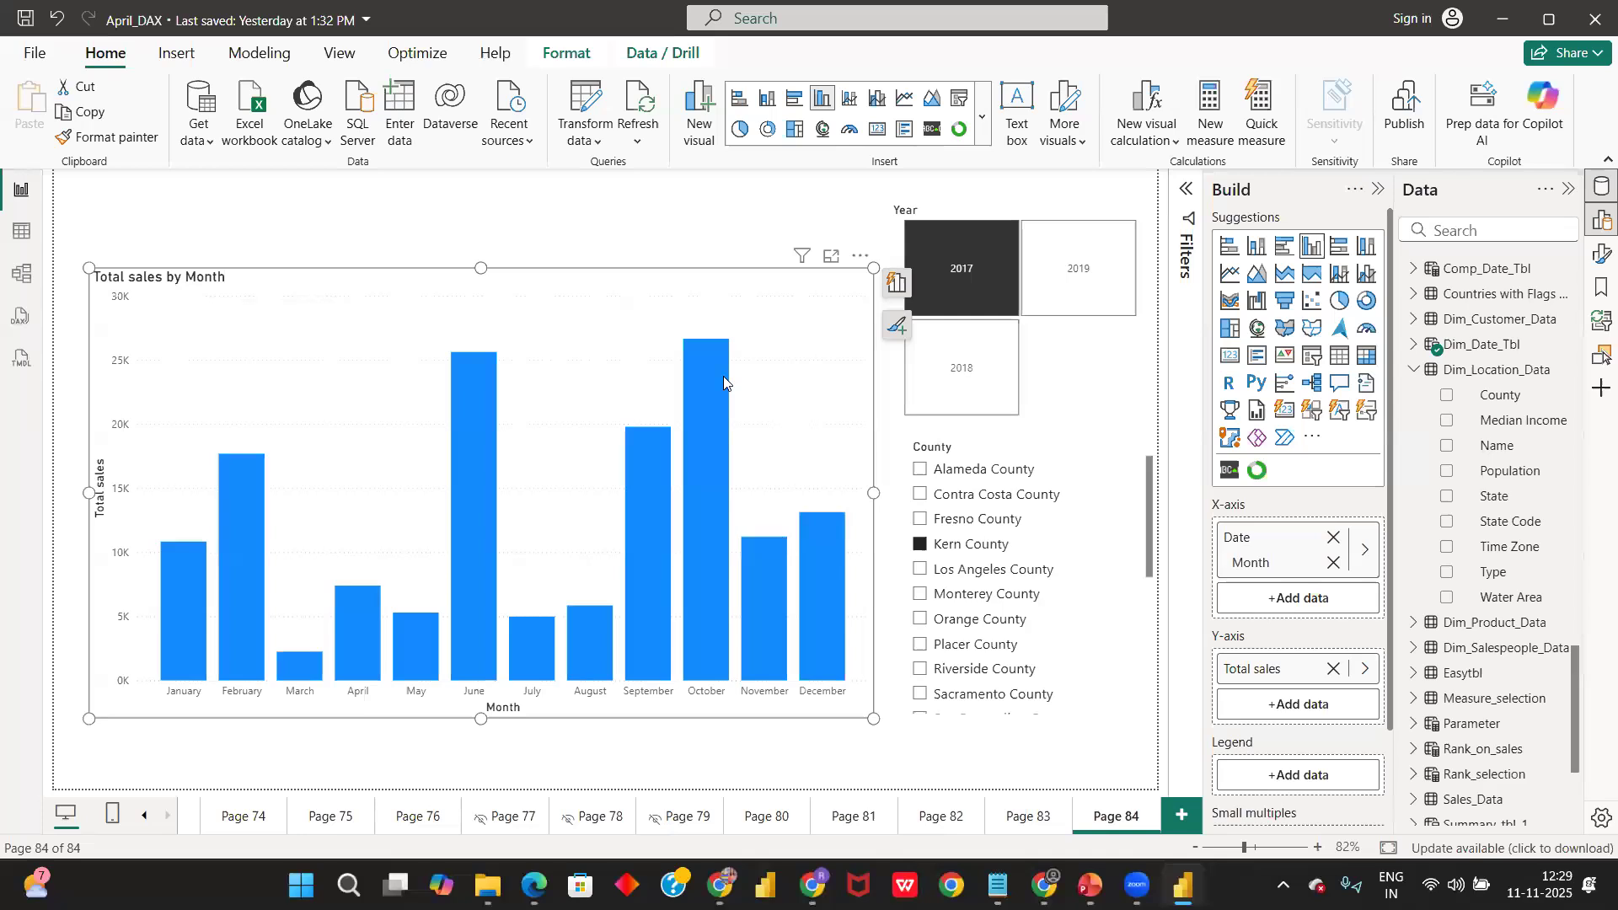
pyautogui.moveTo(724, 377)
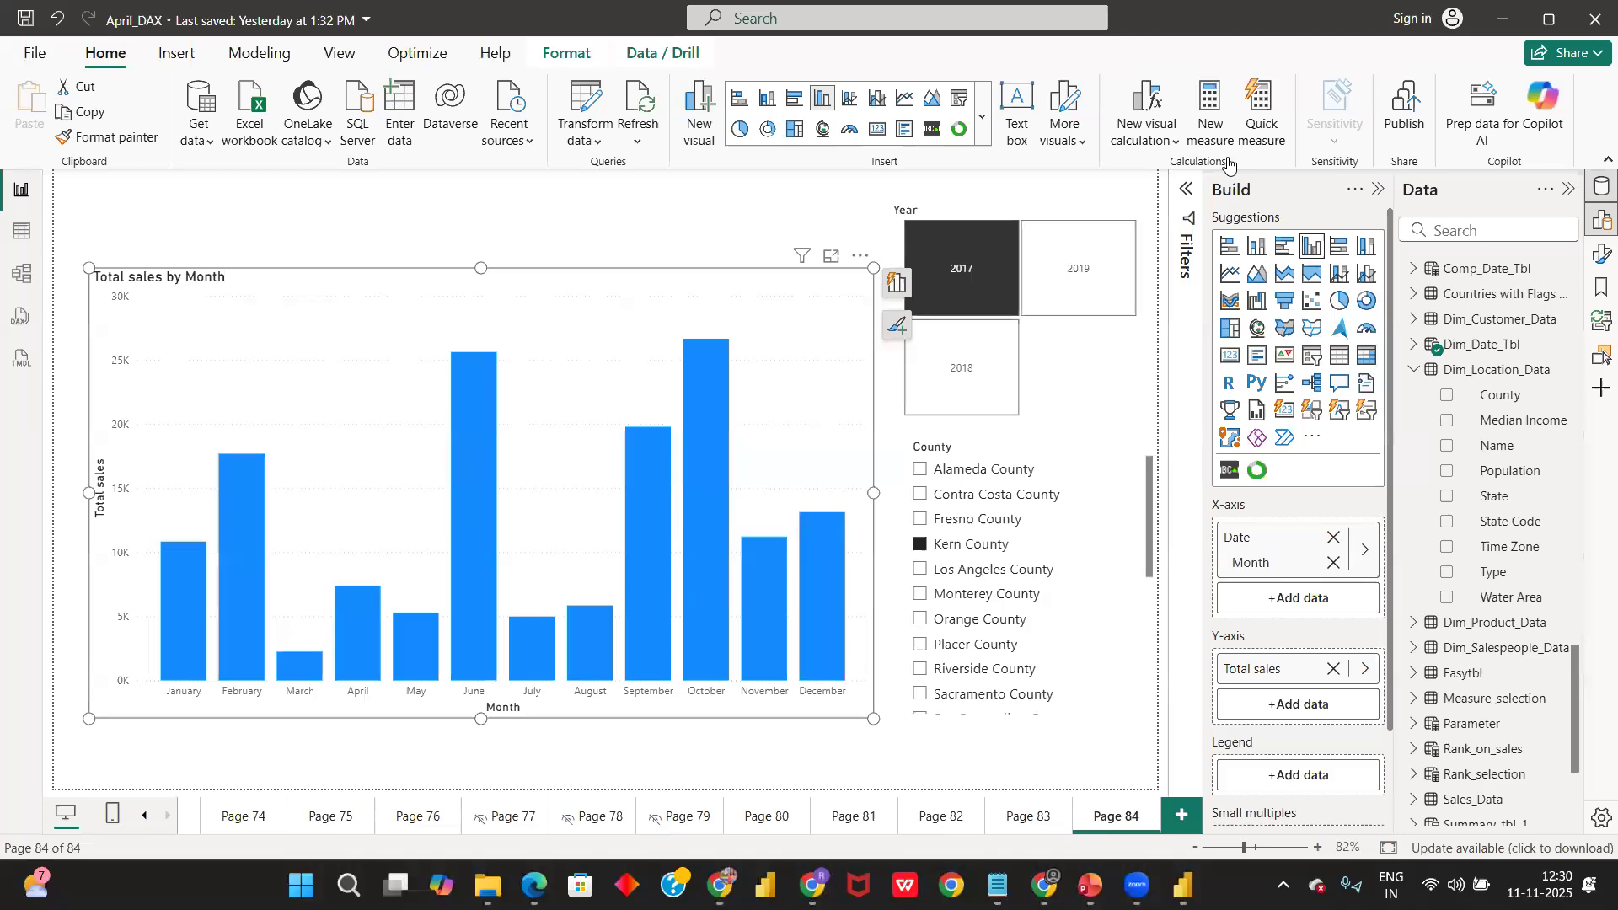
pyautogui.click(1601, 253)
pyautogui.click(1058, 662)
pyautogui.scroll(-5, 1096, 581)
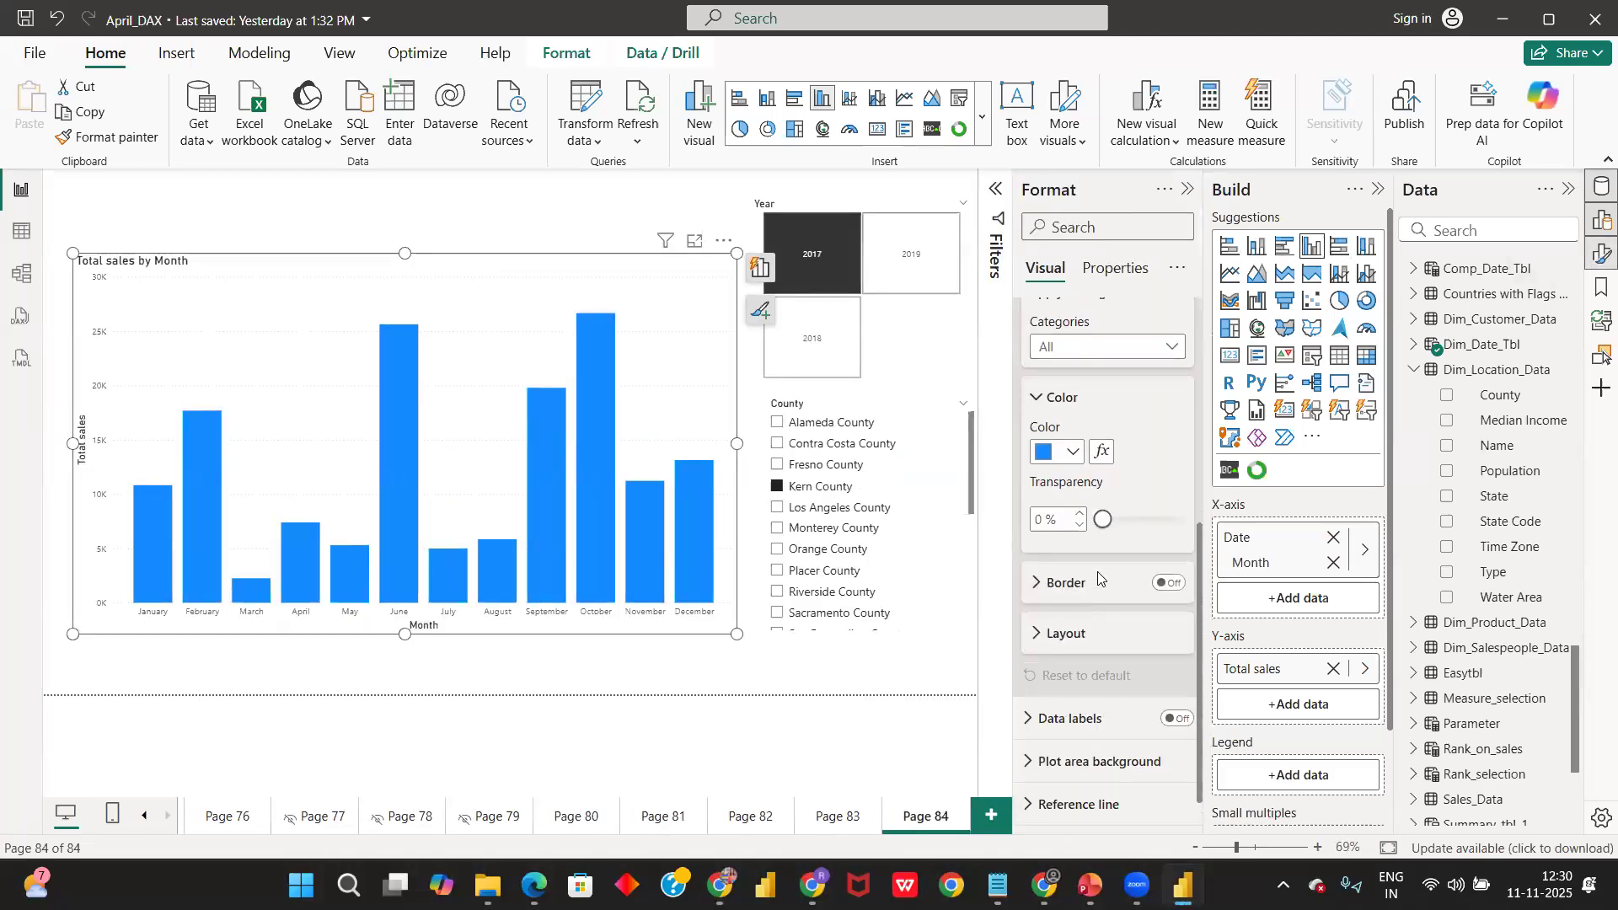
pyautogui.click(1102, 451)
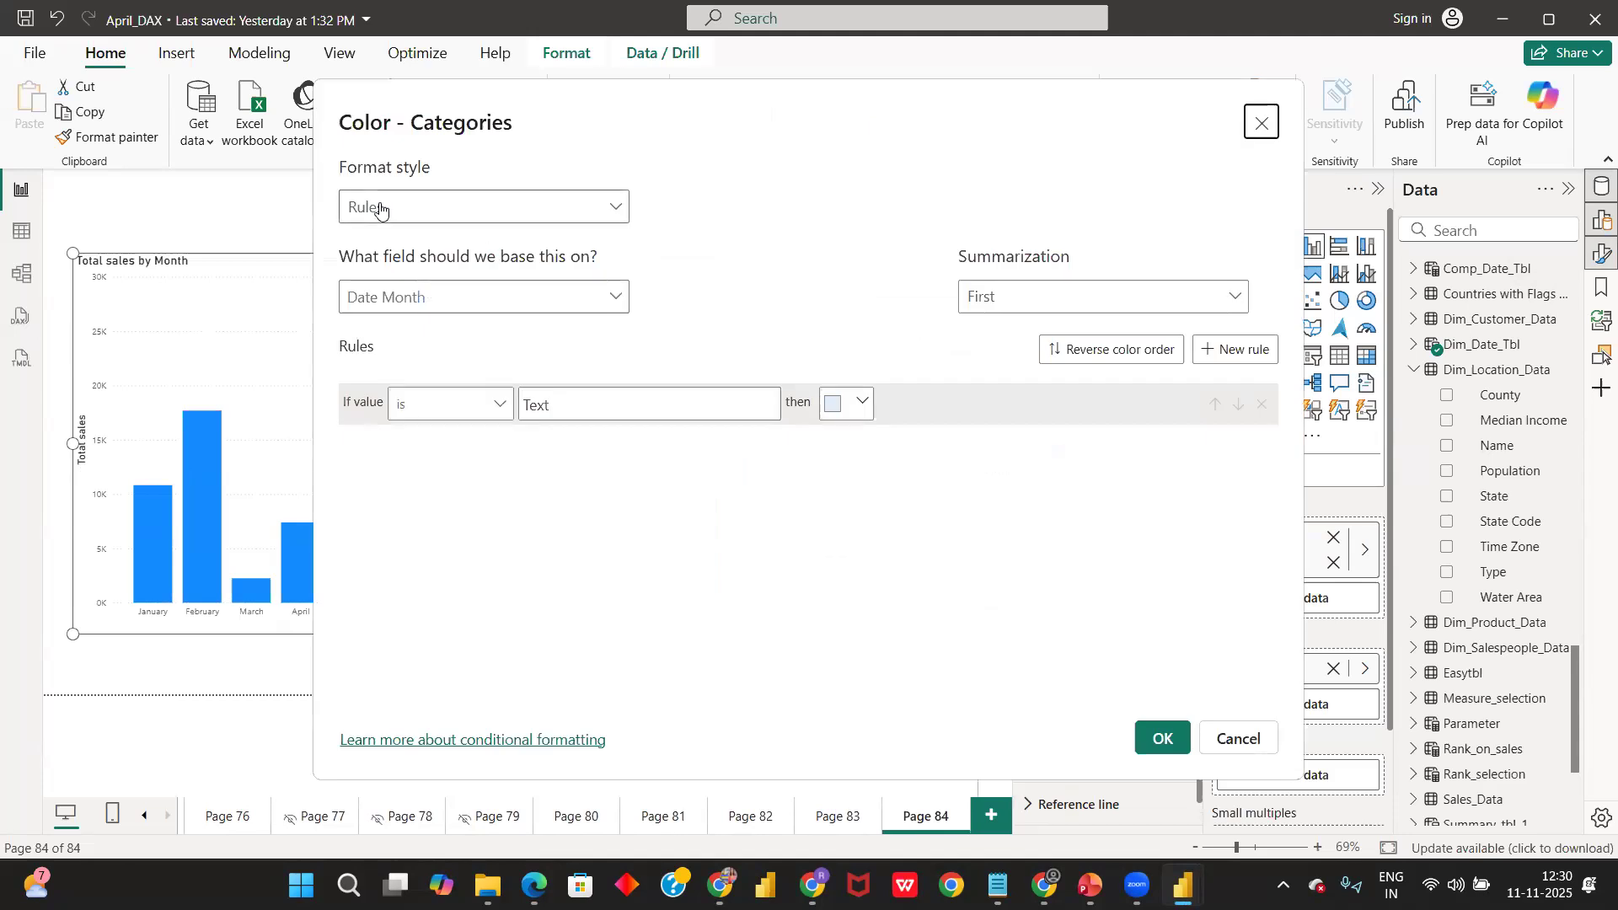
pyautogui.click(392, 307)
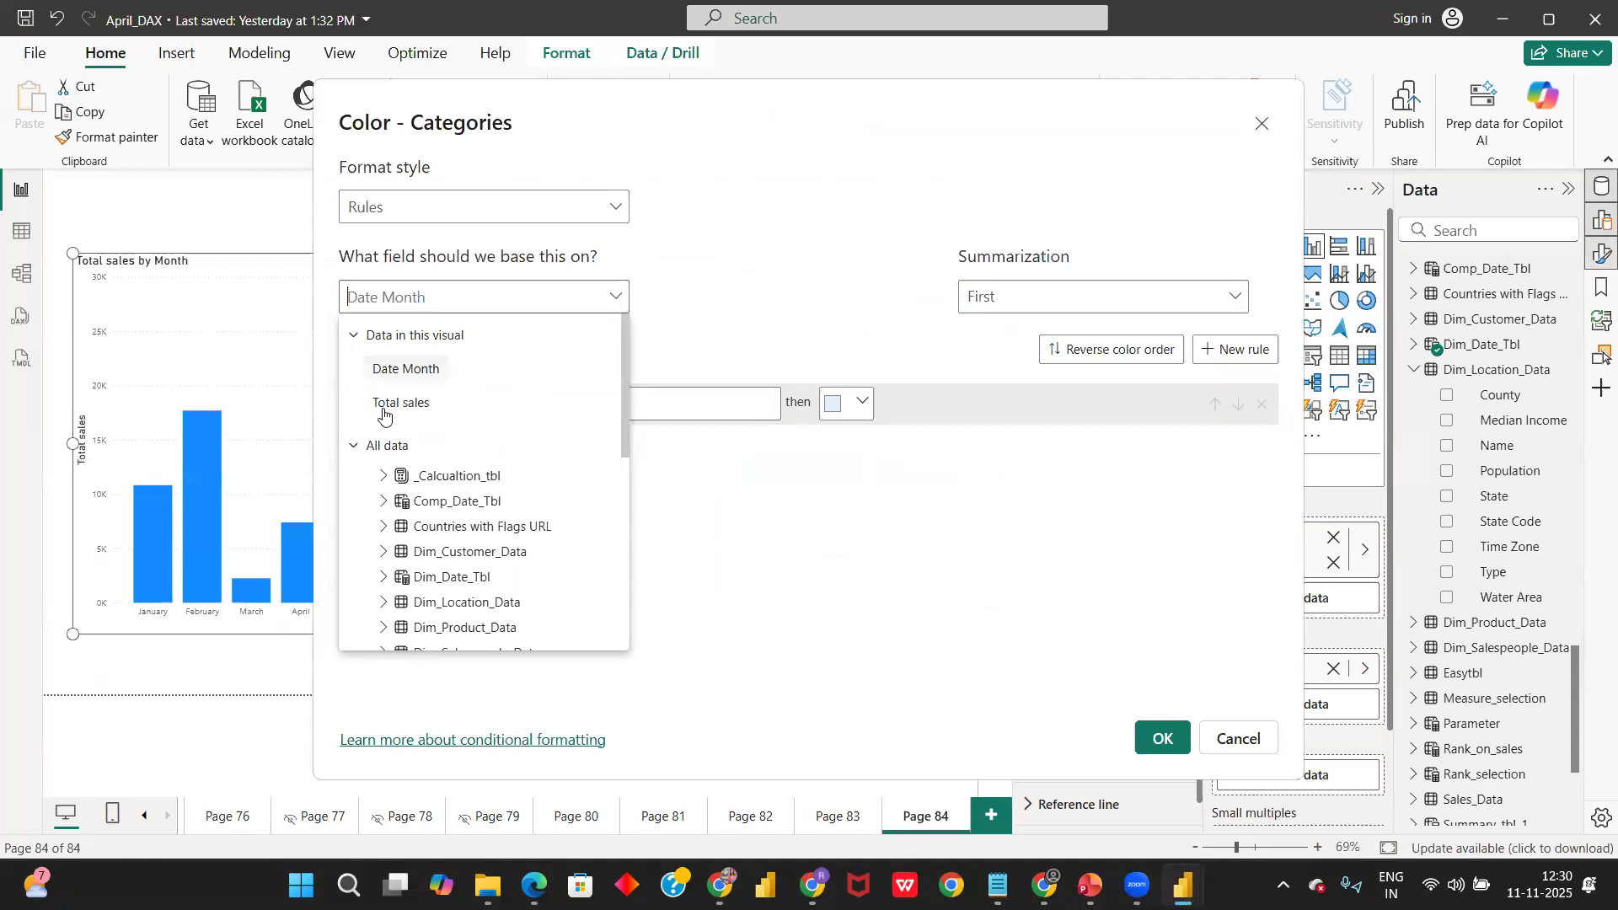
pyautogui.click(385, 405)
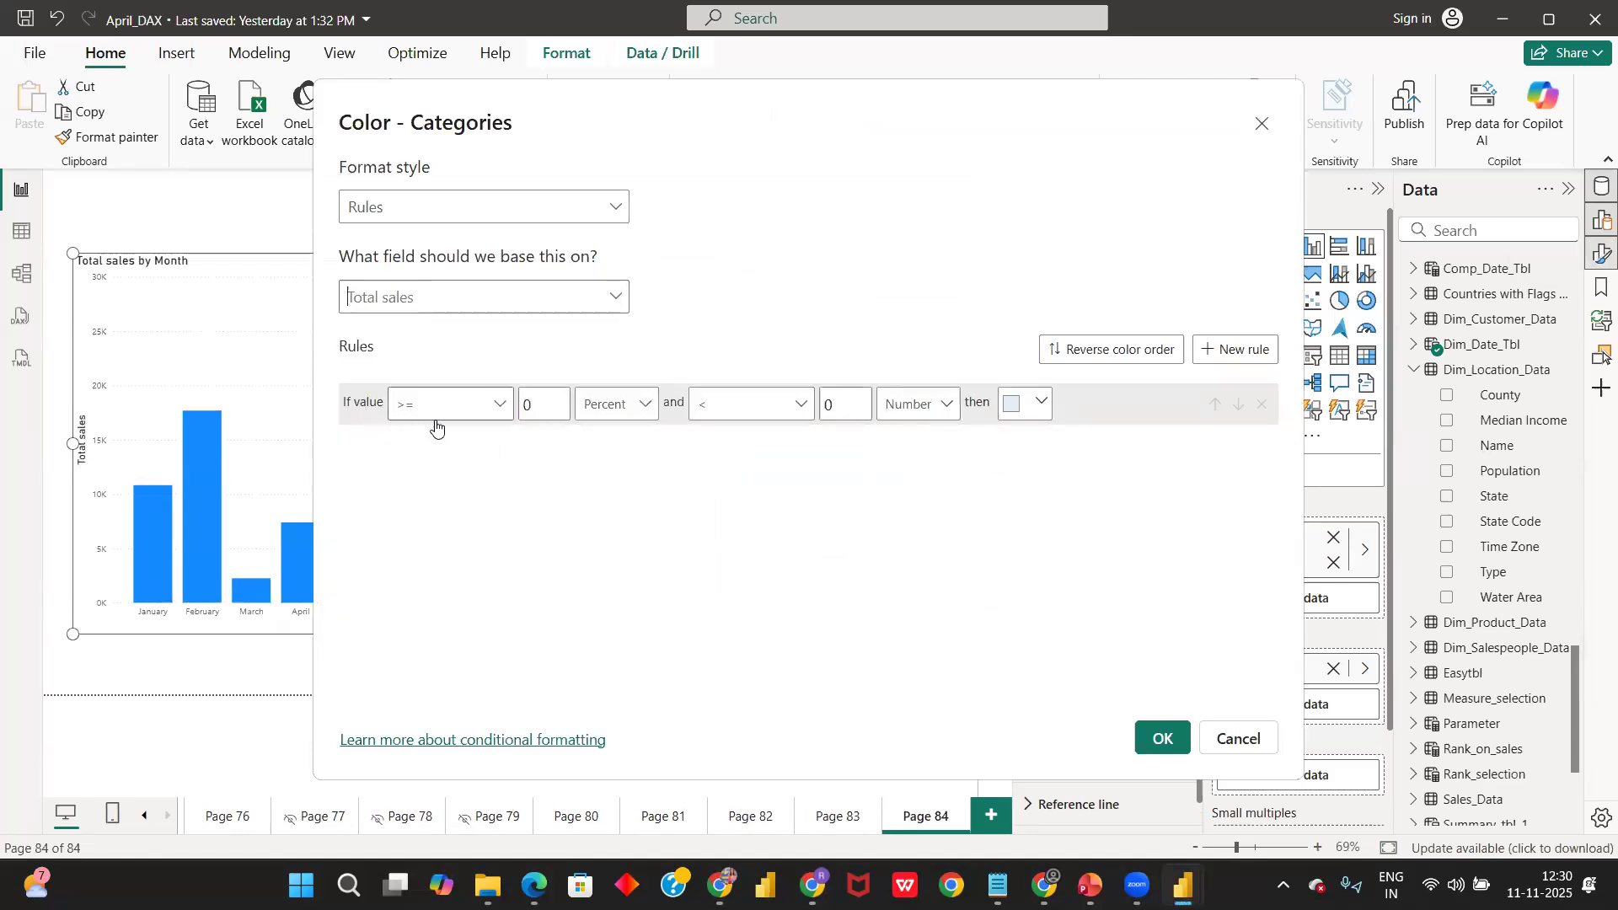
# - Set the first color rule's condition to values equal to 100 percent
pyautogui.click(499, 406)
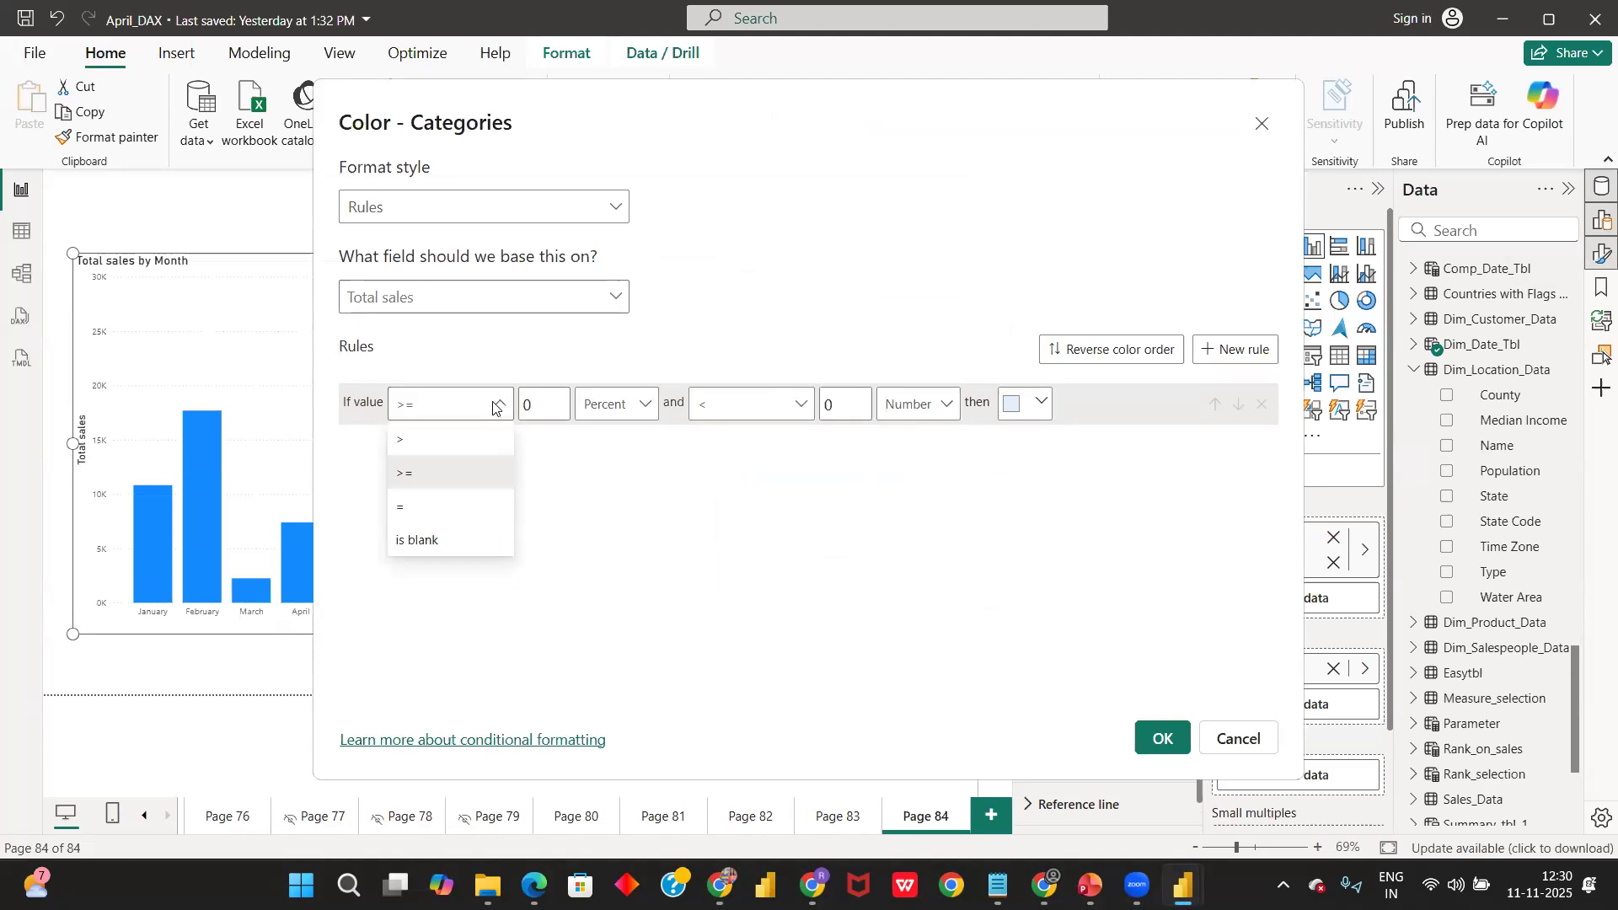
pyautogui.click(407, 510)
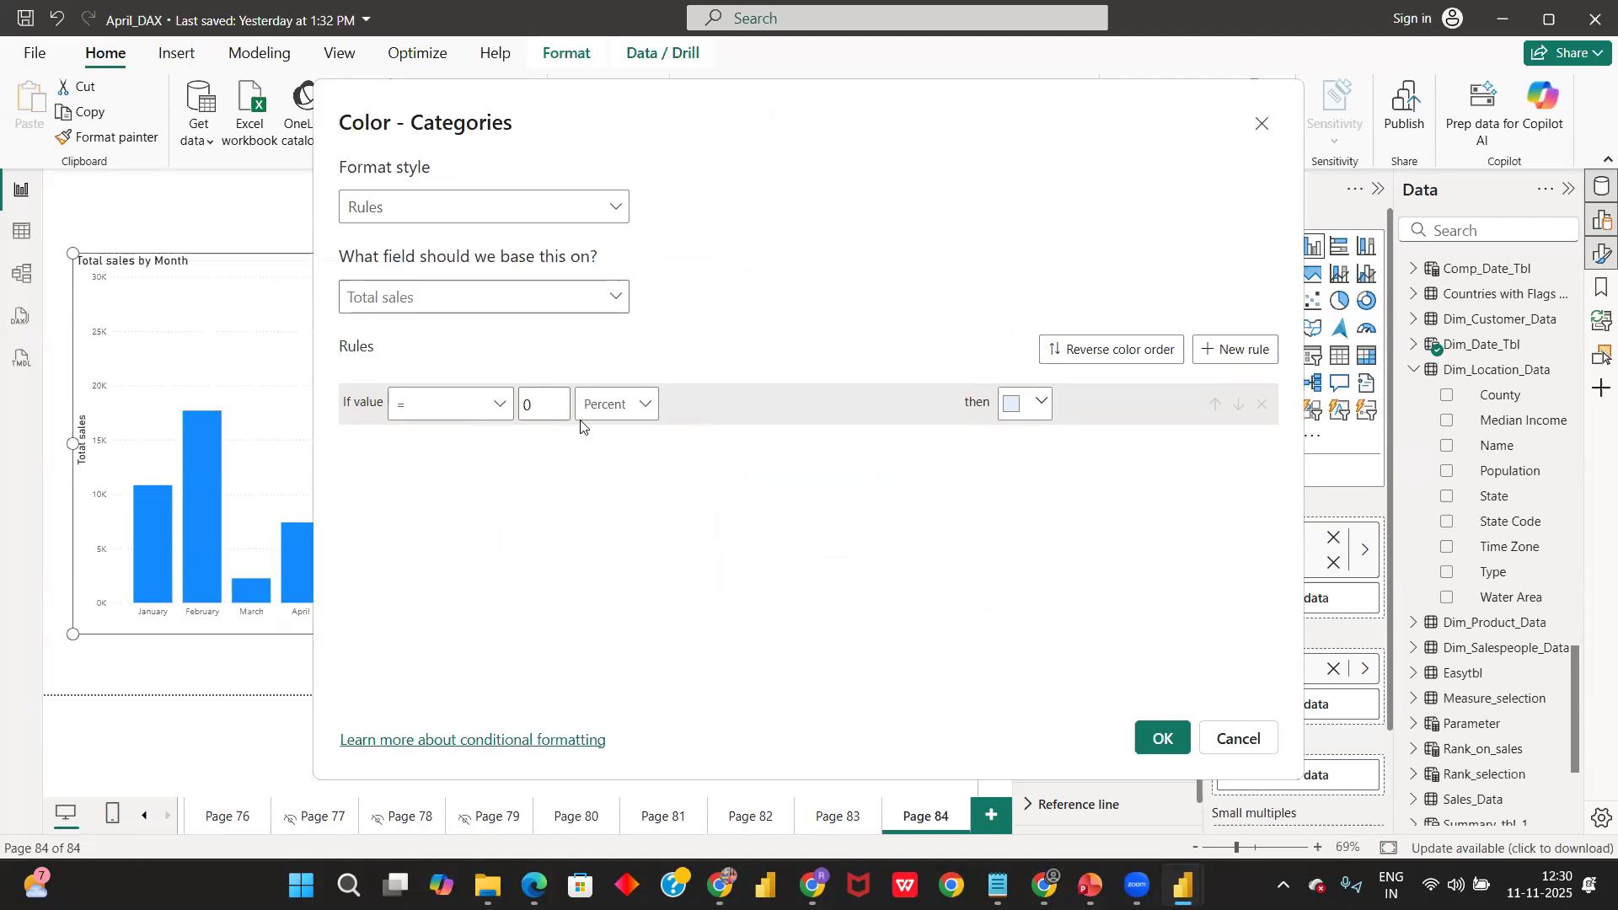
pyautogui.click(635, 409)
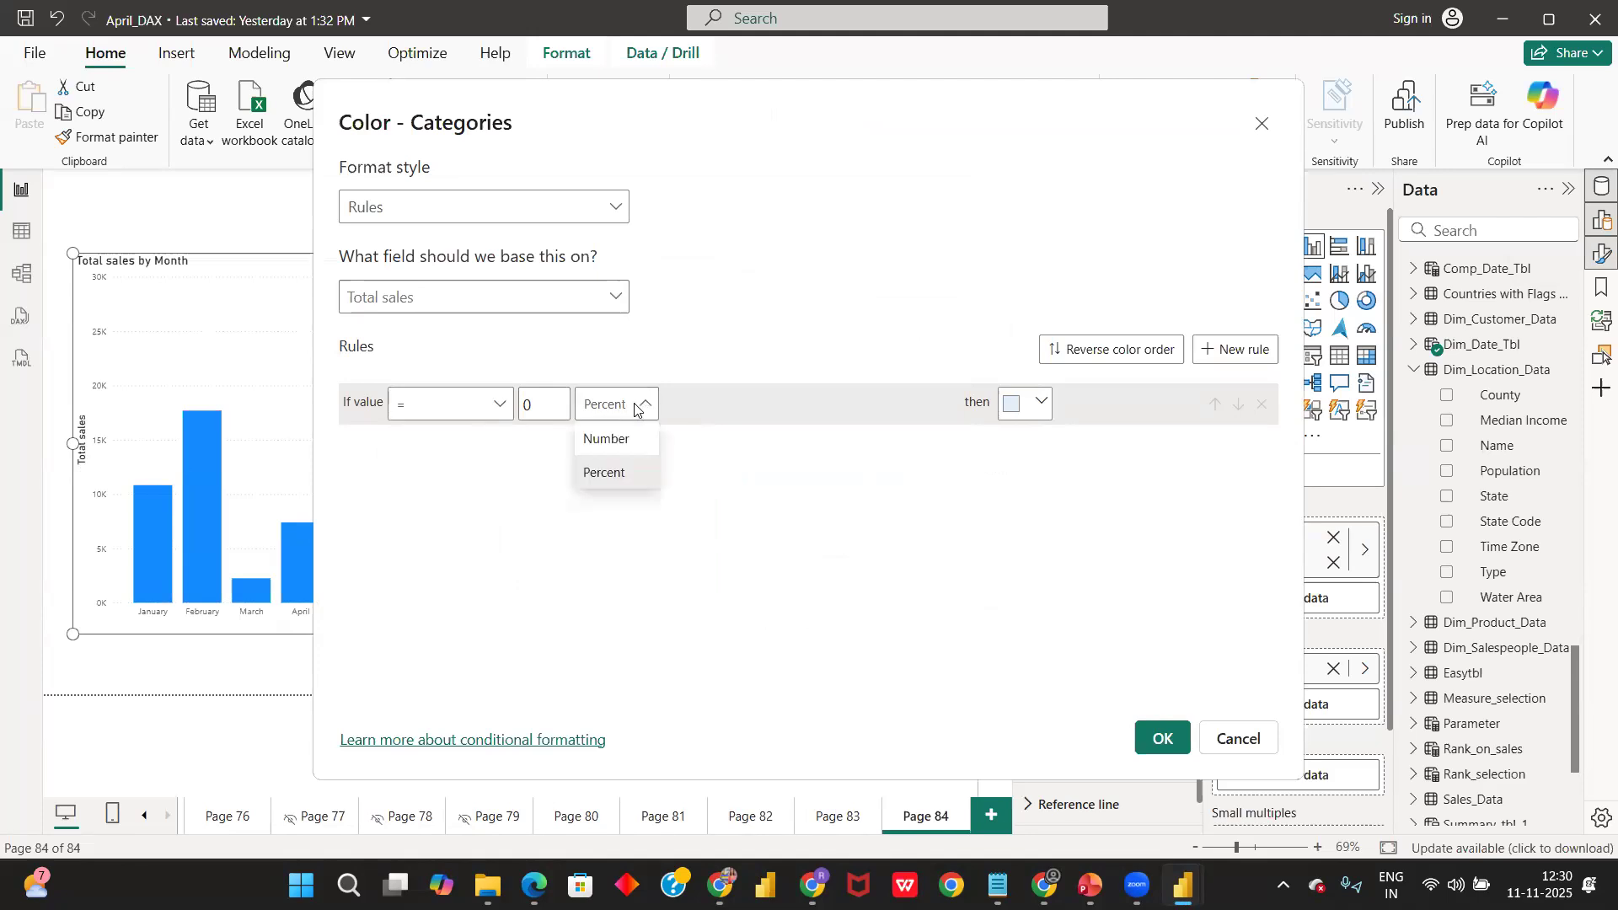
pyautogui.click(590, 478)
pyautogui.click(546, 409)
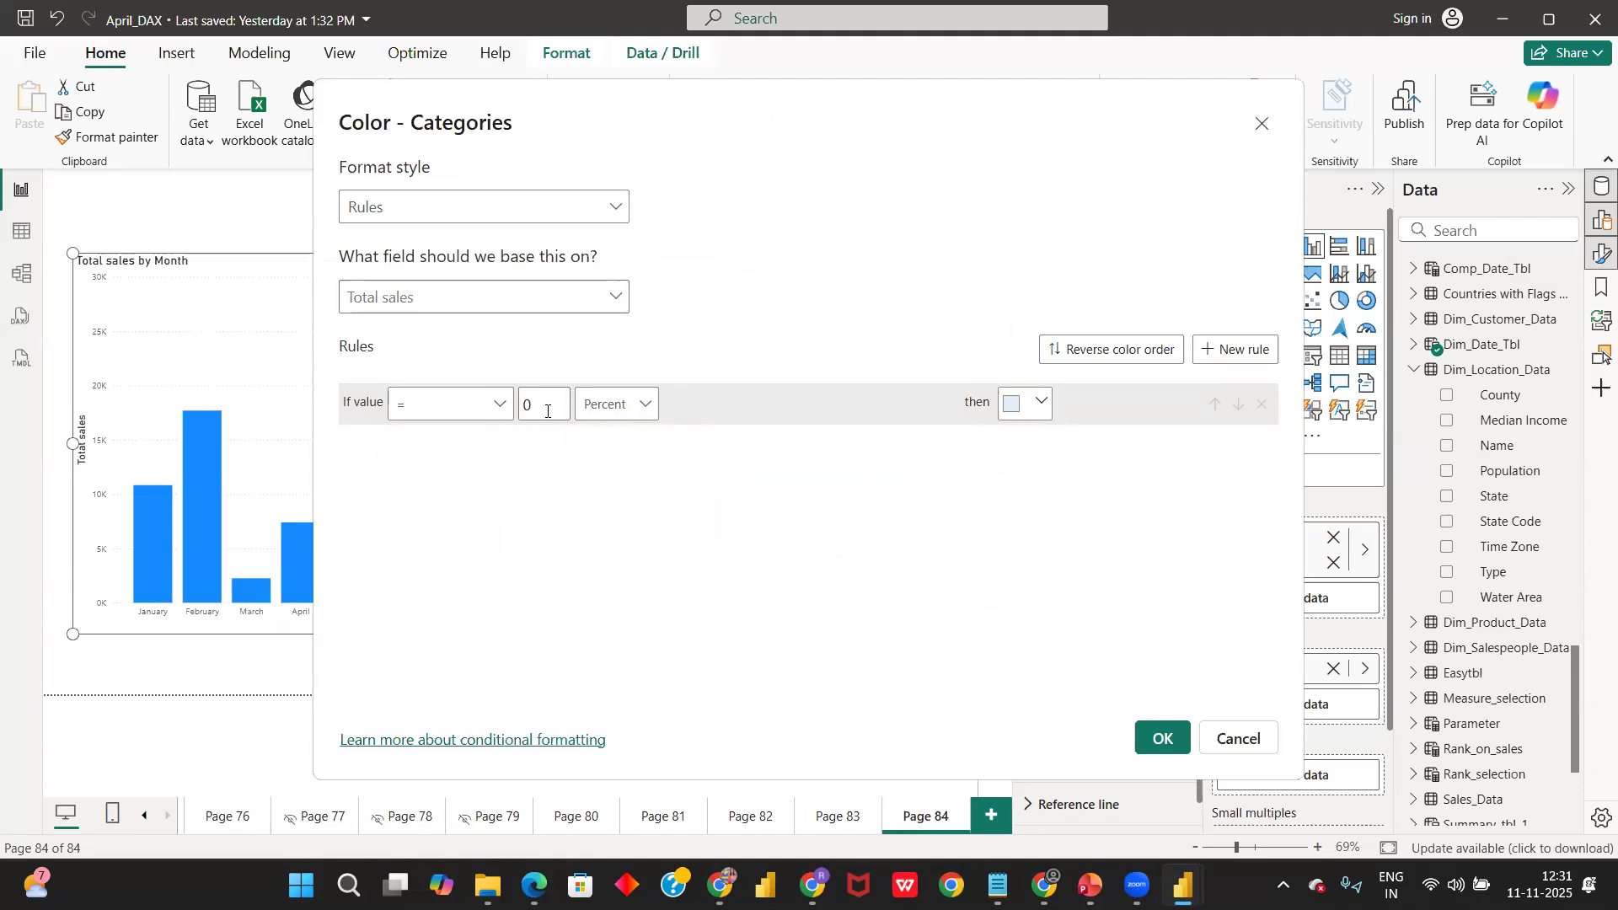
pyautogui.press('BackSpace')
pyautogui.write('100')
# - Give the 100 percent rule the custom green color #04981D
pyautogui.click(1022, 412)
pyautogui.click(933, 706)
pyautogui.click(984, 634)
pyautogui.click(1148, 470)
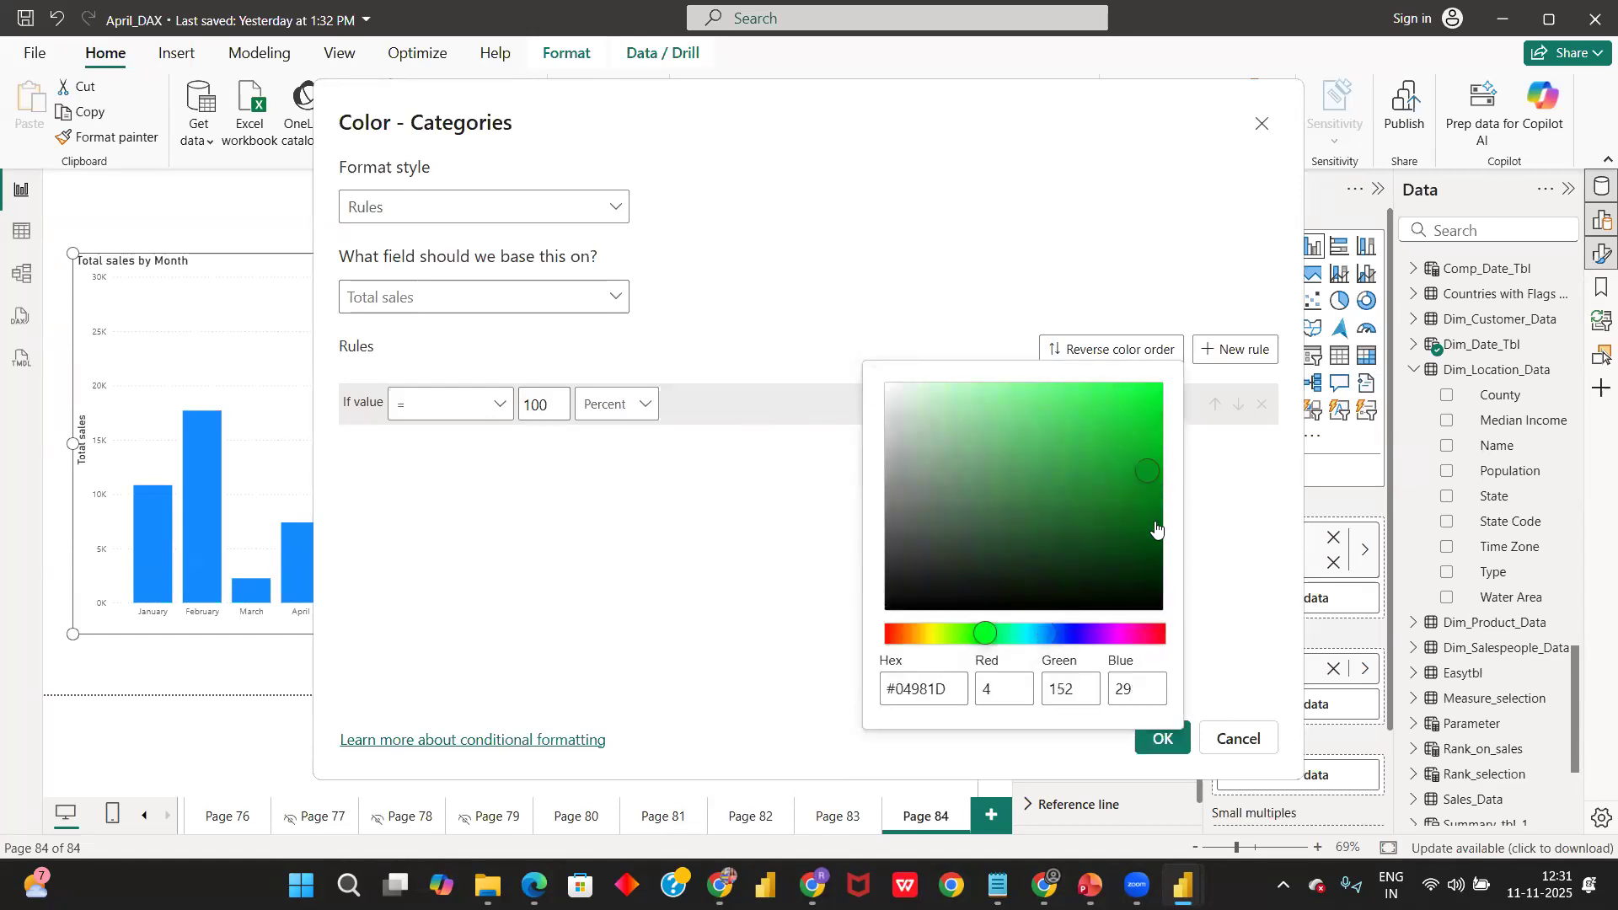
pyautogui.click(1226, 603)
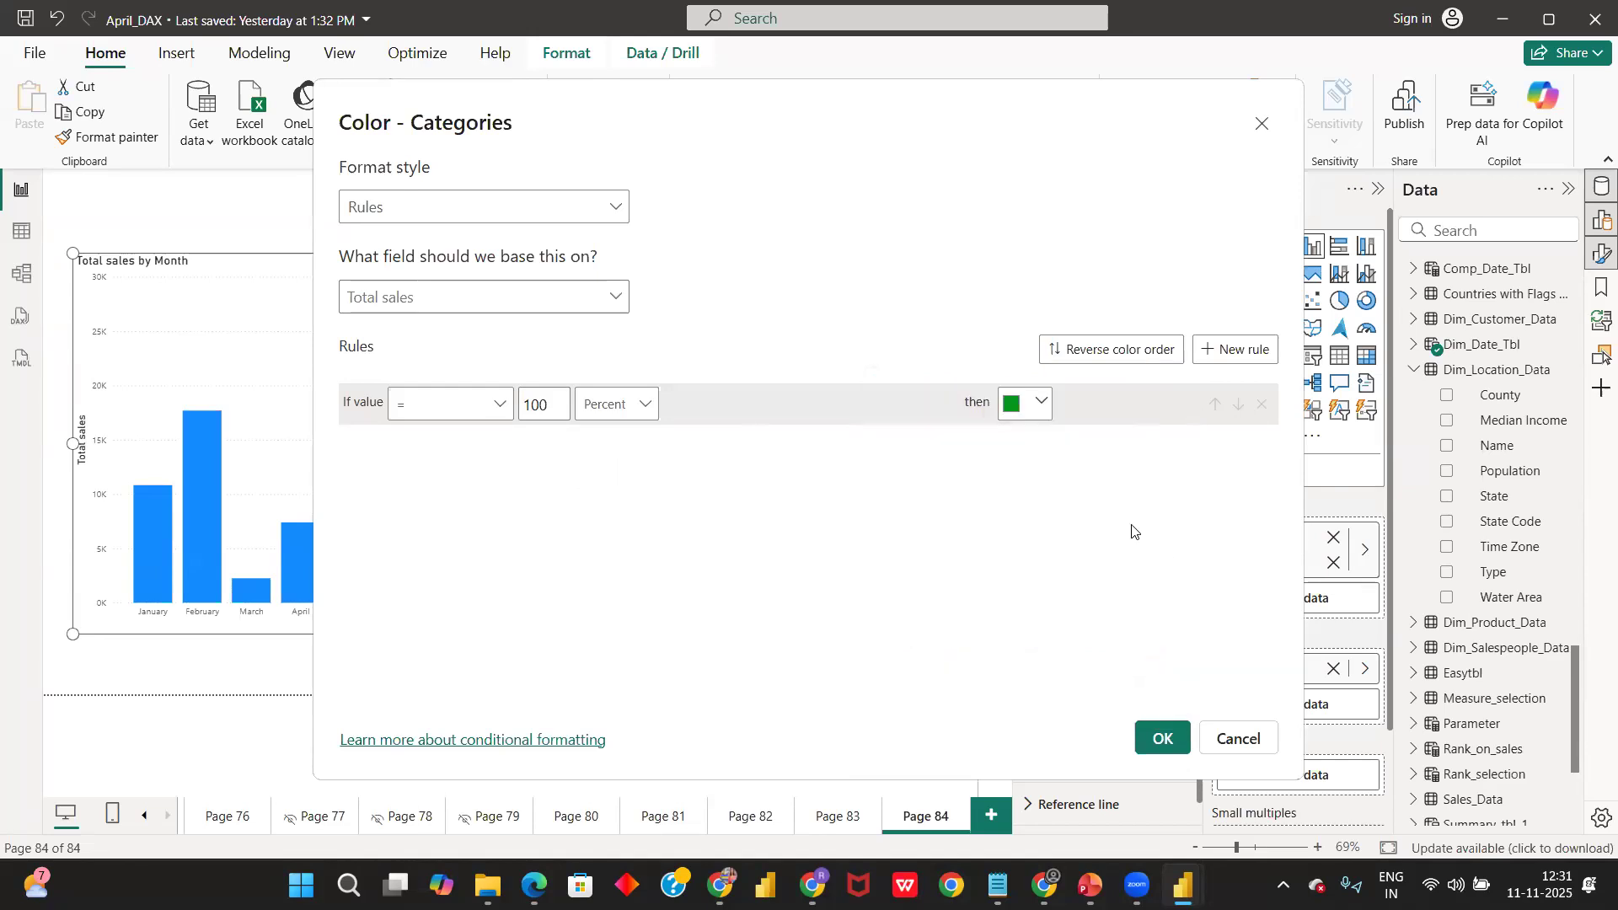
# - Add a second rule that colors values equal to 0 percent in the custom red #F60202
pyautogui.click(1206, 352)
pyautogui.click(496, 451)
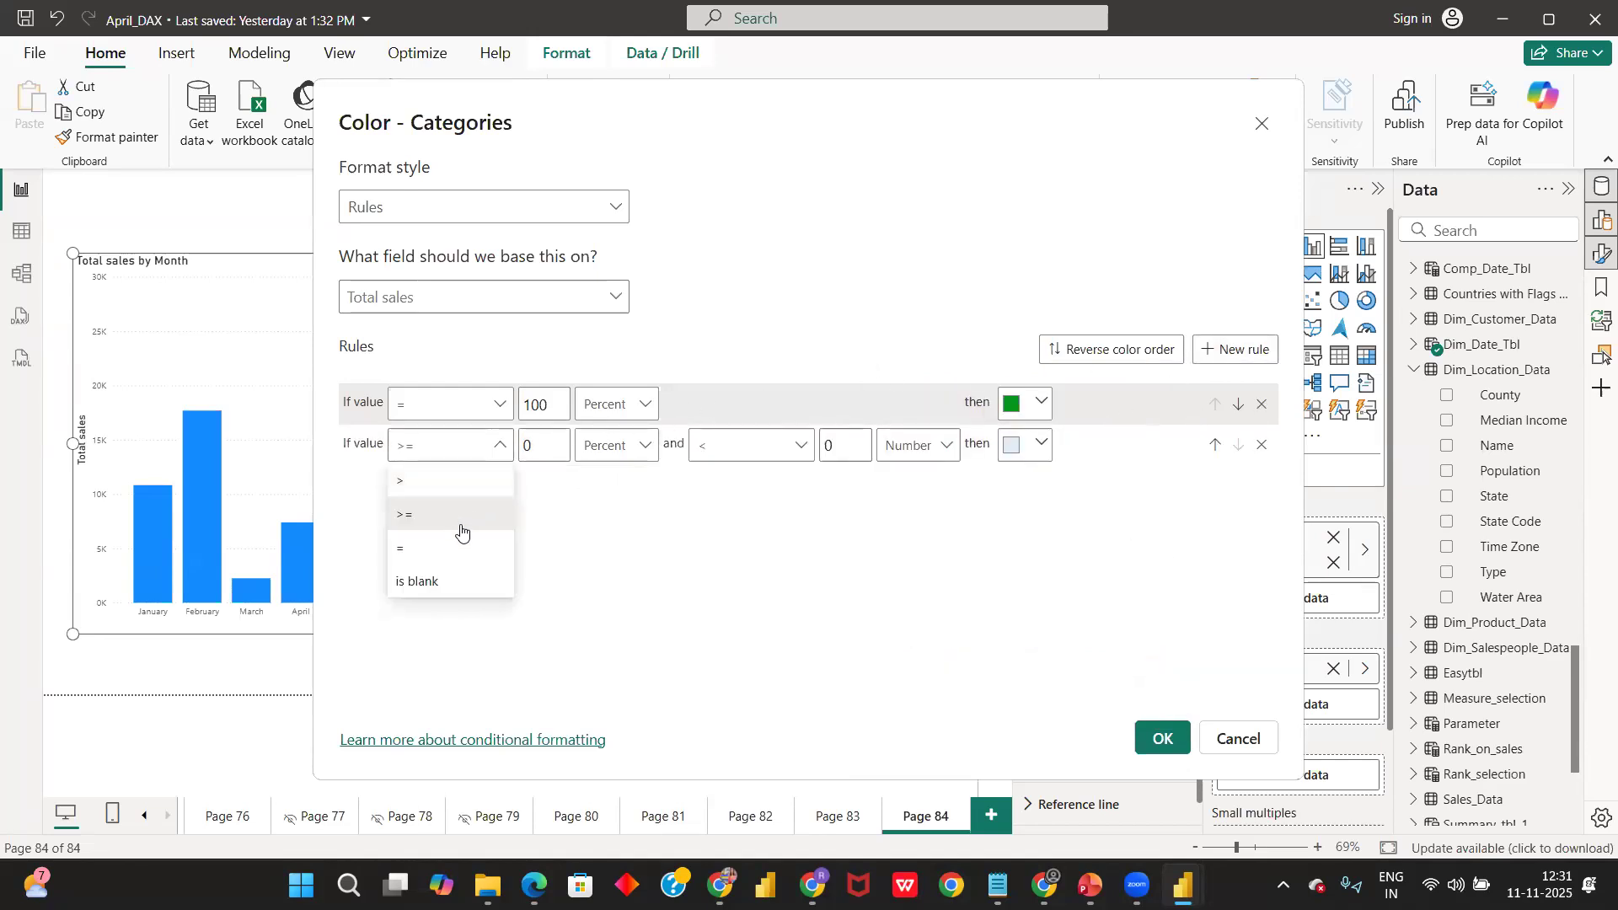
pyautogui.click(459, 548)
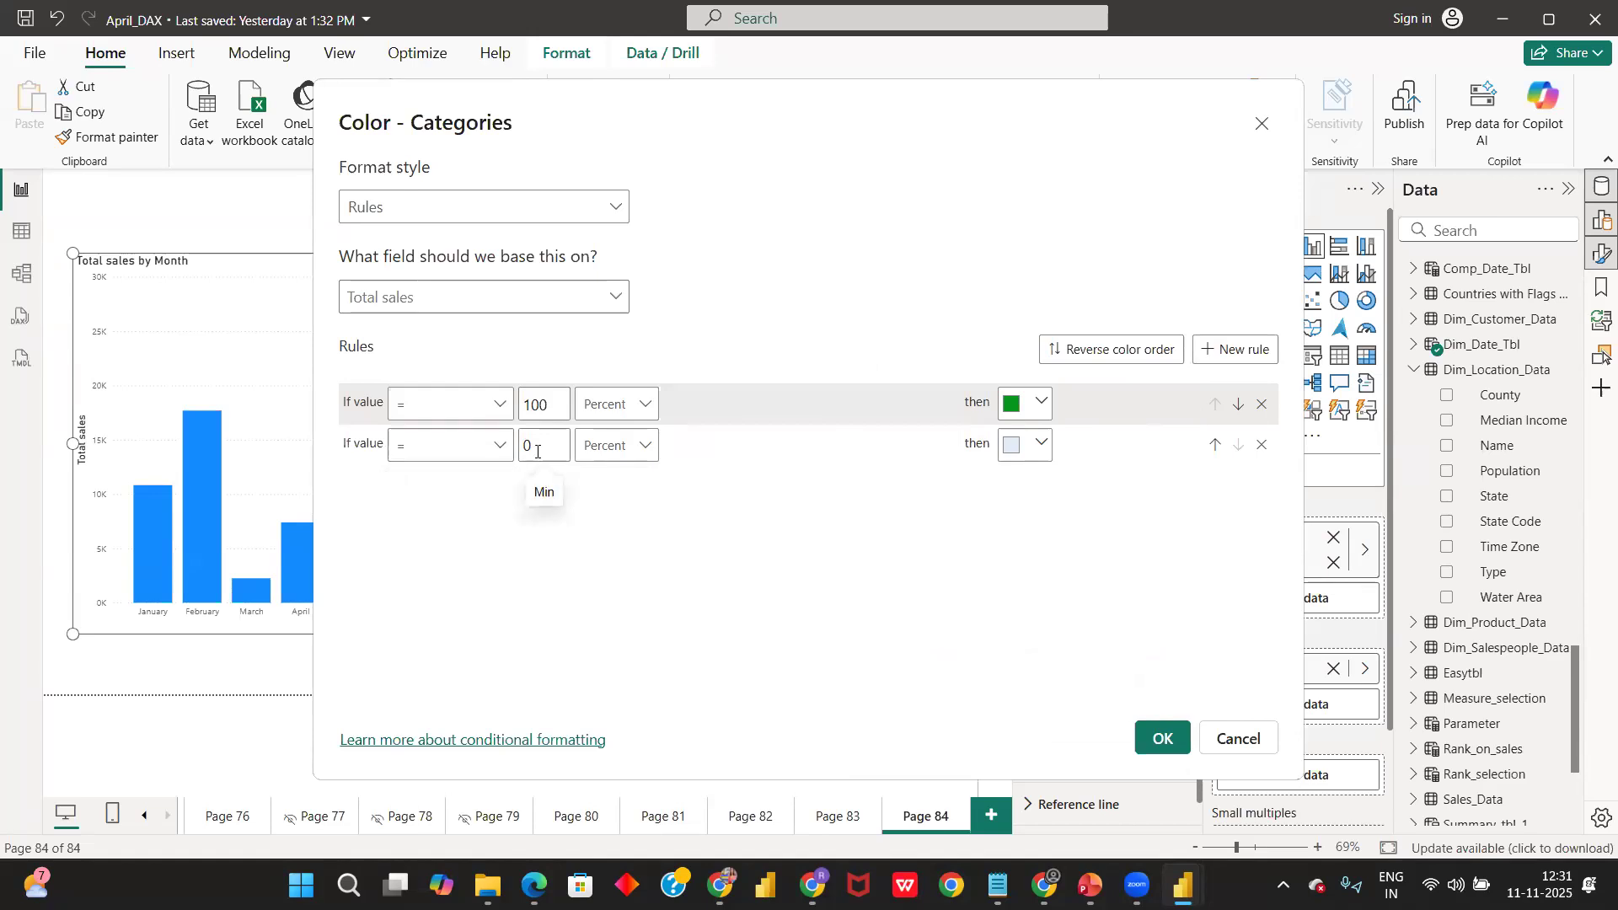
pyautogui.click(1037, 448)
pyautogui.click(954, 424)
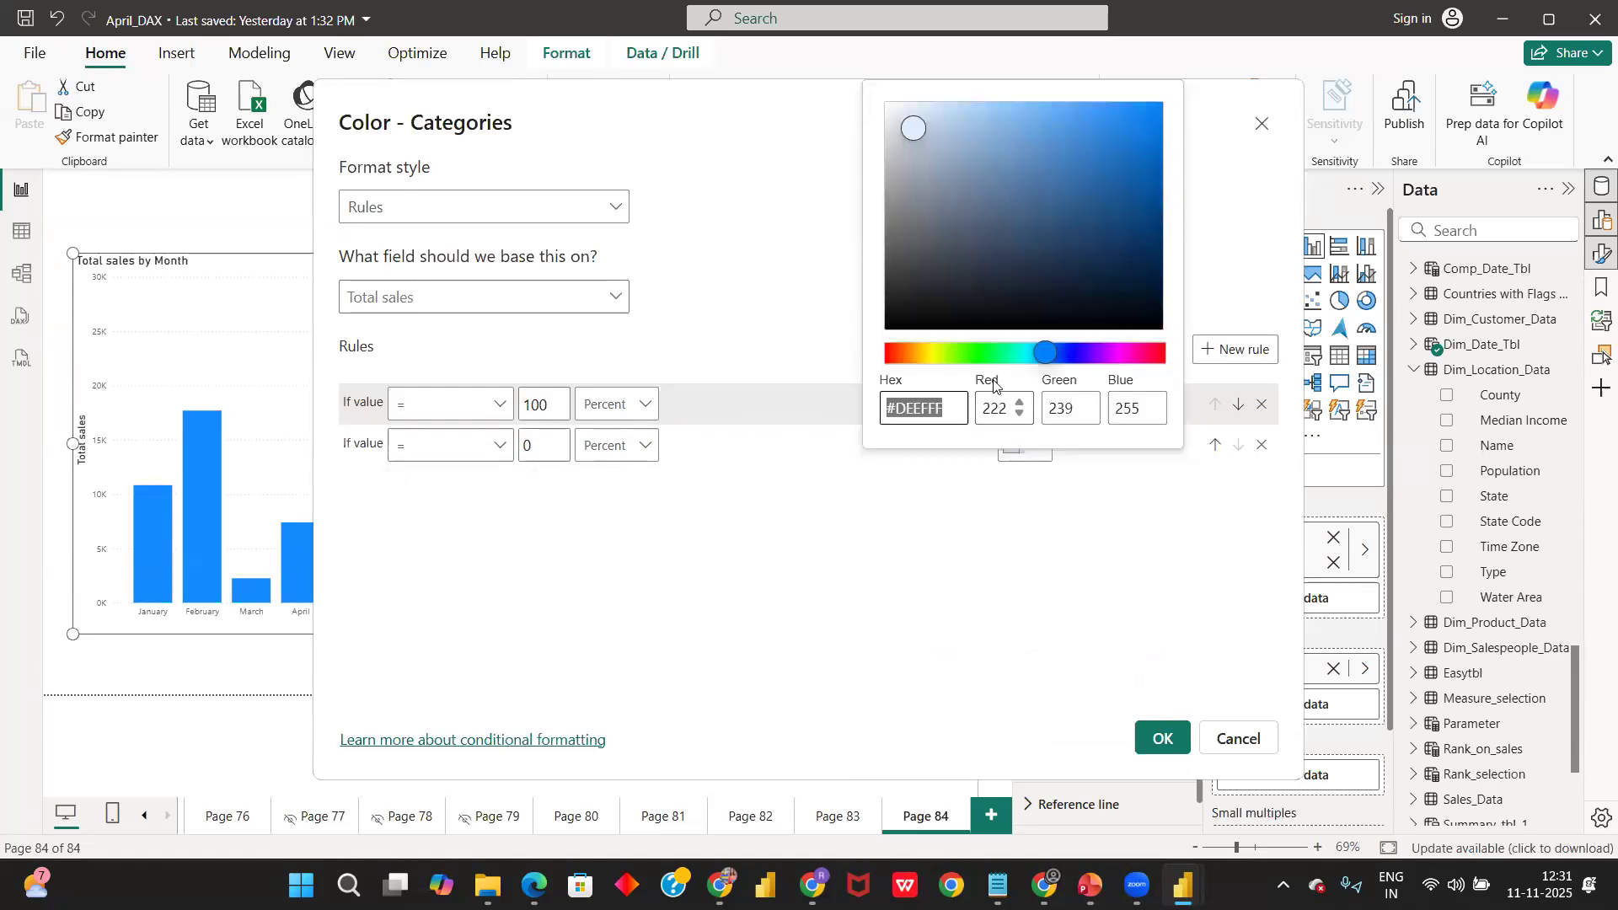
pyautogui.click(891, 357)
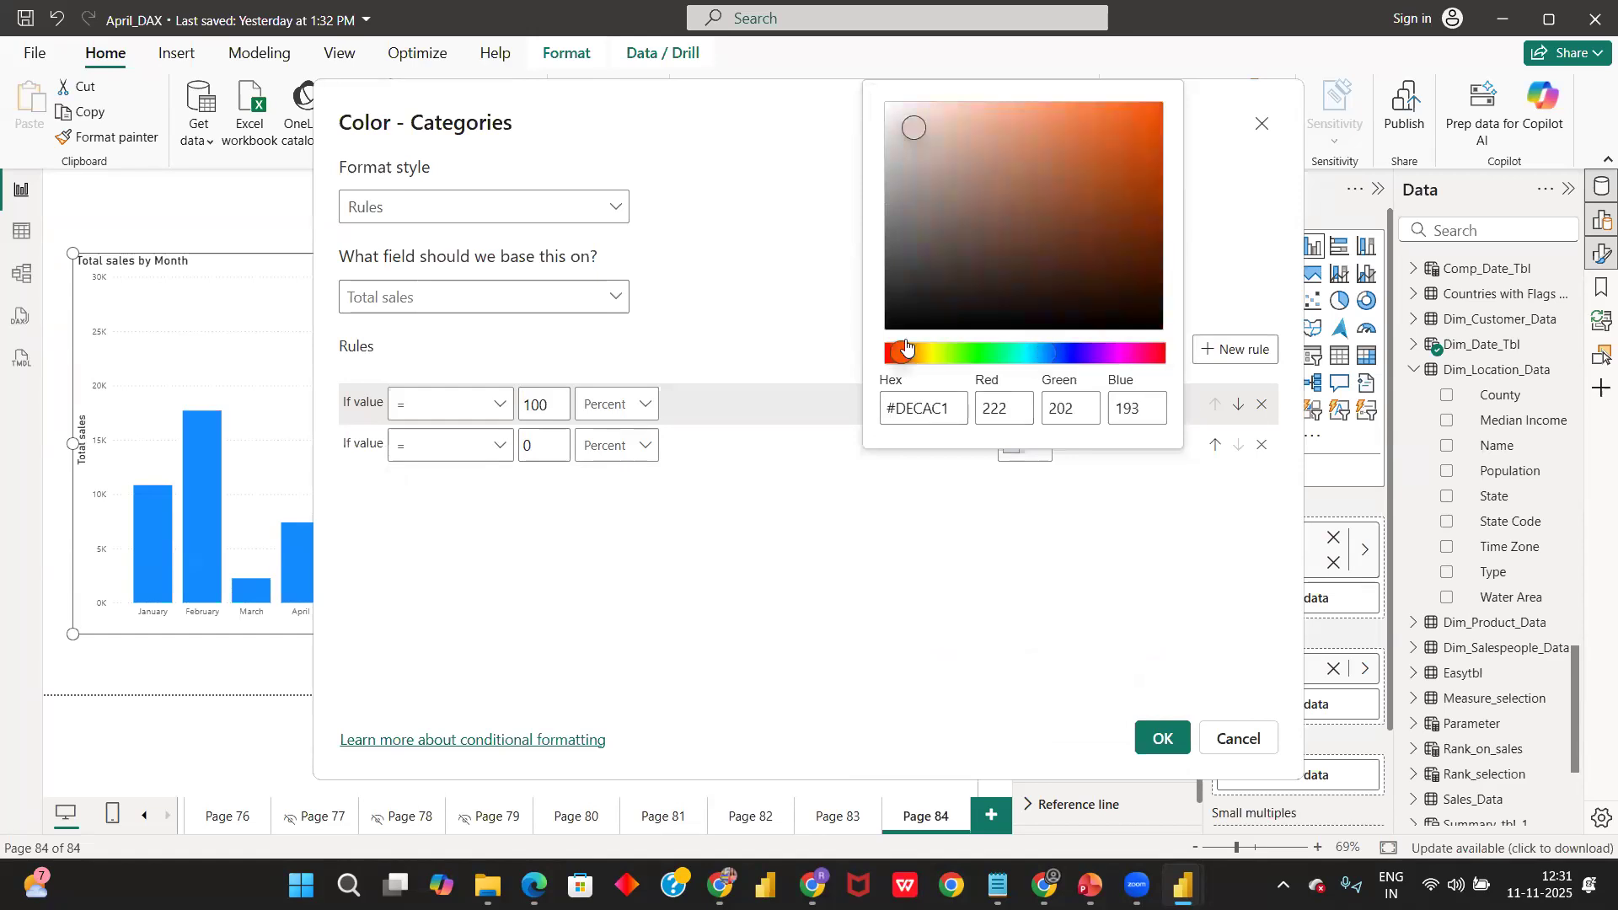
pyautogui.click(1166, 355)
pyautogui.click(1154, 107)
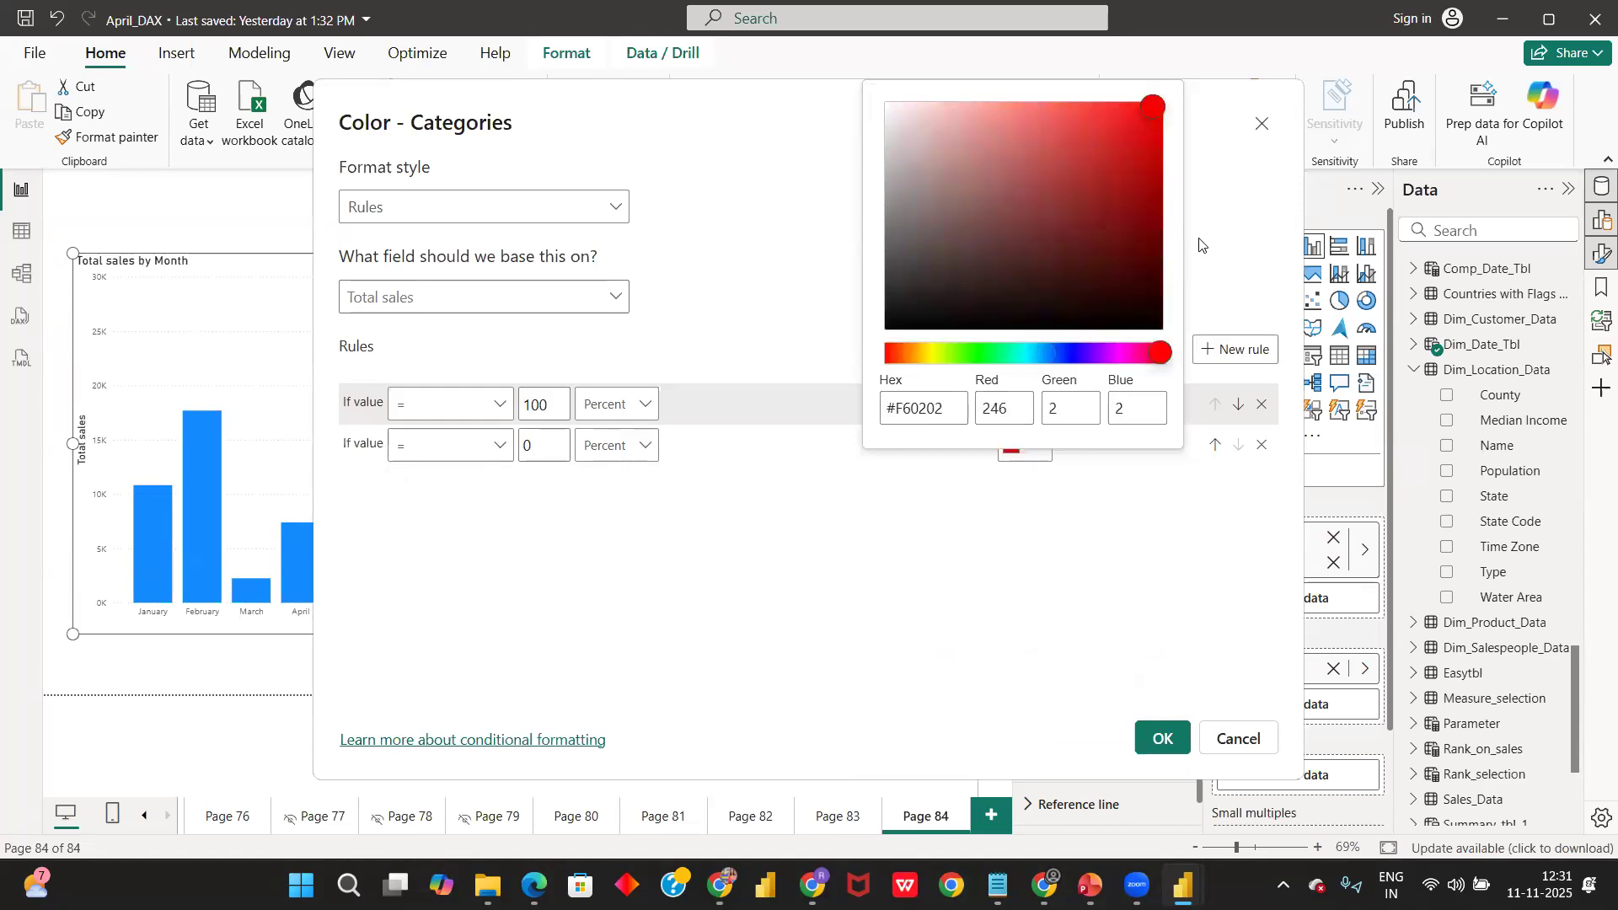
# - Apply the green 100 percent and red 0 percent color rules to the chart's columns
pyautogui.click(1199, 244)
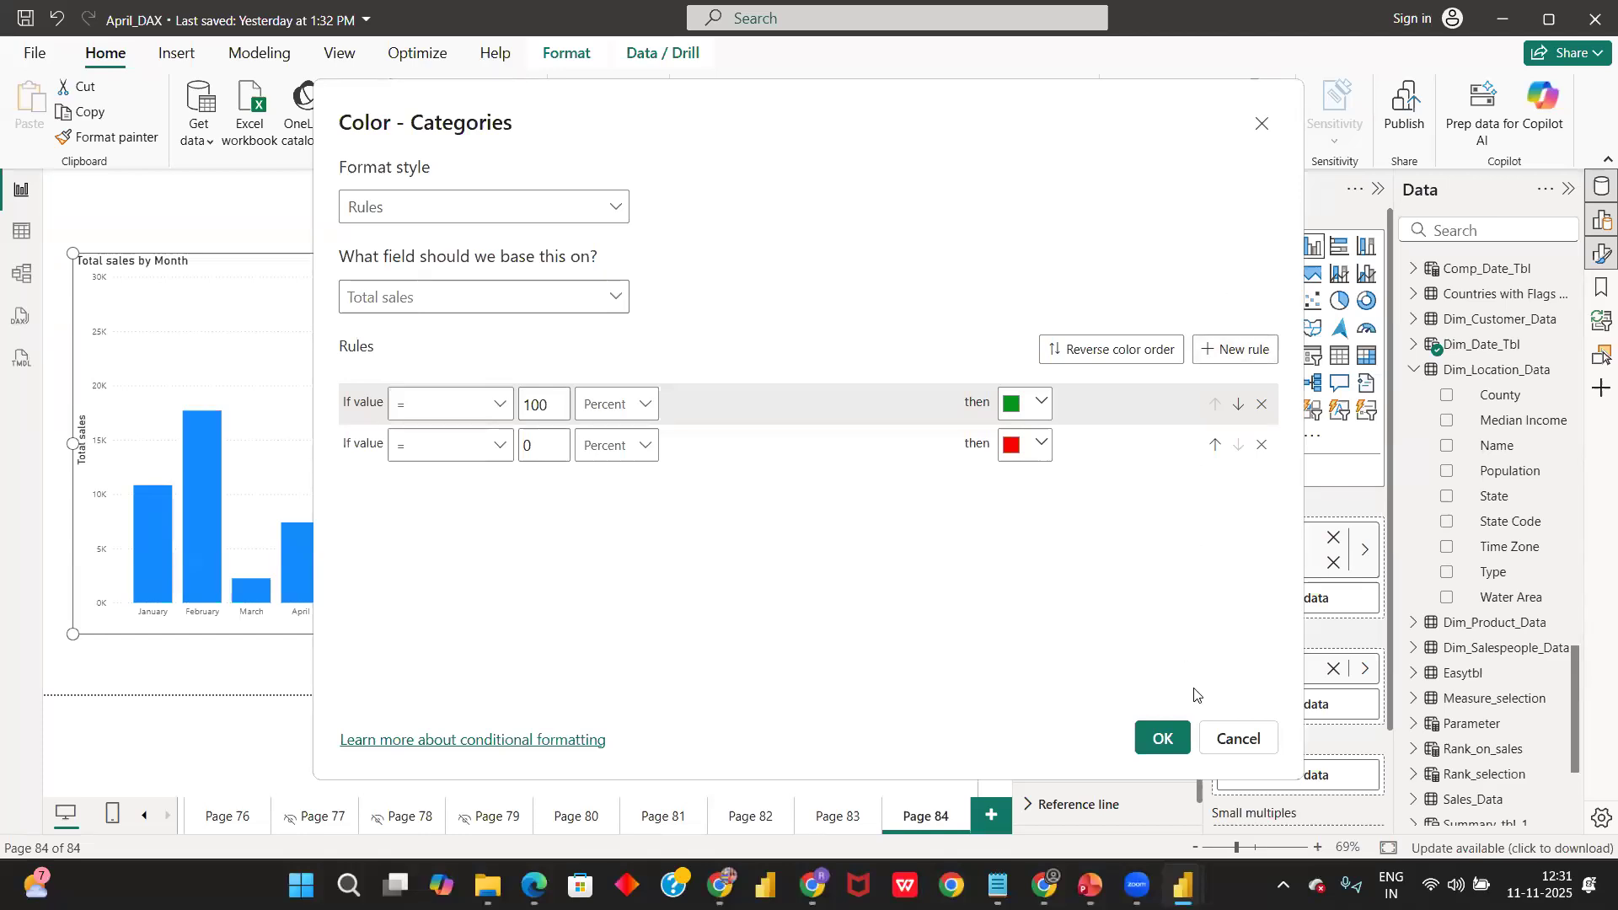
pyautogui.click(1165, 737)
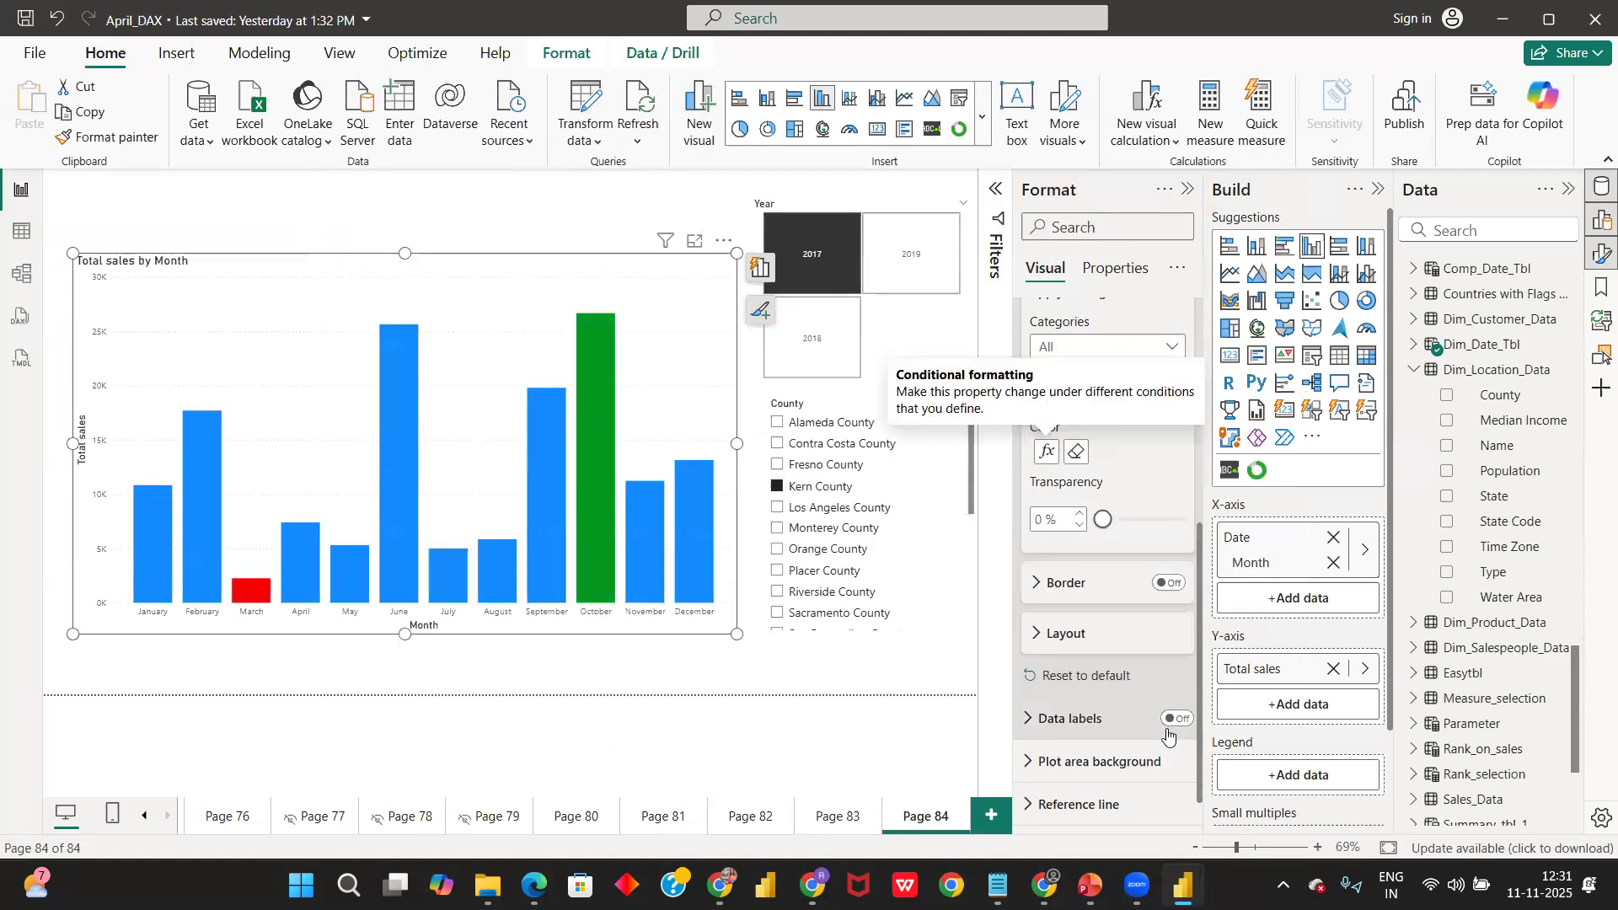
# - Check the column colors by switching the Year slicer between 2018 and 2017 and selecting different counties one at a time
pyautogui.click(842, 363)
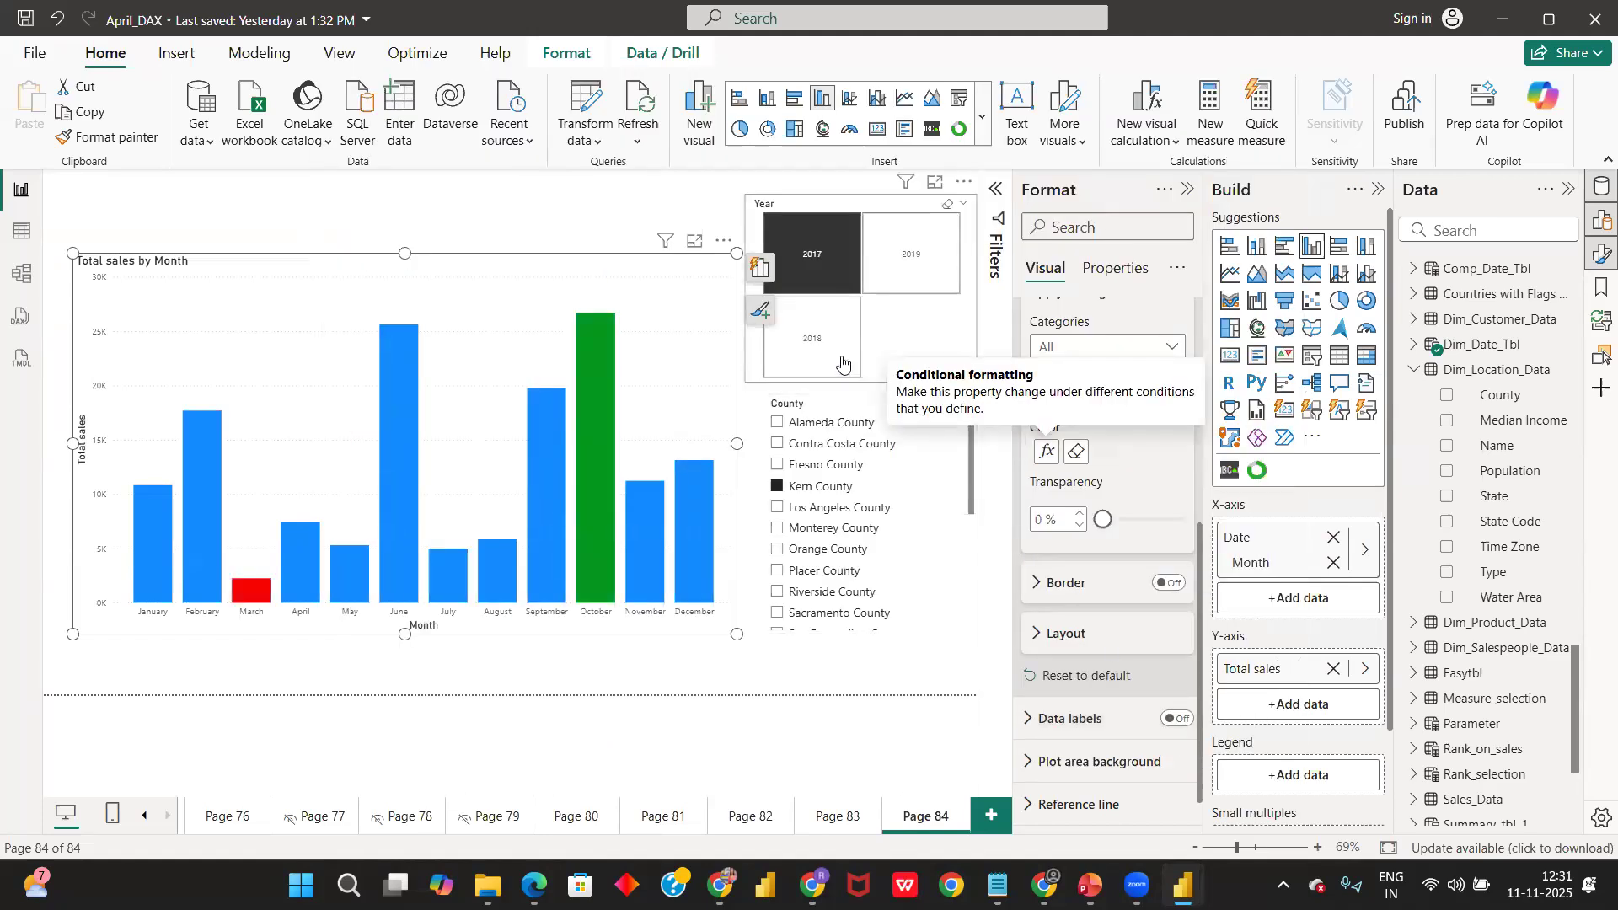
pyautogui.click(842, 363)
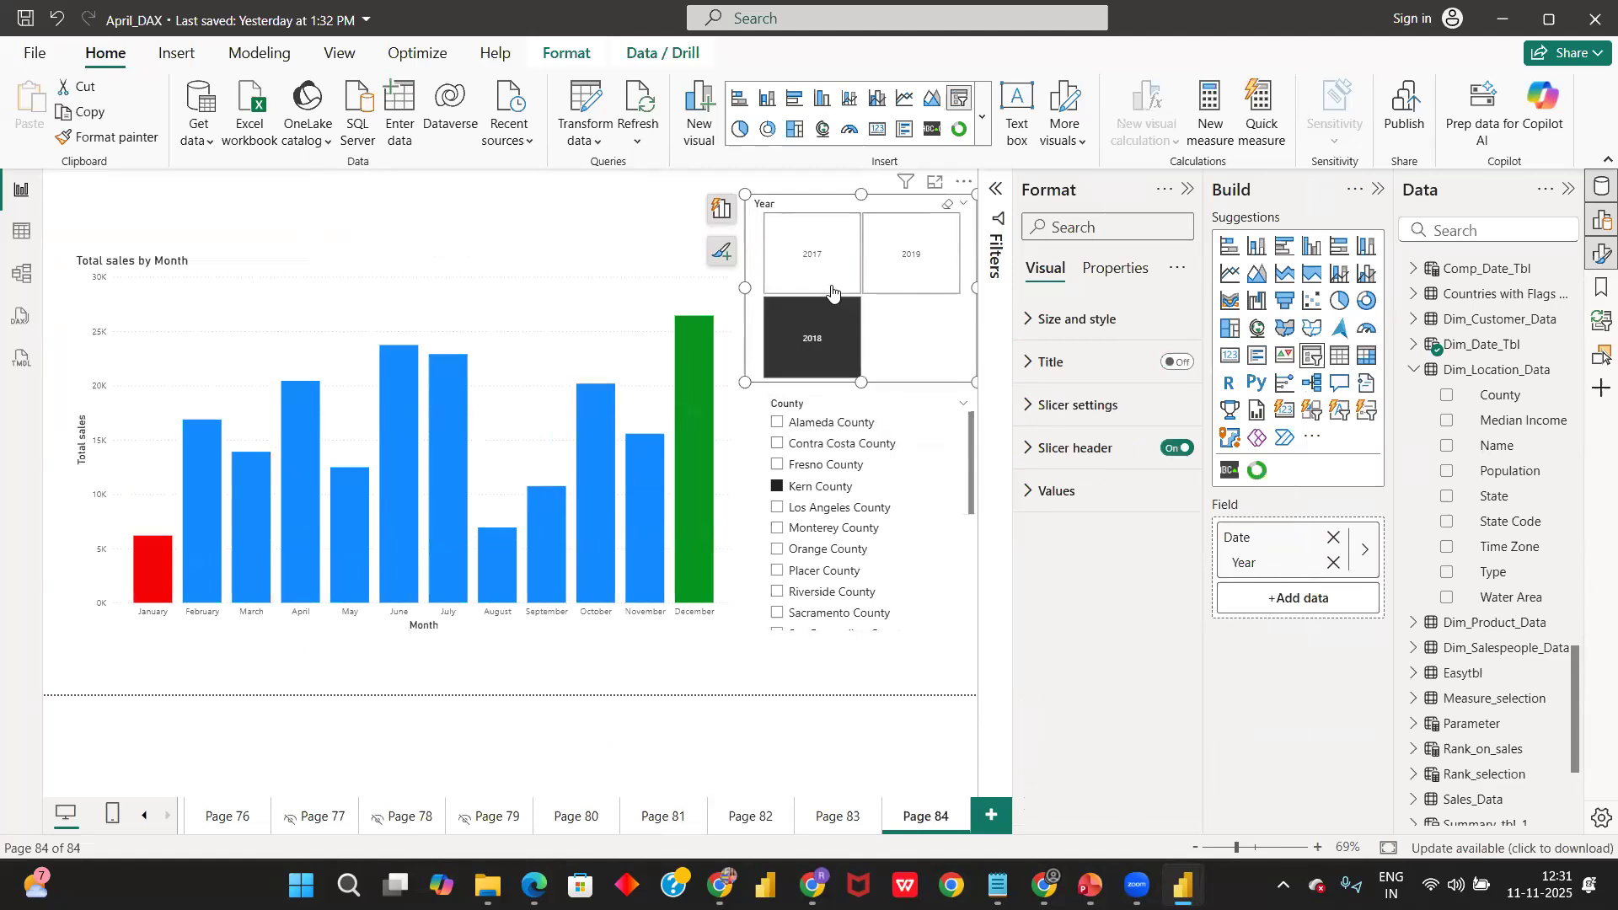
pyautogui.click(775, 423)
pyautogui.click(777, 445)
pyautogui.click(777, 467)
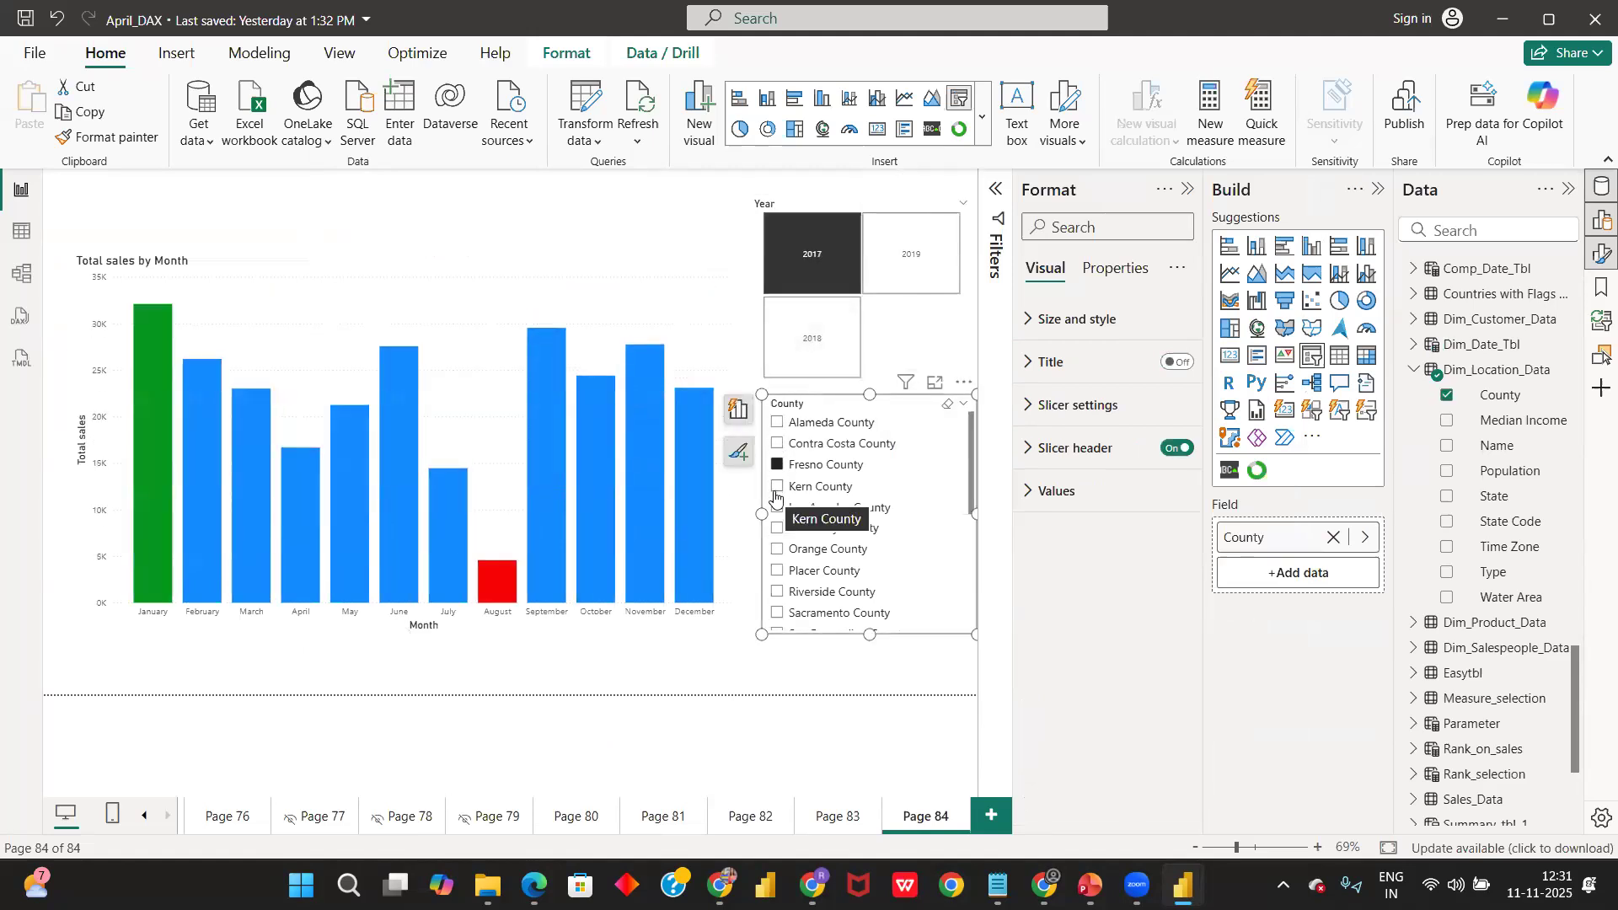
pyautogui.click(778, 509)
pyautogui.click(776, 530)
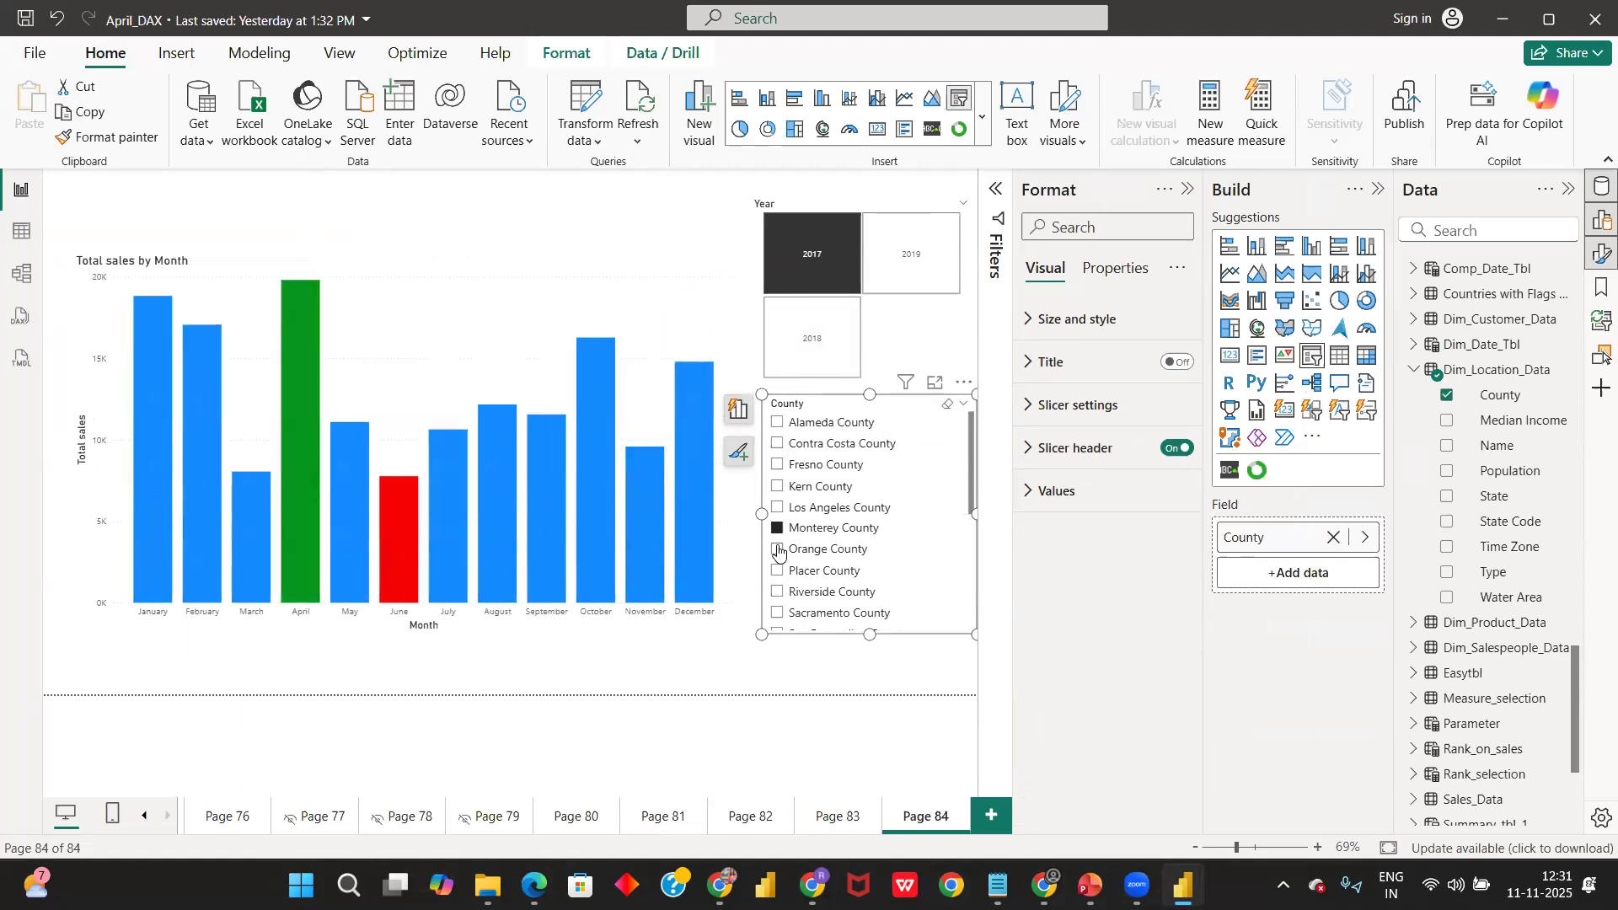
pyautogui.click(778, 549)
pyautogui.click(777, 570)
pyautogui.click(778, 591)
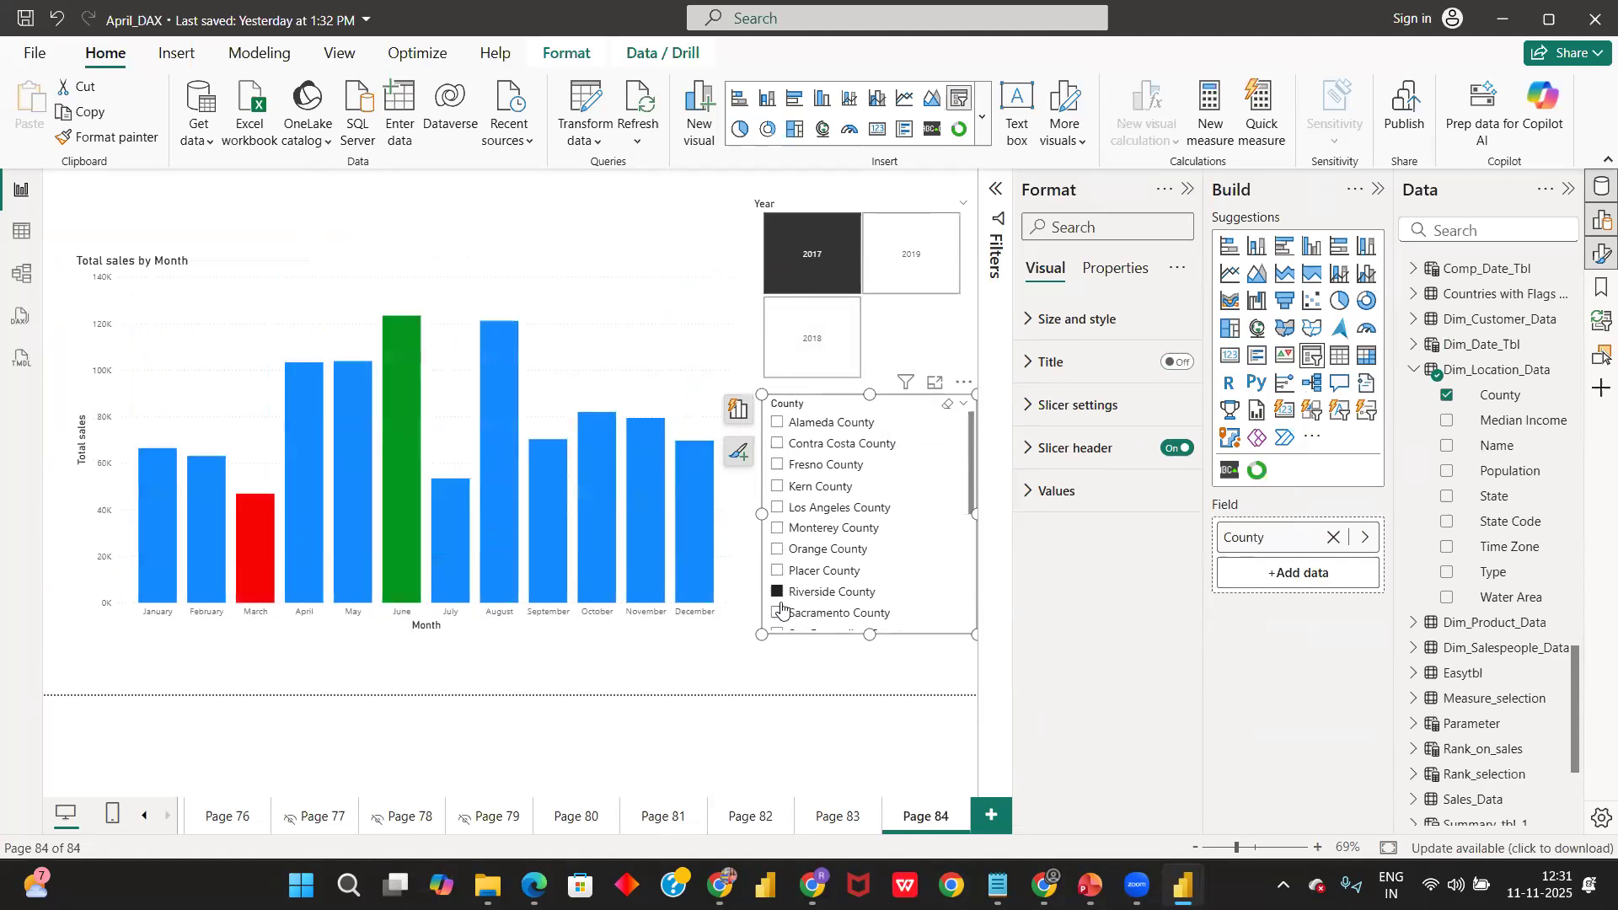
pyautogui.click(778, 613)
pyautogui.click(777, 549)
pyautogui.click(777, 529)
pyautogui.click(777, 508)
pyautogui.click(778, 466)
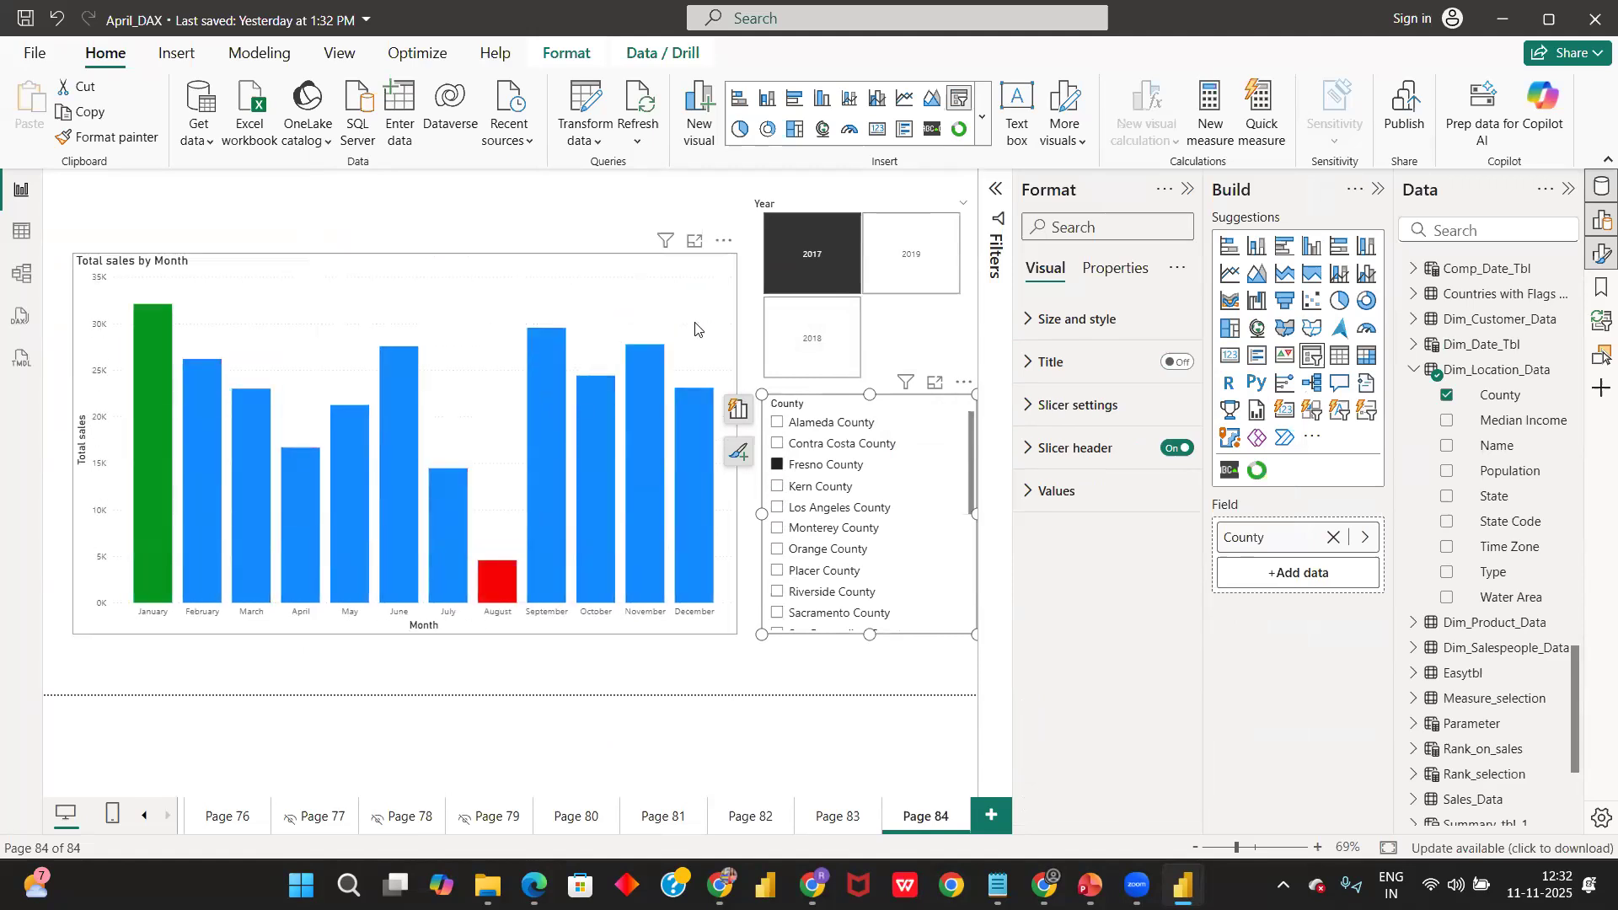
# - Reopen the chart's column color rules to review them and close them with the same settings
pyautogui.click(719, 342)
pyautogui.scroll(-2, 1053, 677)
pyautogui.click(1048, 664)
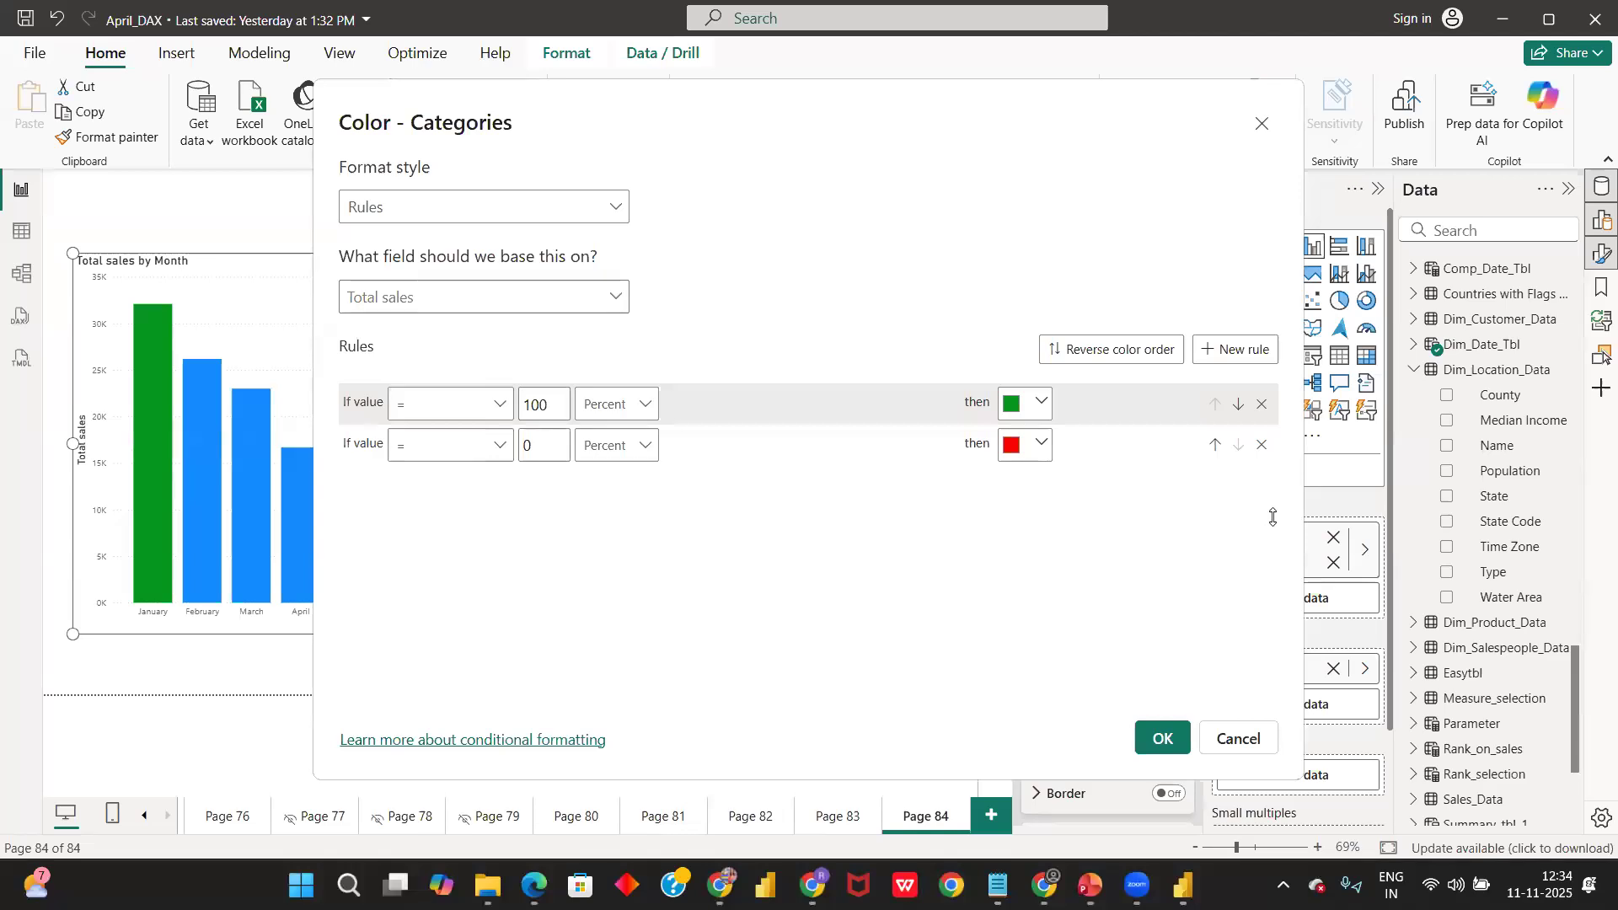
pyautogui.click(1163, 737)
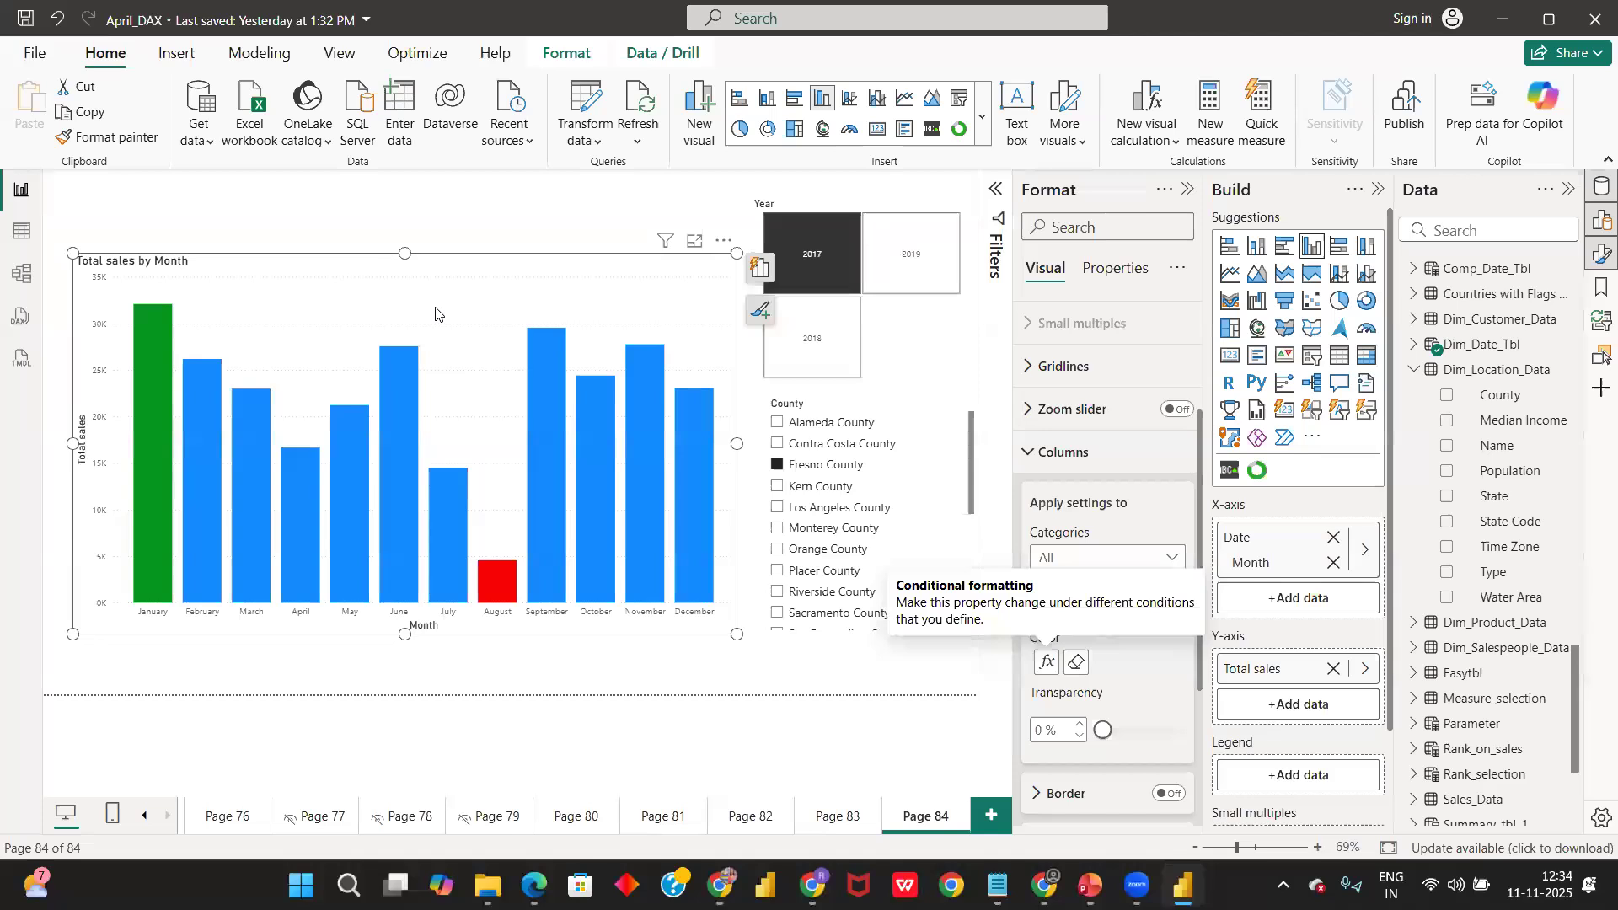
# - Add a reference line of type Y-Axis Constant Line to the monthly sales chart
pyautogui.click(1049, 461)
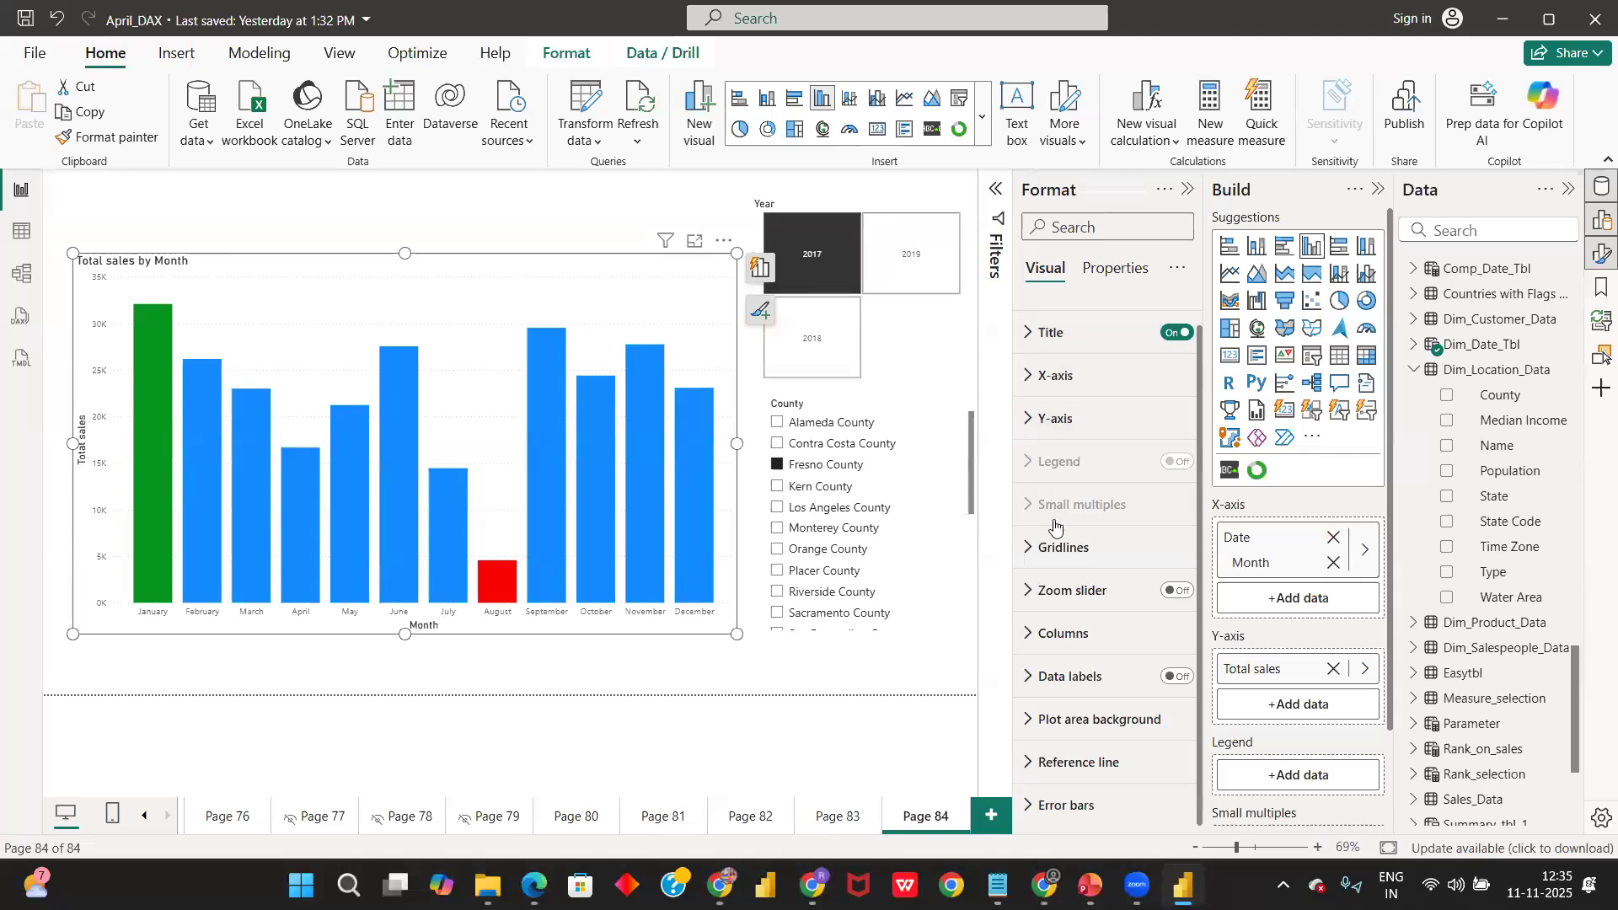
pyautogui.click(1033, 764)
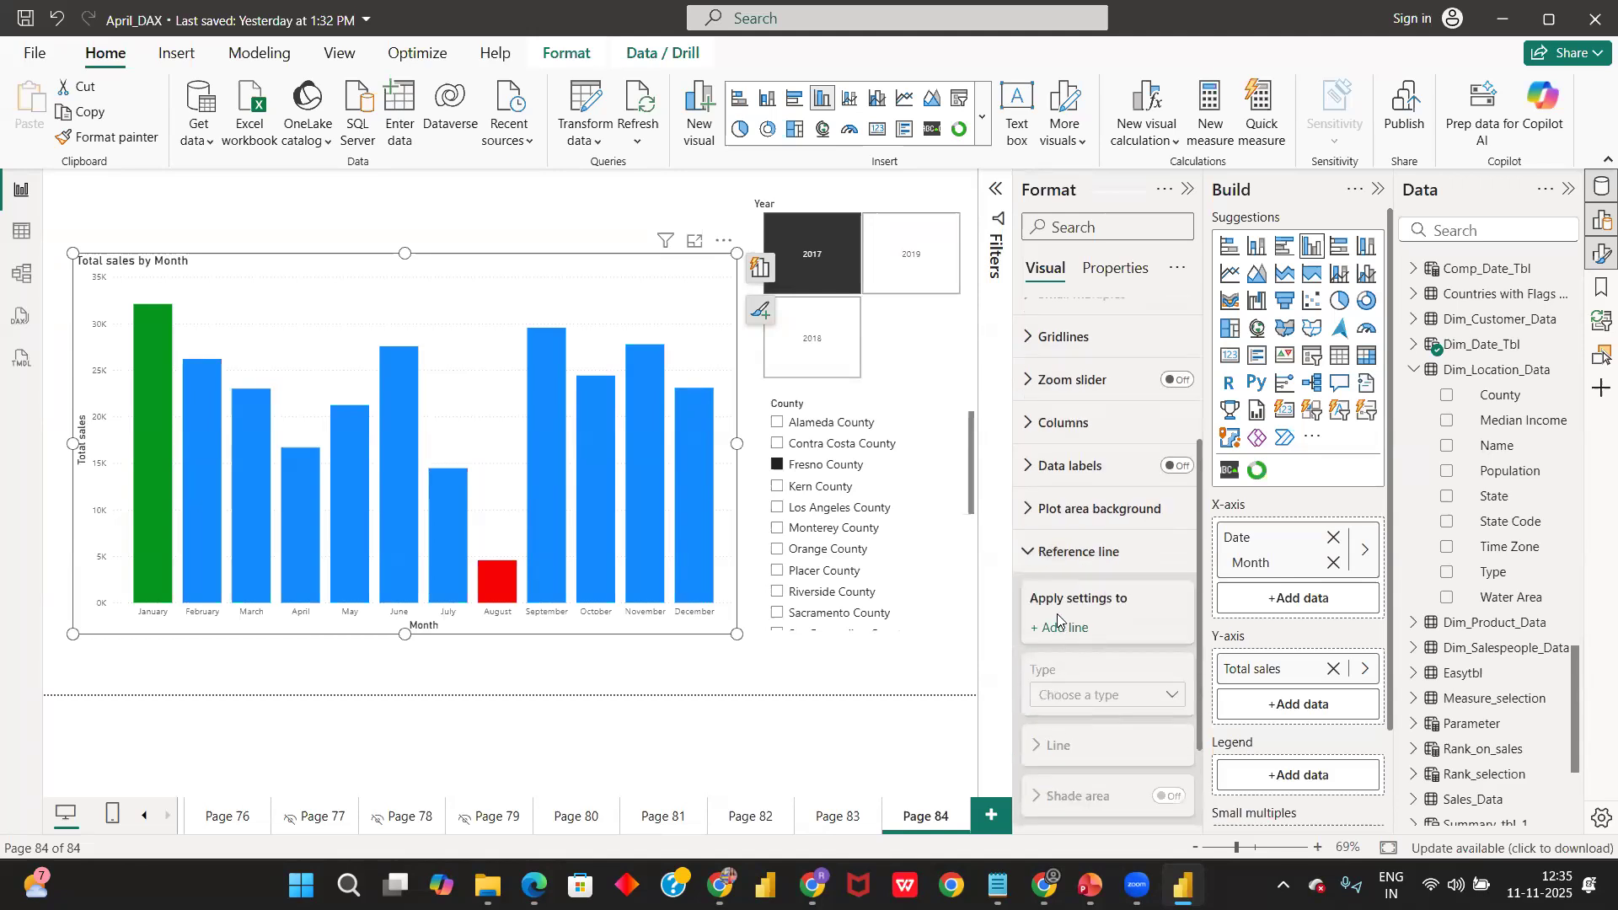
pyautogui.scroll(-1, 1060, 624)
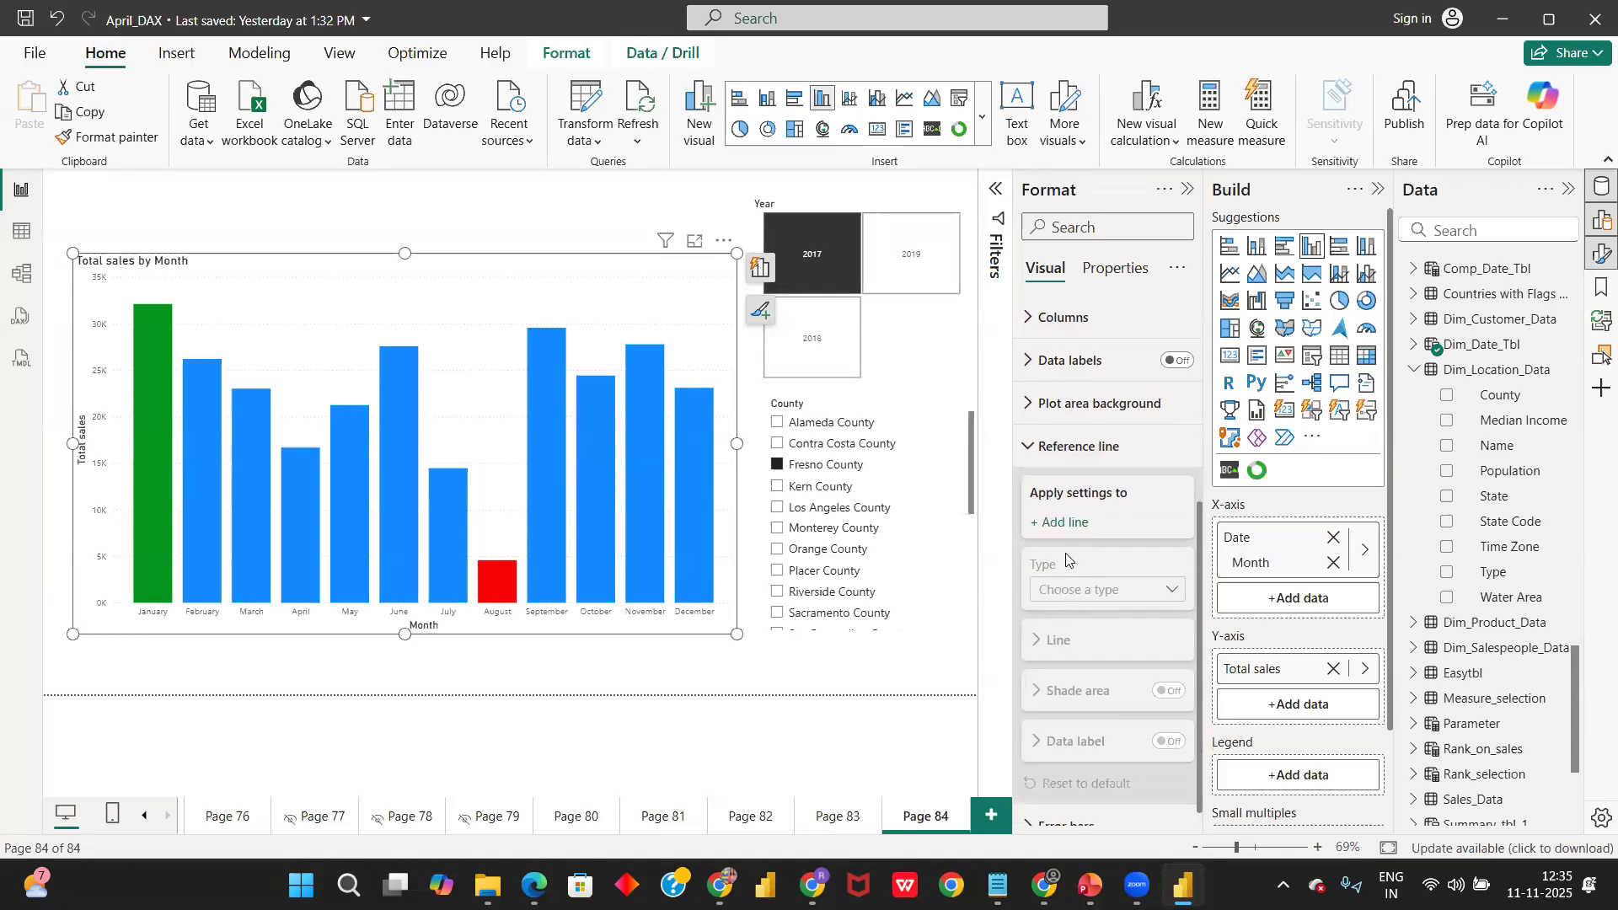
pyautogui.click(1066, 524)
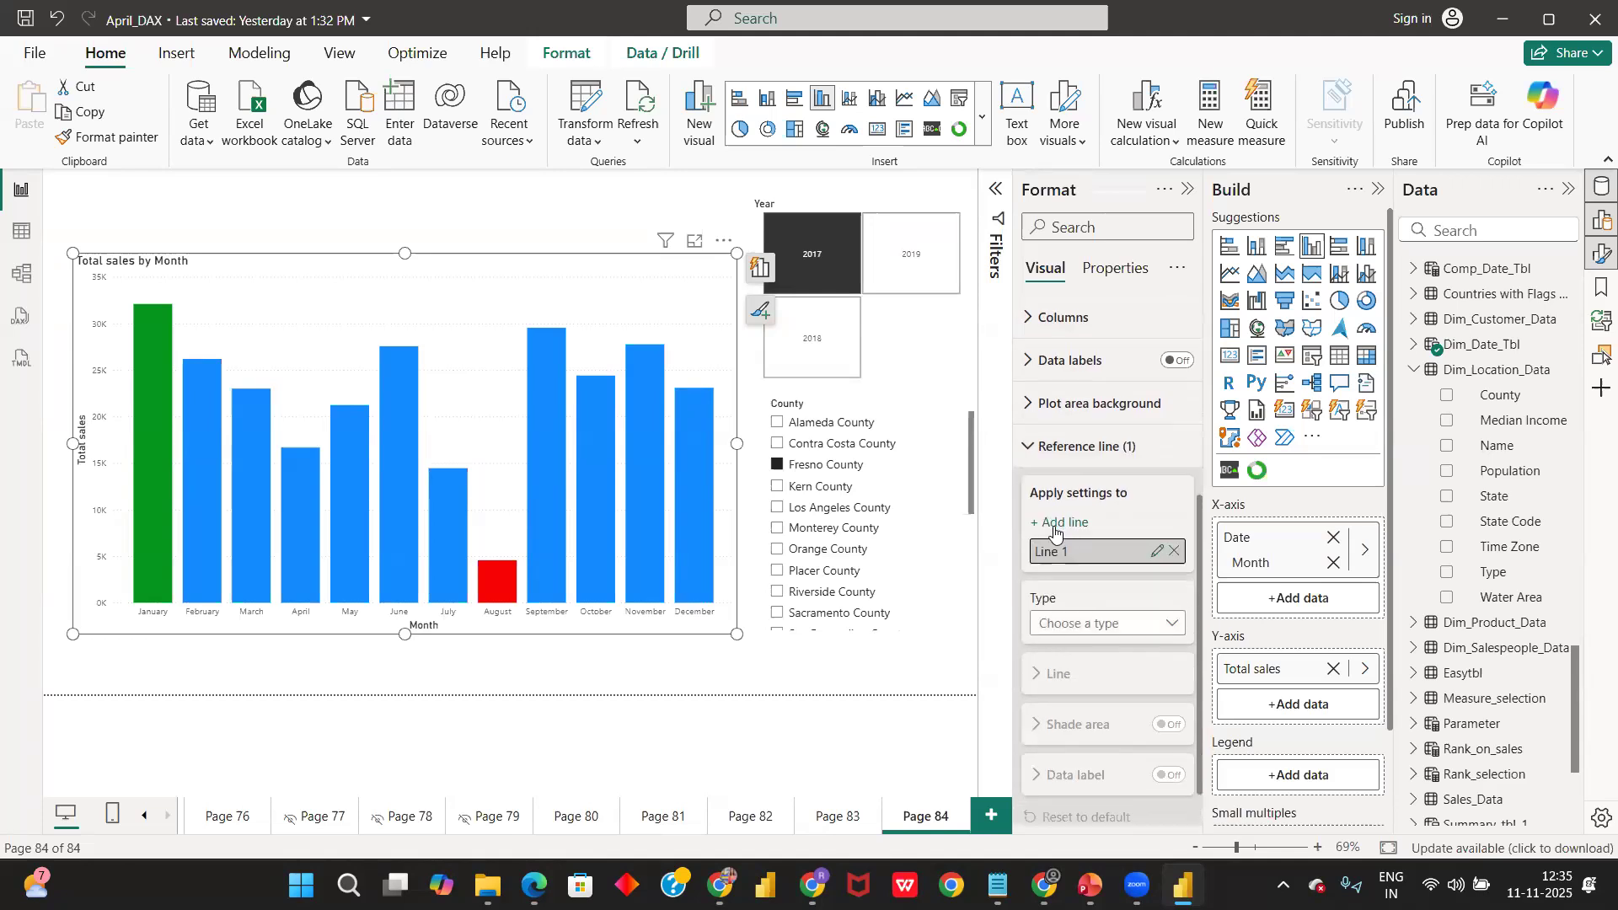
pyautogui.click(1062, 624)
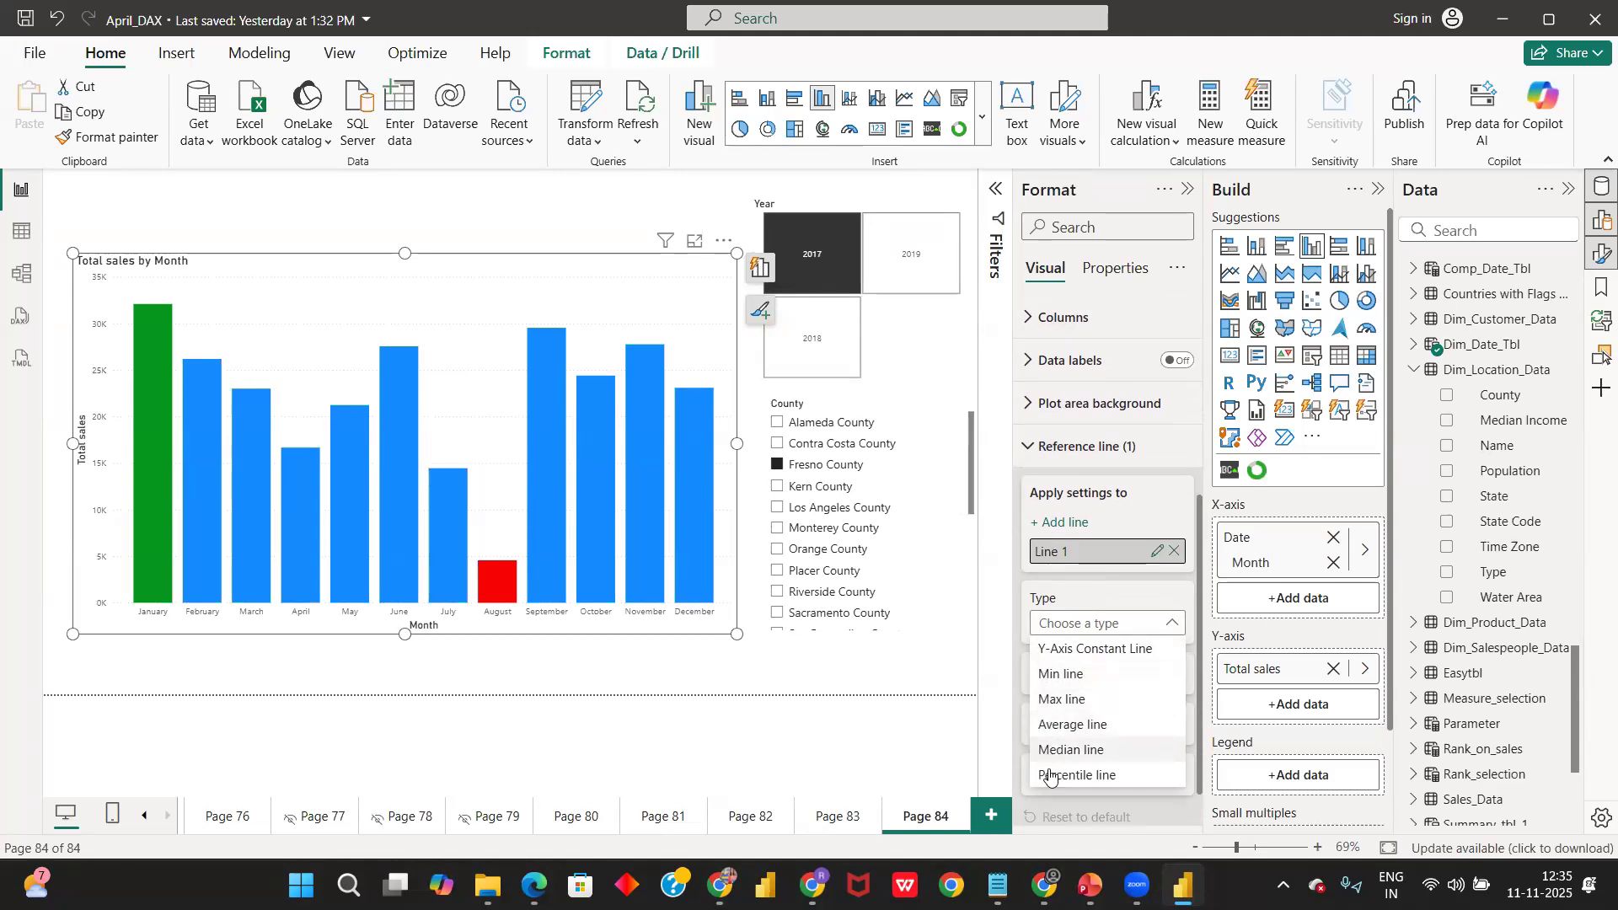
pyautogui.click(1100, 649)
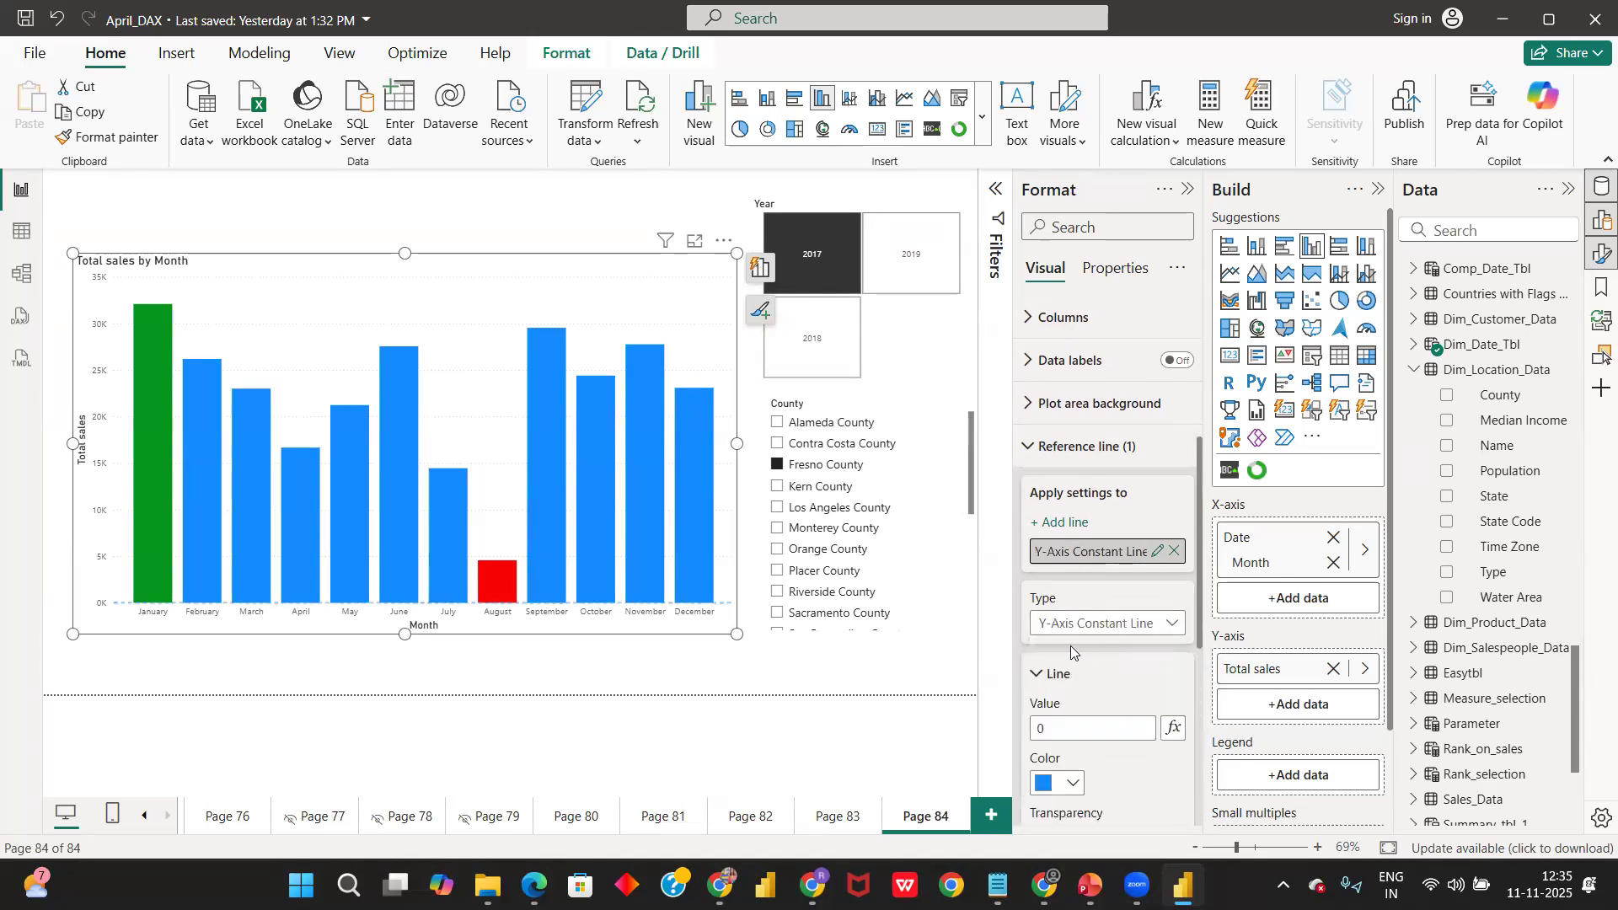
# - Clear the Fresno County filter and set the chart's constant line value to 900000
pyautogui.click(1059, 729)
pyautogui.click(779, 466)
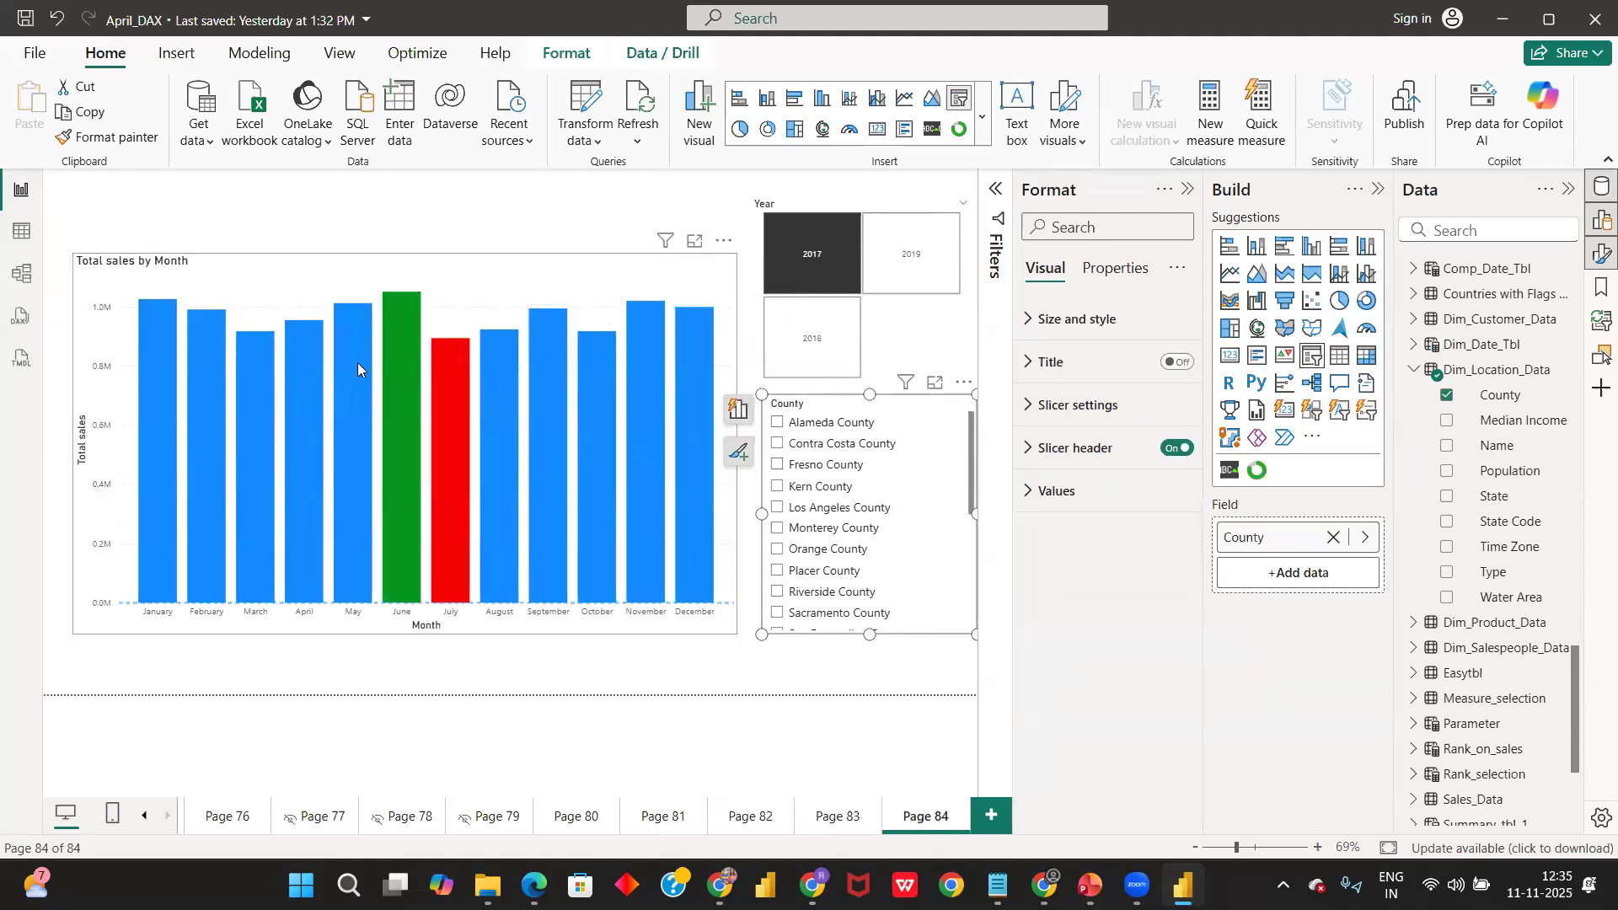
pyautogui.click(644, 312)
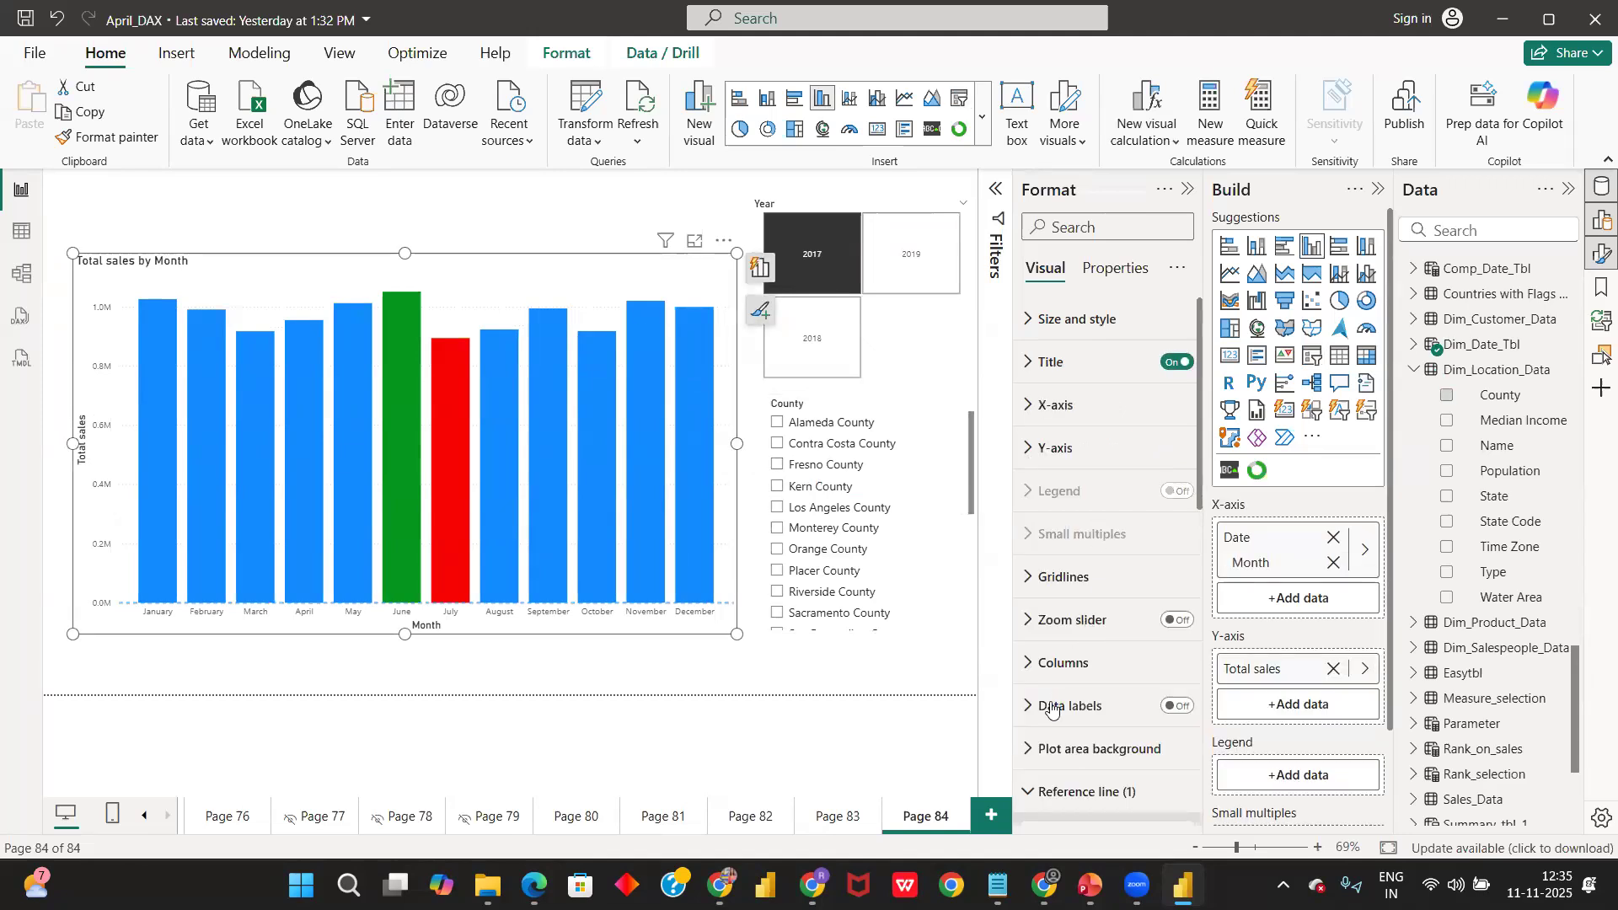
pyautogui.click(1079, 793)
pyautogui.scroll(-3, 1096, 590)
pyautogui.click(1060, 548)
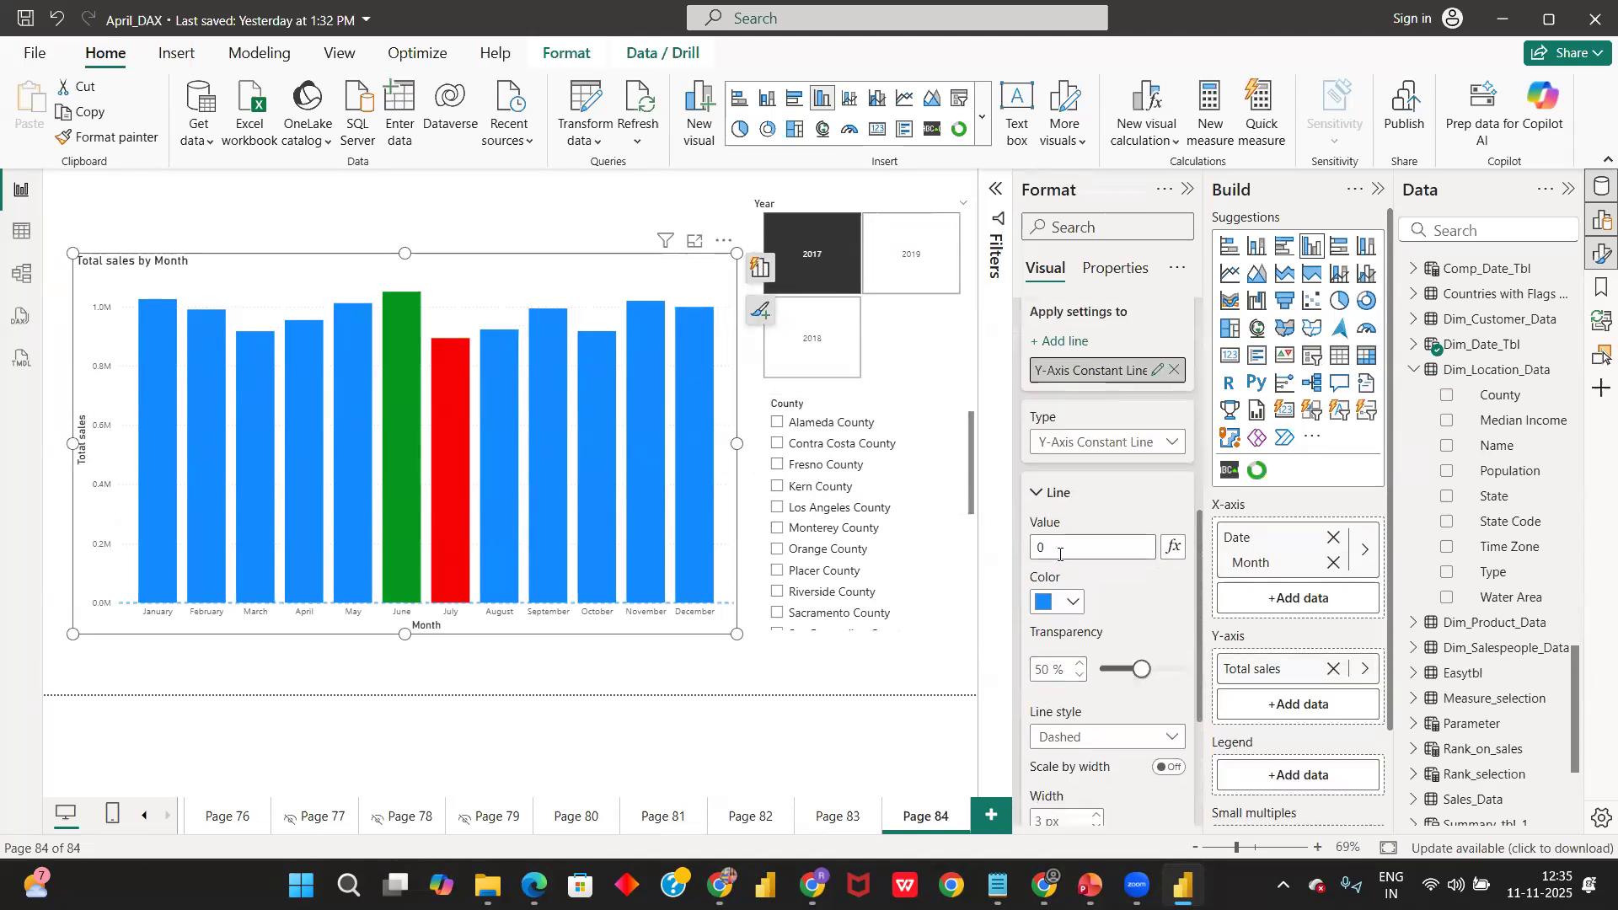
pyautogui.press('BackSpace')
pyautogui.write('900000')
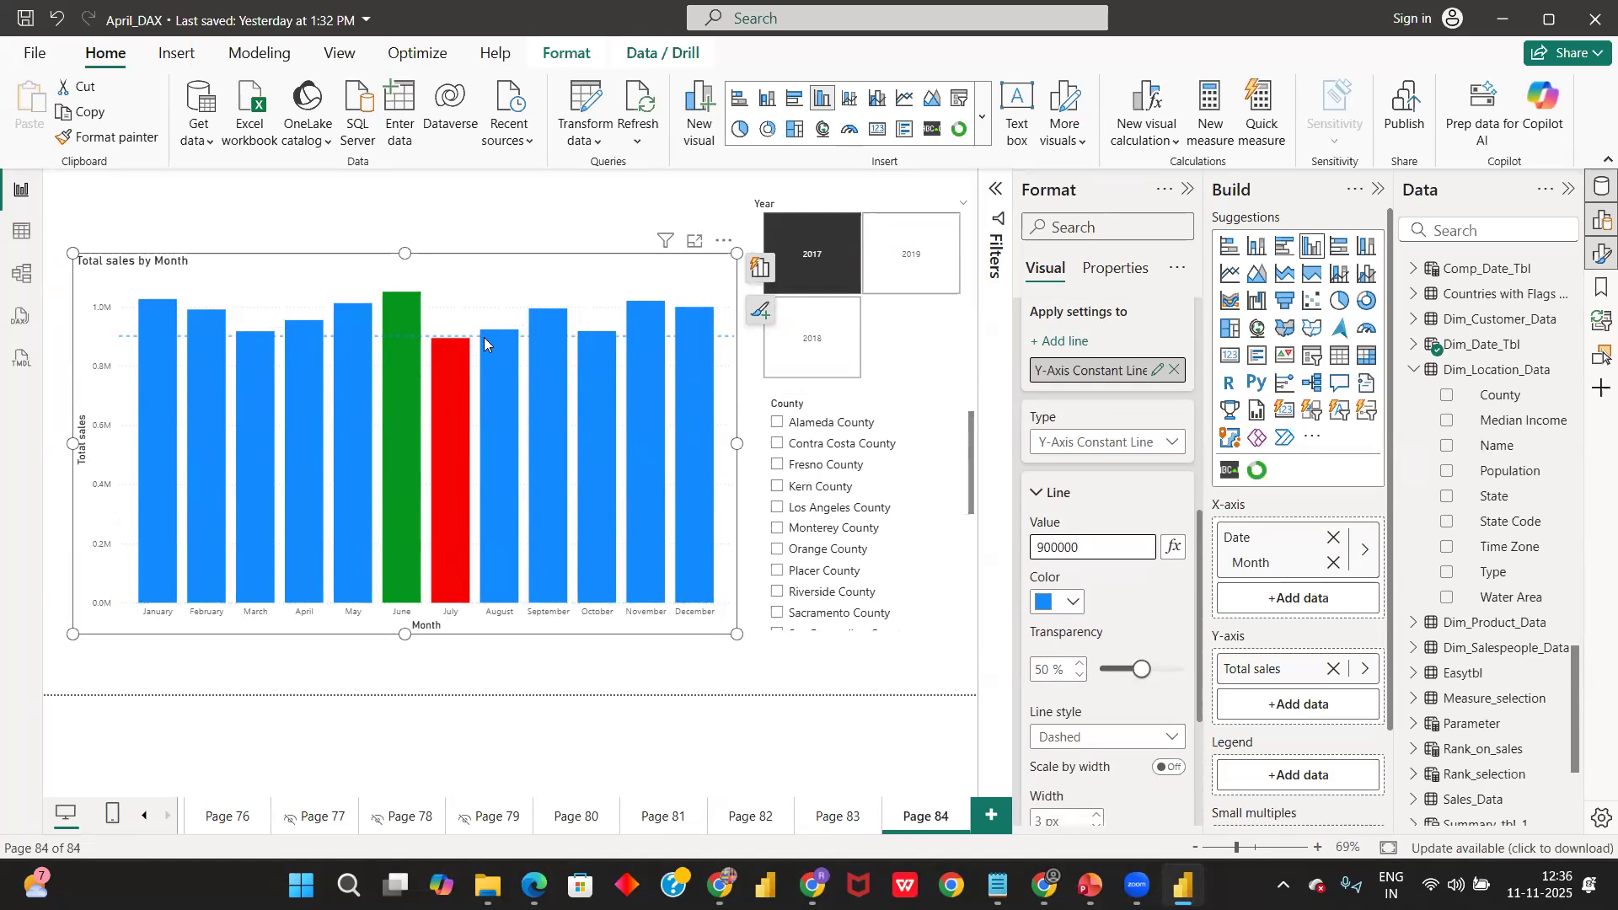
pyautogui.moveTo(486, 341)
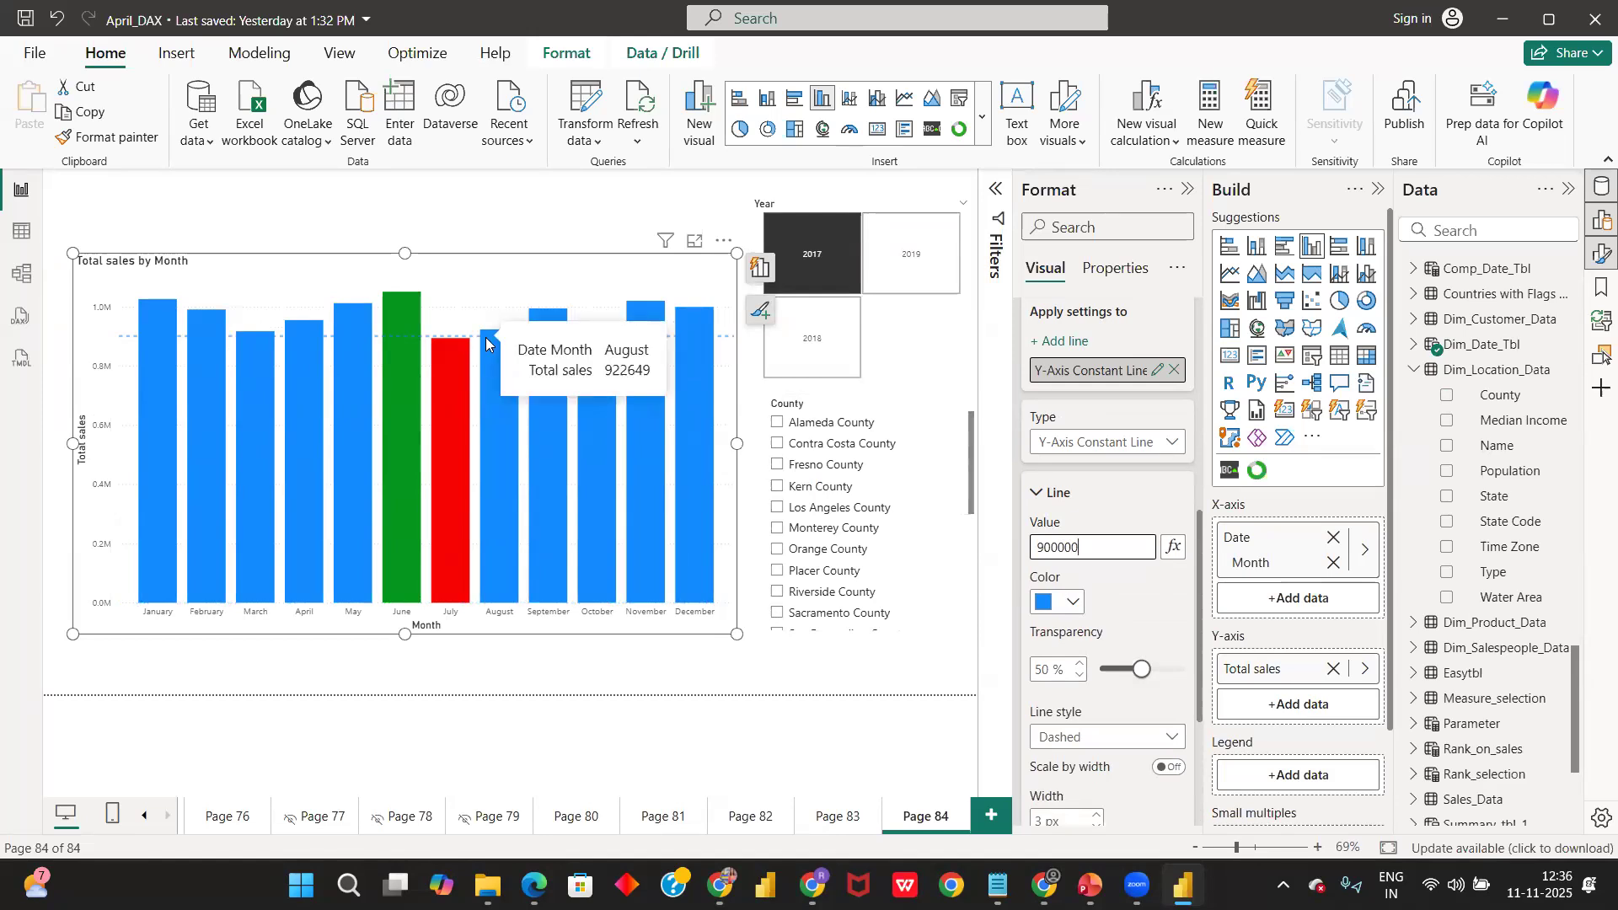
# - Color the reference line black and remove its transparency
pyautogui.click(1066, 602)
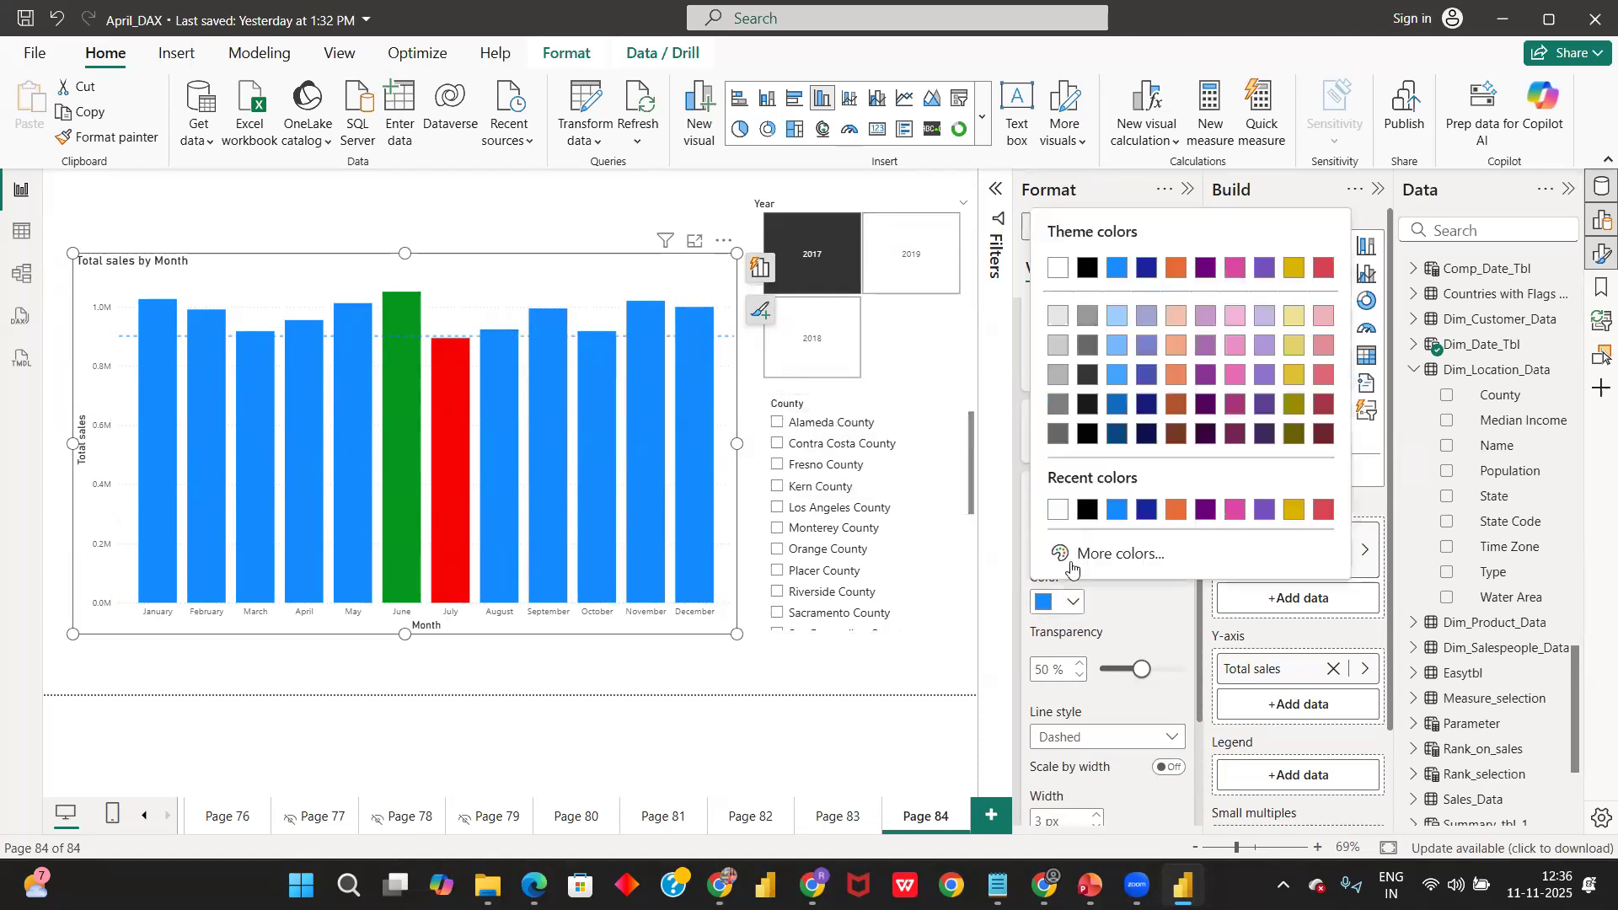
pyautogui.click(1093, 516)
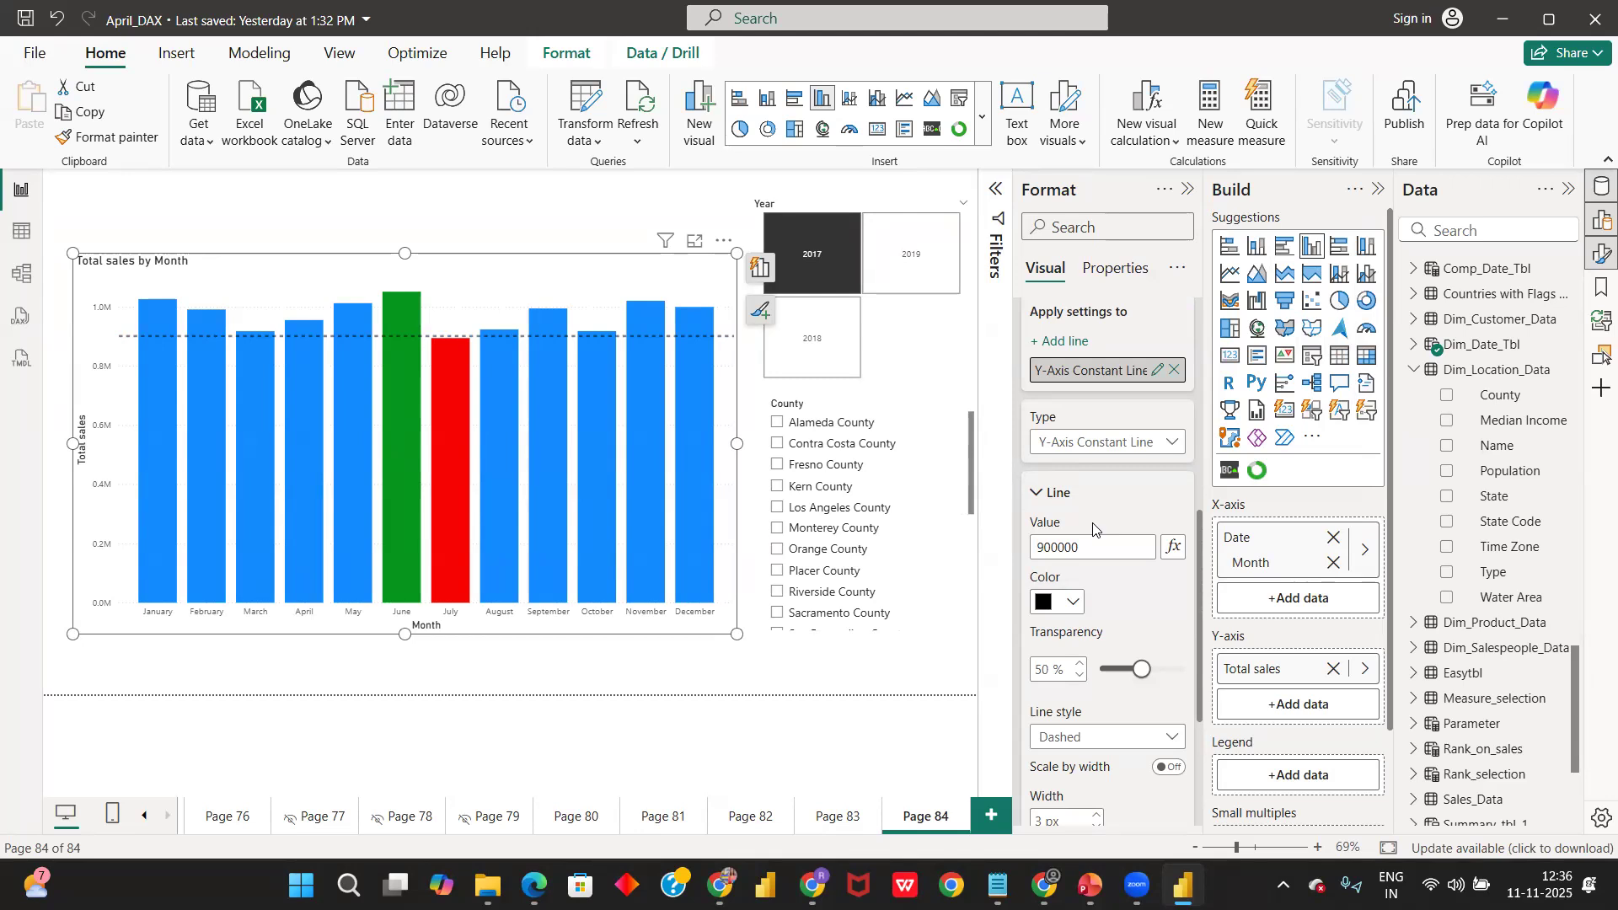
pyautogui.moveTo(1141, 669); pyautogui.dragTo(1095, 672)
pyautogui.click(1047, 494)
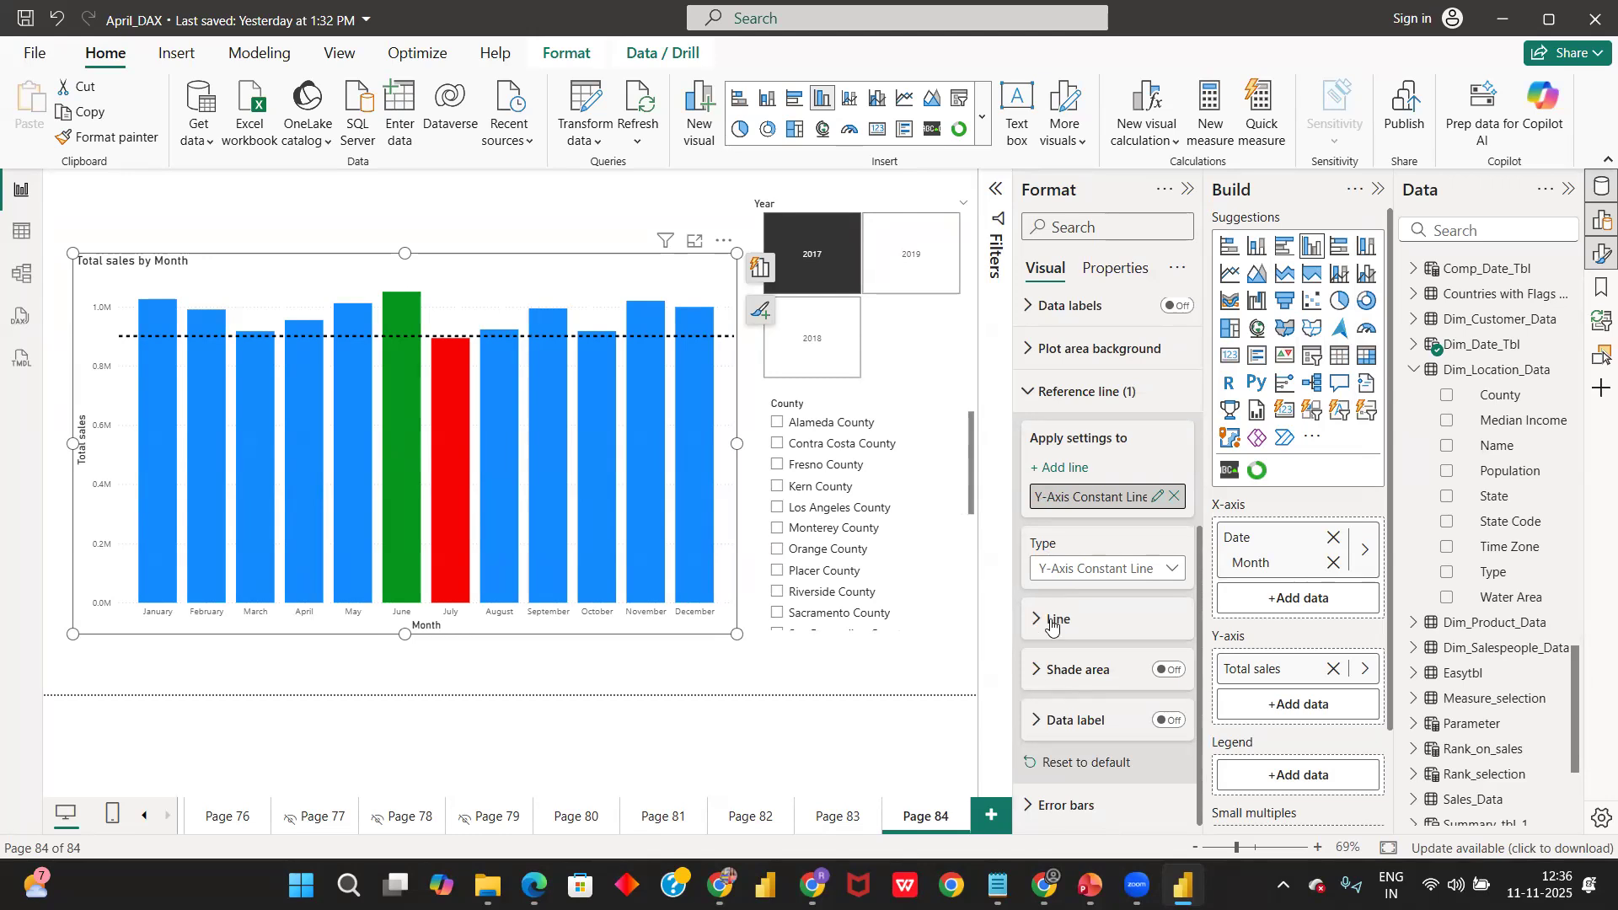
# - Change the reference line's type to Max line and check it for different years with the Year slicer
pyautogui.click(1131, 572)
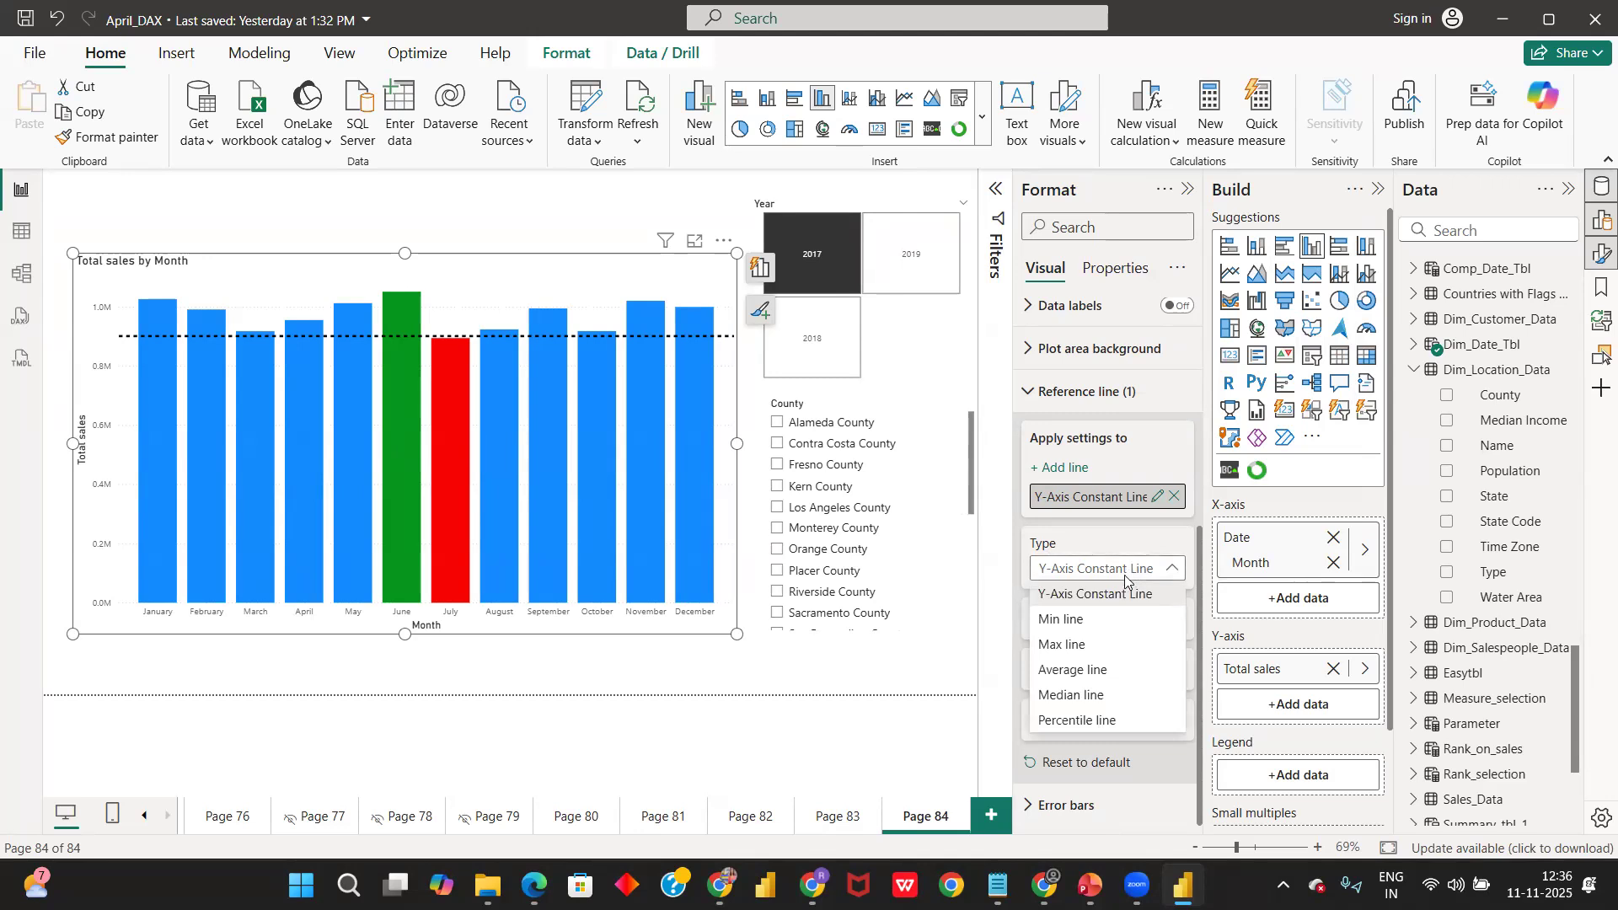
pyautogui.click(1076, 647)
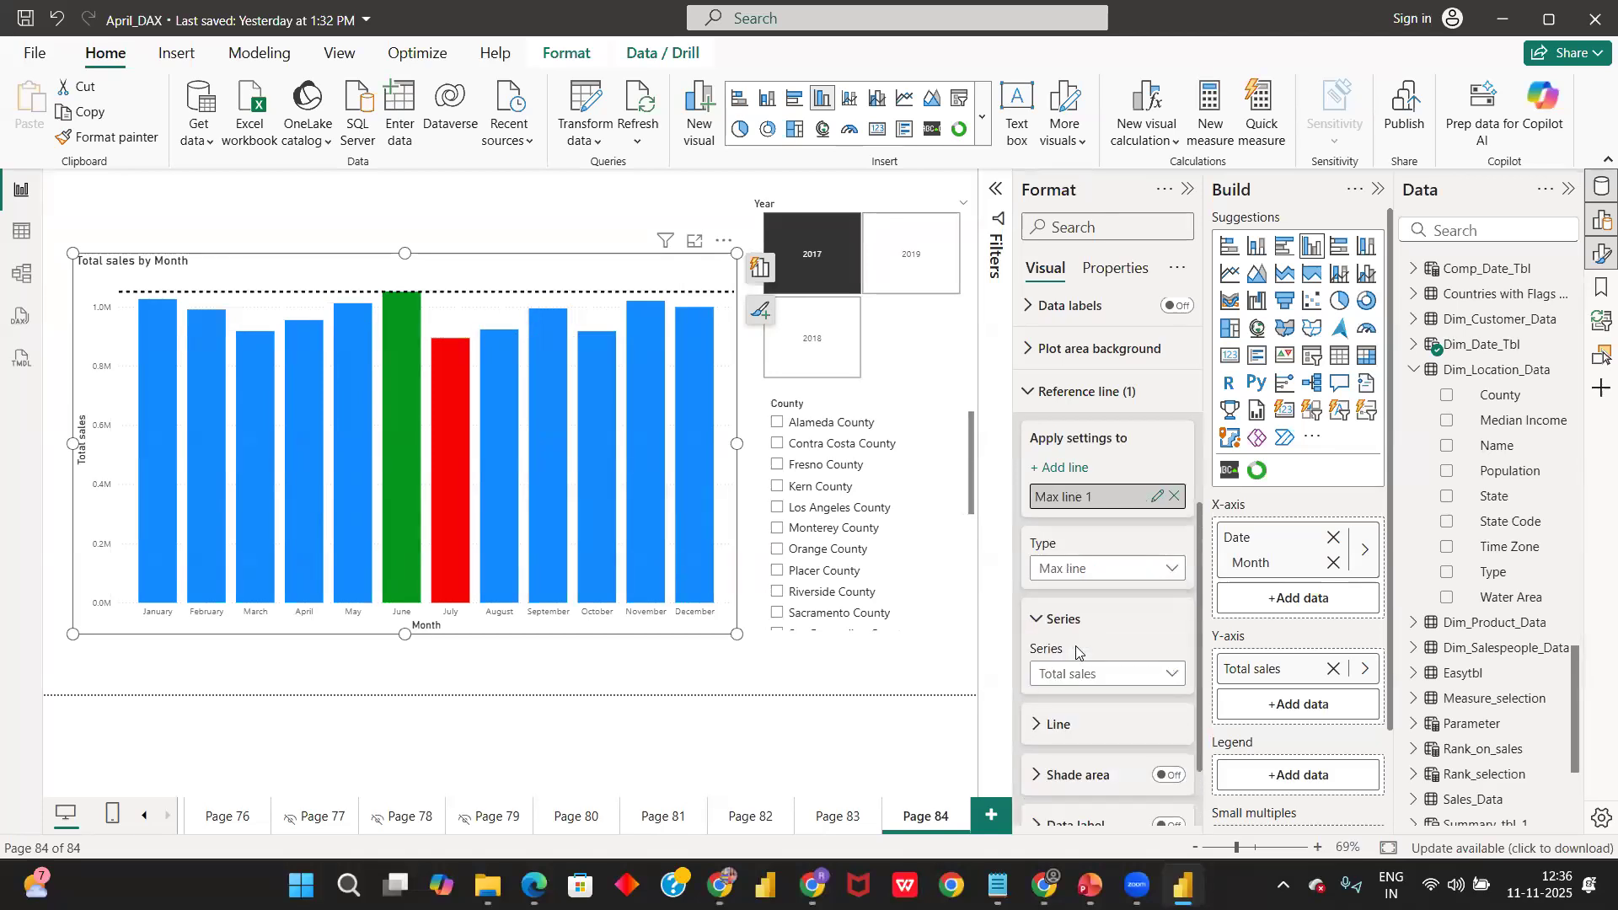
pyautogui.click(835, 363)
pyautogui.click(838, 341)
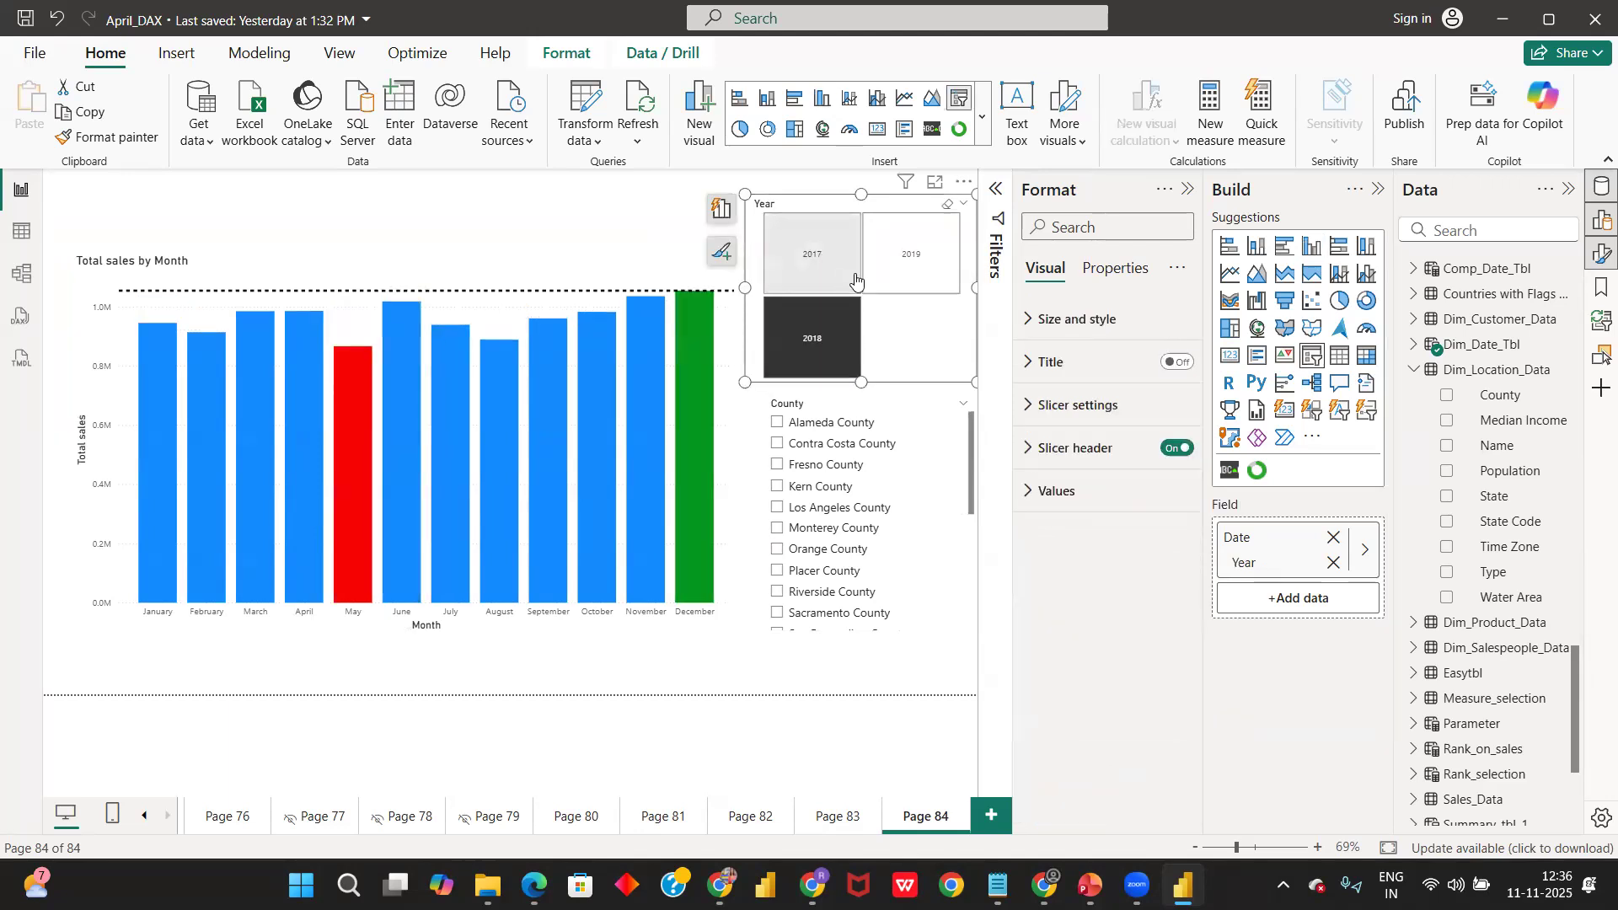
pyautogui.click(847, 282)
pyautogui.click(884, 274)
pyautogui.click(830, 287)
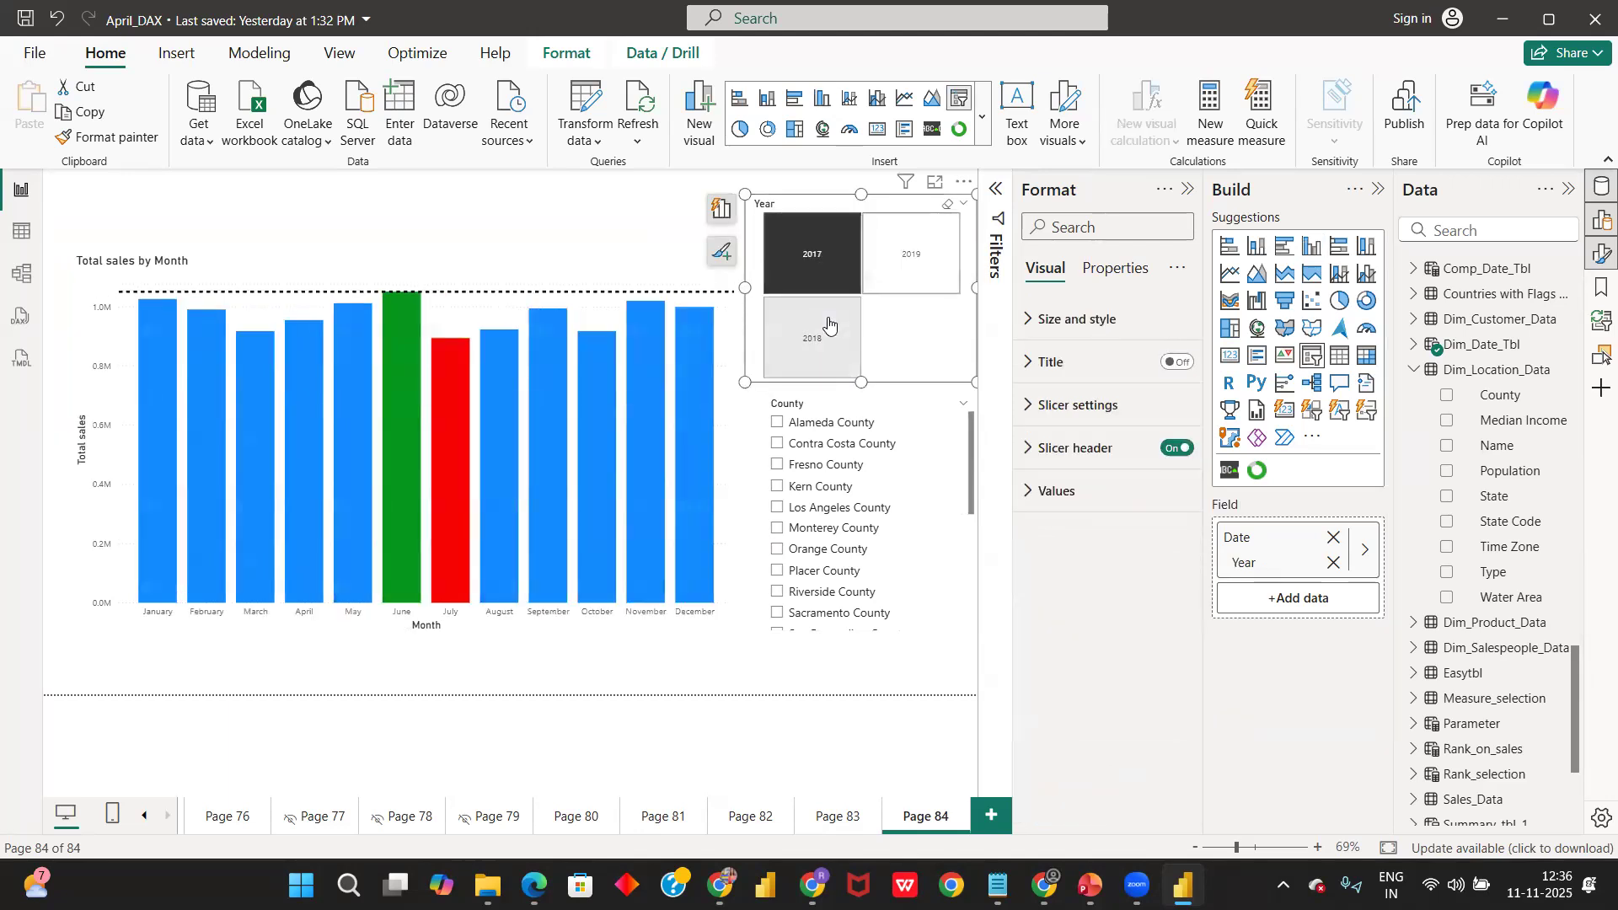
pyautogui.click(828, 324)
pyautogui.click(829, 291)
pyautogui.click(828, 291)
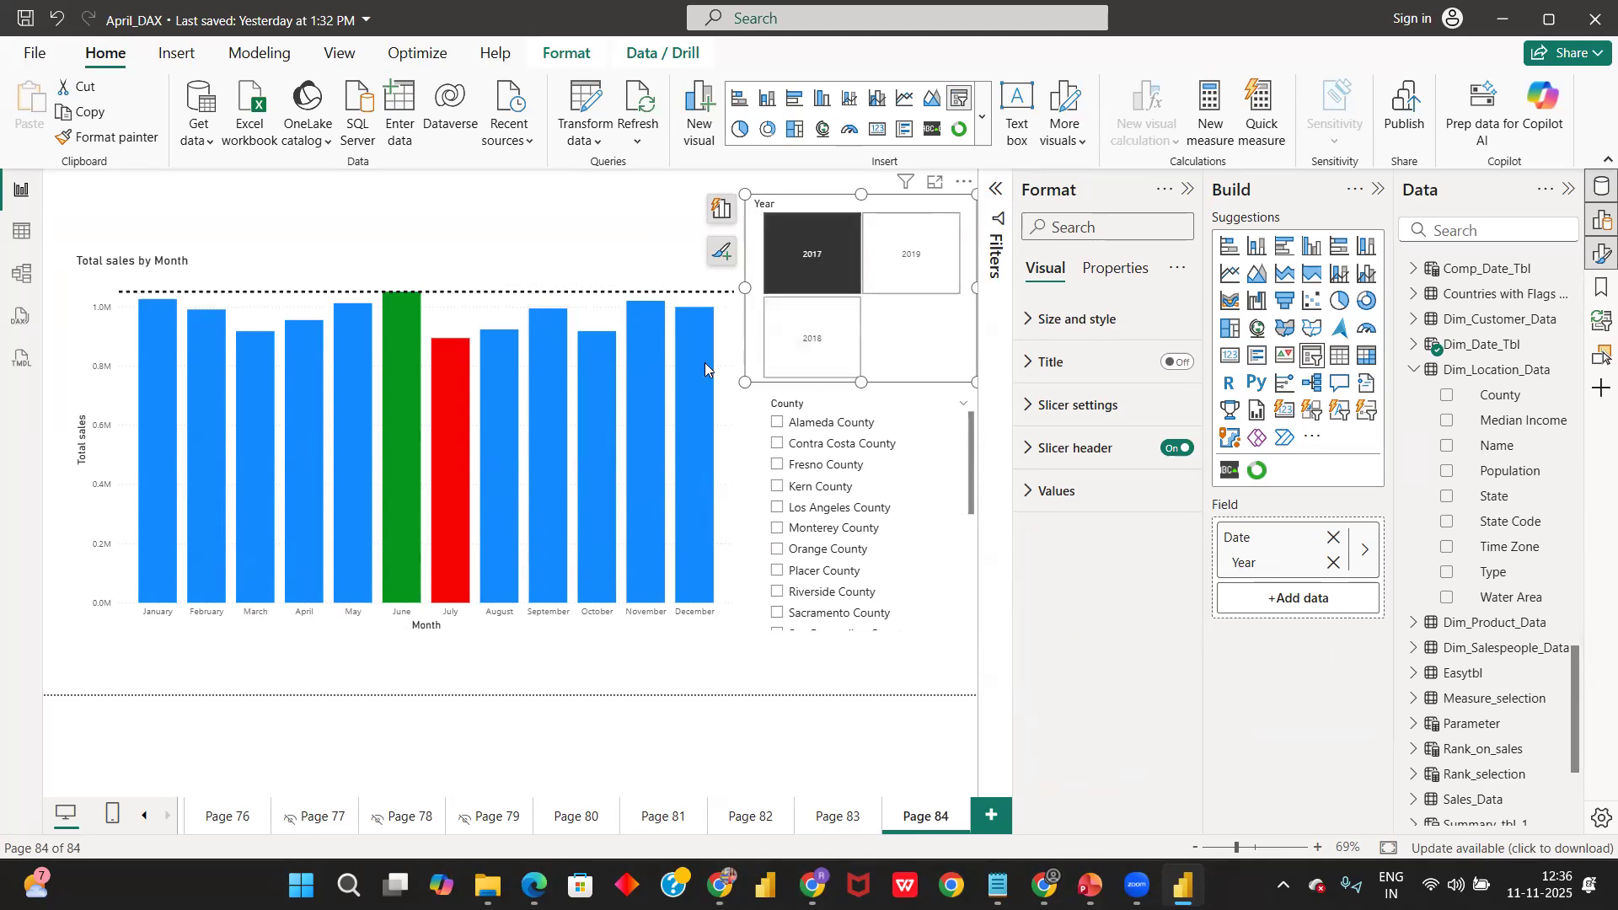
# - Try the Min line type on the chart's reference line, and change the type to Average line
pyautogui.click(713, 323)
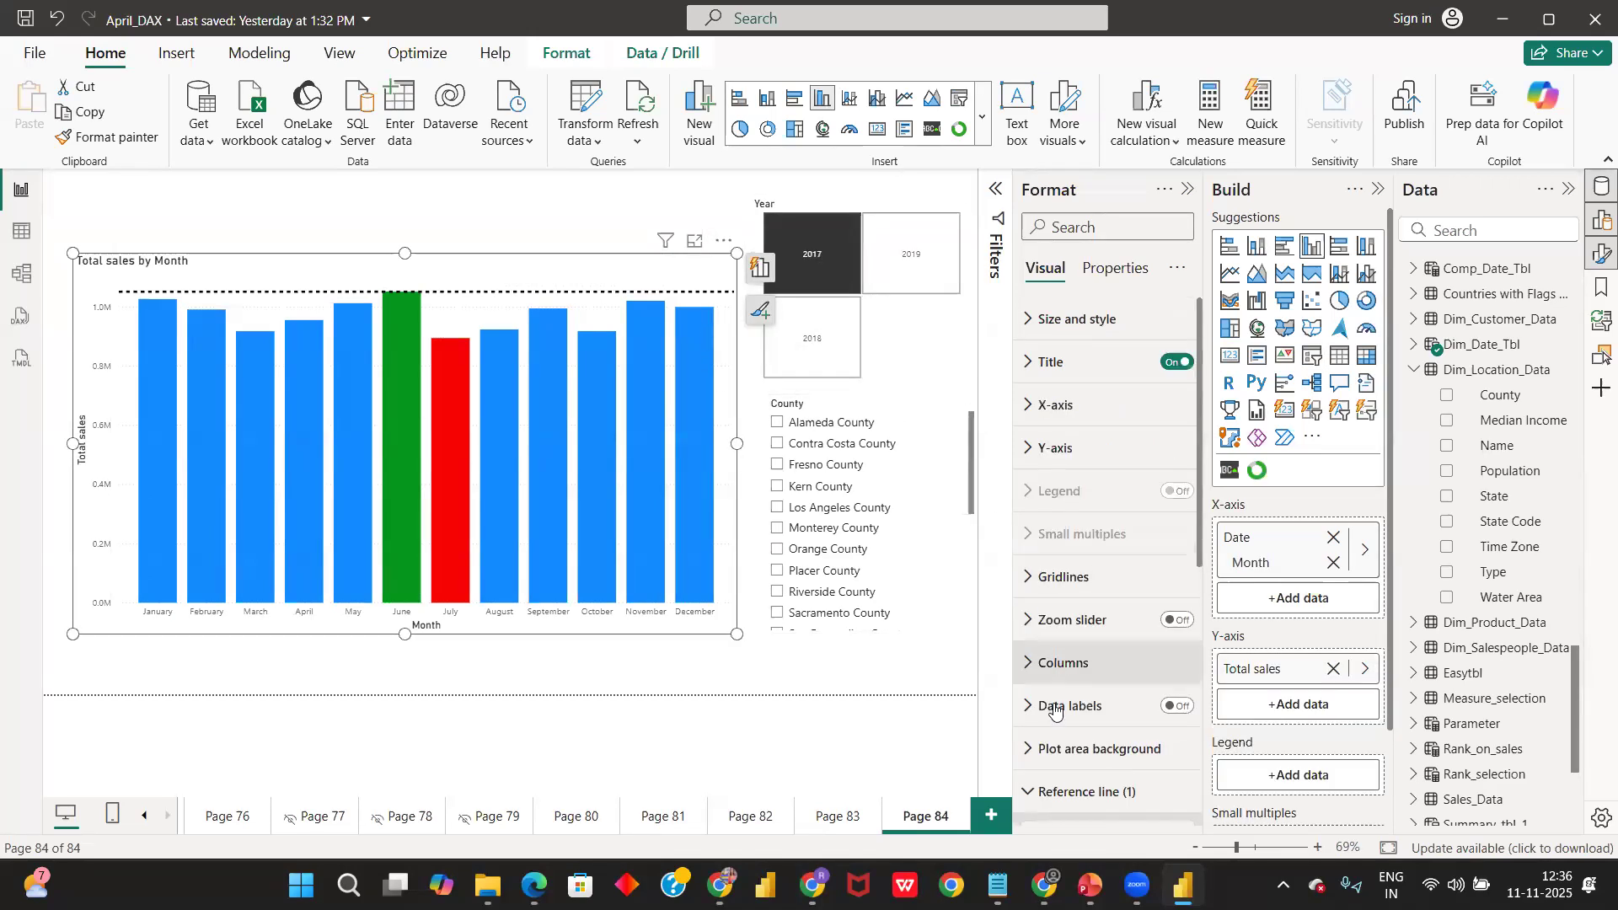
pyautogui.scroll(-1, 1059, 724)
pyautogui.scroll(-5, 1060, 723)
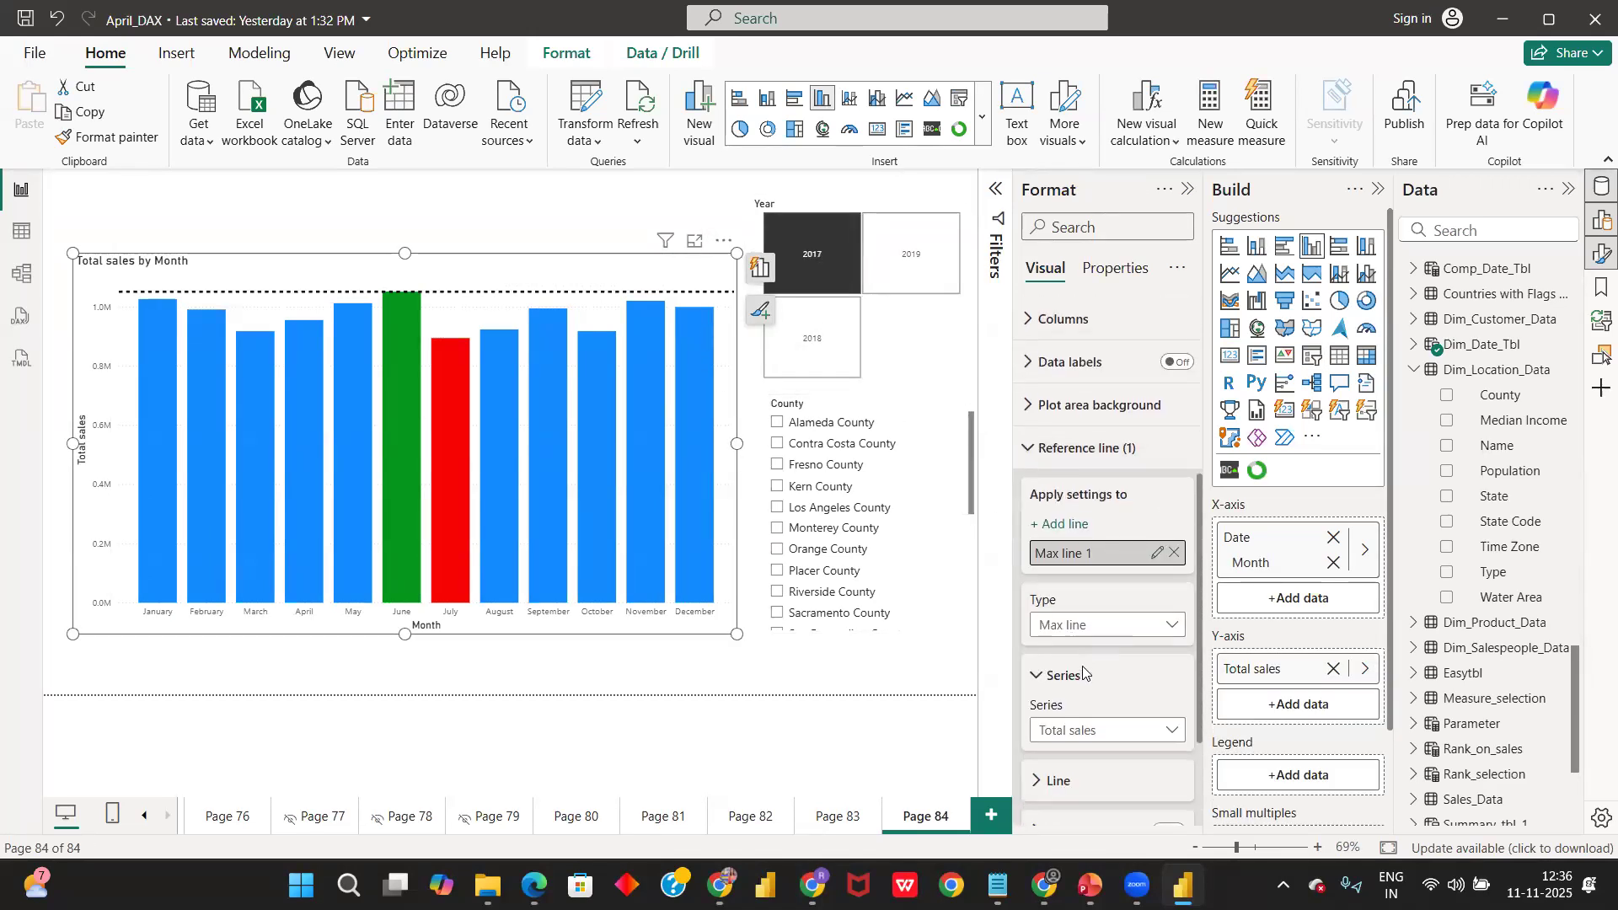
pyautogui.click(1088, 550)
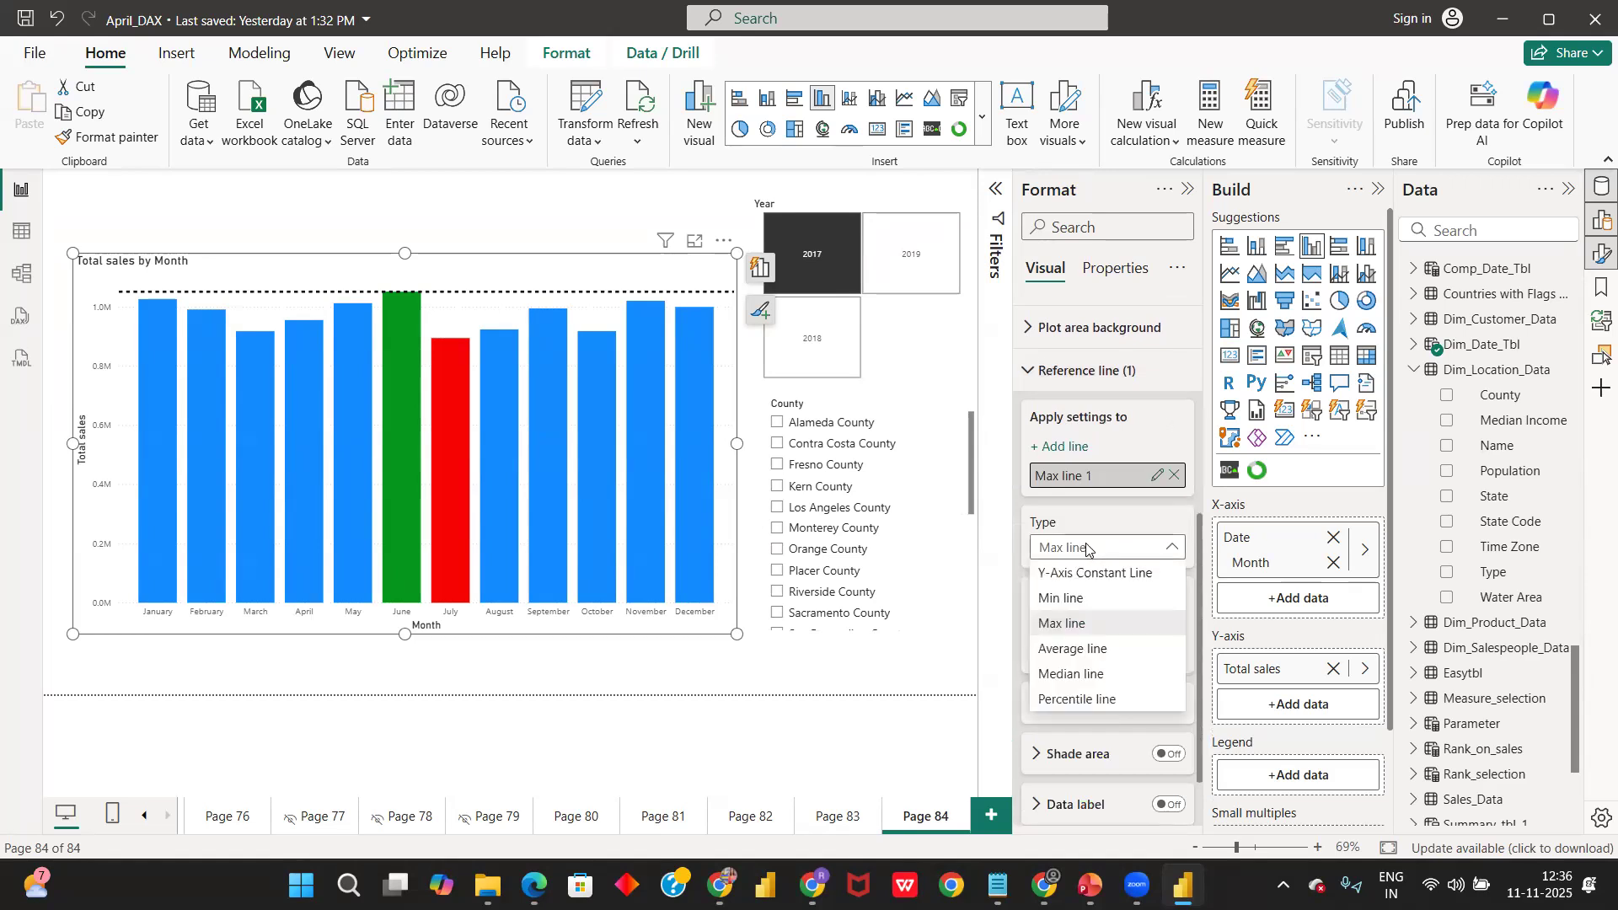
pyautogui.click(1064, 599)
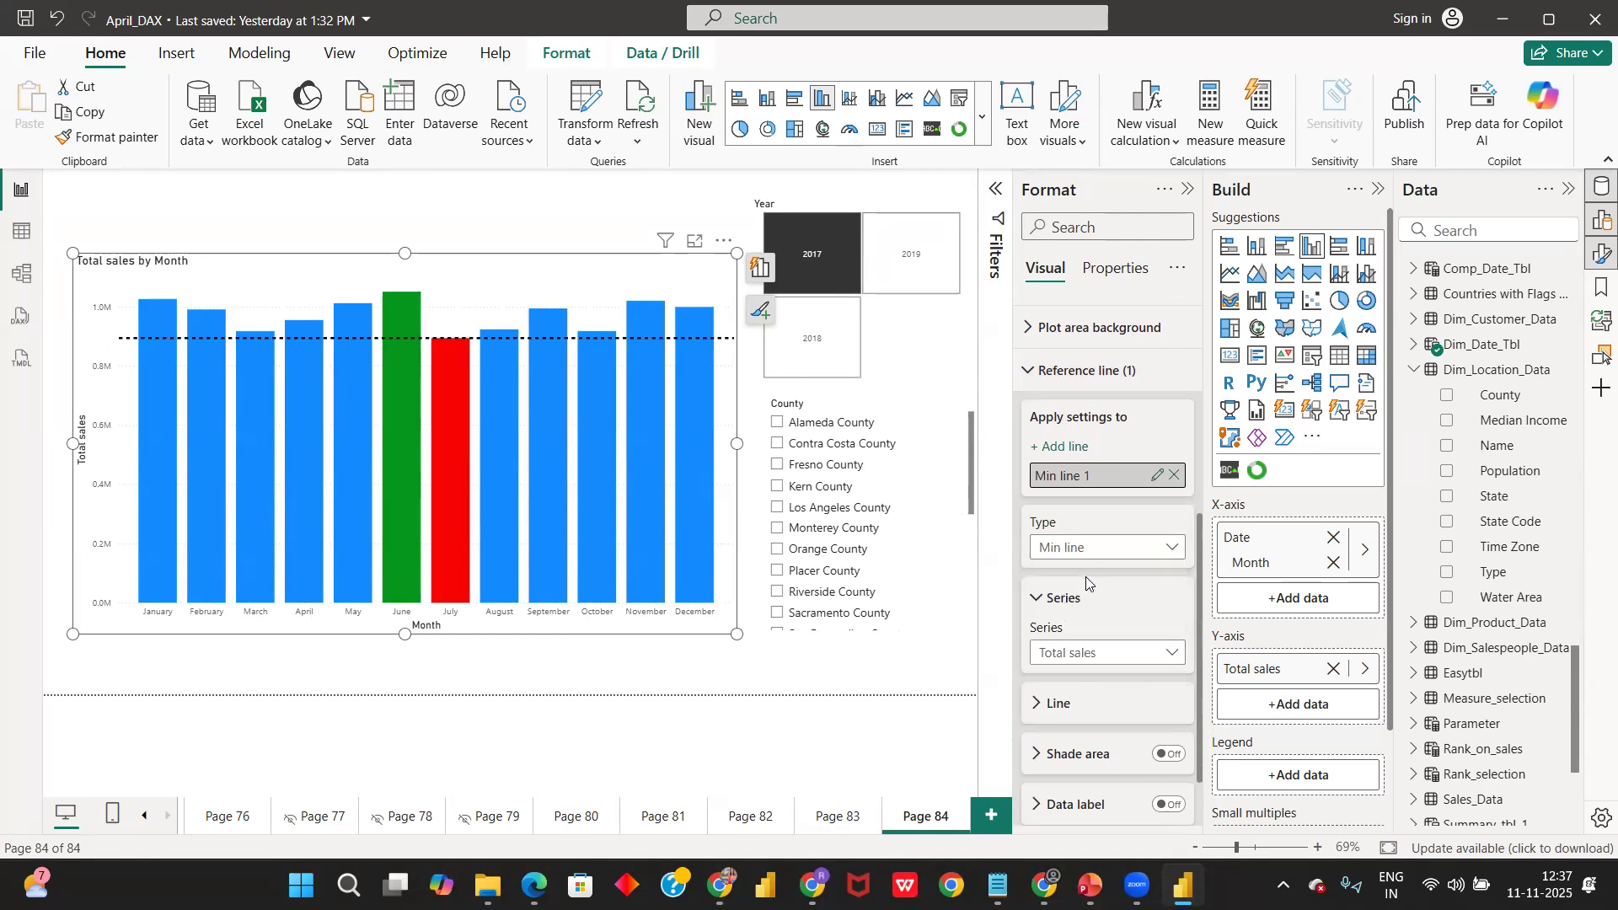
pyautogui.click(1095, 558)
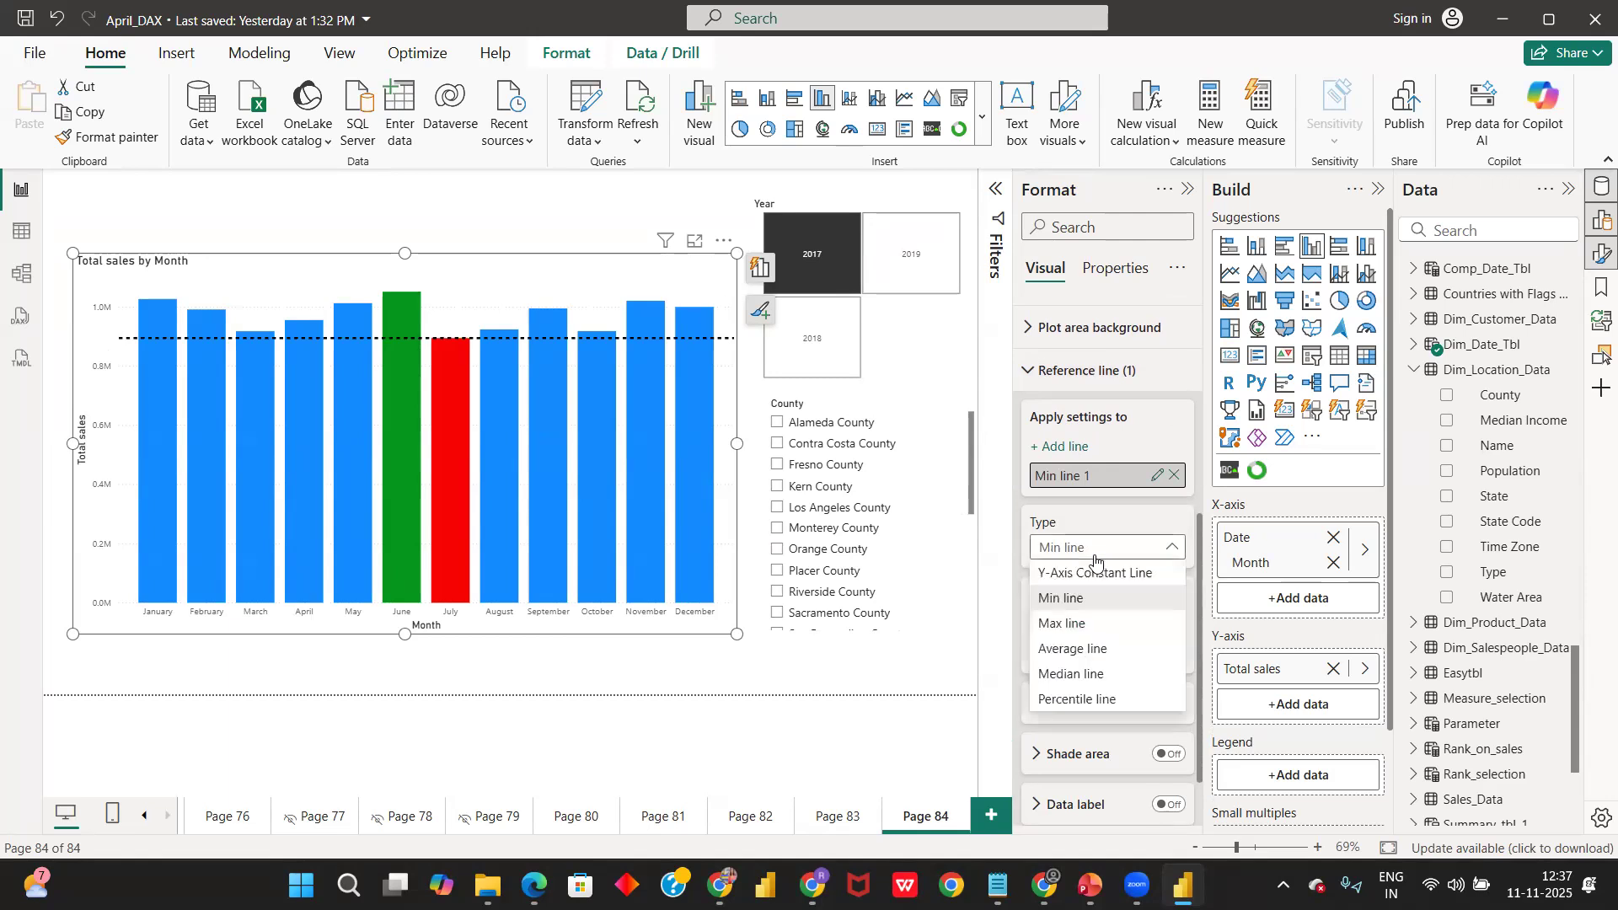
pyautogui.click(1063, 649)
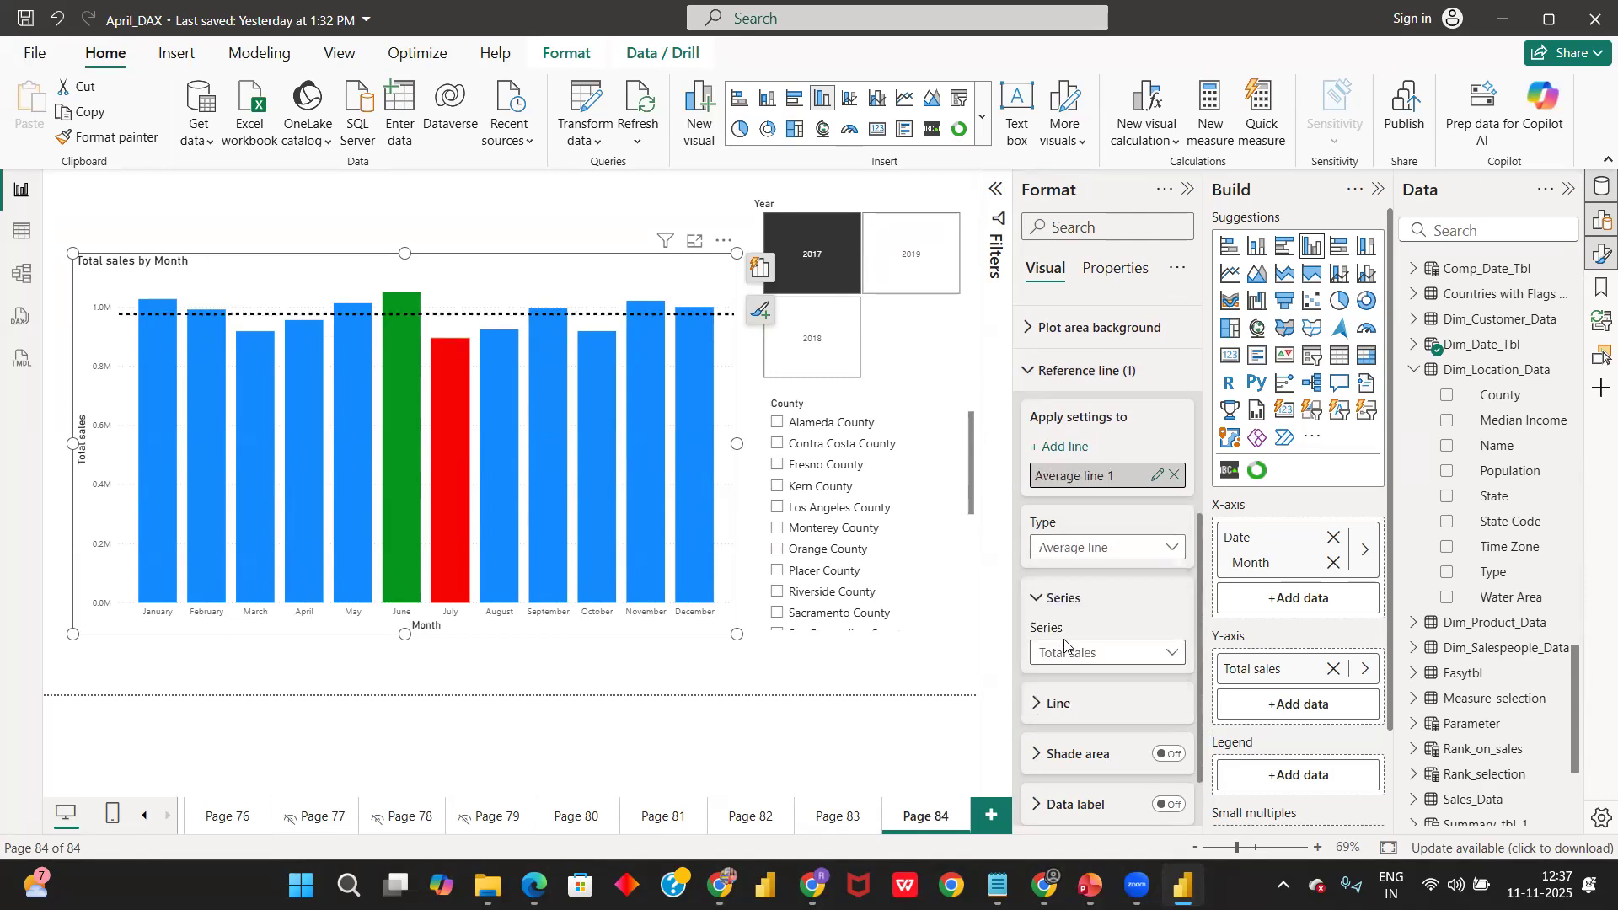
# - Try the Median line and Percentile line types on the chart's reference line, and return the type to Average line
pyautogui.click(1098, 558)
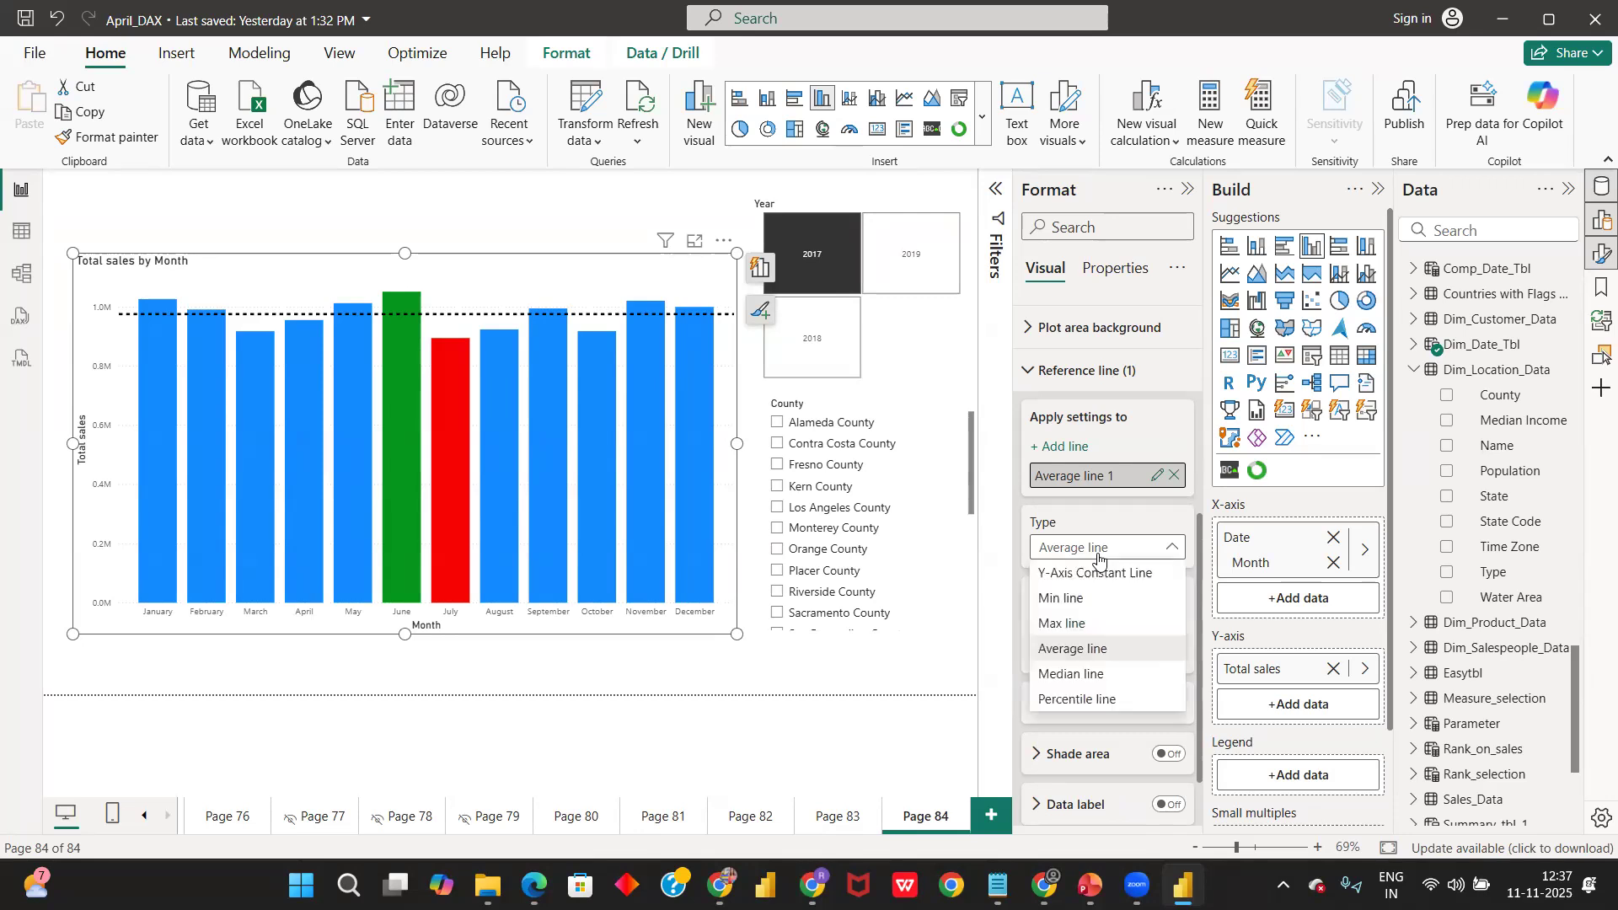
pyautogui.click(1063, 676)
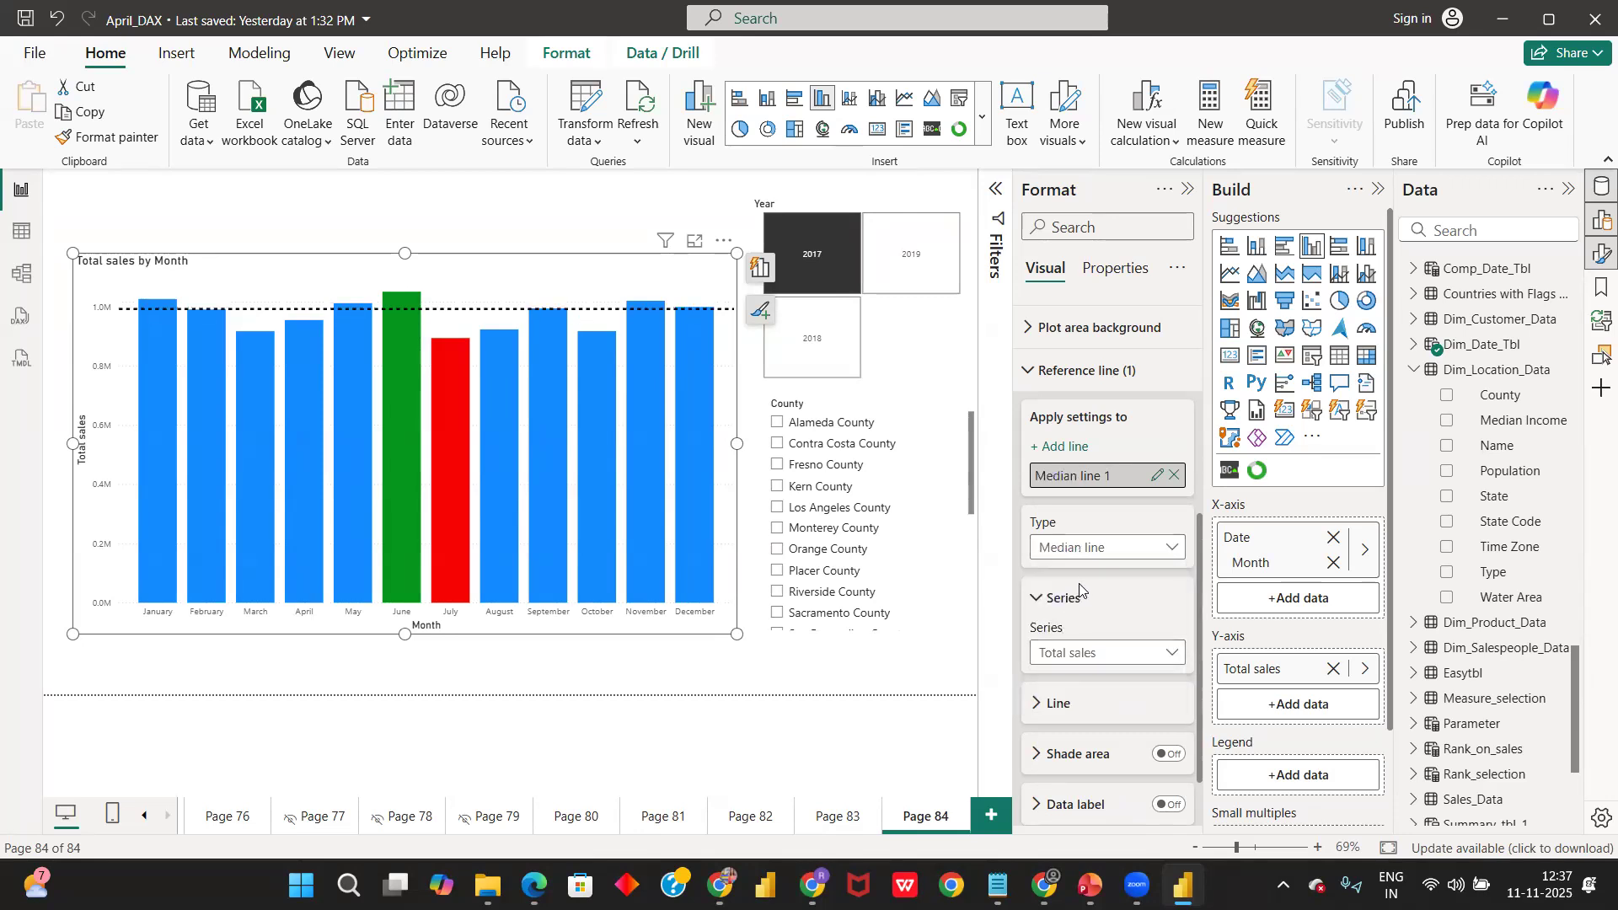
pyautogui.click(1086, 550)
pyautogui.click(1083, 697)
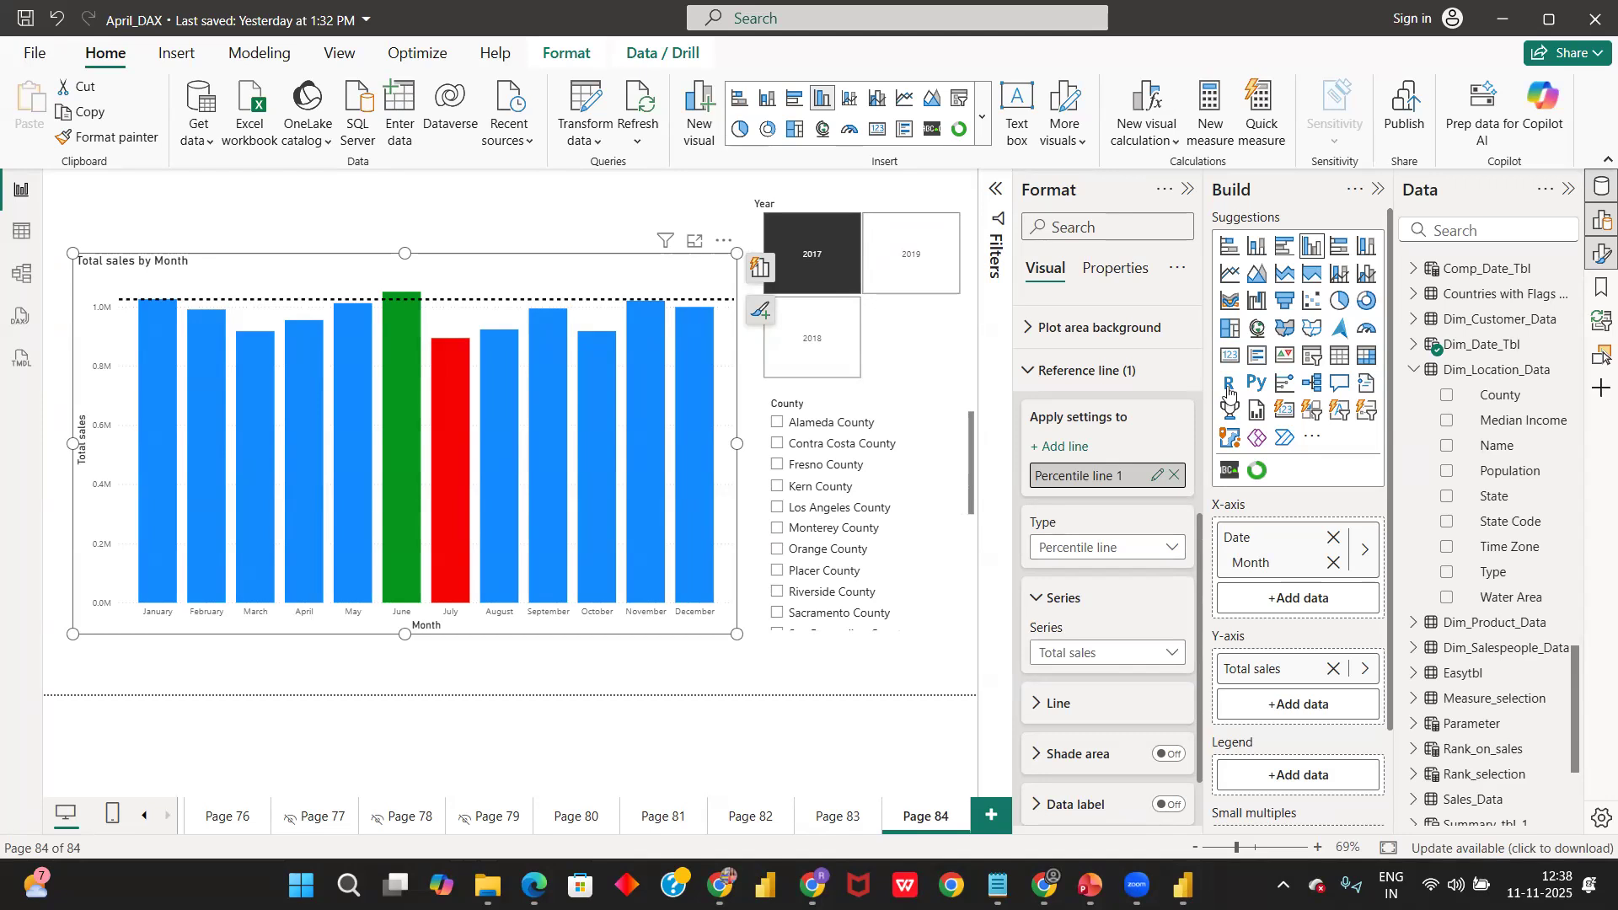
pyautogui.click(1129, 549)
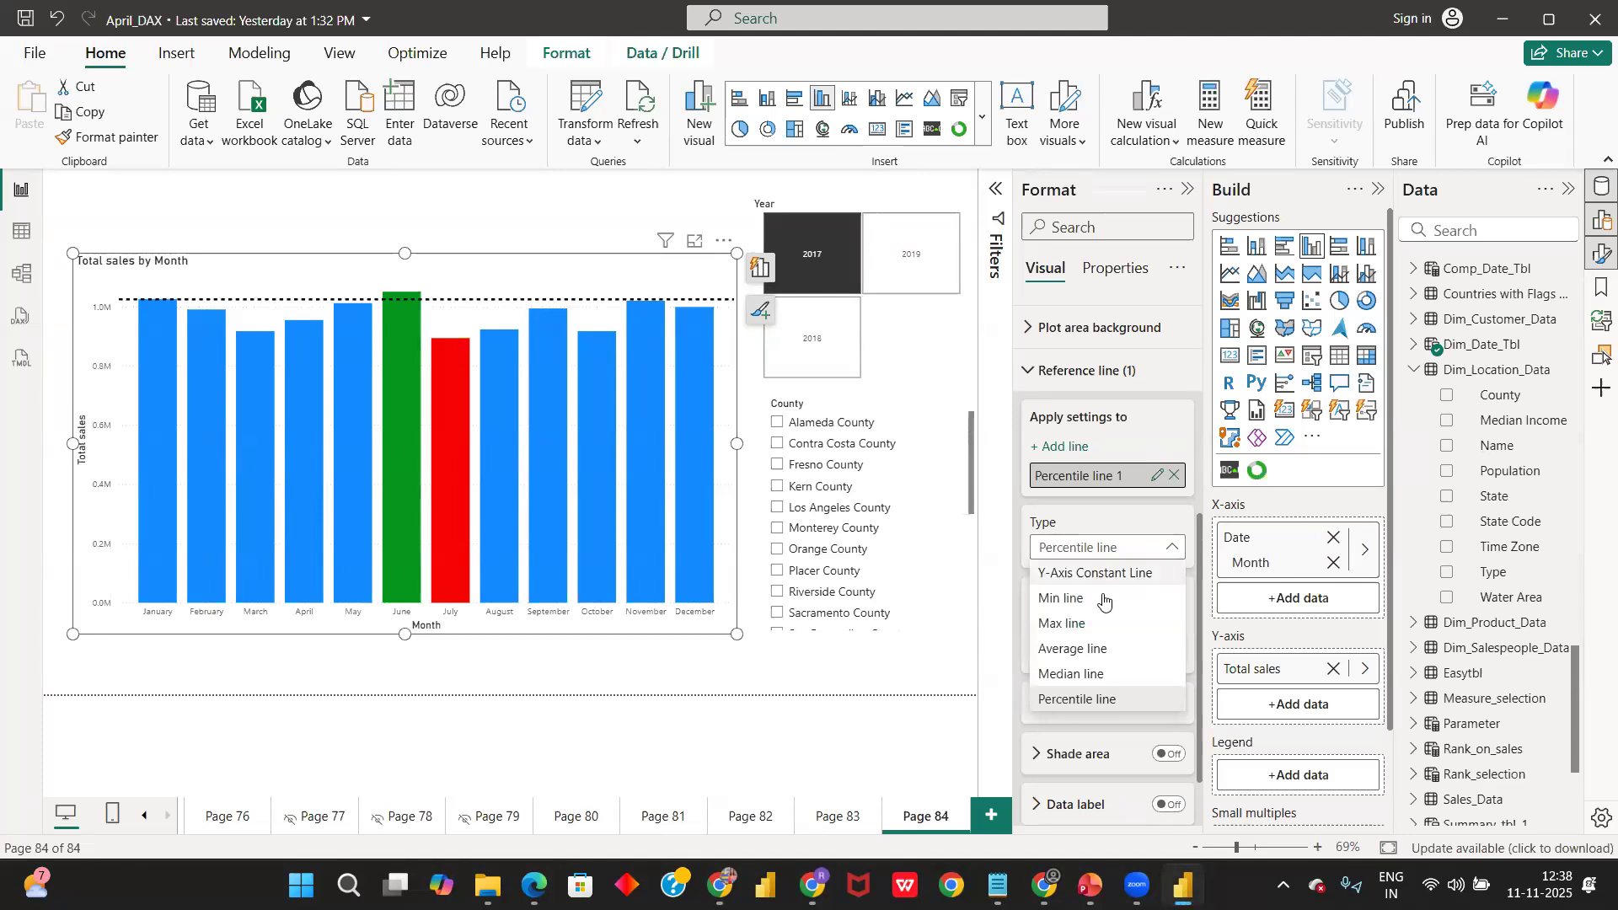
pyautogui.click(1098, 650)
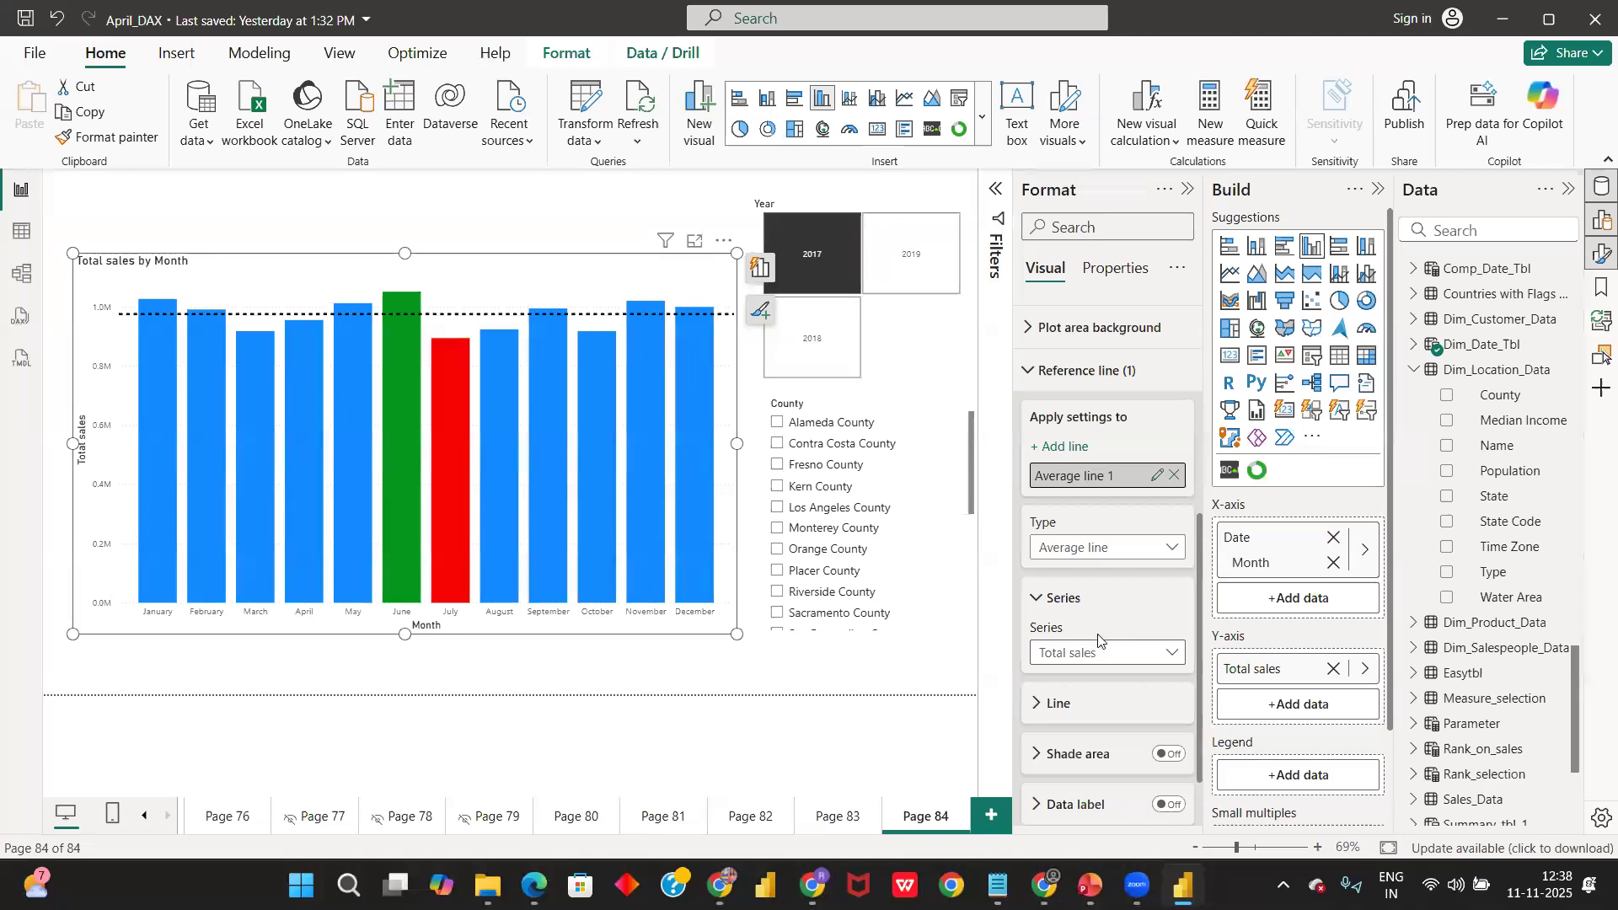
# - Turn on the shade area for the average line and set its position to After
pyautogui.scroll(-1, 1100, 624)
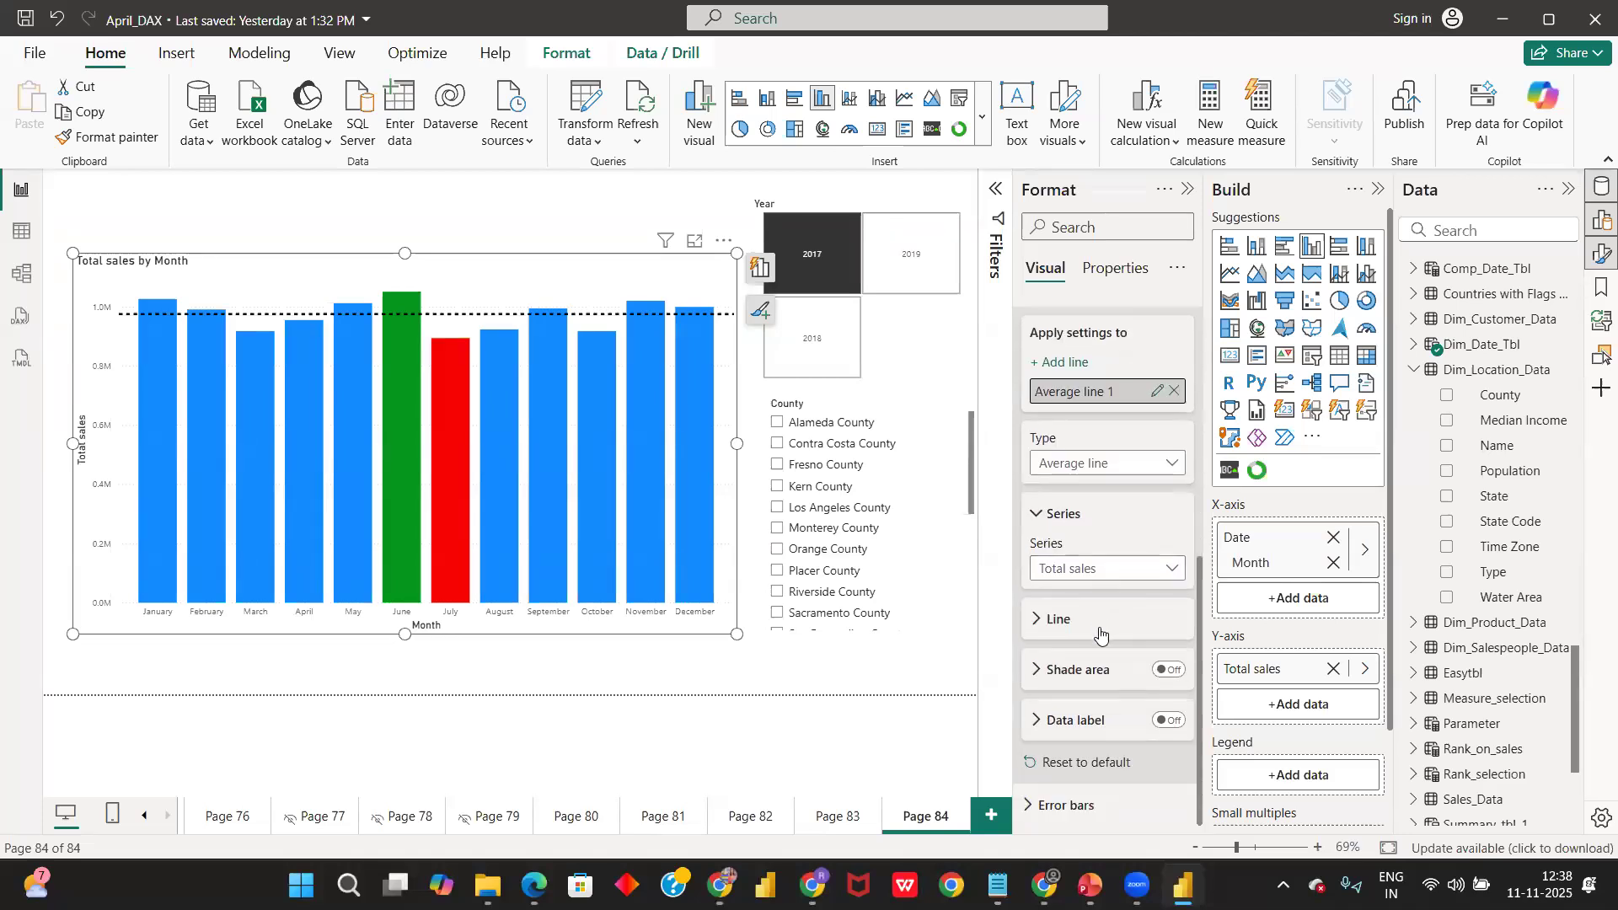
pyautogui.click(1176, 673)
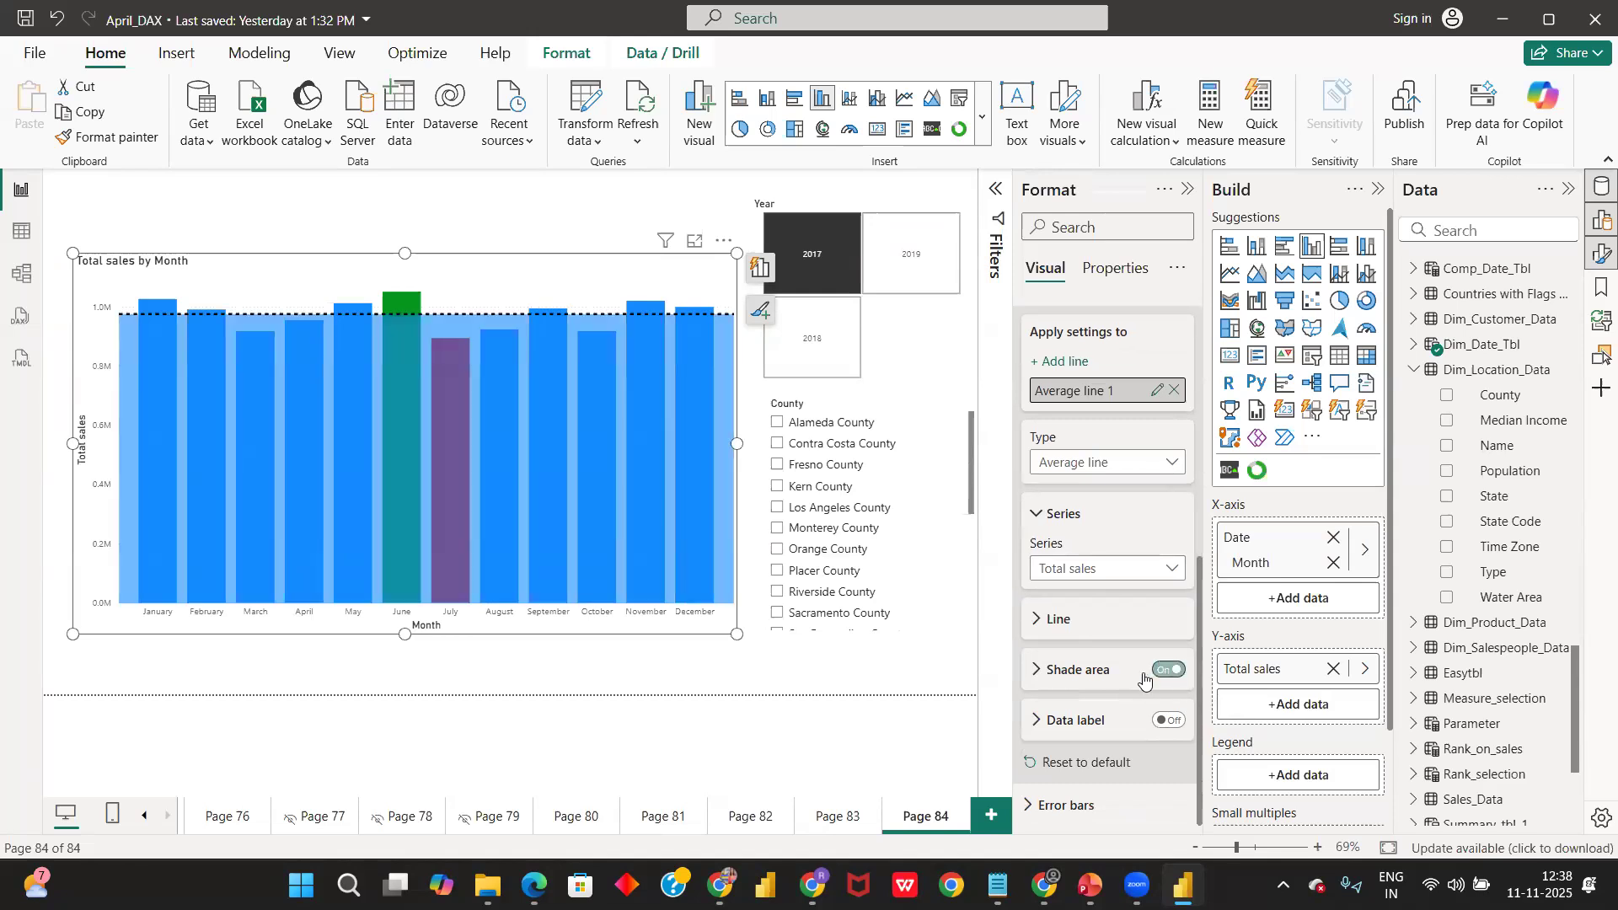
pyautogui.click(1100, 672)
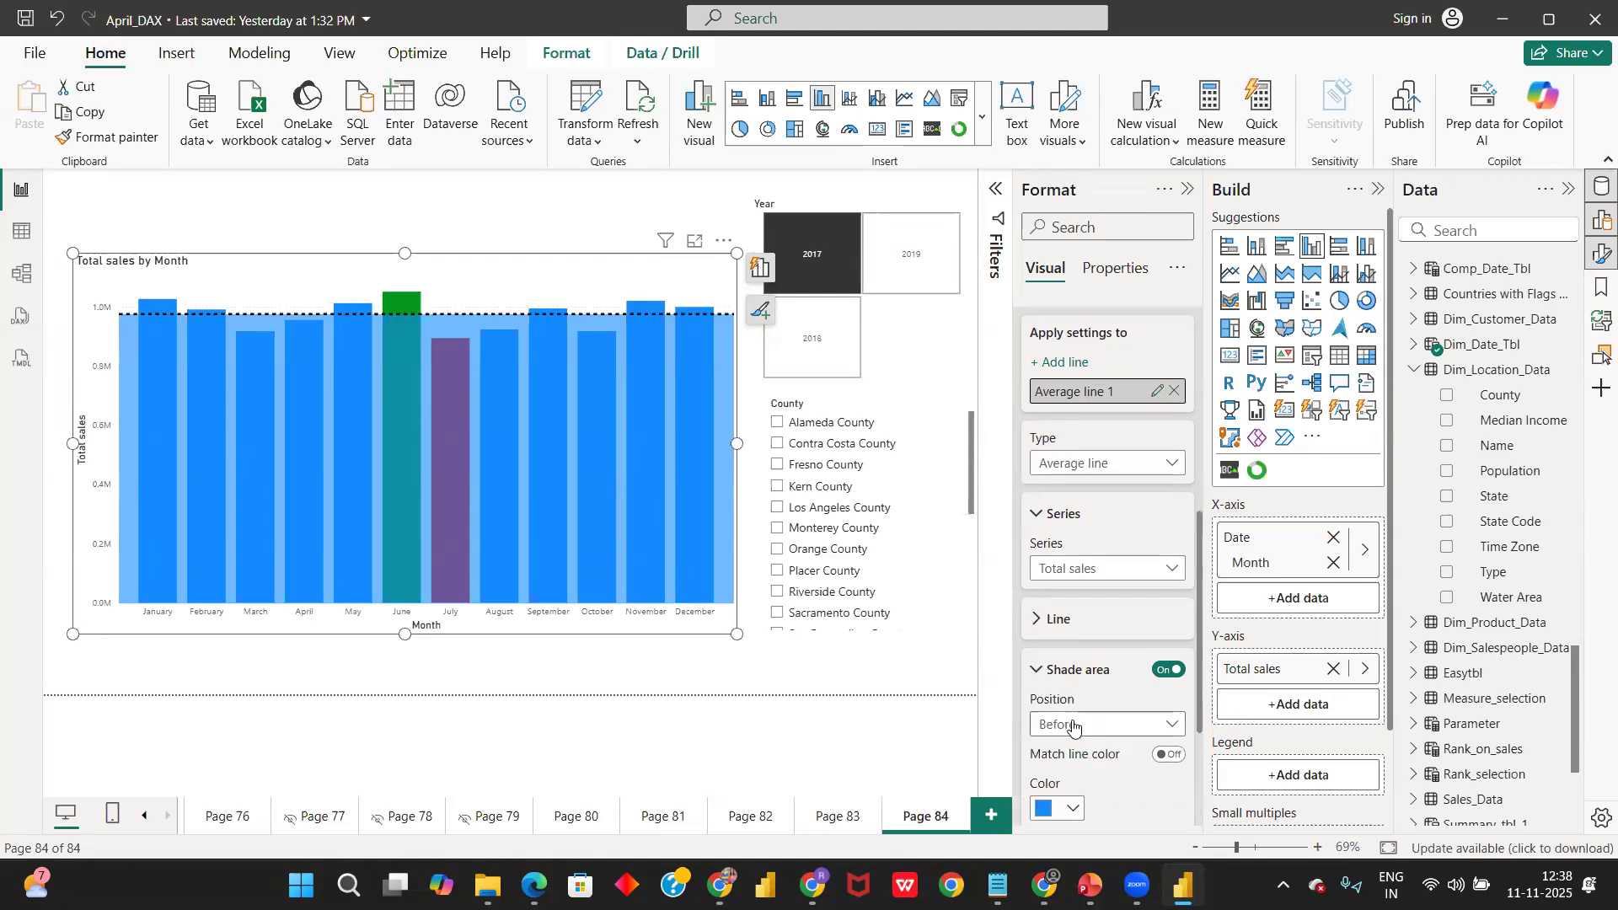
pyautogui.click(1073, 727)
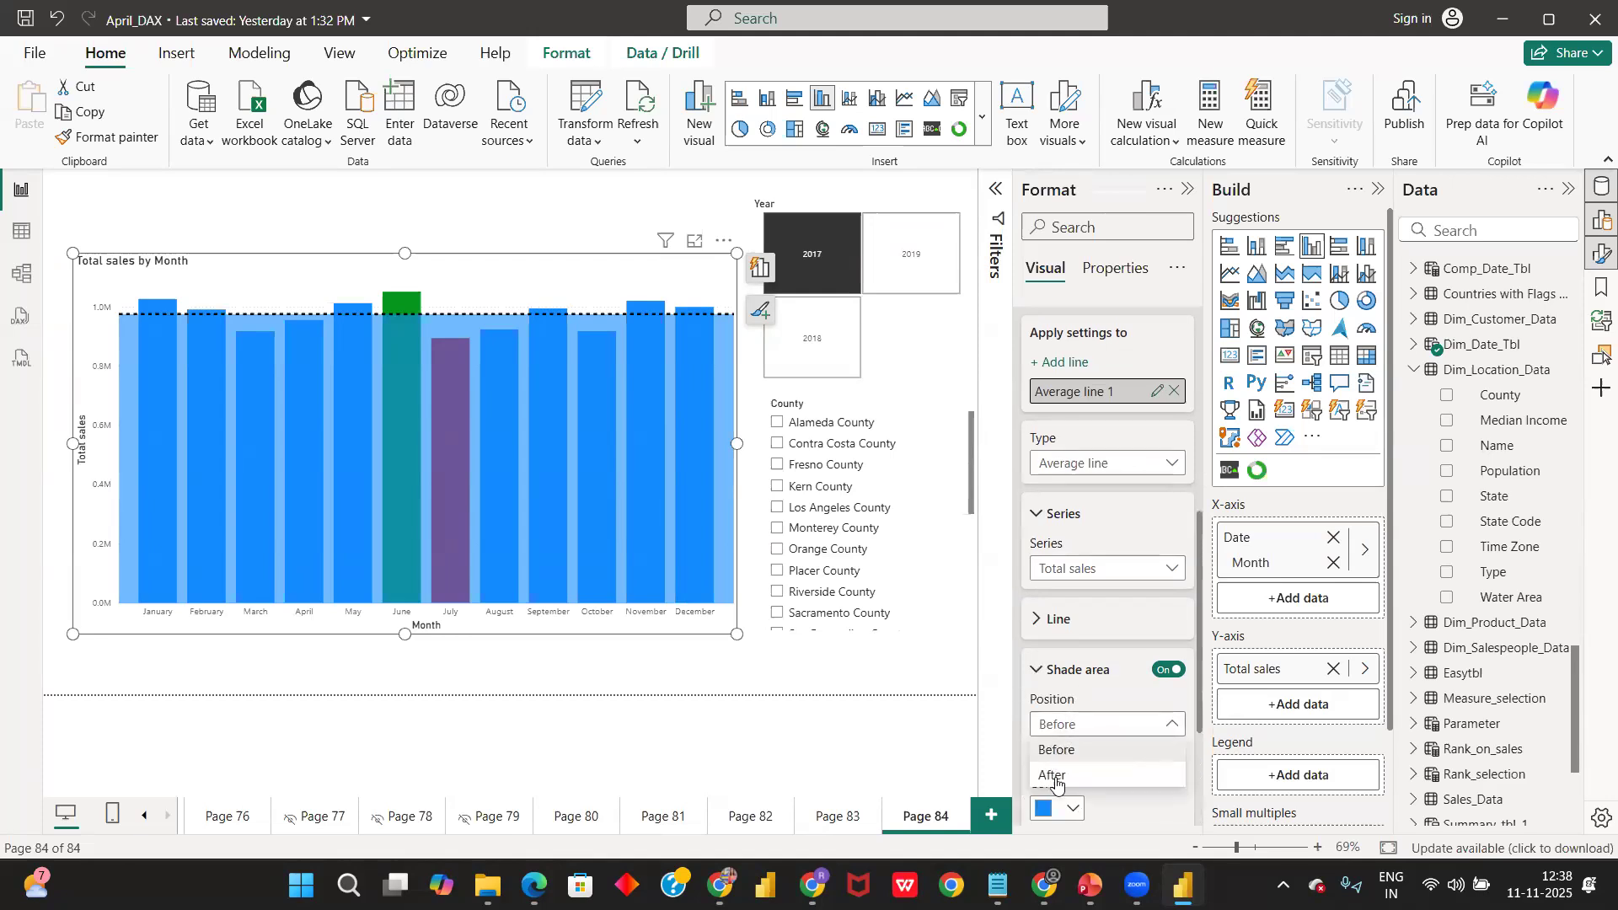
pyautogui.click(1059, 779)
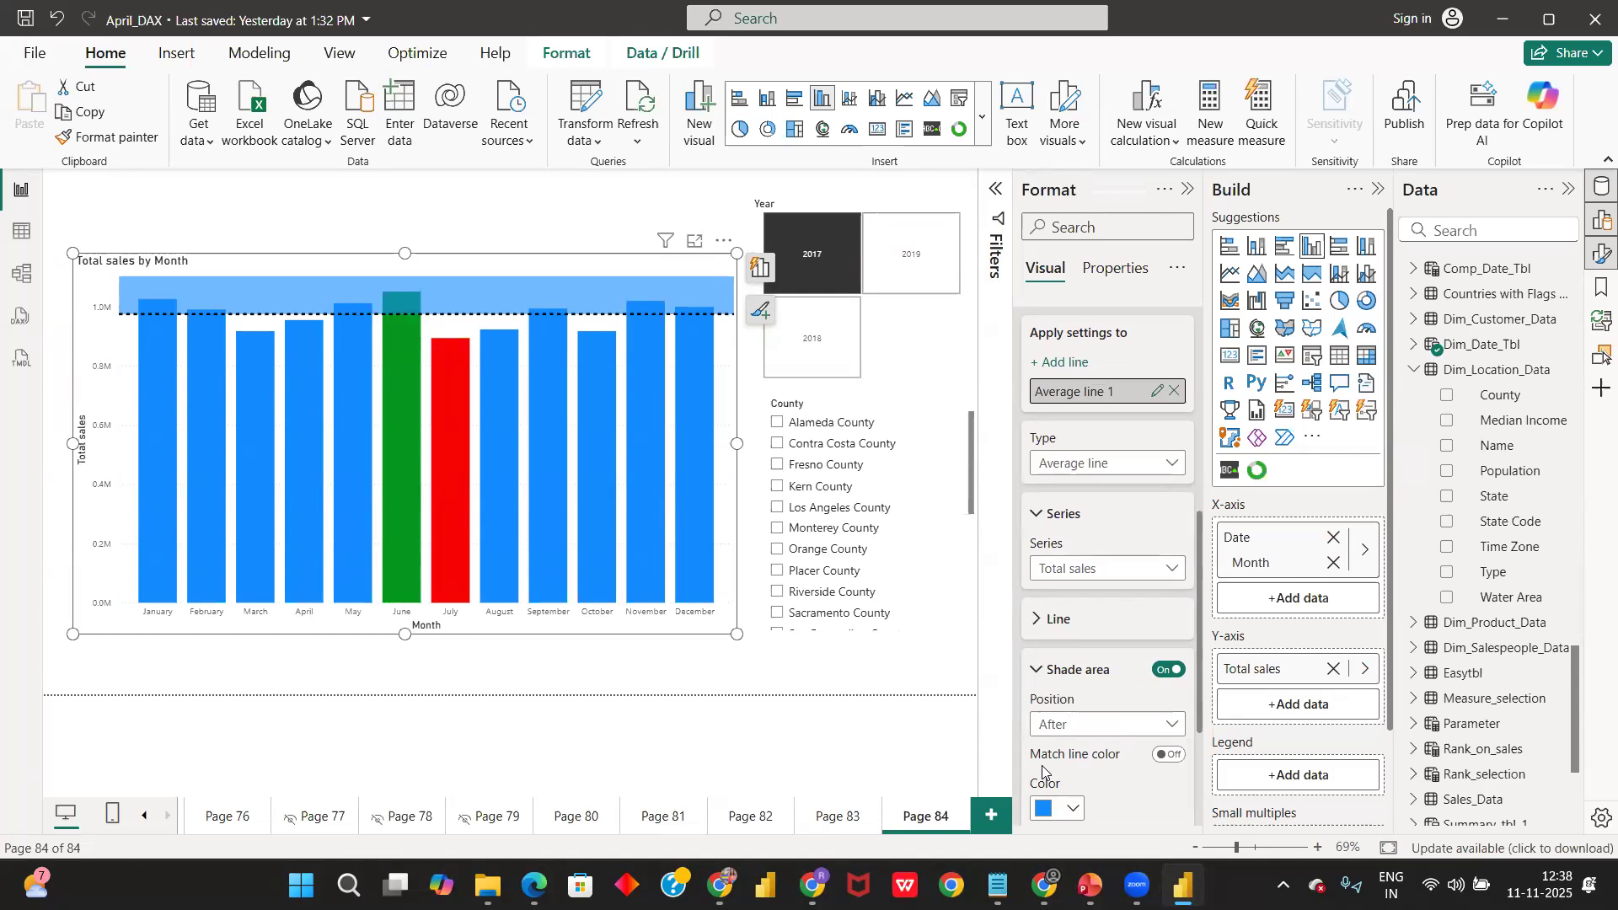
pyautogui.scroll(-1, 1073, 729)
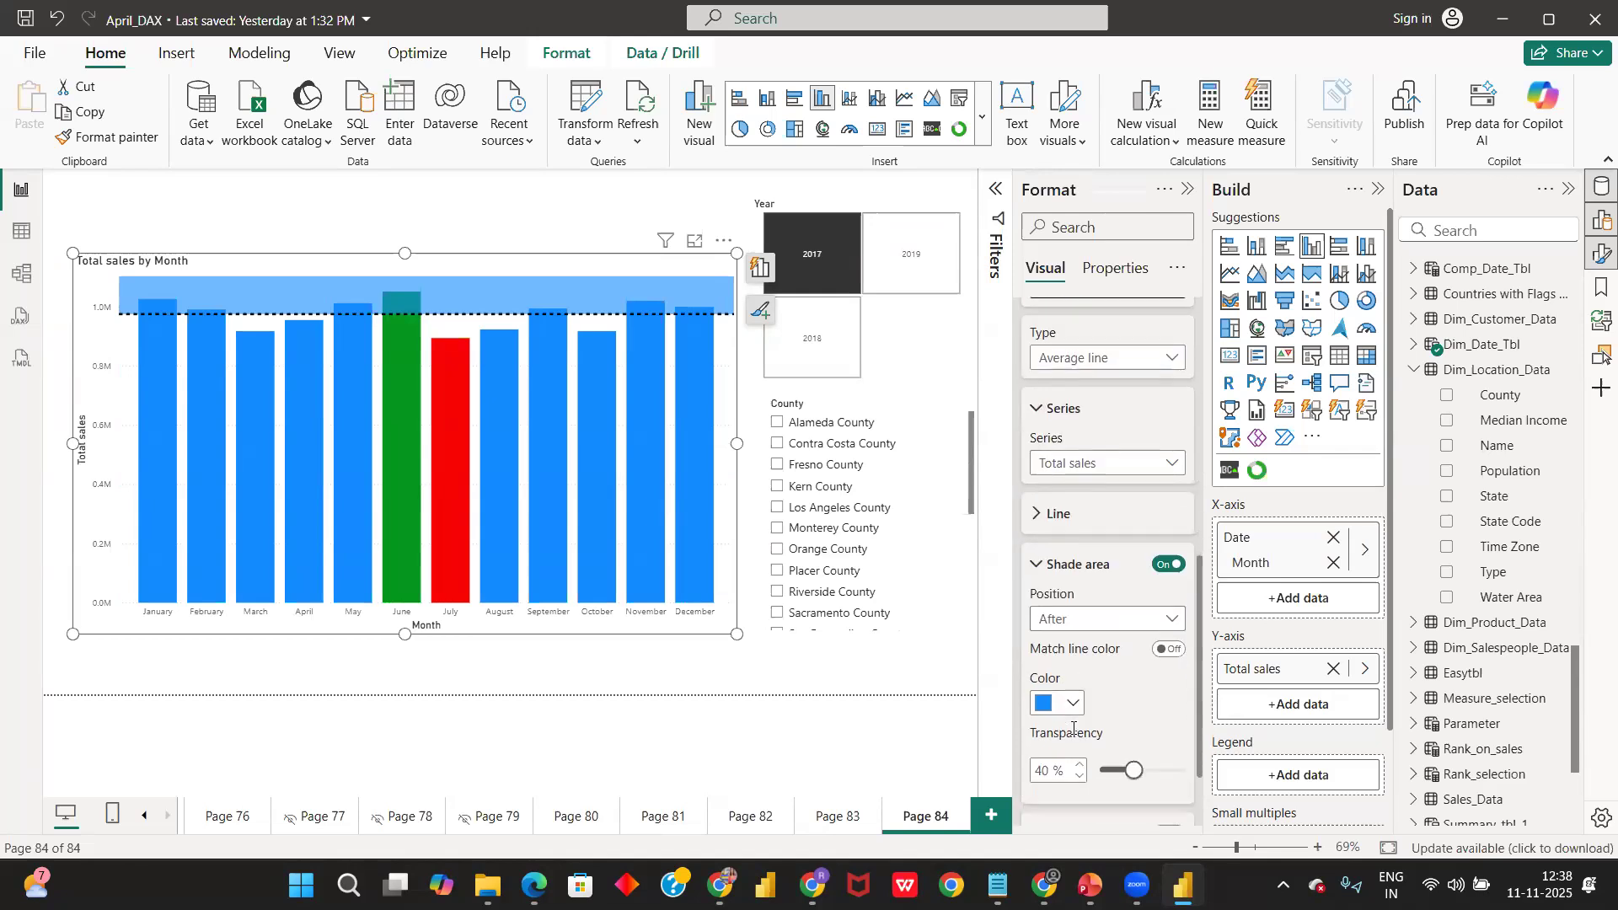
pyautogui.scroll(-1, 1073, 729)
pyautogui.scroll(1, 1073, 729)
pyautogui.click(1049, 576)
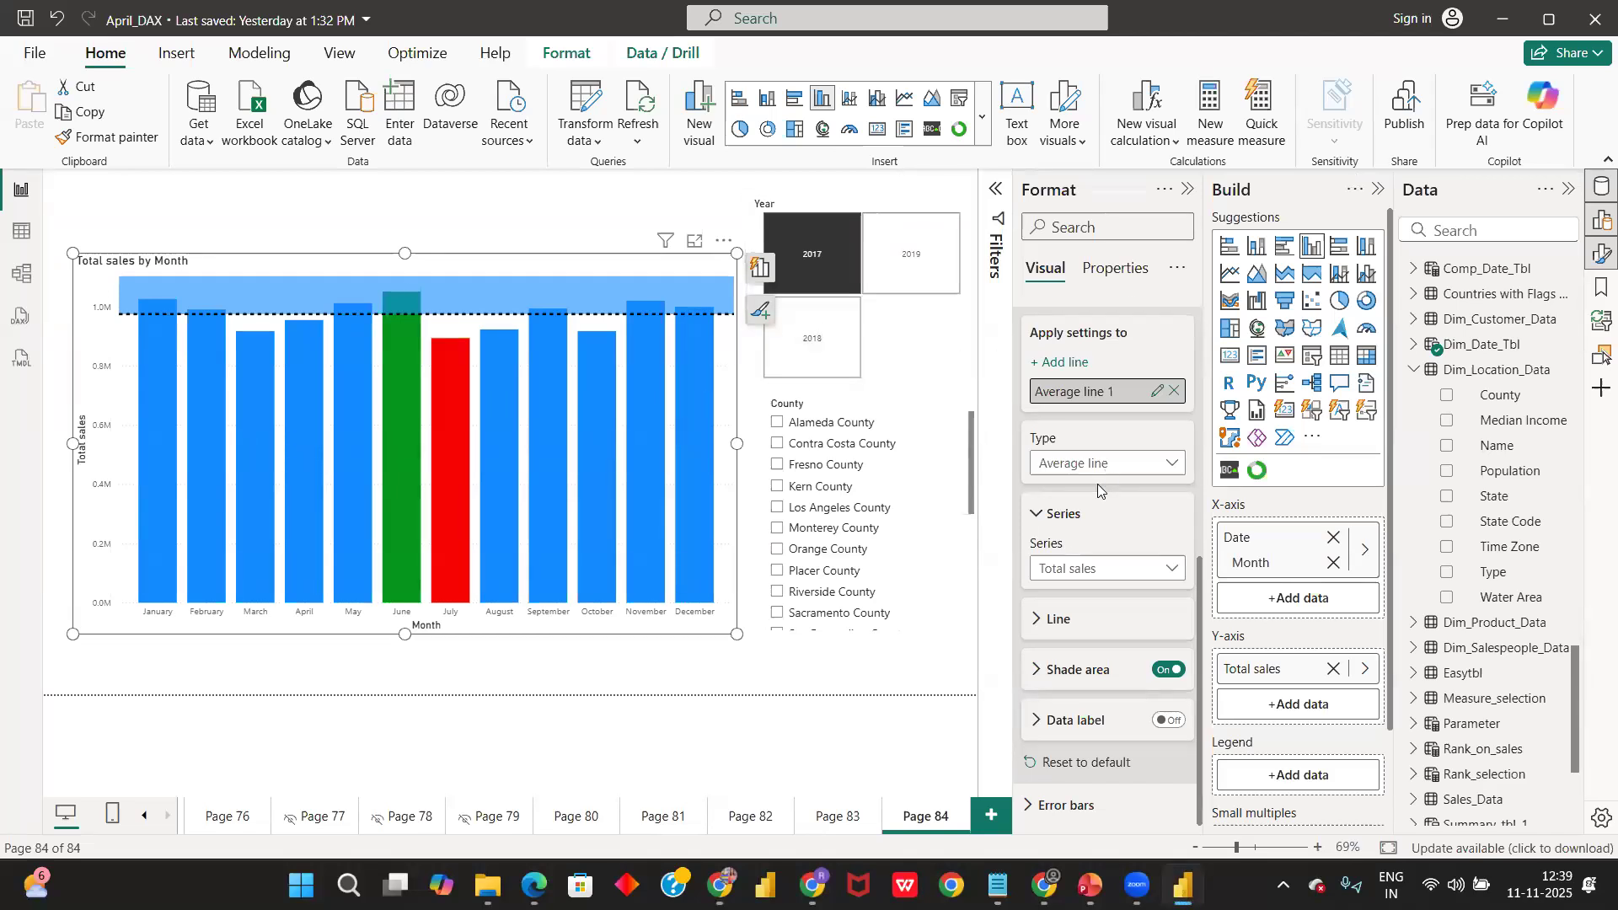
pyautogui.scroll(2, 1098, 484)
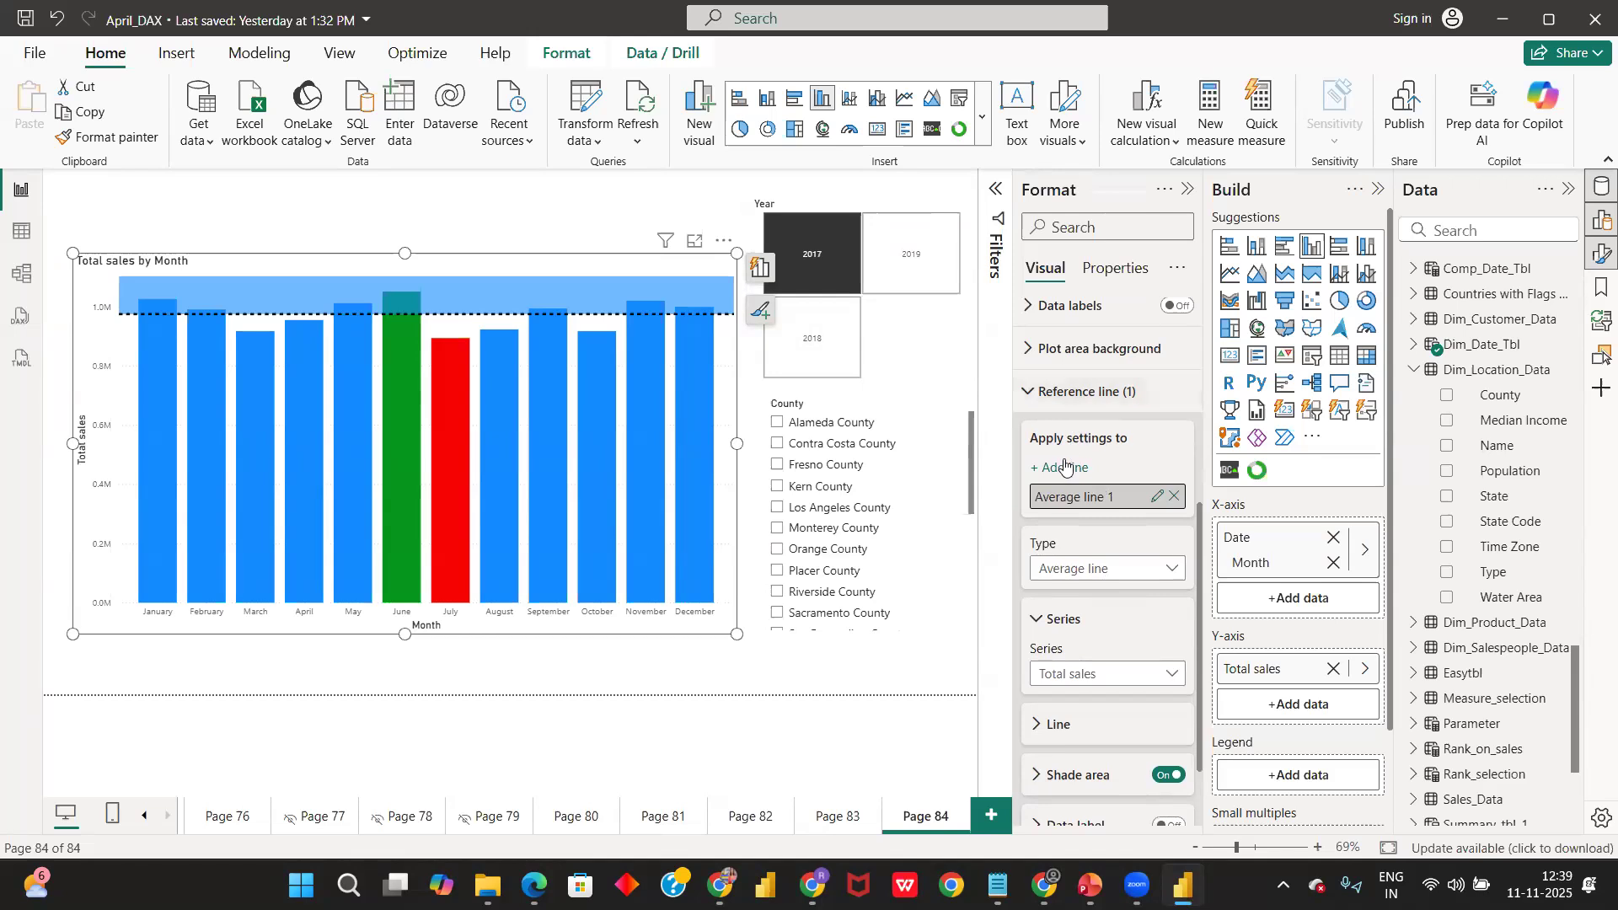
pyautogui.click(1073, 563)
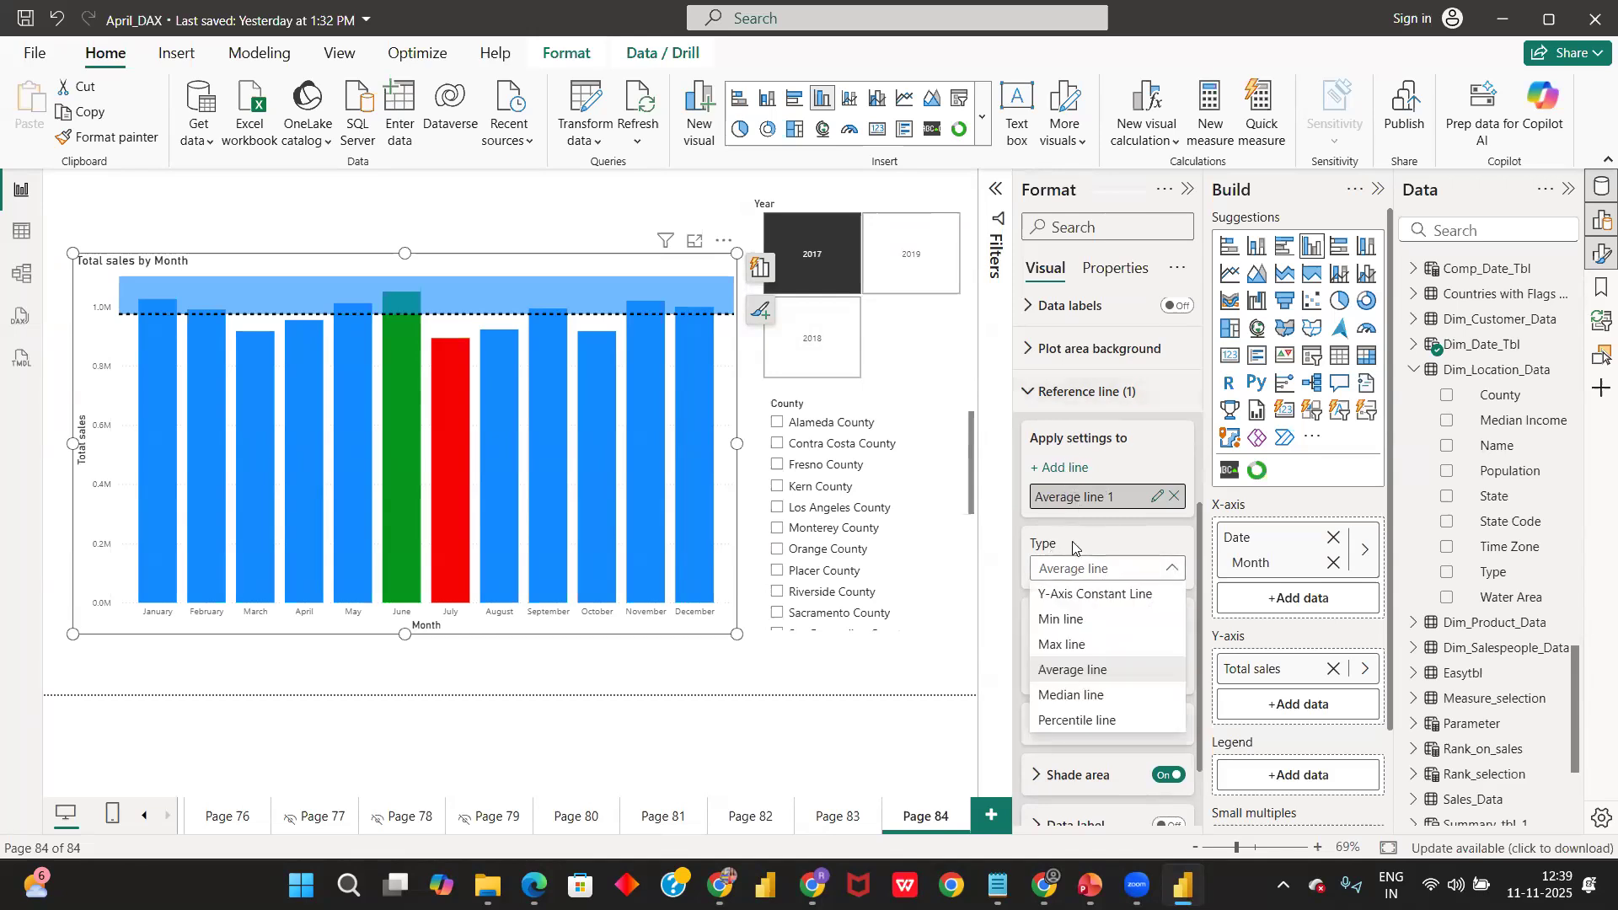
pyautogui.click(1075, 564)
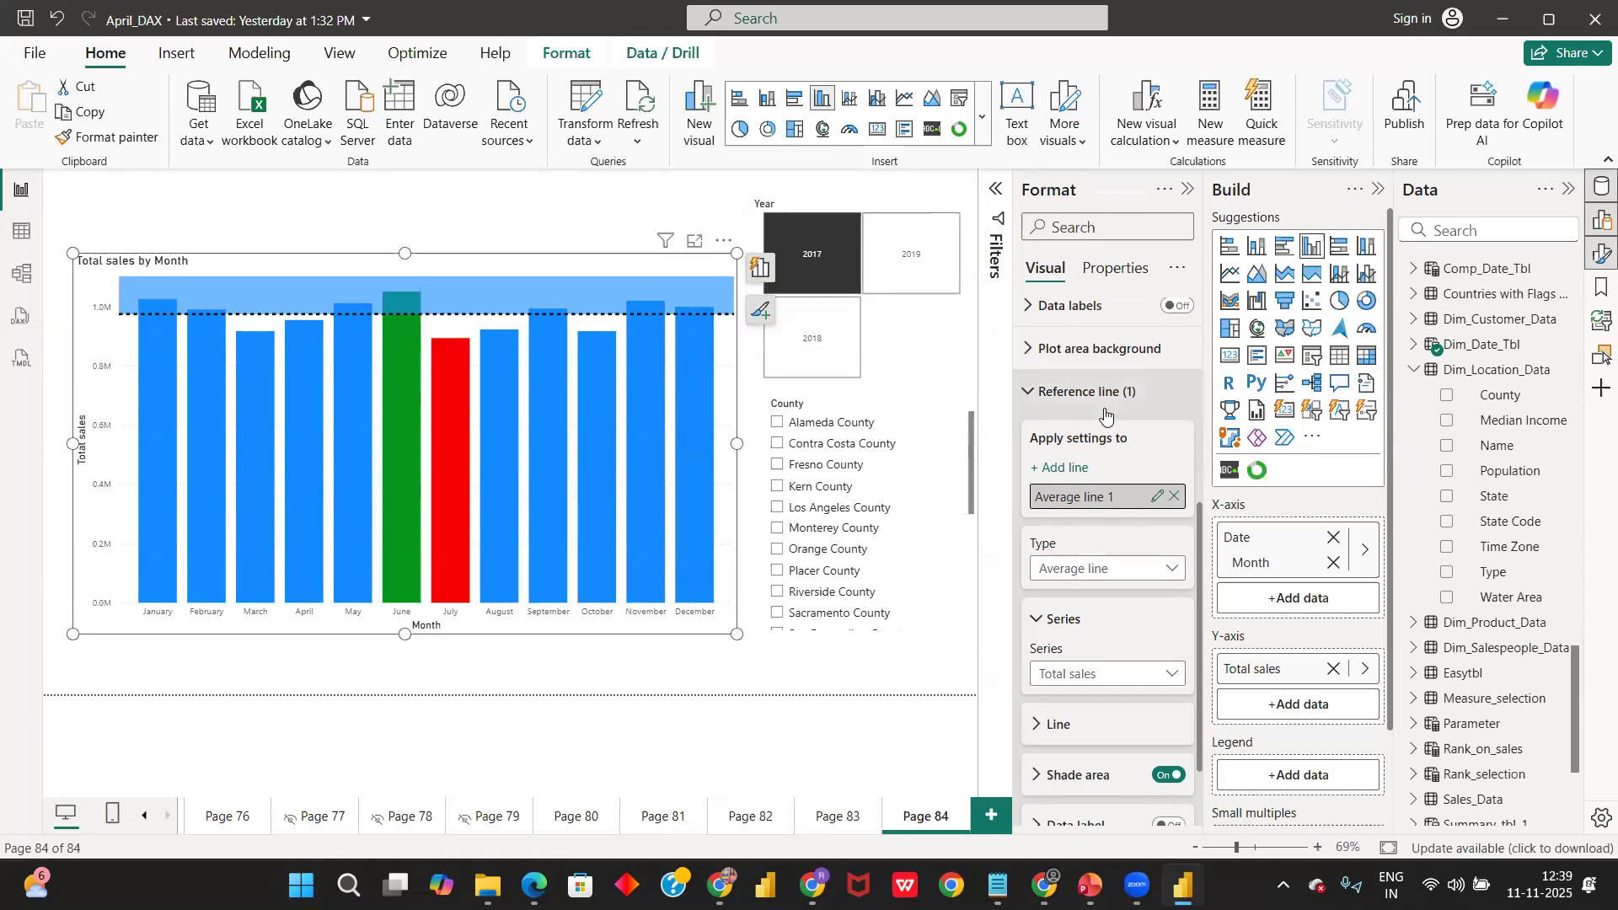
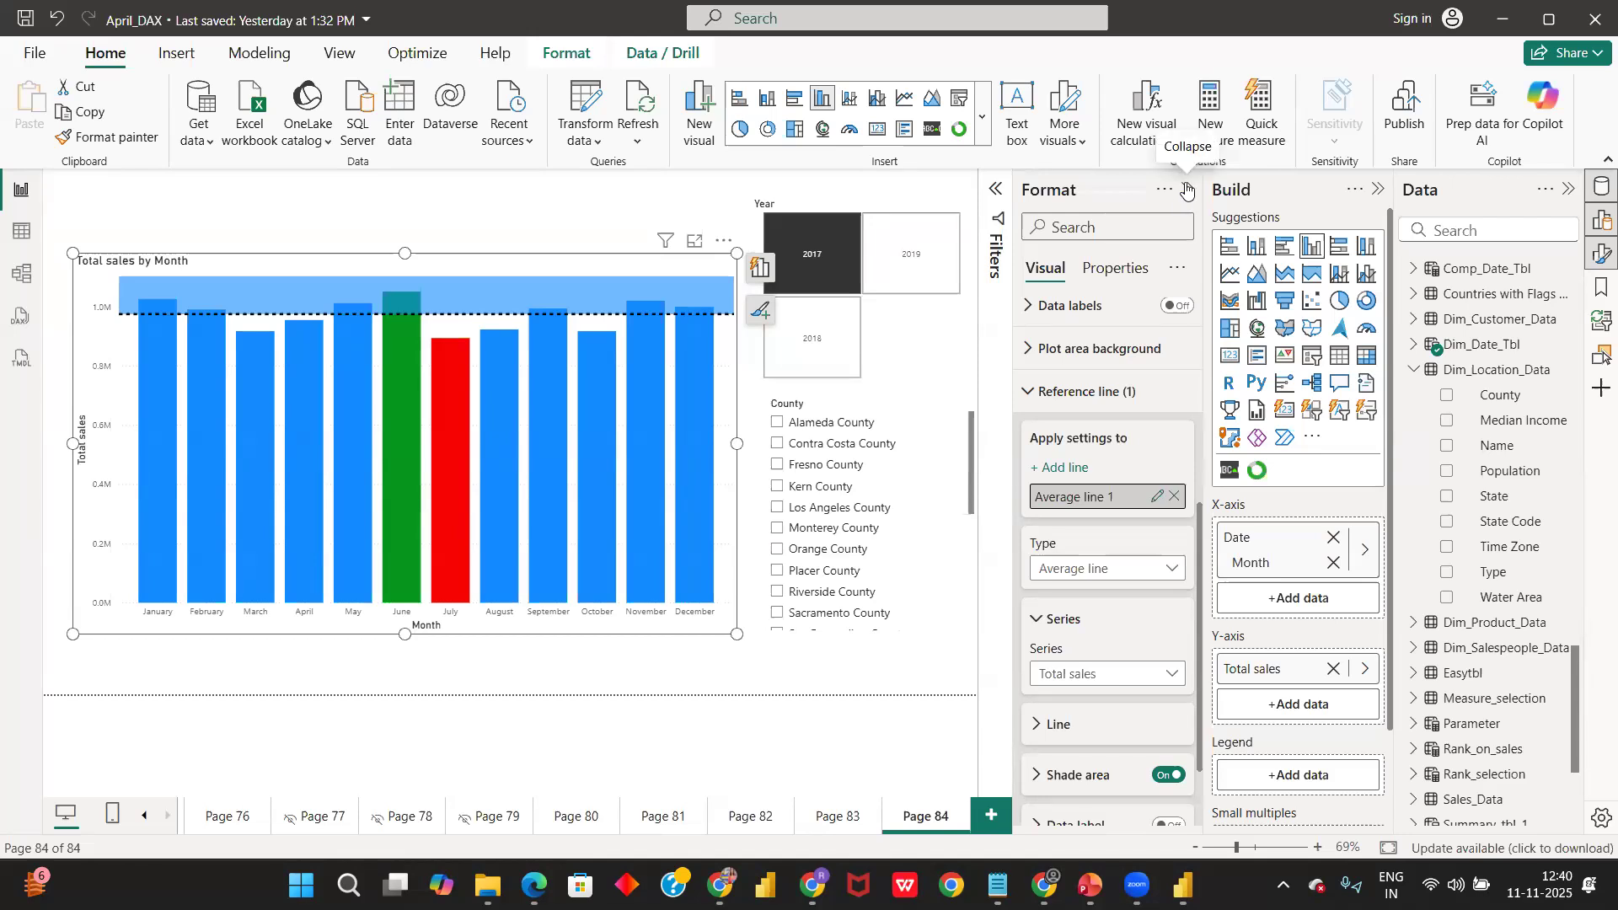
# - Switch the format style of the columns' conditional color formatting to Gradient
pyautogui.scroll(1, 1056, 437)
pyautogui.scroll(3, 1045, 582)
pyautogui.click(1046, 577)
pyautogui.scroll(-1, 1053, 605)
pyautogui.scroll(-3, 1053, 605)
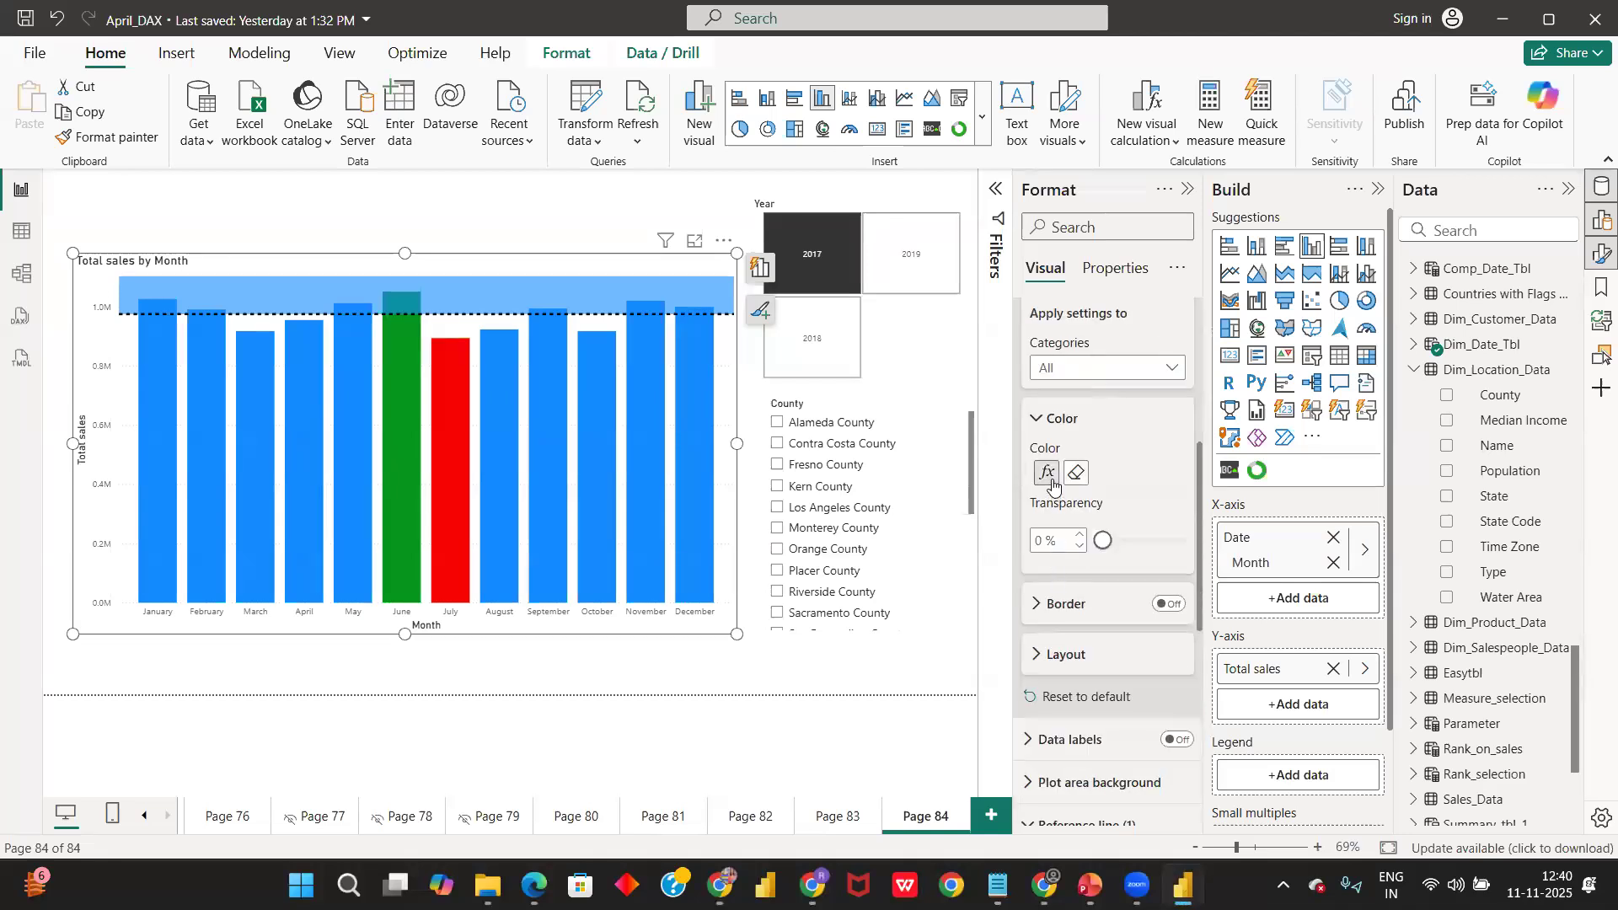
pyautogui.click(1046, 464)
pyautogui.click(546, 213)
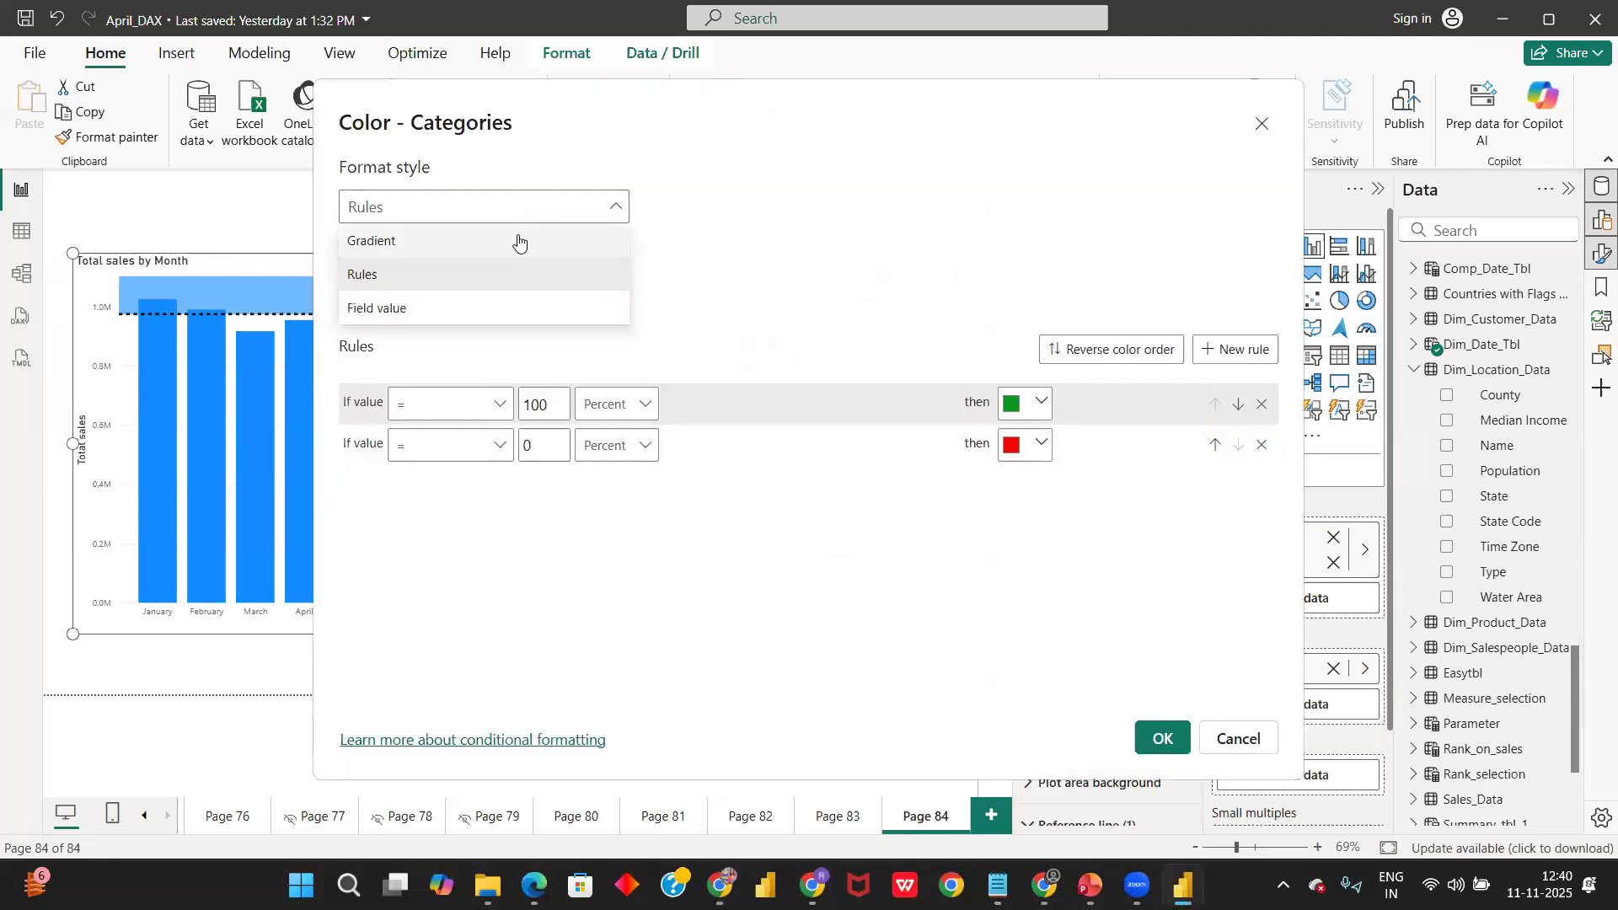
pyautogui.click(520, 241)
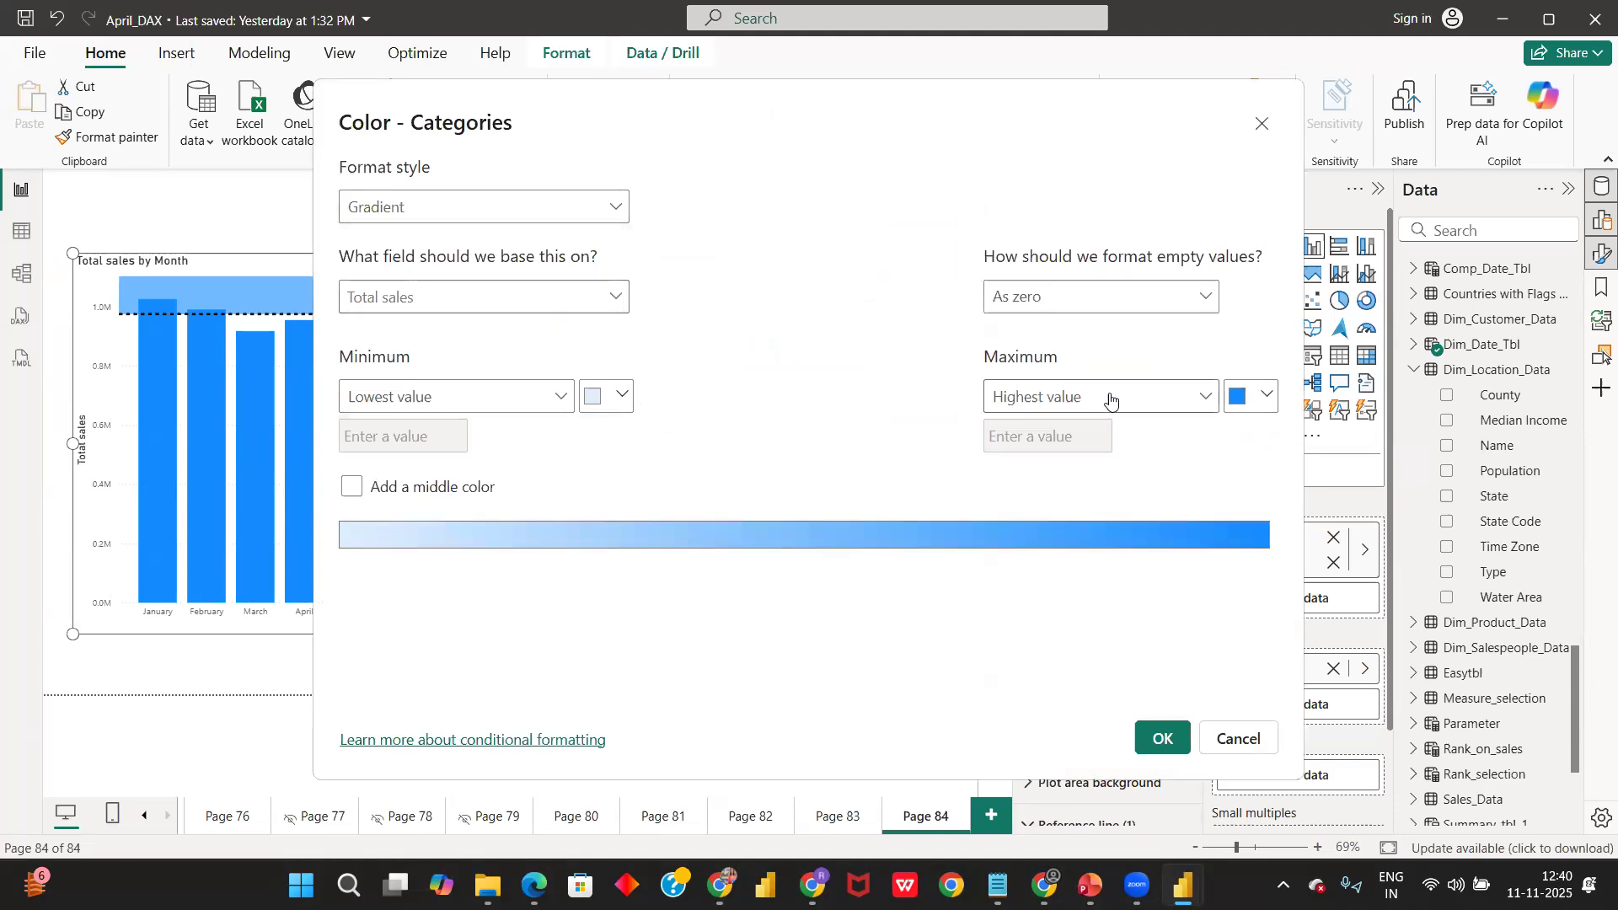
# - Set the gradient's color for the highest value to green #03CD50
pyautogui.click(1264, 396)
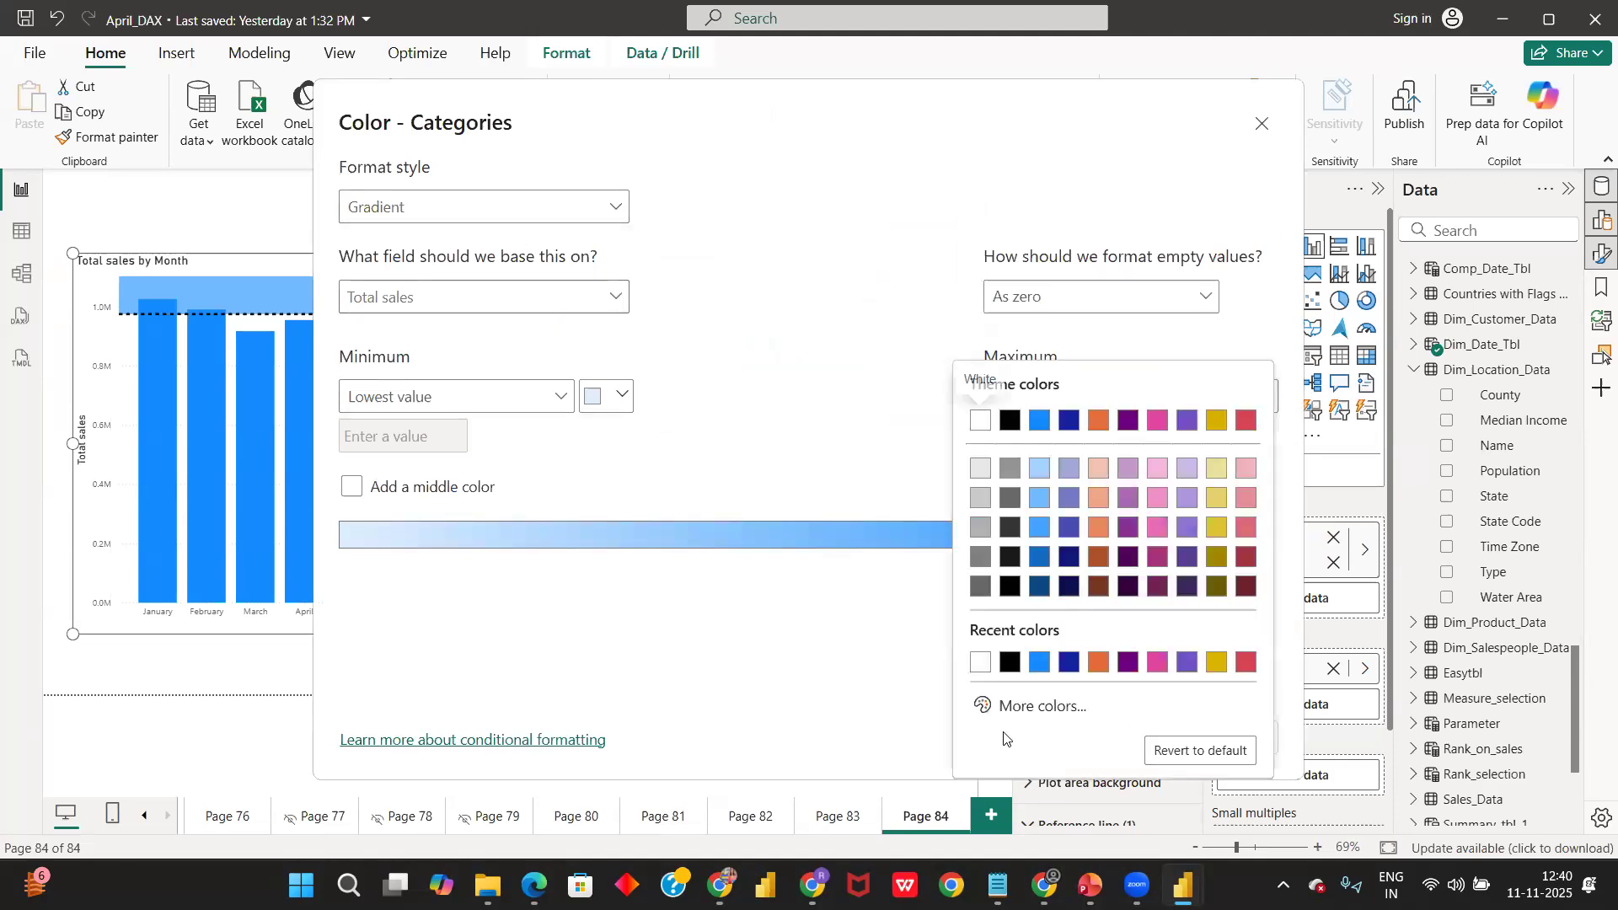
pyautogui.click(1014, 710)
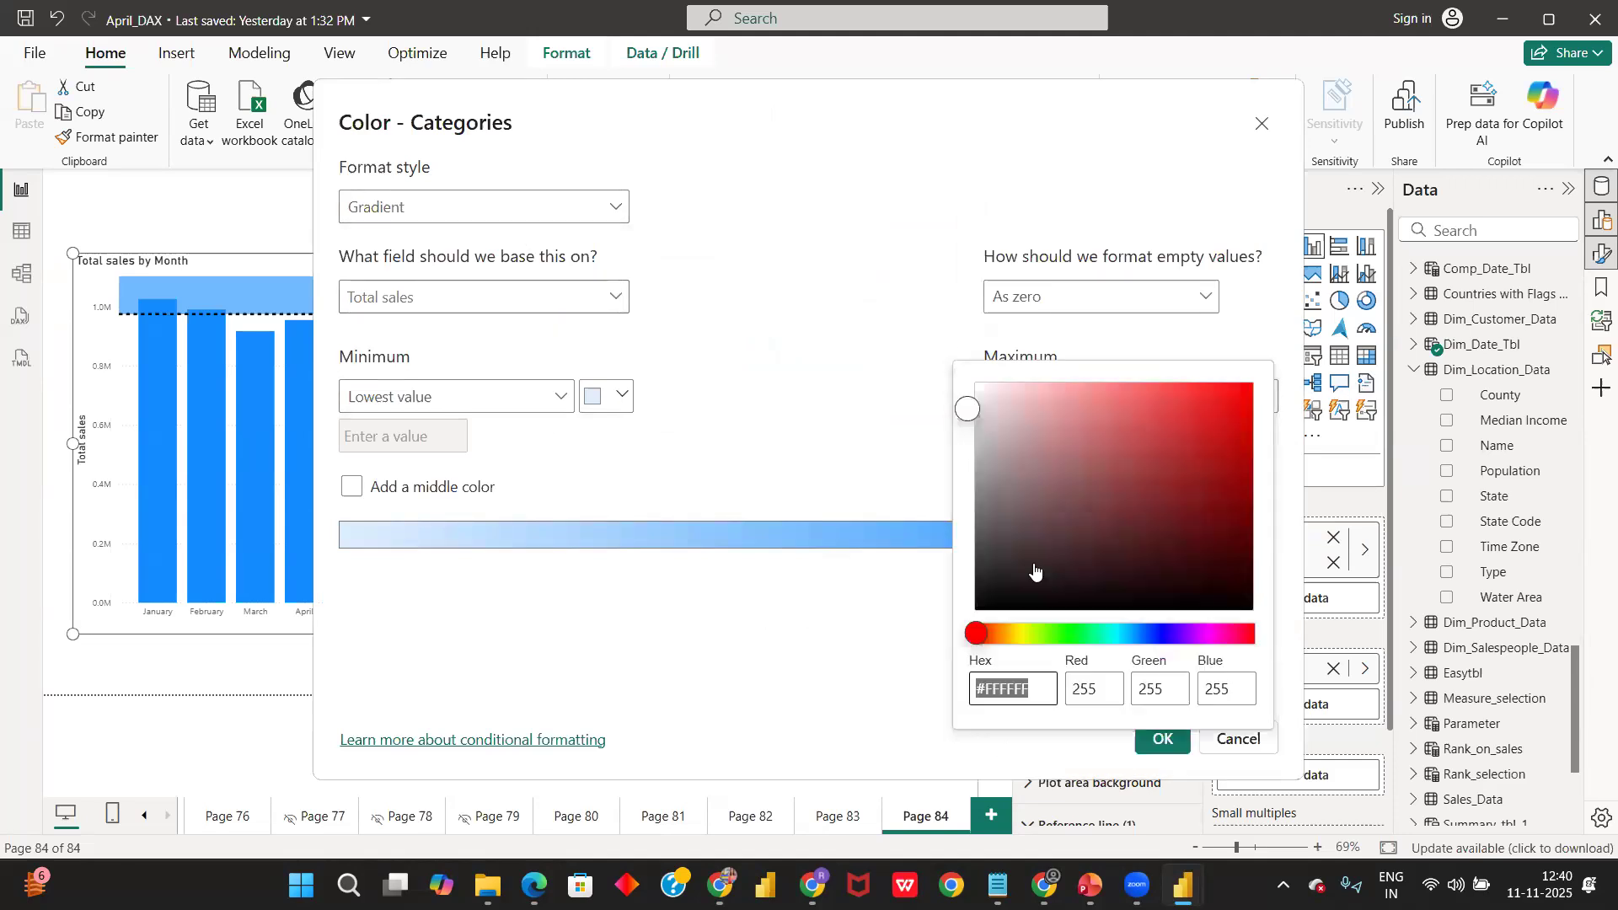
pyautogui.click(1085, 633)
pyautogui.click(1249, 434)
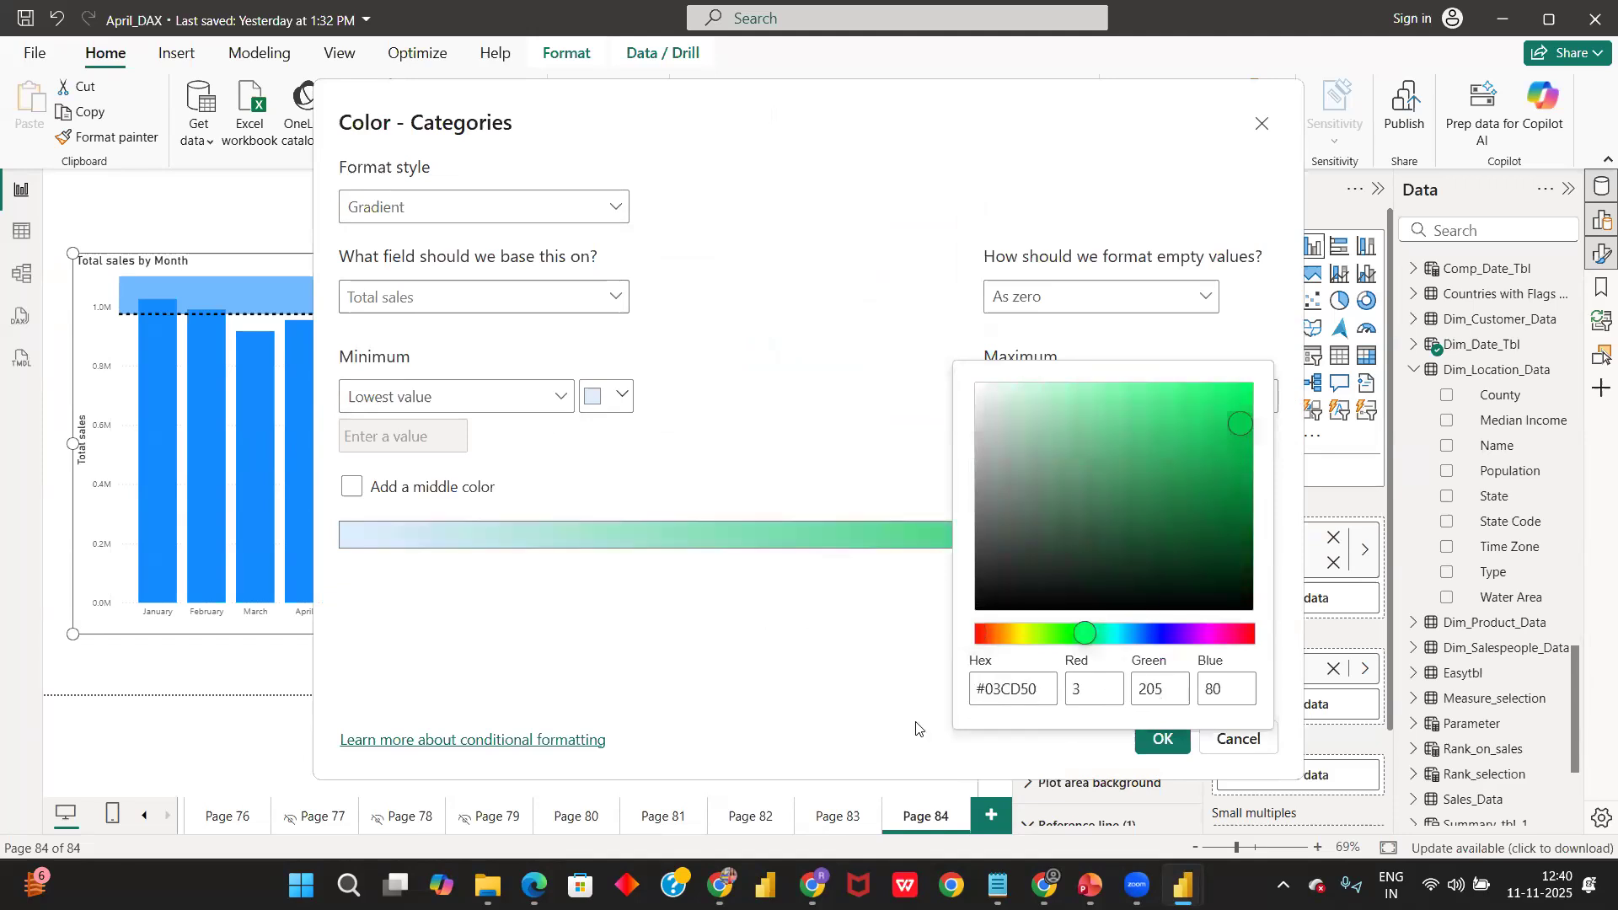
pyautogui.click(823, 722)
# - Set the gradient's color for the lowest value to bright red and apply the conditional formatting to the columns
pyautogui.click(632, 407)
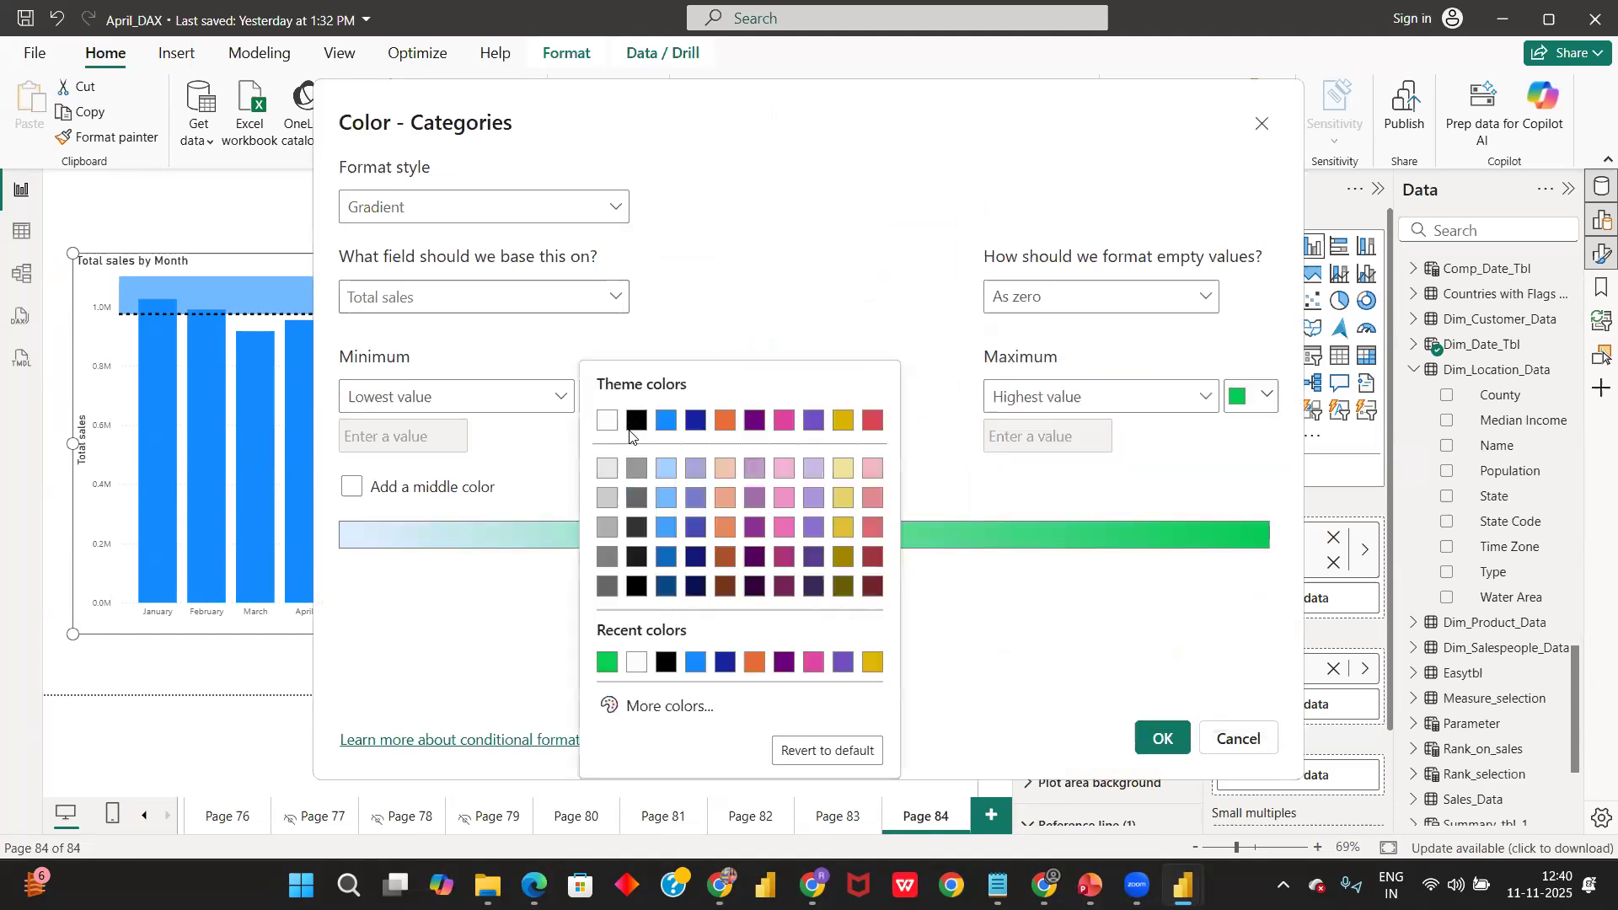
pyautogui.click(666, 706)
pyautogui.click(877, 397)
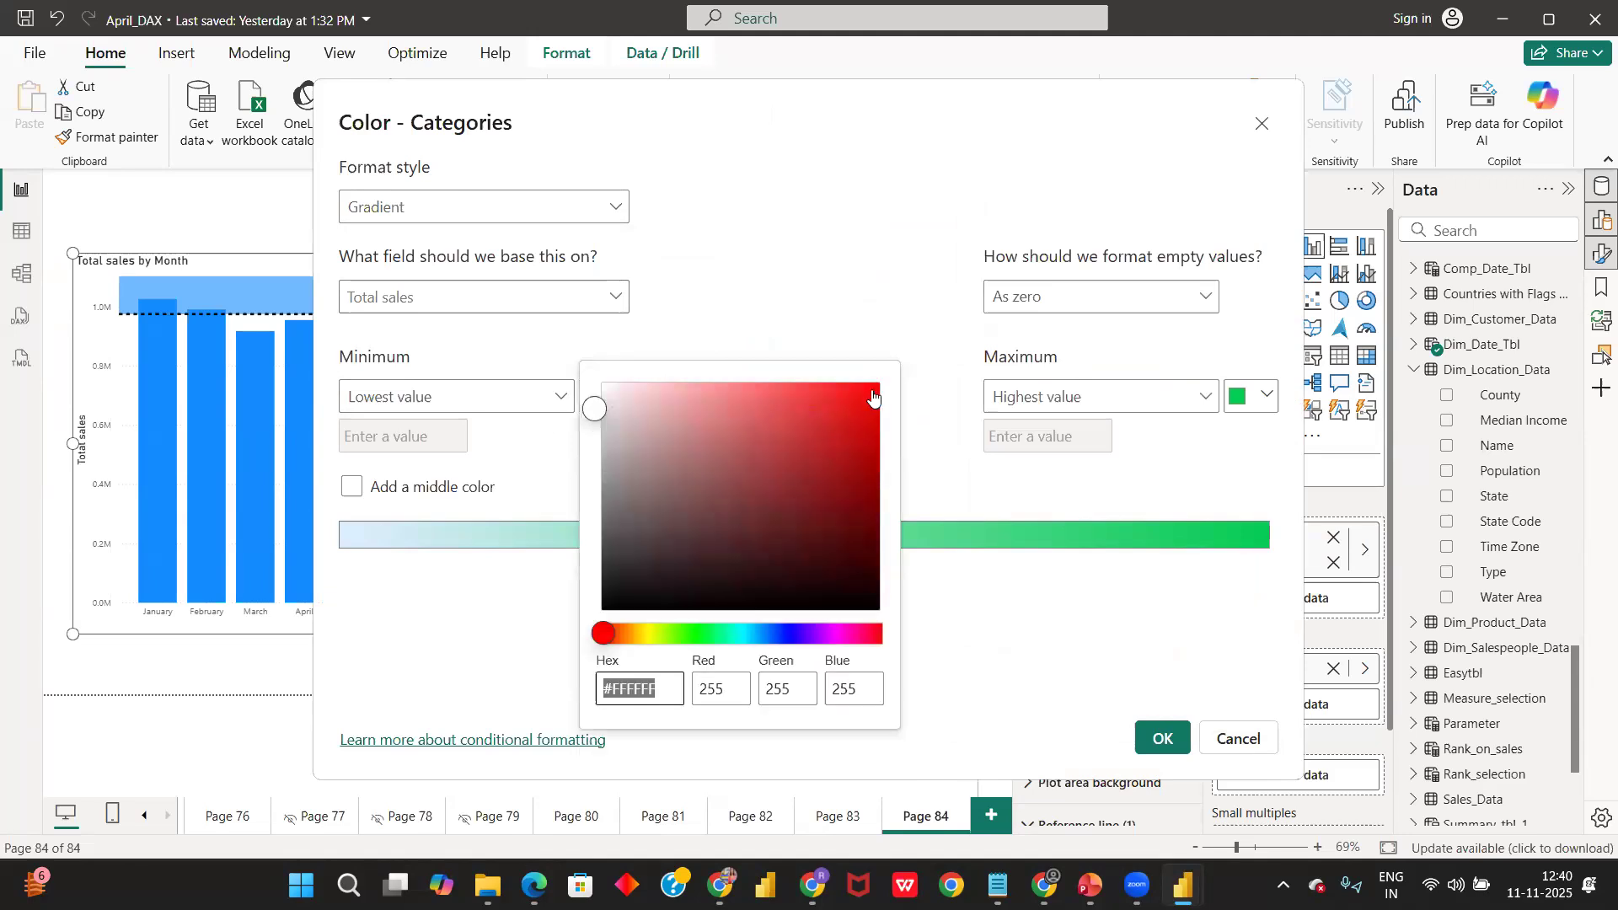
pyautogui.click(1125, 565)
pyautogui.click(1163, 738)
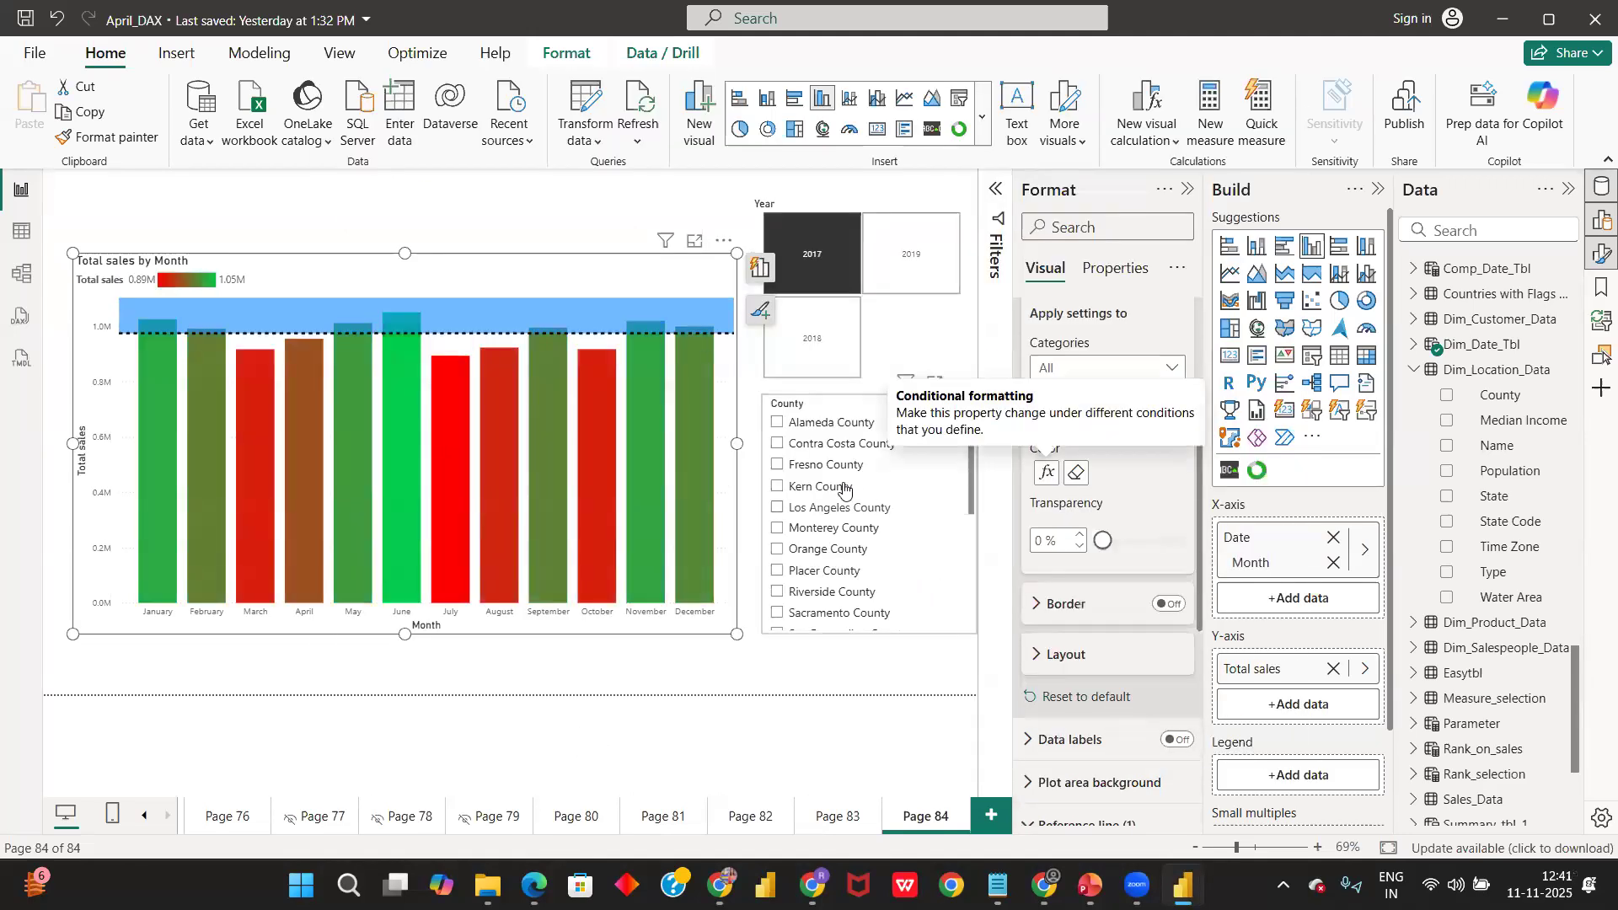
# - Check the gradient coloring and average line for different counties with the County slicer, finishing on Kern County
pyautogui.click(777, 443)
pyautogui.click(778, 465)
pyautogui.click(777, 486)
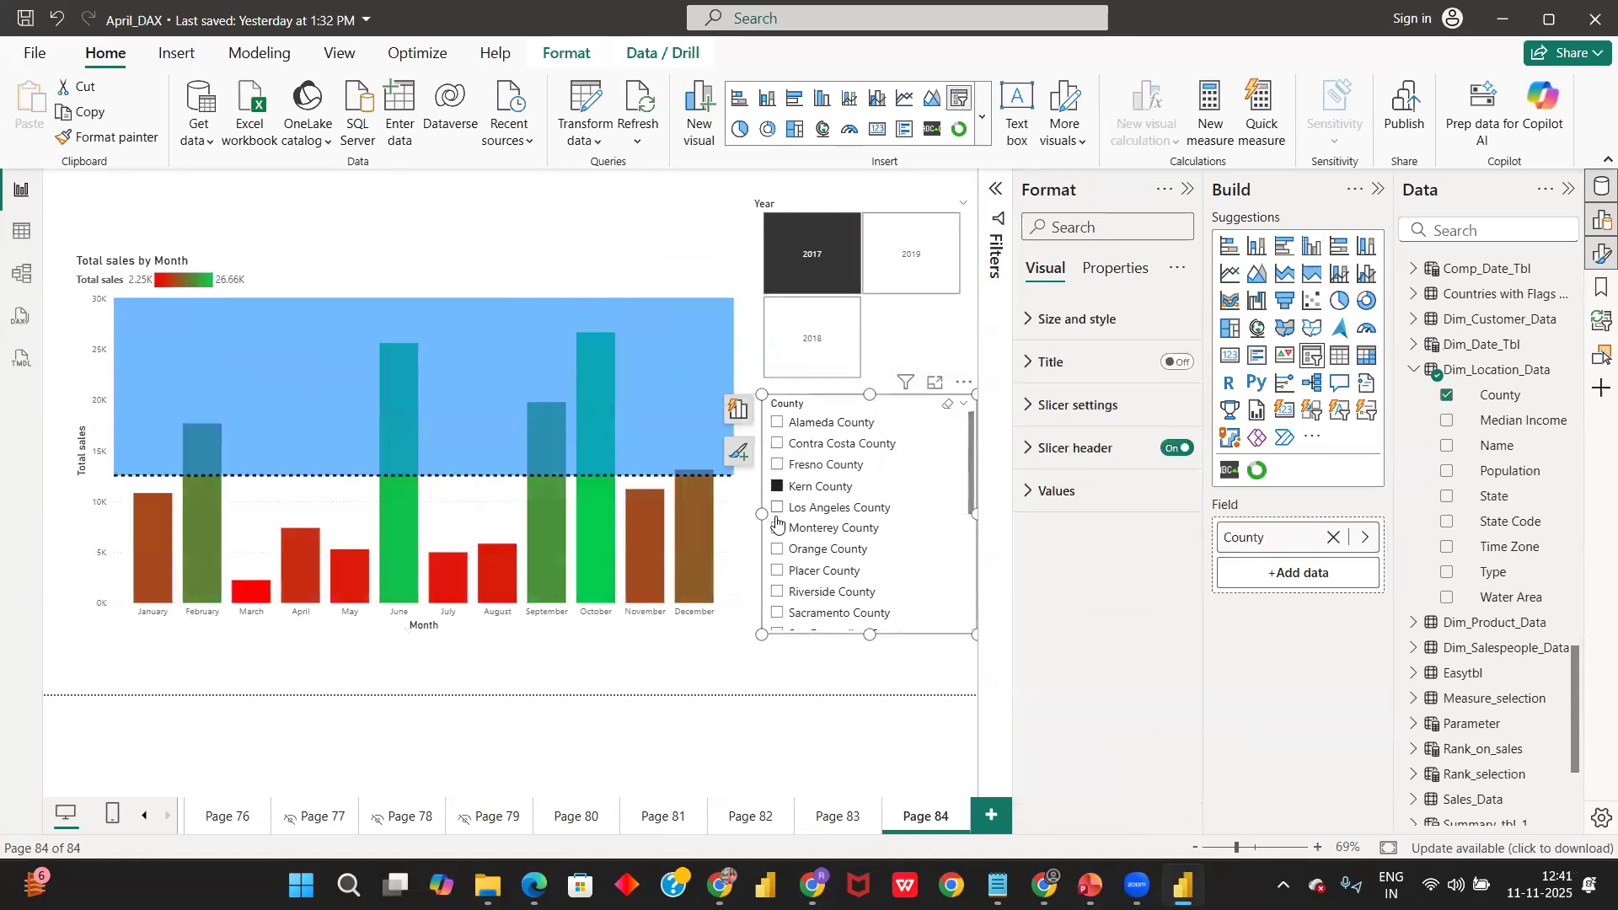
pyautogui.click(777, 508)
pyautogui.click(777, 464)
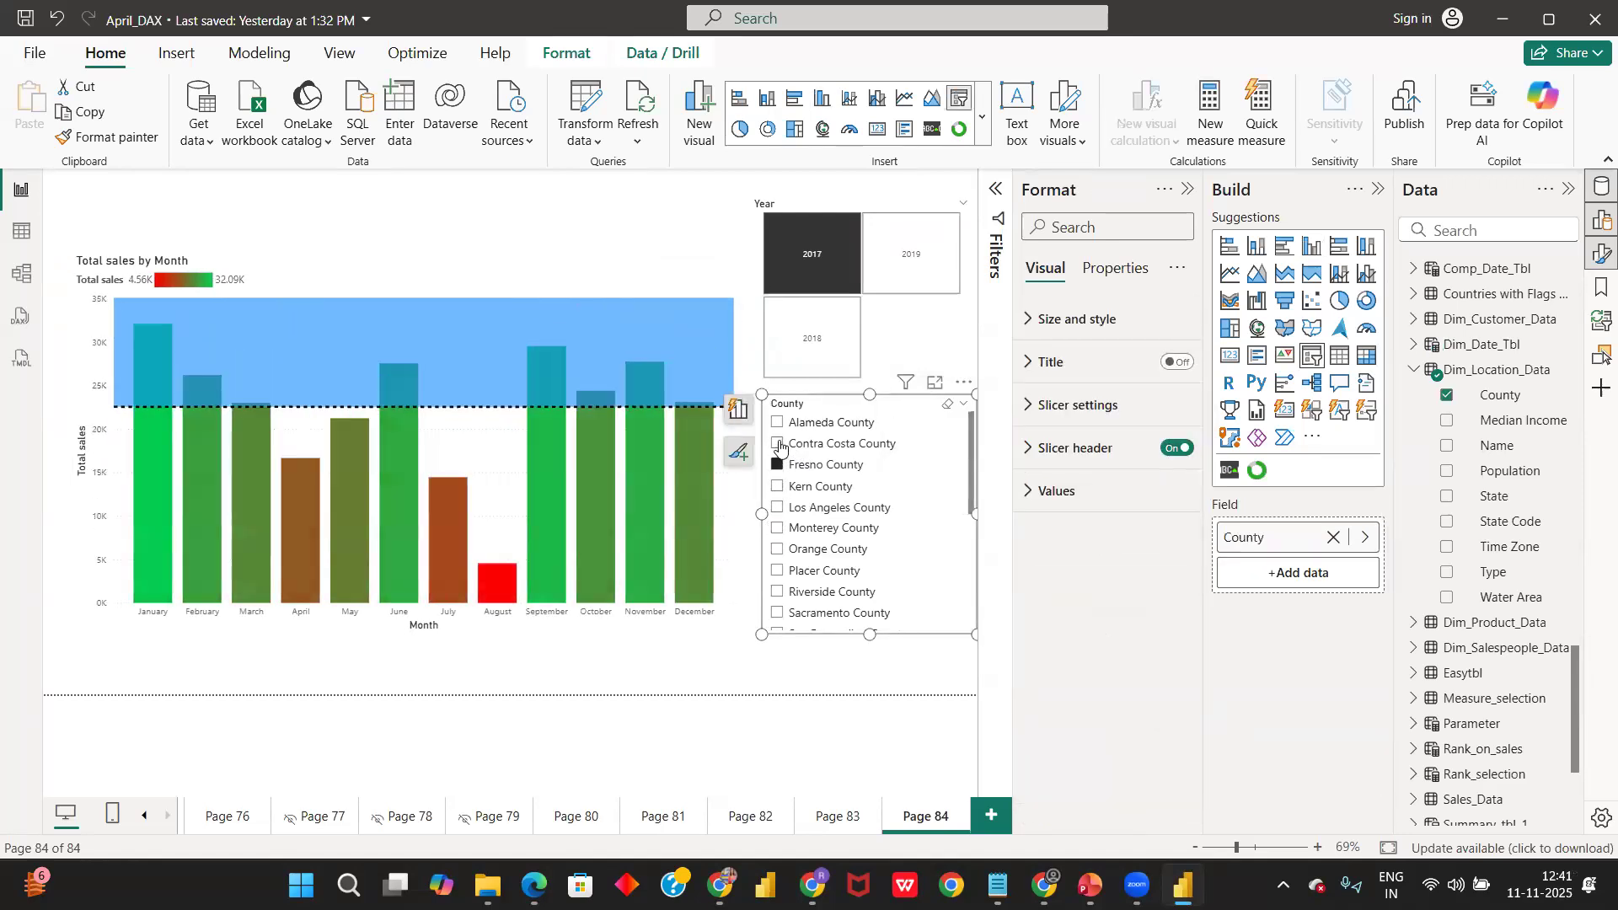
pyautogui.click(777, 443)
pyautogui.click(777, 422)
pyautogui.click(777, 464)
pyautogui.click(775, 487)
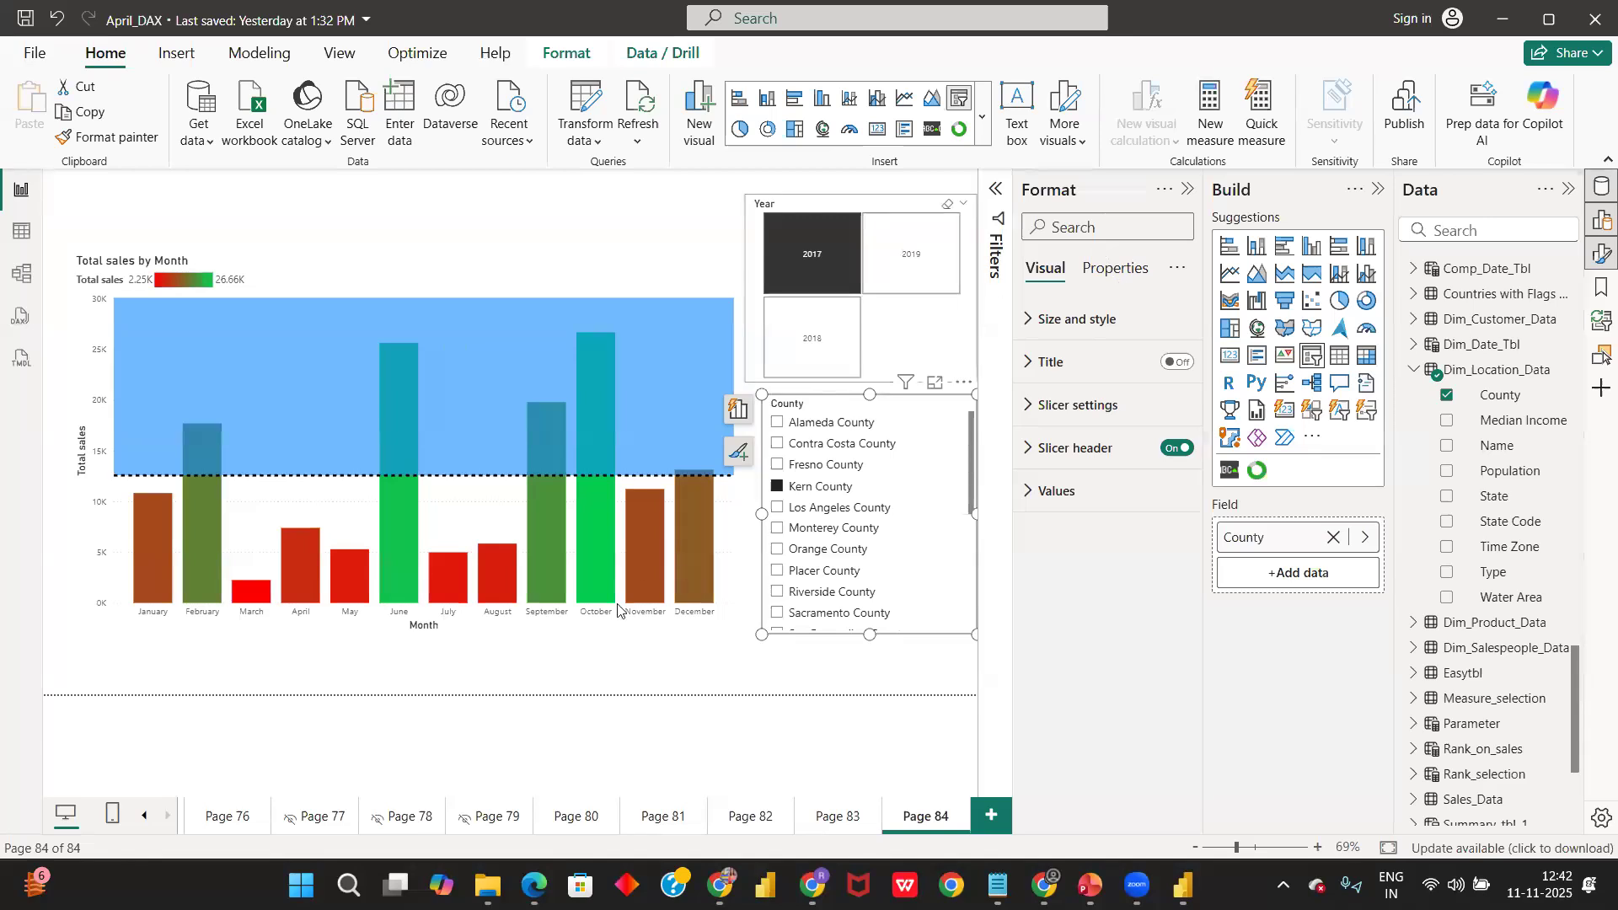
# - Add a new page to the report
pyautogui.click(985, 817)
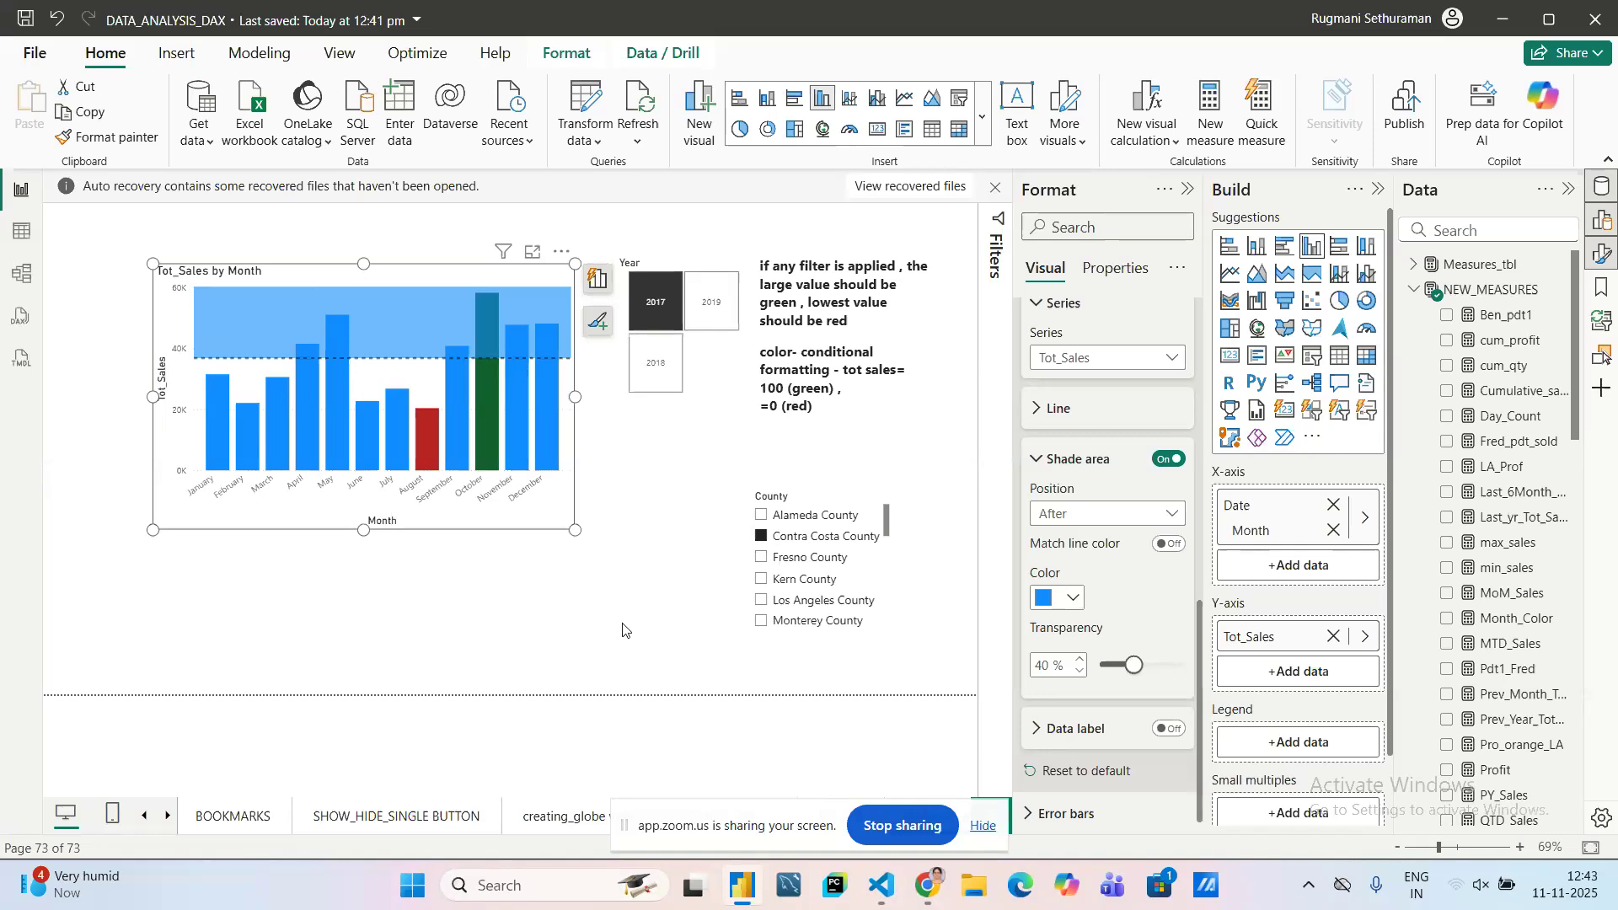
# - Save the DATA_ANALYSIS_DAX report
pyautogui.click(39, 50)
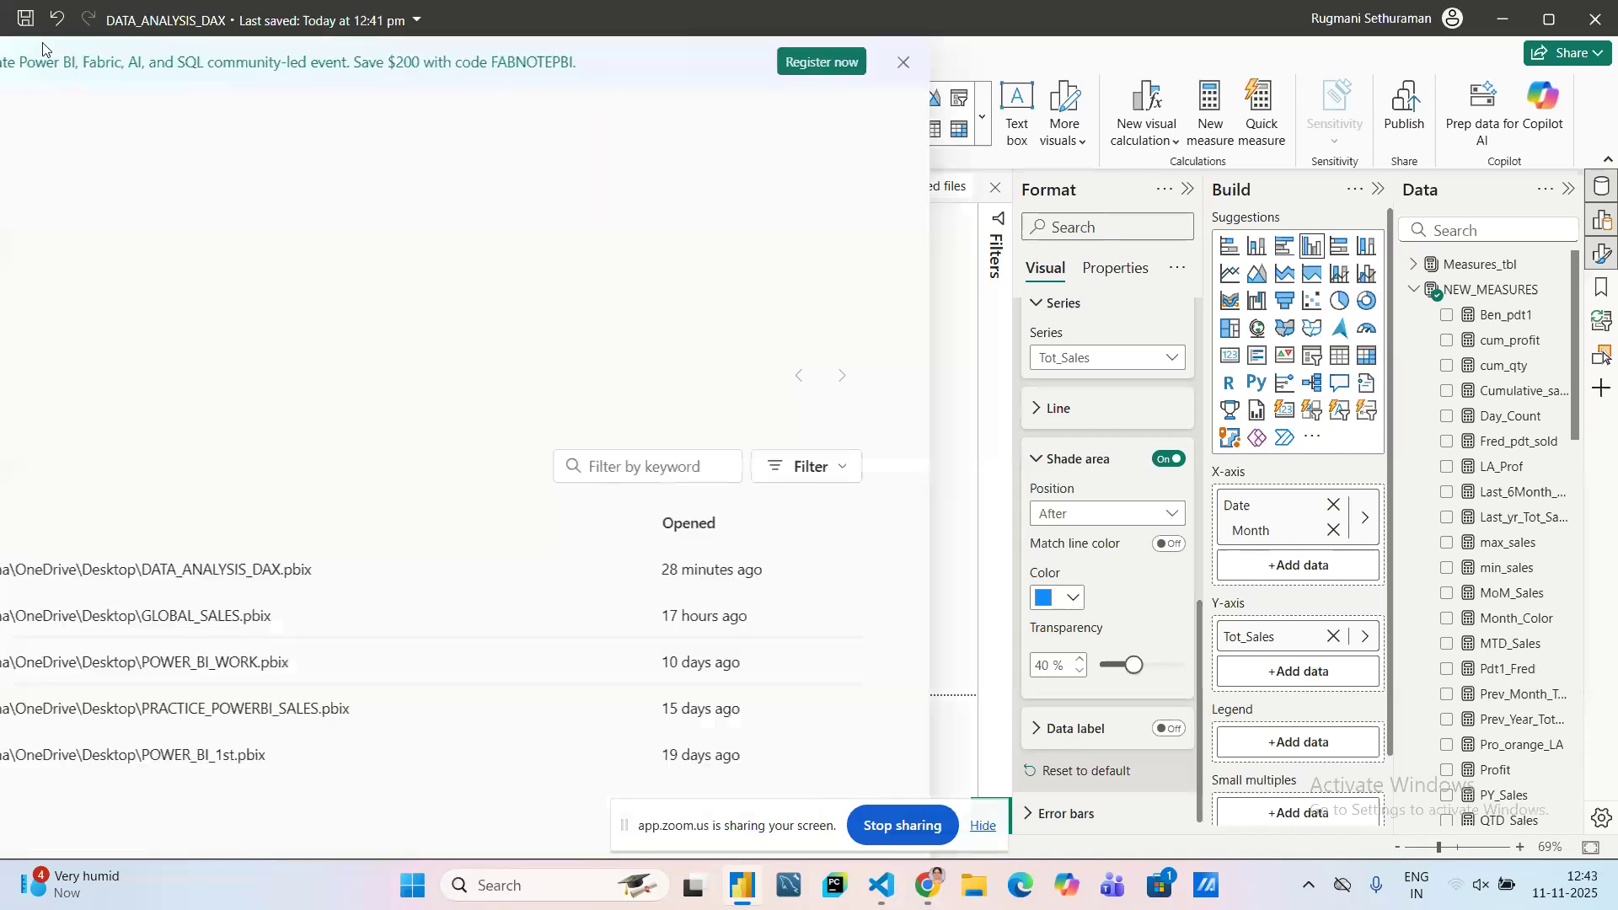
pyautogui.click(80, 203)
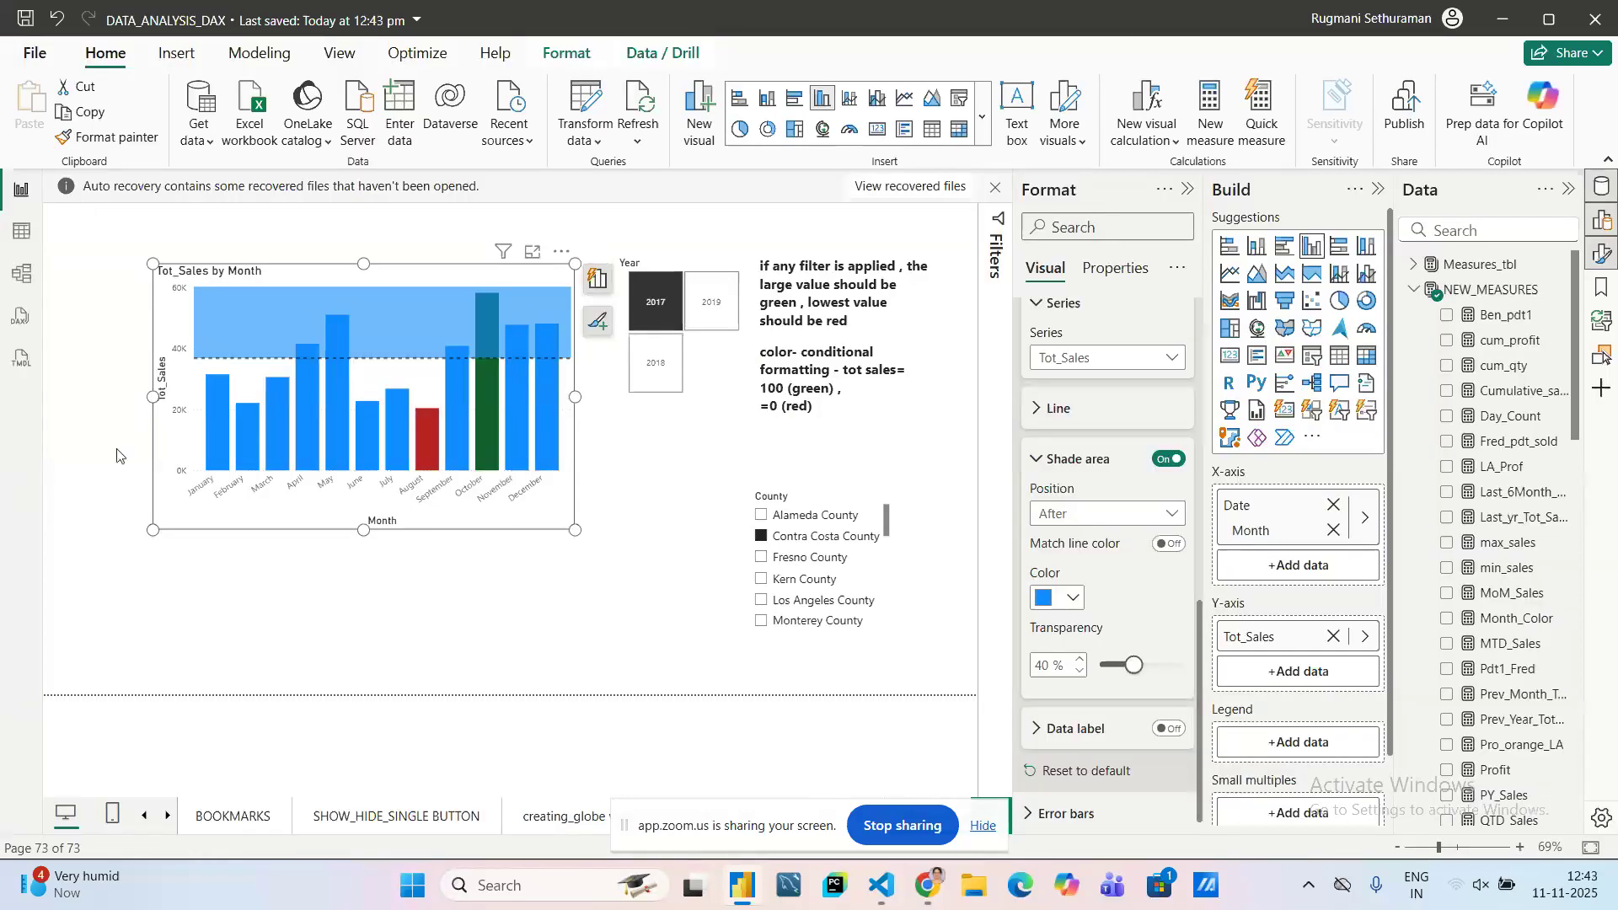
# - Choose MySQL database from the full list of data sources and try to connect to it
pyautogui.click(206, 141)
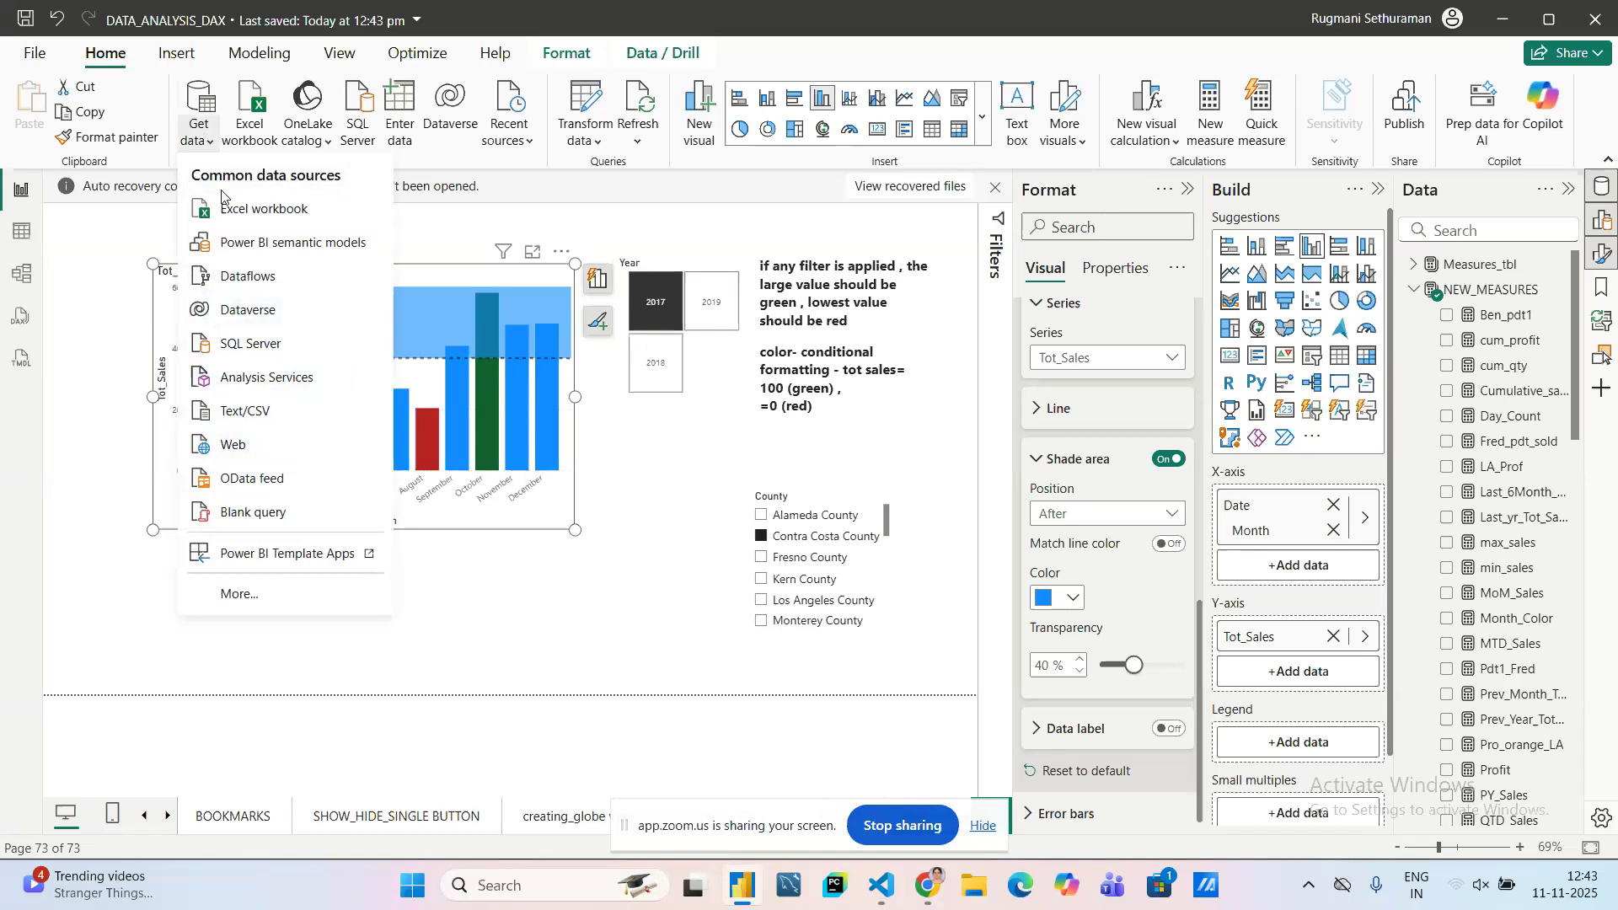
pyautogui.click(240, 594)
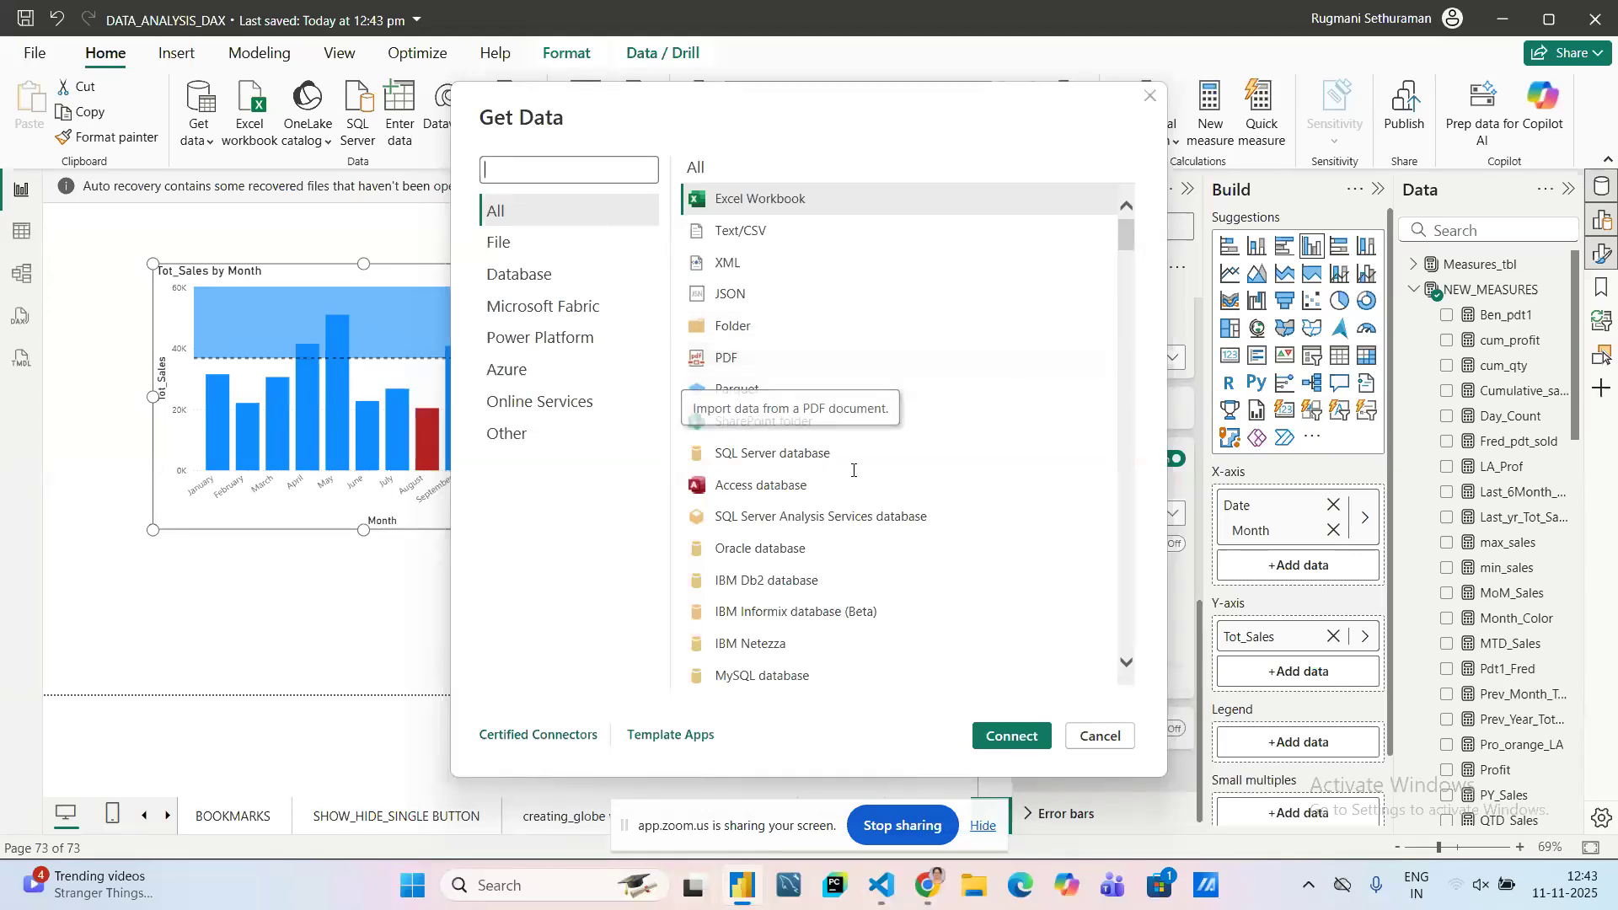
pyautogui.scroll(-5, 835, 566)
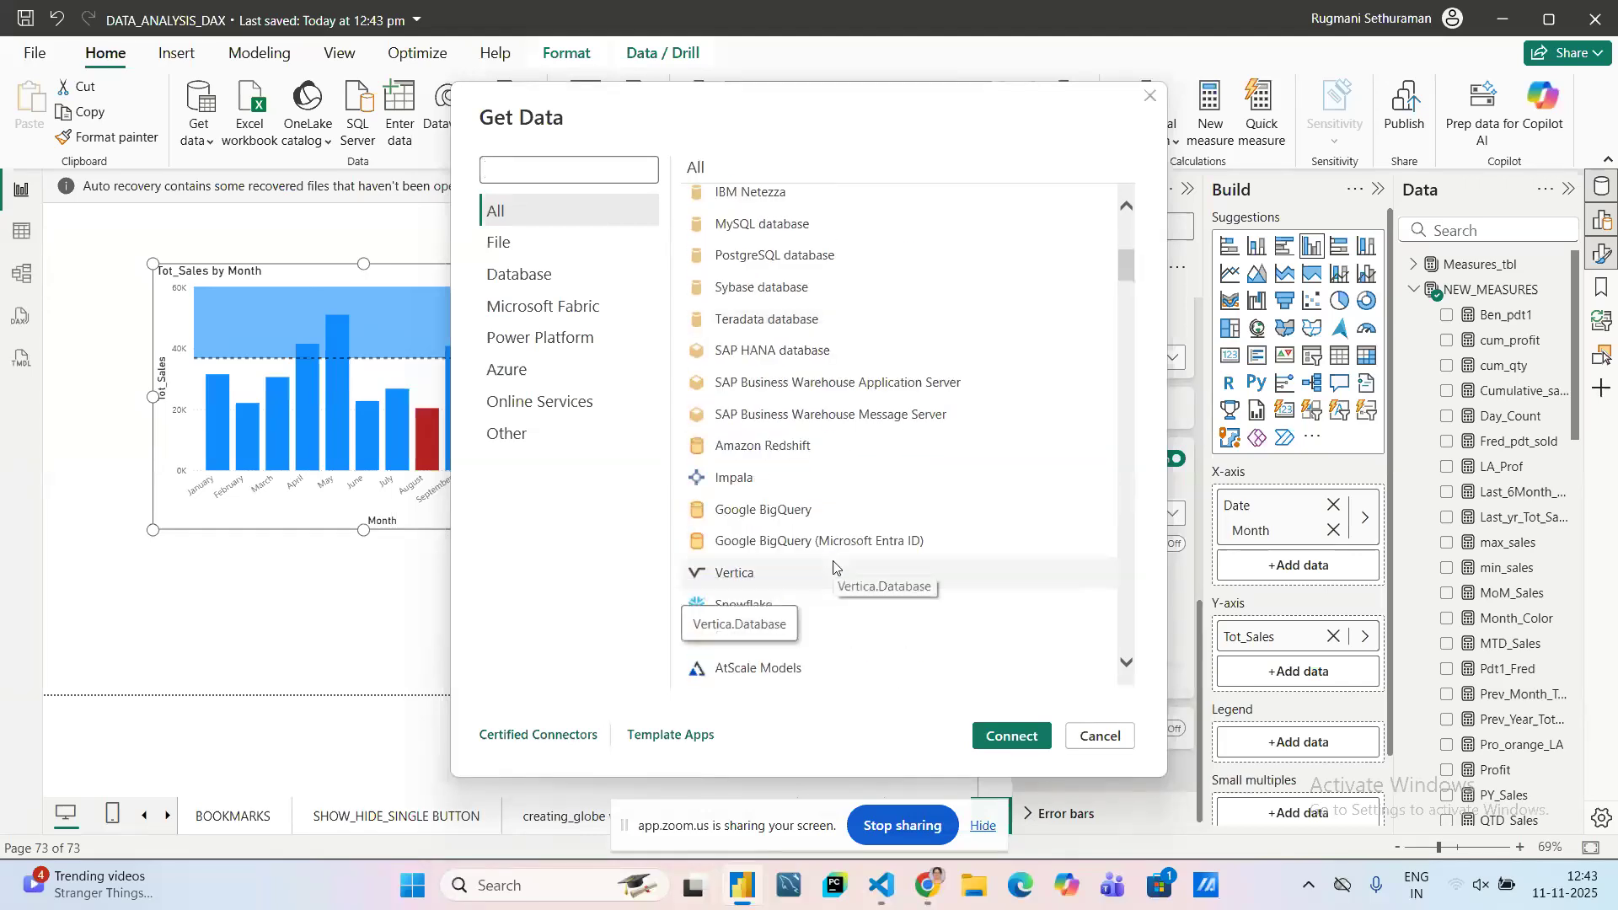
pyautogui.scroll(2, 814, 320)
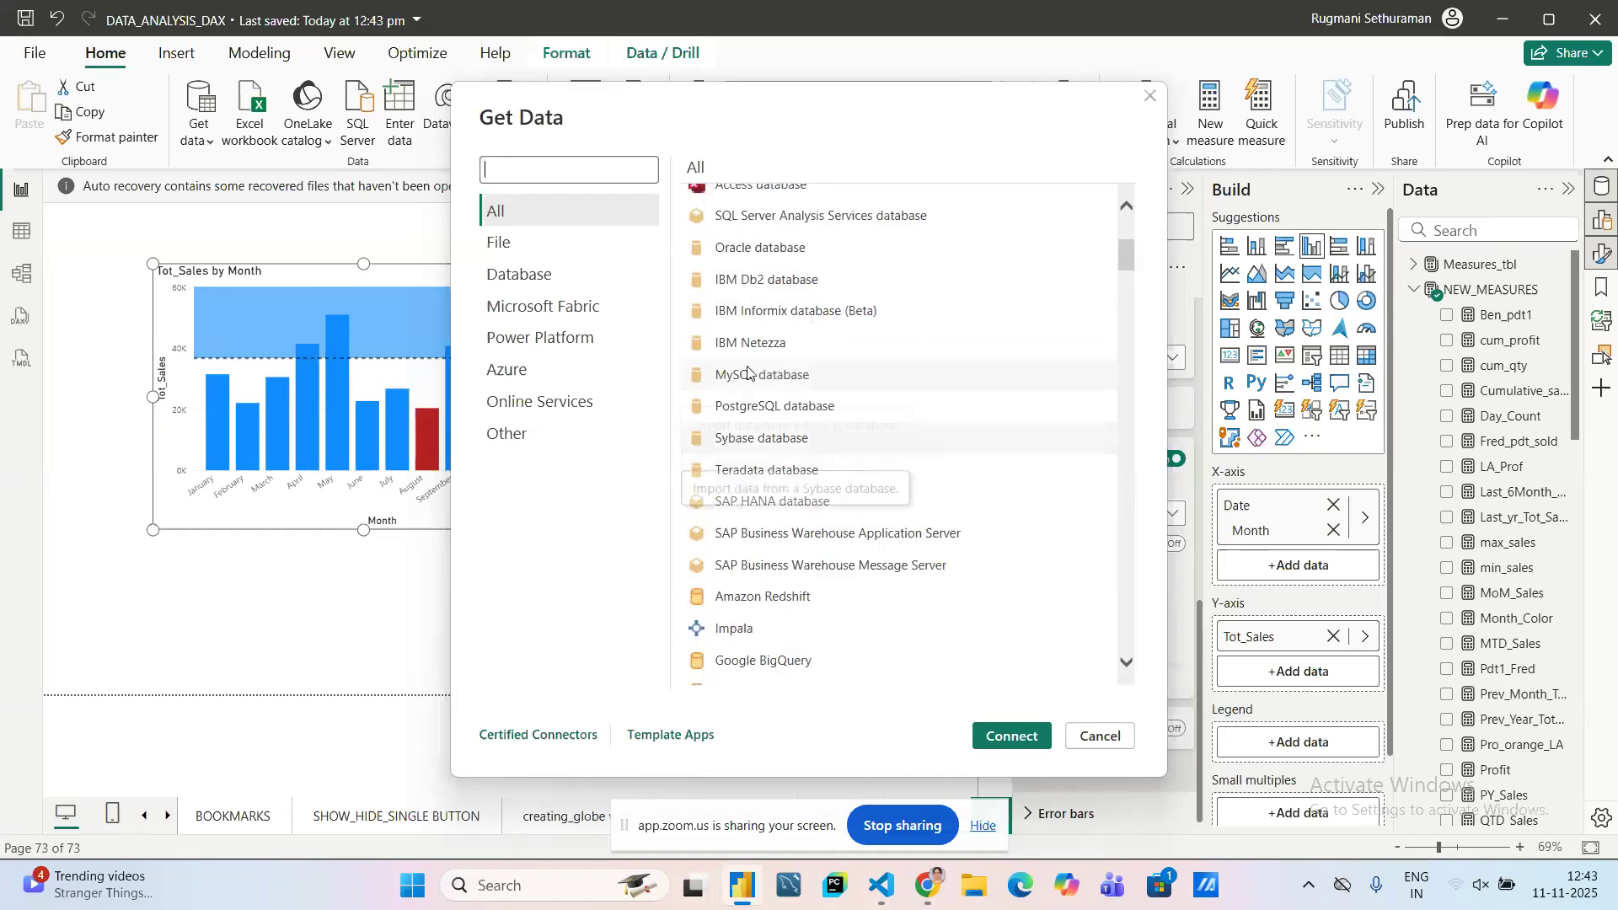
pyautogui.click(748, 374)
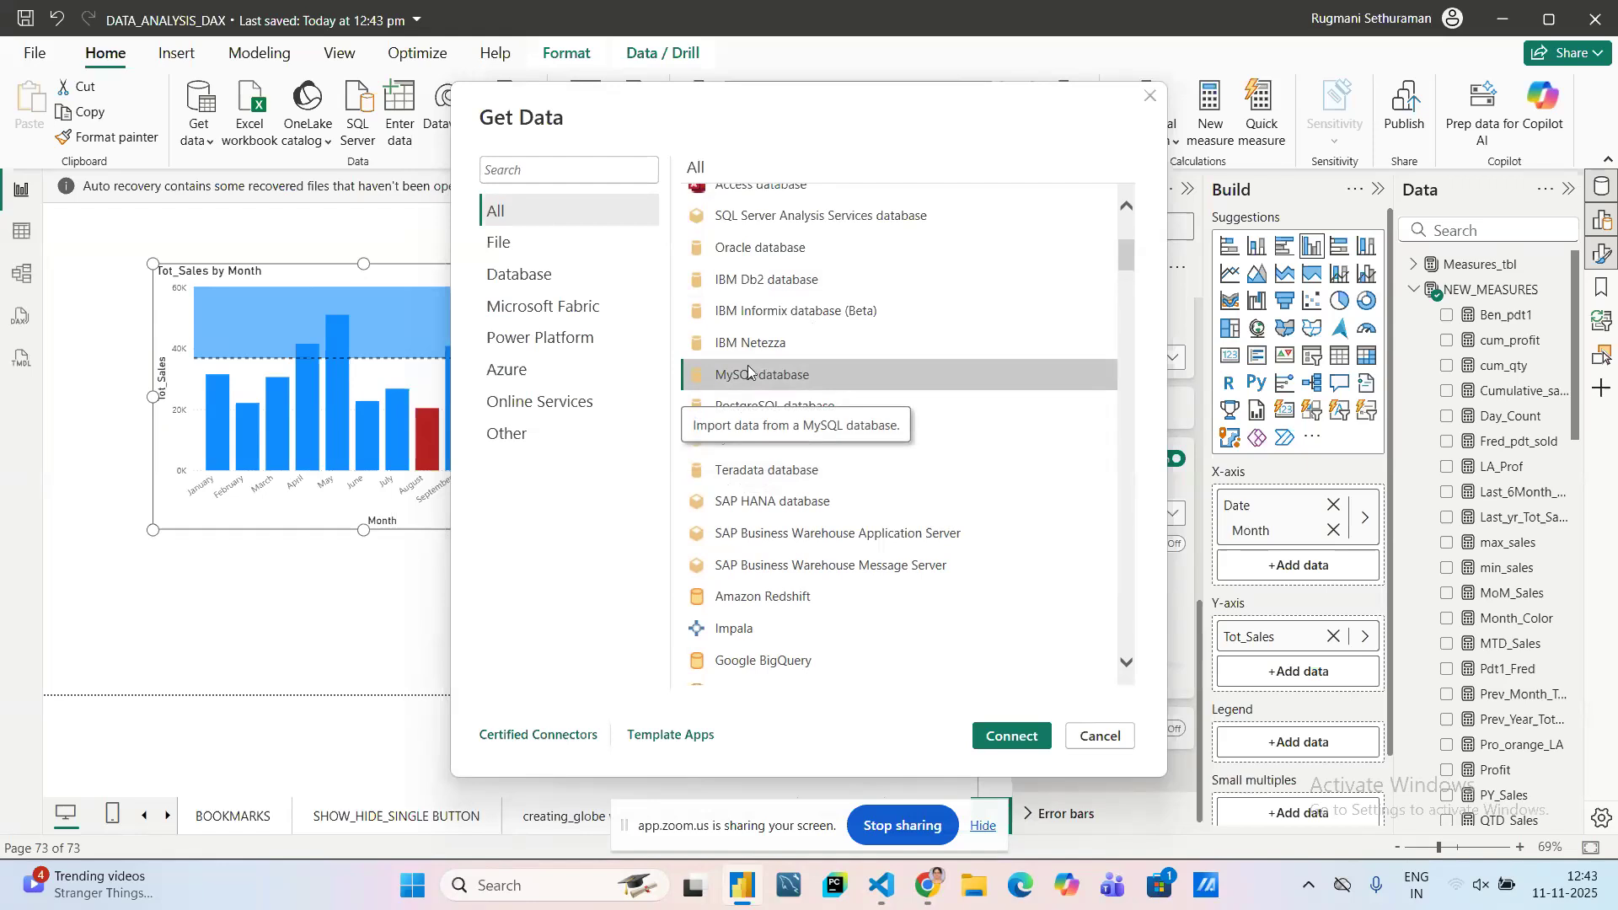
pyautogui.click(1003, 737)
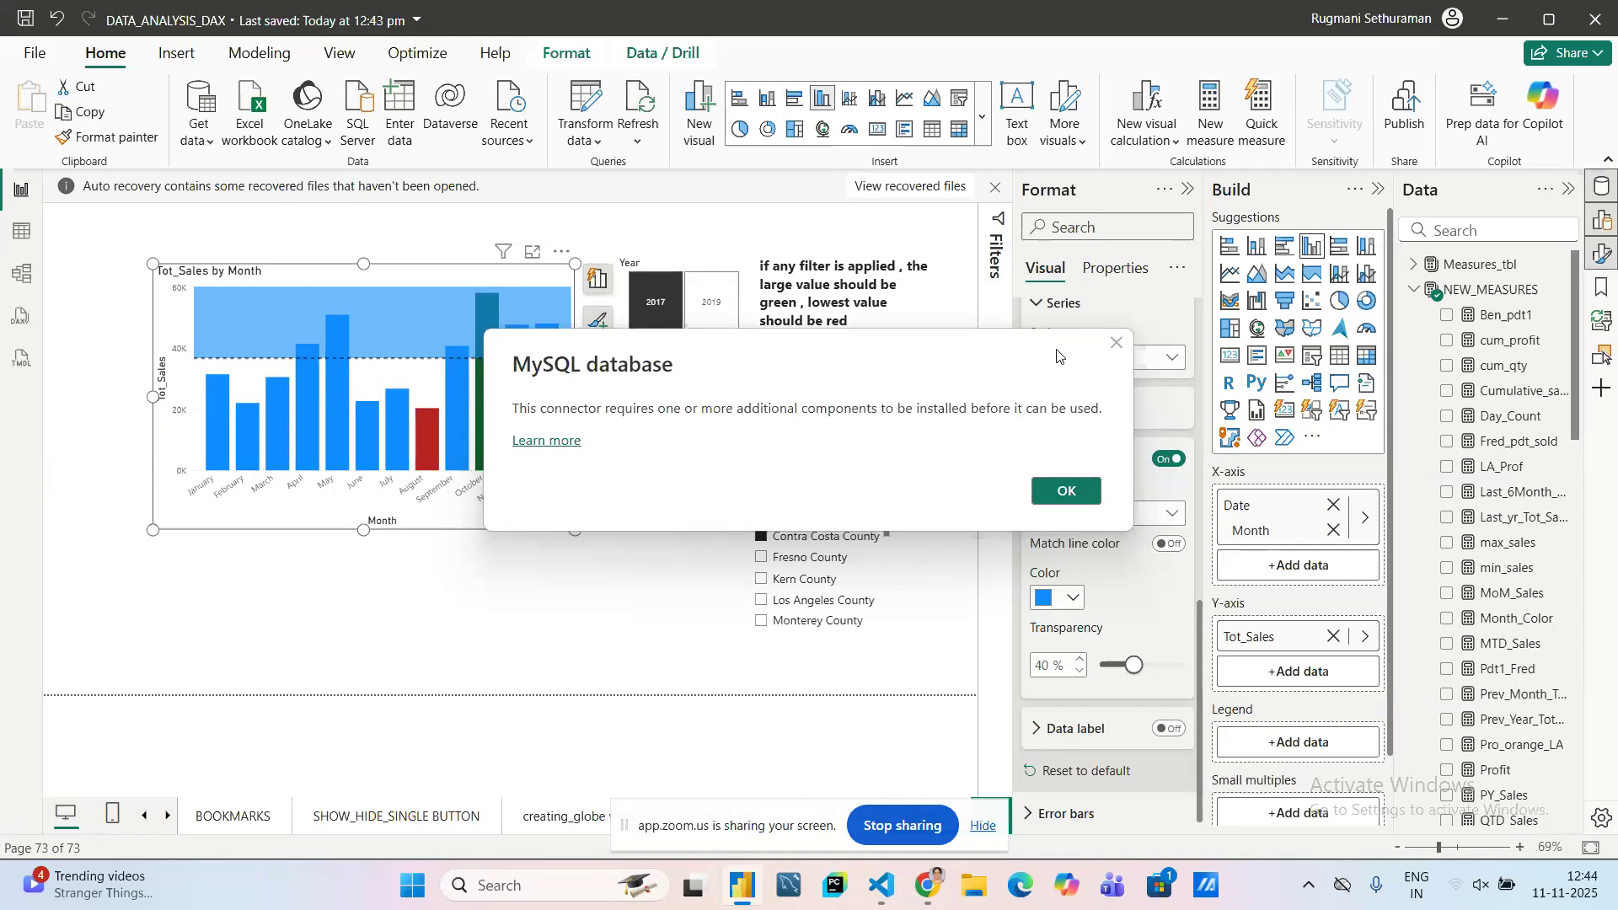
# - Follow the connector's help link and download the Windows MSI installer of MySQL Connector/NET 9.5.0 without logging in
pyautogui.click(549, 442)
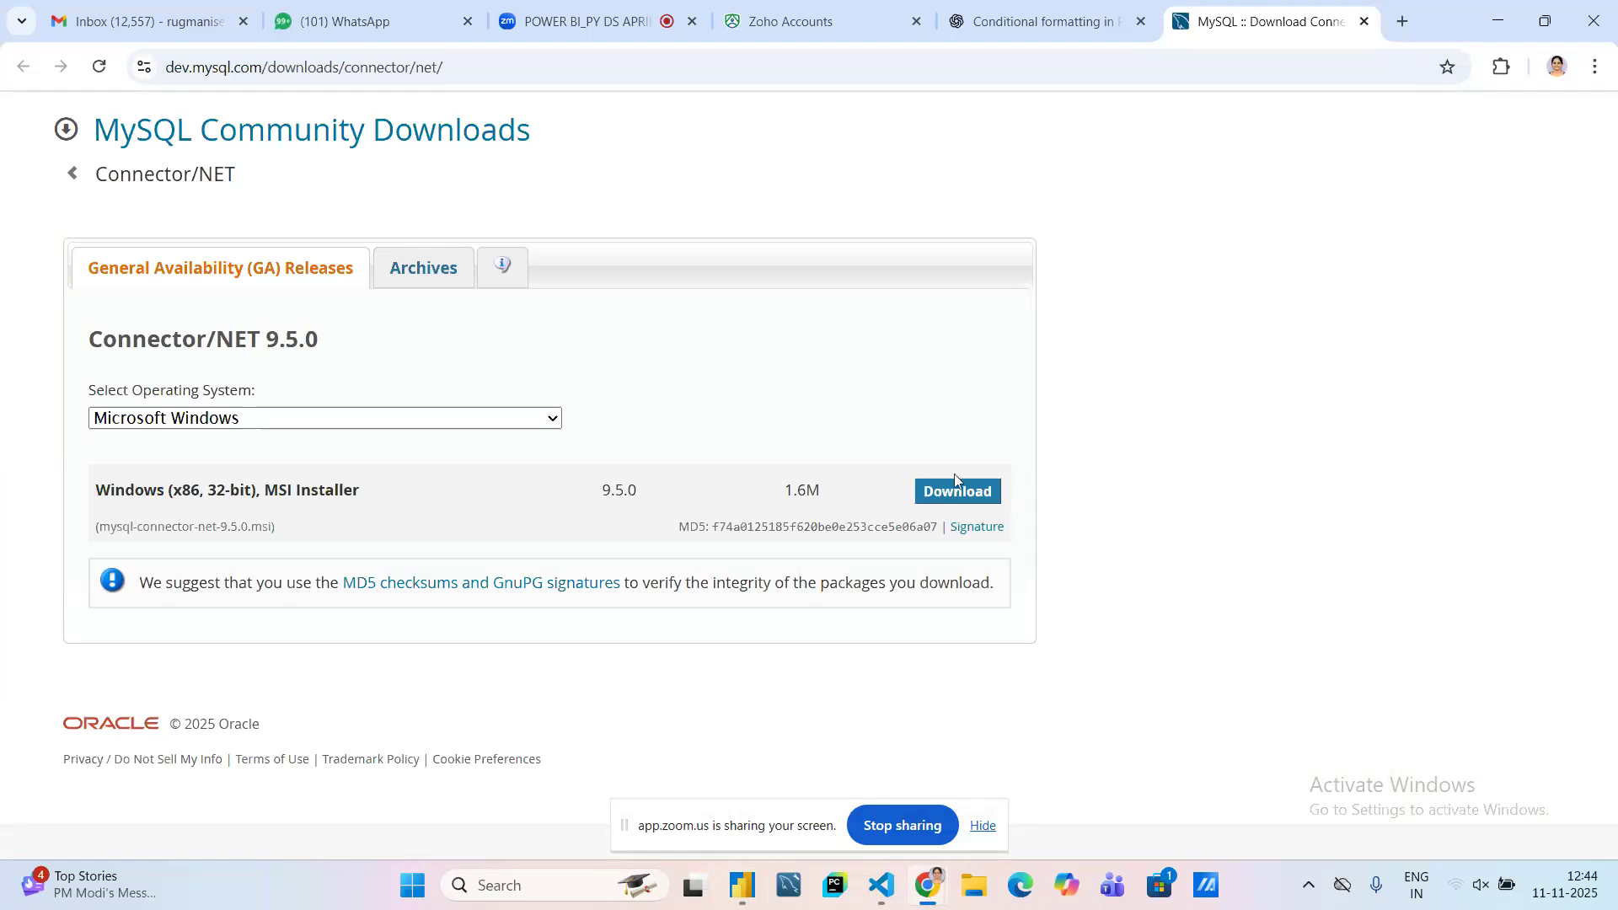
pyautogui.click(961, 494)
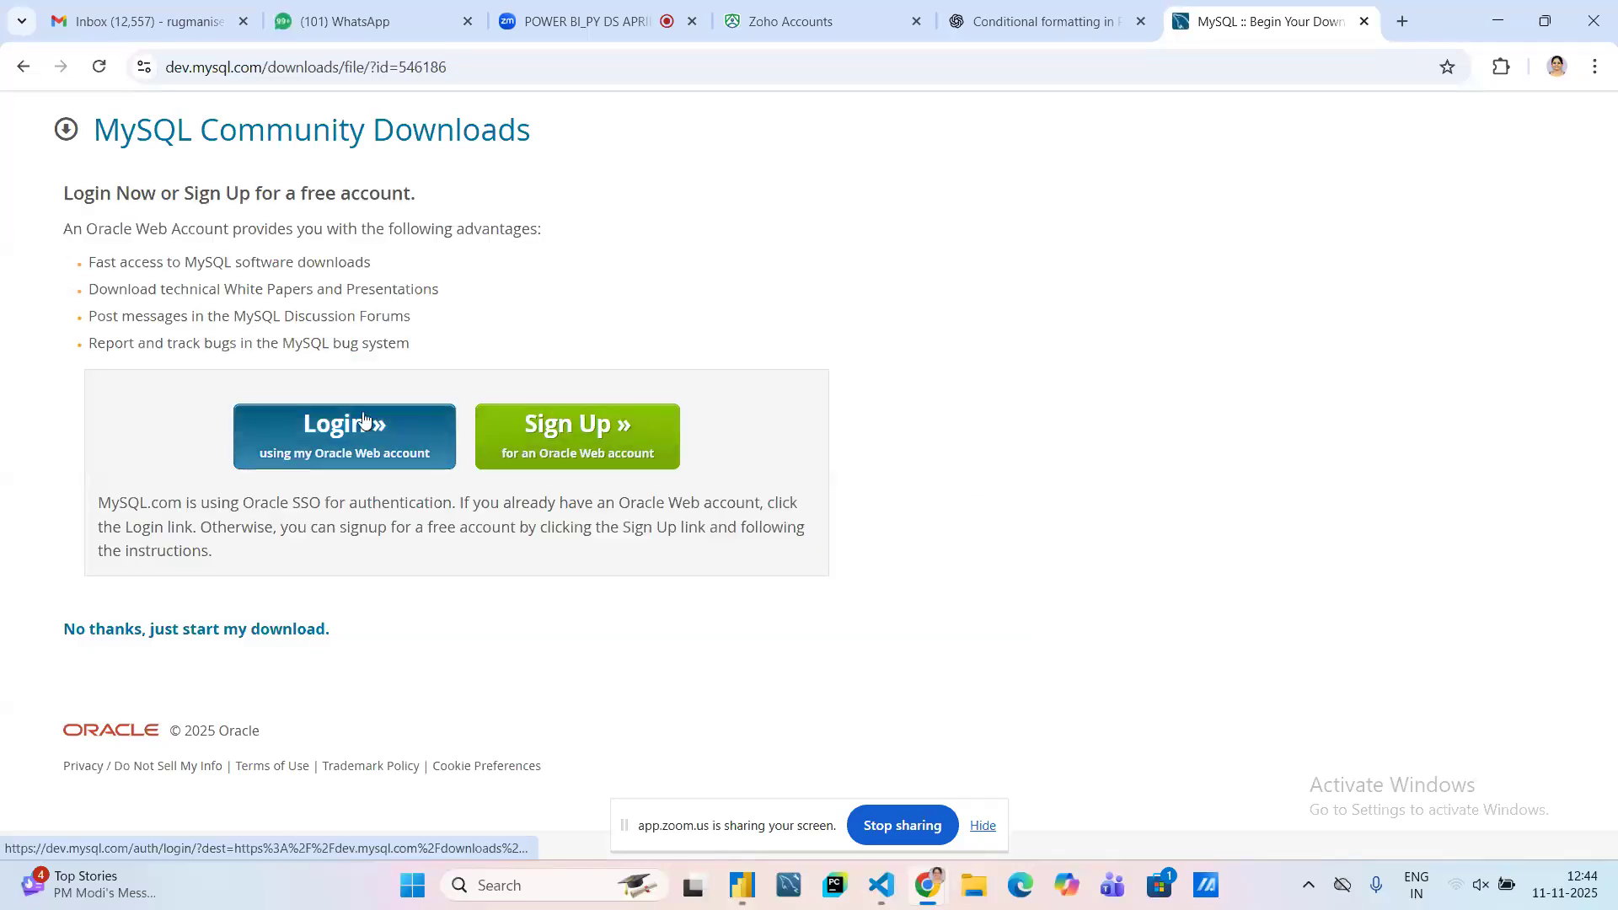
pyautogui.click(241, 631)
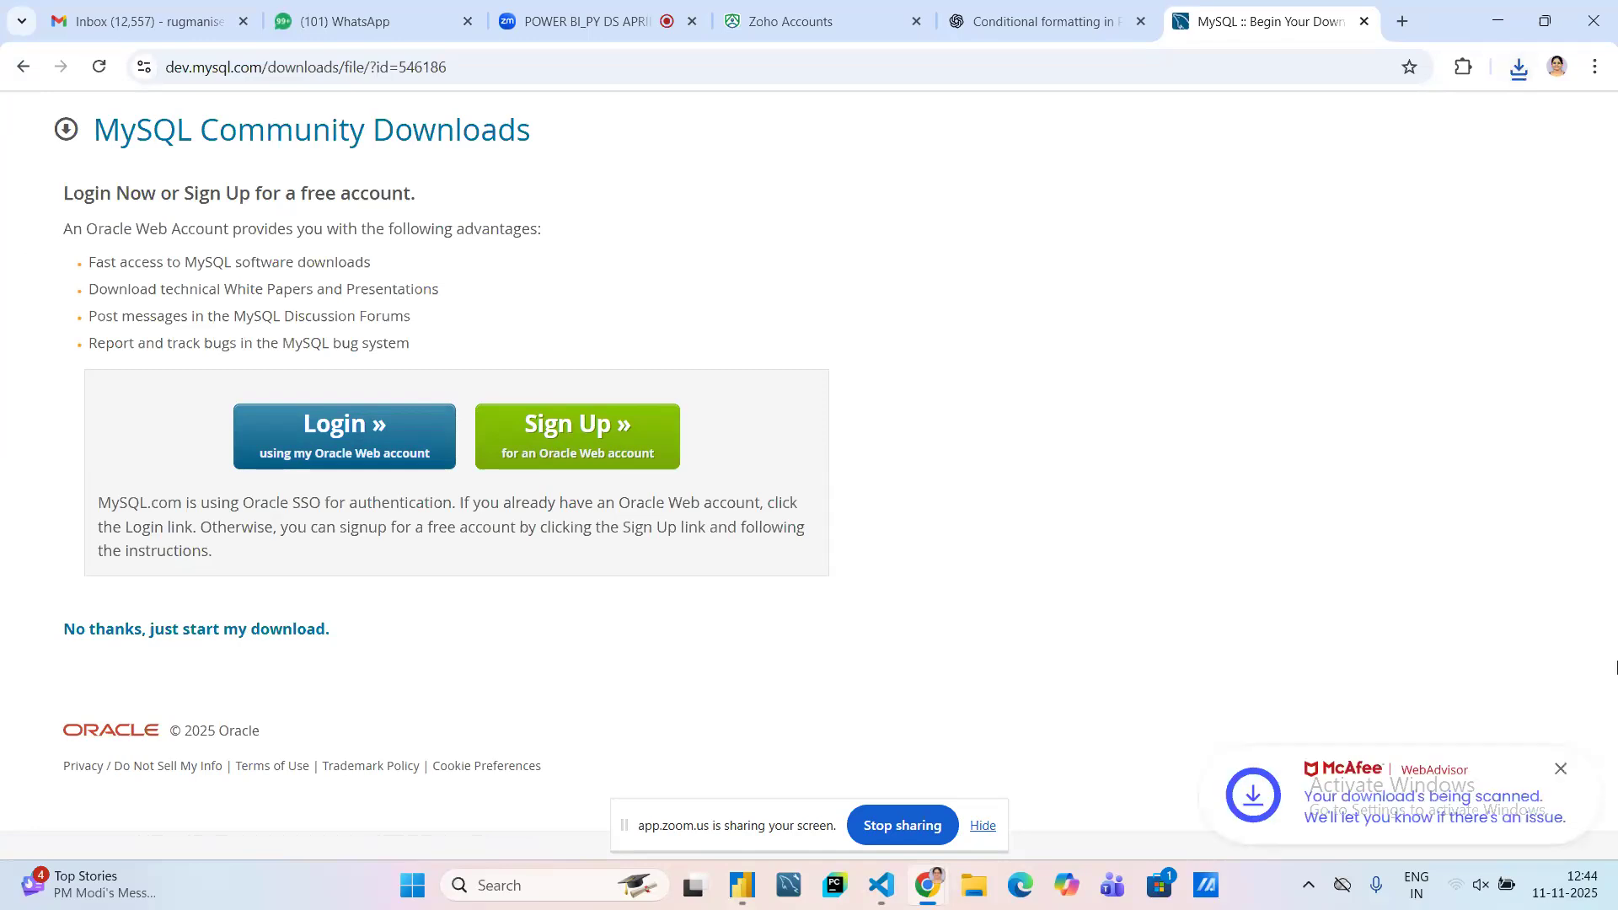
# - Run the downloaded mysql-connector-net-9.5.0 installer and install MySQL Connector/NET 9.5.0 in the default destination folder
pyautogui.click(1517, 68)
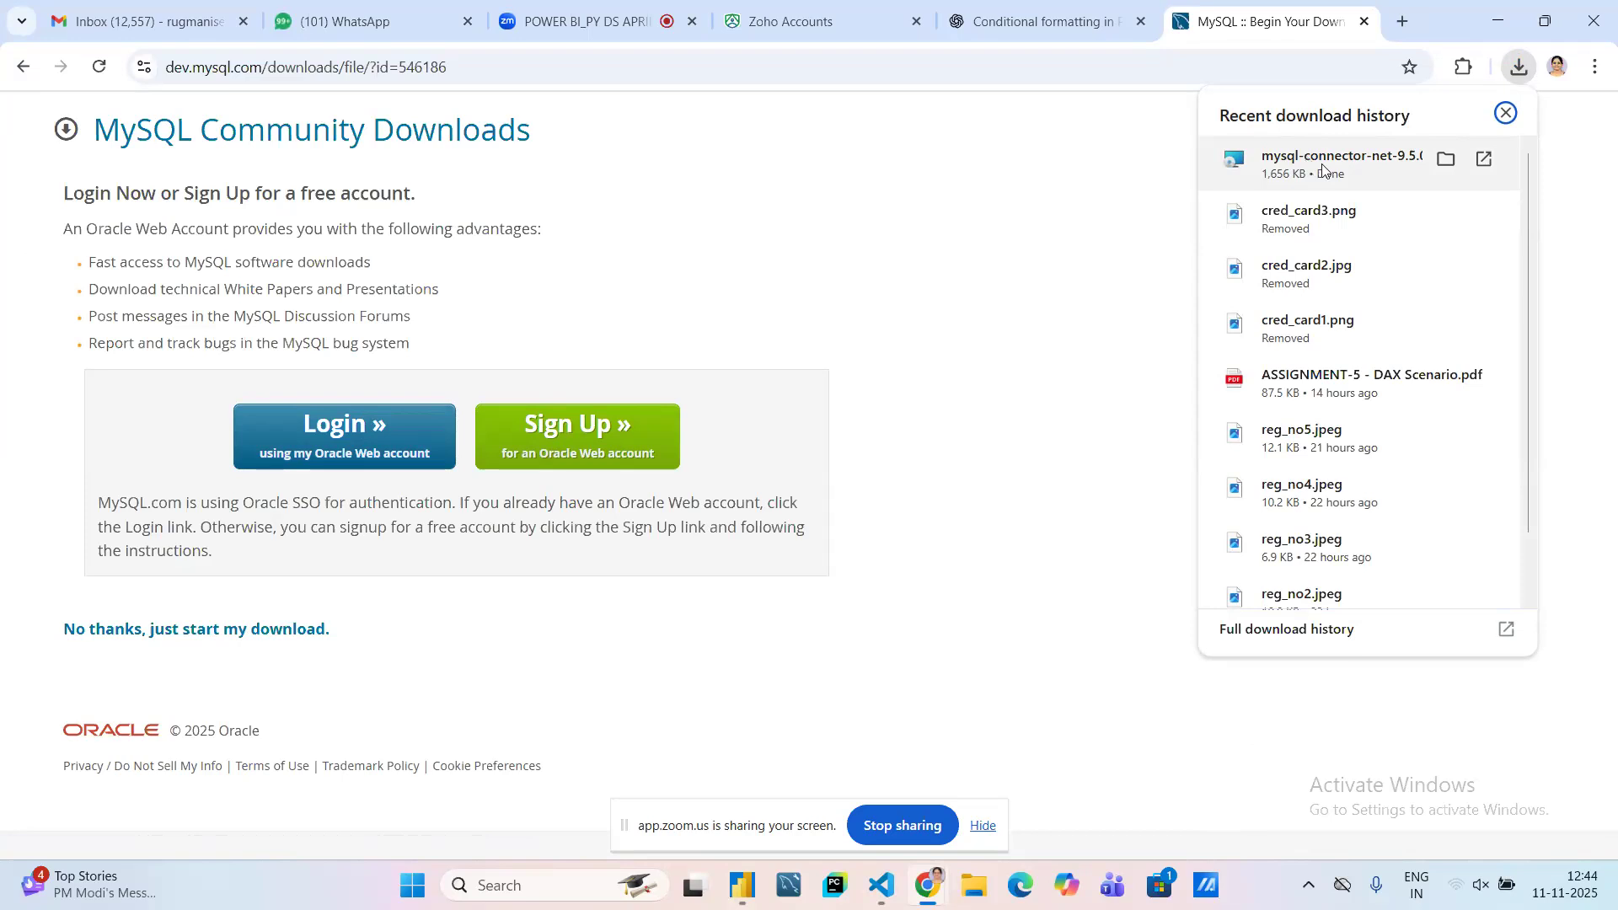
pyautogui.click(1324, 164)
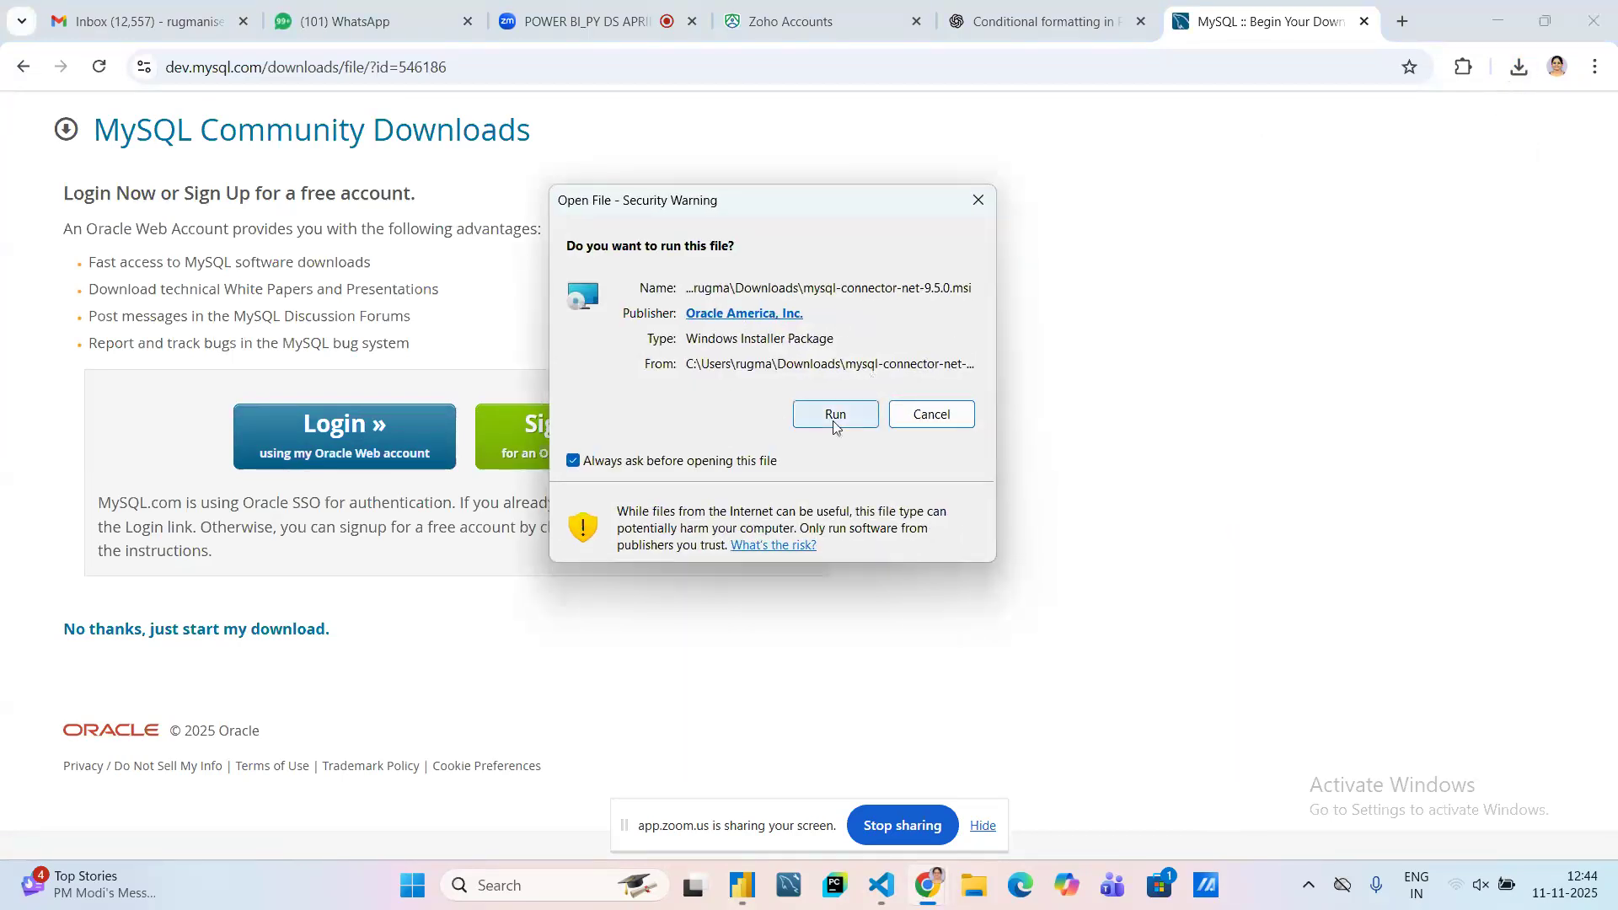
pyautogui.click(835, 418)
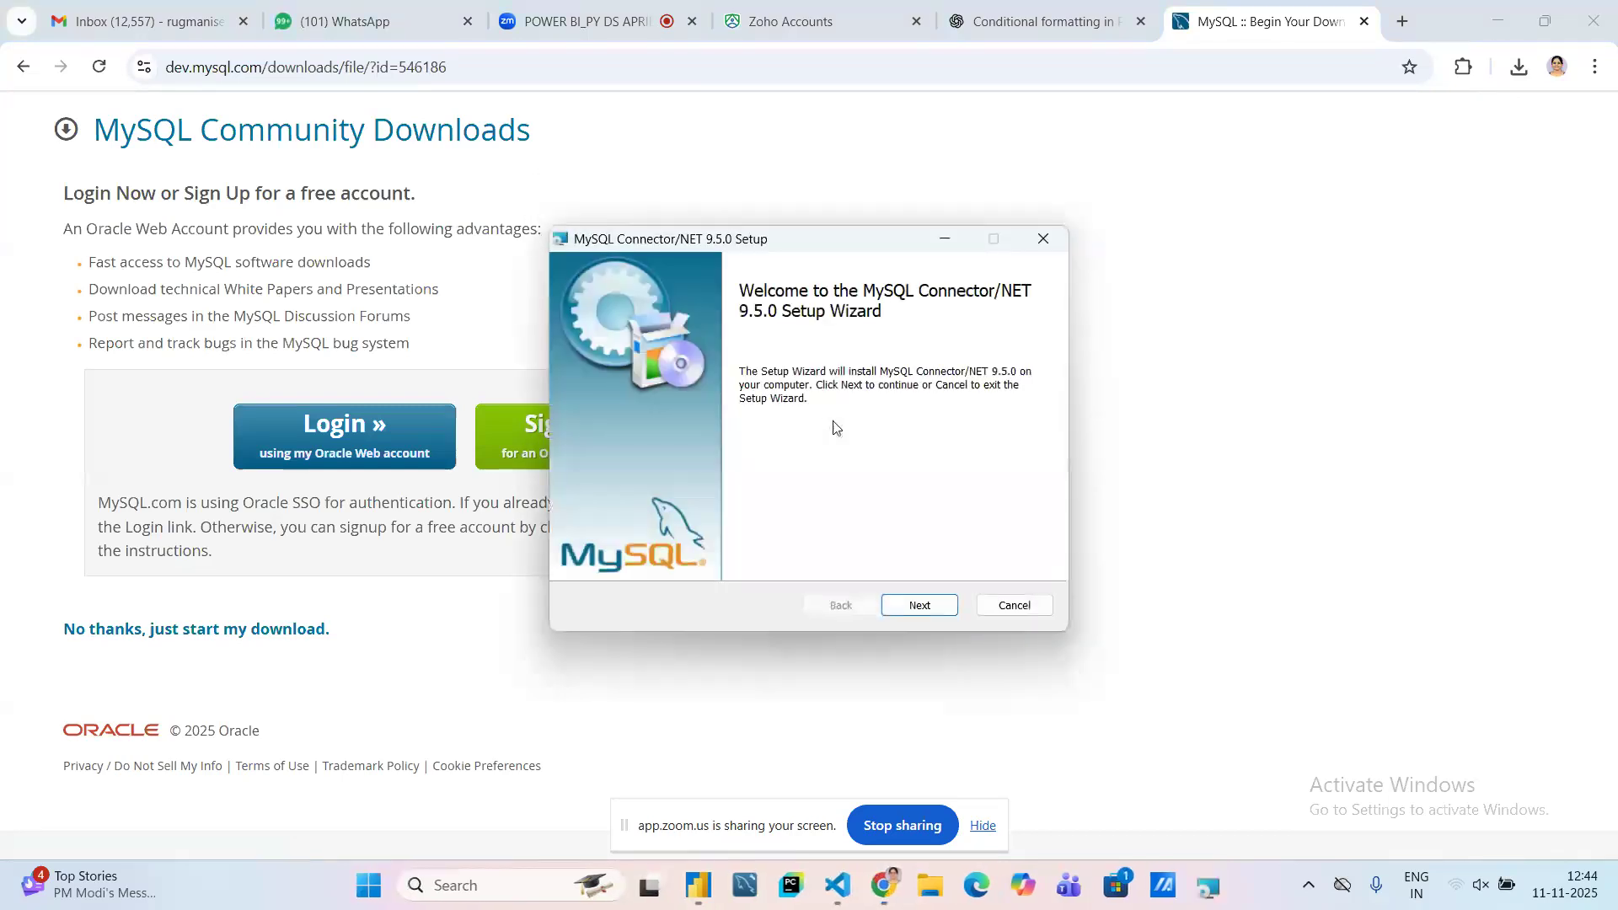
pyautogui.click(921, 605)
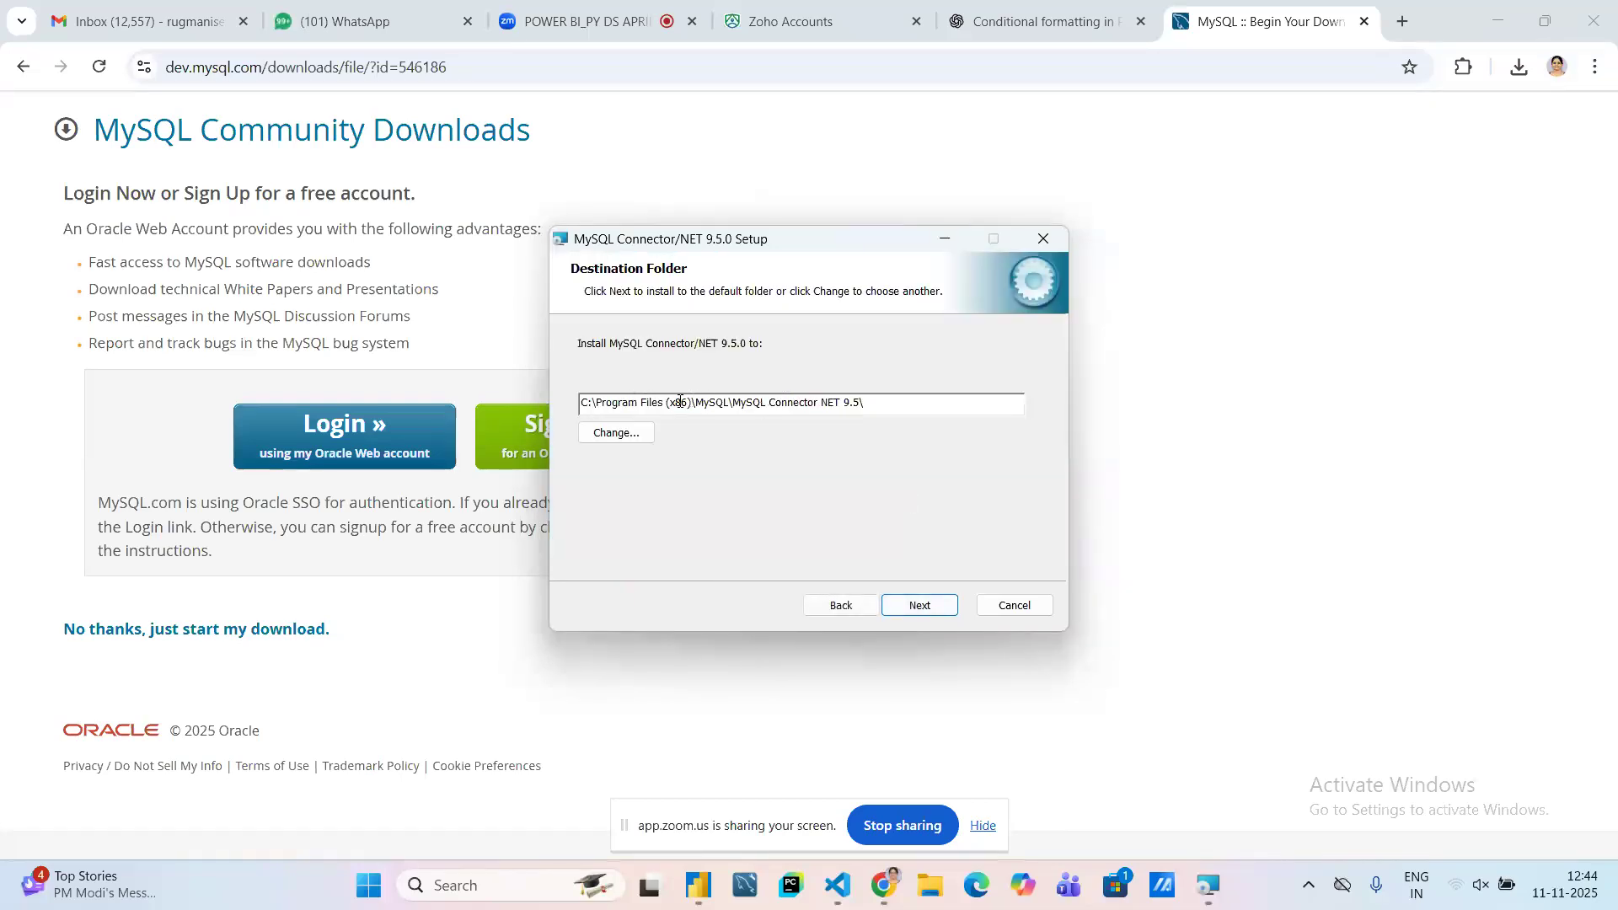
pyautogui.click(921, 606)
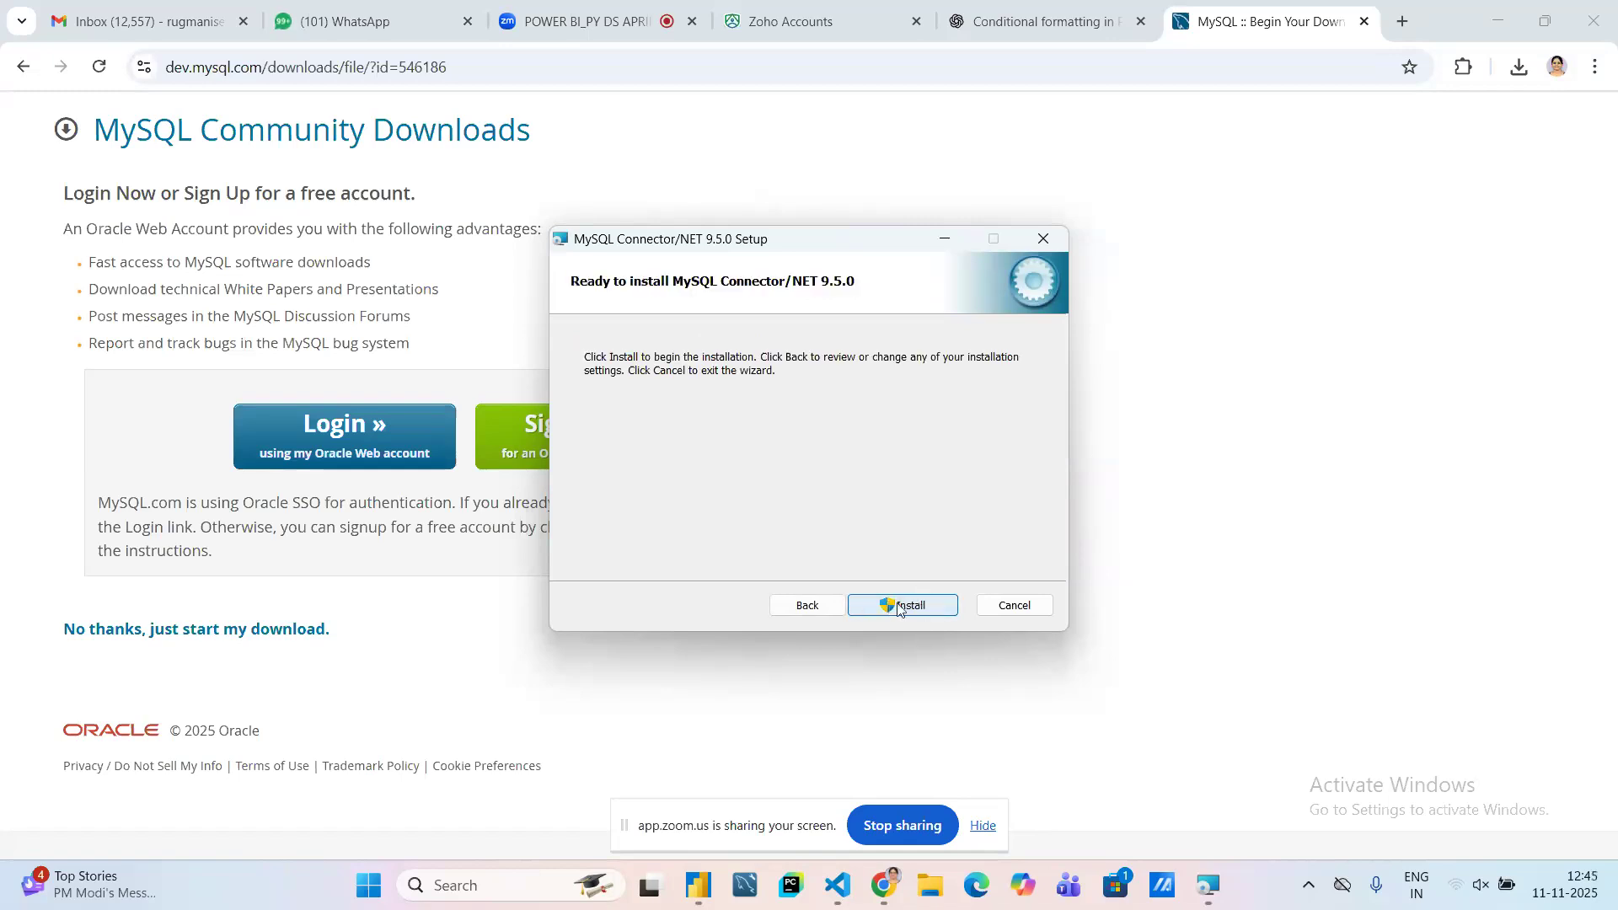
pyautogui.click(898, 606)
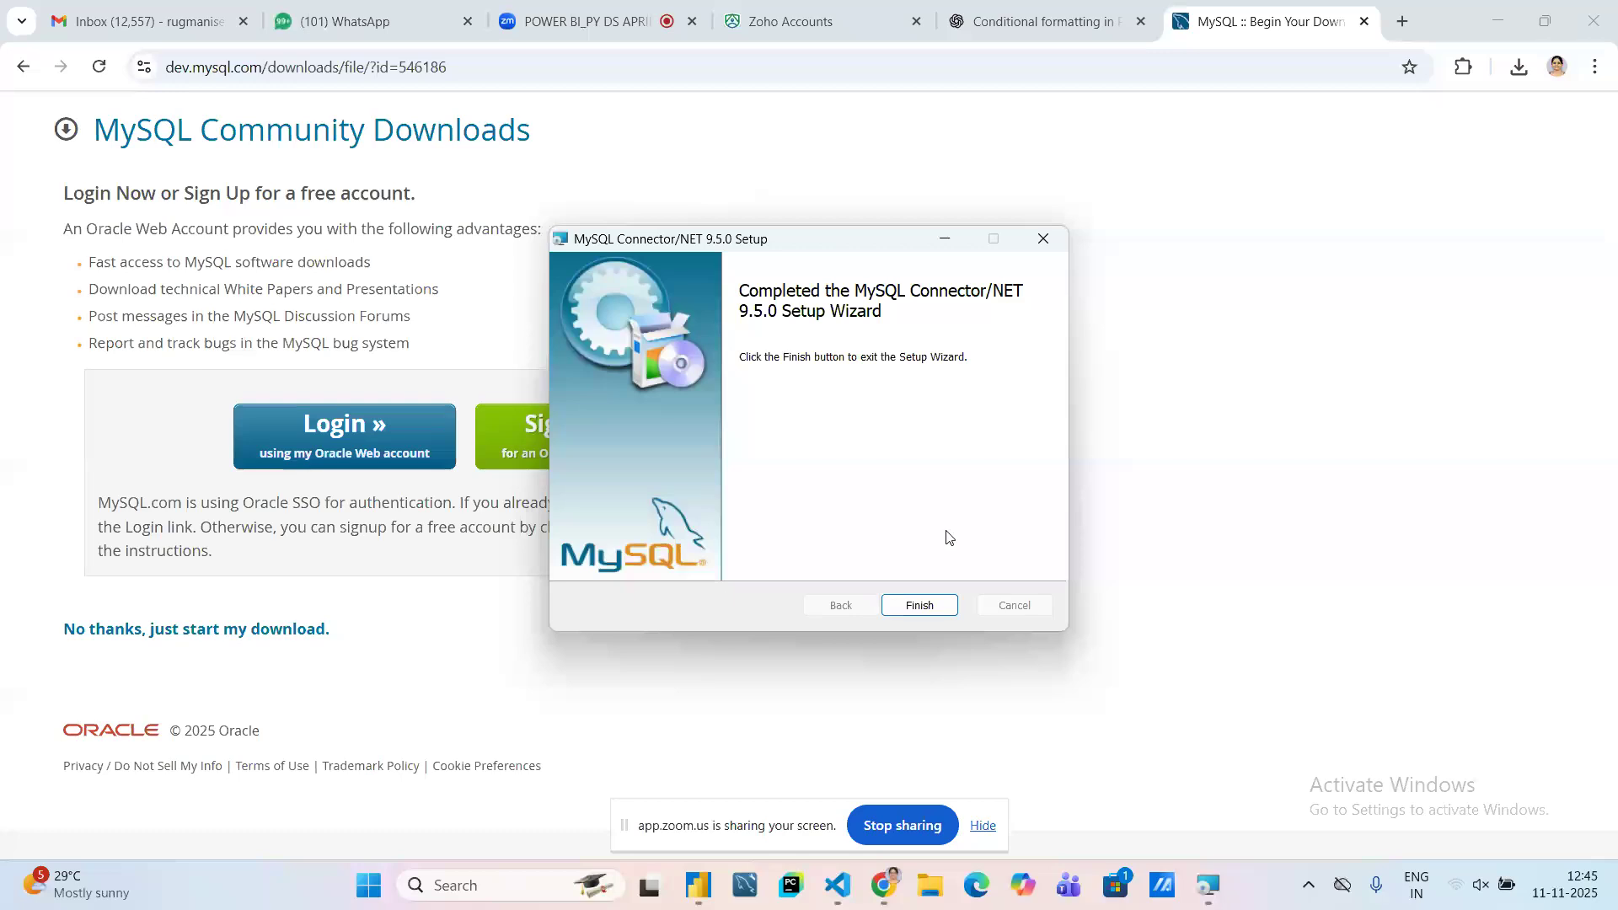
pyautogui.click(910, 614)
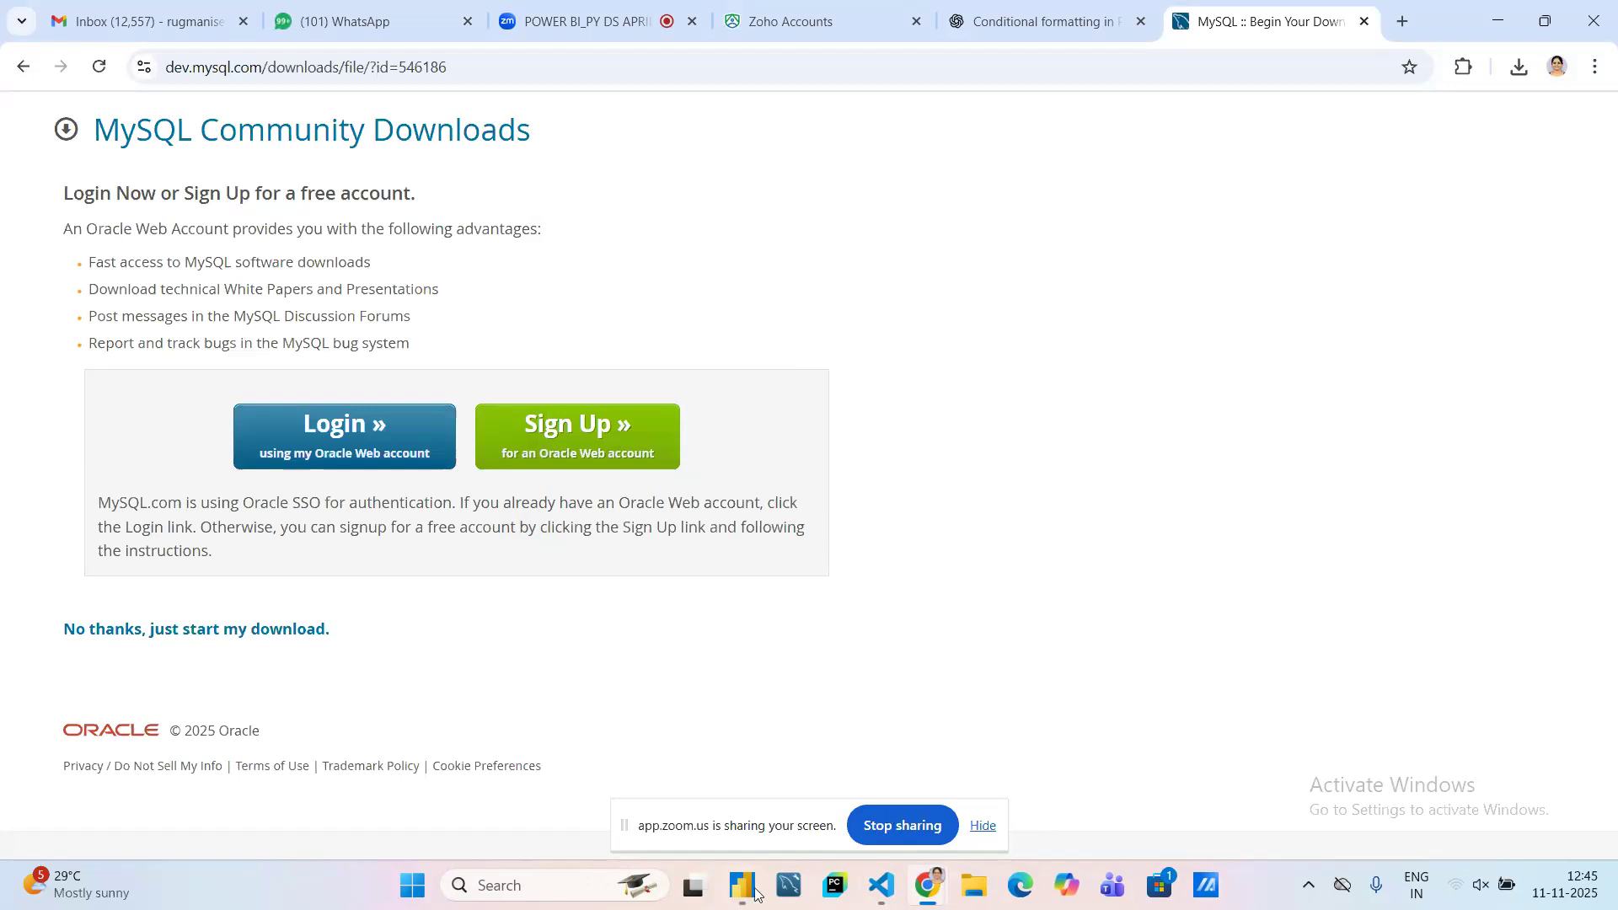
# - Switch back to Power BI Desktop, dismiss the MySQL connector message, and close the DATA_ANALYSIS_DAX report with its changes saved
pyautogui.moveTo(742, 885)
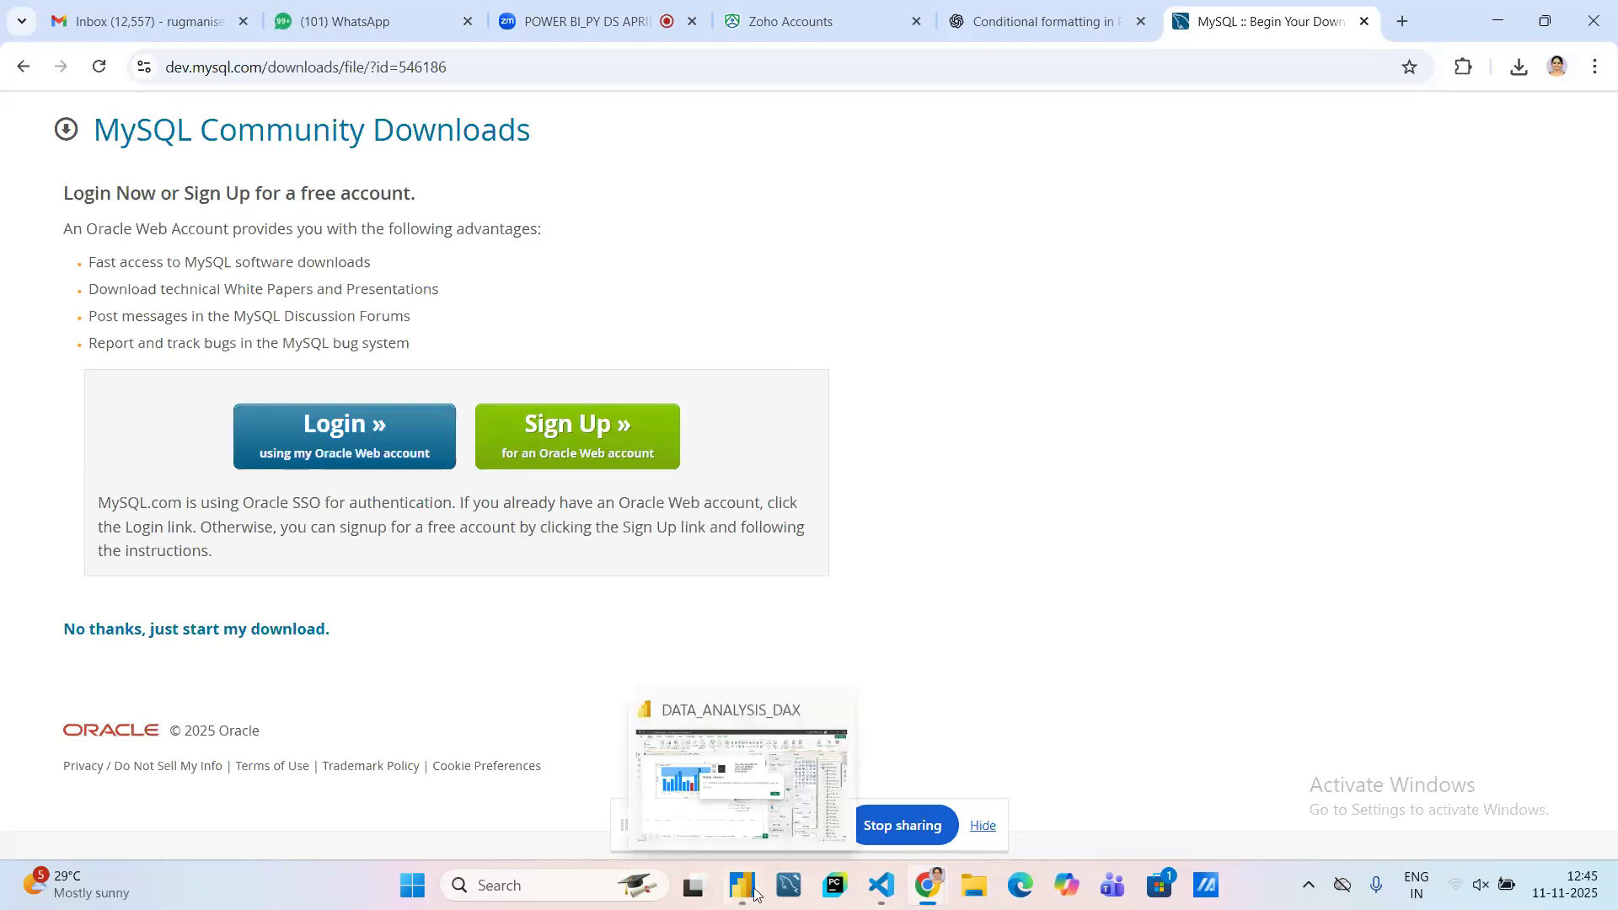
pyautogui.click(741, 815)
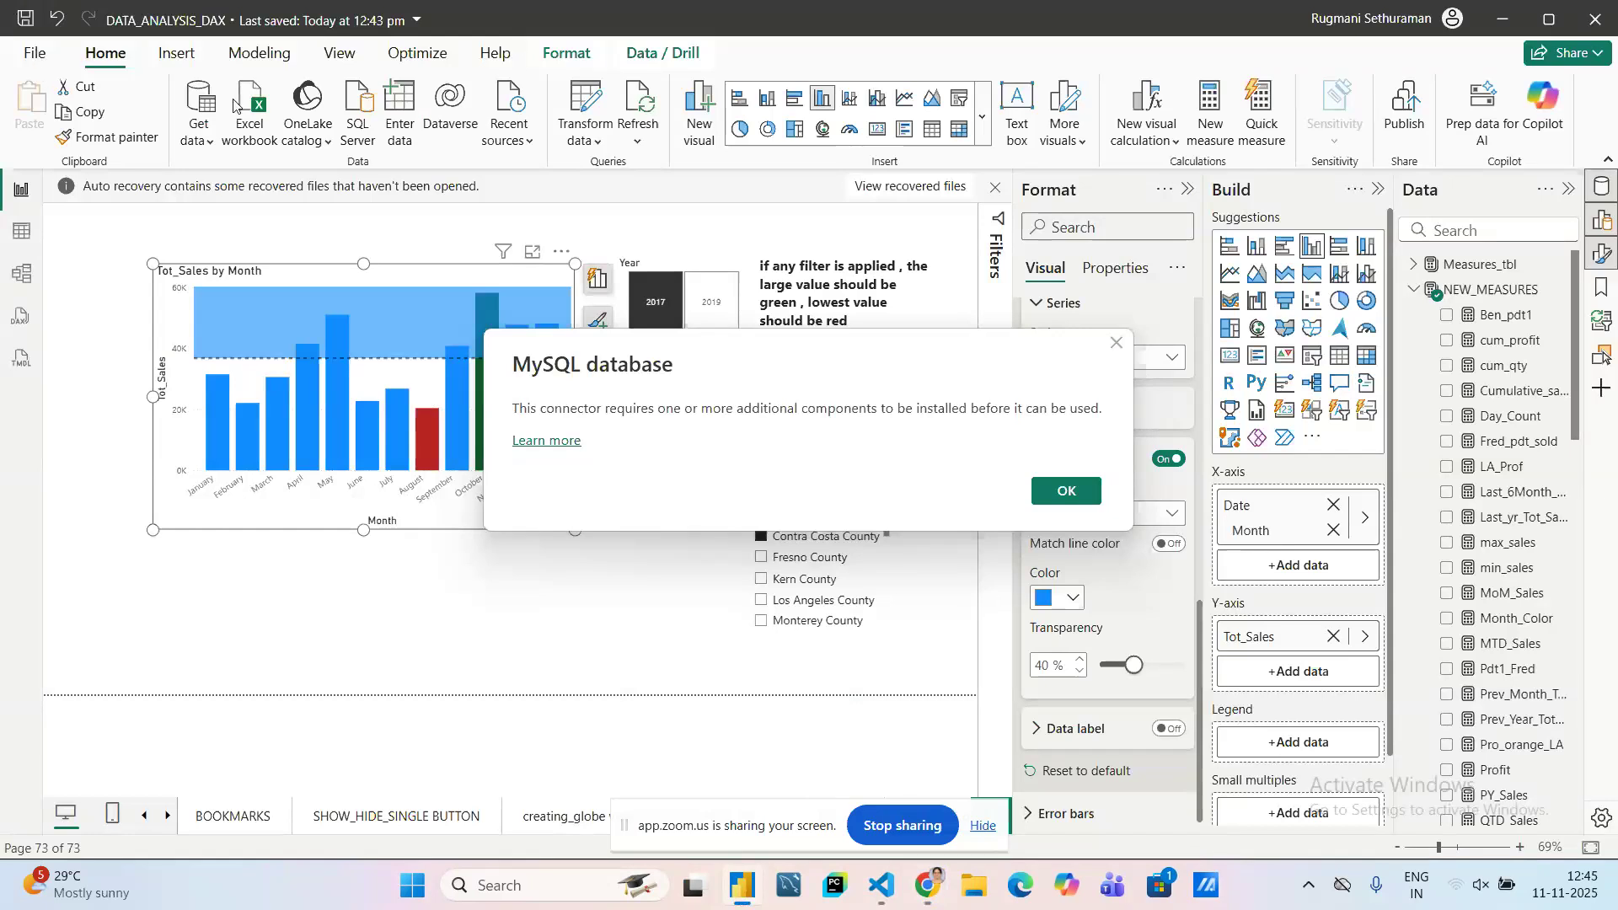
pyautogui.click(1117, 345)
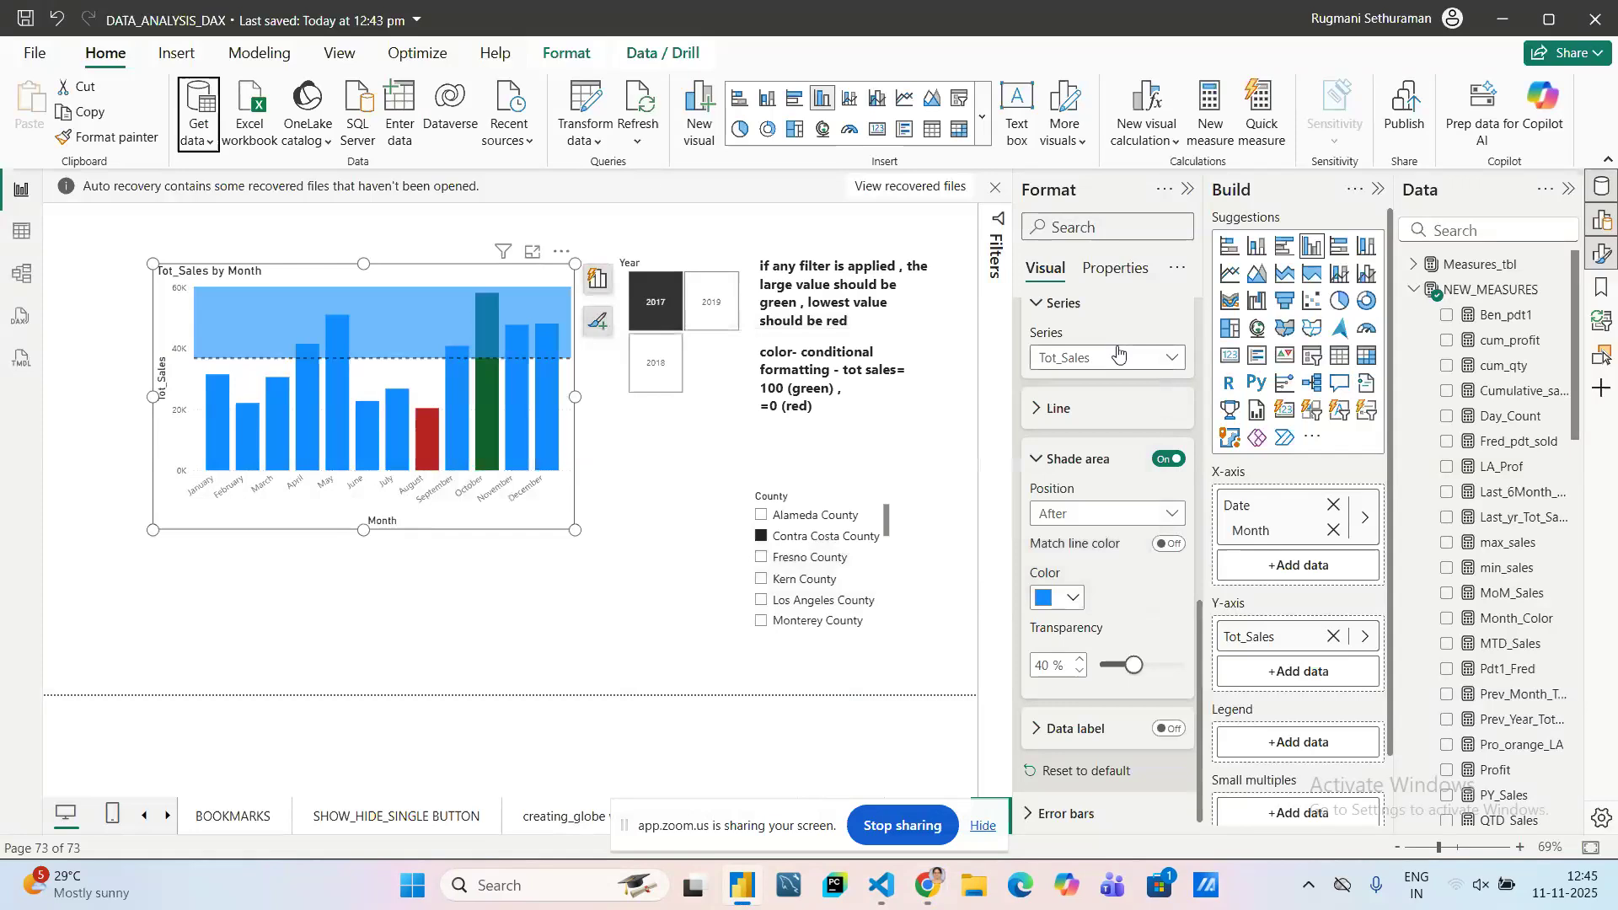
pyautogui.click(46, 50)
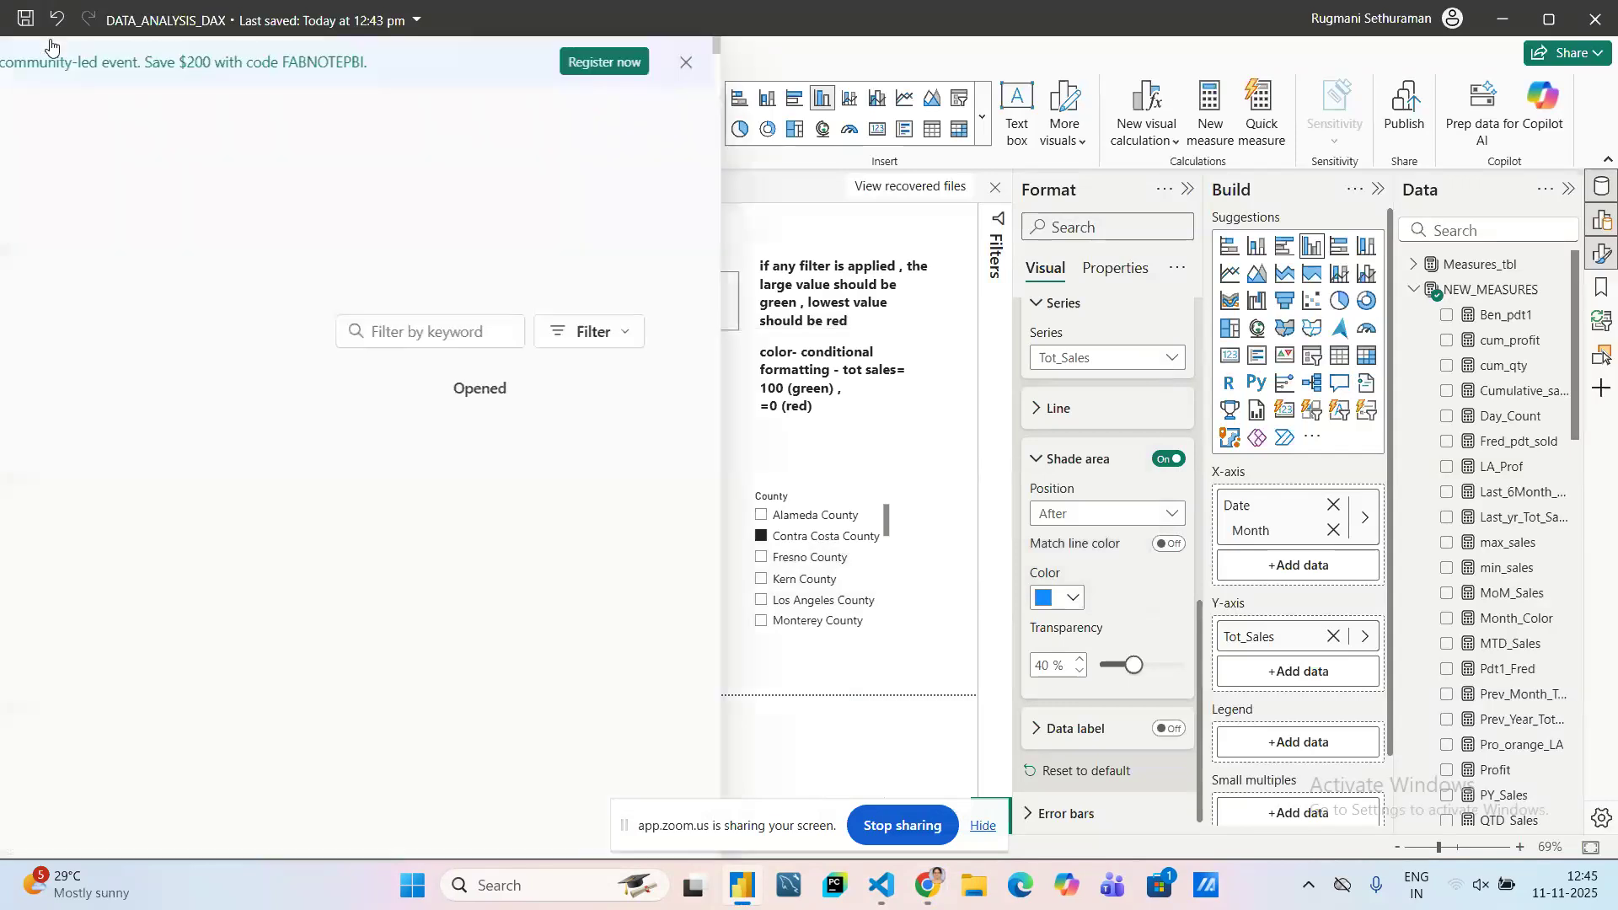
pyautogui.click(80, 212)
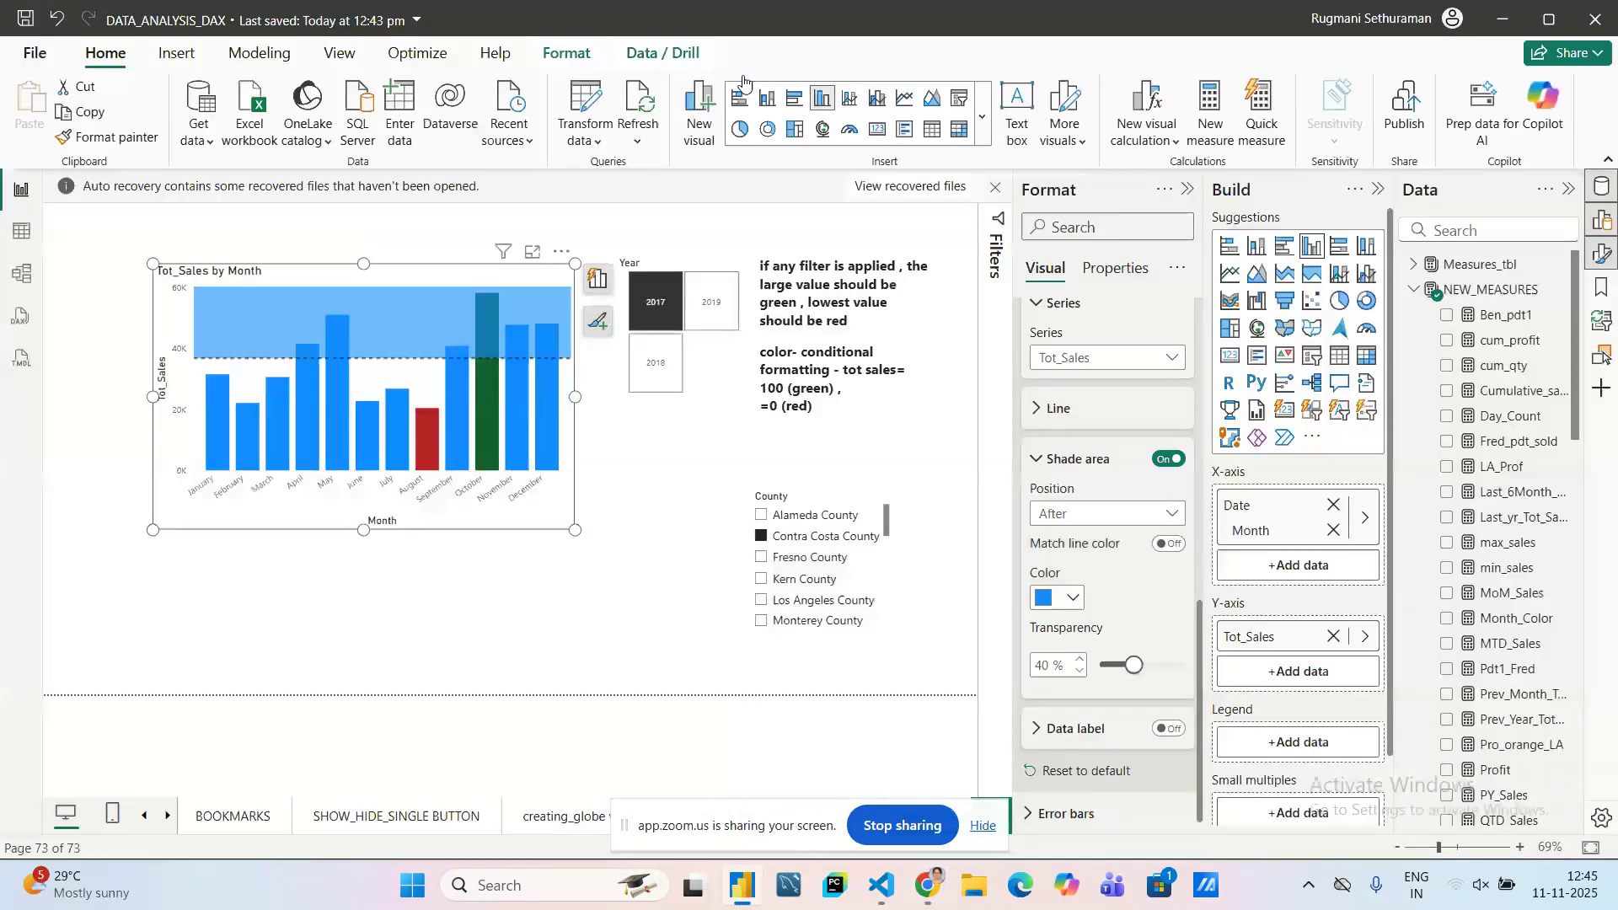
pyautogui.click(1599, 25)
pyautogui.click(729, 442)
pyautogui.click(921, 510)
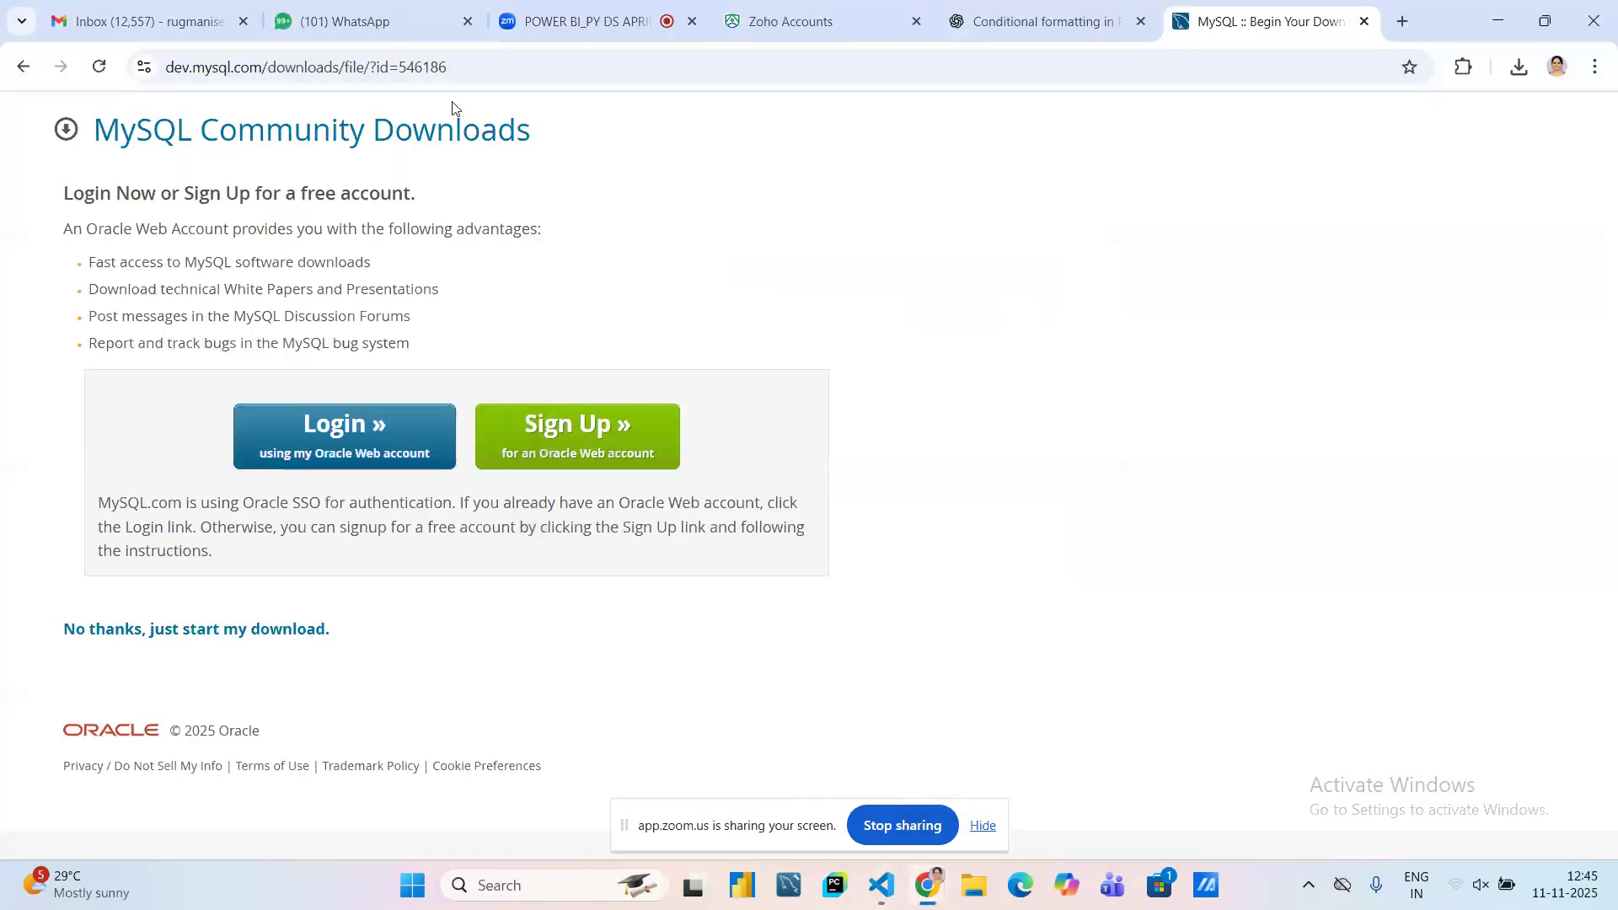
# - Relaunch Power BI Desktop, reopen the DATA_ANALYSIS_DAX report, and reconnect the computer to the Wi-Fi network
pyautogui.click(751, 893)
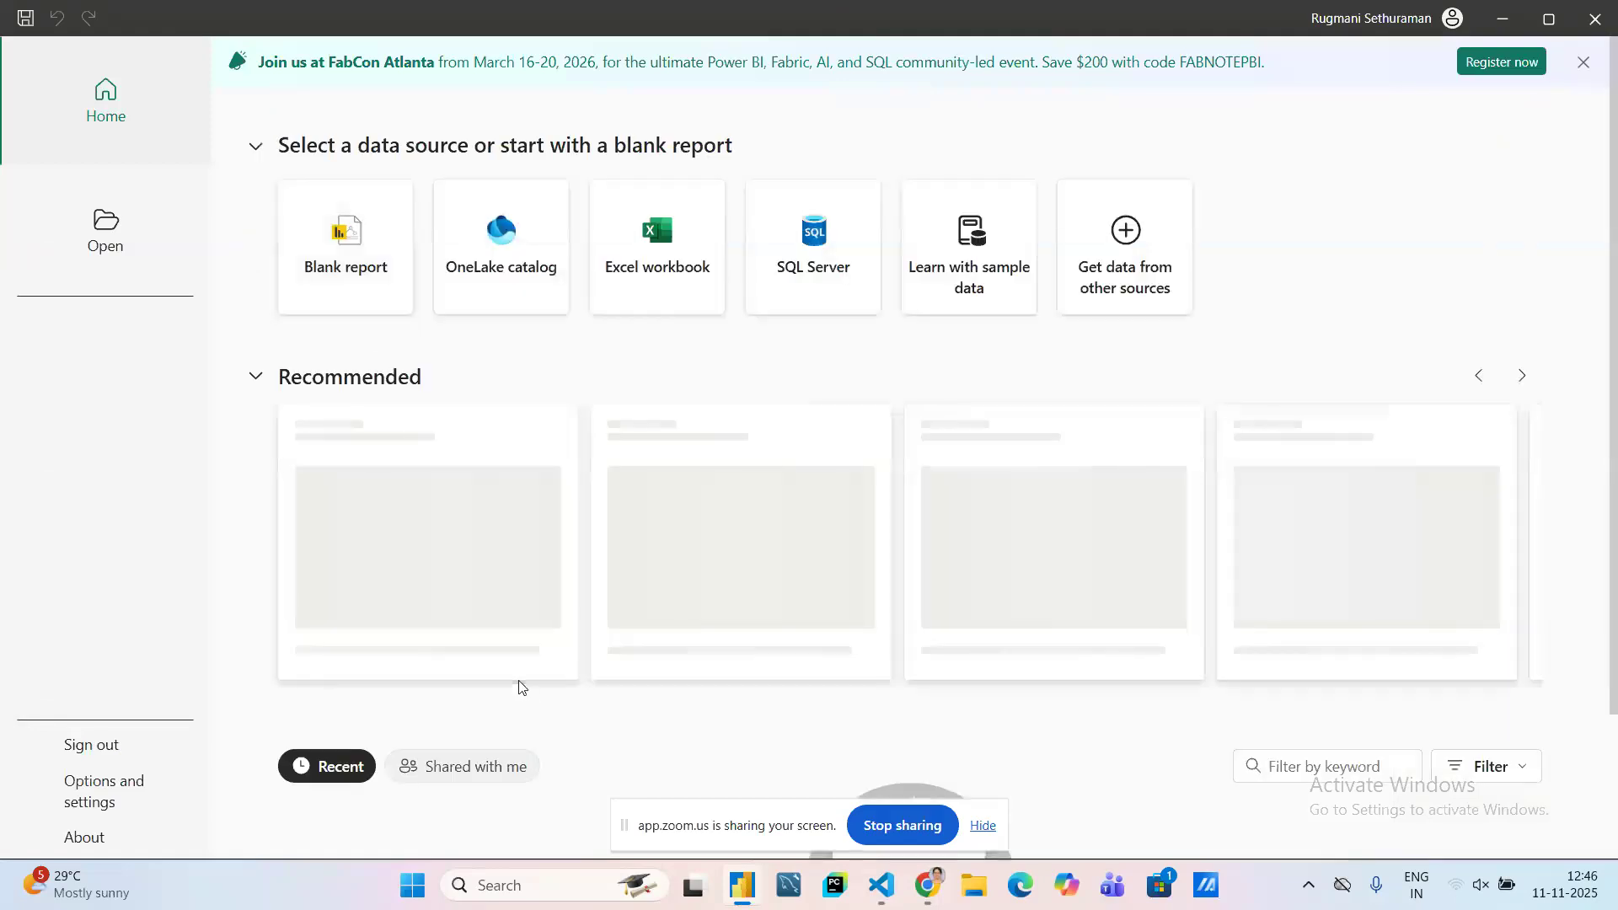
pyautogui.click(418, 568)
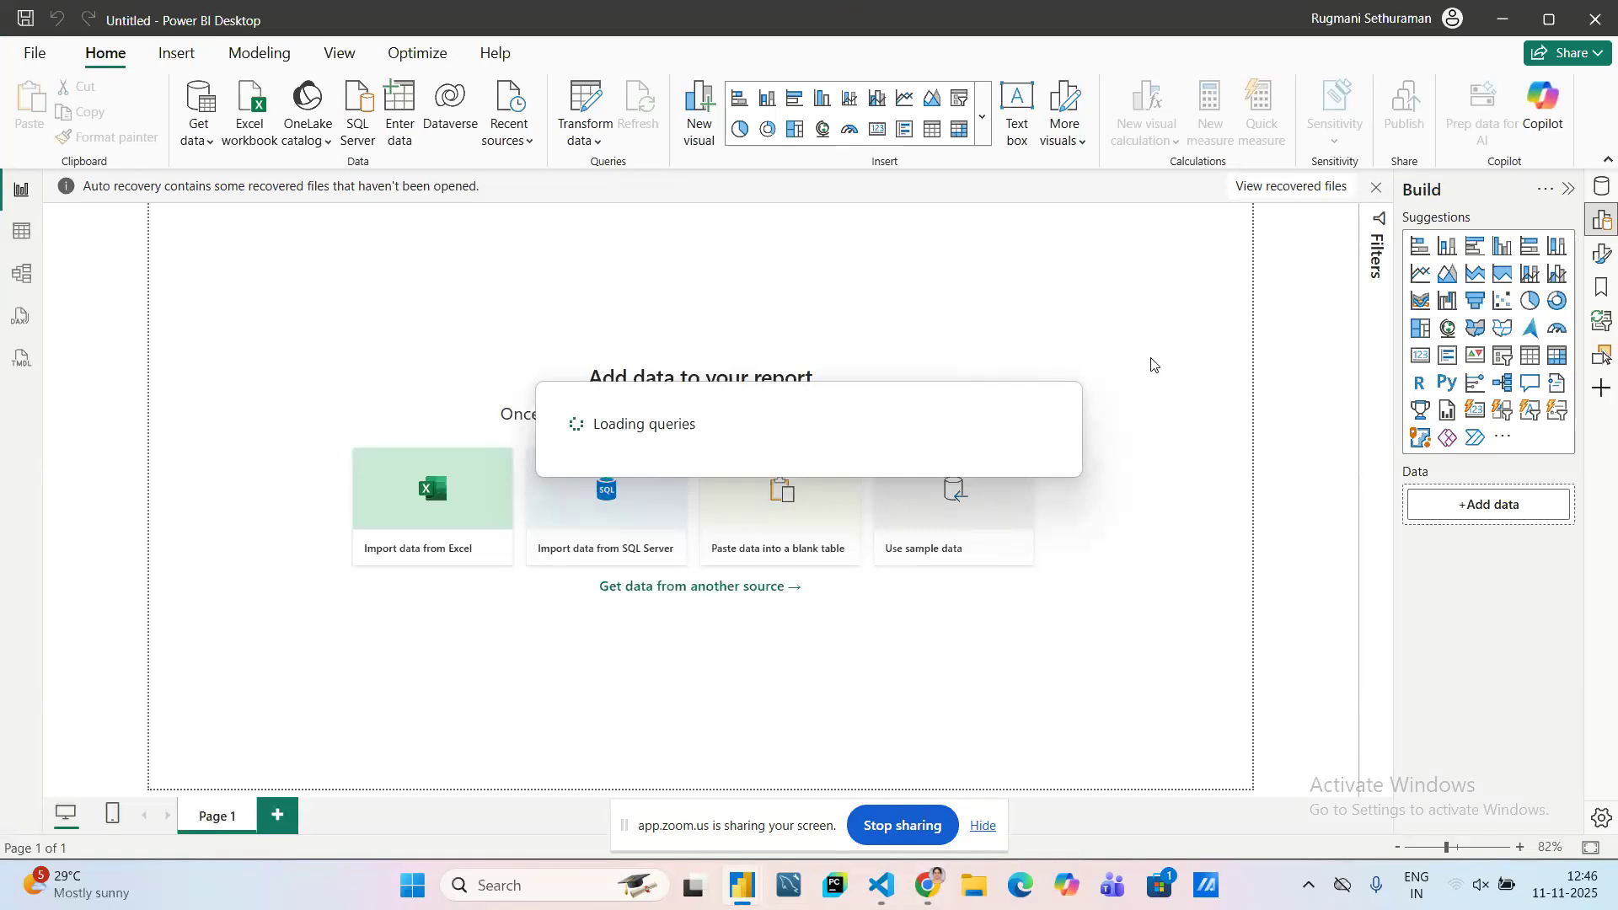
pyautogui.click(1456, 885)
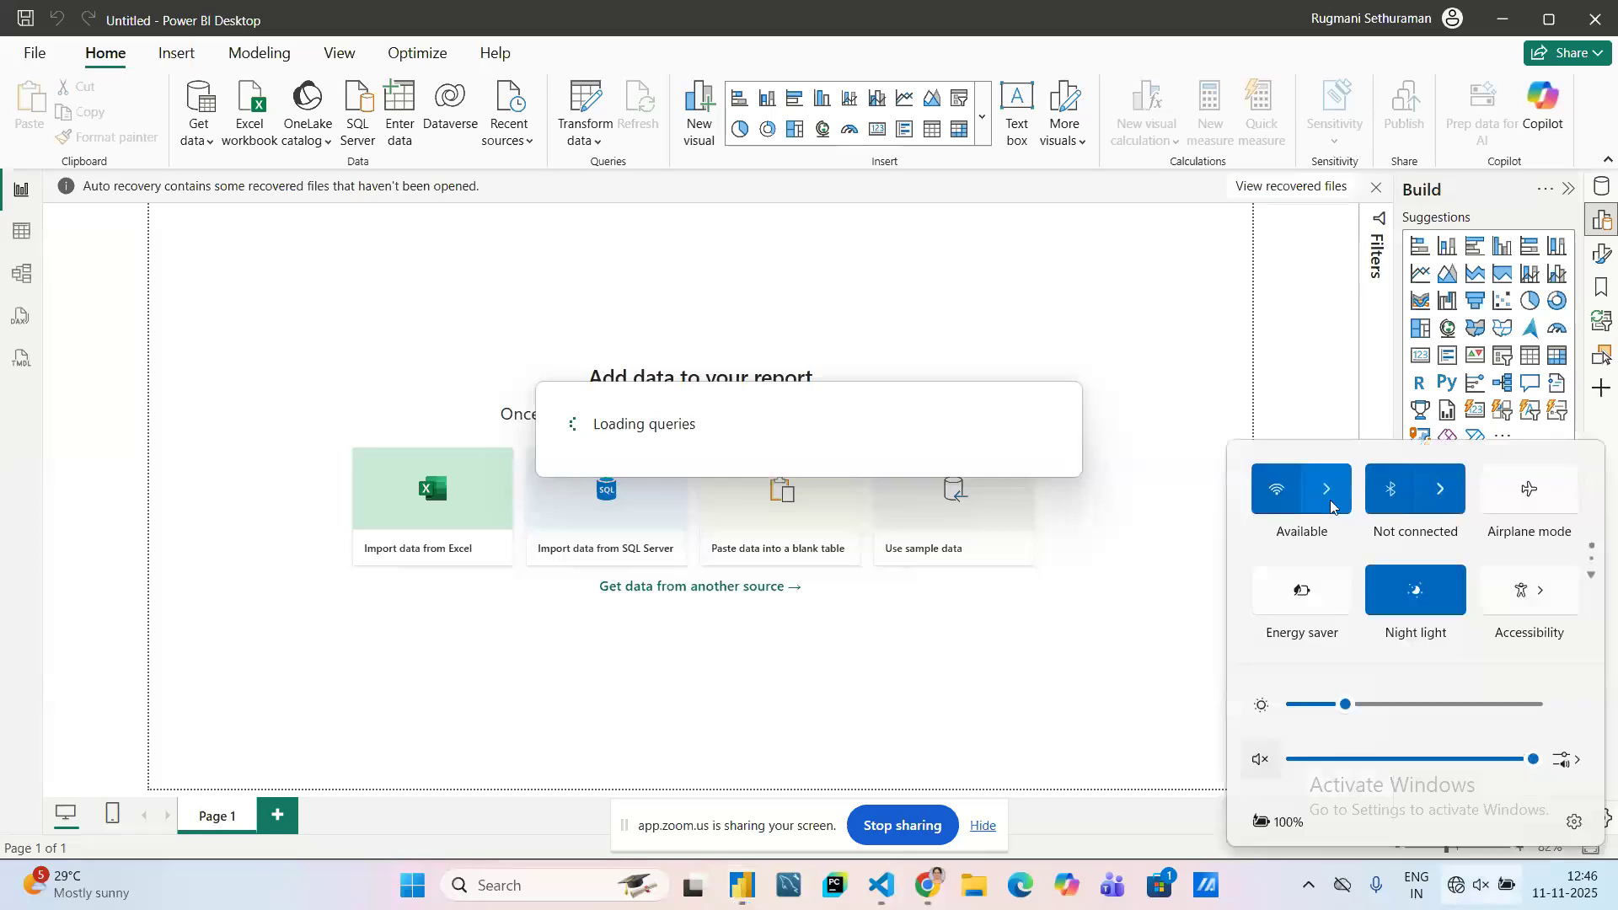
pyautogui.click(1336, 480)
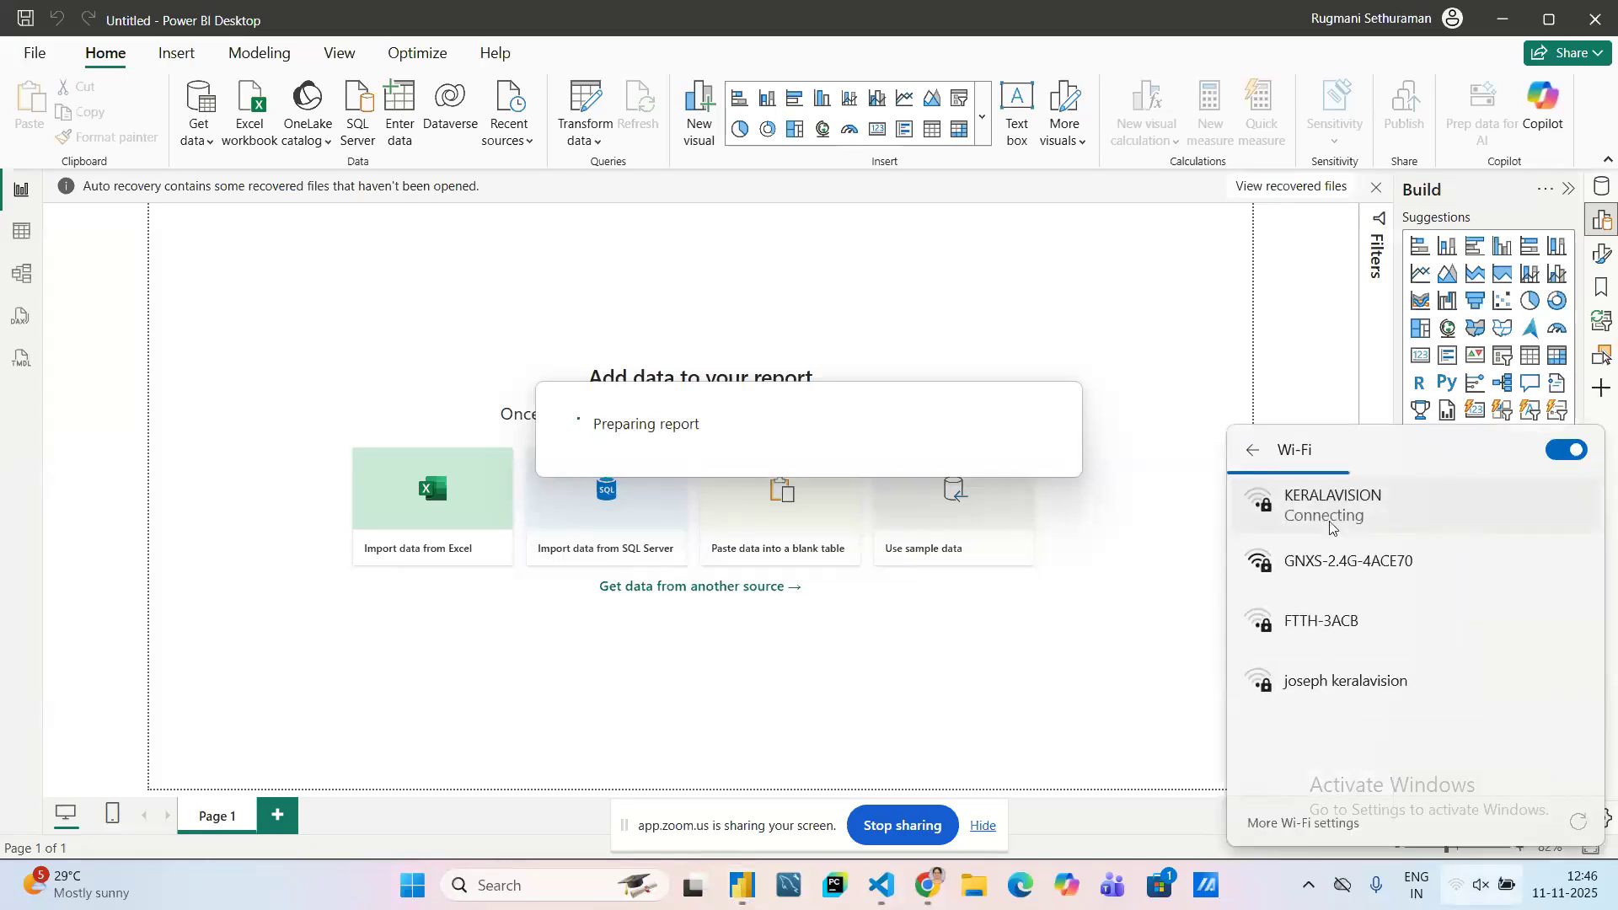
pyautogui.click(326, 560)
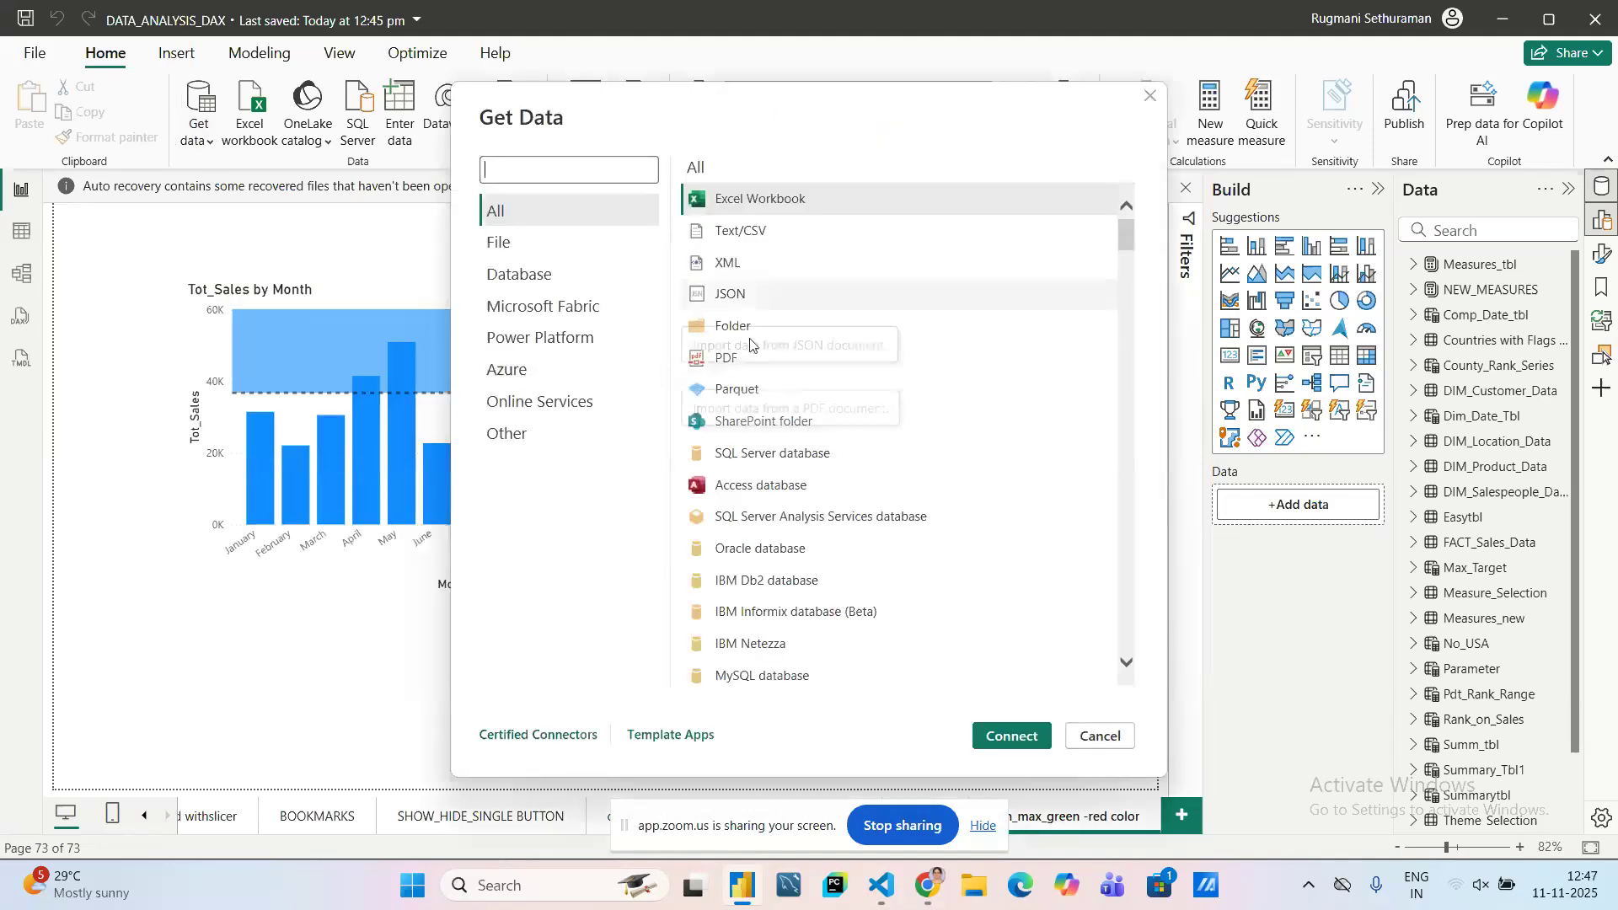
# - Connect to a MySQL database as the new data source and start filling in the server field of the connection dialog
pyautogui.scroll(-1, 752, 606)
pyautogui.click(751, 608)
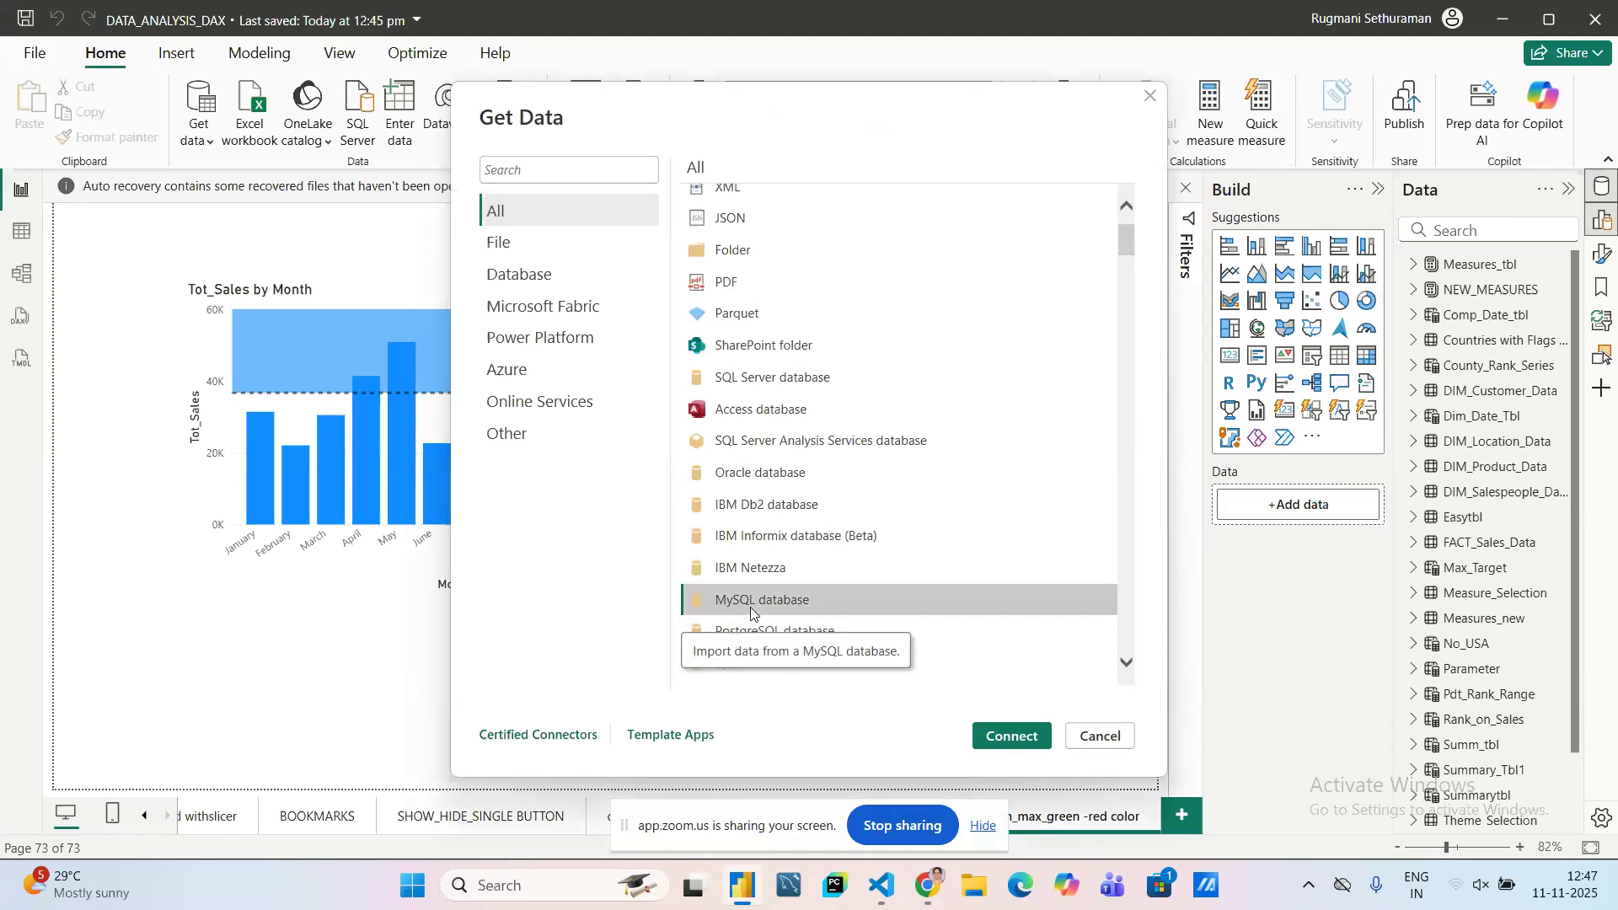
pyautogui.click(1023, 737)
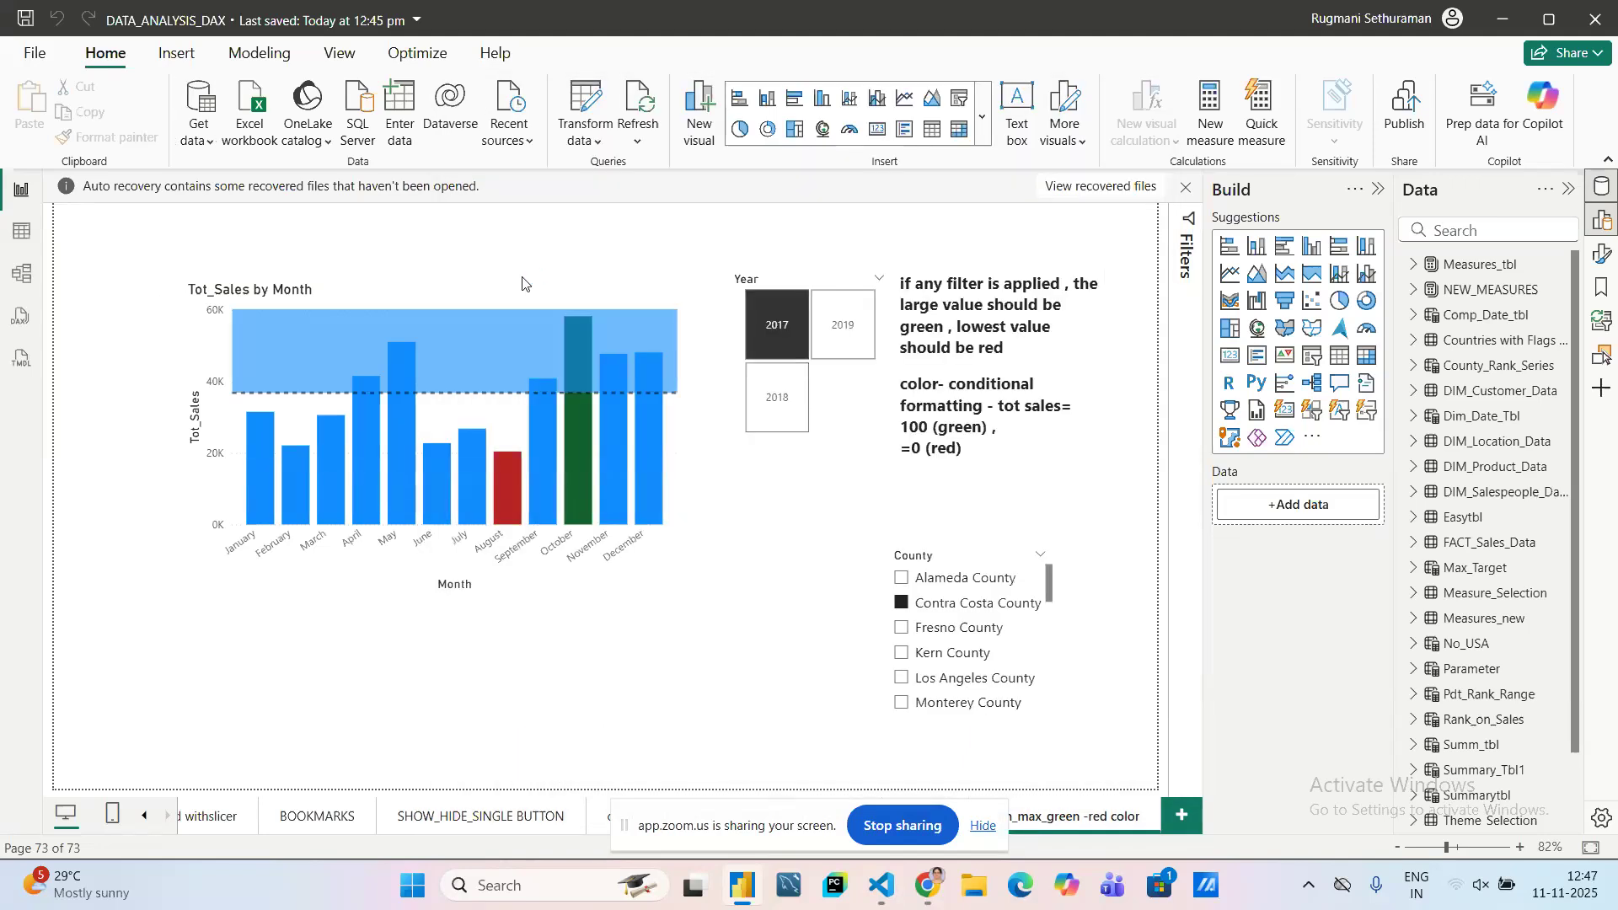
pyautogui.click(537, 381)
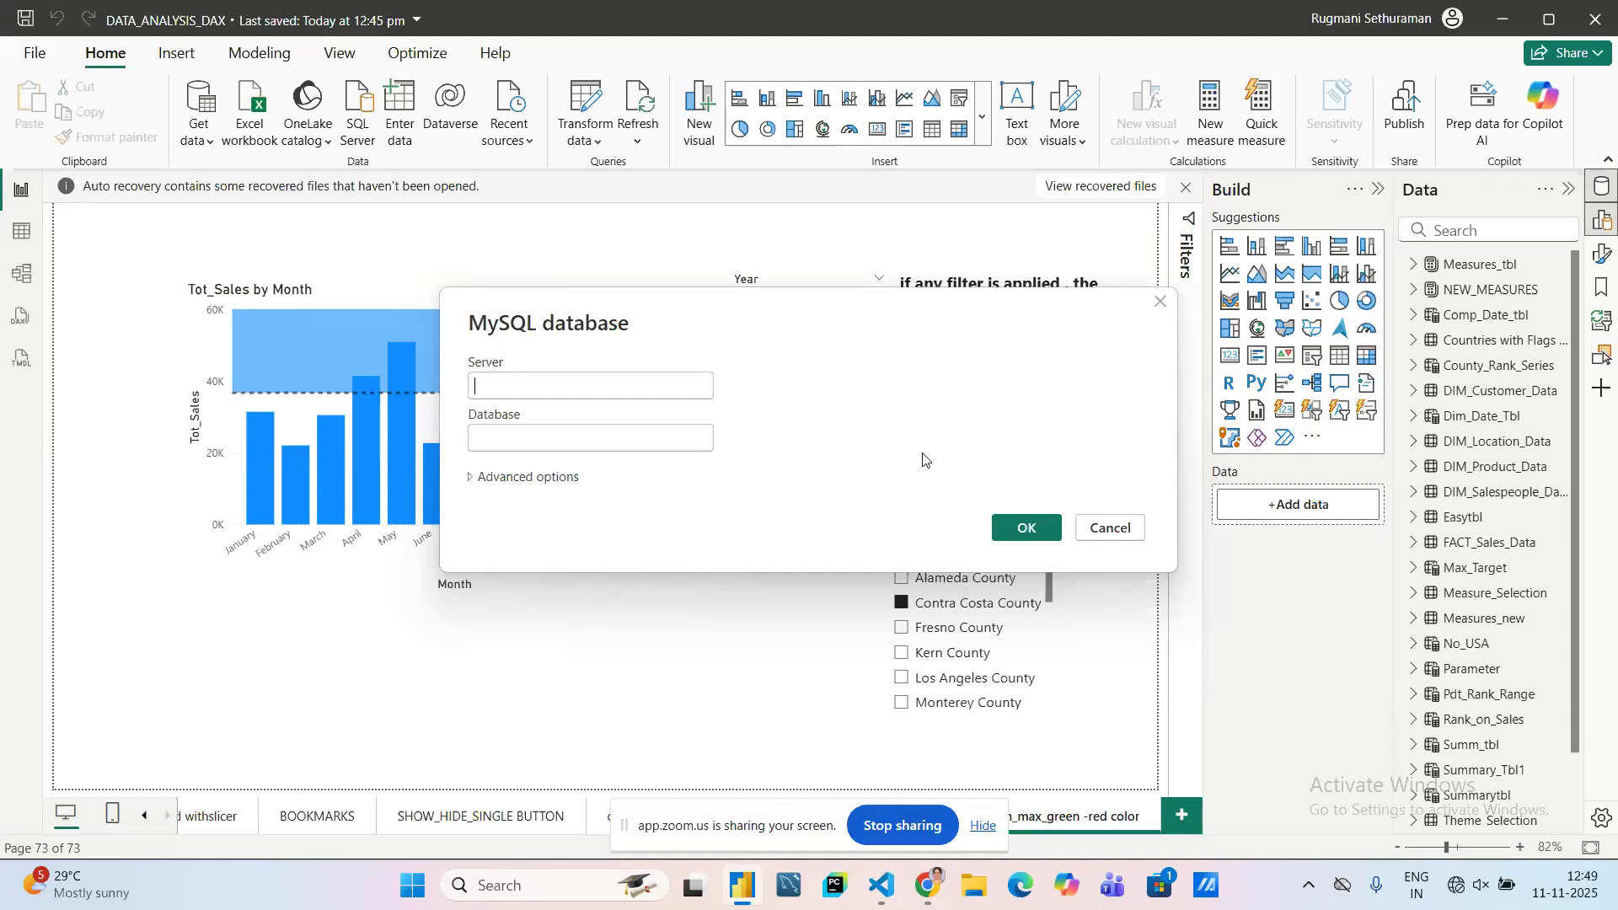
pyautogui.click(591, 387)
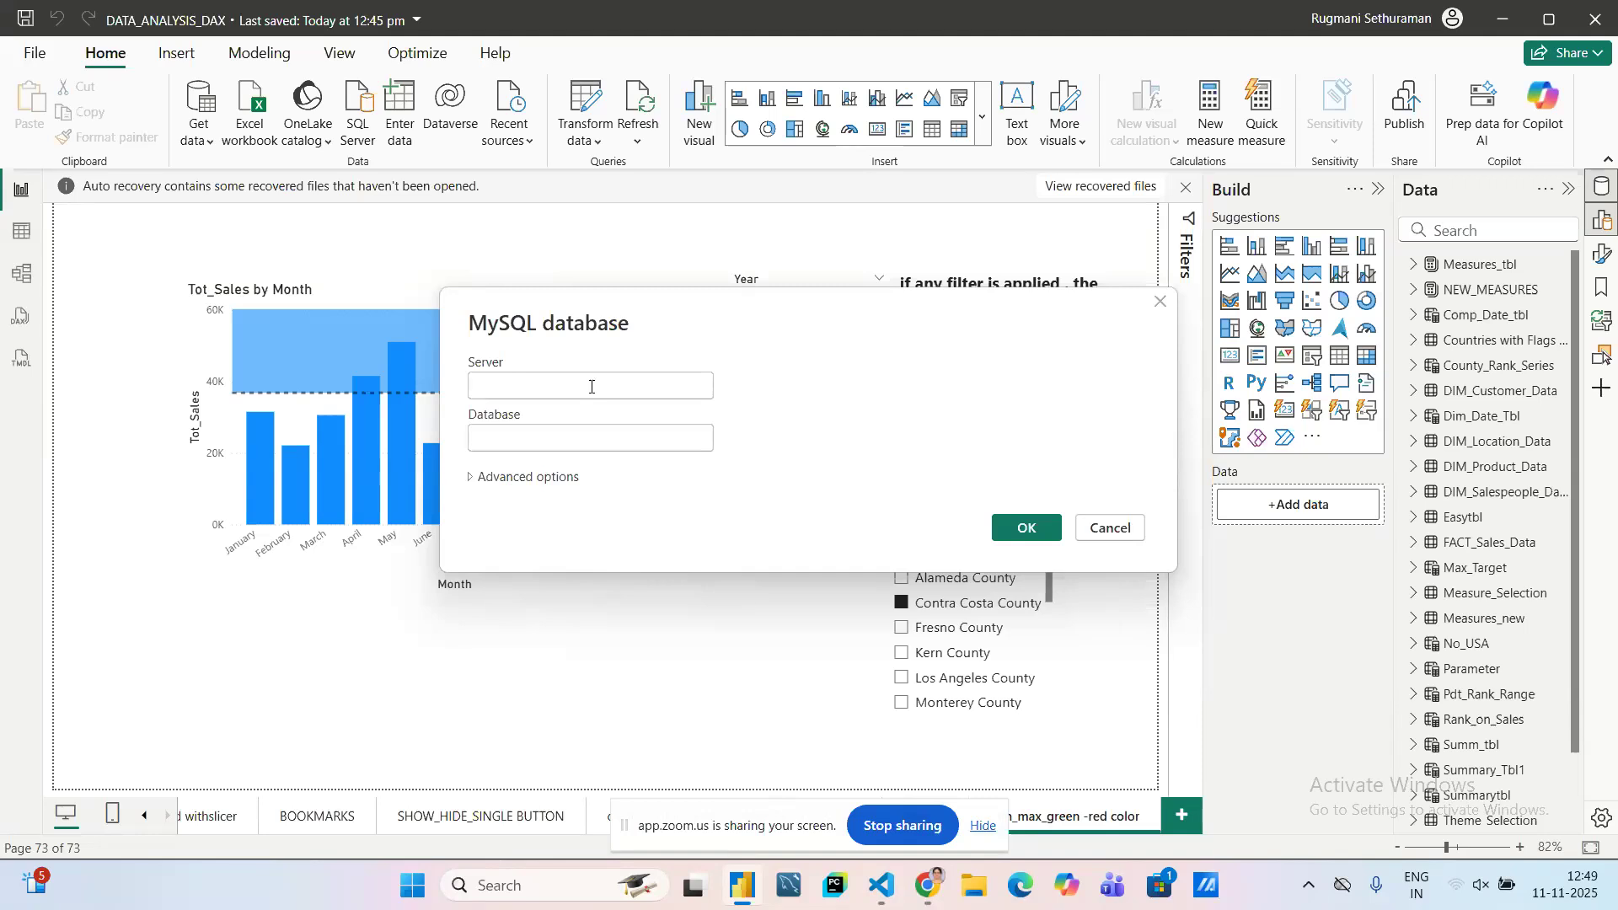
# - Hide the screen-sharing bar and launch MySQL Workbench on its home screen with the saved connections
pyautogui.click(982, 826)
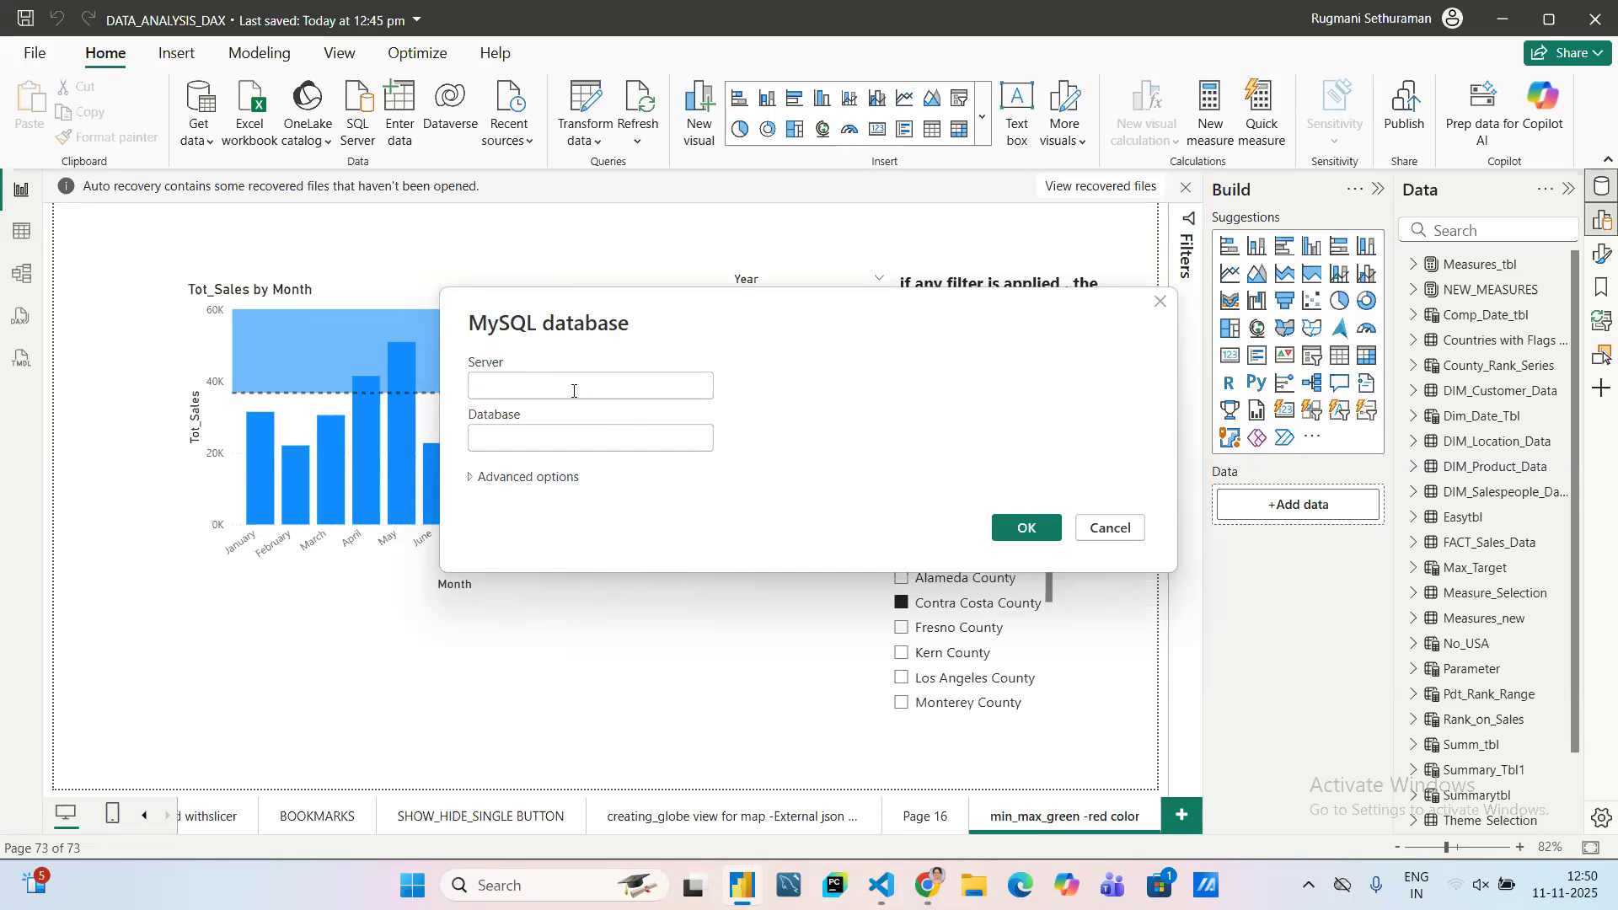
pyautogui.click(792, 883)
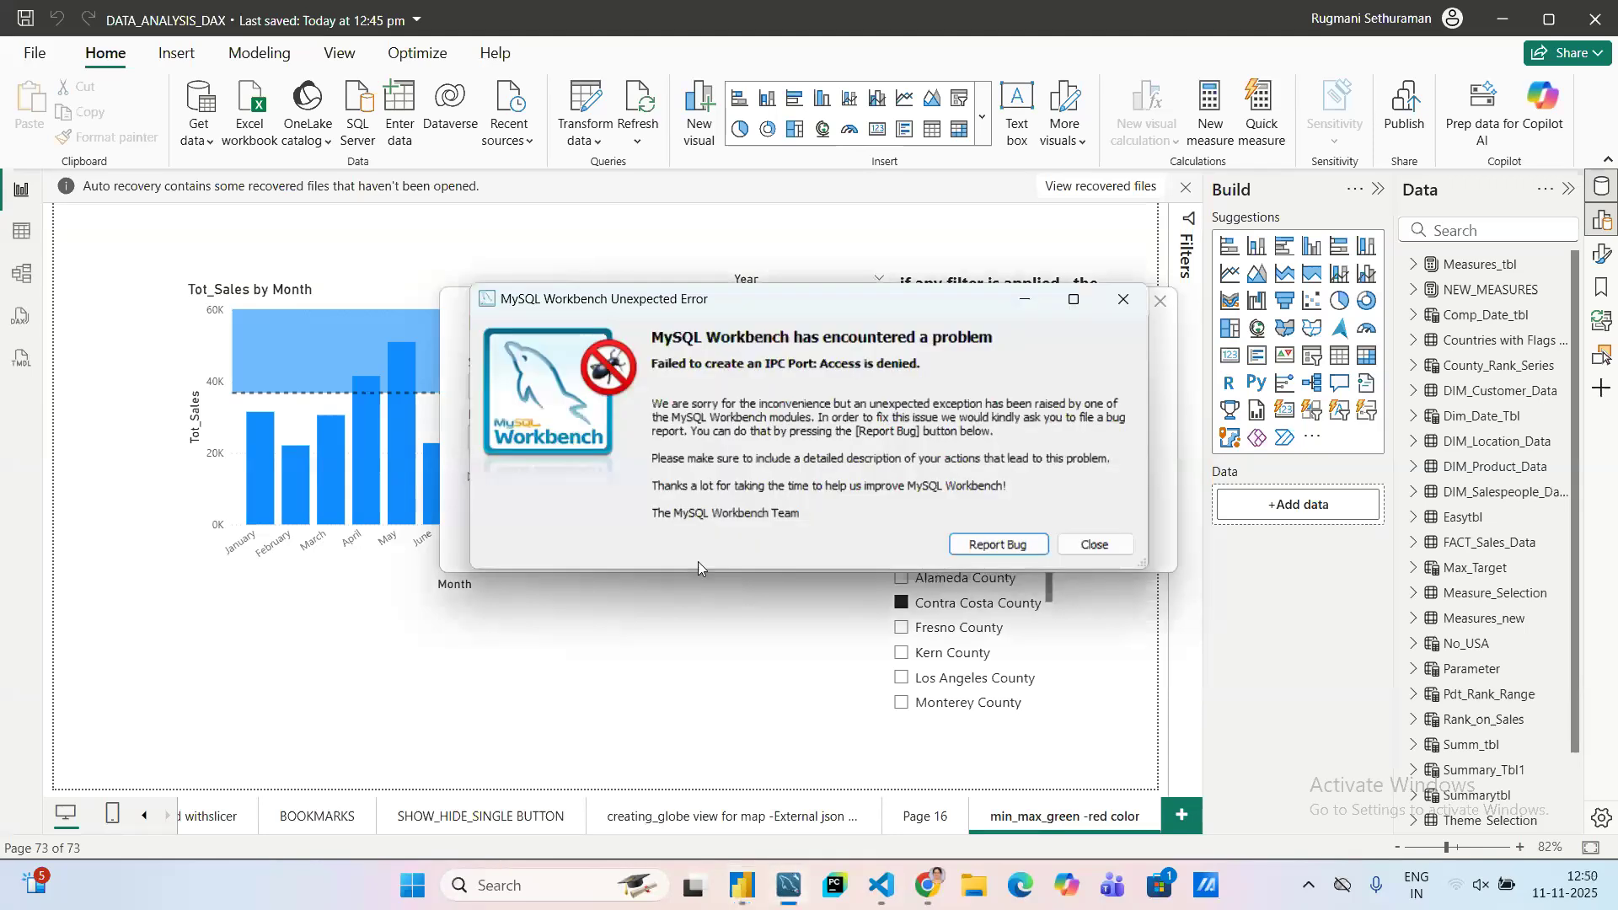
pyautogui.click(1096, 545)
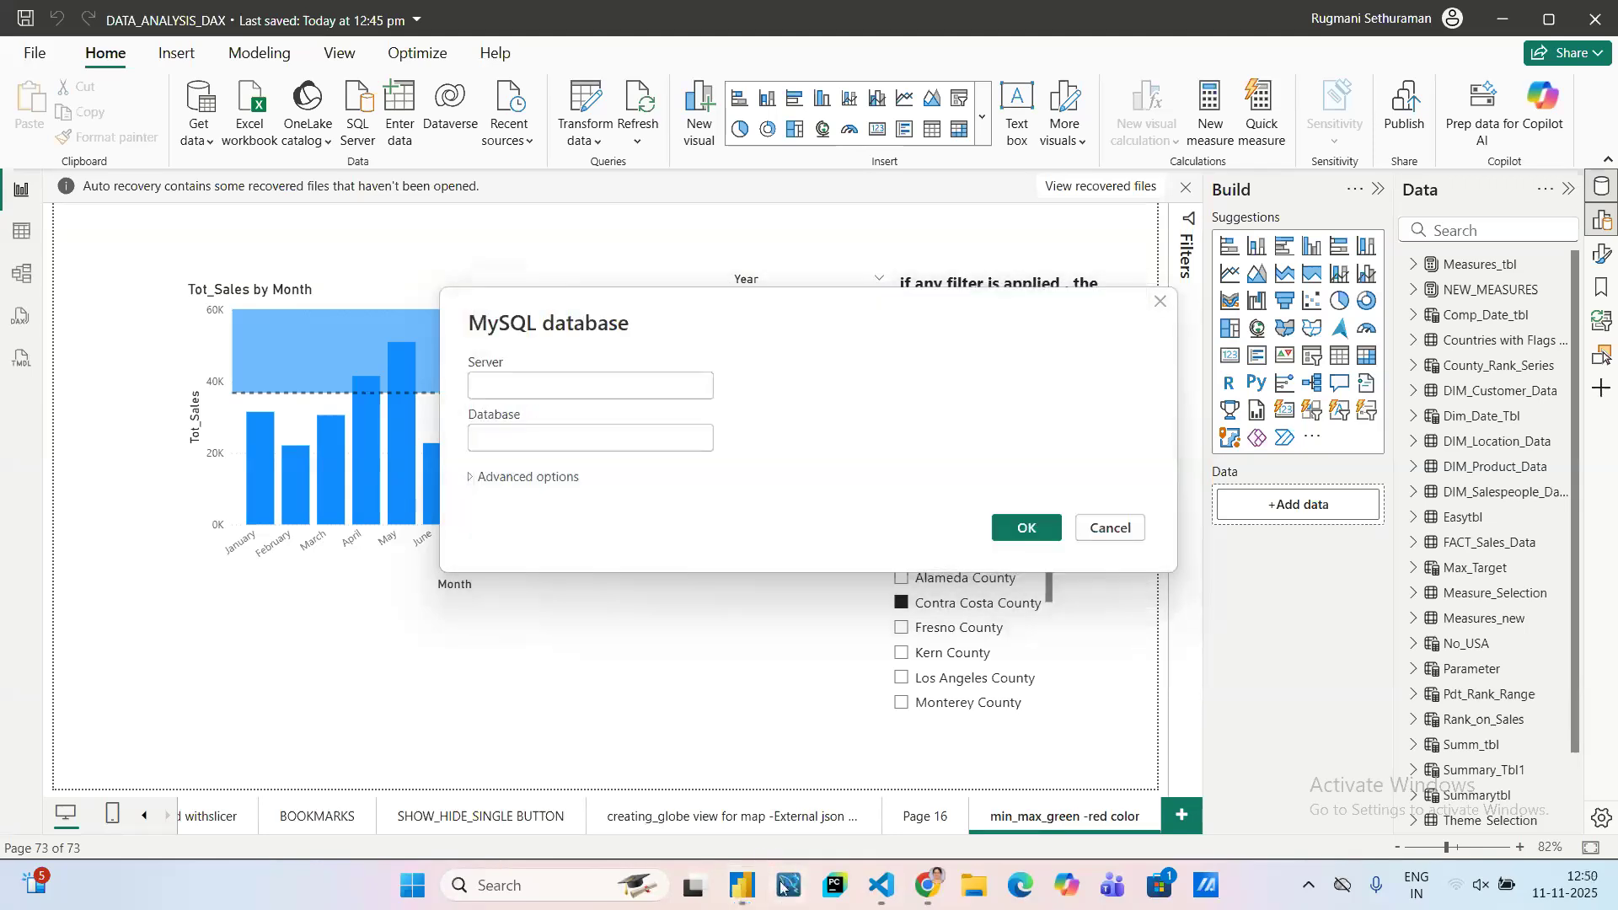
pyautogui.click(789, 887)
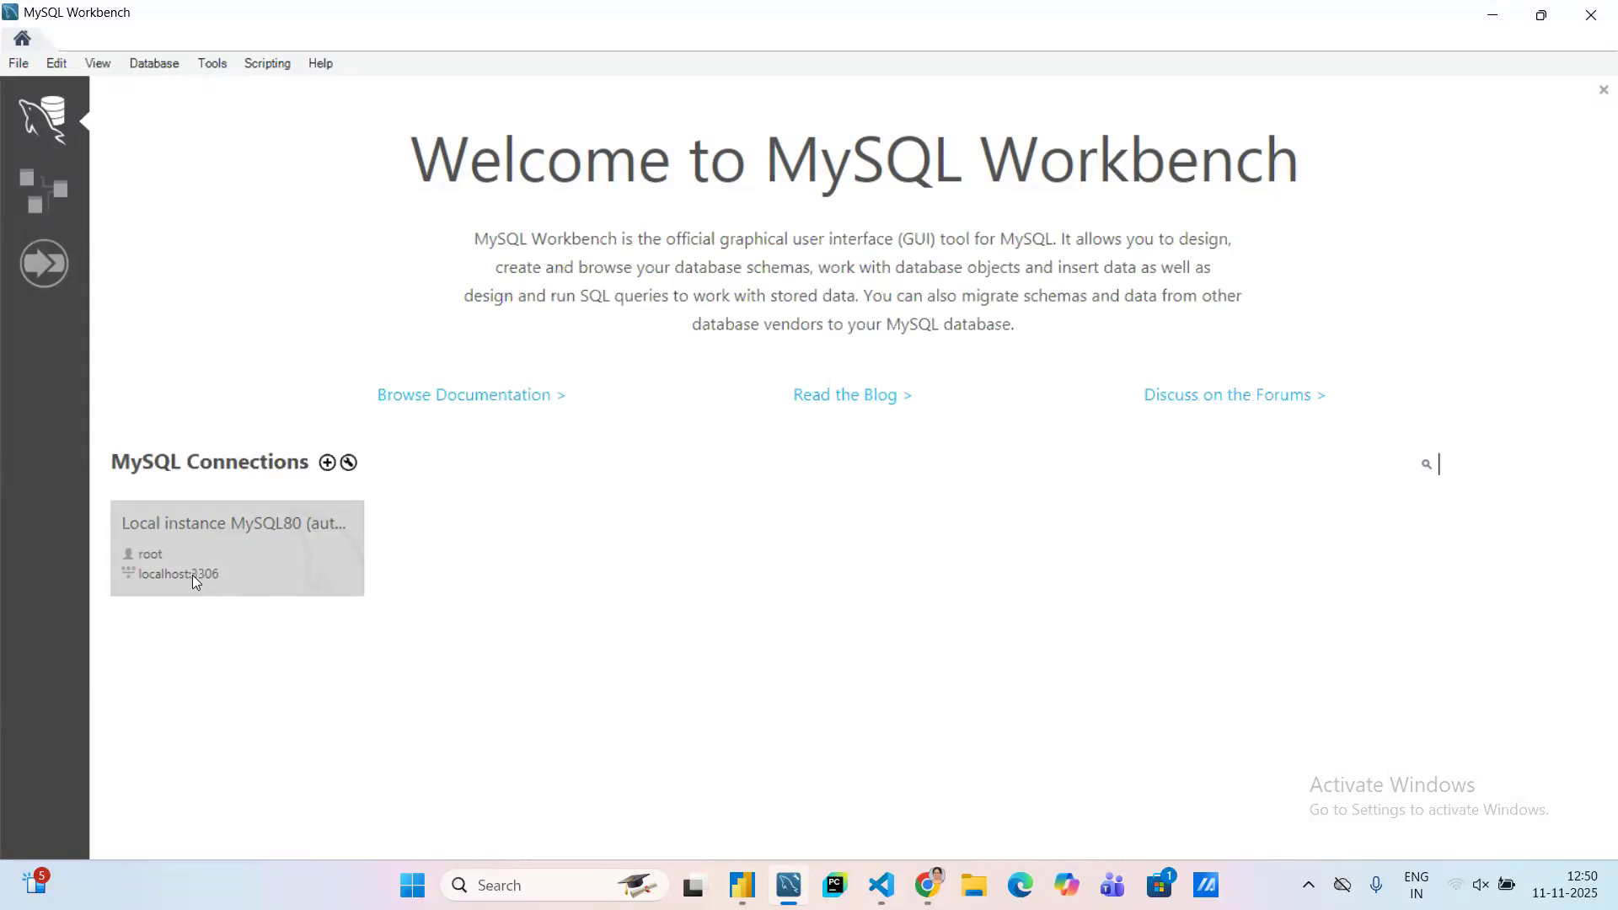
# - Switch back to Power BI Desktop and set the MySQL connection's server to 127.0.0.1:3306
pyautogui.click(169, 583)
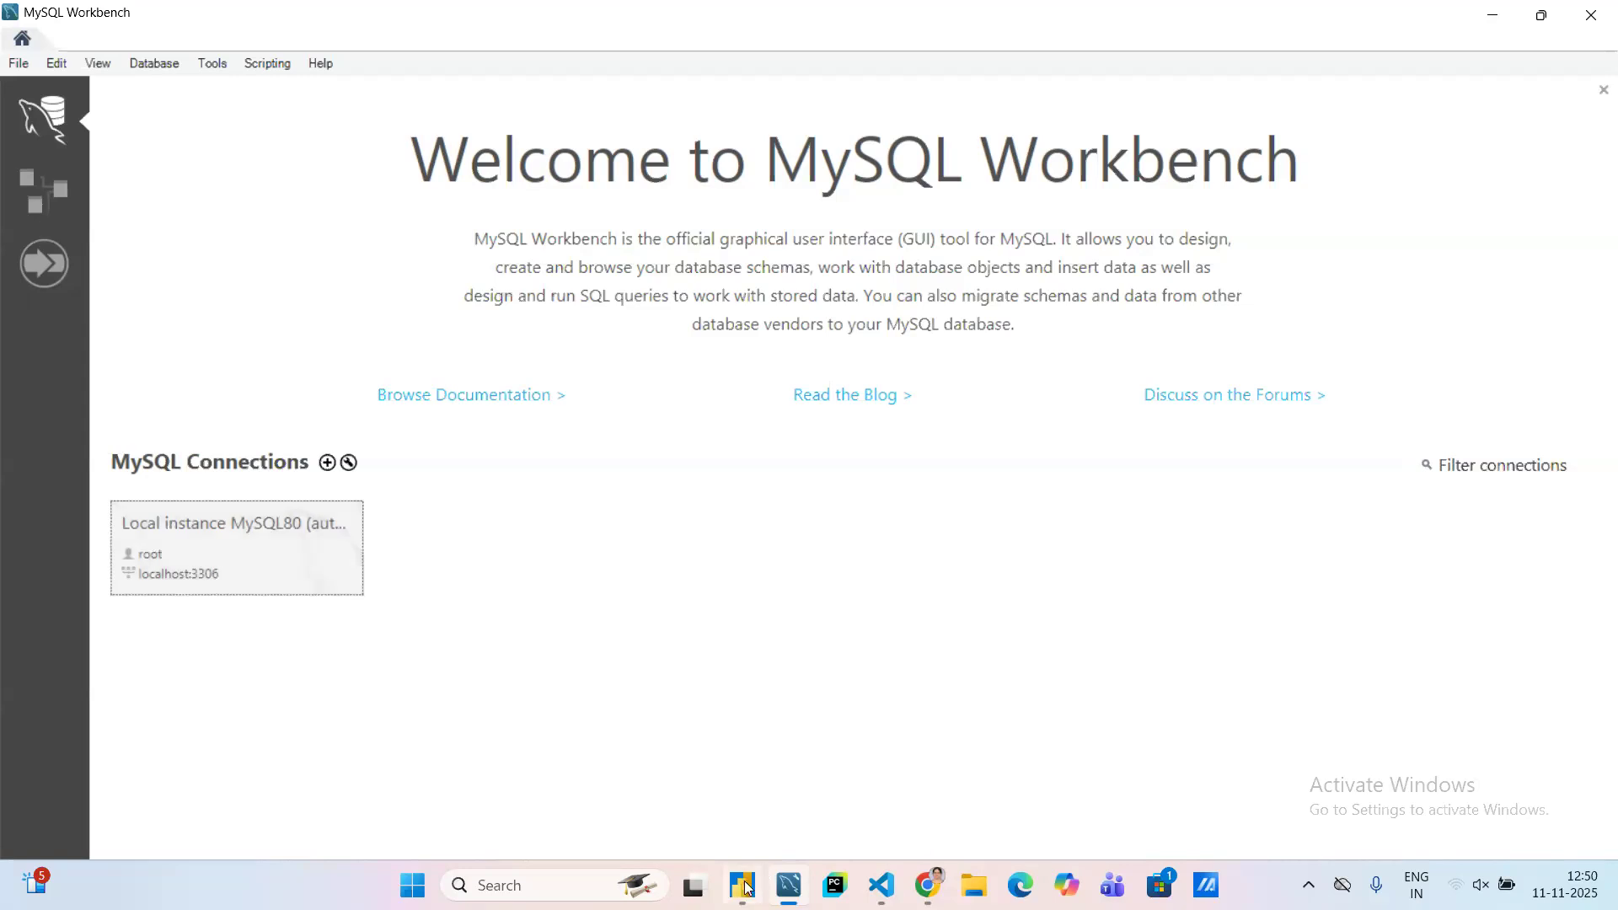
pyautogui.moveTo(745, 888)
pyautogui.click(730, 813)
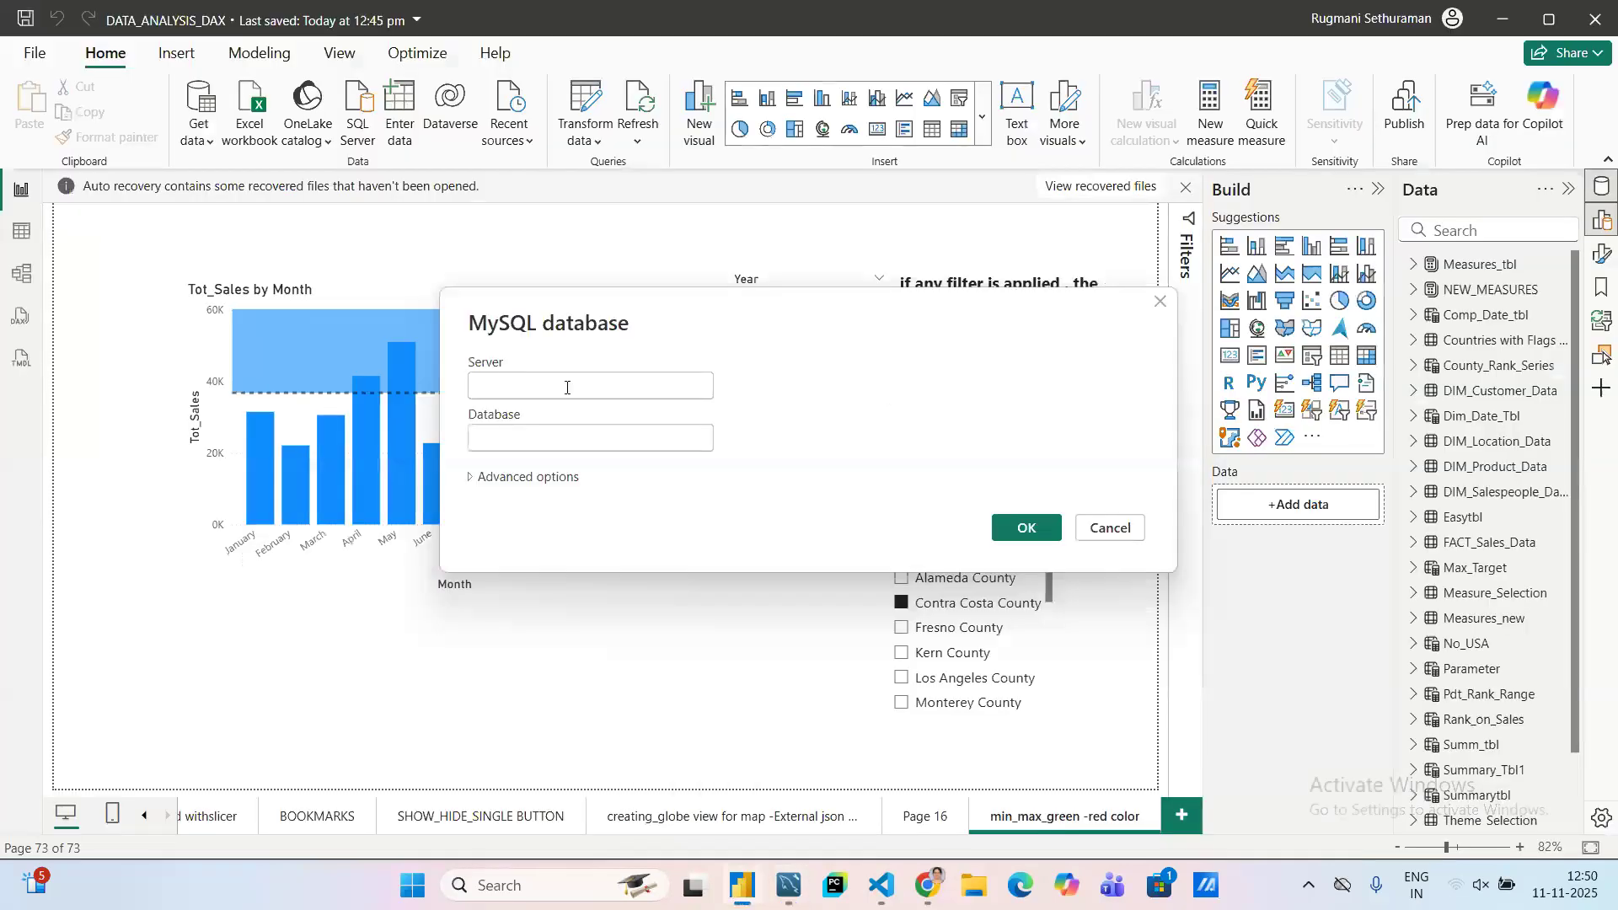
pyautogui.click(566, 387)
pyautogui.write('lo')
pyautogui.press('BackSpace')
pyautogui.press('BackSpace')
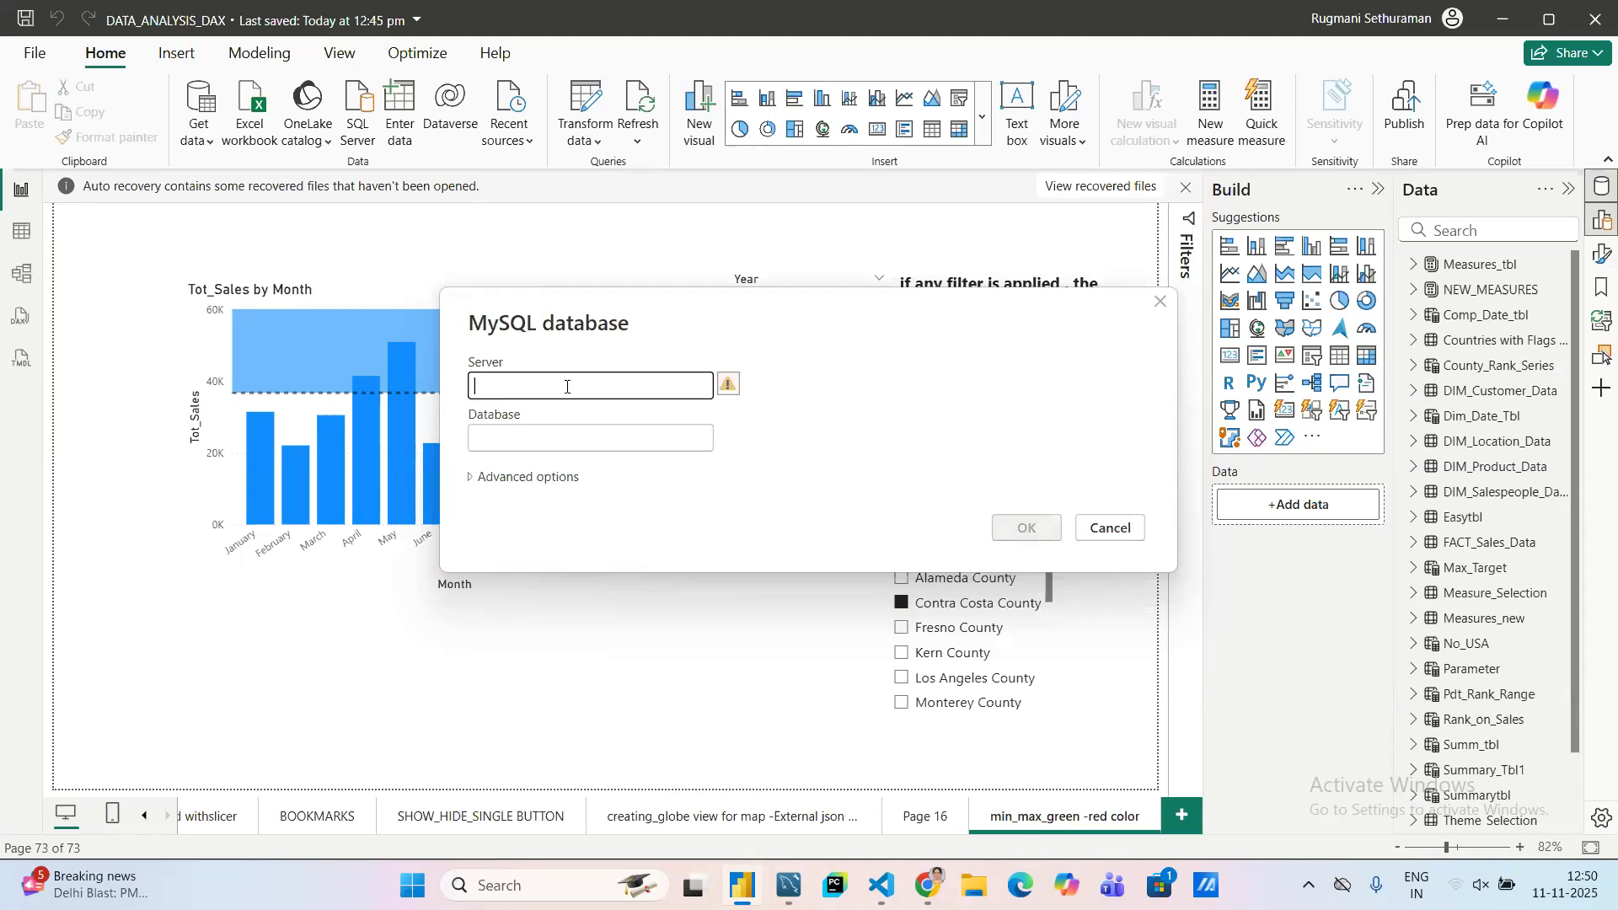
pyautogui.write('127.')
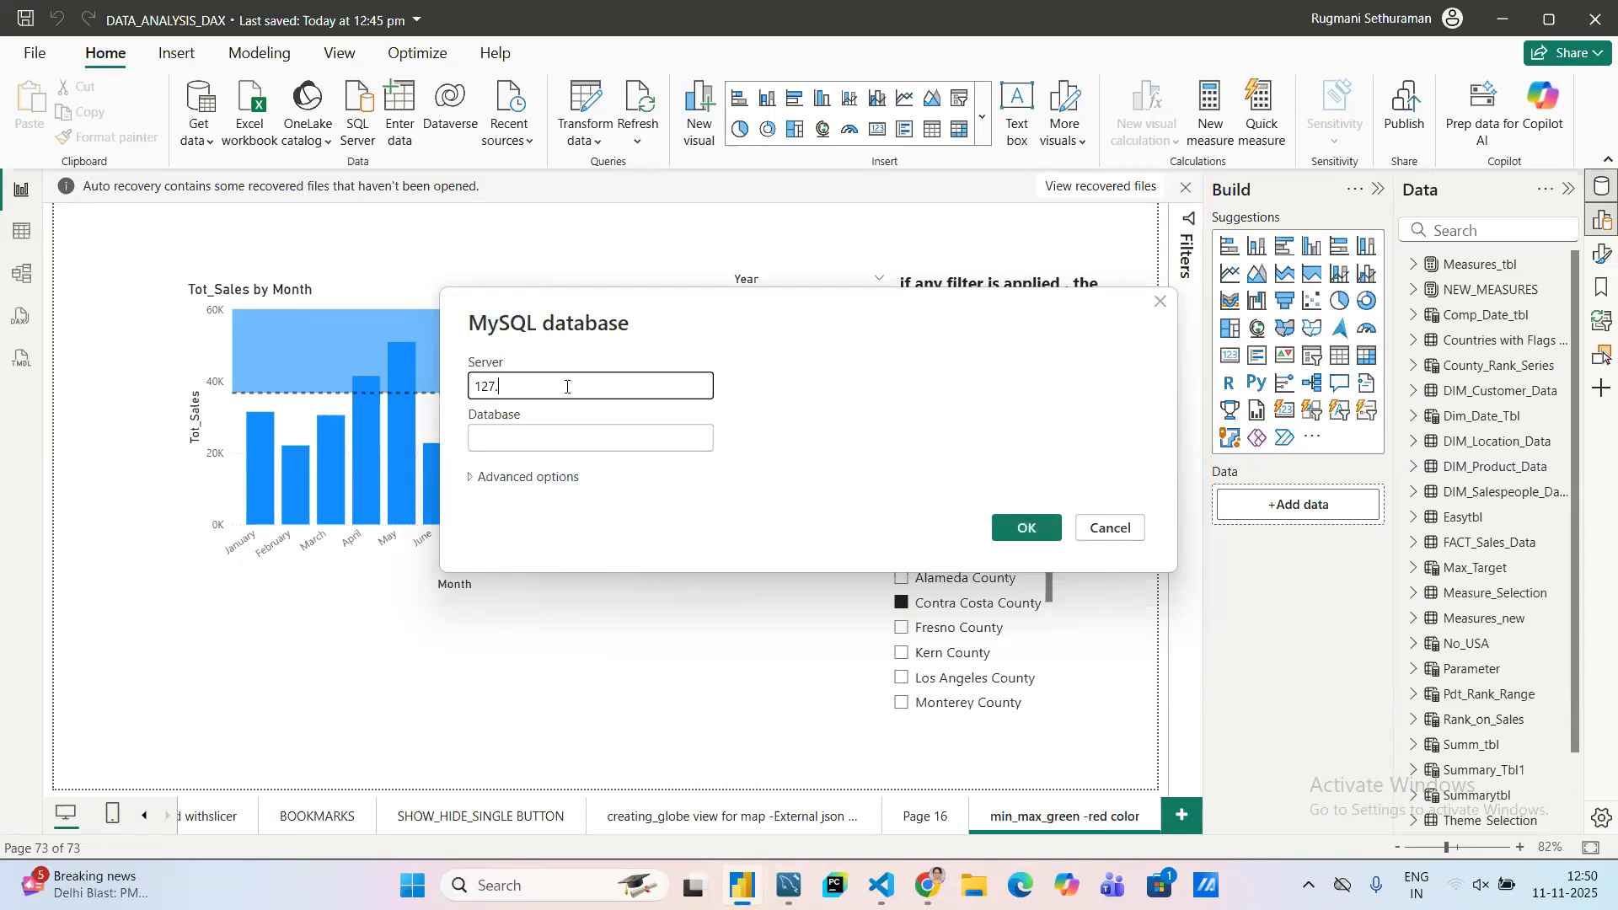
pyautogui.write('0.01')
pyautogui.press('Left')
pyautogui.write('.')
pyautogui.click(581, 450)
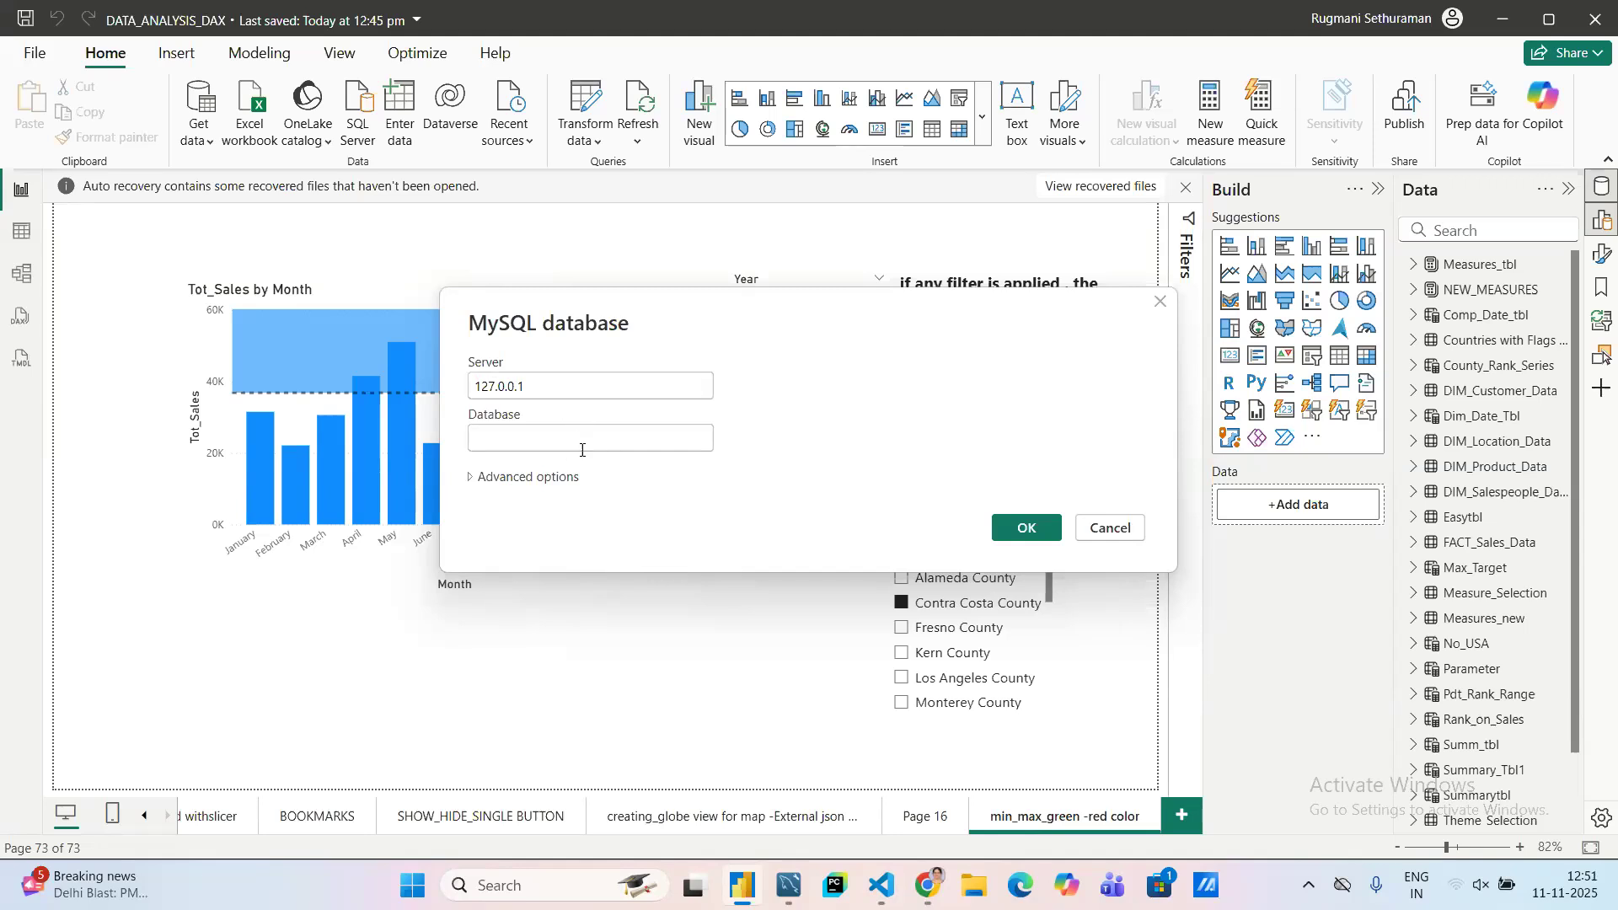
pyautogui.click(583, 381)
pyautogui.write(':3306')
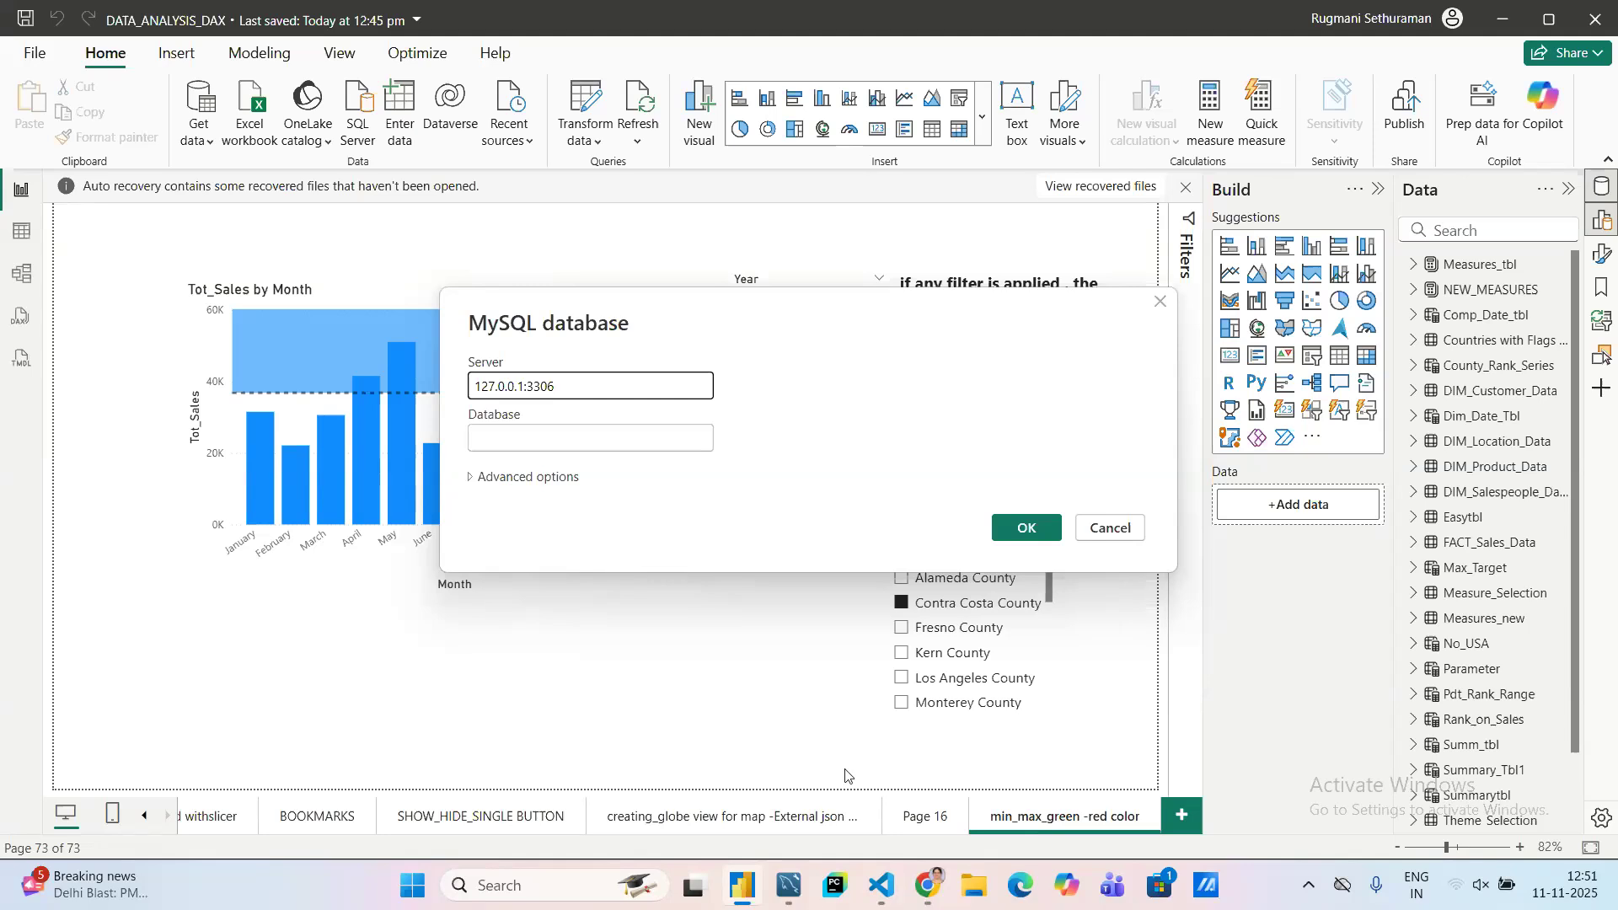
# - Switch to MySQL Workbench, open the Local instance MySQL80 connection, and list the tables of the shop schema
pyautogui.click(789, 885)
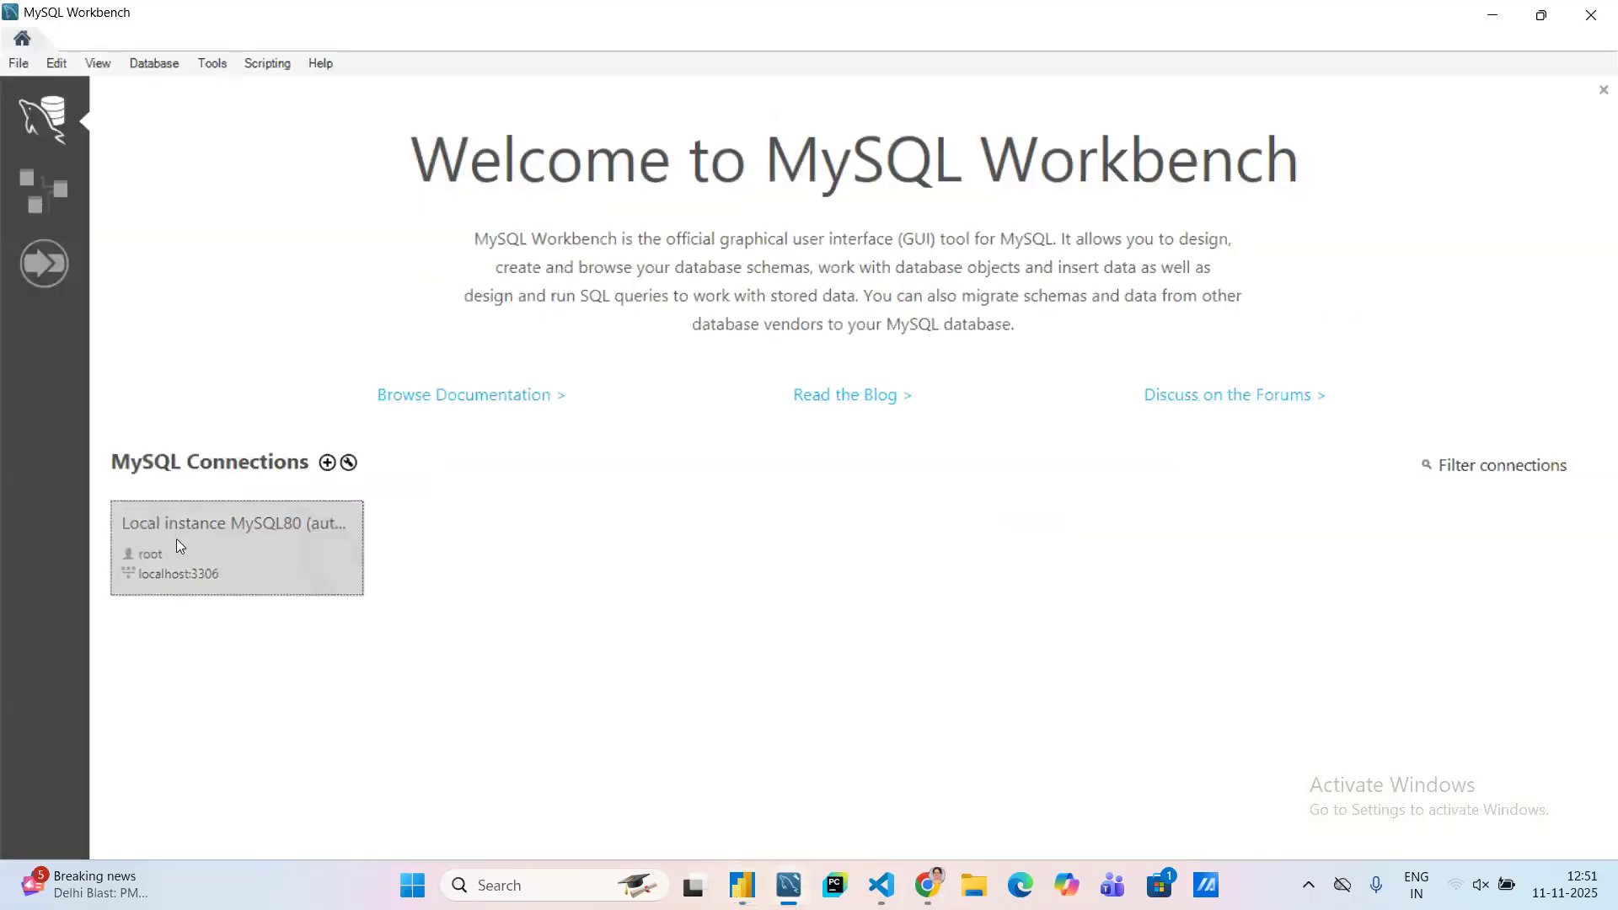
pyautogui.click(175, 540)
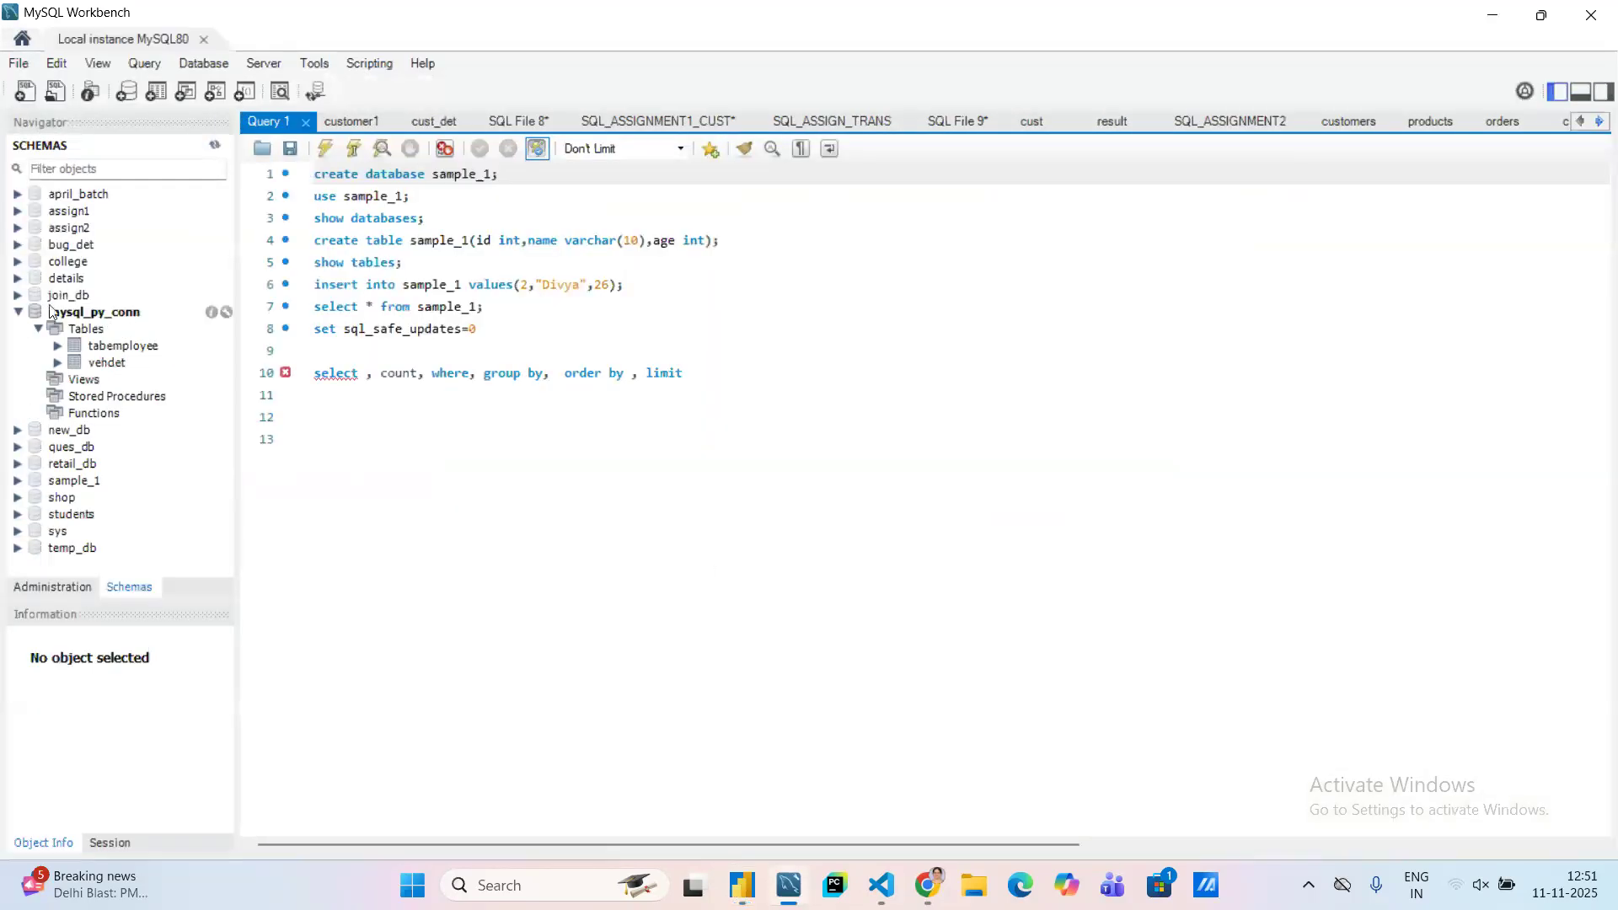
pyautogui.click(18, 312)
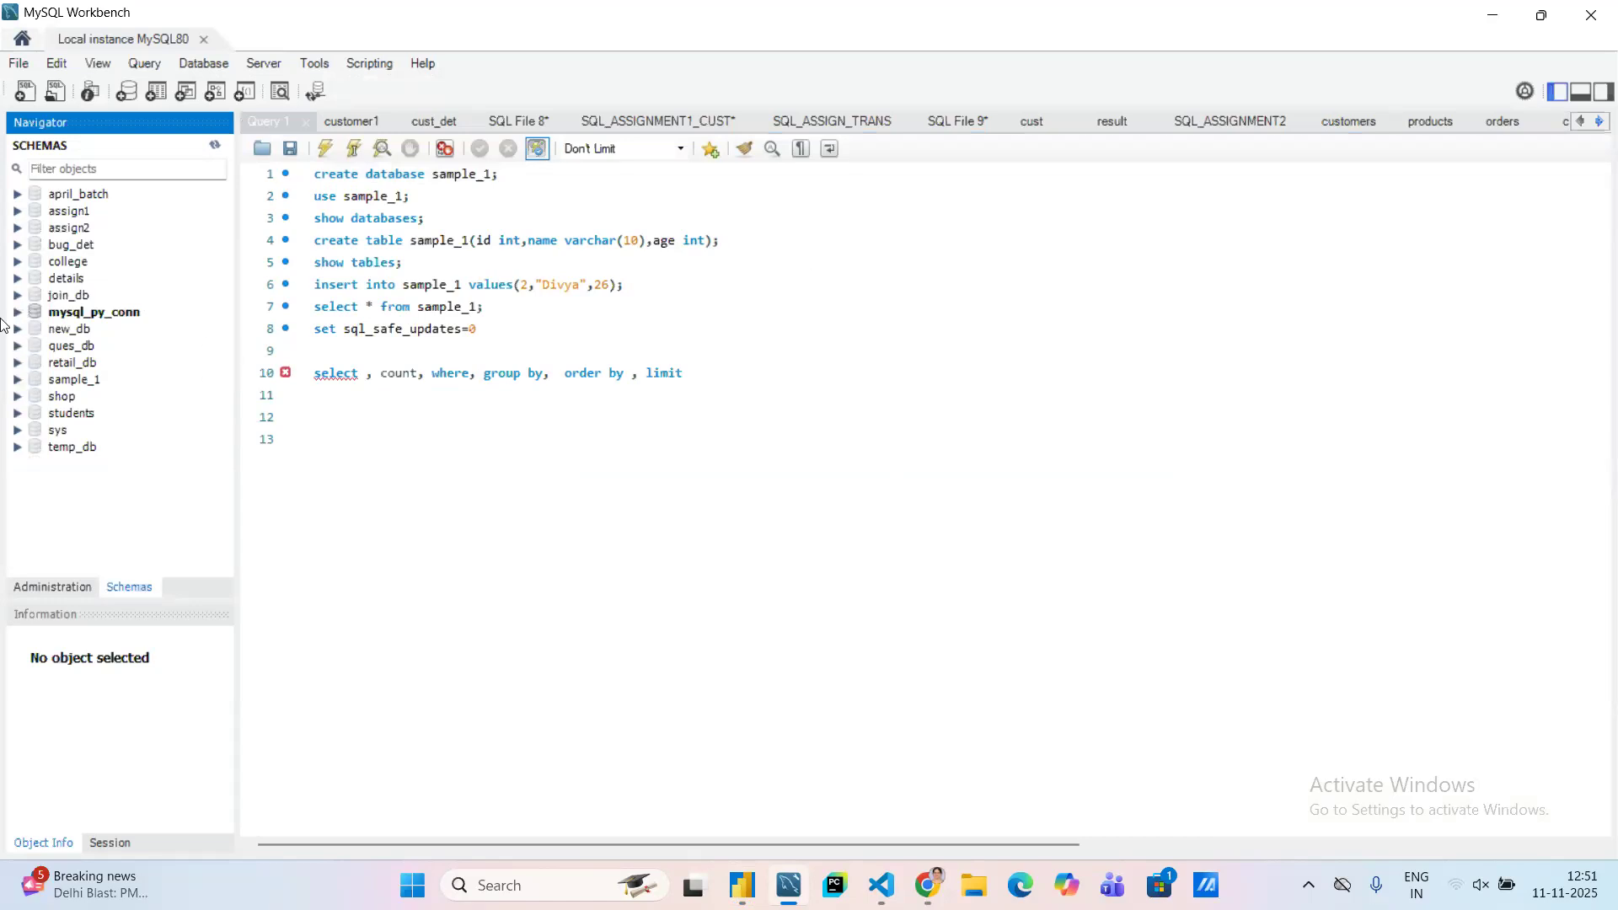
pyautogui.click(18, 397)
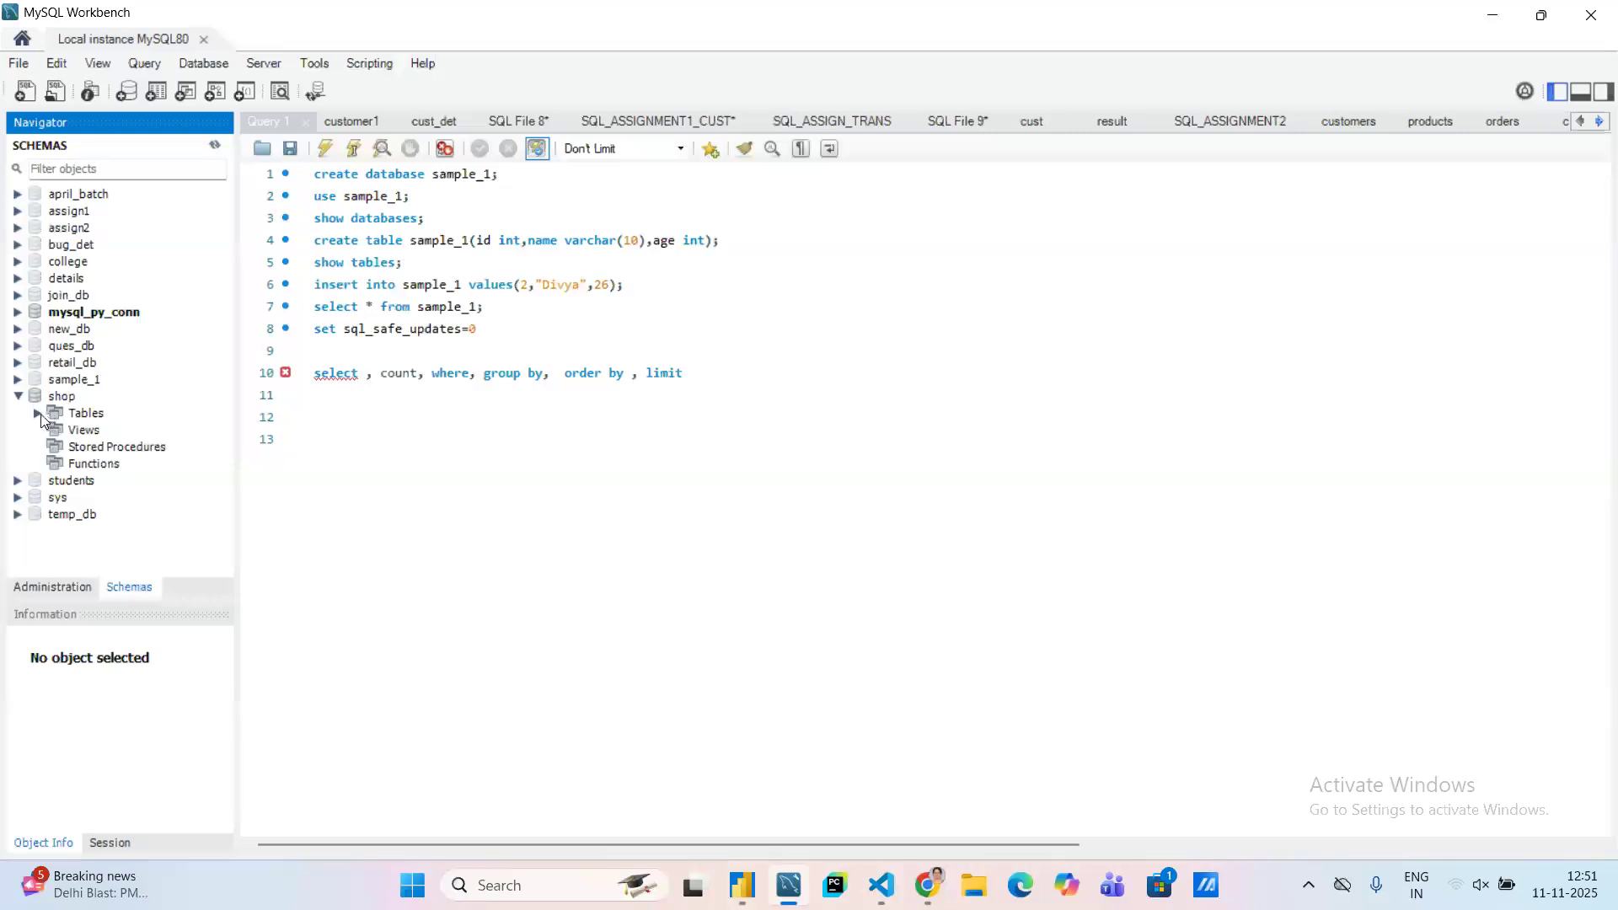
pyautogui.click(37, 413)
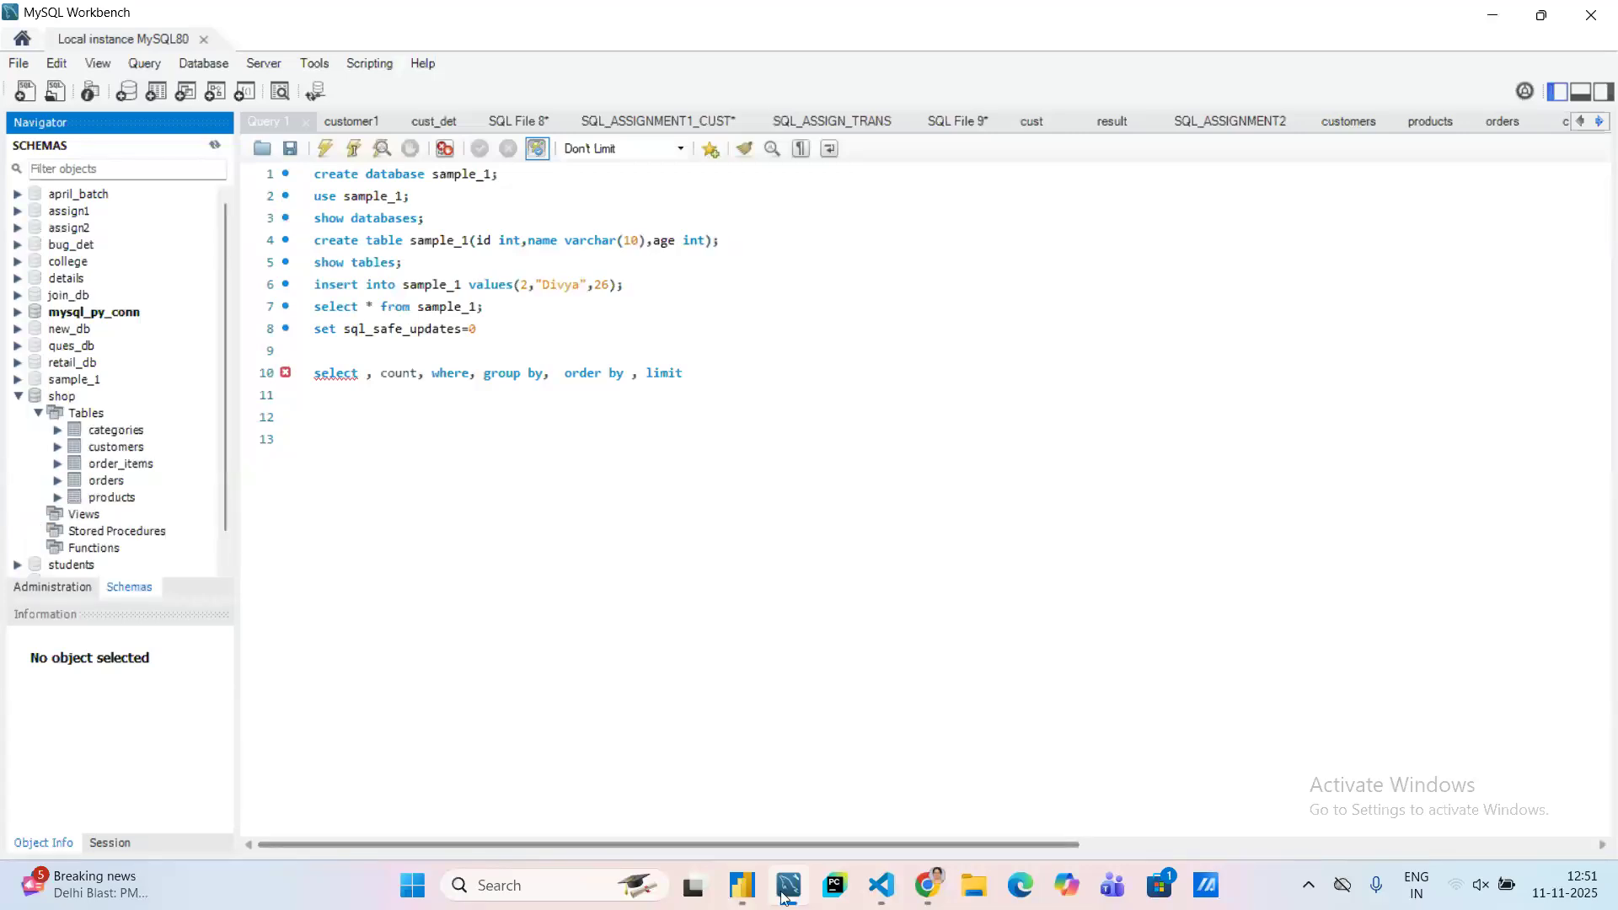
# - Switch back to Power BI Desktop and set the MySQL connection's database to shop
pyautogui.click(726, 811)
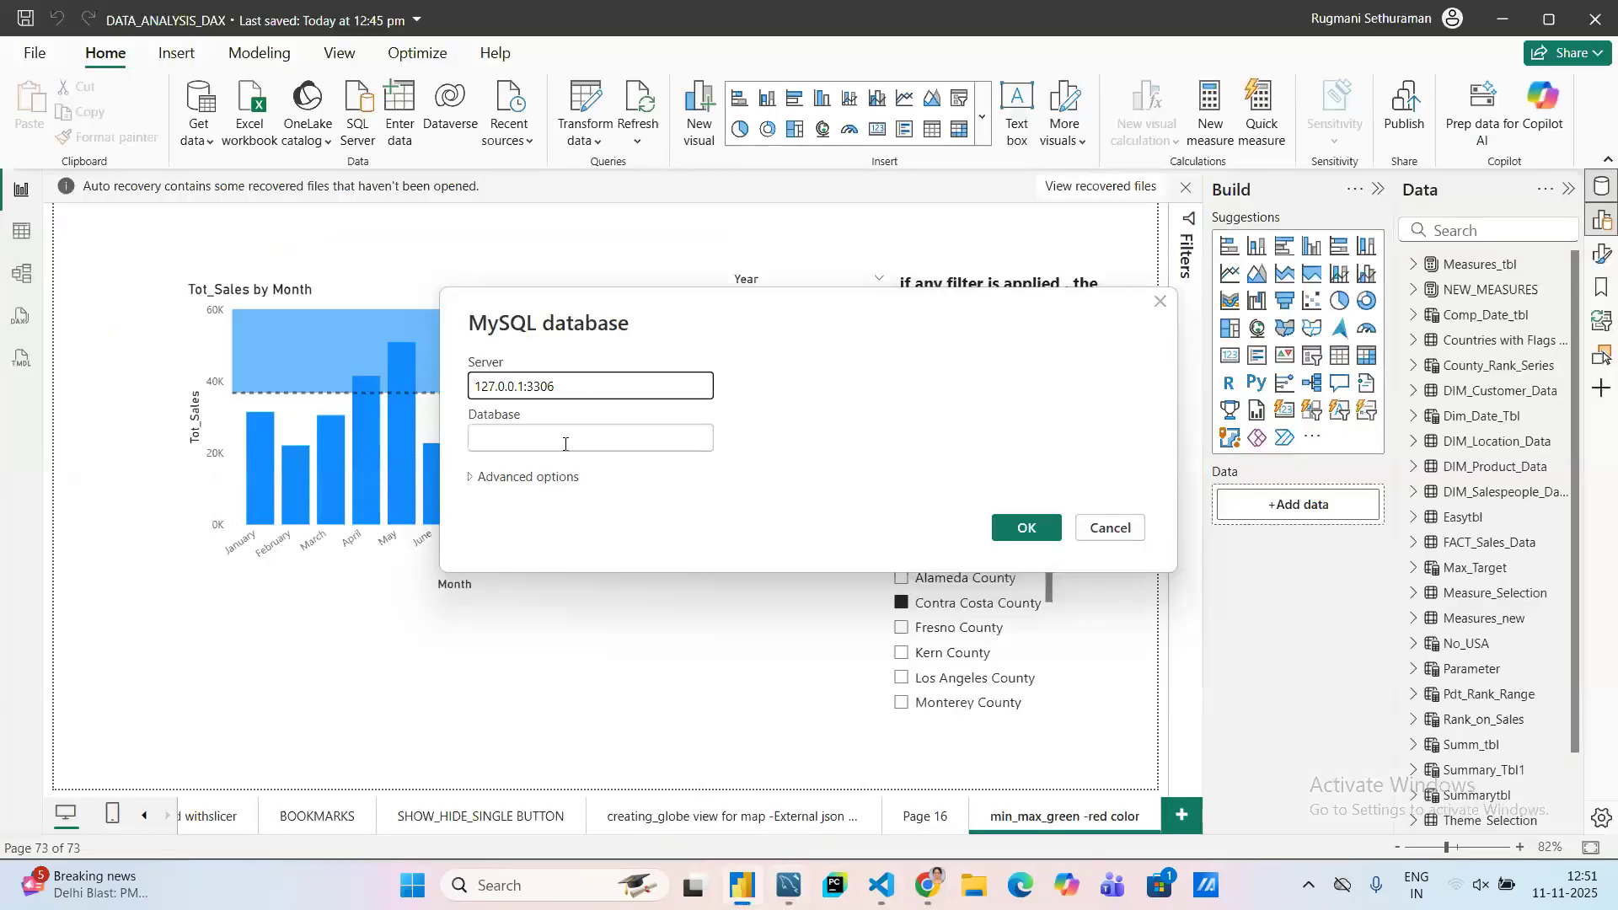
pyautogui.write('shop')
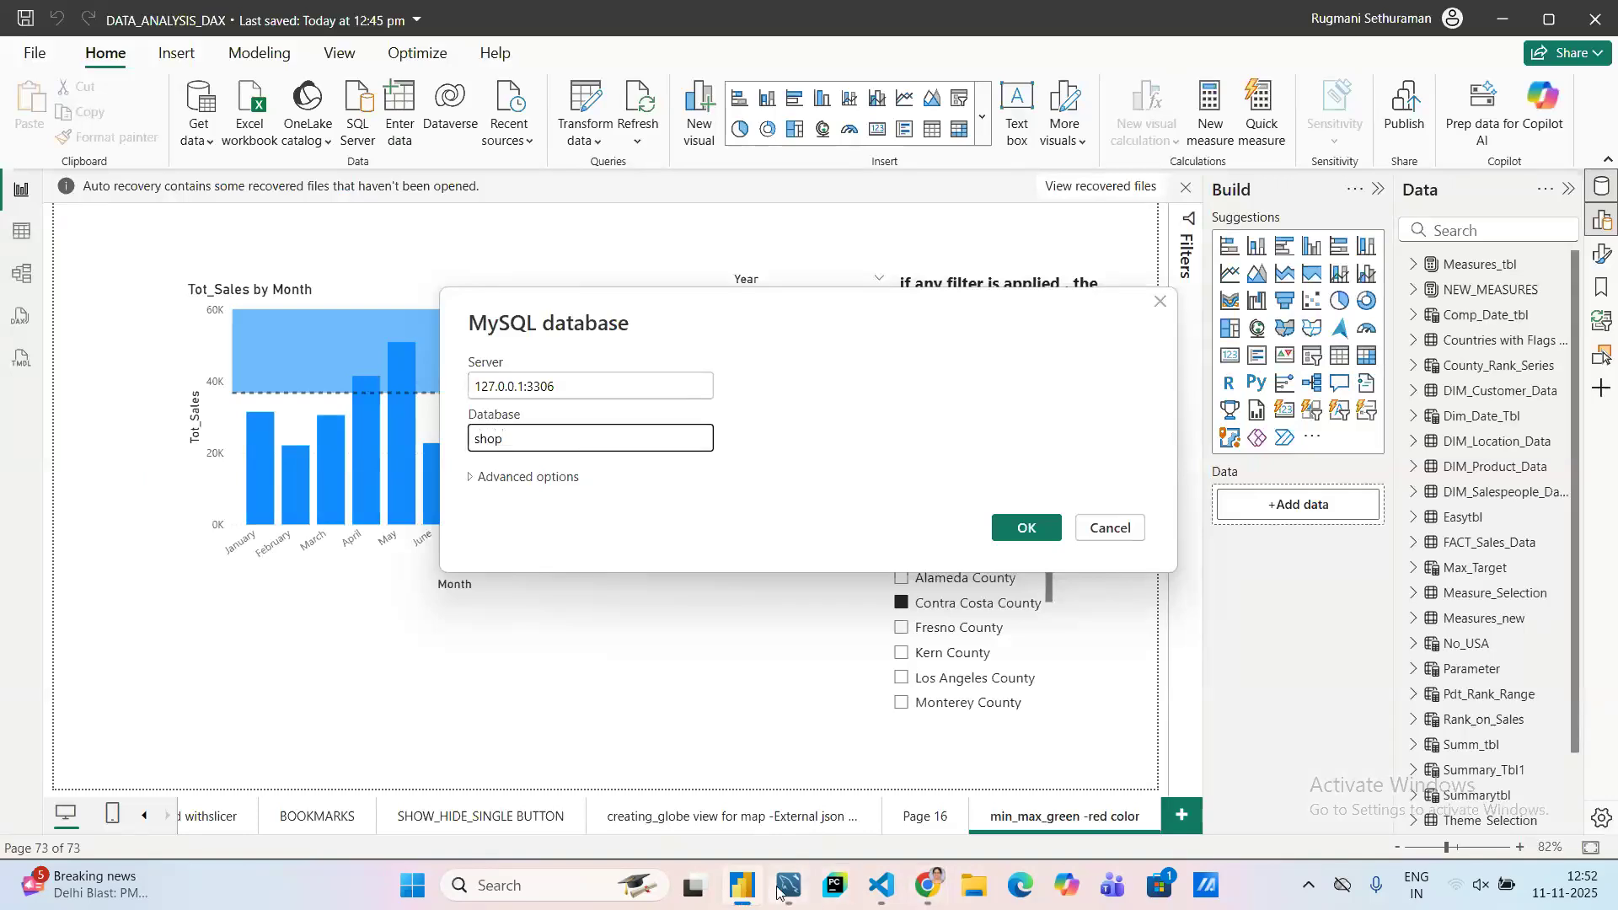
# - In MySQL Workbench, make shop the default schema and display the rows of its categories table
pyautogui.moveTo(777, 891)
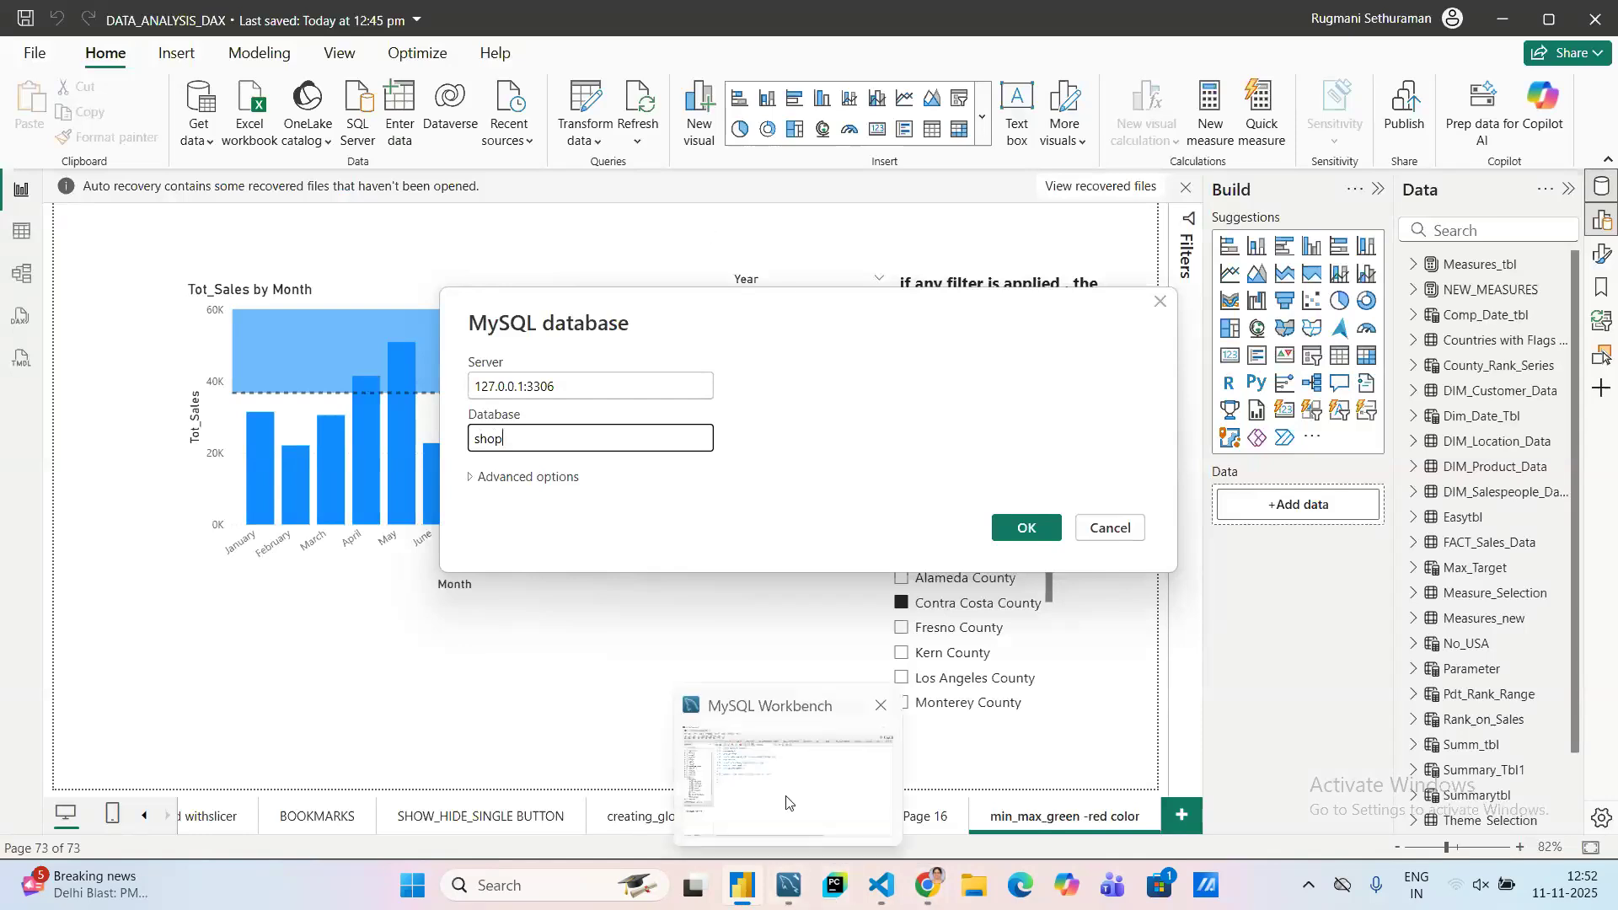
pyautogui.click(788, 801)
pyautogui.doubleClick(50, 396)
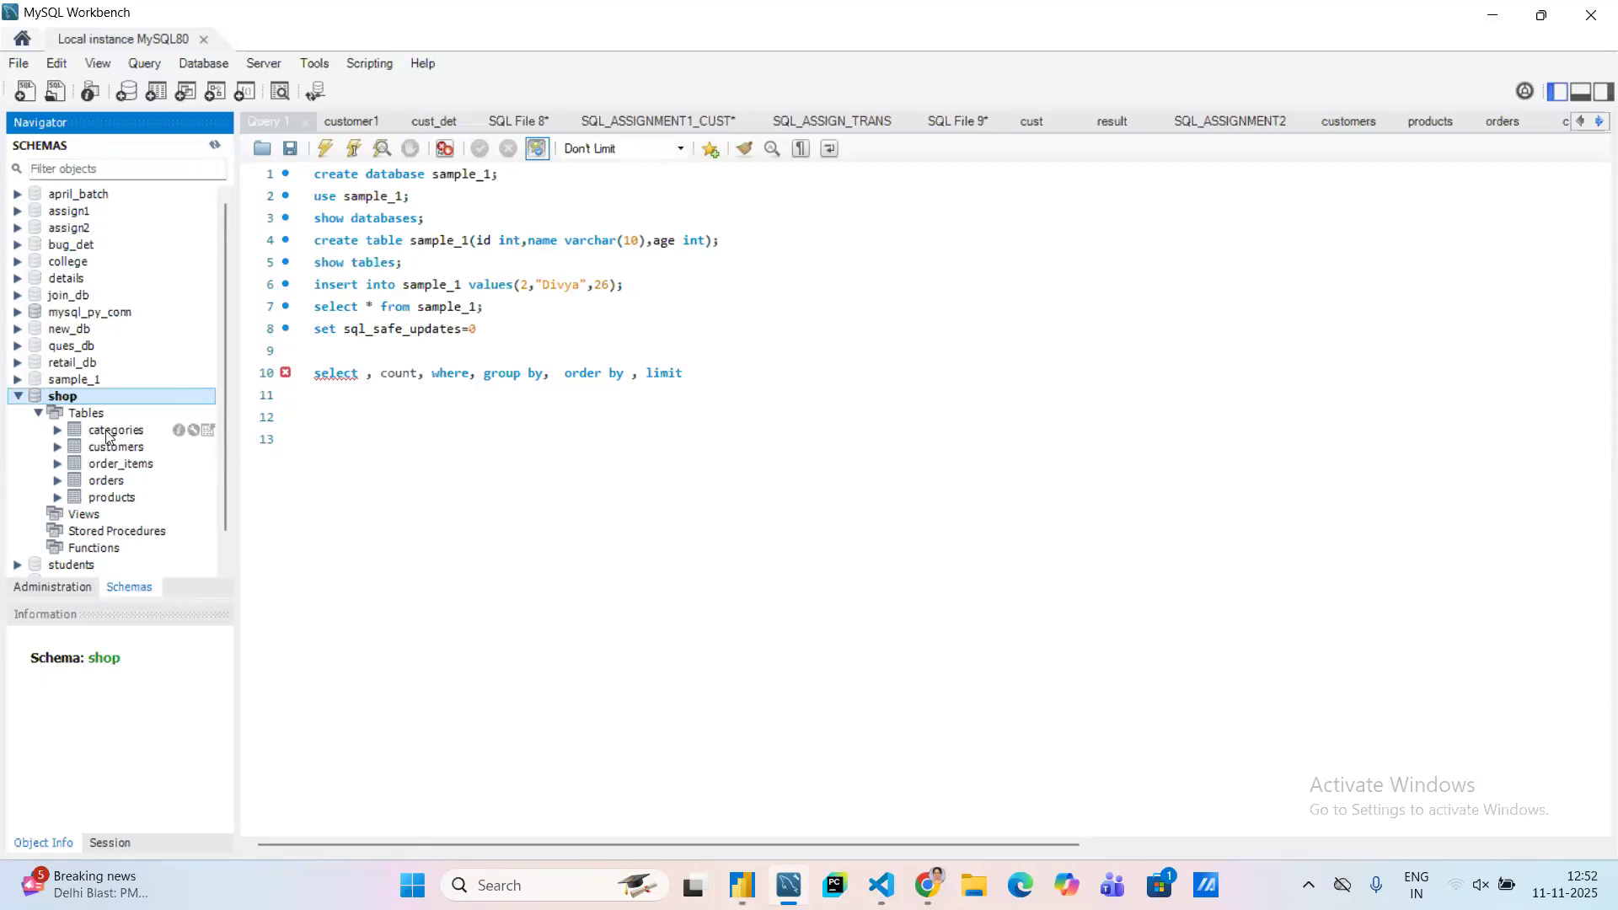
pyautogui.click(208, 431)
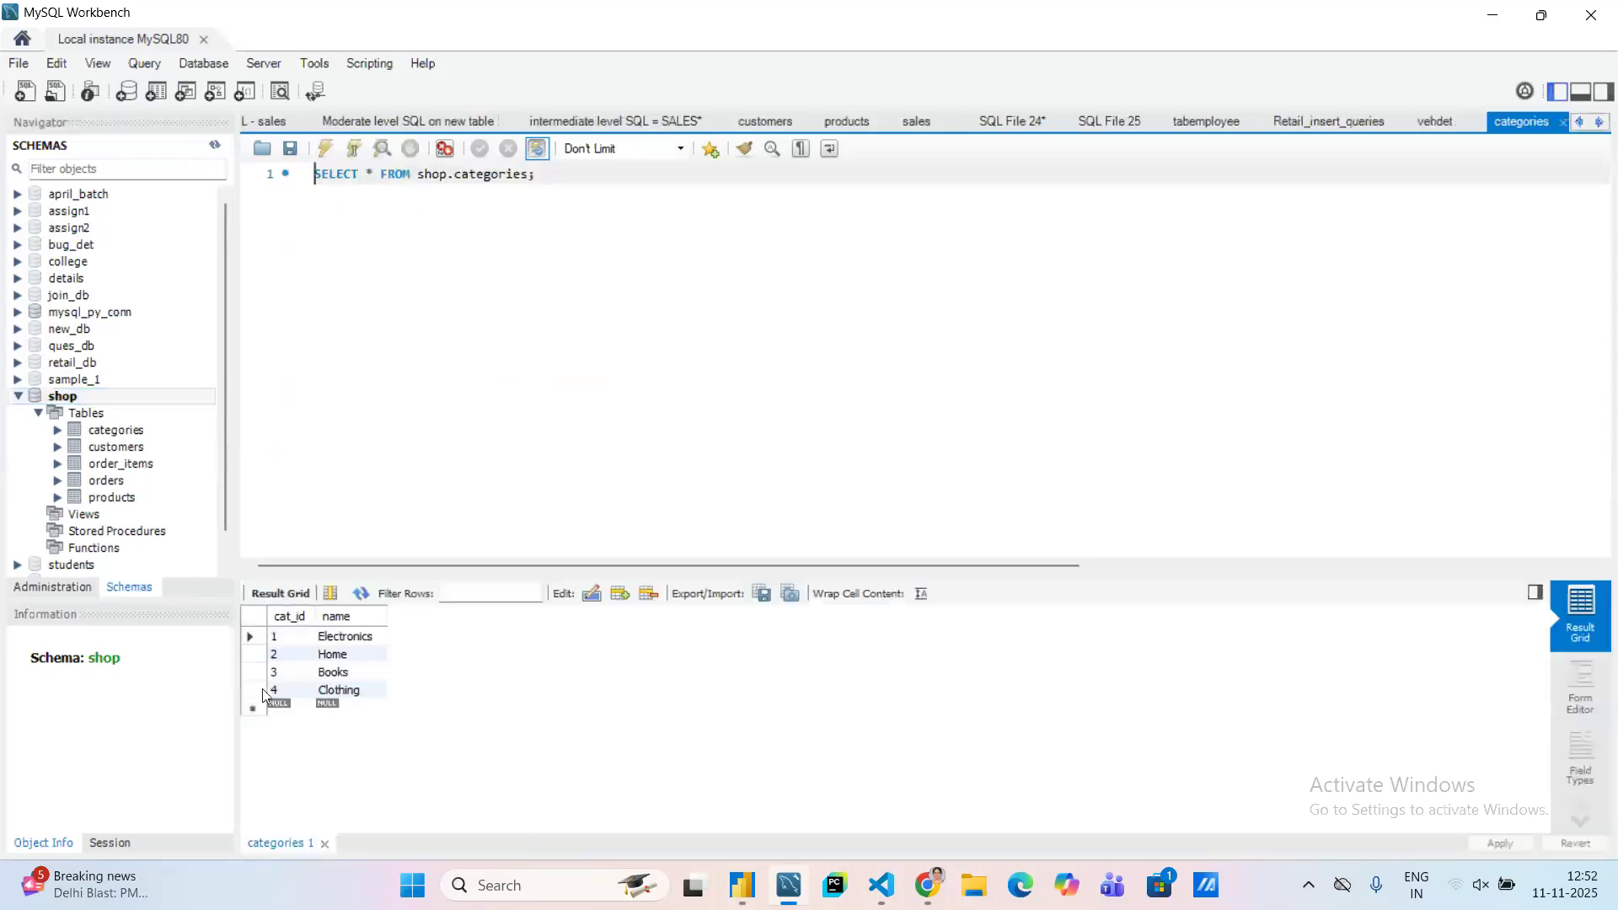
# - Return to Power BI Desktop and submit the server and database details of the MySQL connection
pyautogui.moveTo(765, 891)
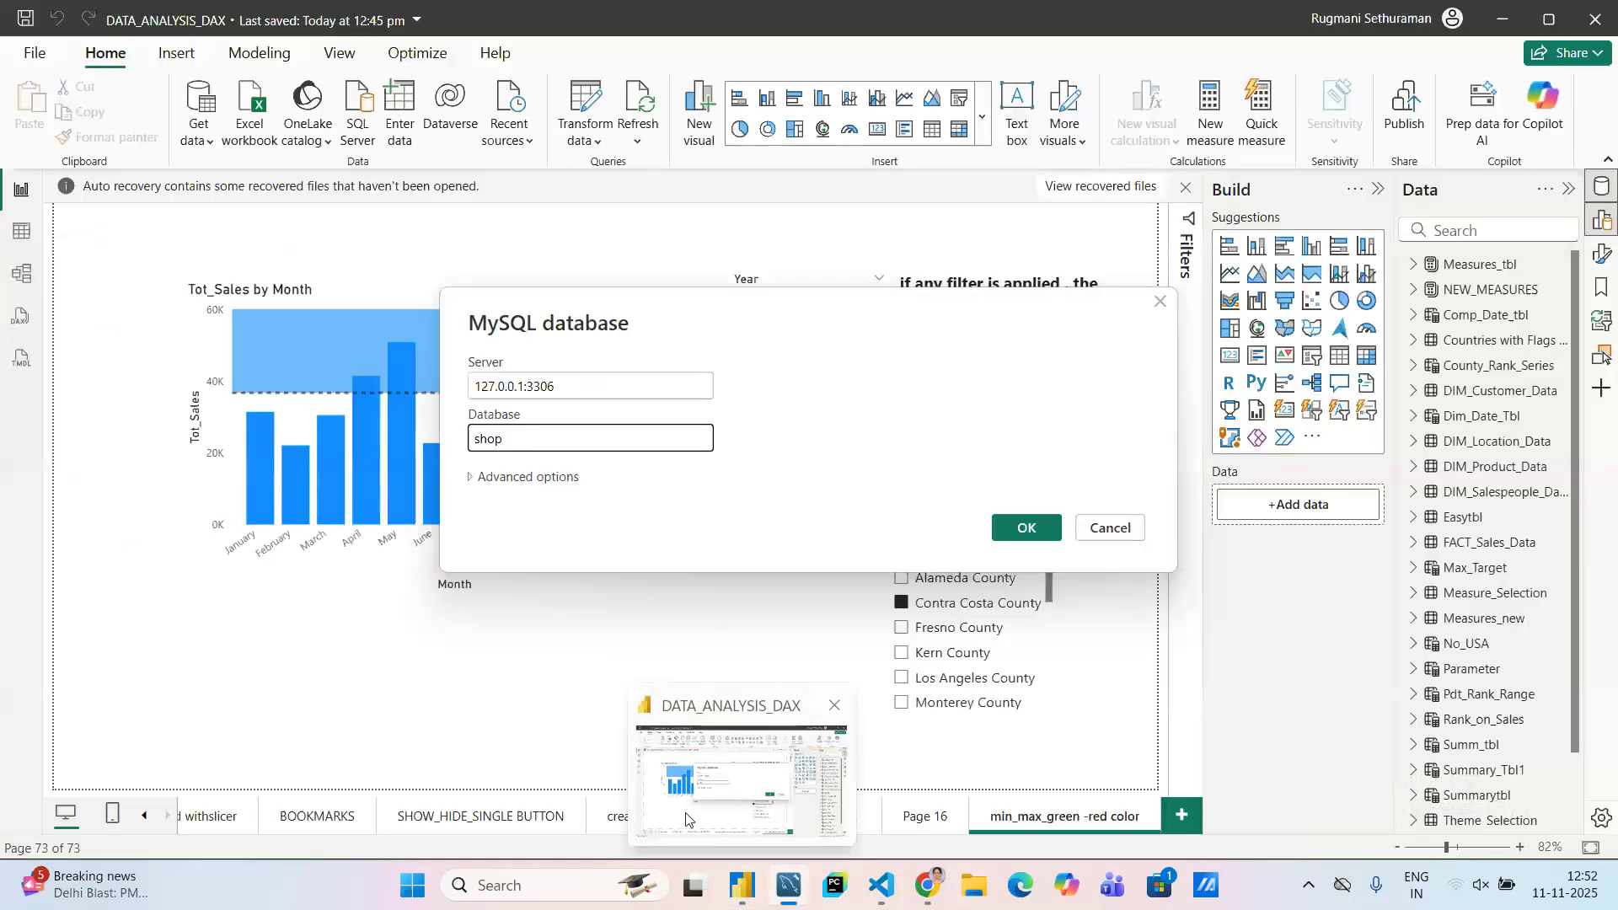
pyautogui.click(685, 812)
pyautogui.click(1024, 530)
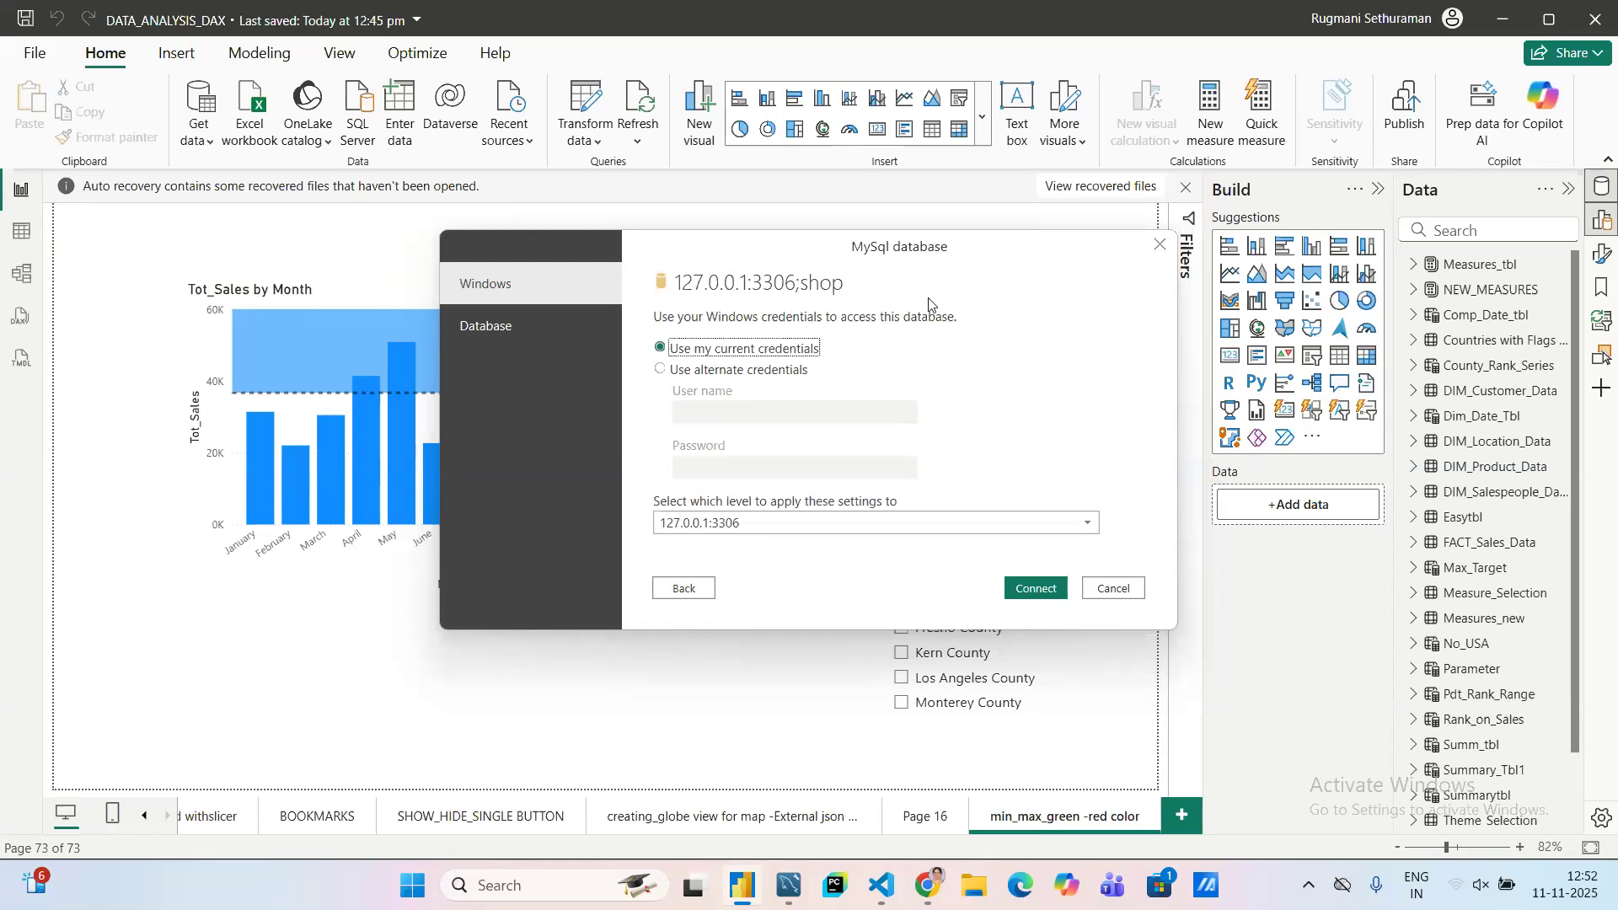
# - Switch to Chrome and bring up the Zoom meeting page to check on the participants
pyautogui.moveTo(942, 882)
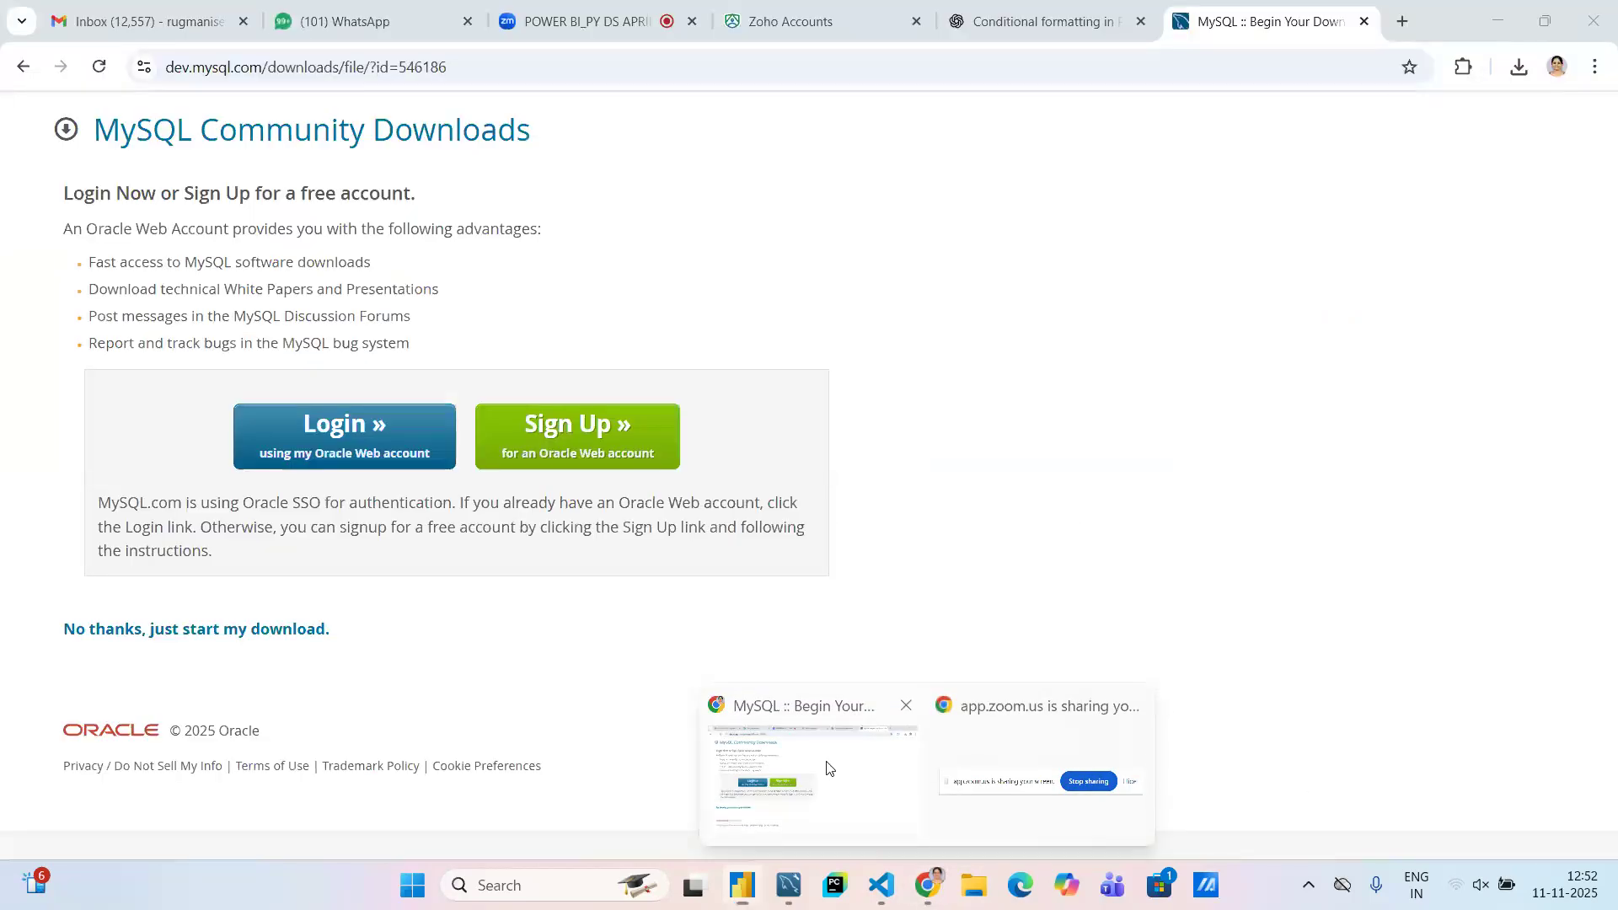
pyautogui.click(825, 768)
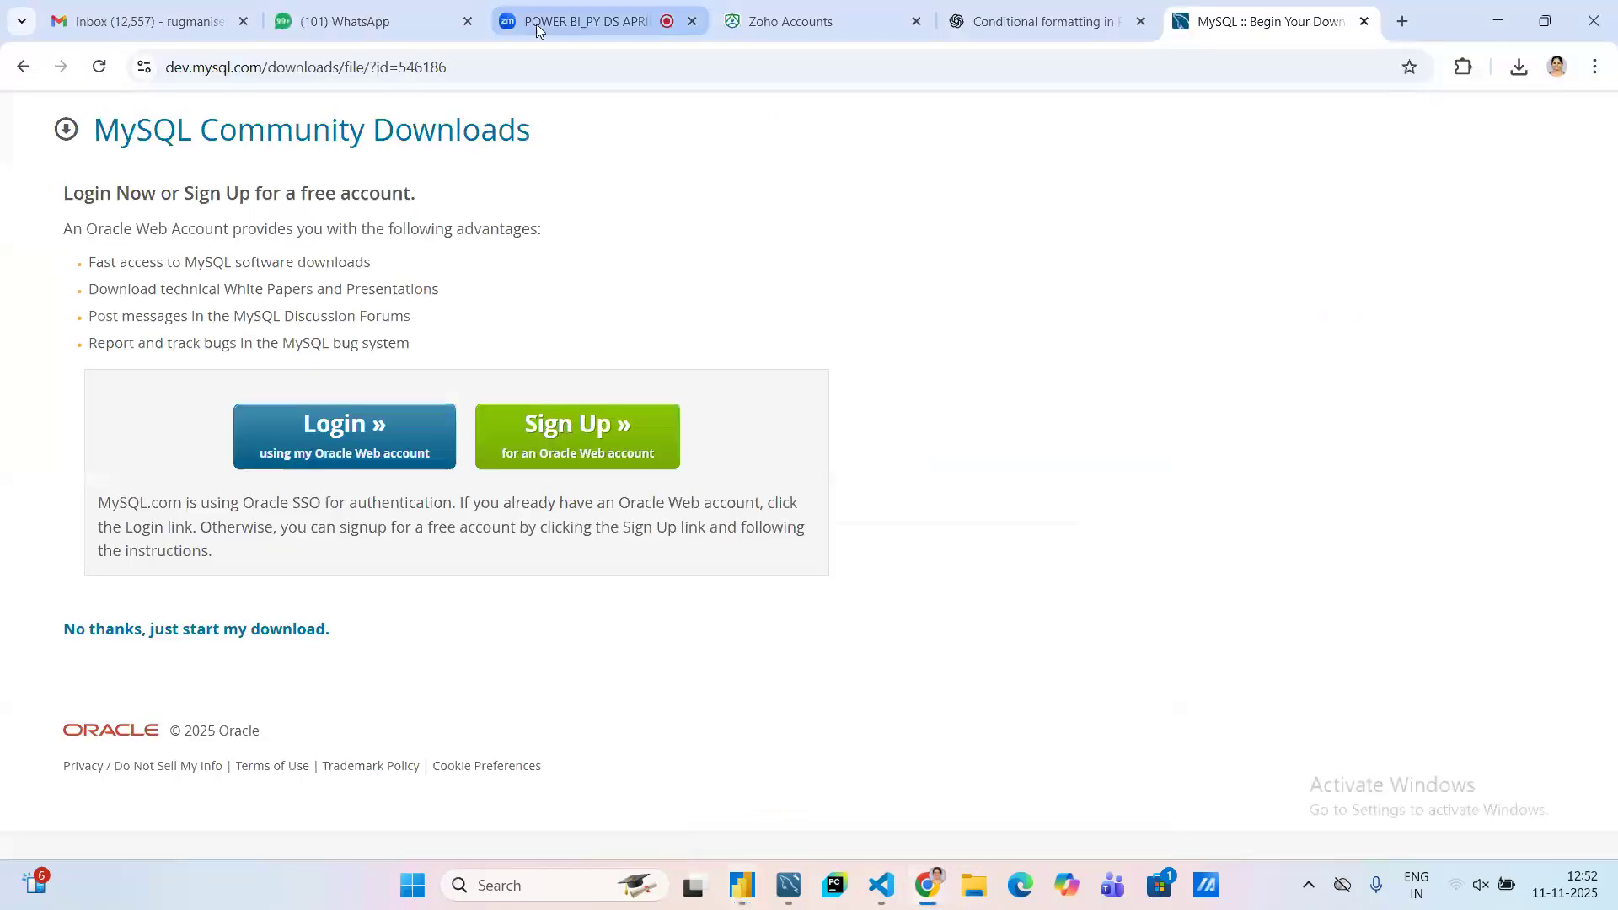
pyautogui.click(536, 23)
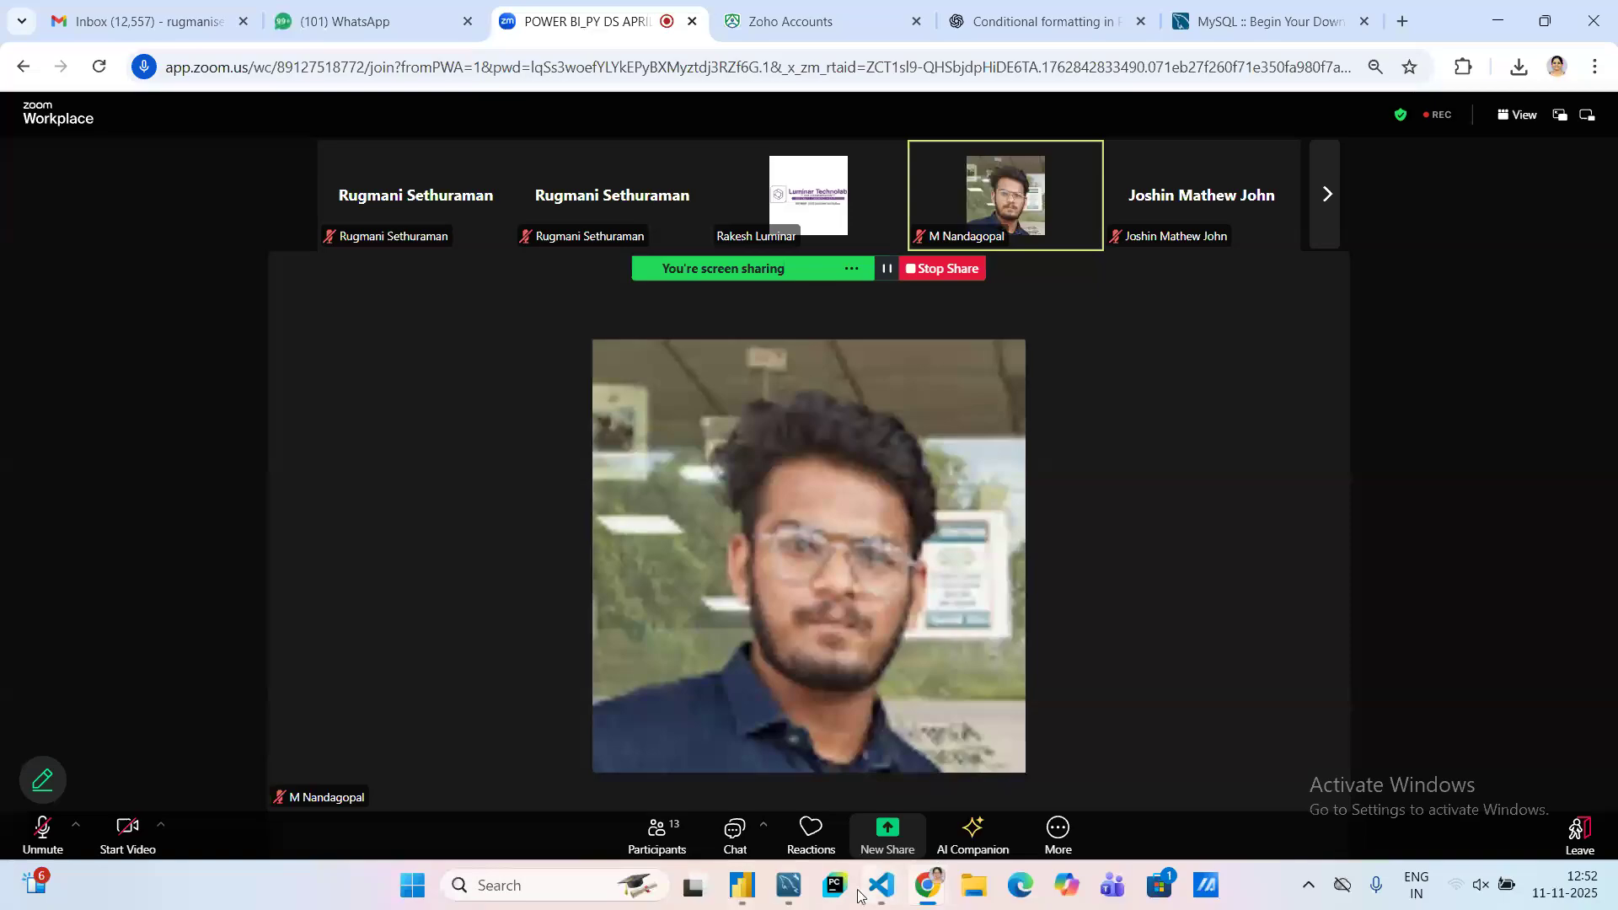
# - Return to Power BI Desktop, choose Database authentication for the MySQL connection, and set the user name to root
pyautogui.click(733, 895)
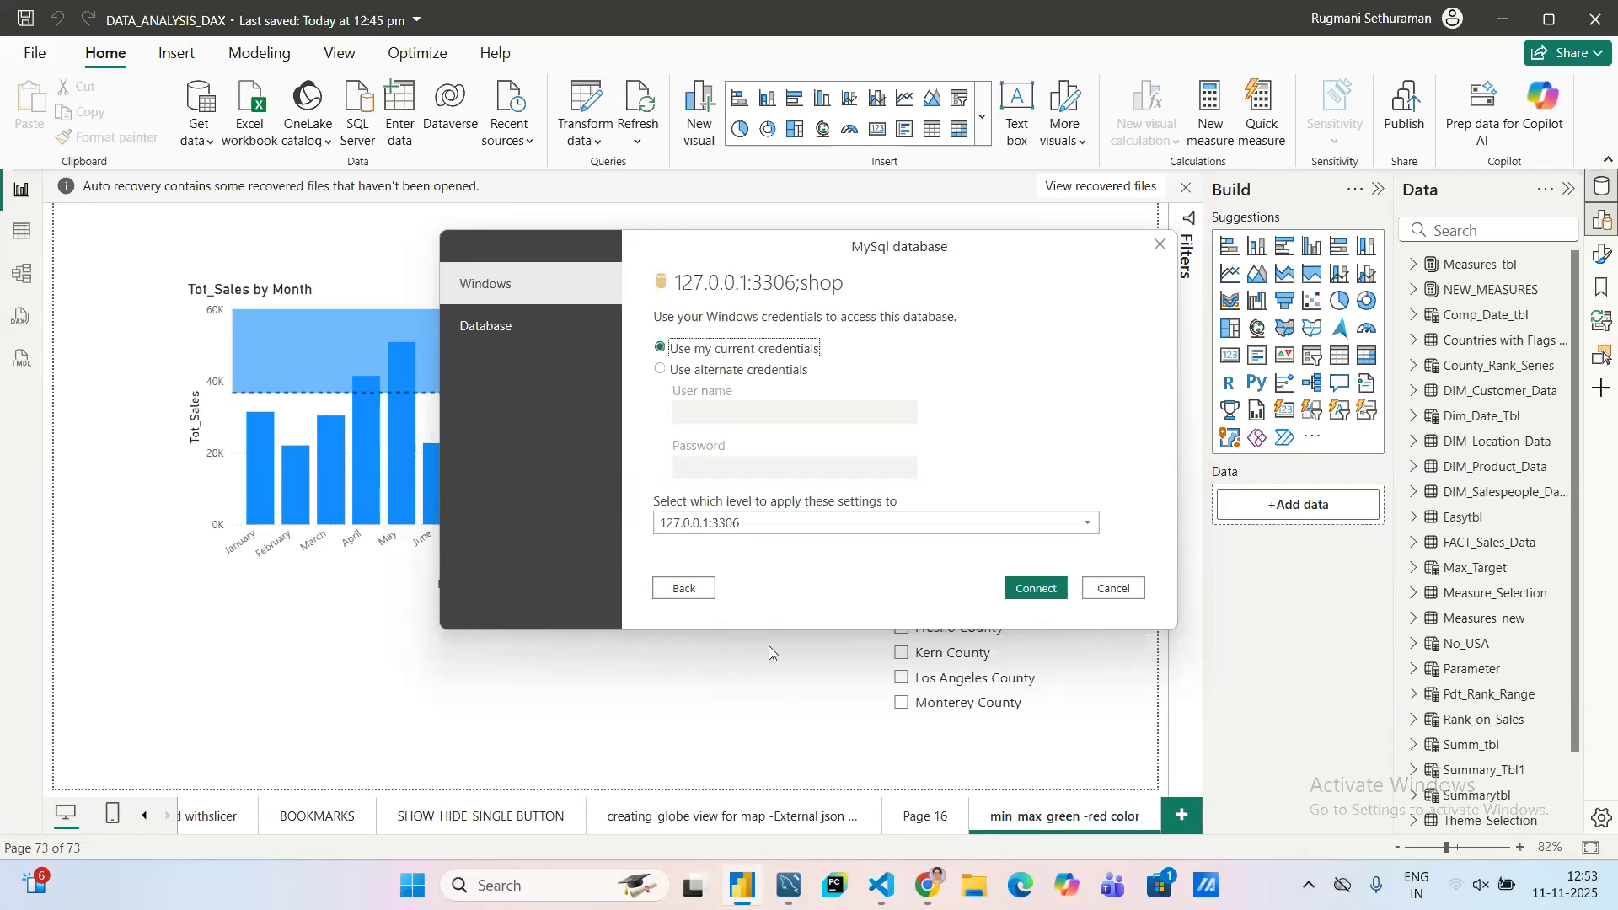
pyautogui.click(480, 343)
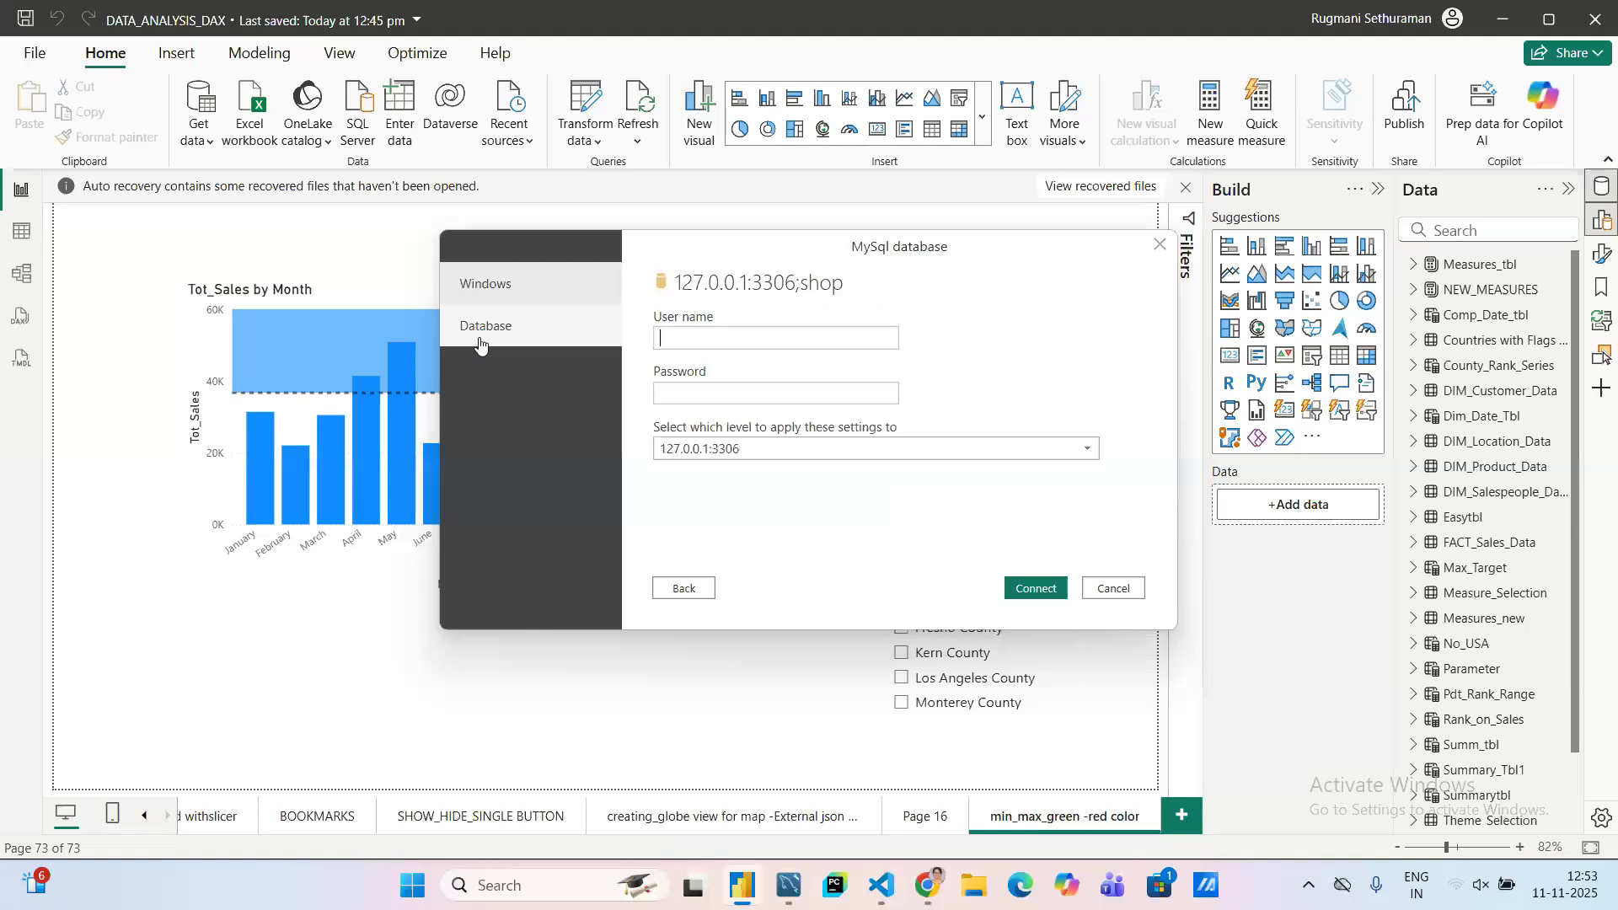
pyautogui.click(704, 342)
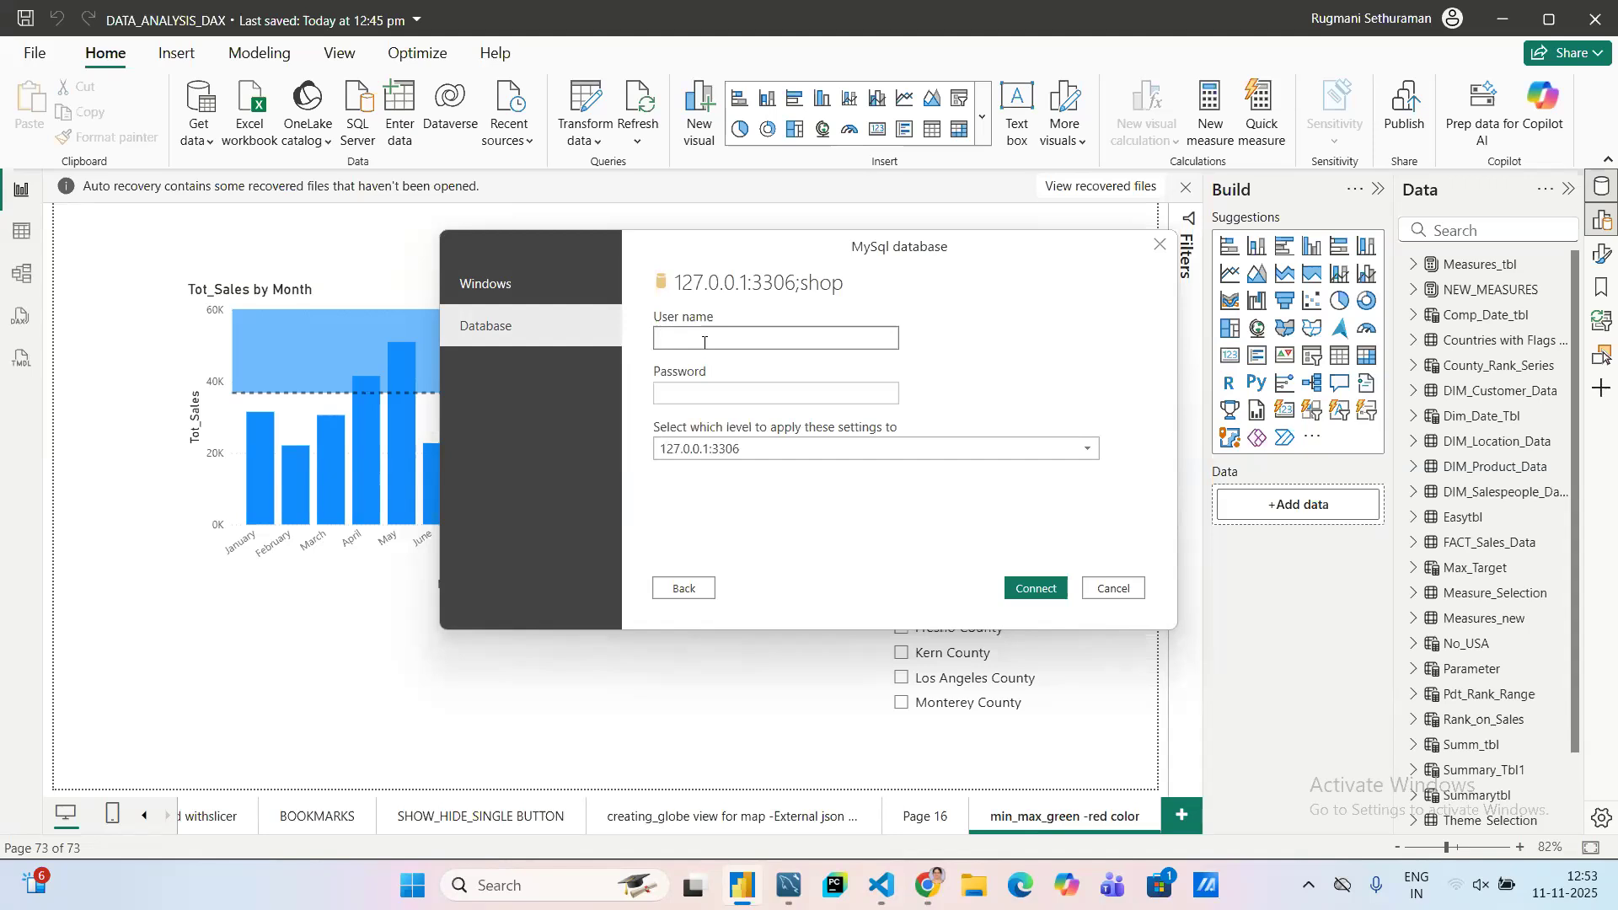
pyautogui.write('root')
# - Switch to MySQL Workbench and examine the hostname, port and username in the server connection settings, then close them
pyautogui.click(789, 885)
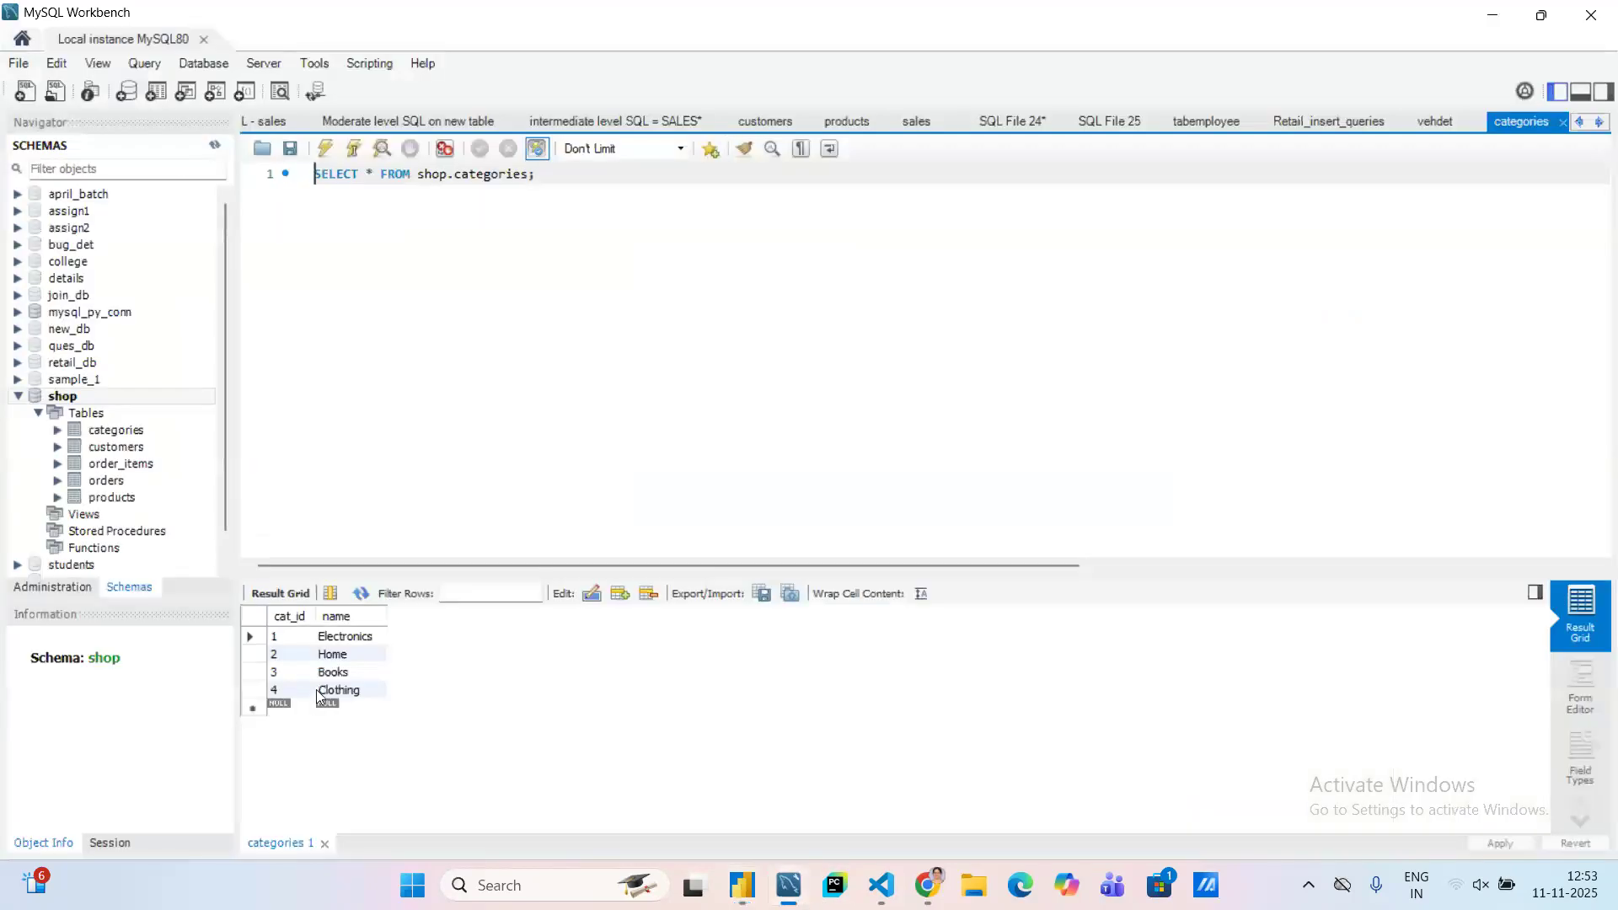
pyautogui.click(24, 39)
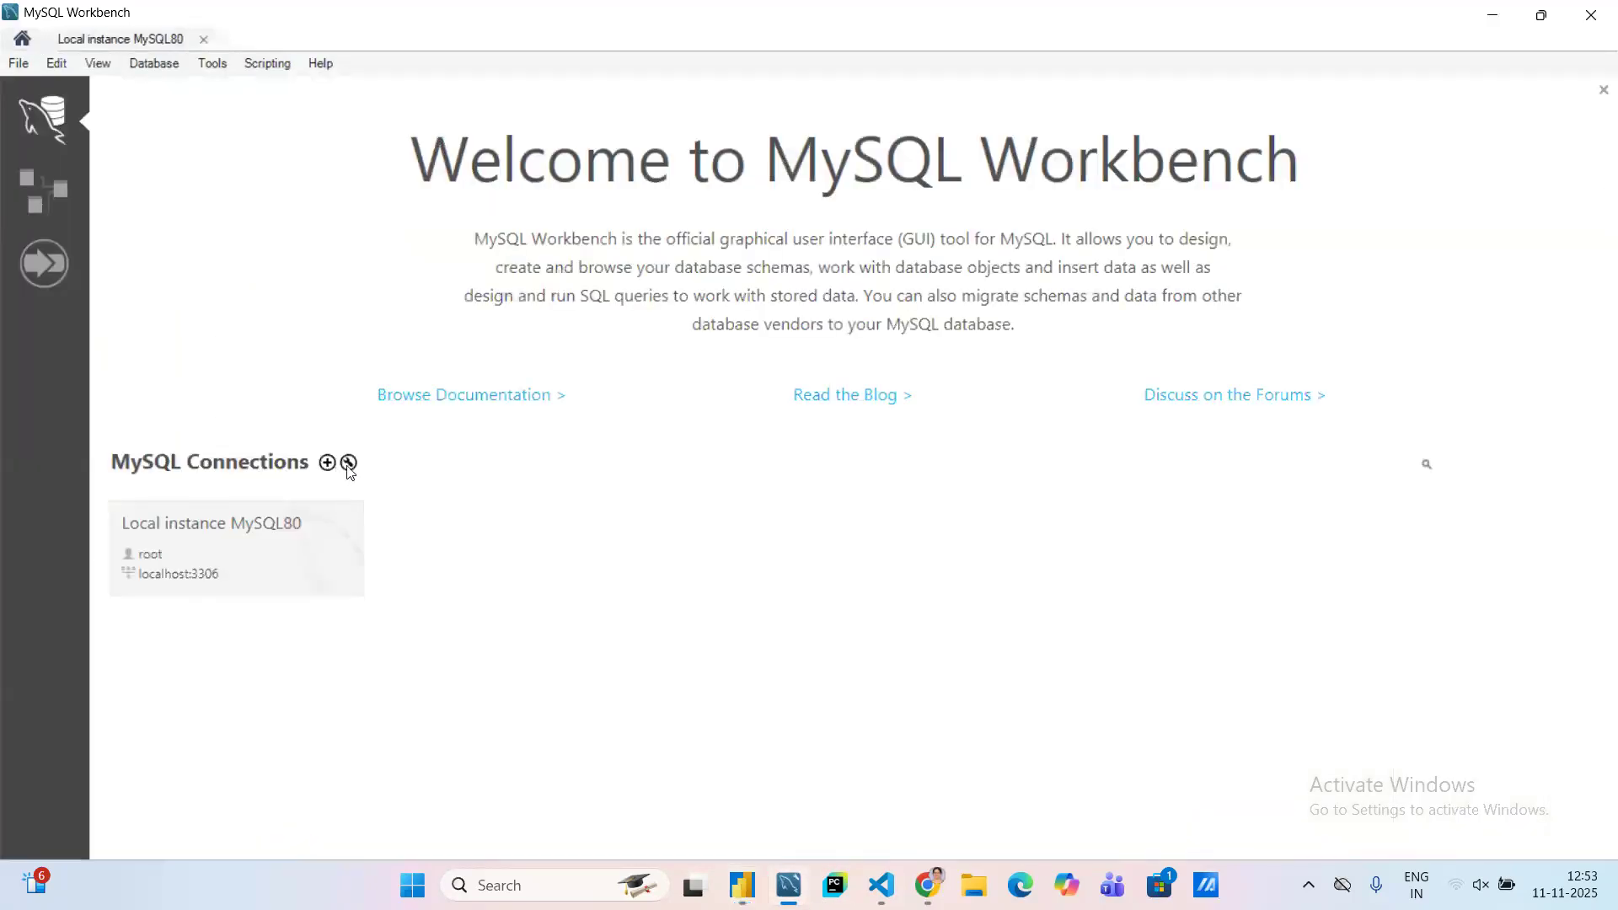
pyautogui.click(348, 463)
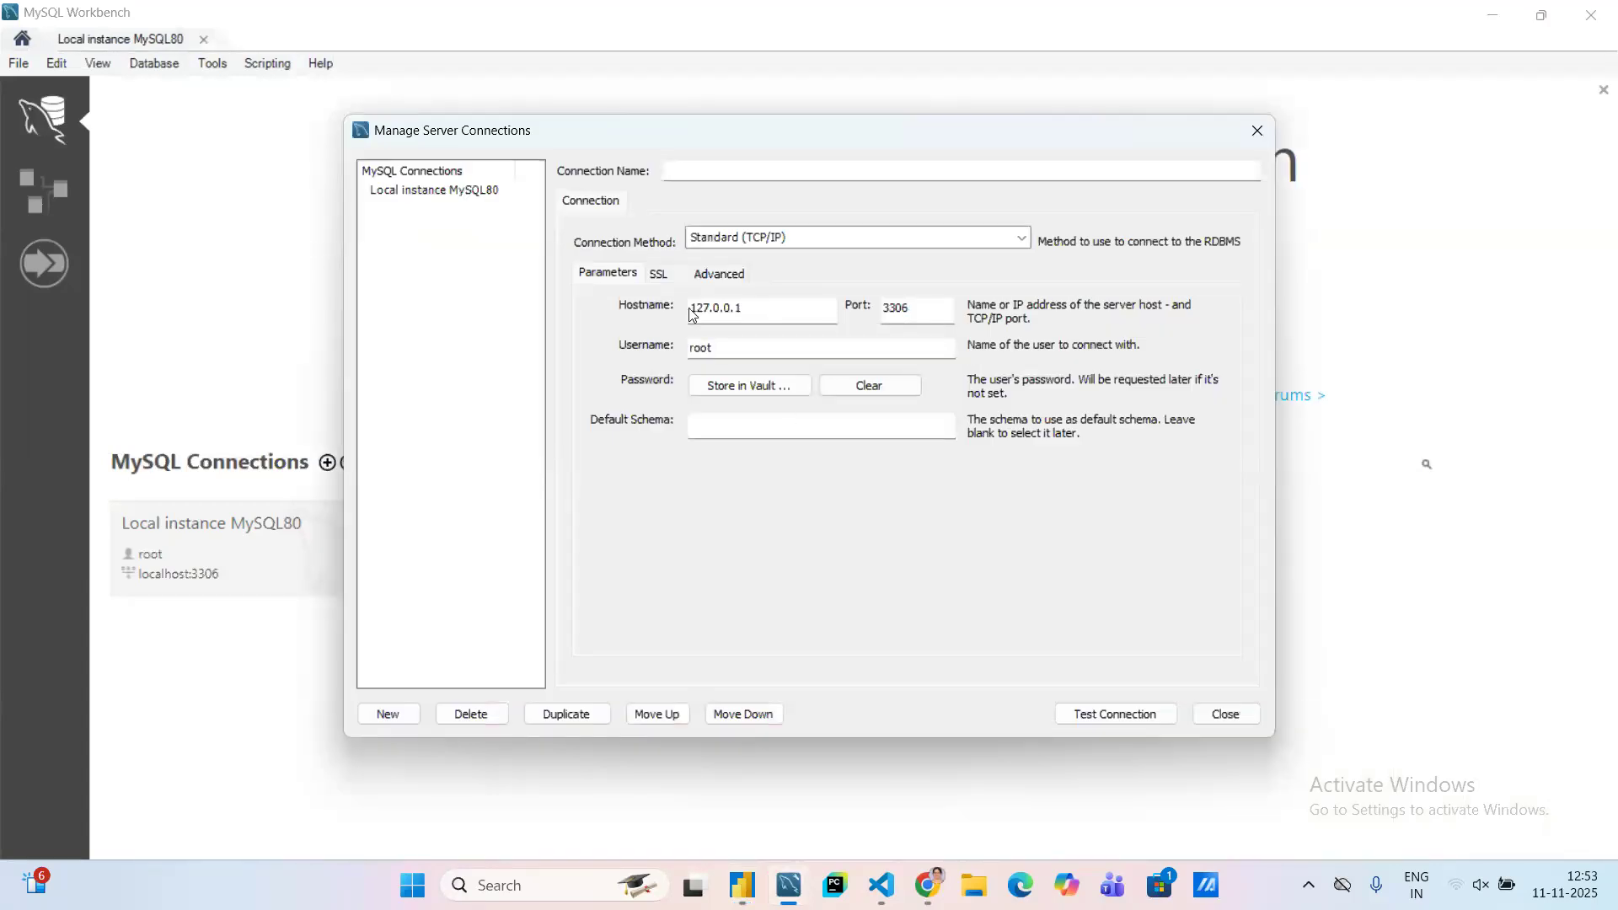
pyautogui.click(1257, 132)
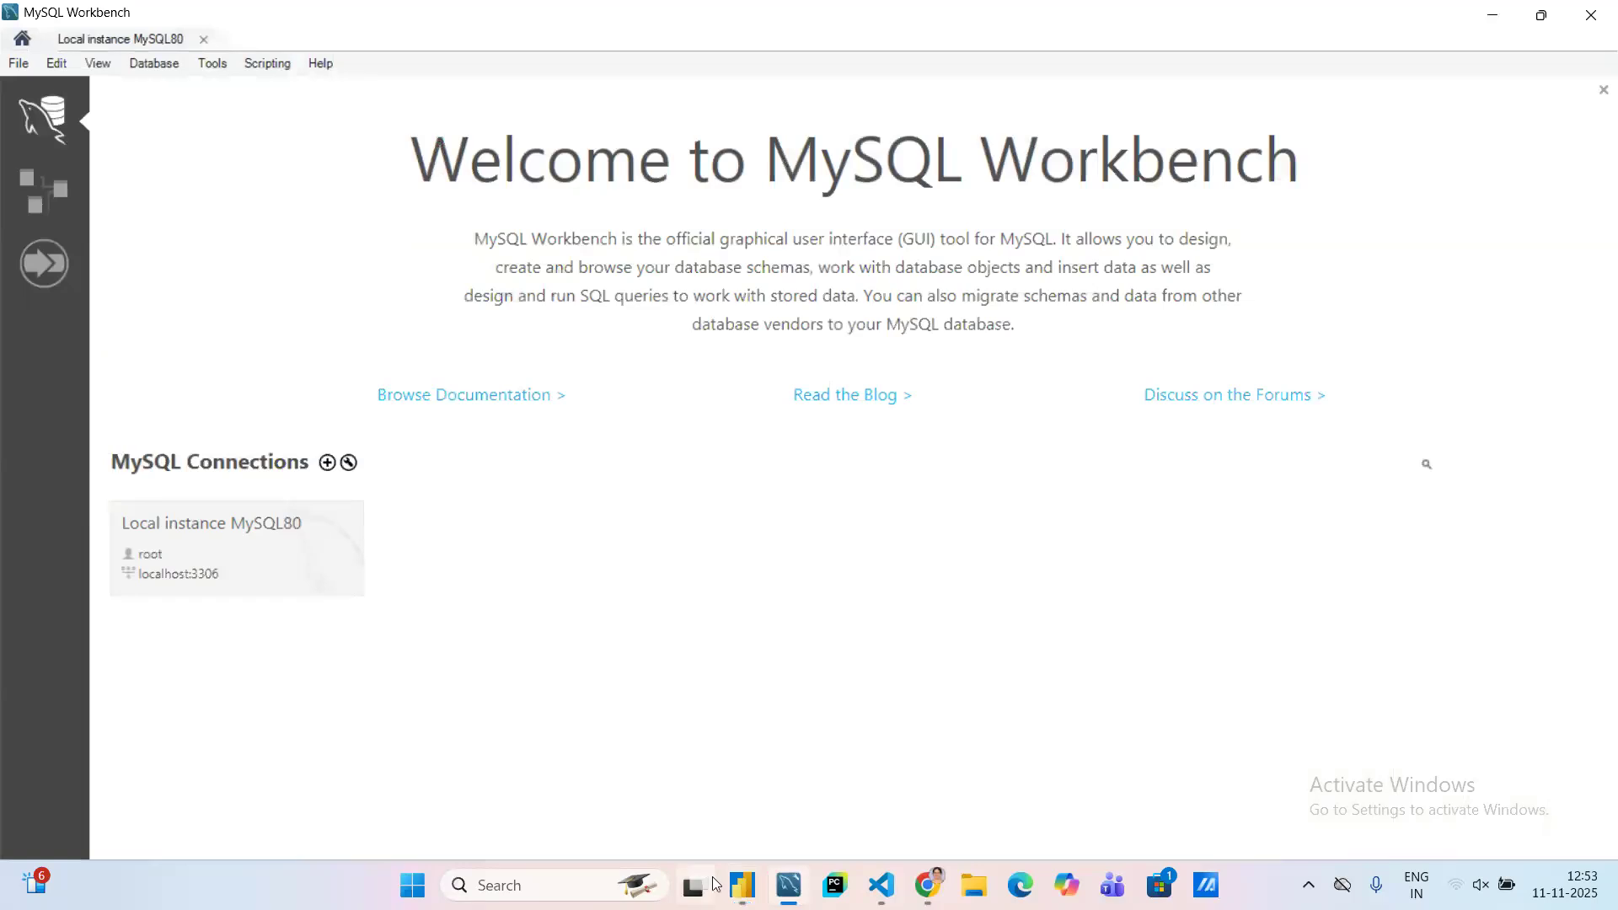
# - Switch back to Power BI Desktop, enter the MySQL account password, and connect to the shop database
pyautogui.click(742, 885)
pyautogui.click(739, 392)
pyautogui.write('•••••••')
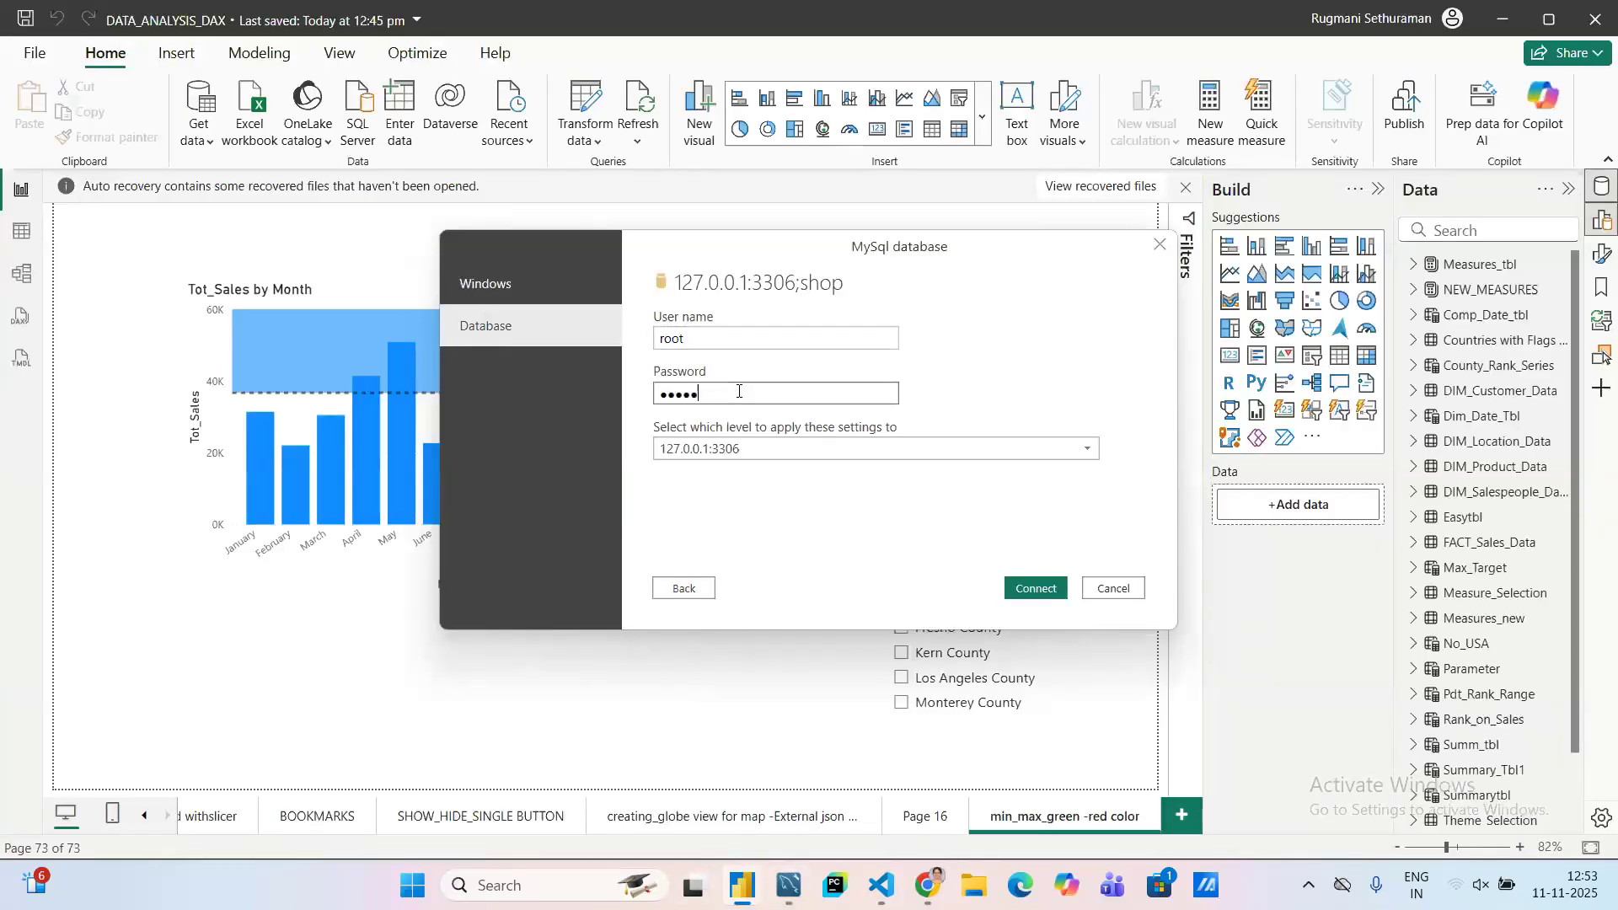
pyautogui.write('•••')
pyautogui.click(1045, 595)
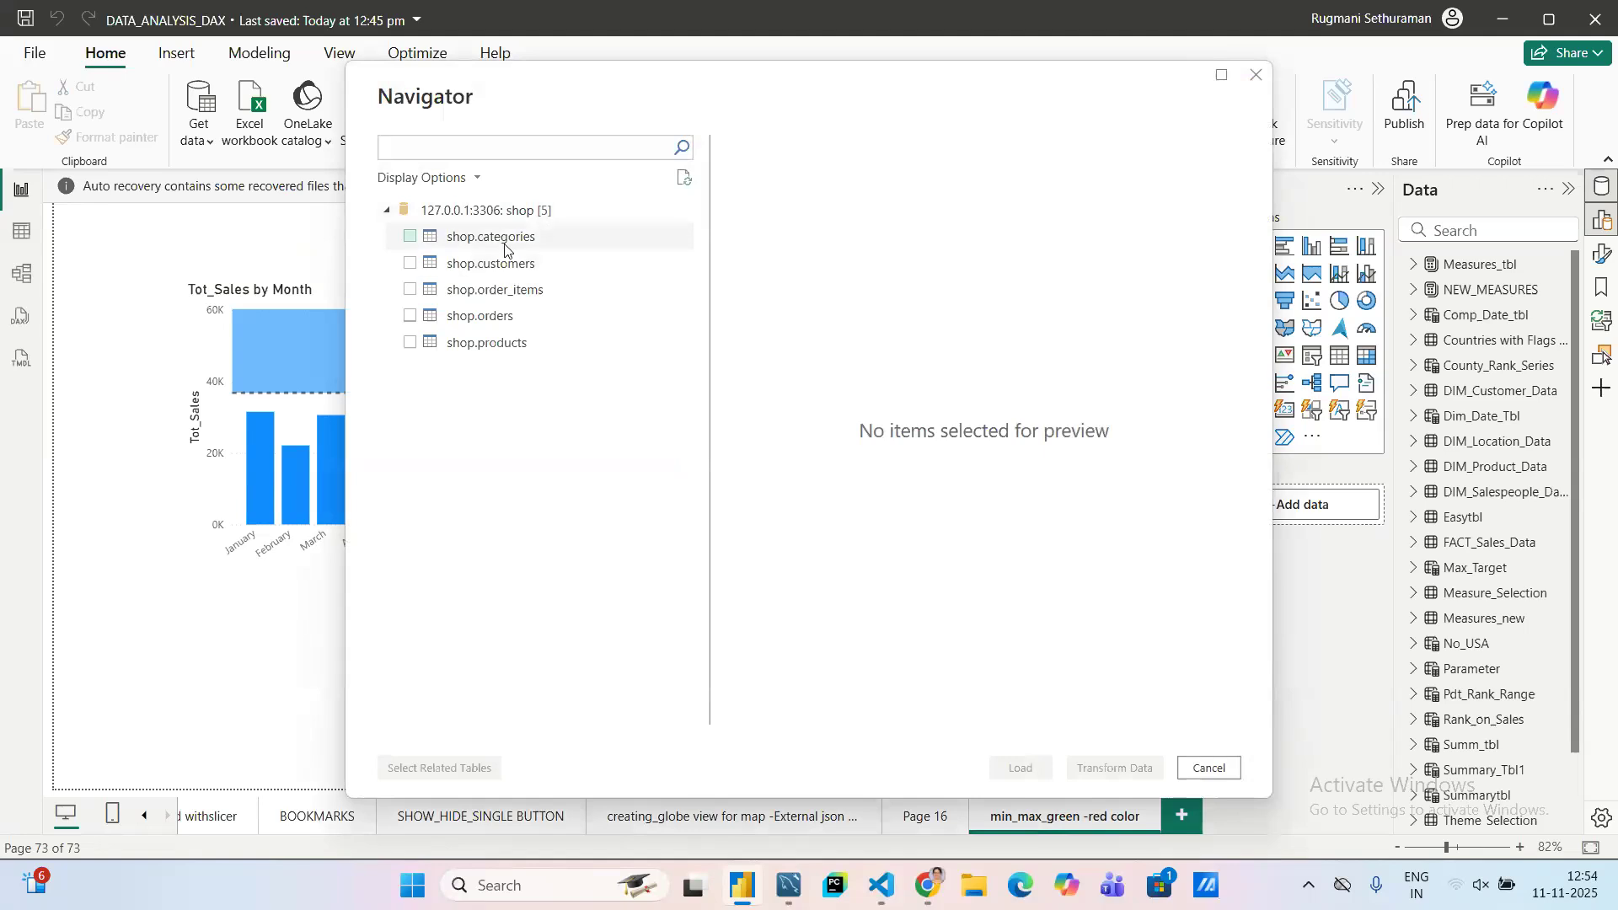
# - Review the shop schema's table list in MySQL Workbench against the Navigator tables and return to Power BI Desktop
pyautogui.moveTo(794, 892)
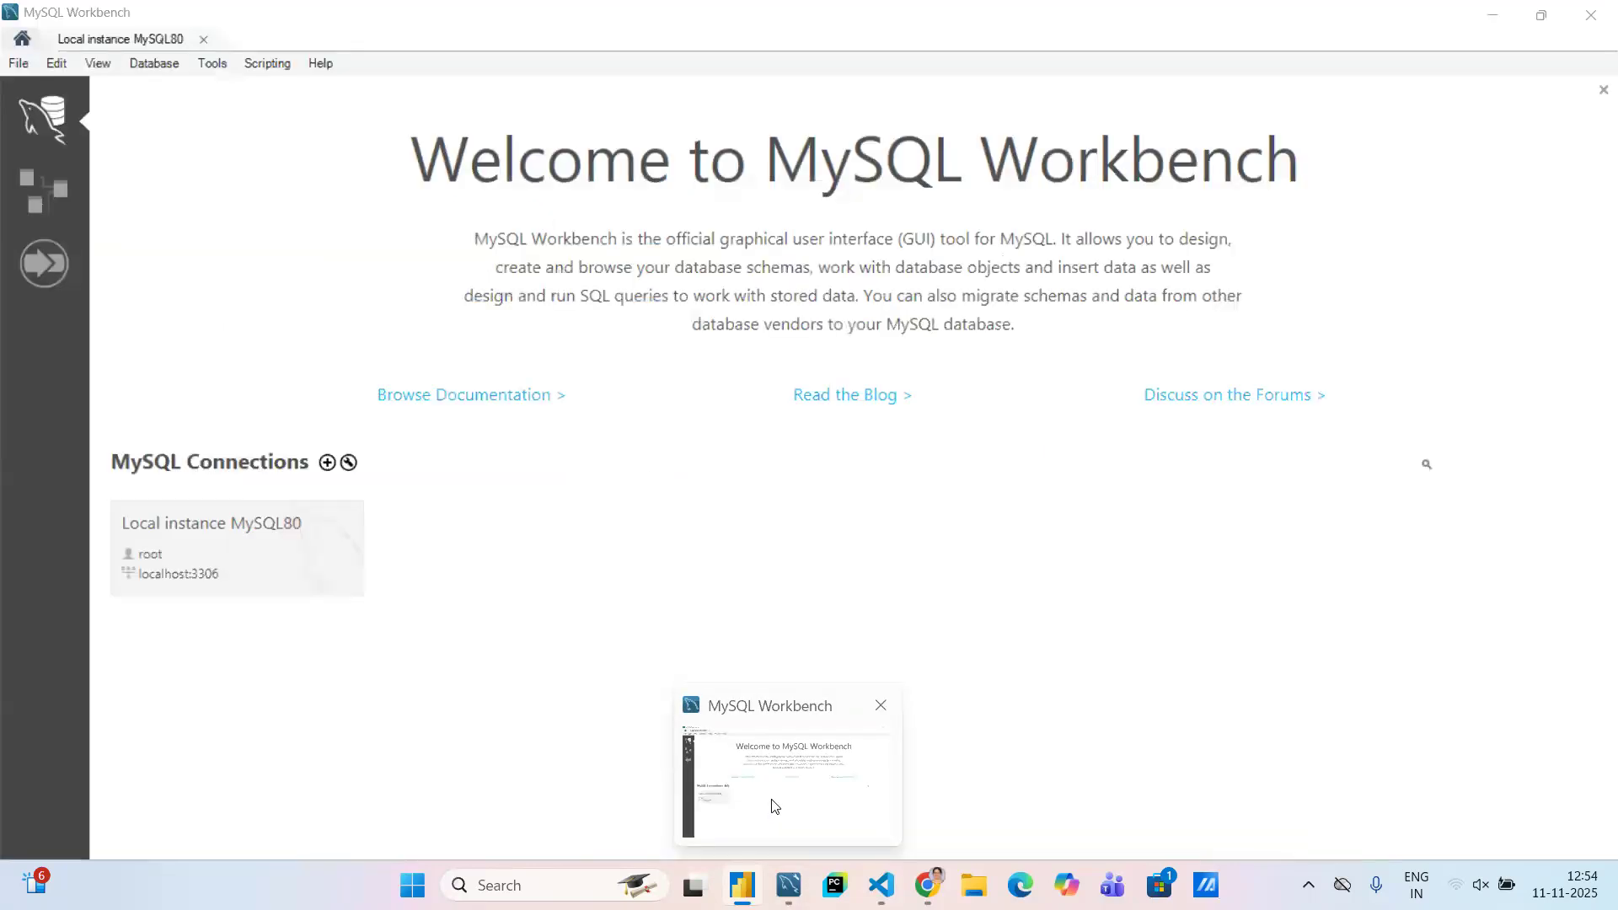
pyautogui.click(774, 806)
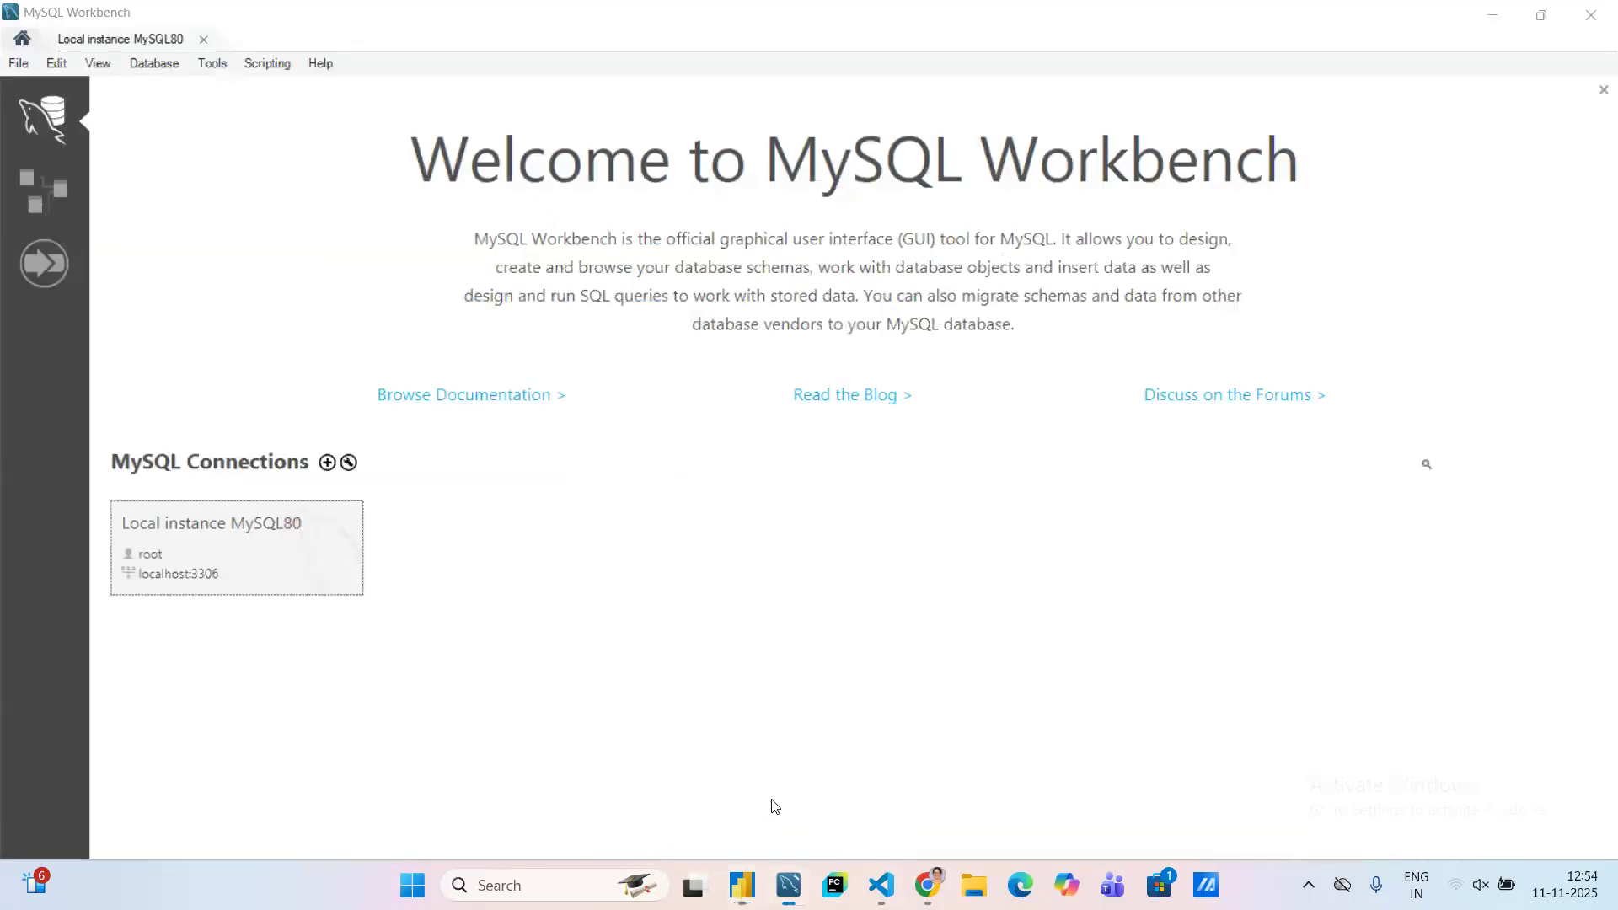
pyautogui.click(129, 43)
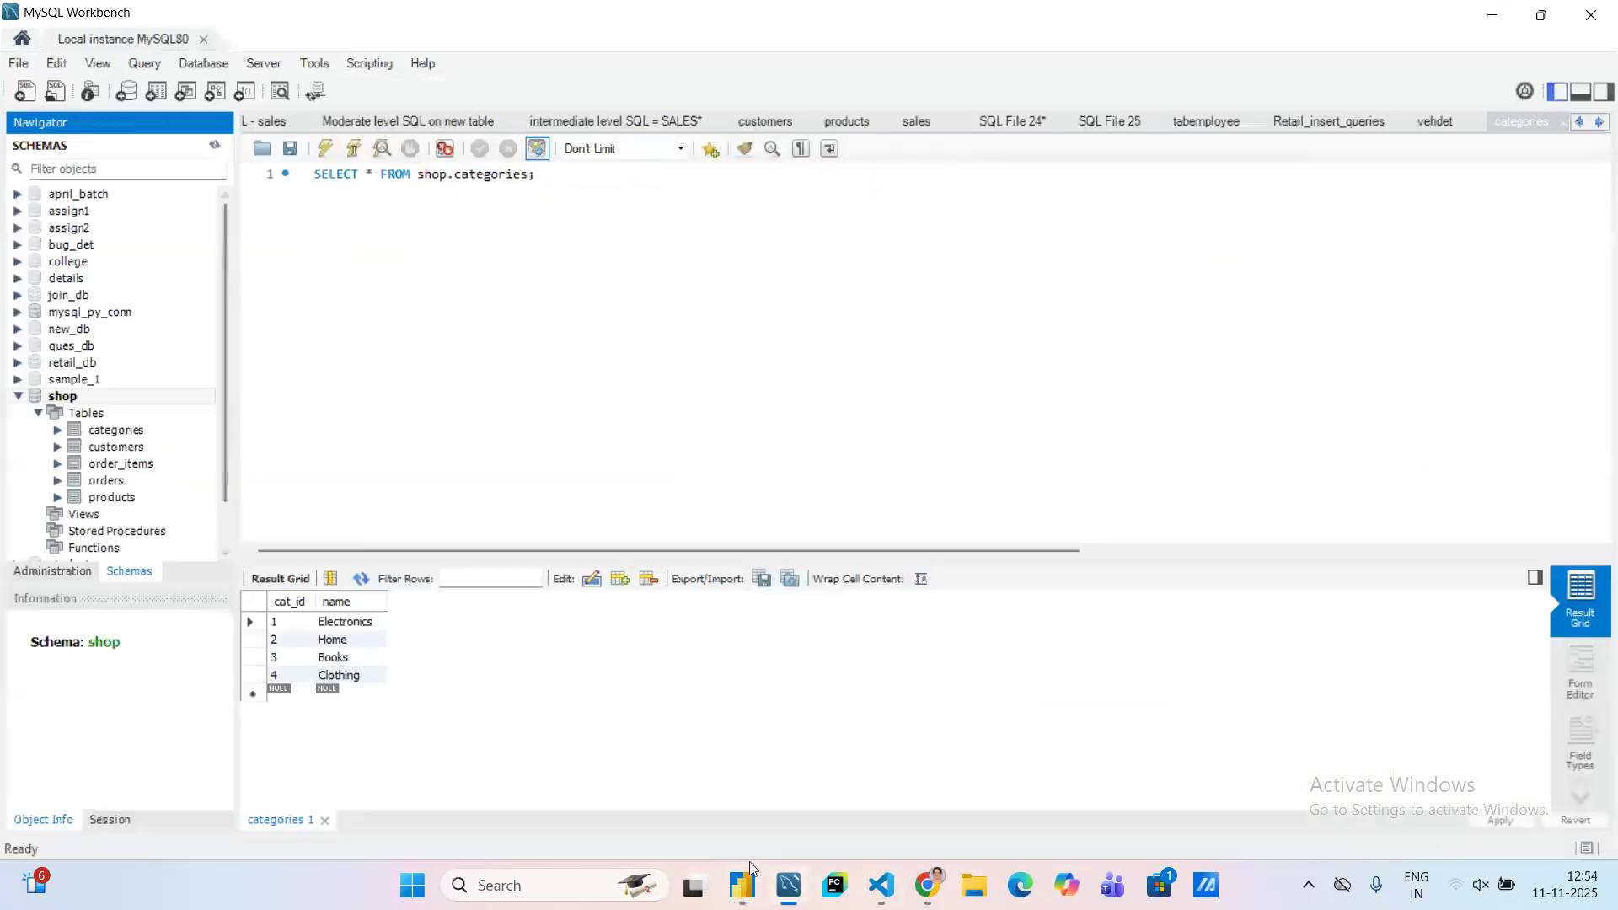
pyautogui.moveTo(741, 885)
pyautogui.click(742, 780)
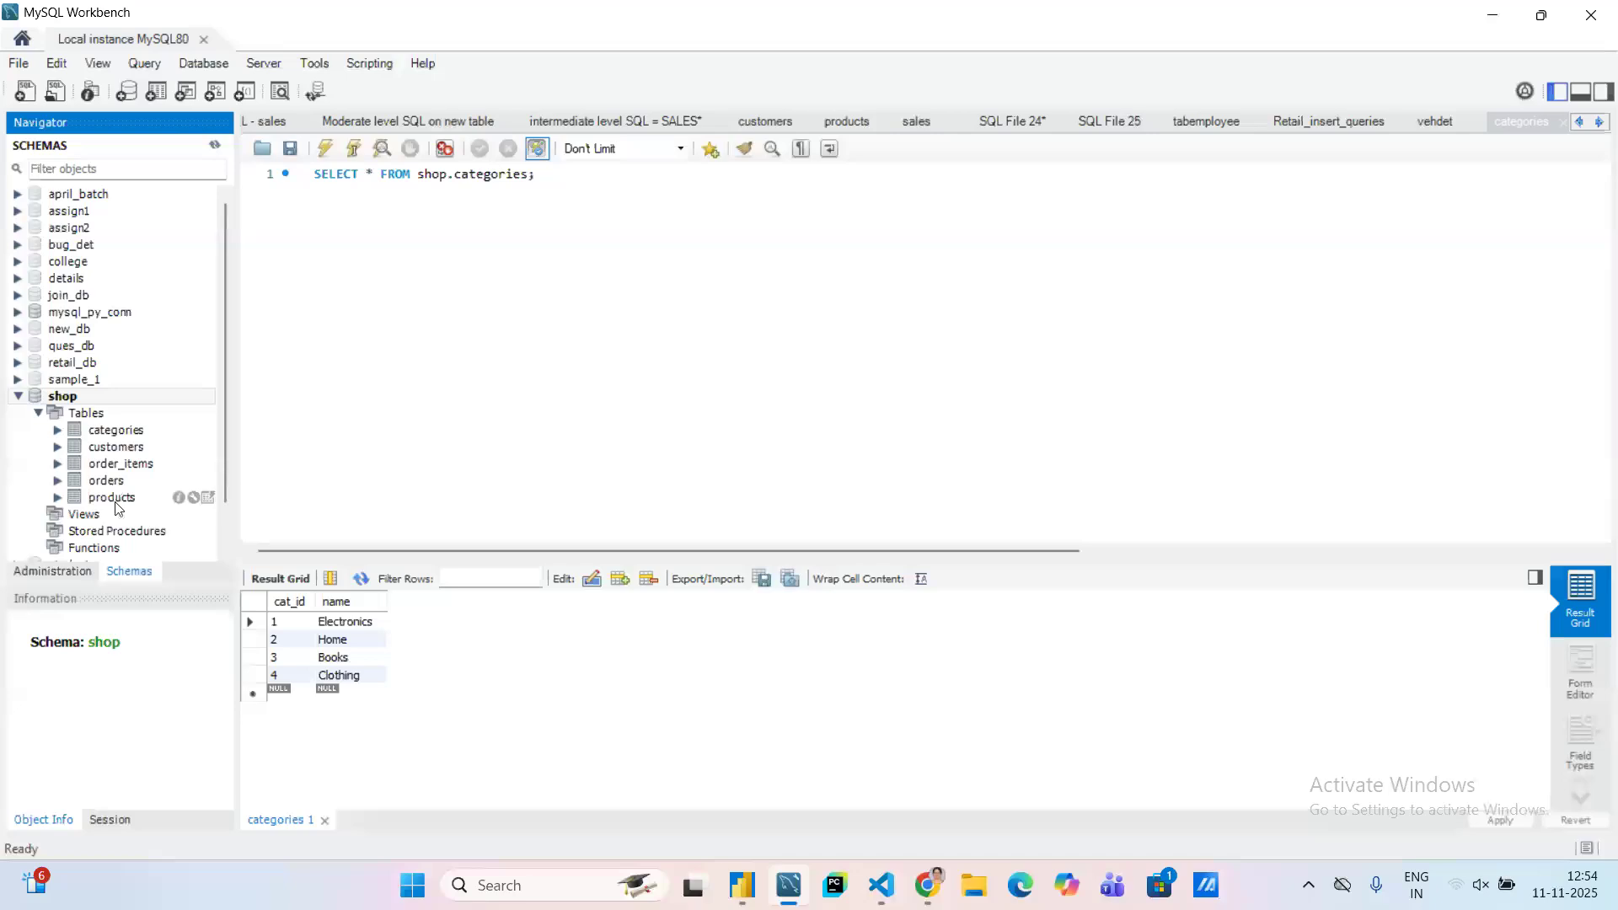
pyautogui.click(742, 885)
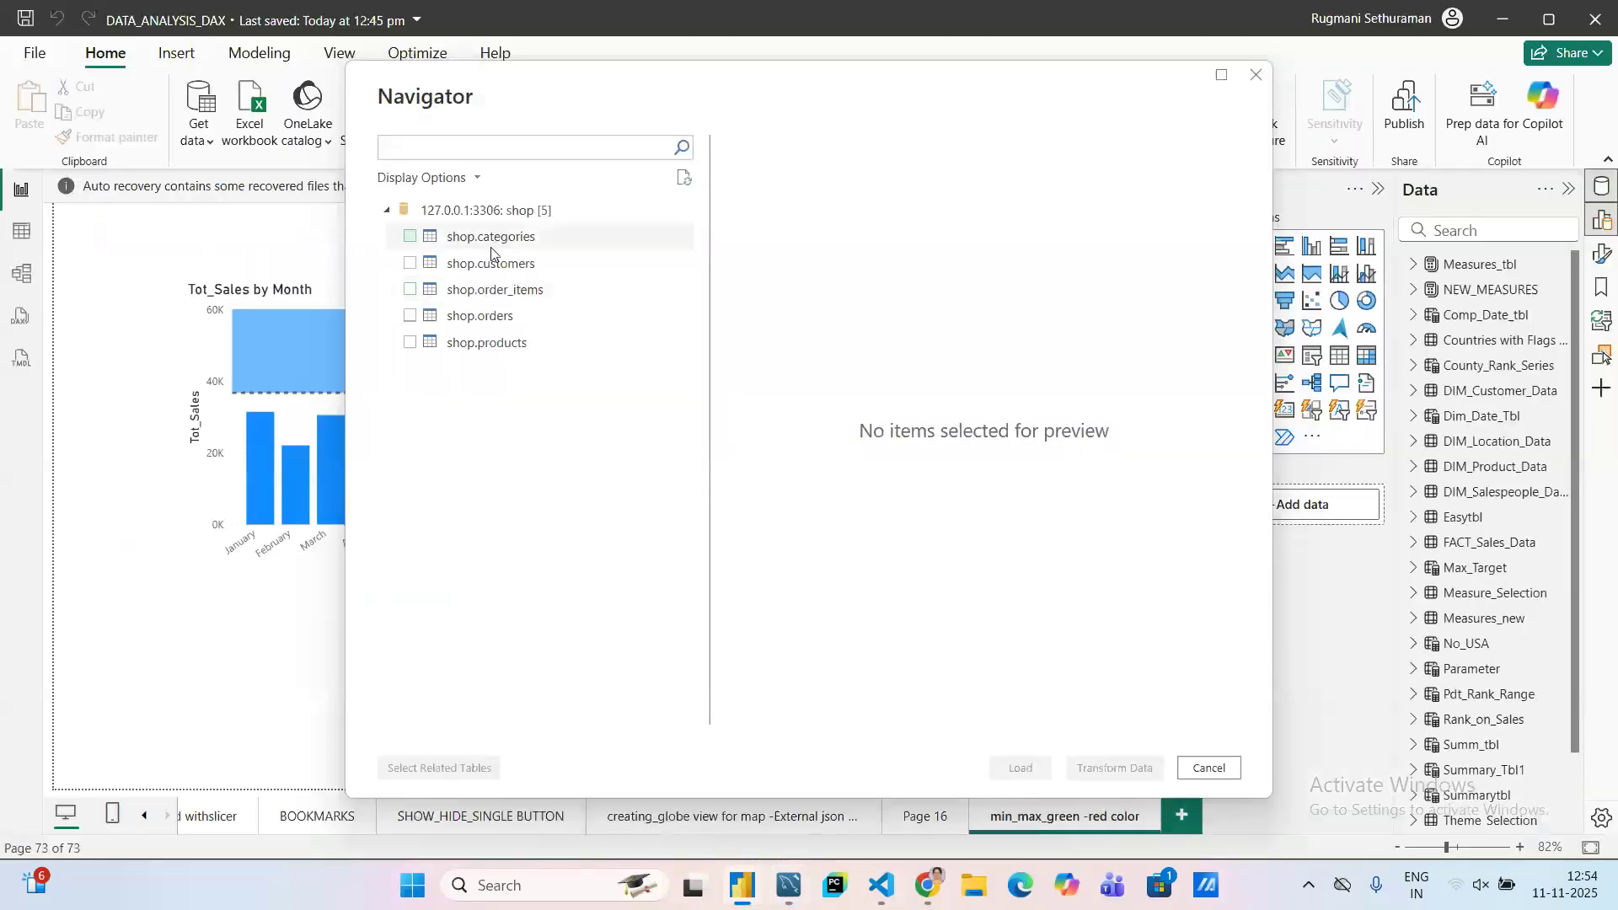
# - Load the shop.categories table from the MySQL shop database into the model and locate it among the report's tables
pyautogui.click(410, 237)
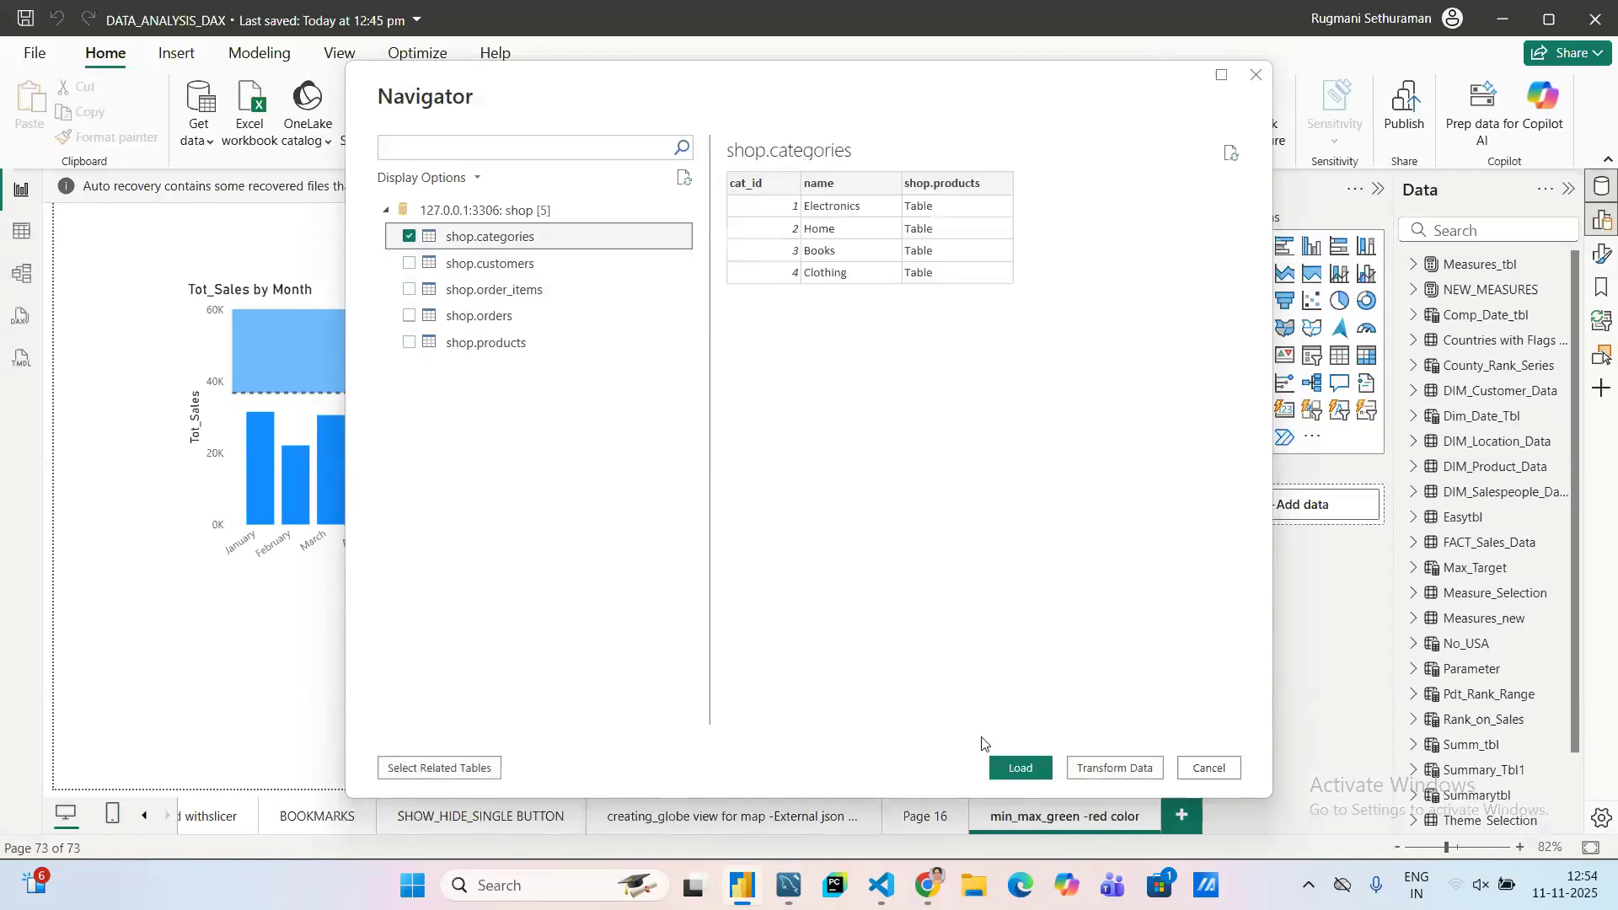
pyautogui.click(1020, 768)
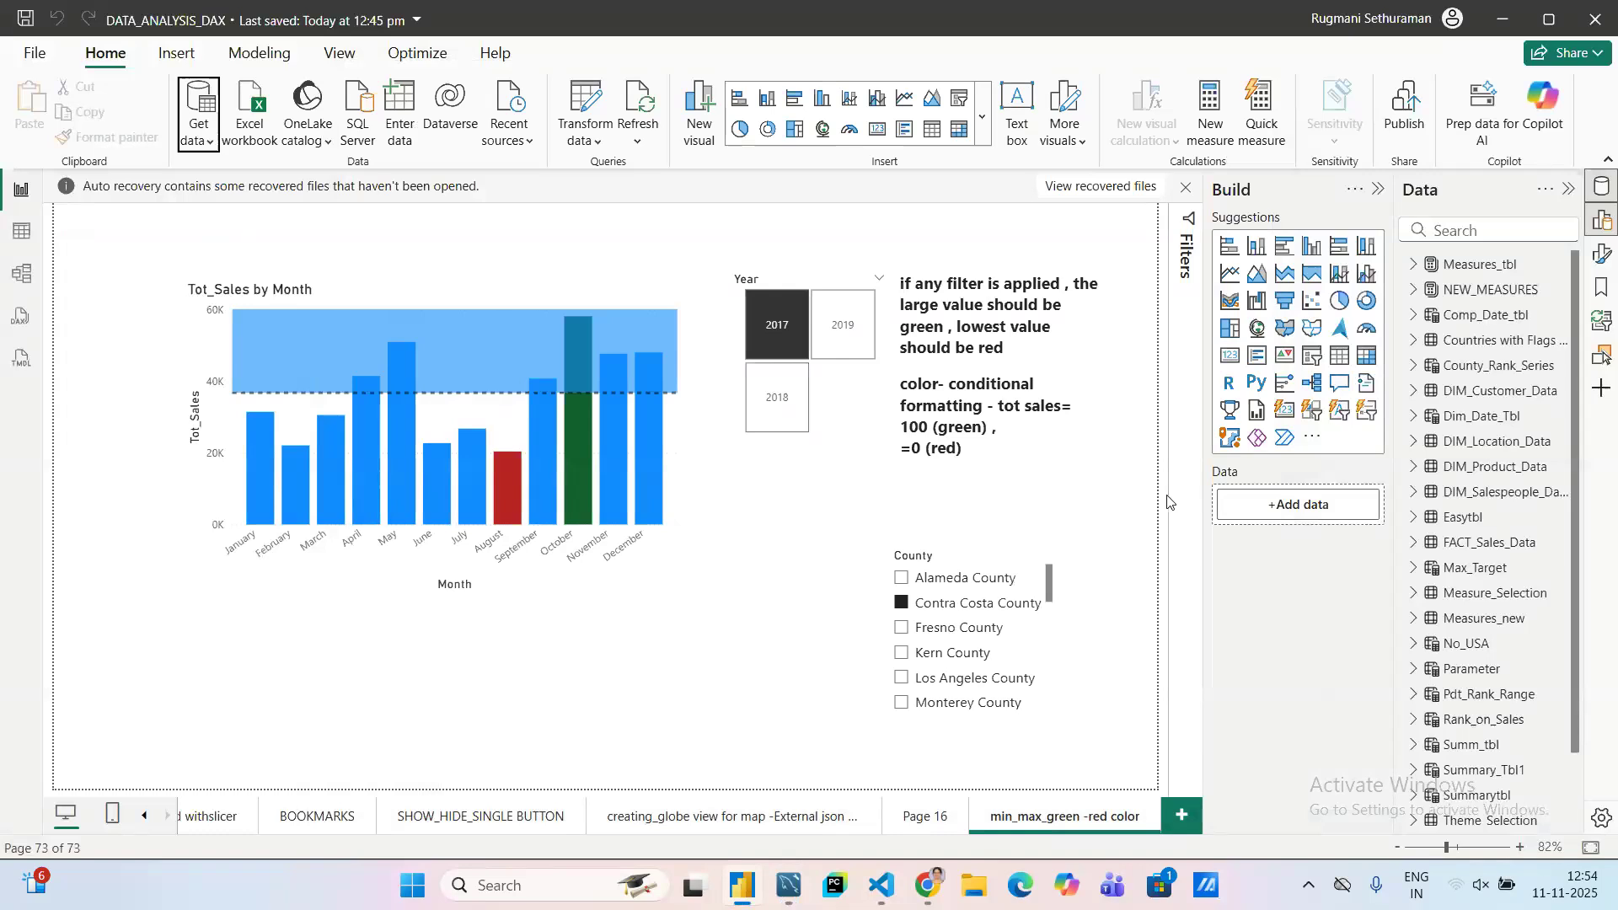
pyautogui.scroll(-1, 1519, 651)
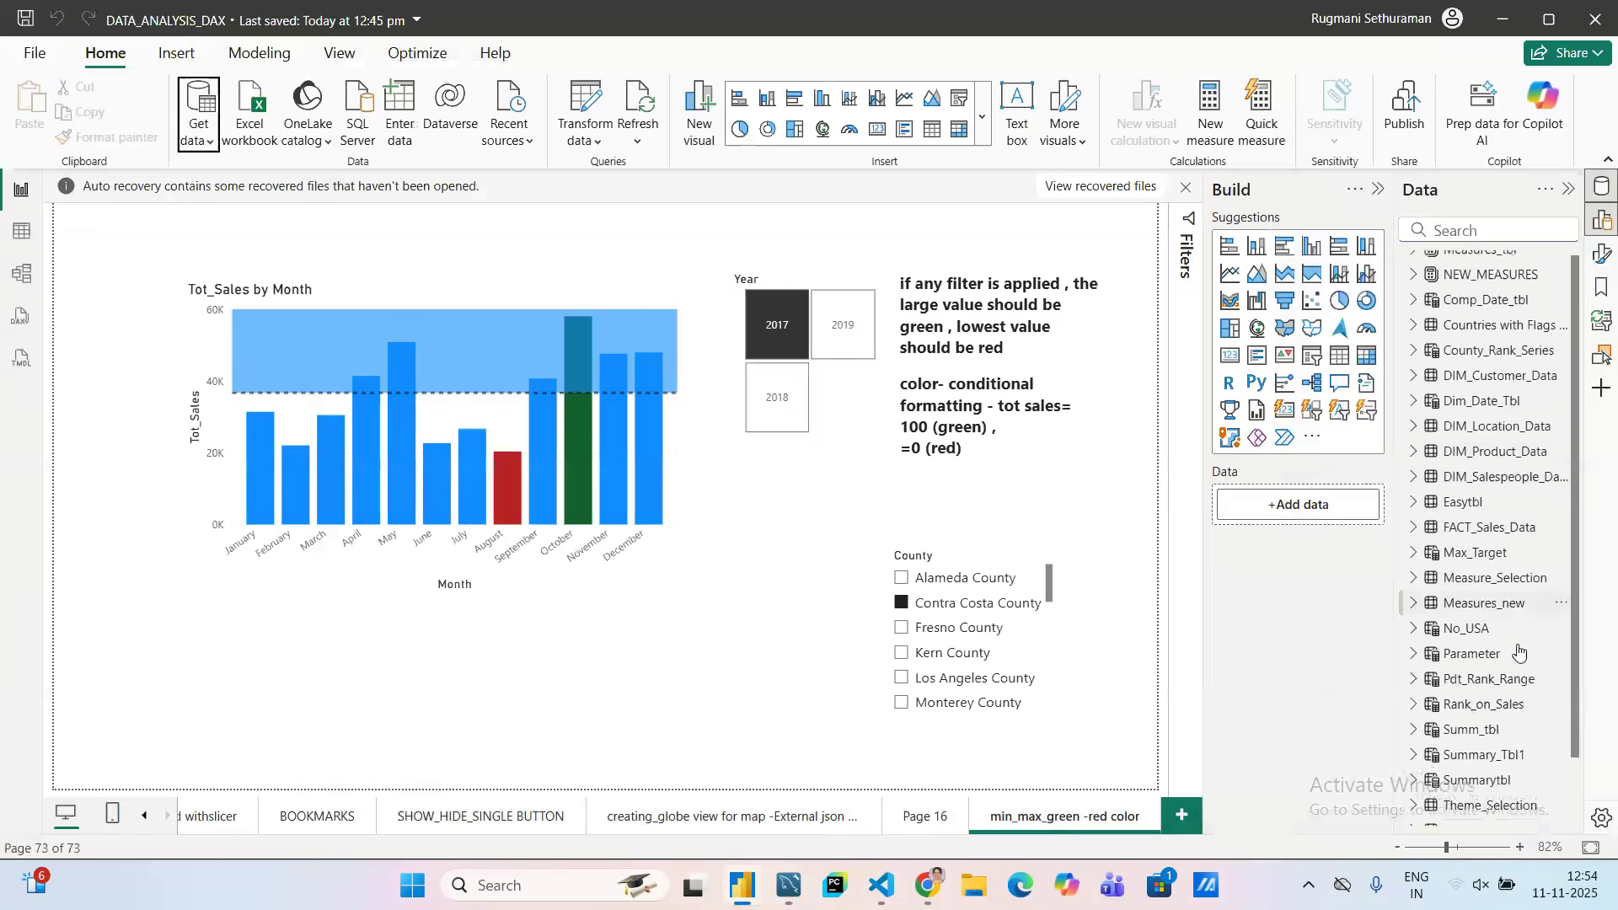
pyautogui.scroll(-2, 1520, 652)
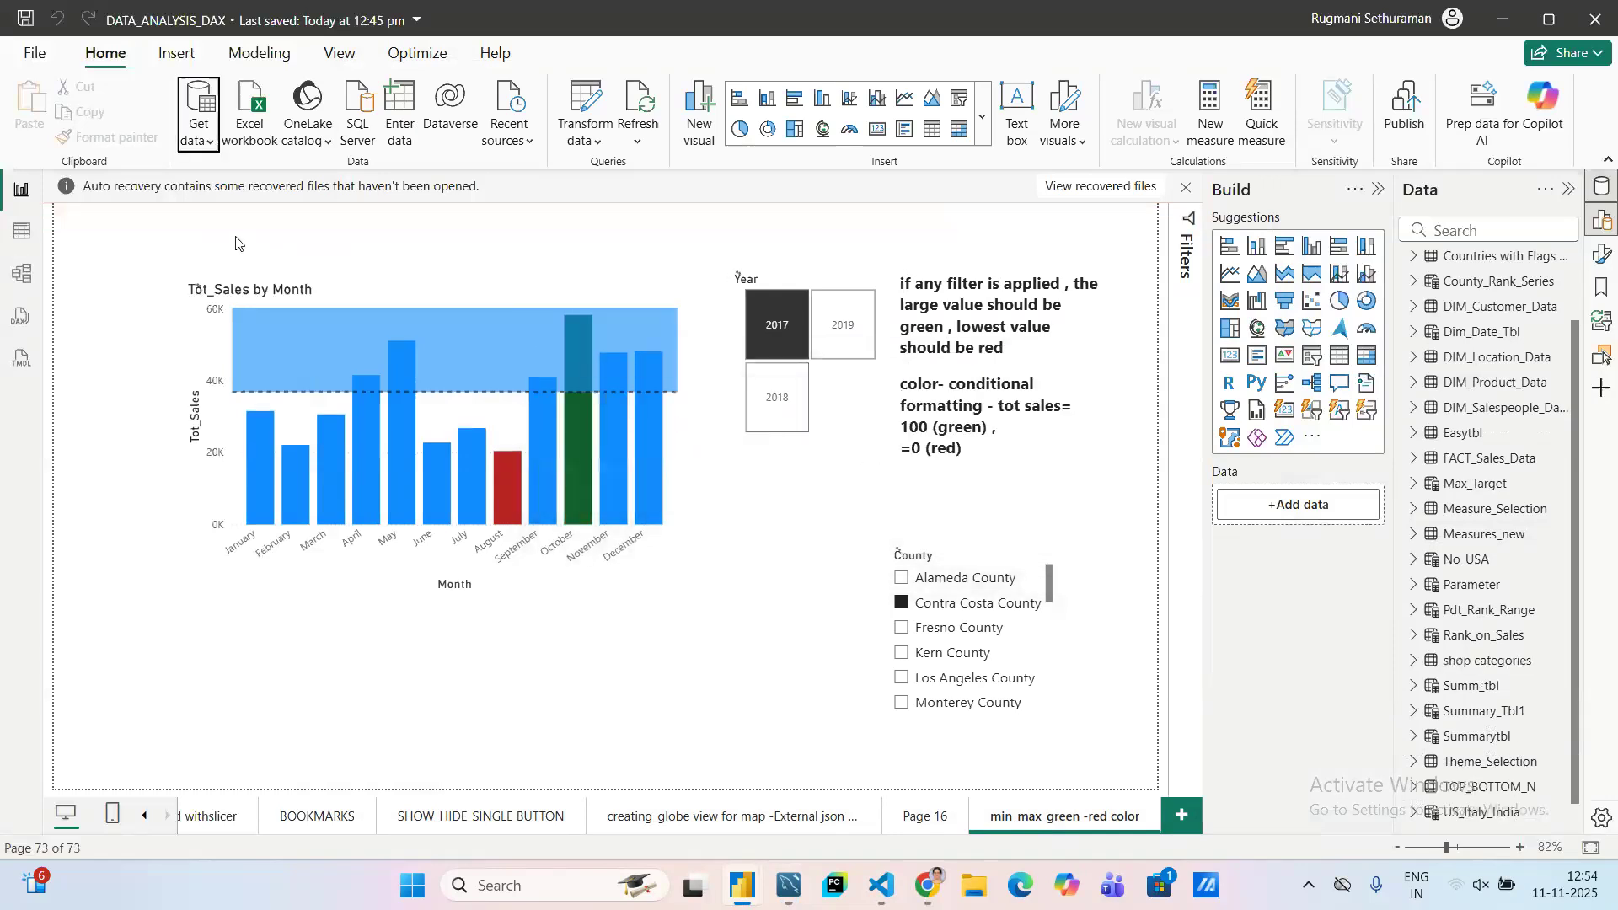
# - Display the rows of the imported shop categories table in Table view
pyautogui.click(19, 241)
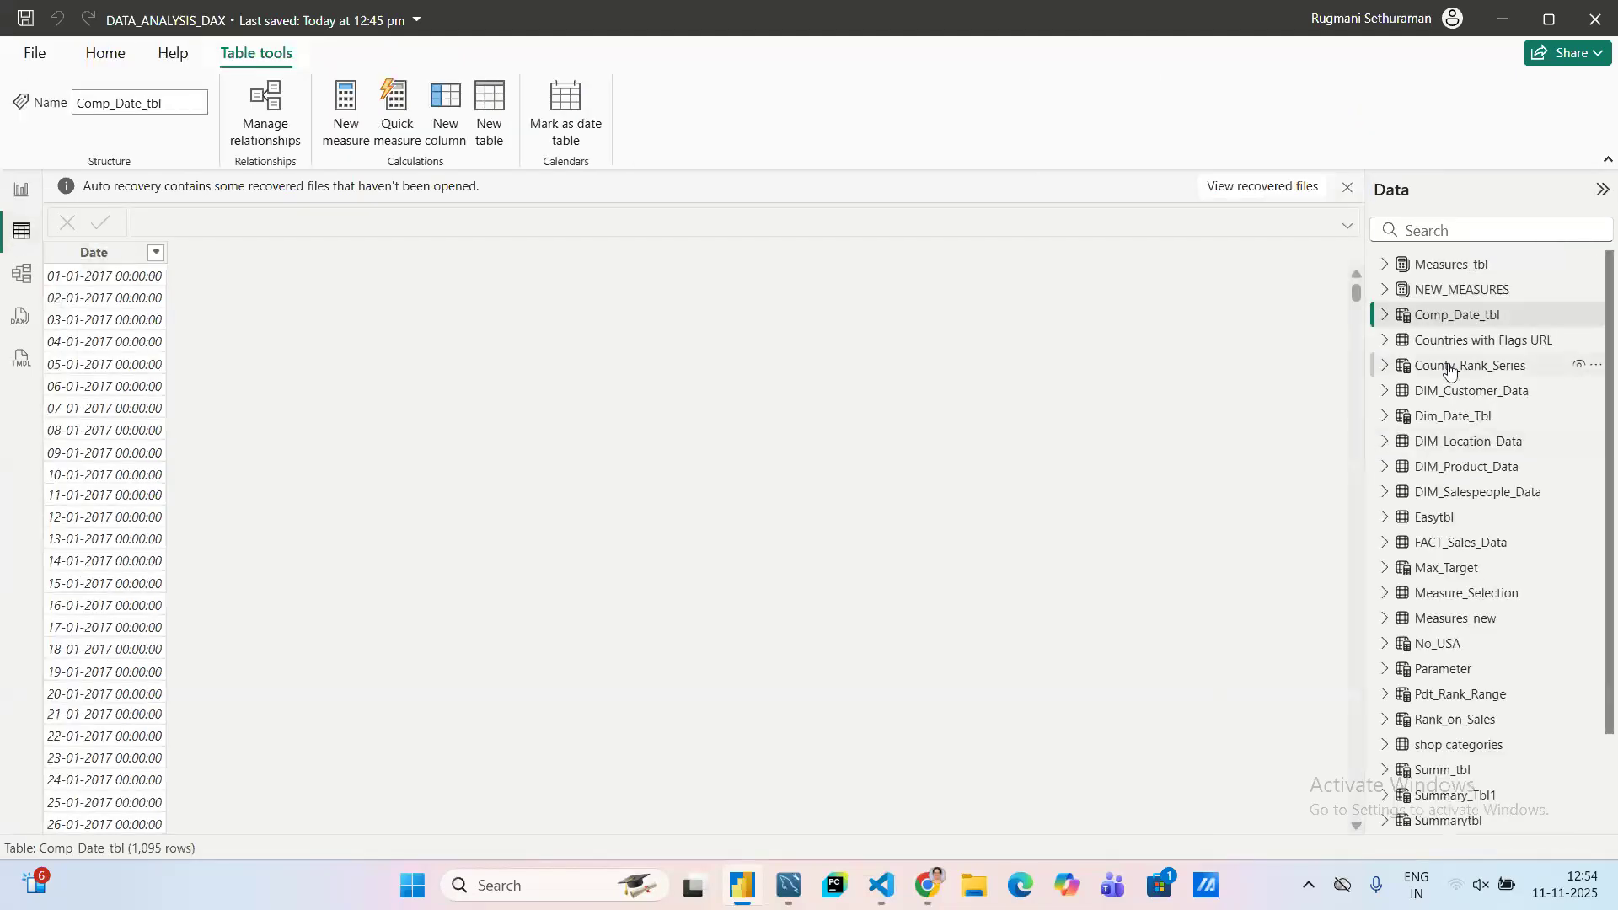
pyautogui.scroll(-2, 1450, 590)
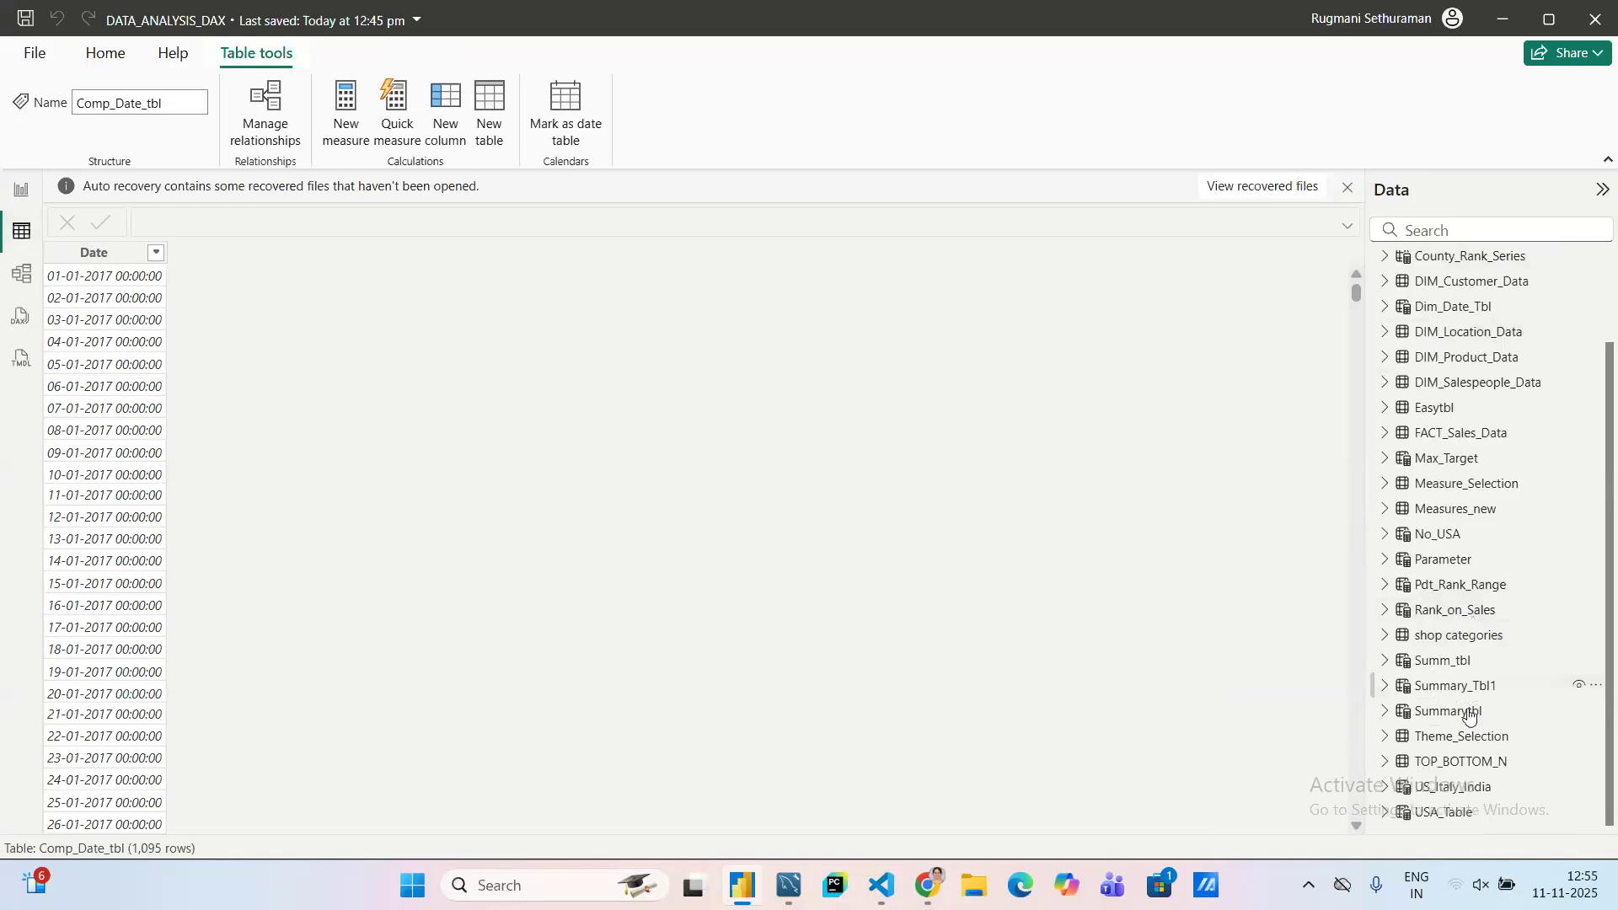
pyautogui.click(1405, 639)
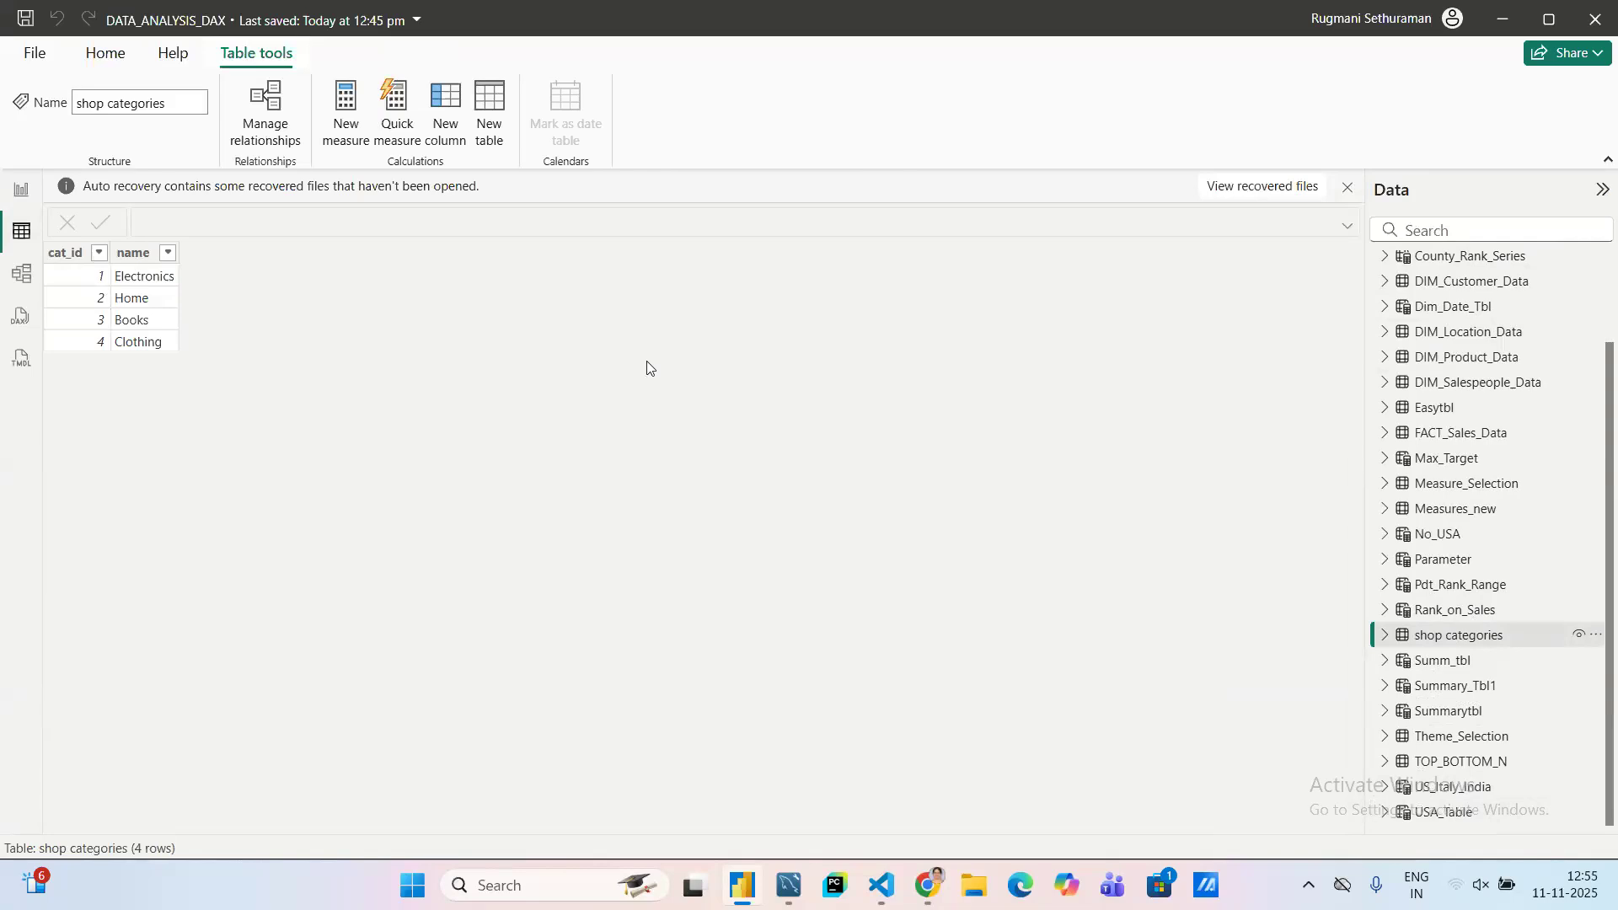
pyautogui.click(1385, 638)
pyautogui.click(1385, 638)
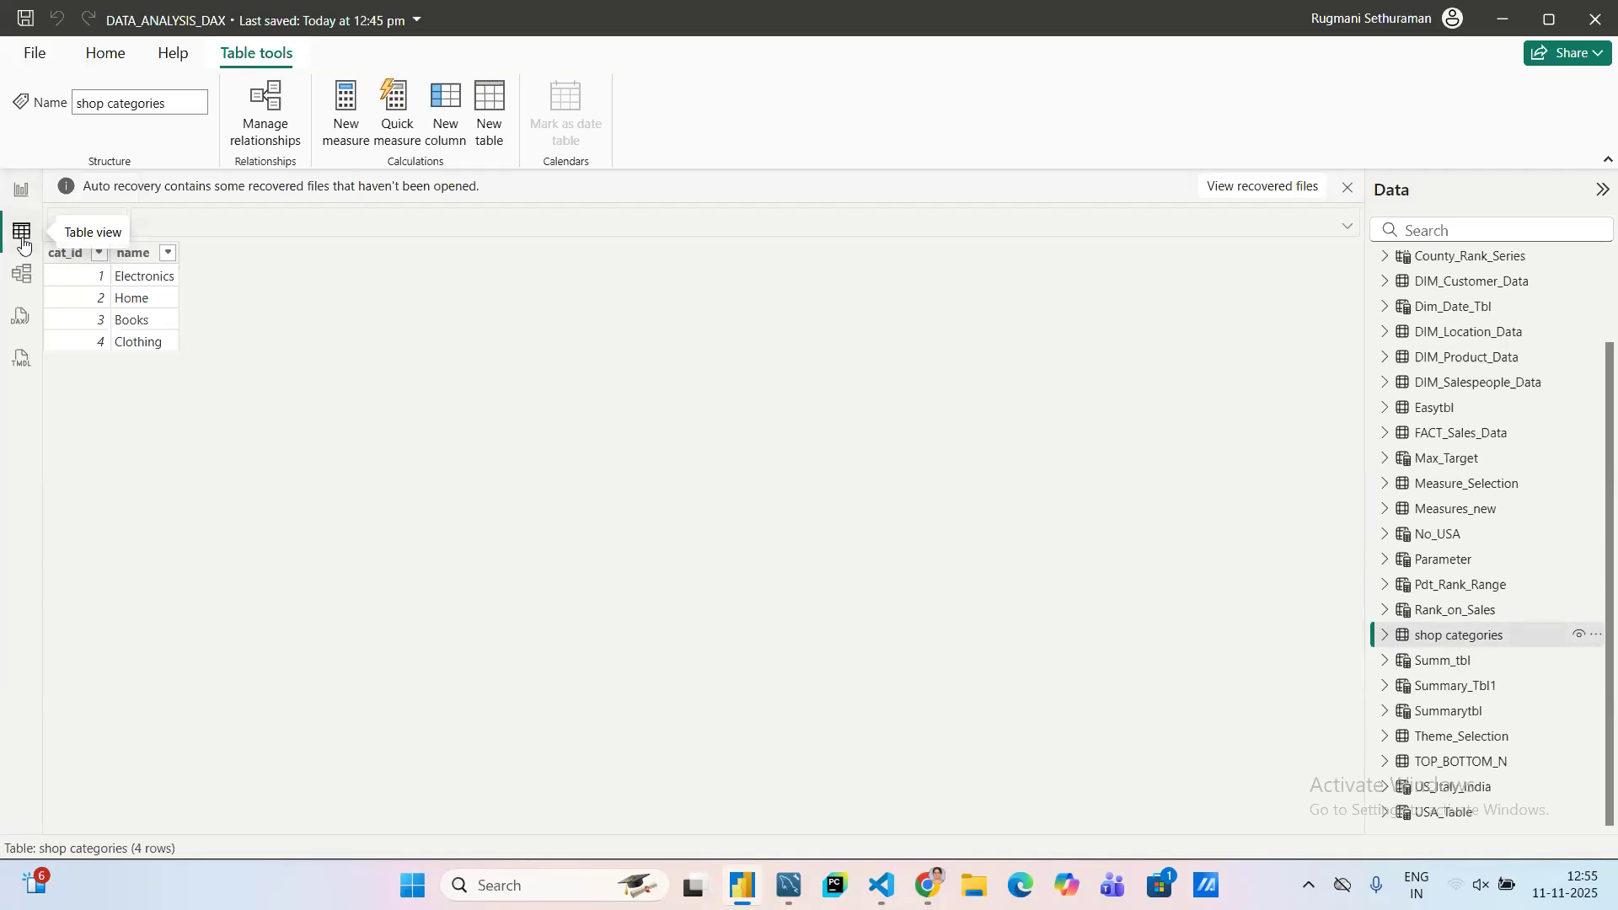
# - Return to the report view and start a new data connection with the MySQL database connector
pyautogui.click(18, 196)
pyautogui.click(199, 118)
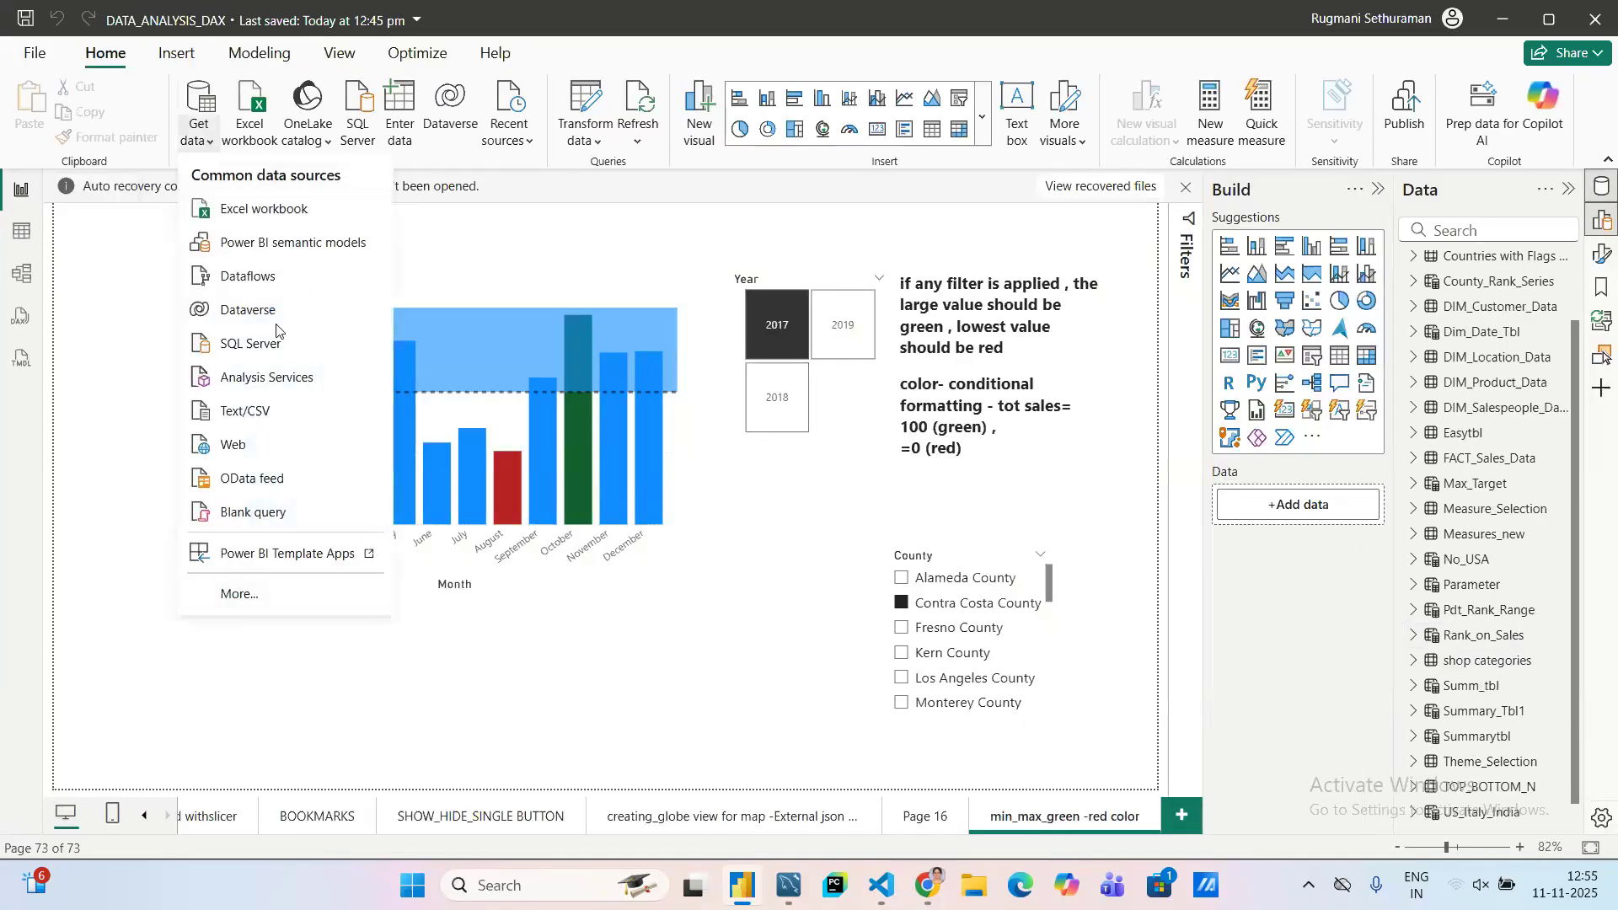
pyautogui.click(244, 594)
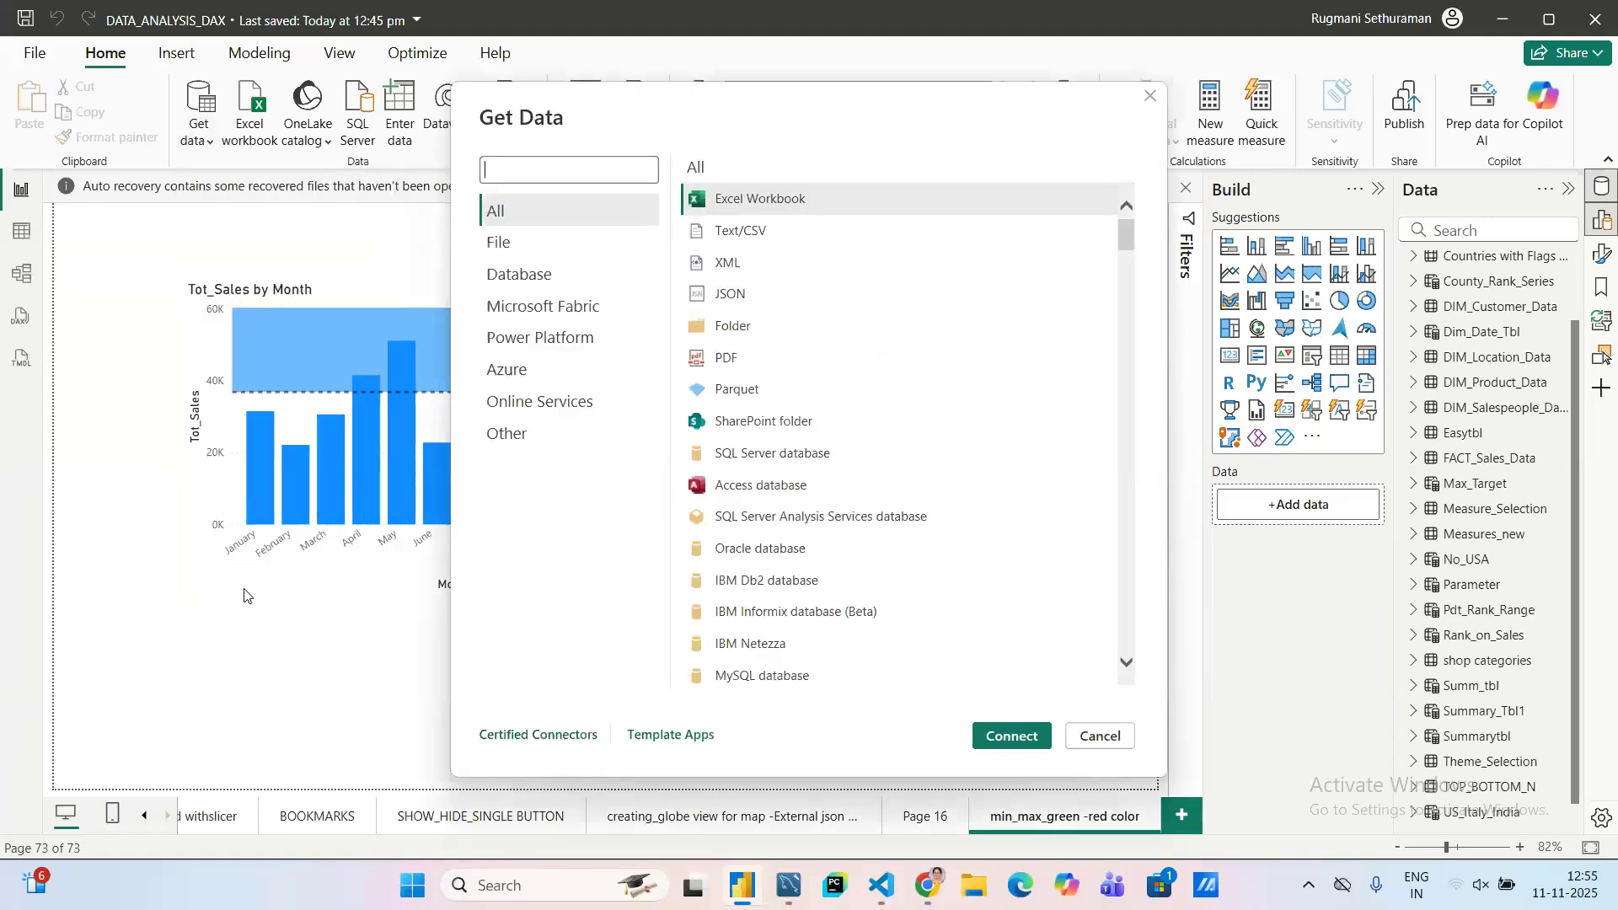
pyautogui.scroll(-1, 756, 600)
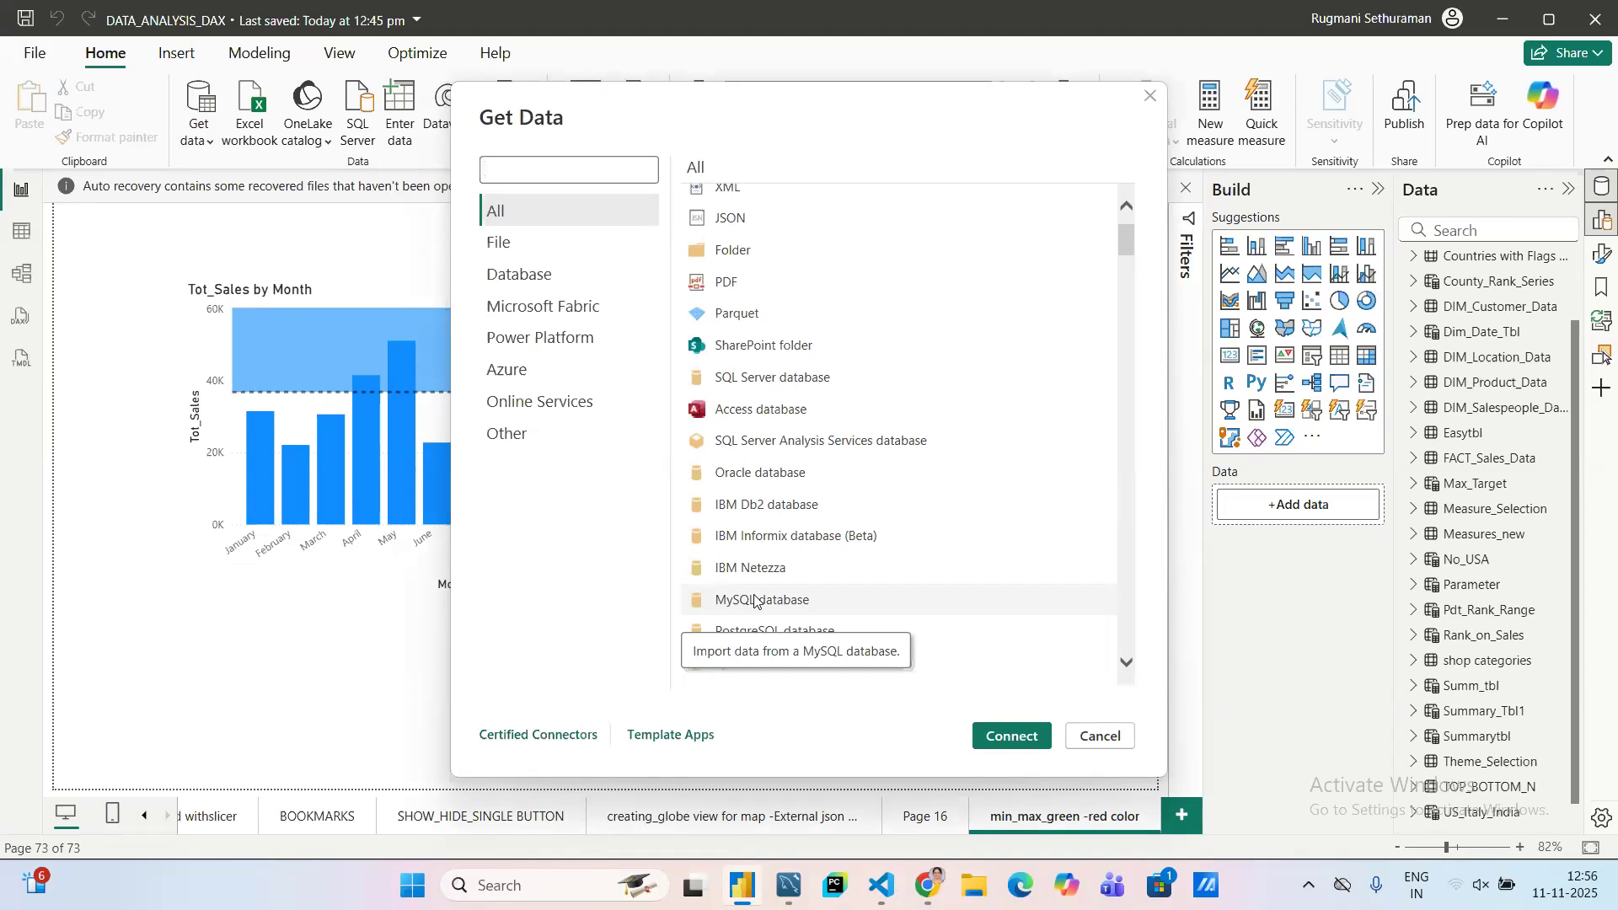
pyautogui.click(754, 600)
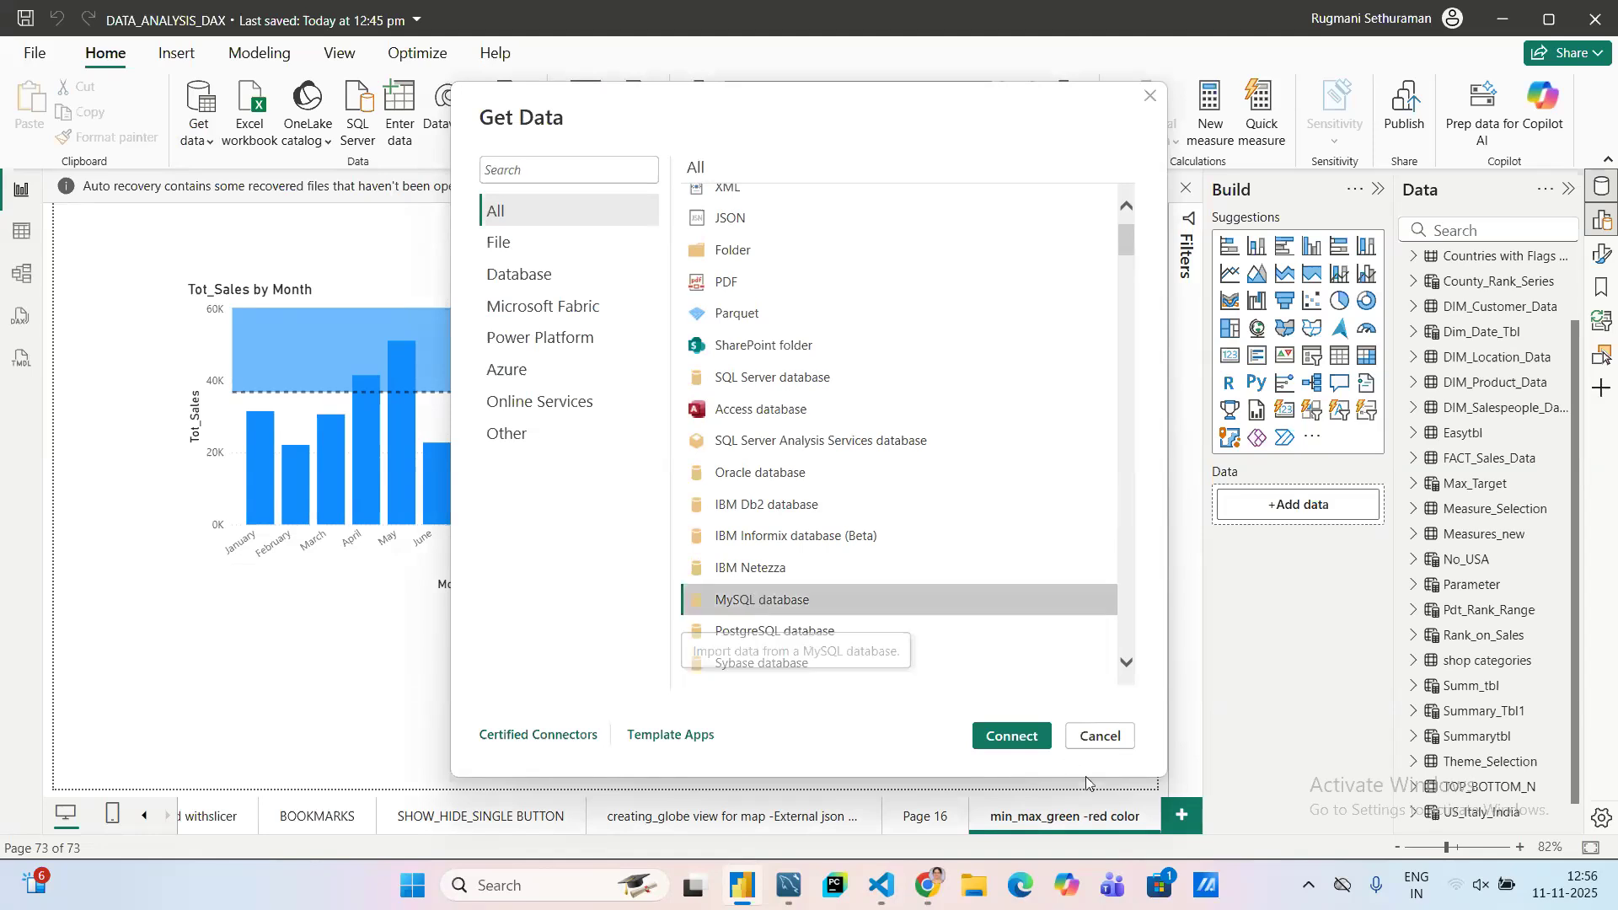
pyautogui.click(995, 737)
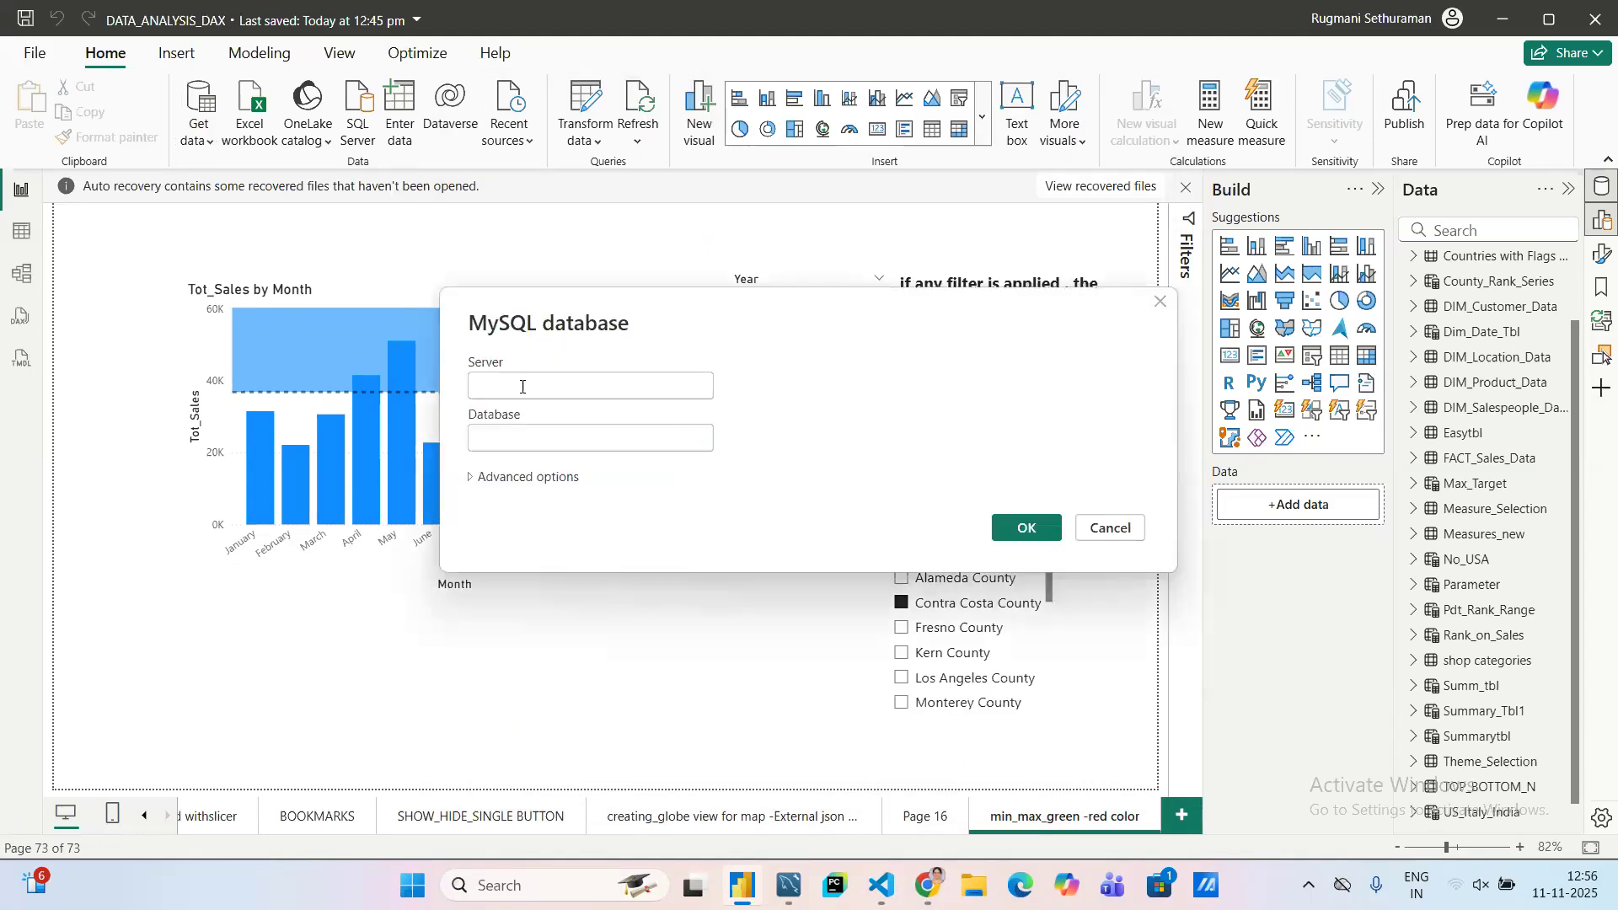
# - Connect to the shop database on server 127.0.0.1:3306 and close the Navigator without loading any table
pyautogui.write('127.0.0.1:3306')
pyautogui.click(512, 437)
pyautogui.write('shop')
pyautogui.click(1035, 522)
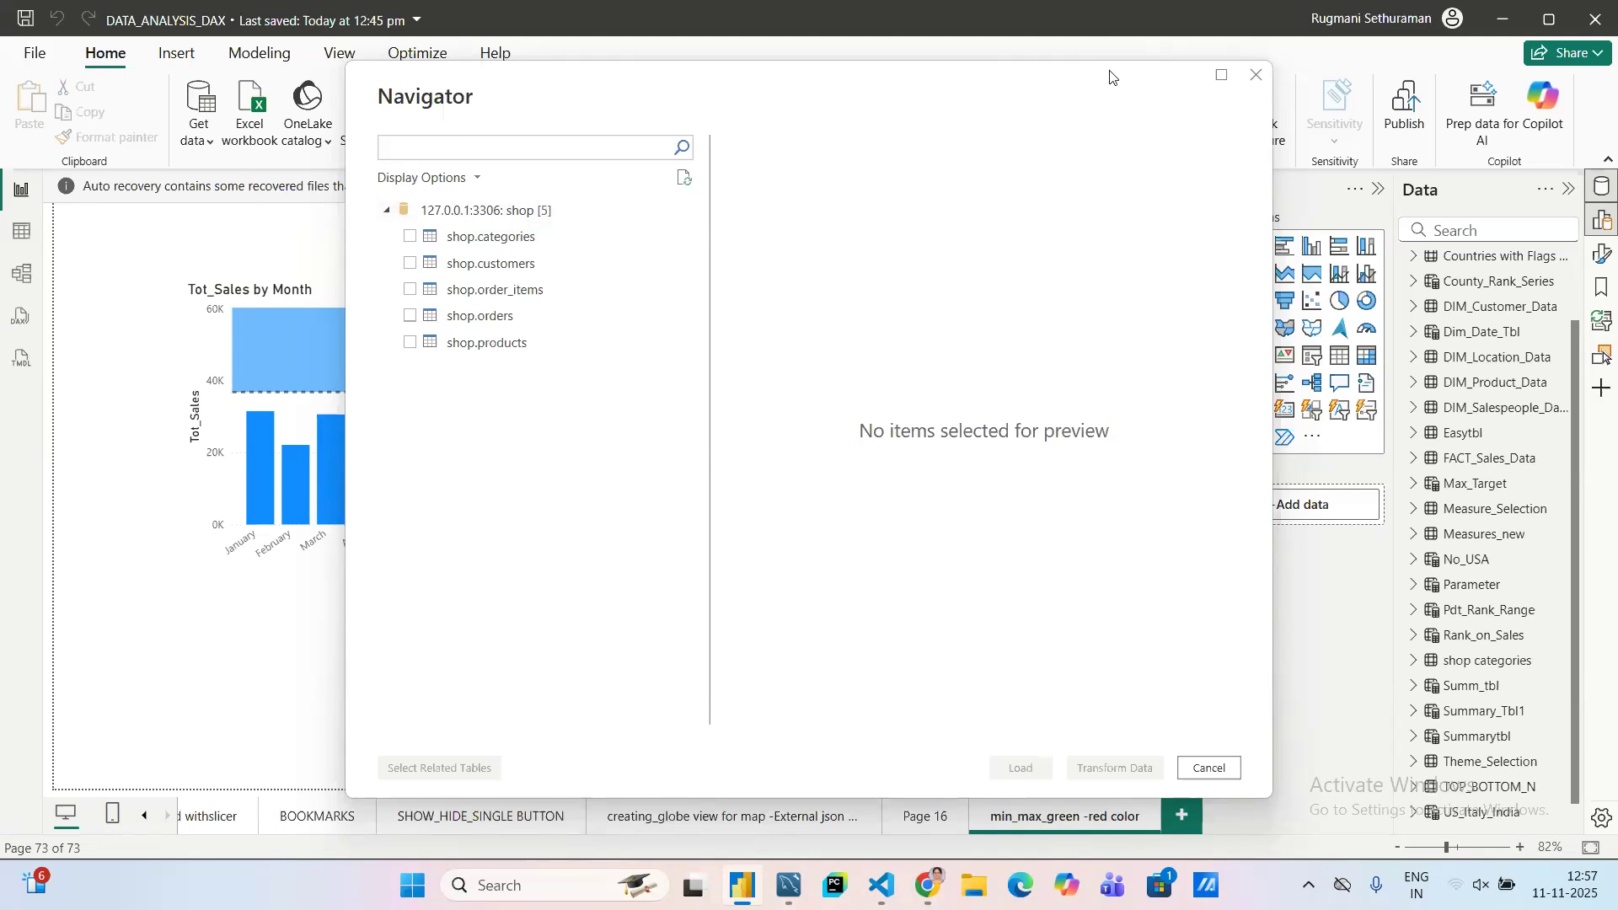
pyautogui.click(1257, 76)
# - Save the DATA_ANALYSIS_DAX report and open GLOBAL_SALES.pbix from the recent files
pyautogui.click(34, 54)
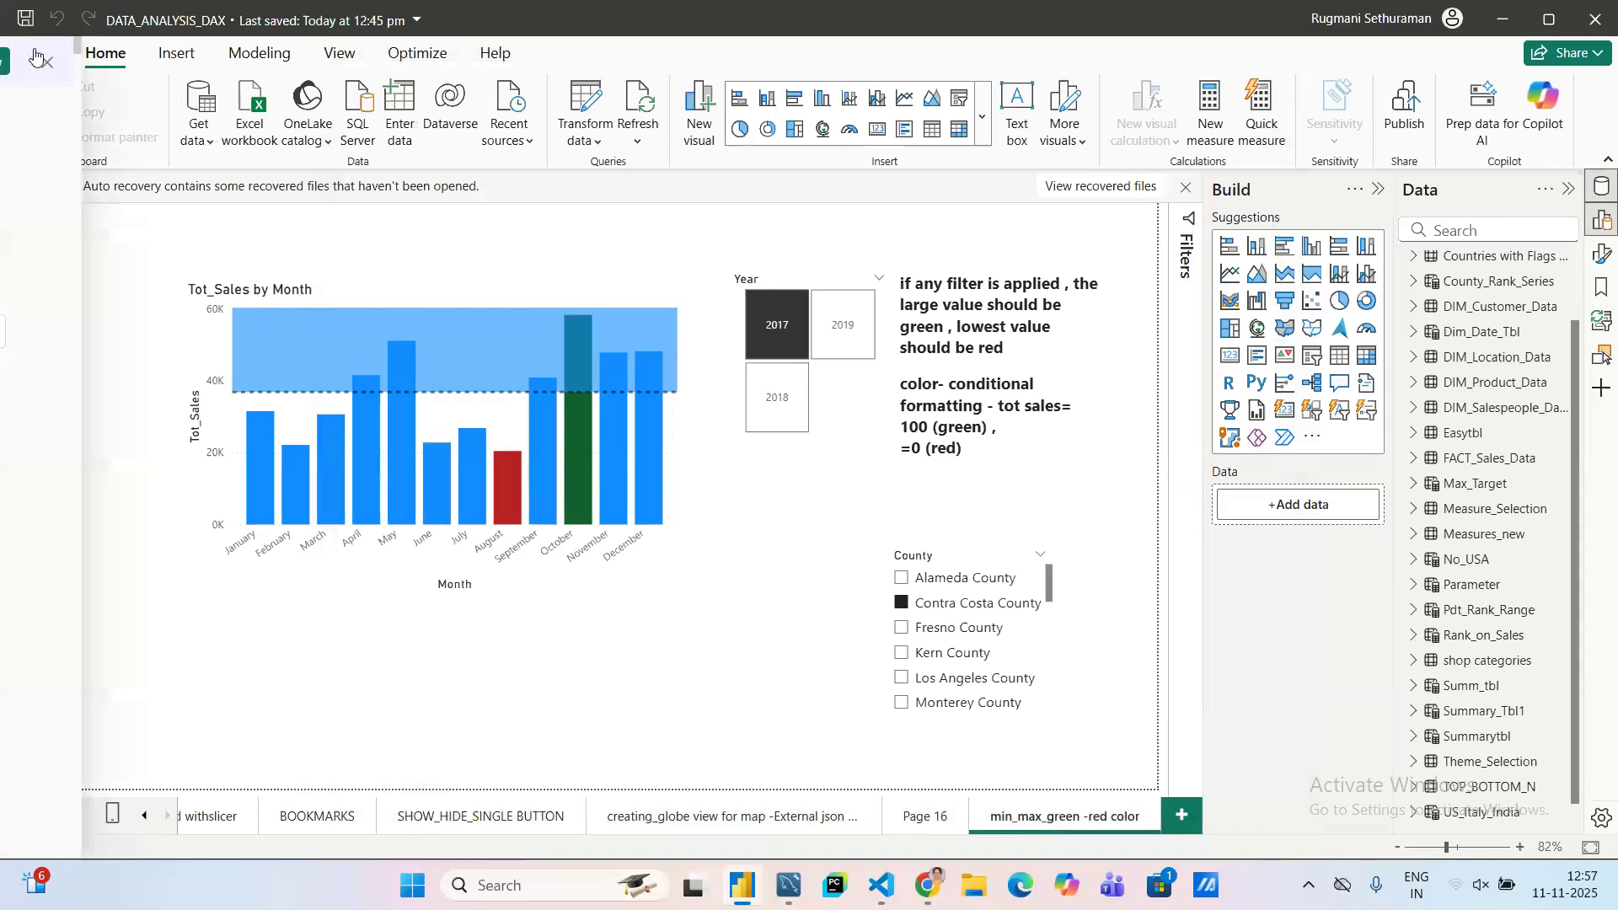
pyautogui.click(52, 203)
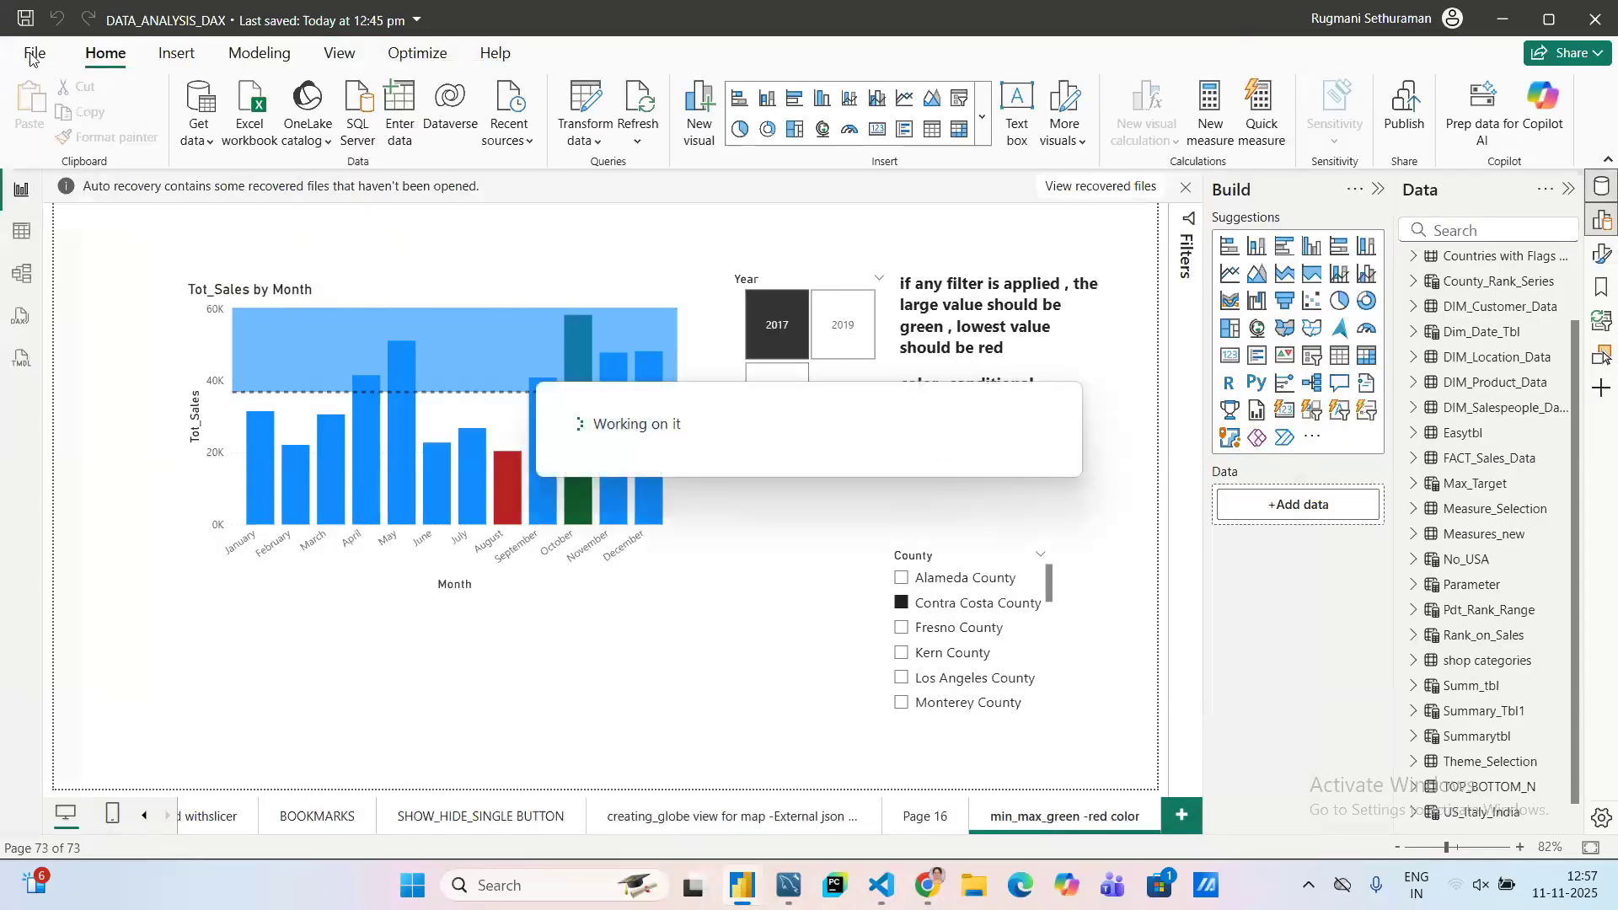
pyautogui.click(30, 54)
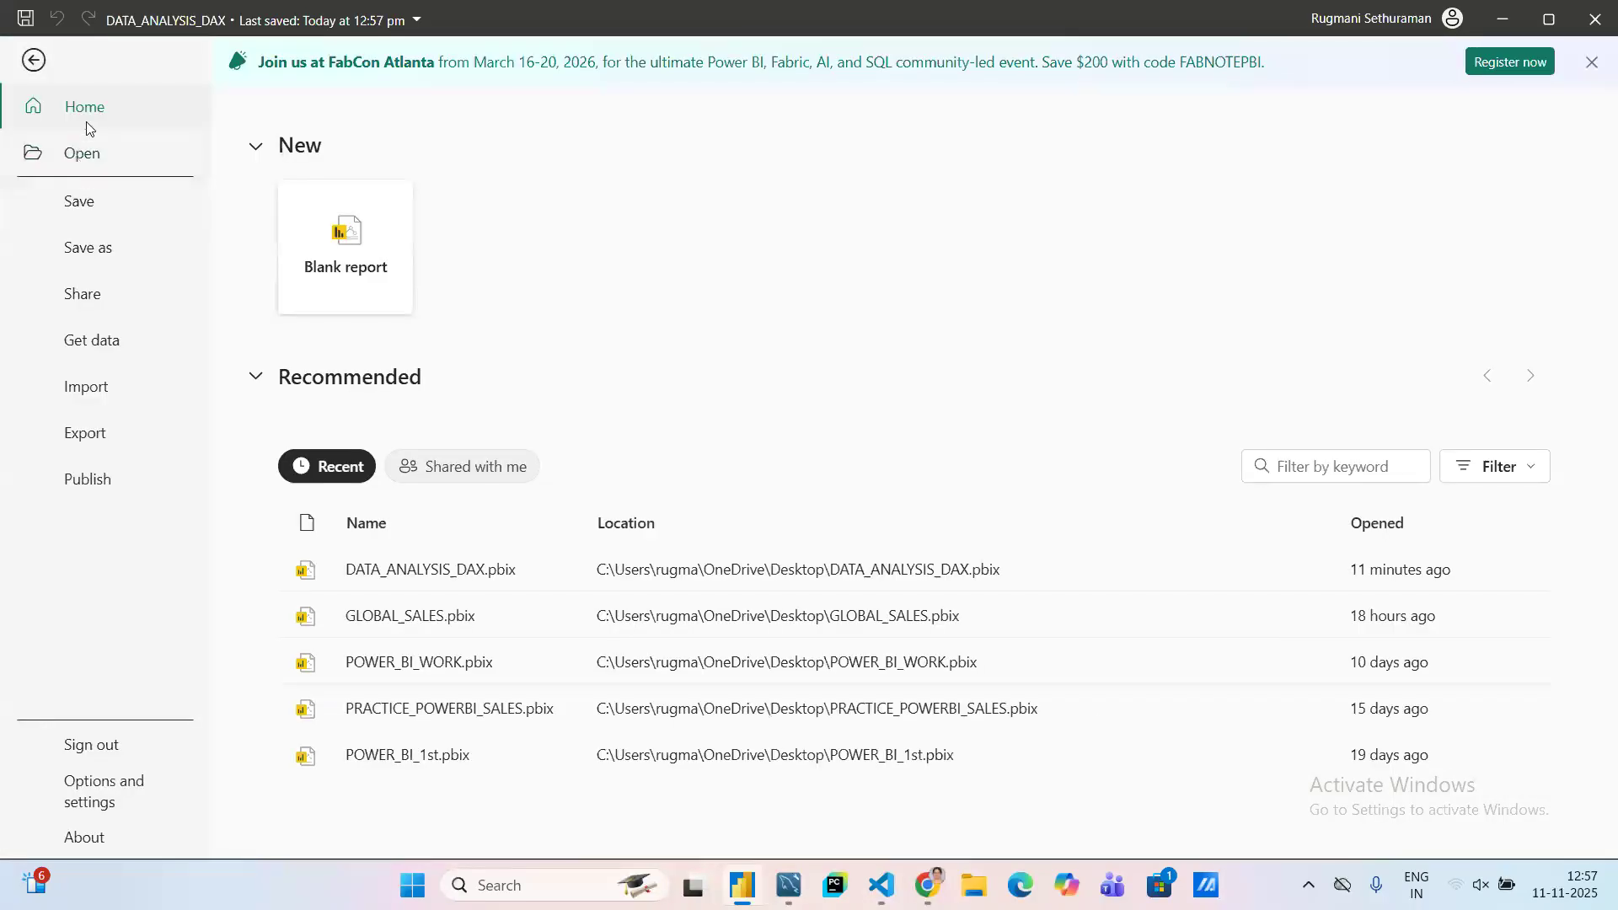
pyautogui.click(376, 617)
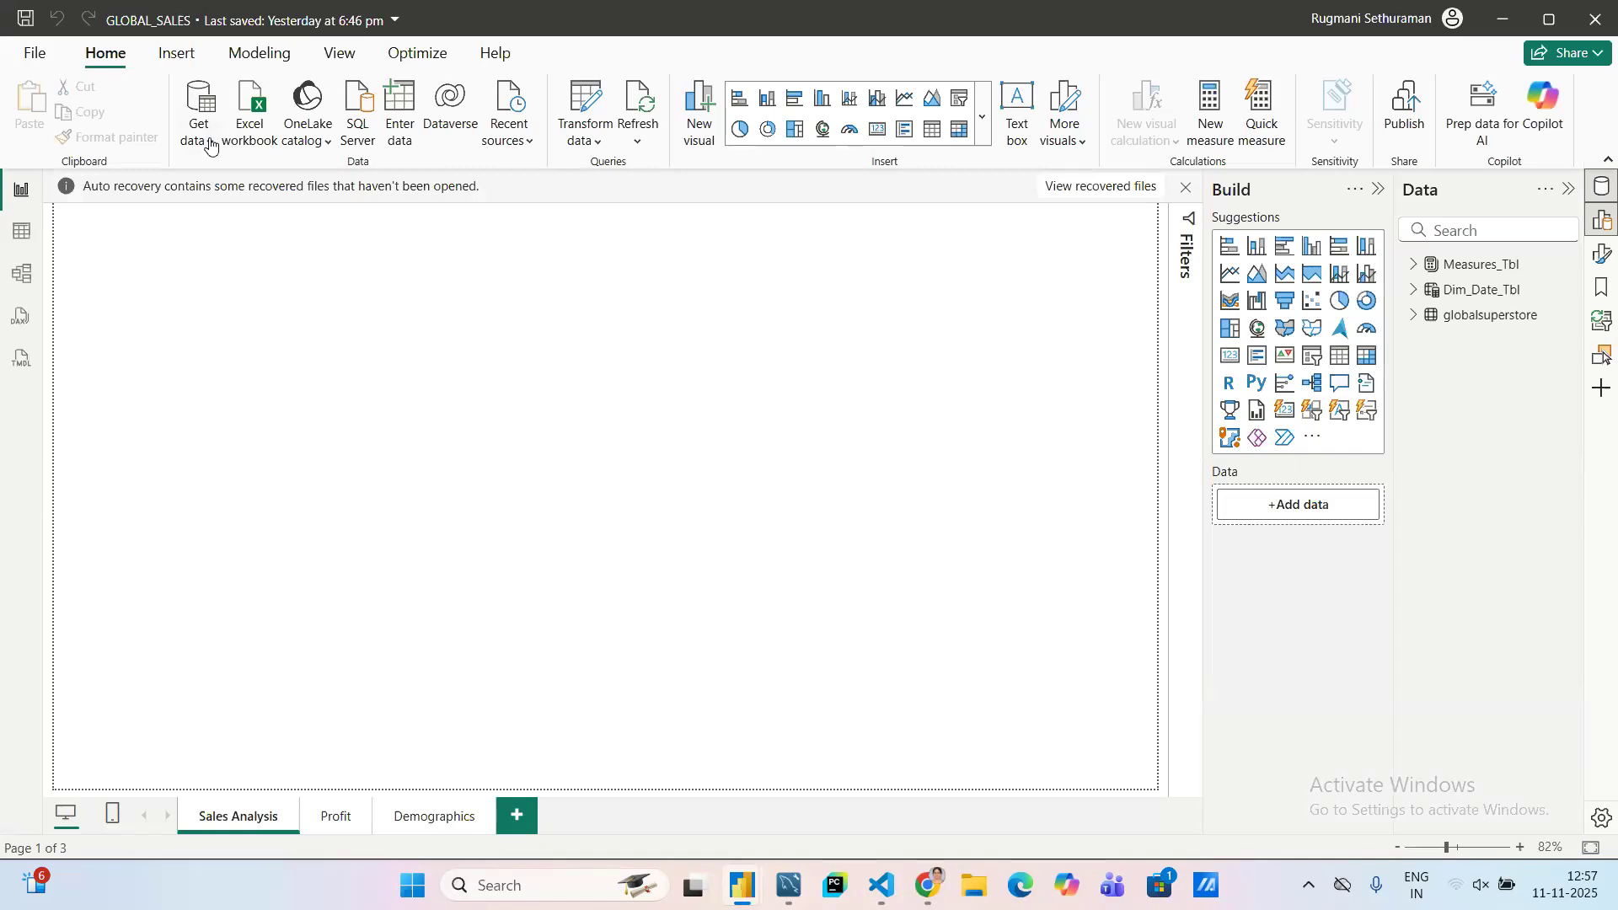
# - Start a MySQL database connection in GLOBAL_SALES with server 127.0.0.1 and database shop
pyautogui.click(210, 145)
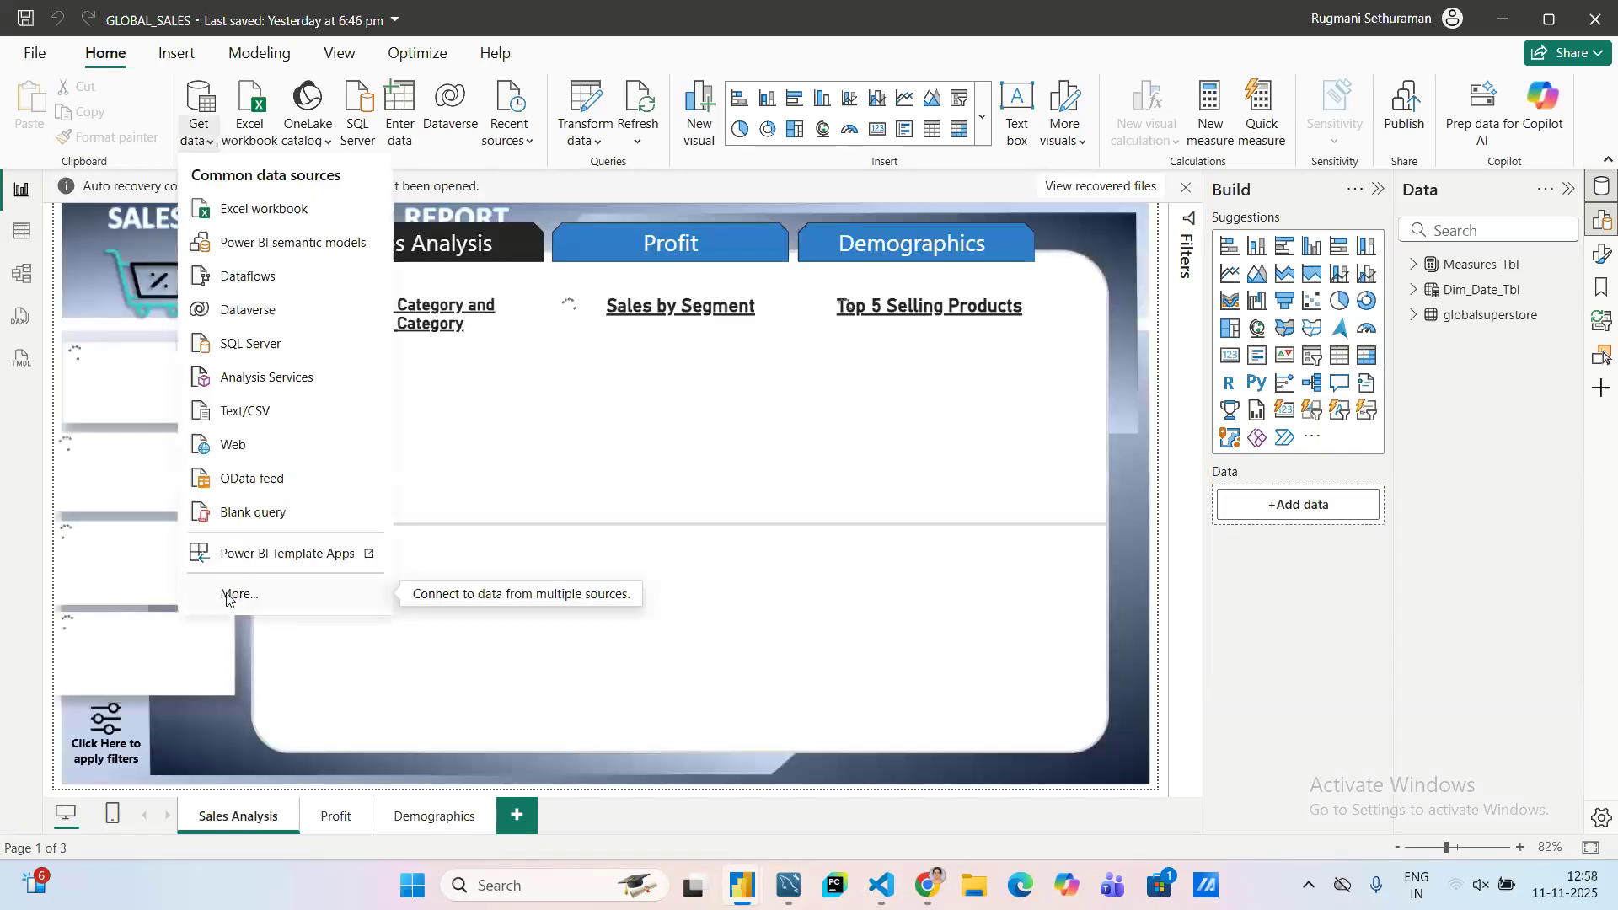
pyautogui.click(228, 594)
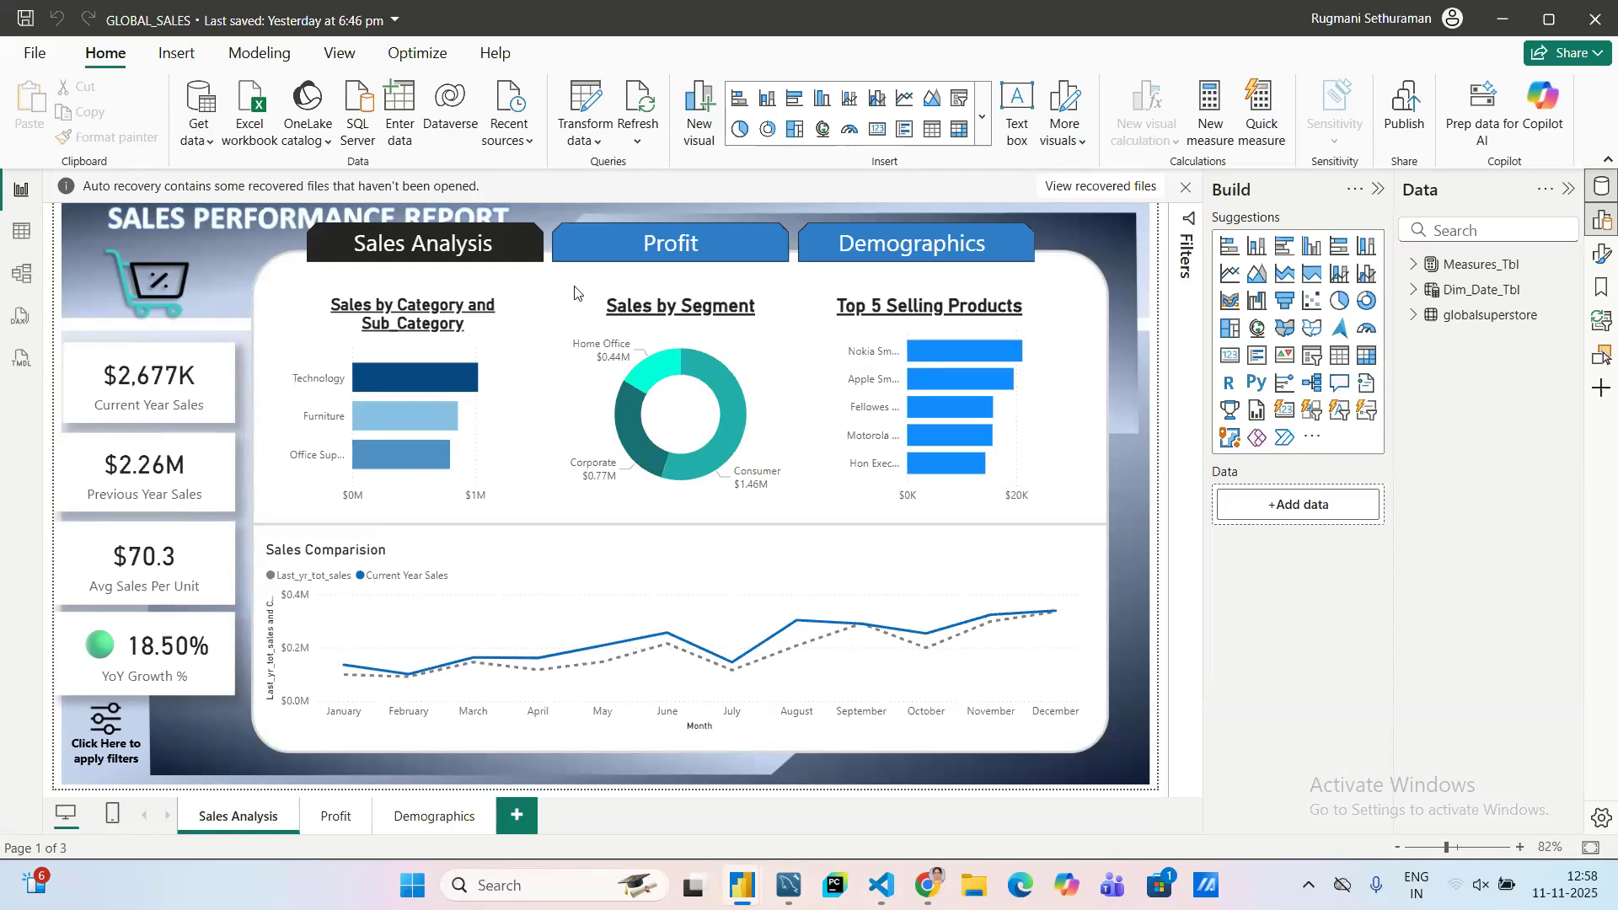
pyautogui.press('Escape')
pyautogui.write('127.0.0.1')
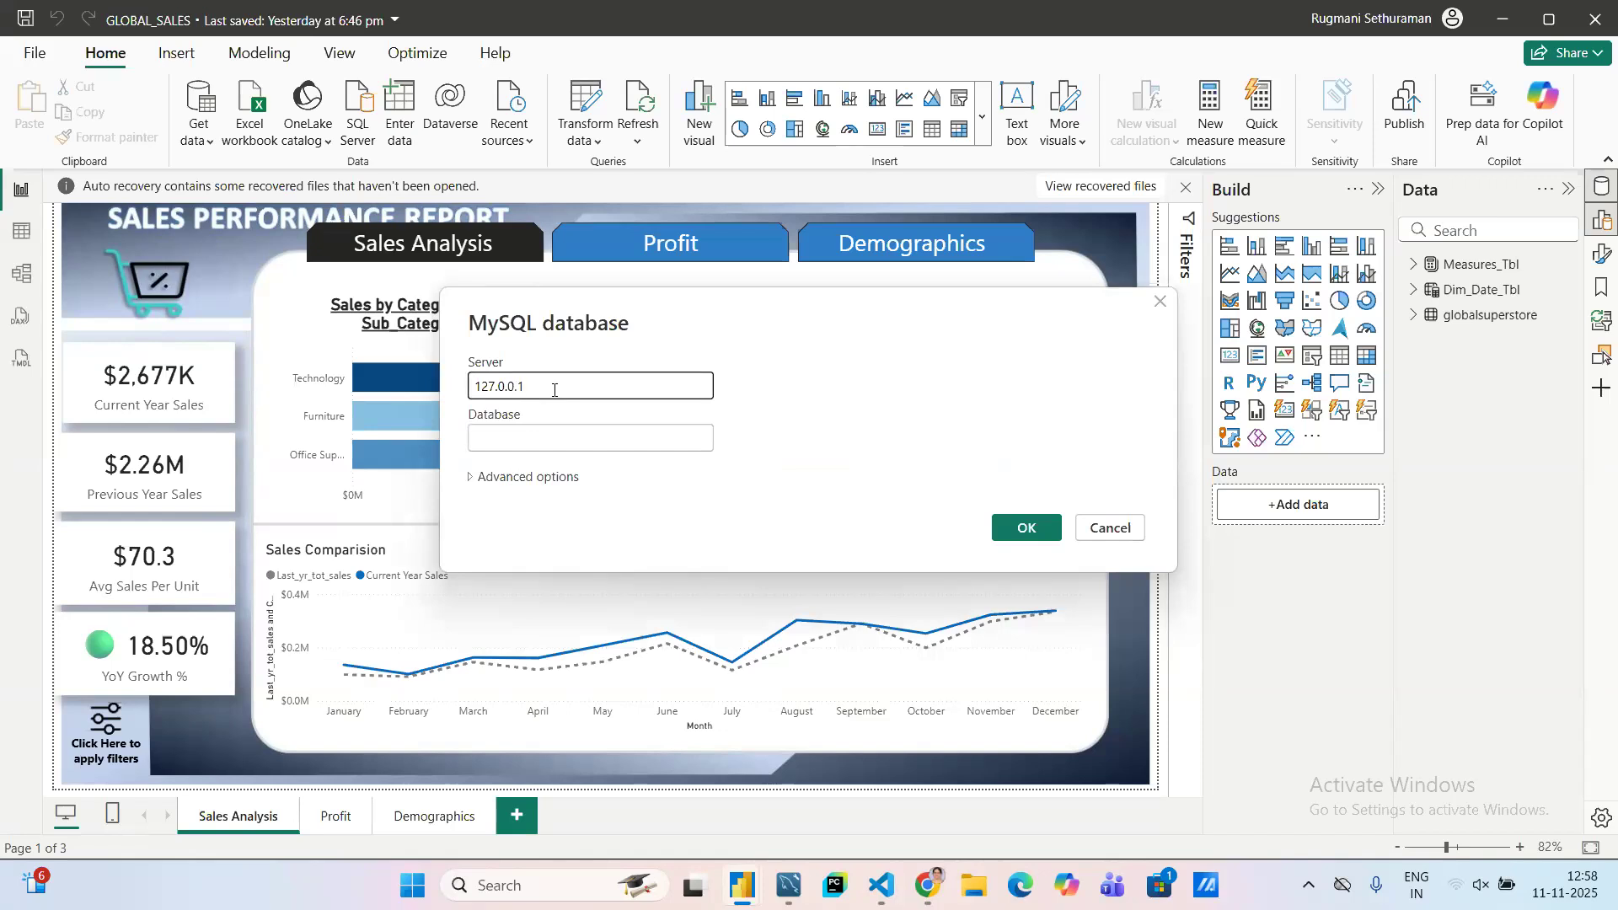
pyautogui.click(529, 436)
pyautogui.write('shop')
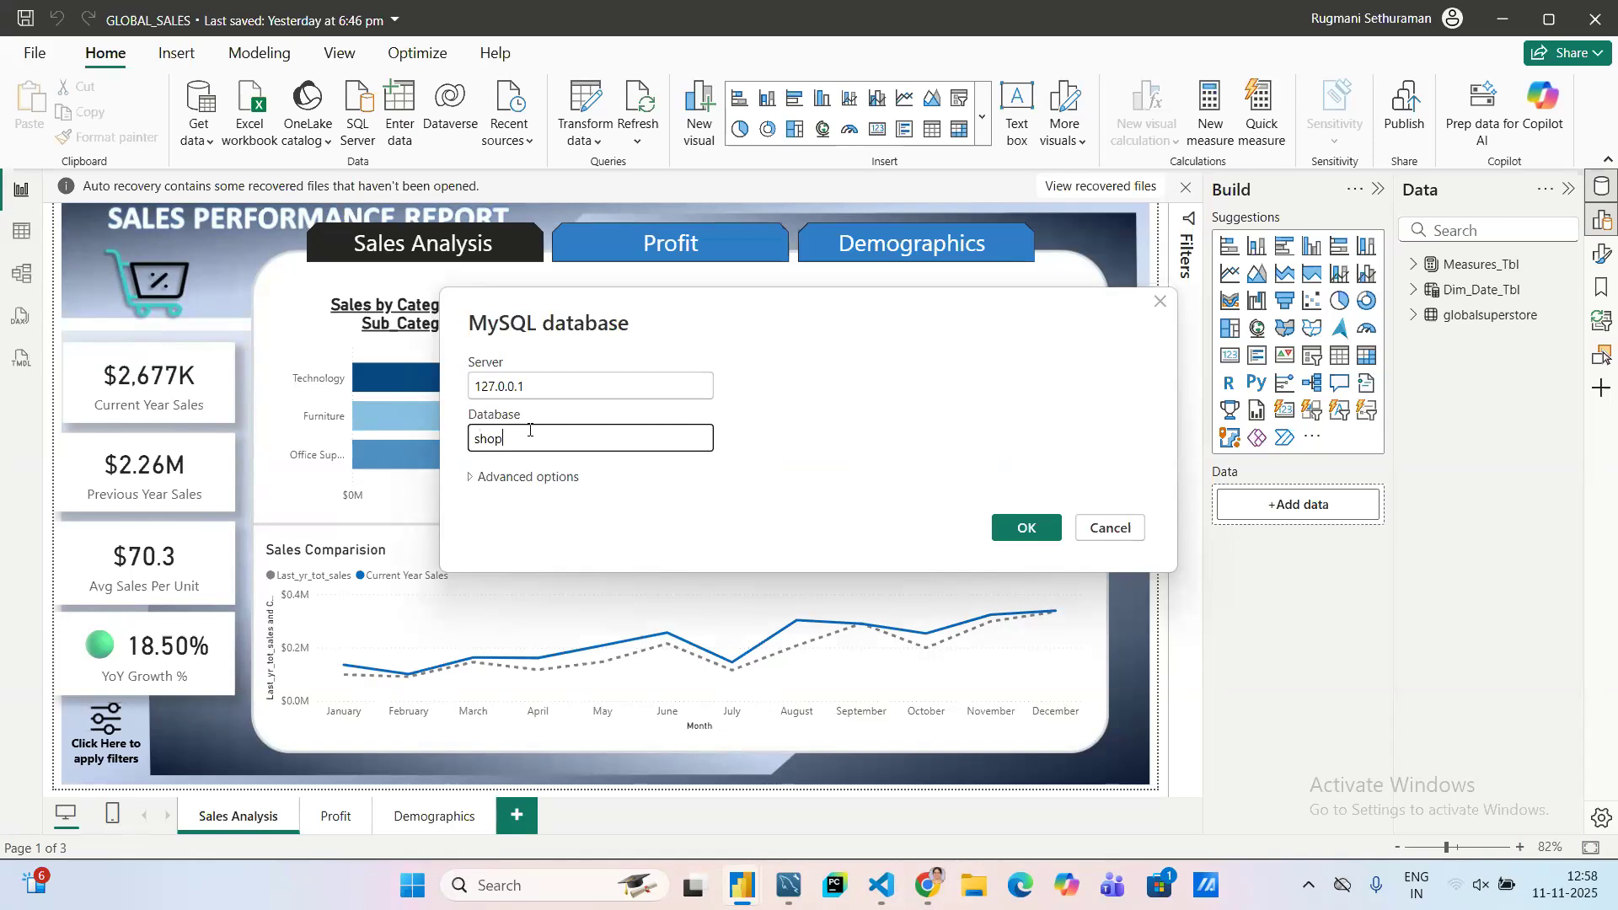
pyautogui.click(1028, 528)
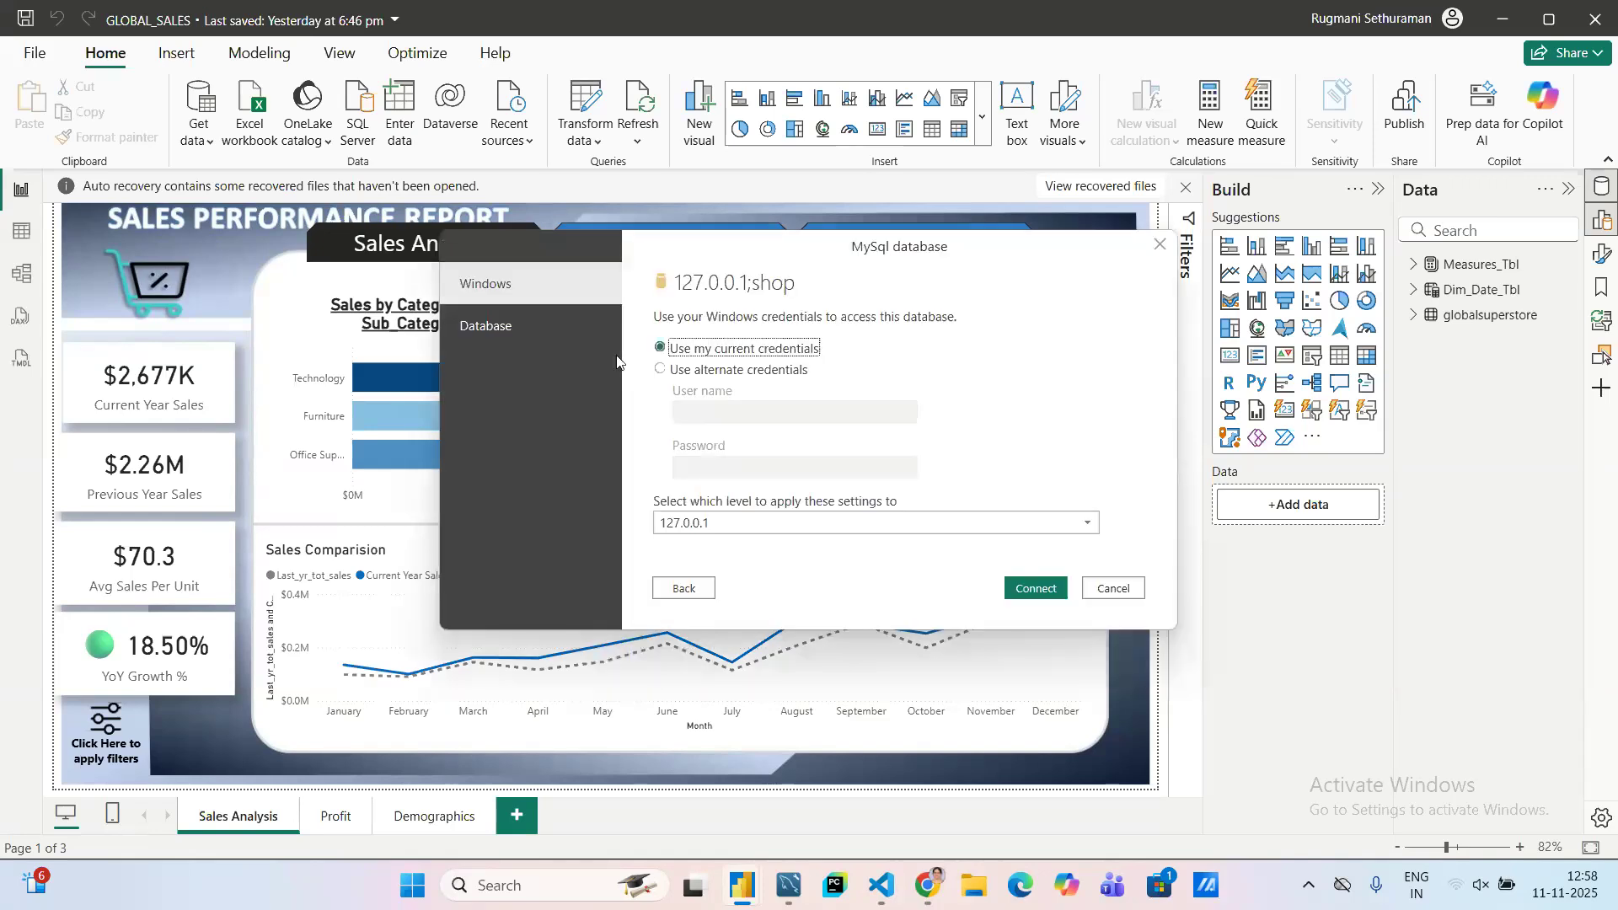
# - Go back from the credentials prompt, add port 3306 to the server address, connect, and cancel the Navigator
pyautogui.click(510, 327)
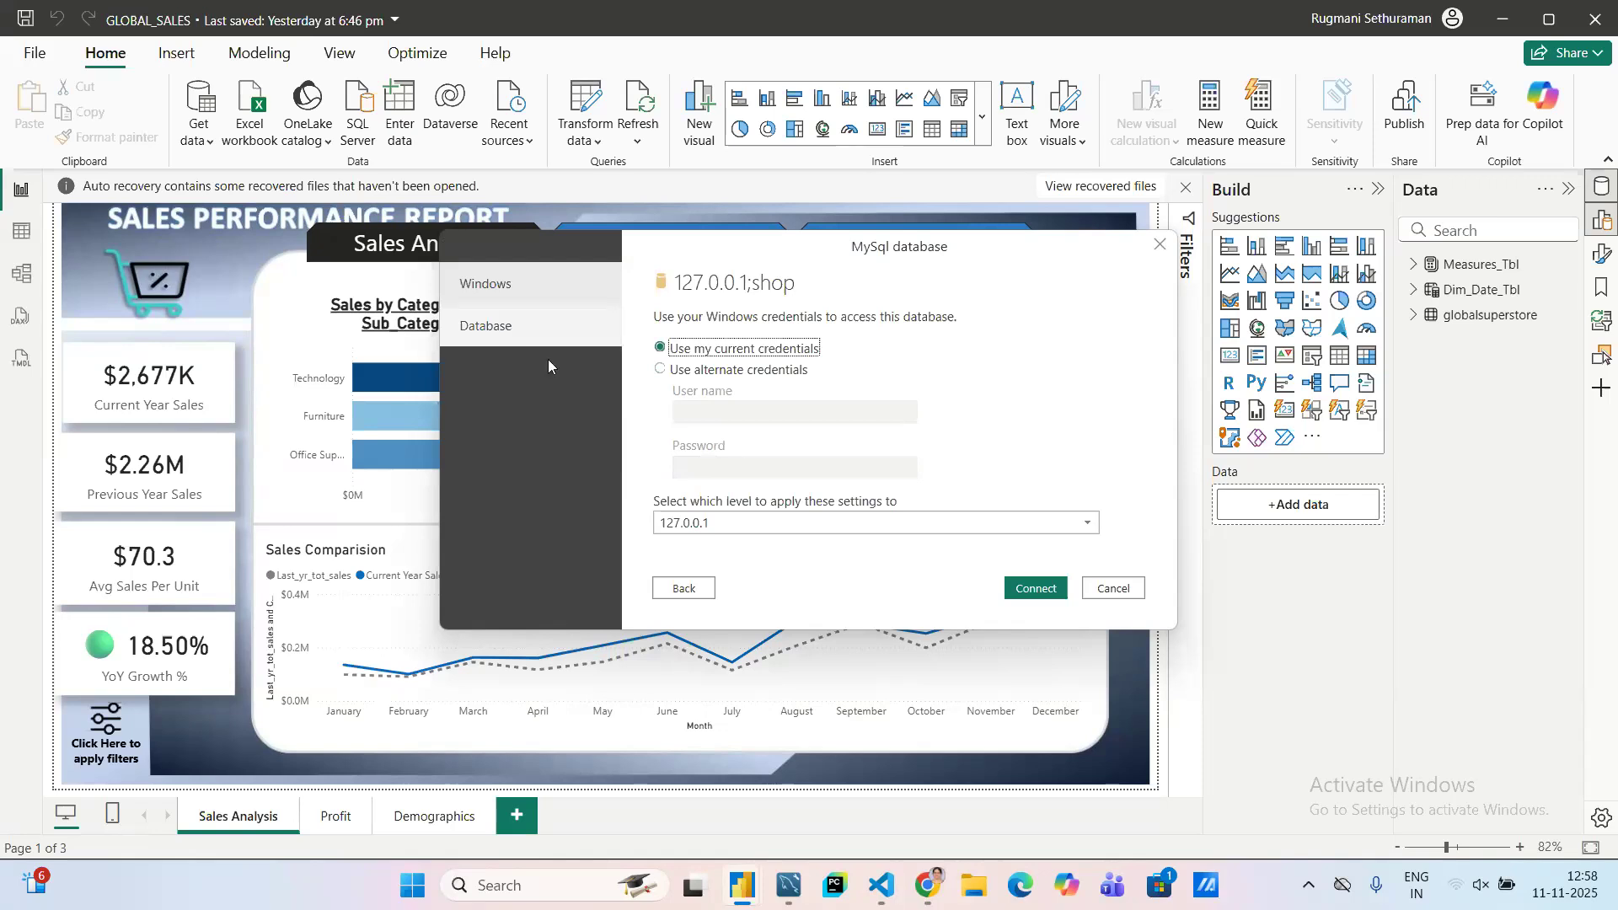
pyautogui.click(683, 589)
pyautogui.click(535, 386)
pyautogui.write(':3306')
pyautogui.click(1028, 535)
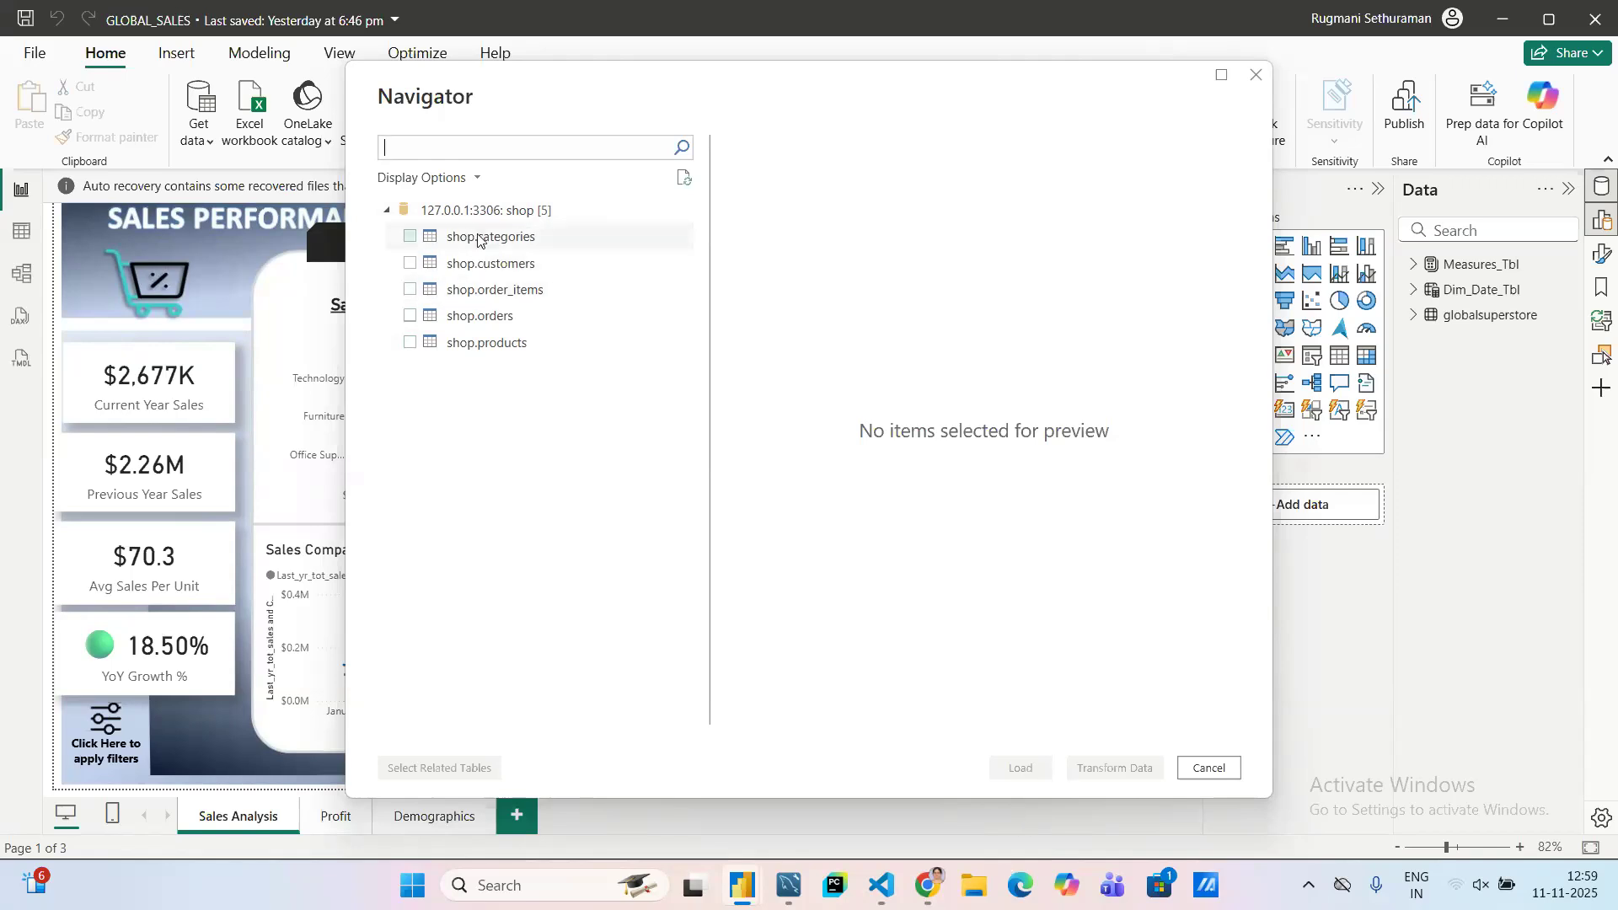
pyautogui.click(1208, 768)
# - Switch to the Zoom meeting in Chrome and stop the screen share
pyautogui.moveTo(906, 903)
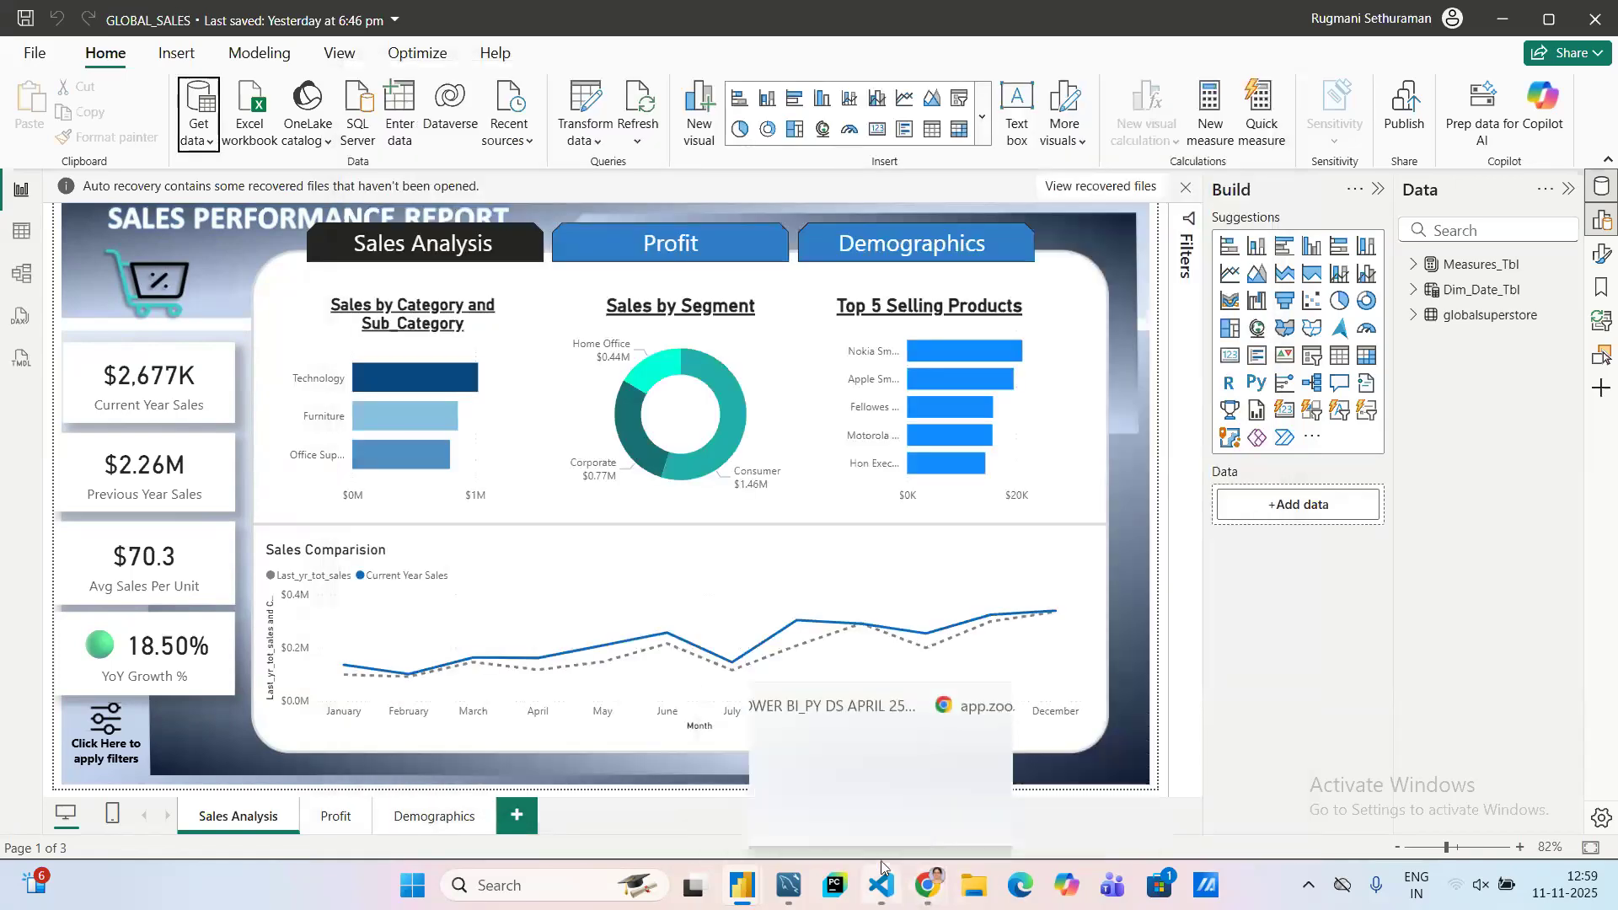
pyautogui.moveTo(882, 866)
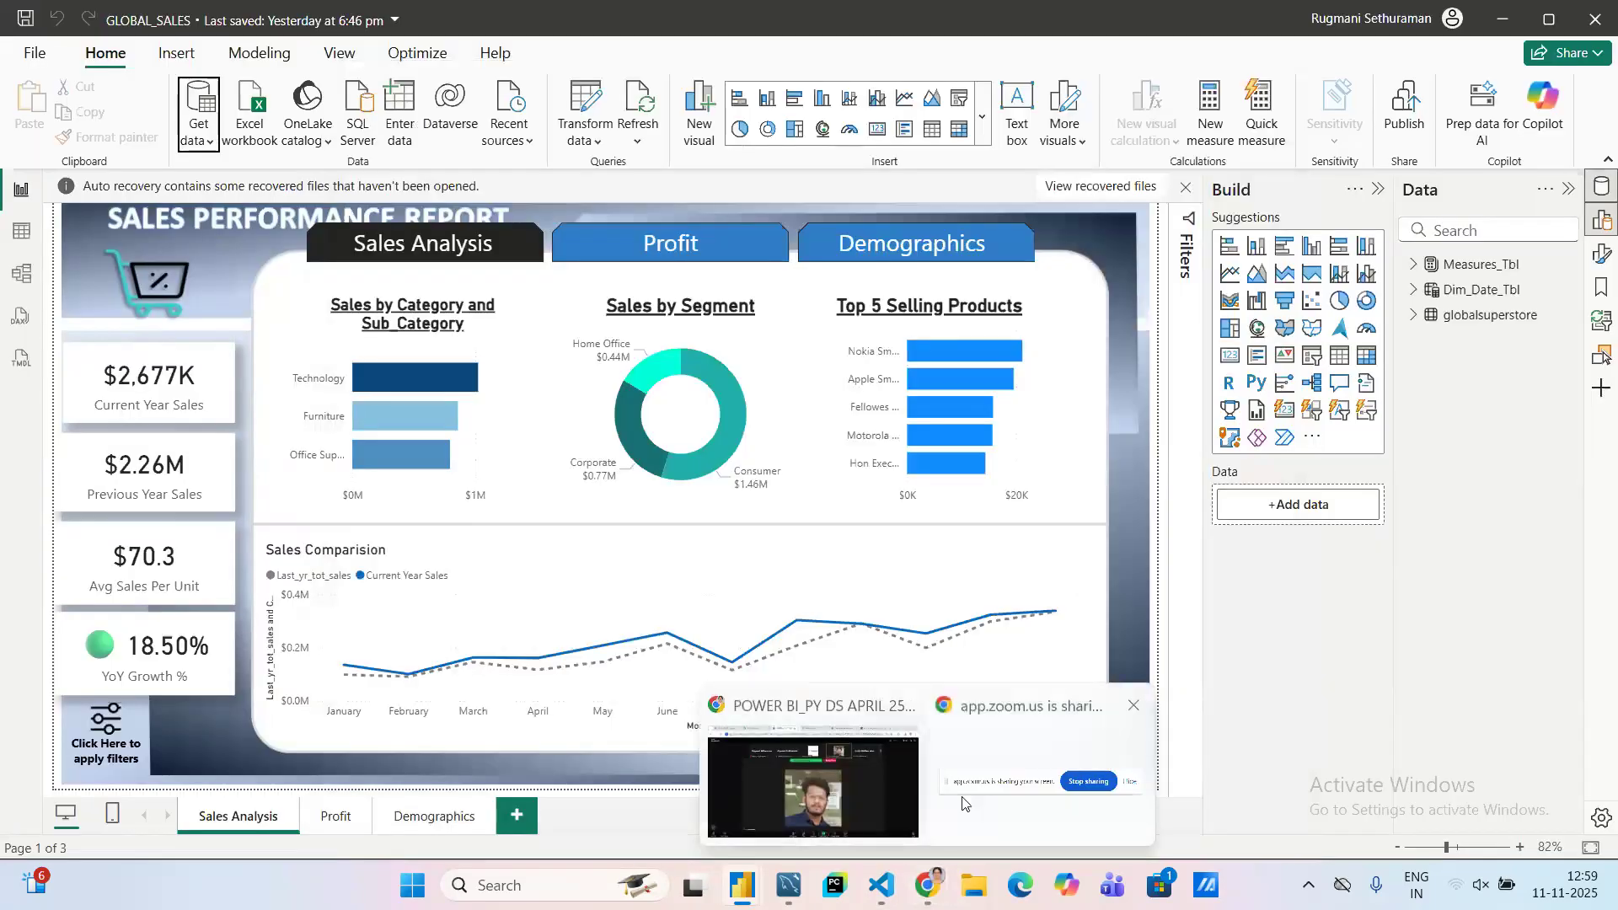
pyautogui.click(886, 794)
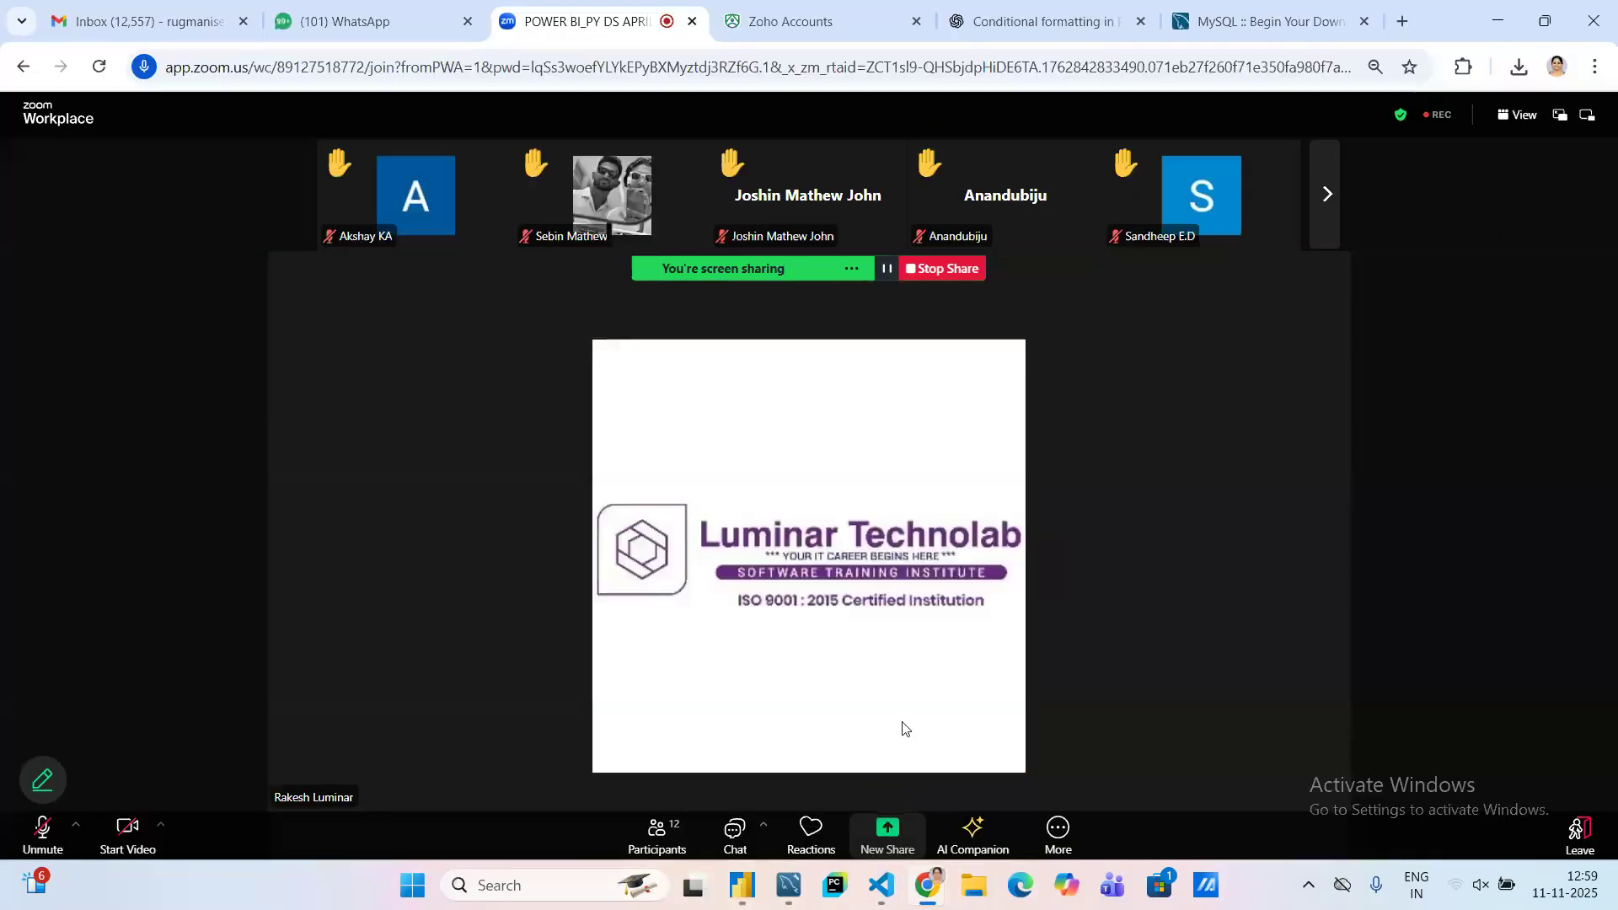
pyautogui.click(946, 268)
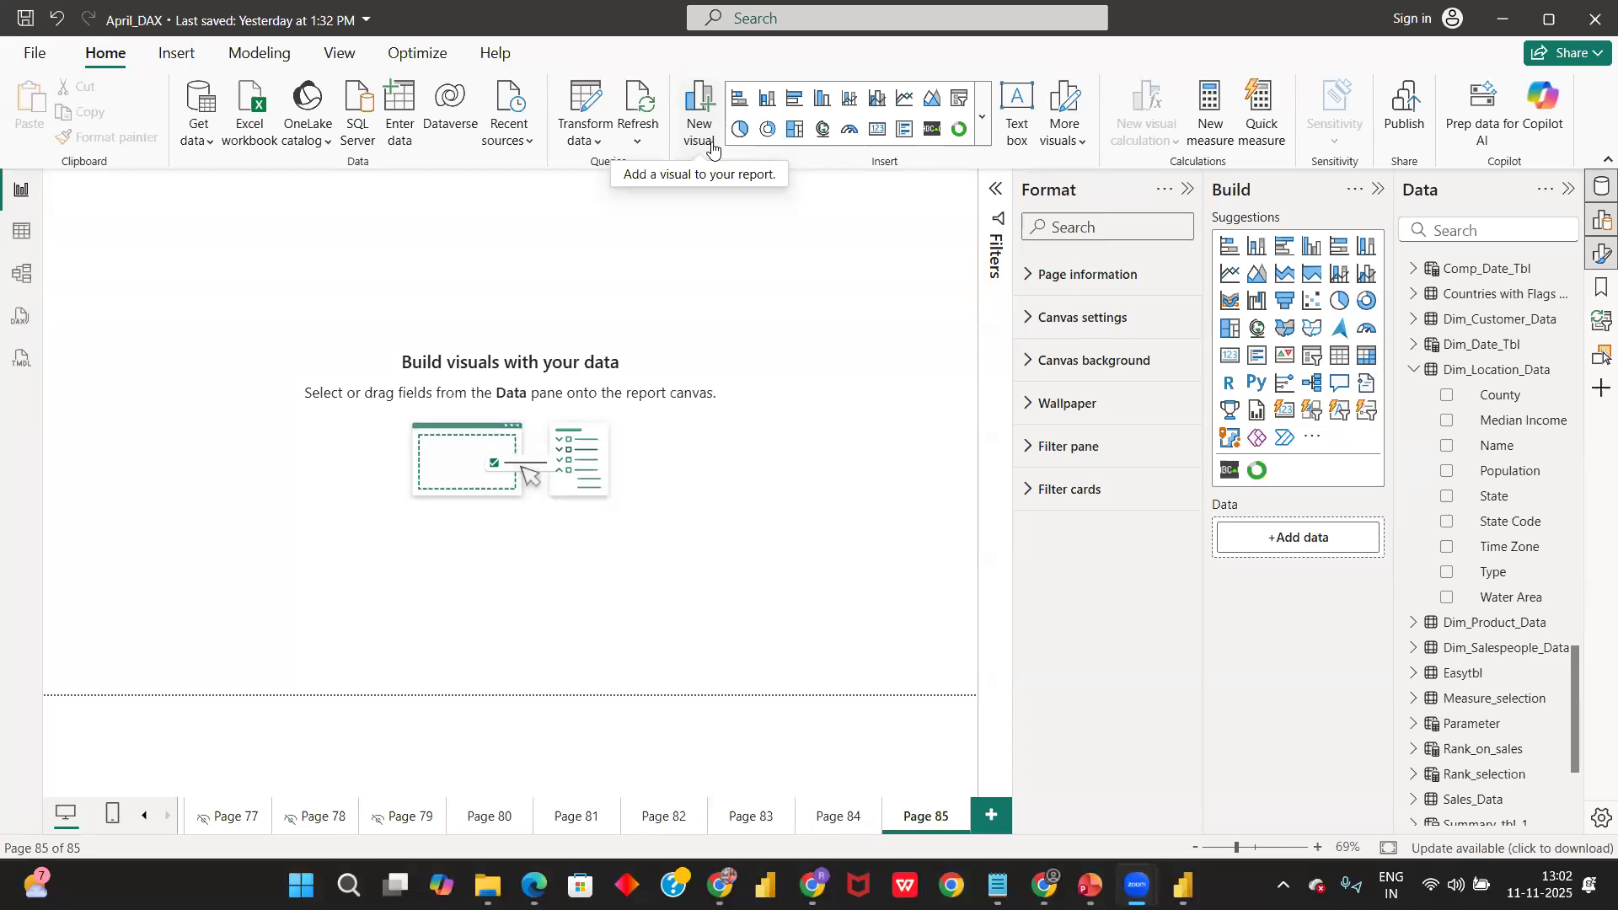
# - Examine the Import and DirectQuery connectivity modes in the SQL Server connection settings of the April_DAX report, then dismiss them
pyautogui.click(345, 107)
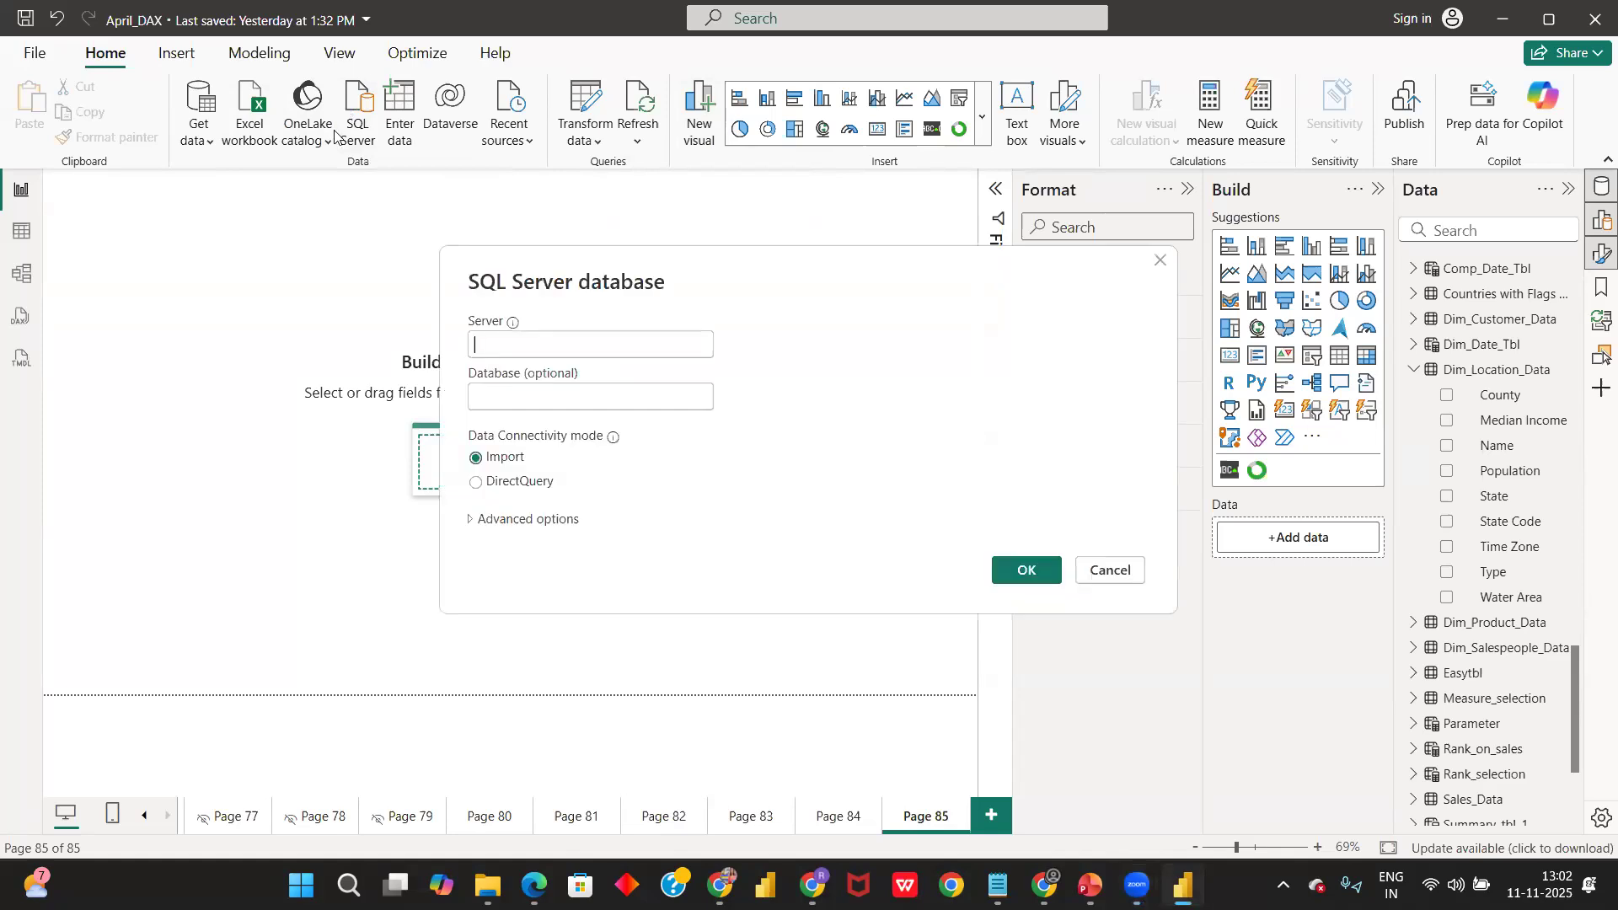
pyautogui.click(490, 483)
pyautogui.click(1154, 267)
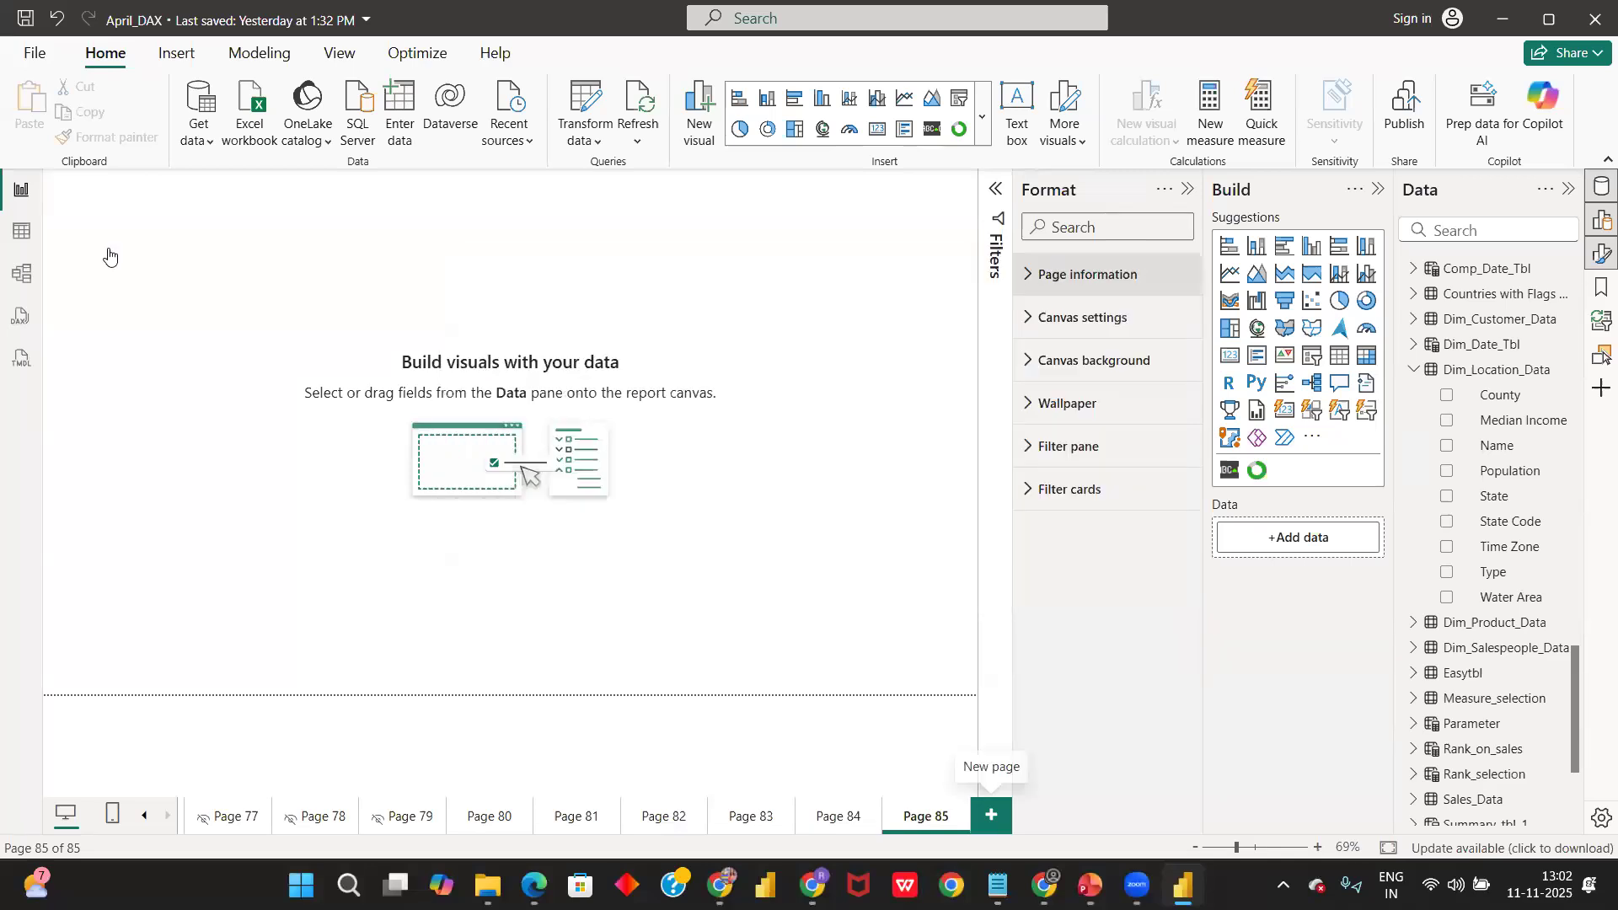
# - Review the Comp_Date_Tbl rows in Table view, then revisit the SQL Server DirectQuery option from the report view and cancel
pyautogui.click(21, 230)
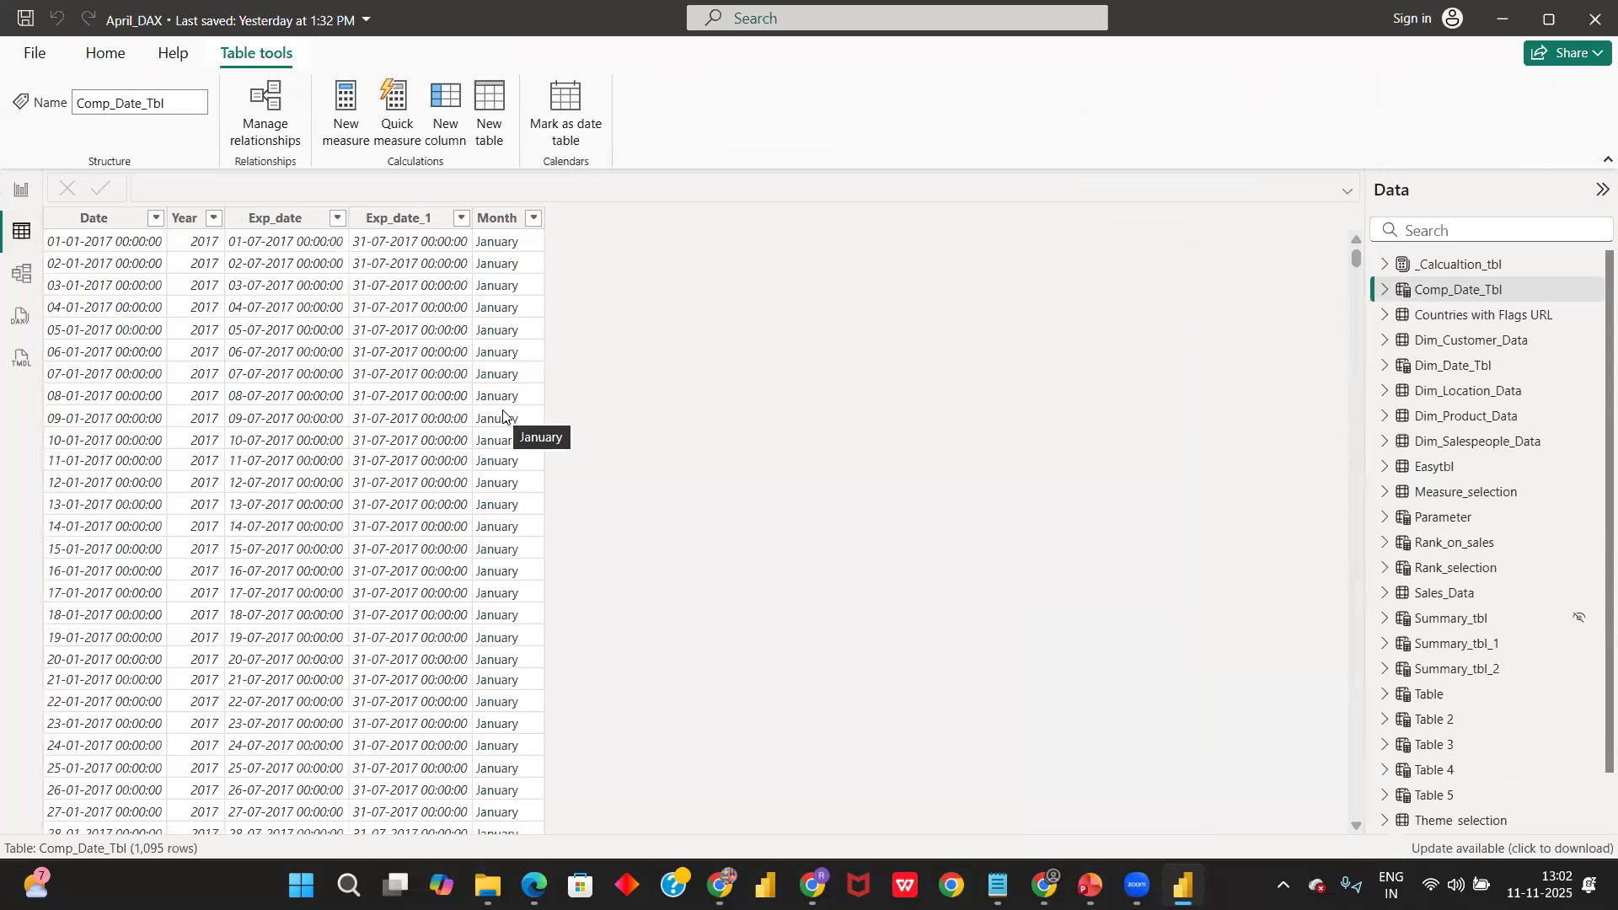
pyautogui.click(21, 189)
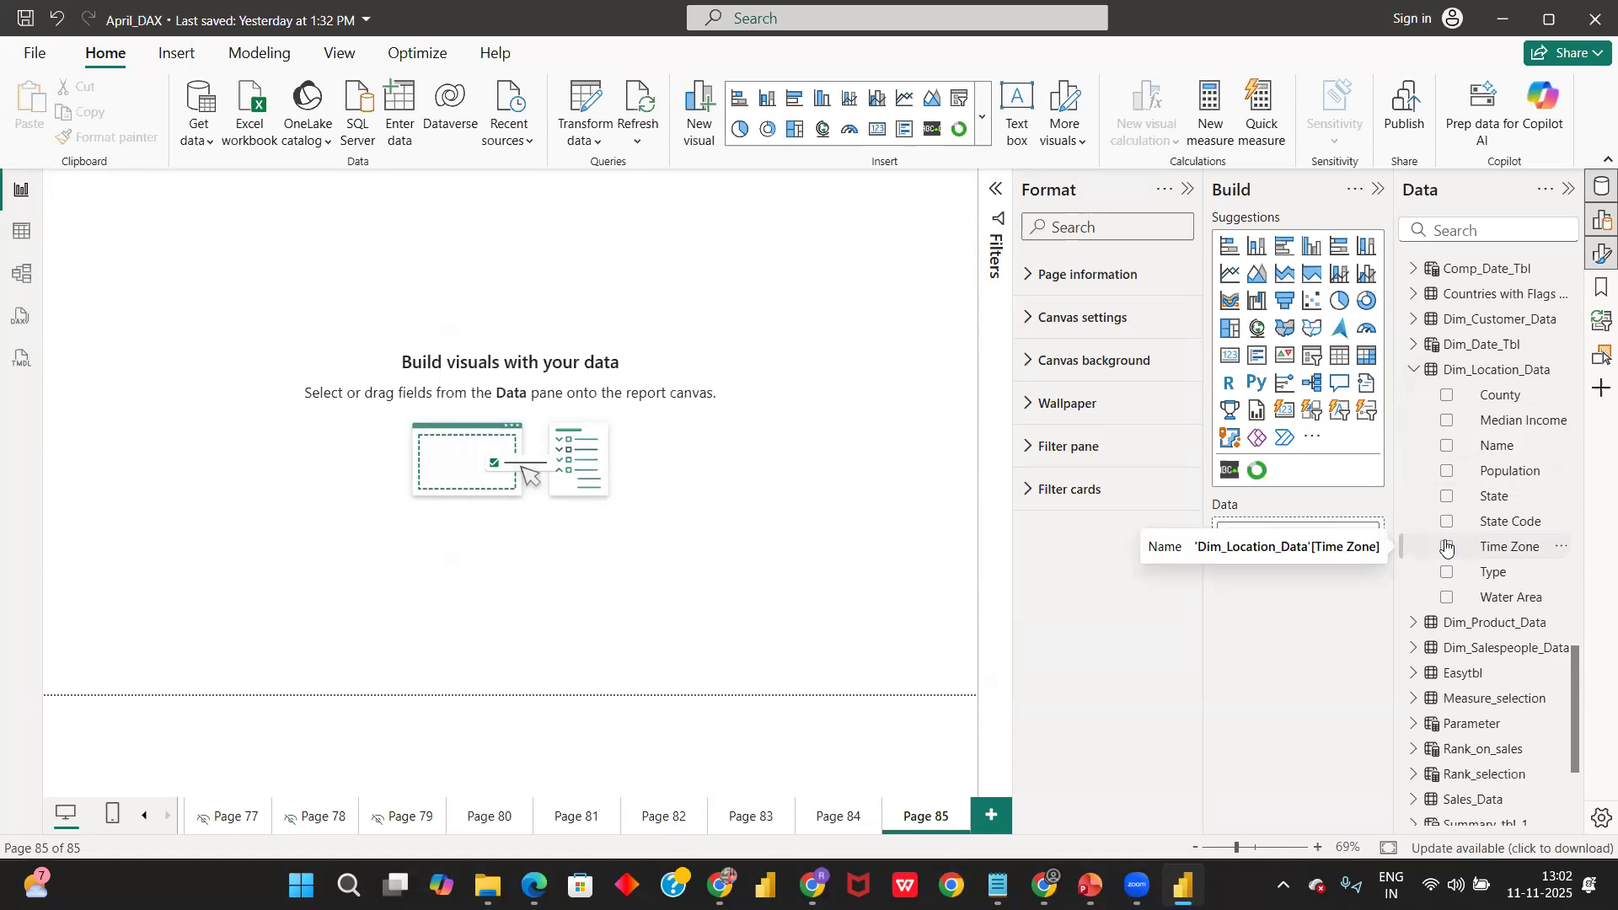
pyautogui.click(363, 118)
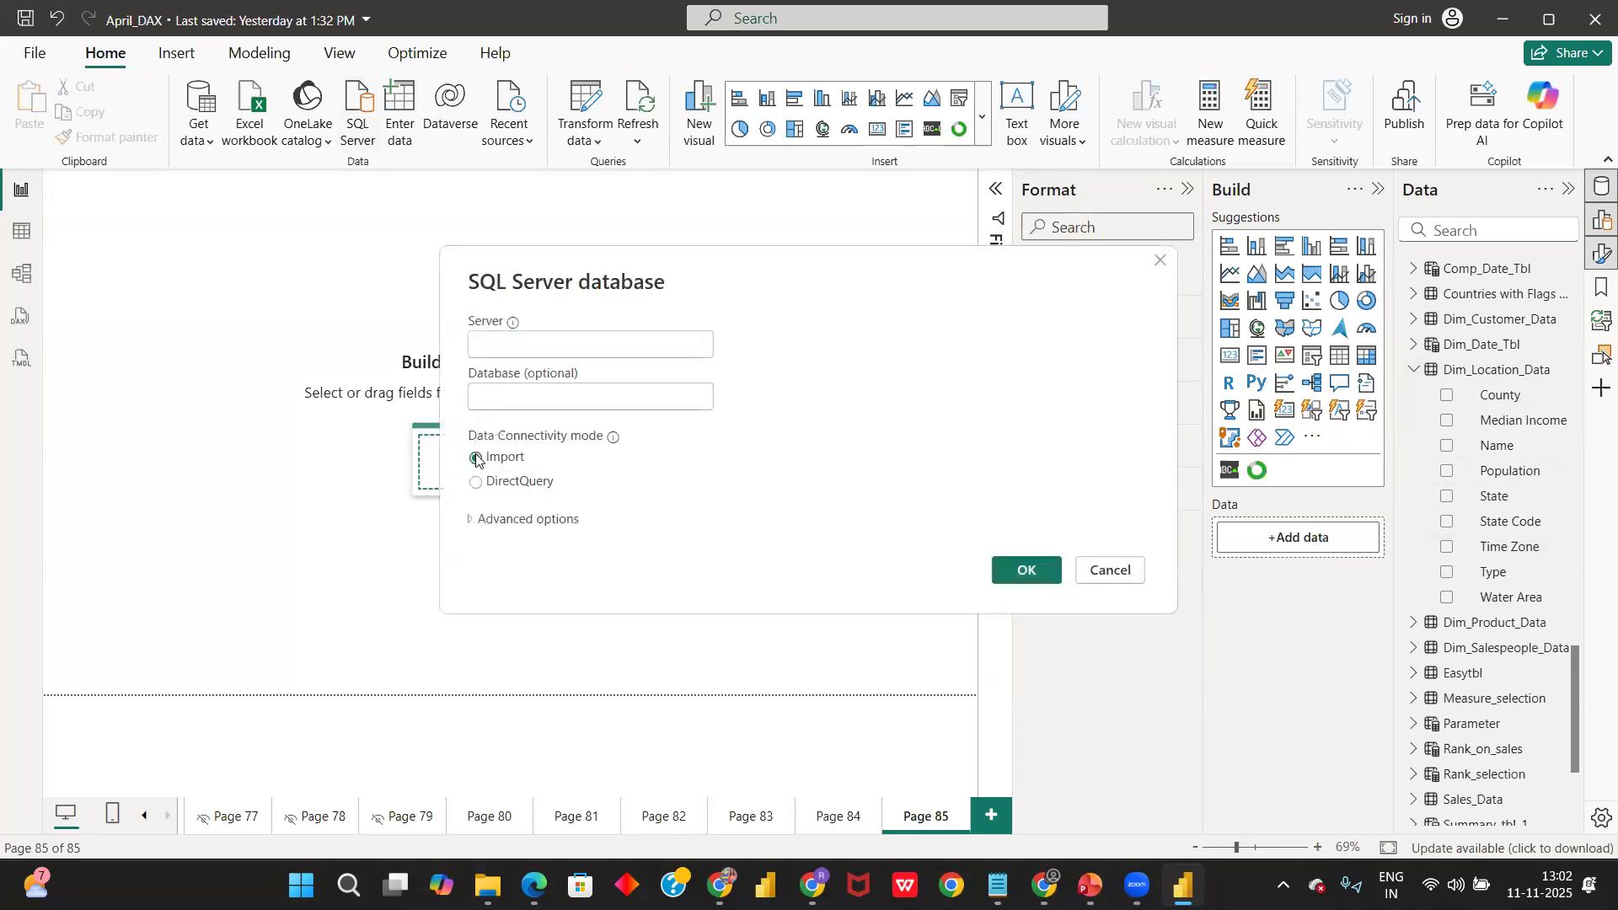
pyautogui.click(475, 482)
pyautogui.click(1094, 586)
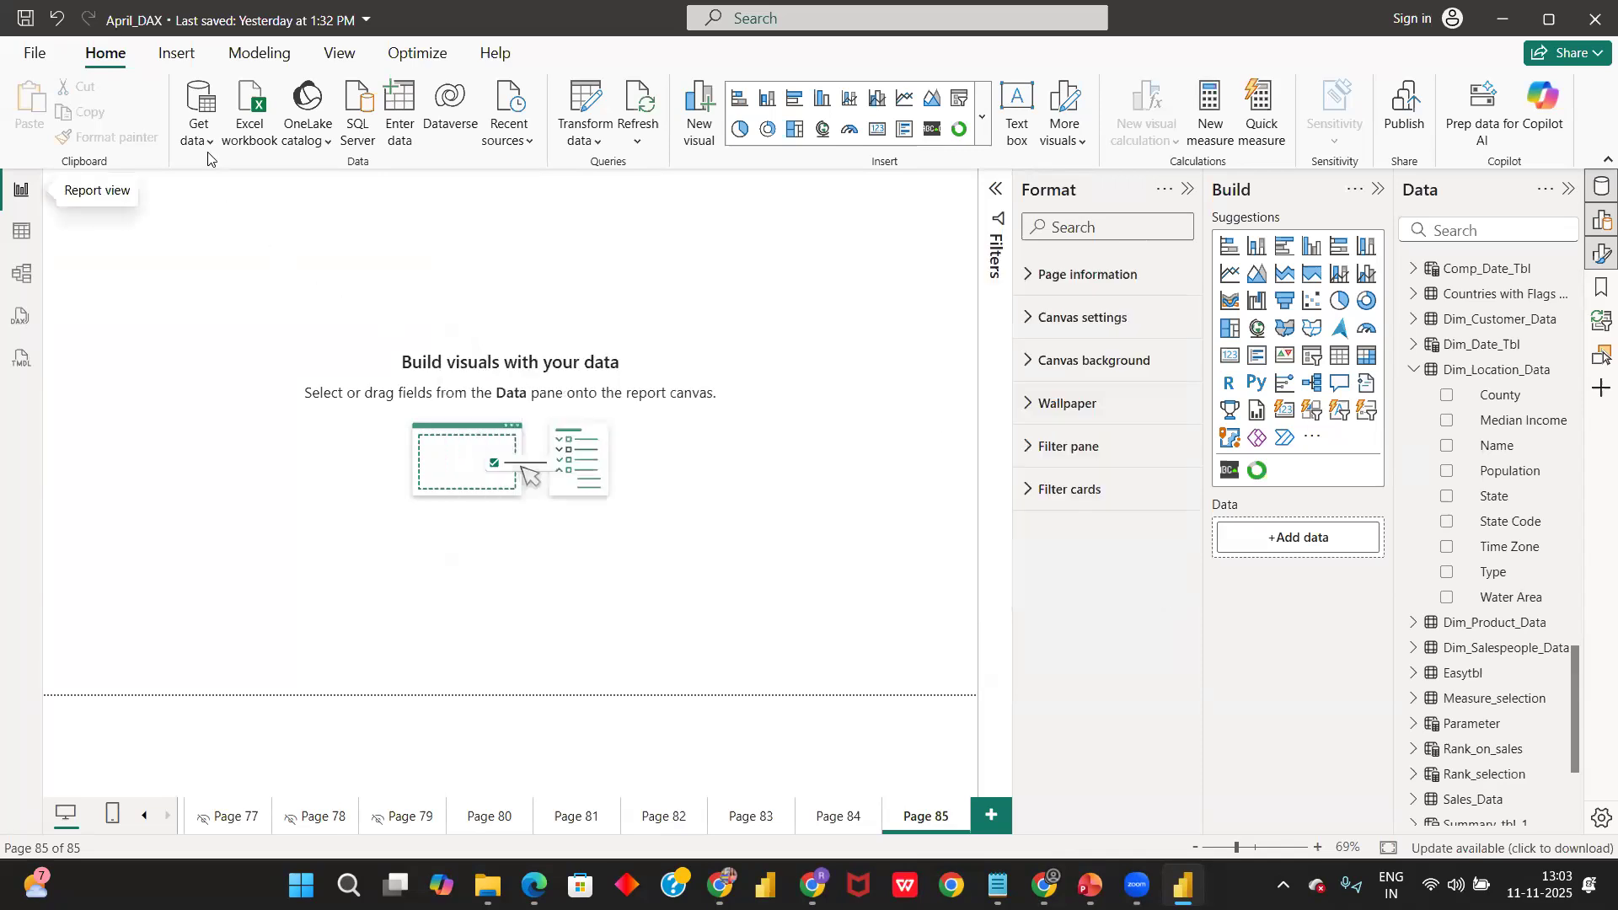
# - Search the data connectors for pos, view the PostgreSQL database connection settings with their connectivity modes, and cancel
pyautogui.click(199, 127)
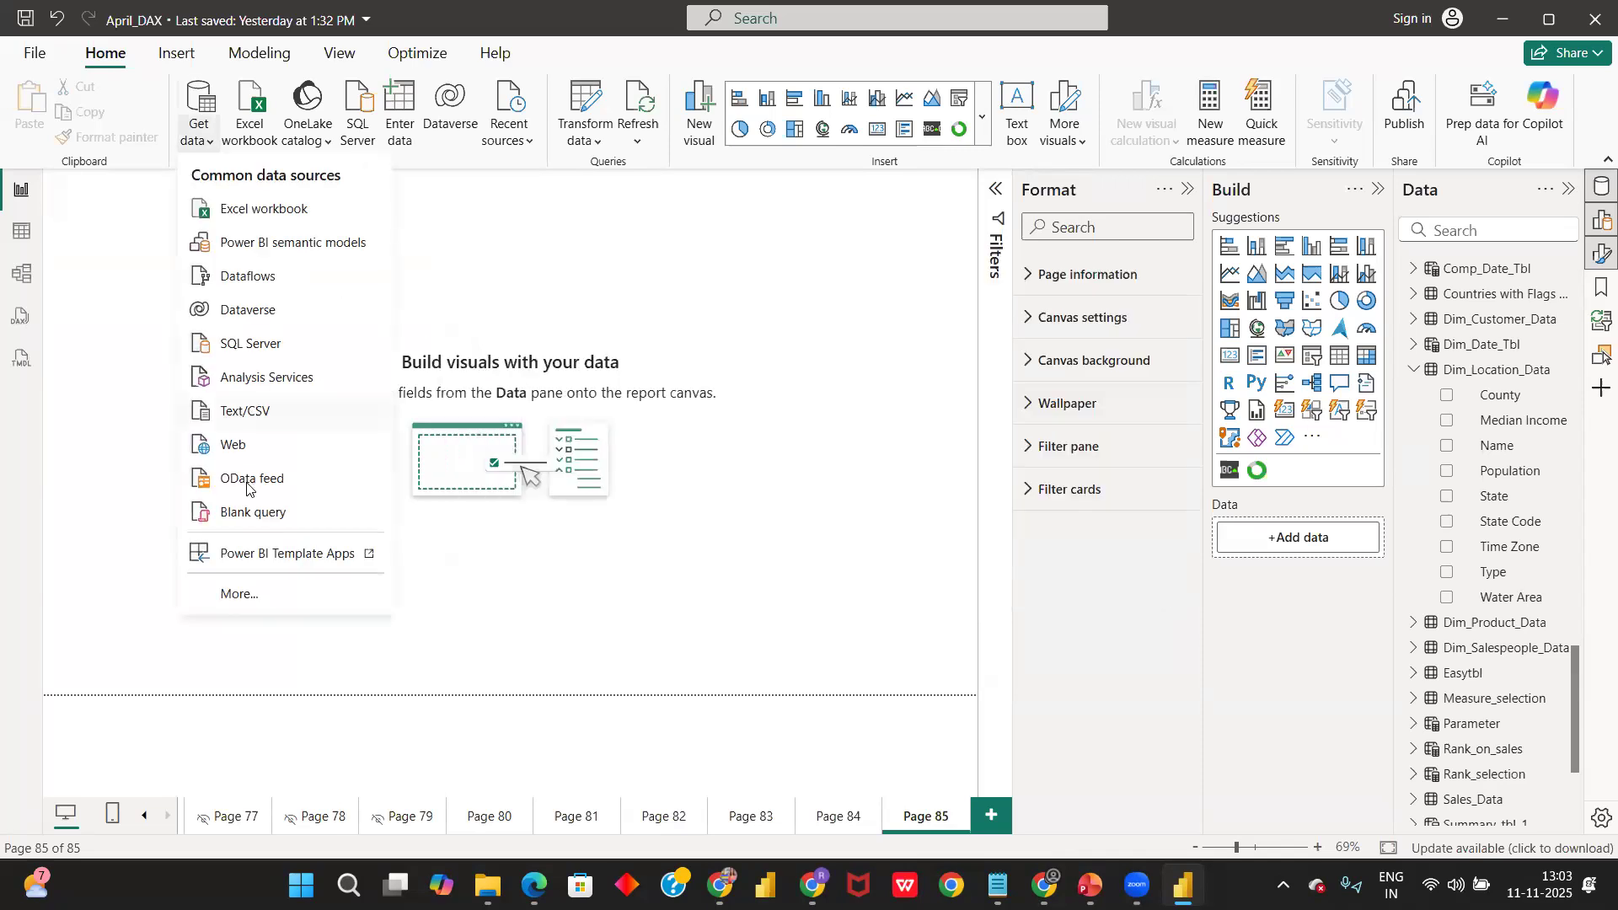
pyautogui.click(238, 590)
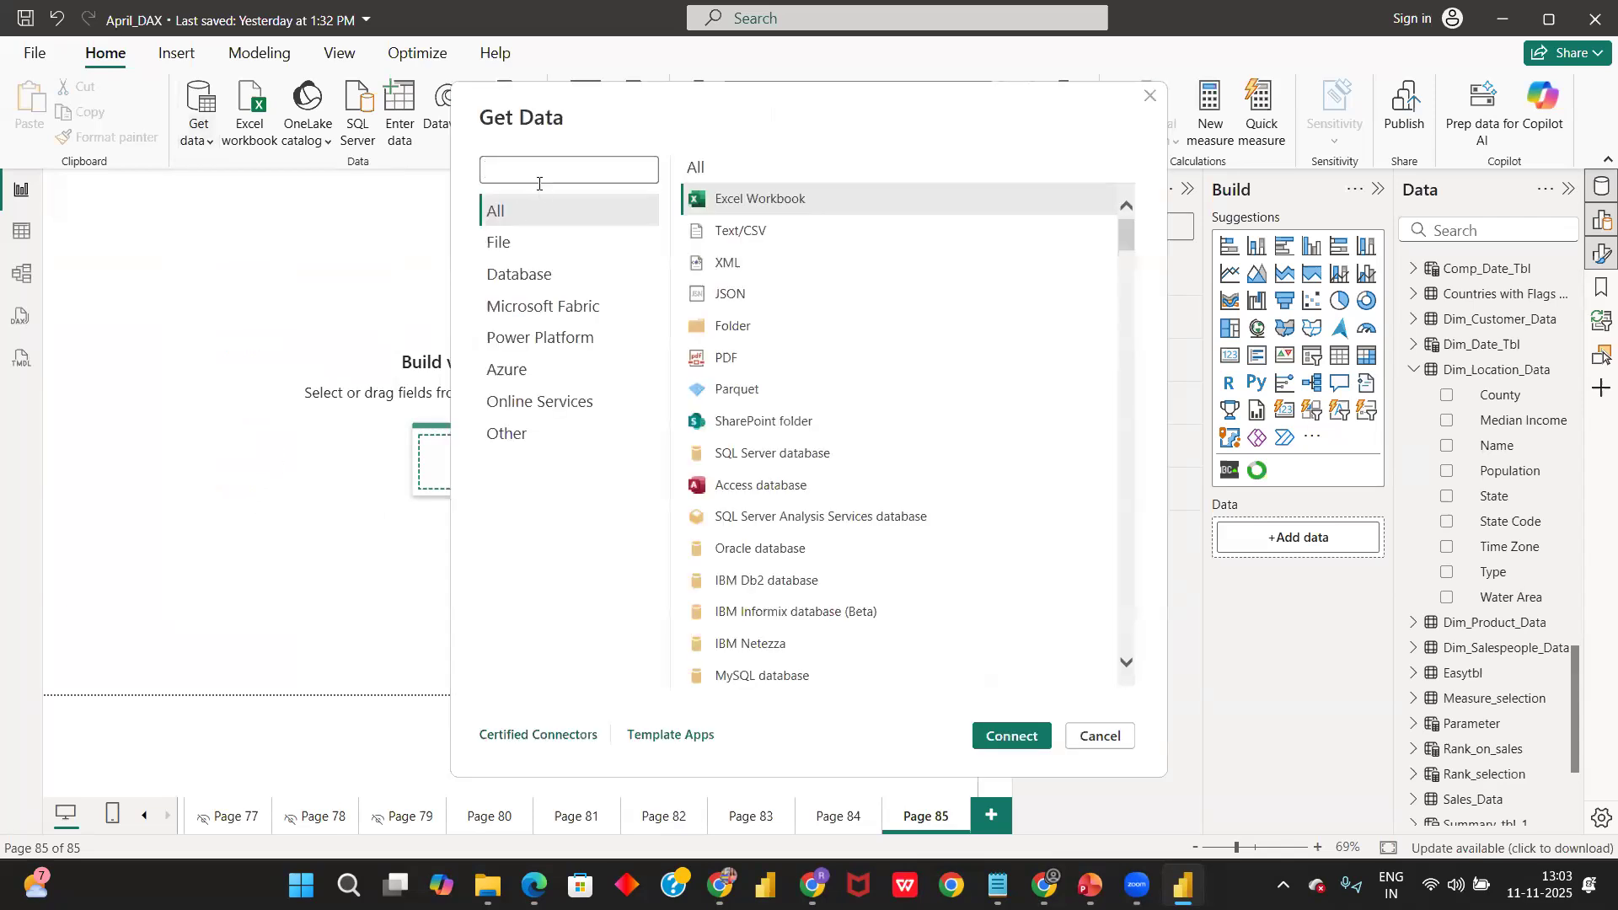
pyautogui.click(540, 177)
pyautogui.write('pos')
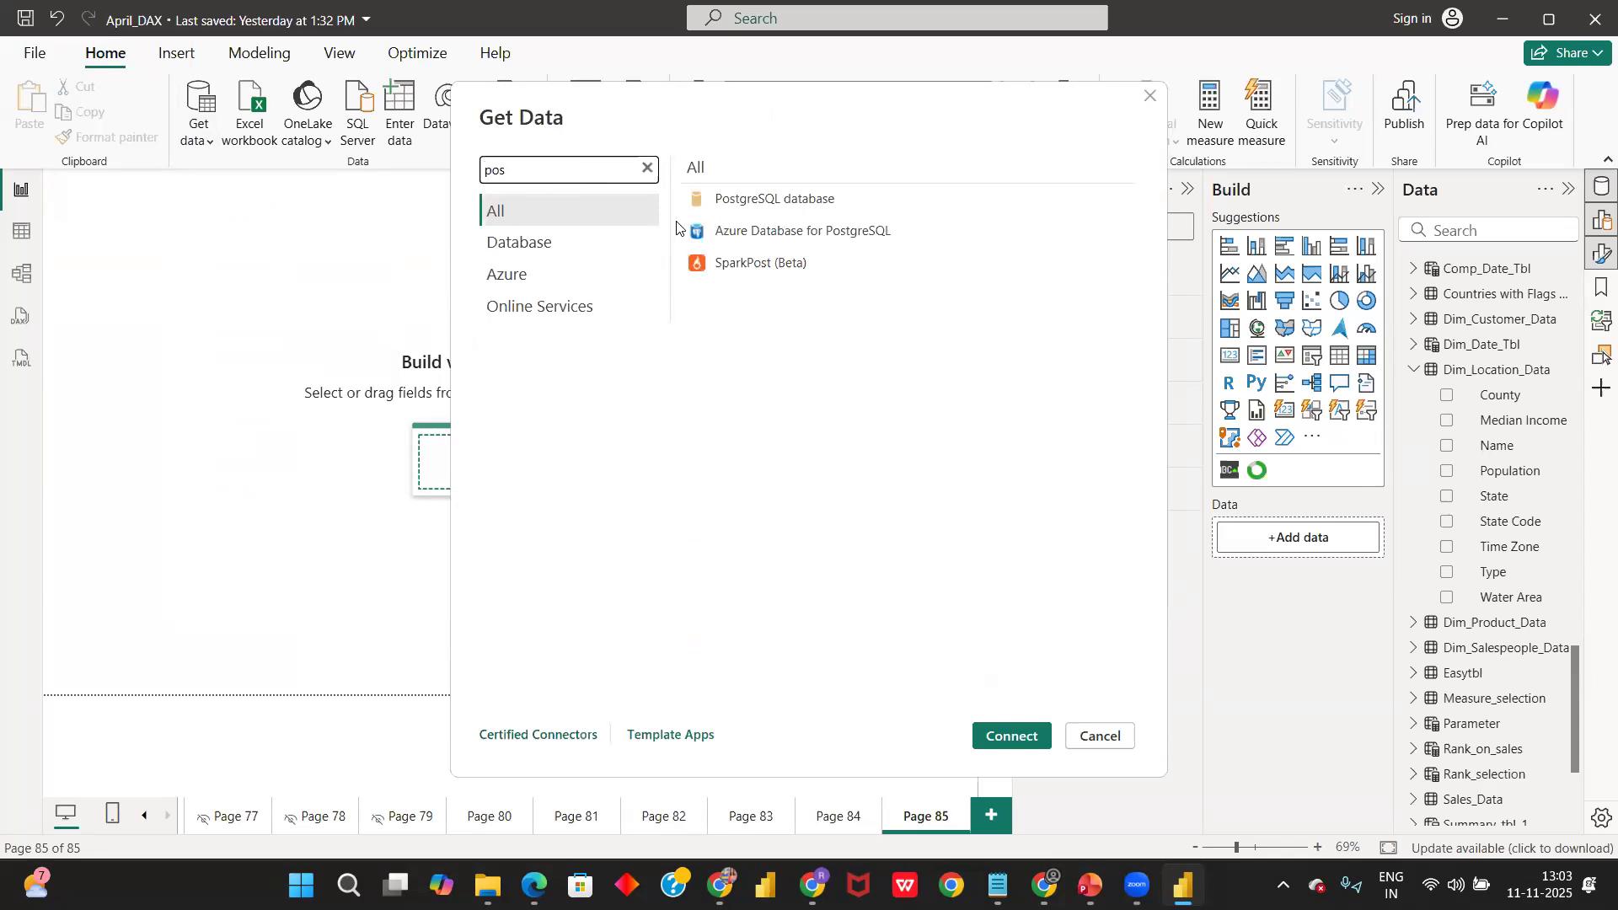
pyautogui.click(758, 206)
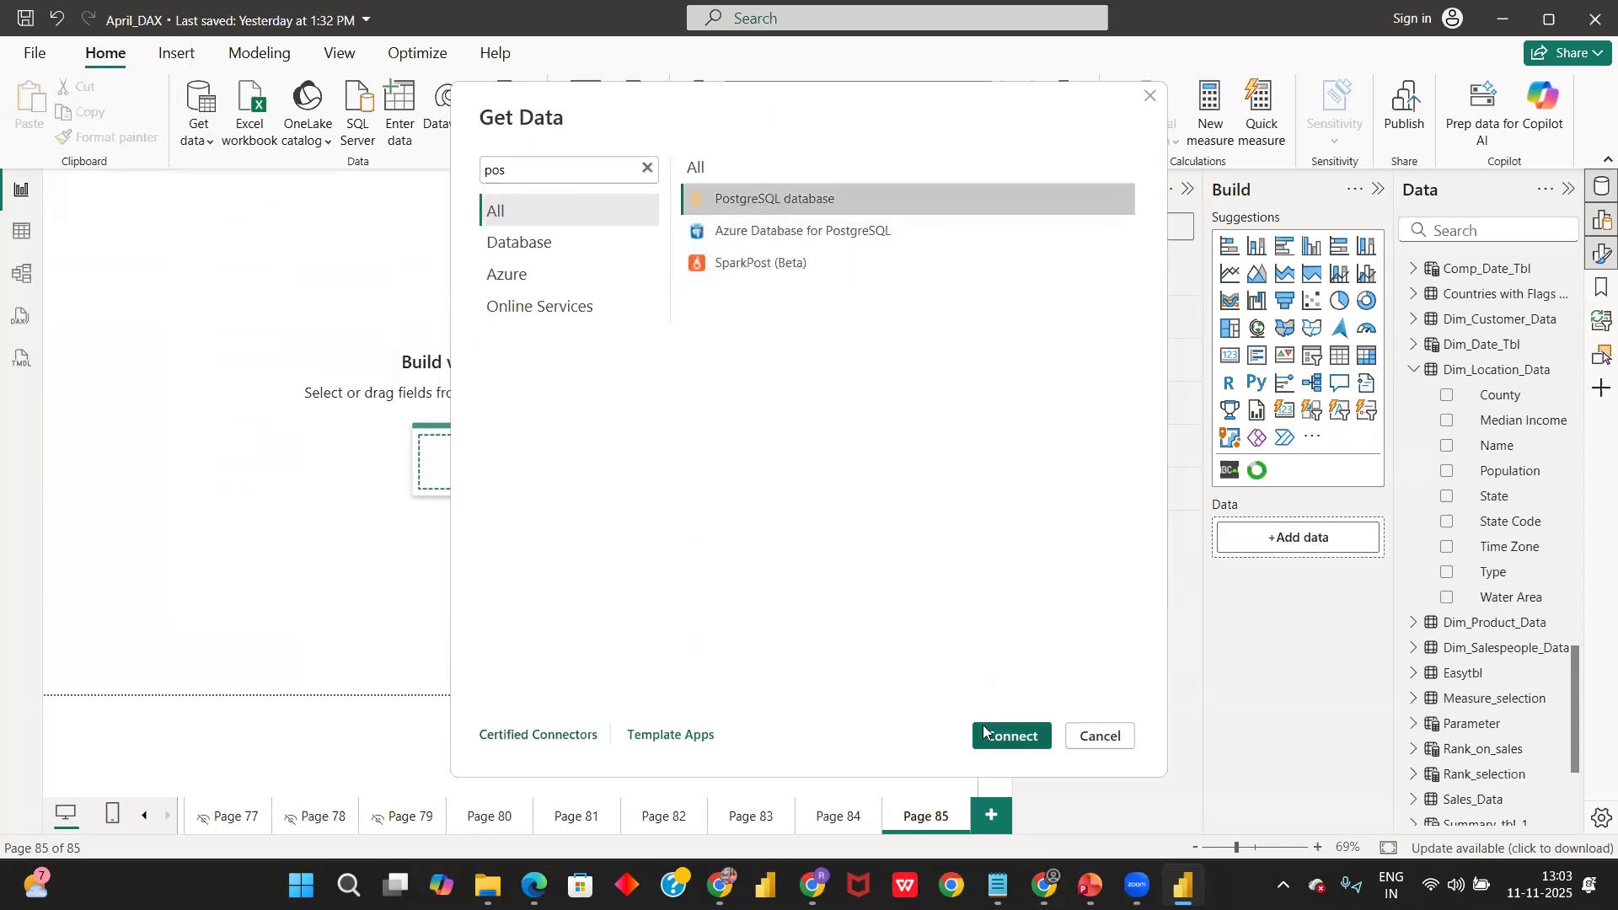
pyautogui.click(1009, 735)
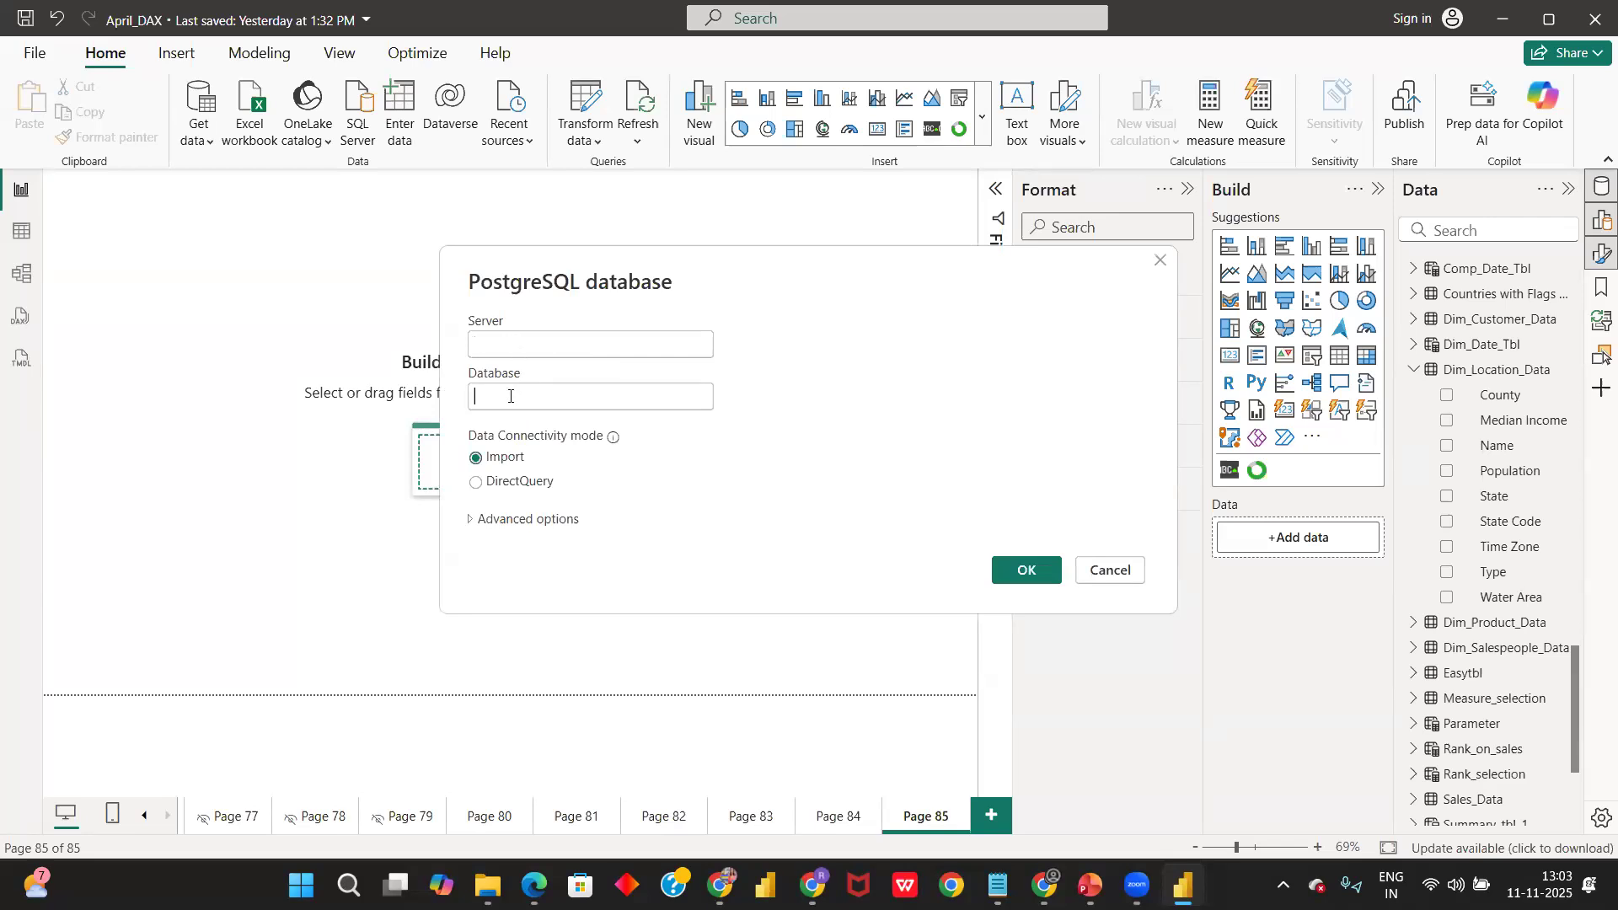
pyautogui.press('Tab')
pyautogui.click(1098, 570)
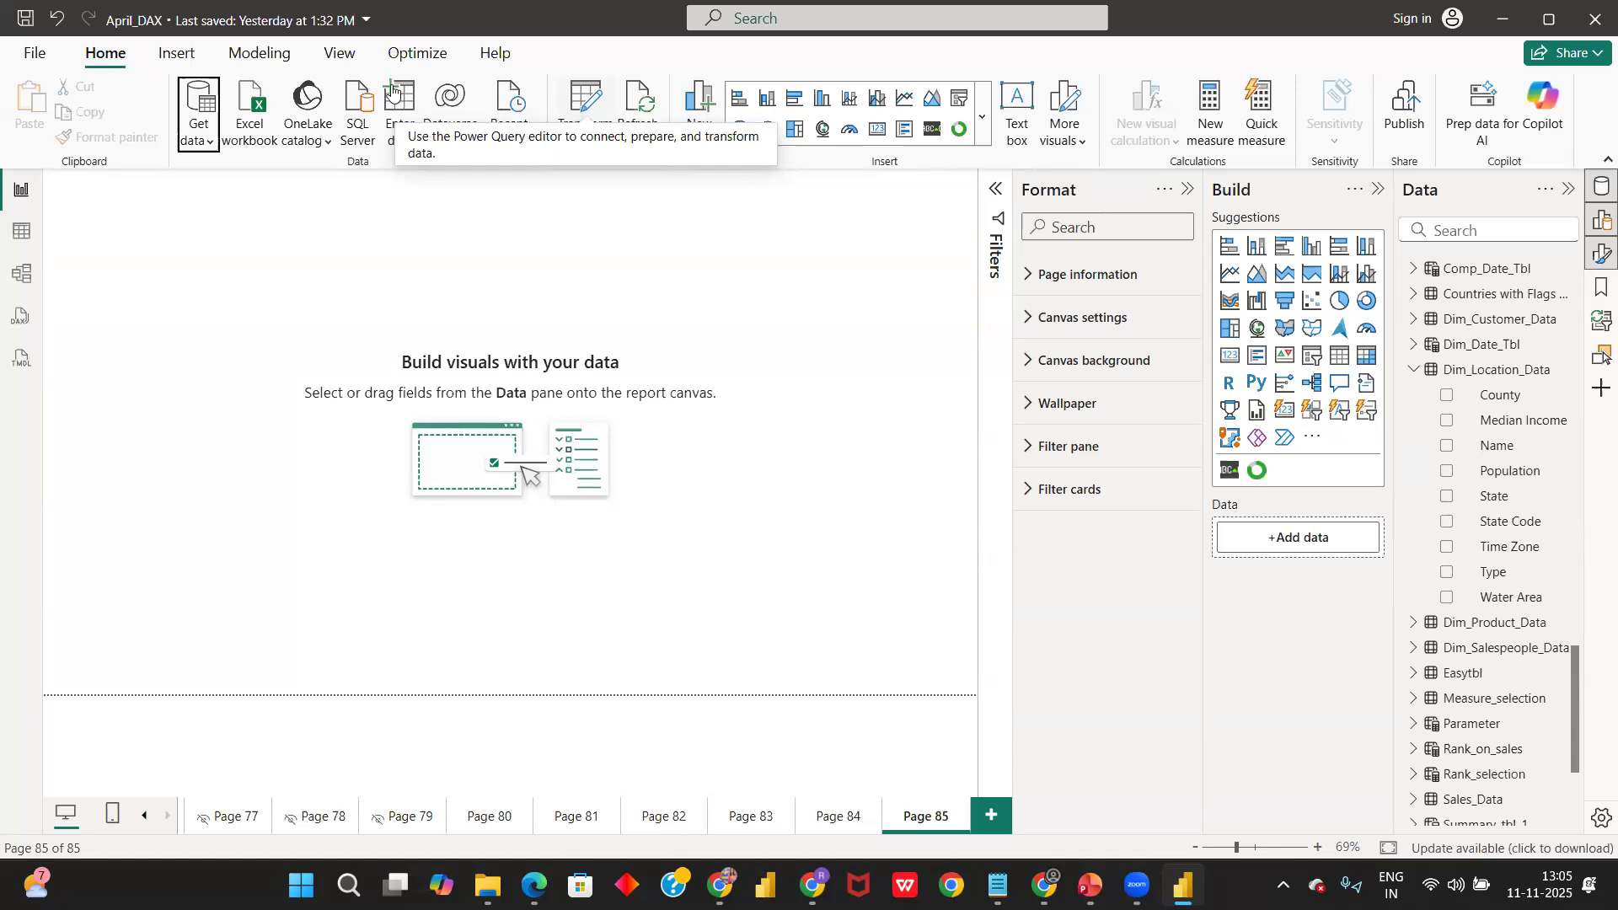
# - Connect to the MySQL database world on server 127.0.0.1:3306
pyautogui.click(184, 141)
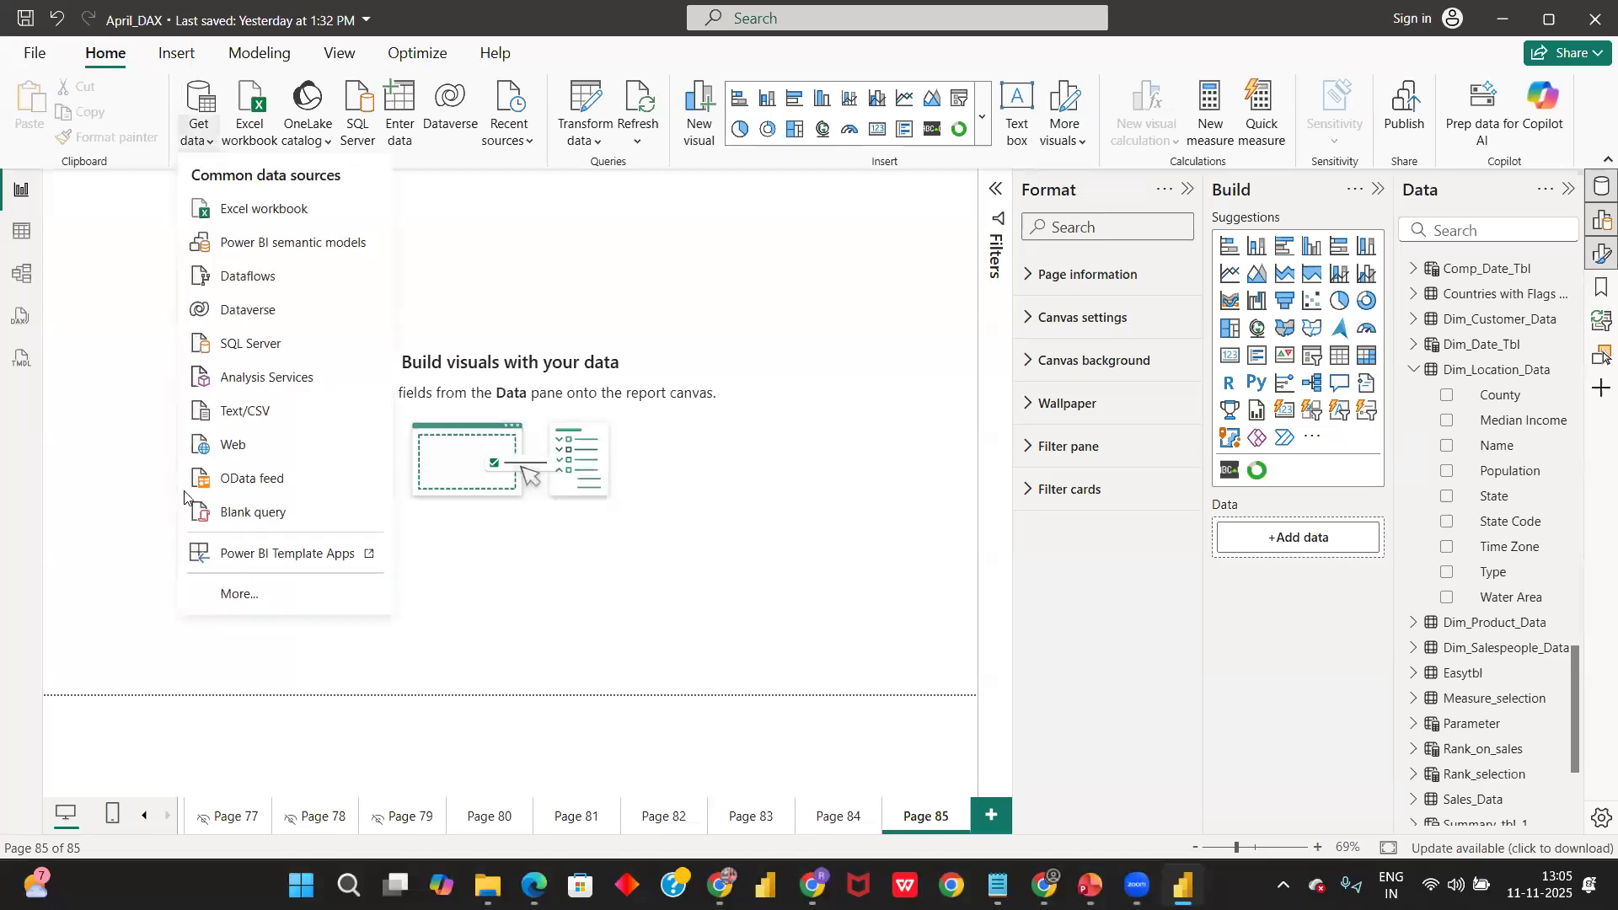
pyautogui.click(216, 601)
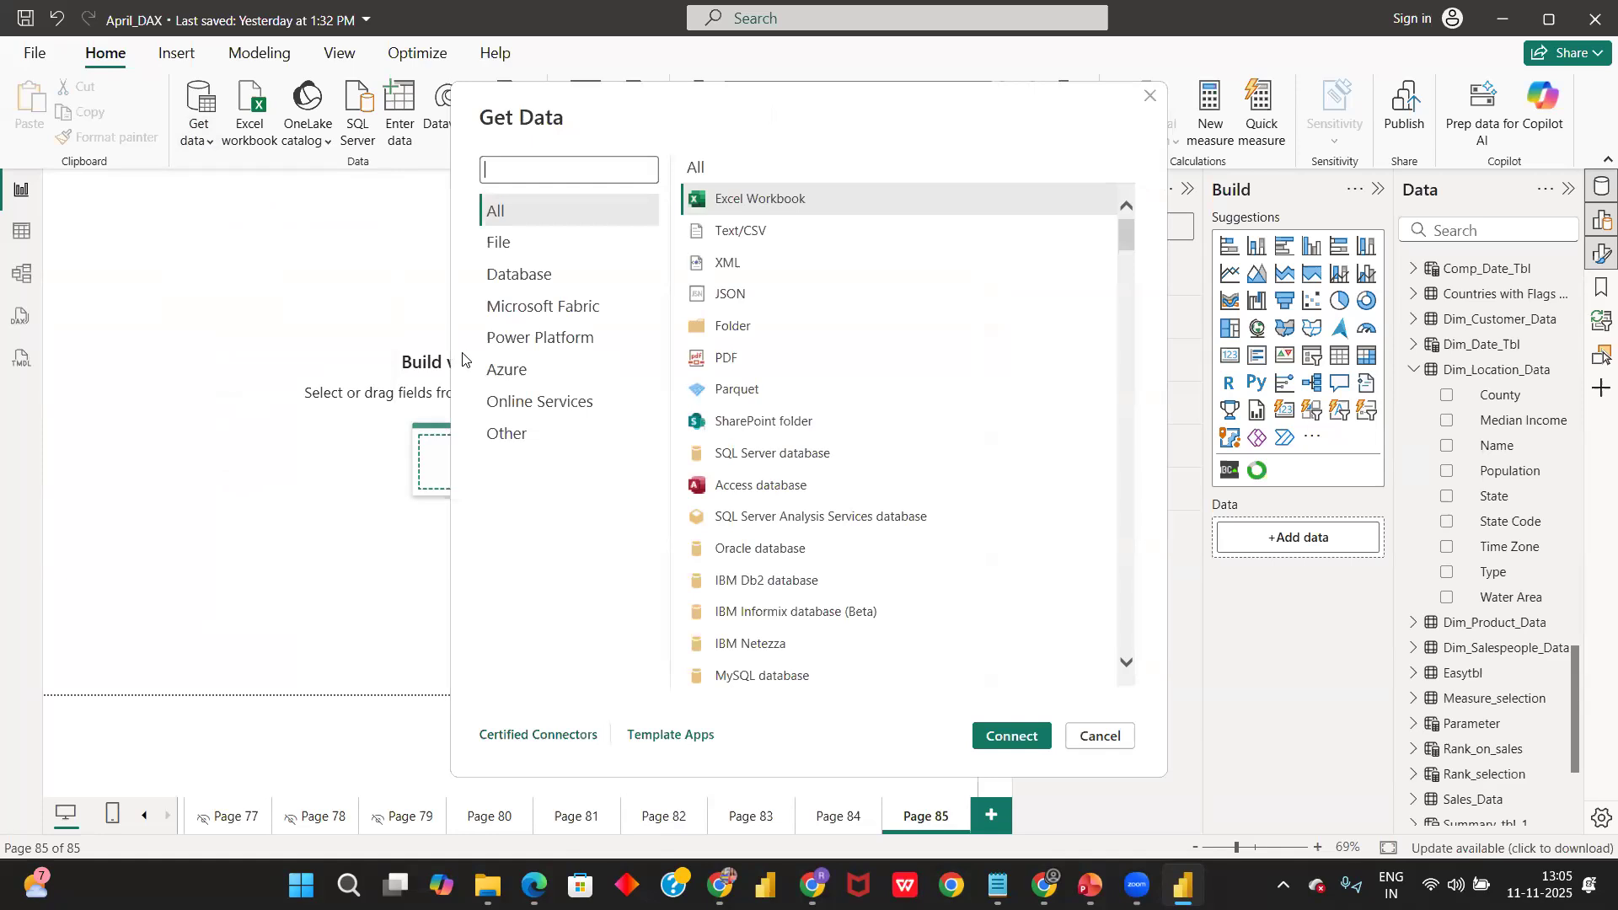
pyautogui.click(752, 675)
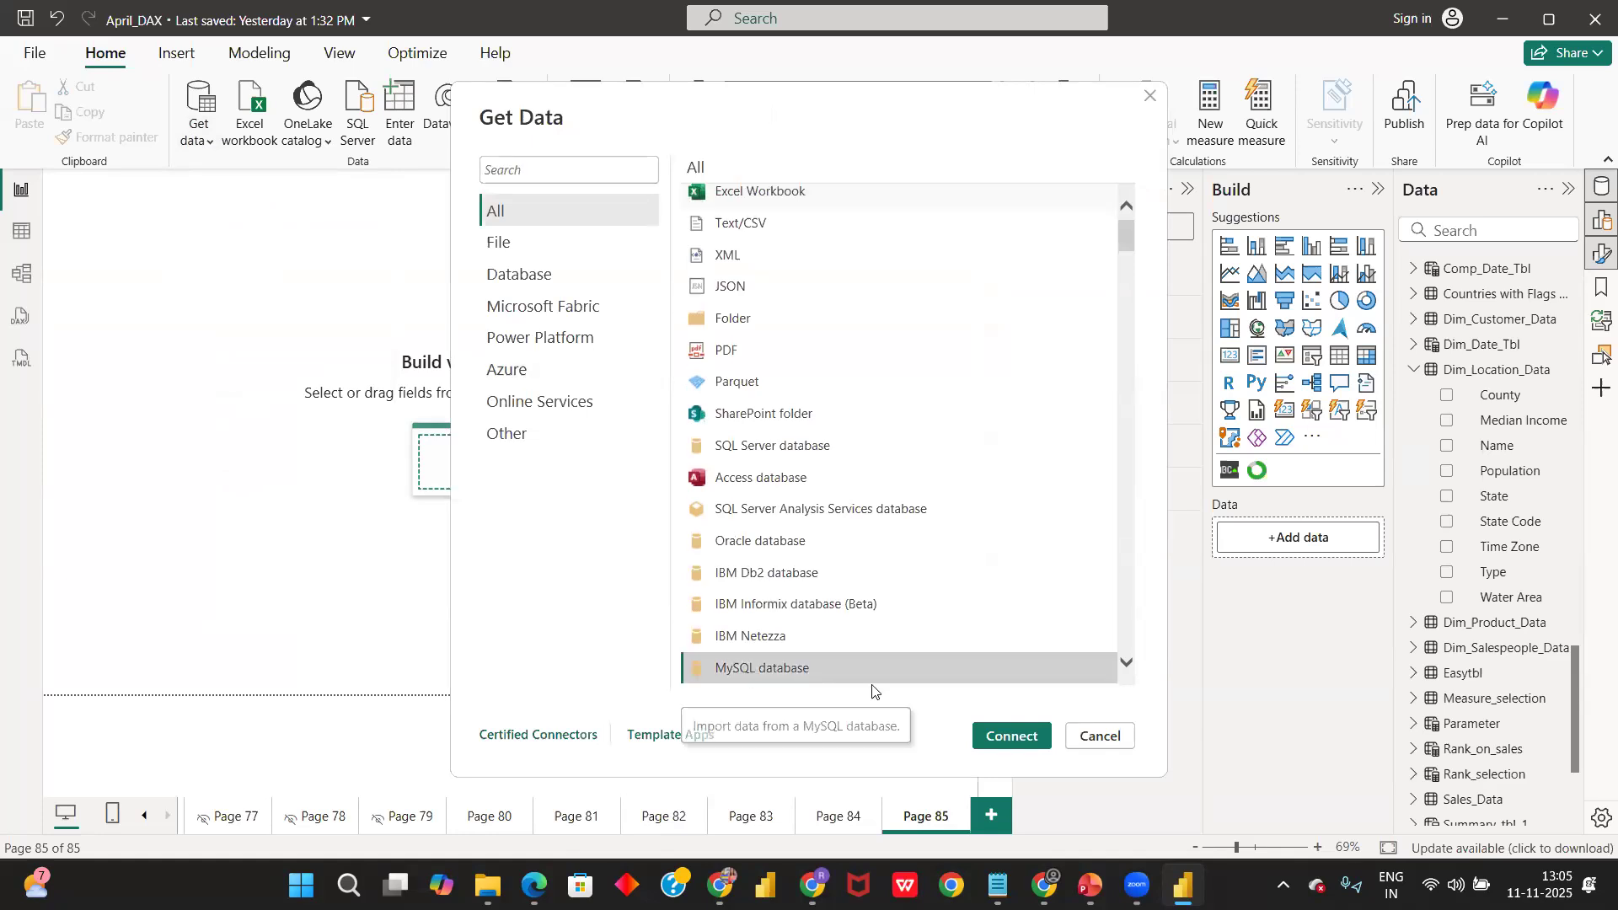
pyautogui.click(992, 738)
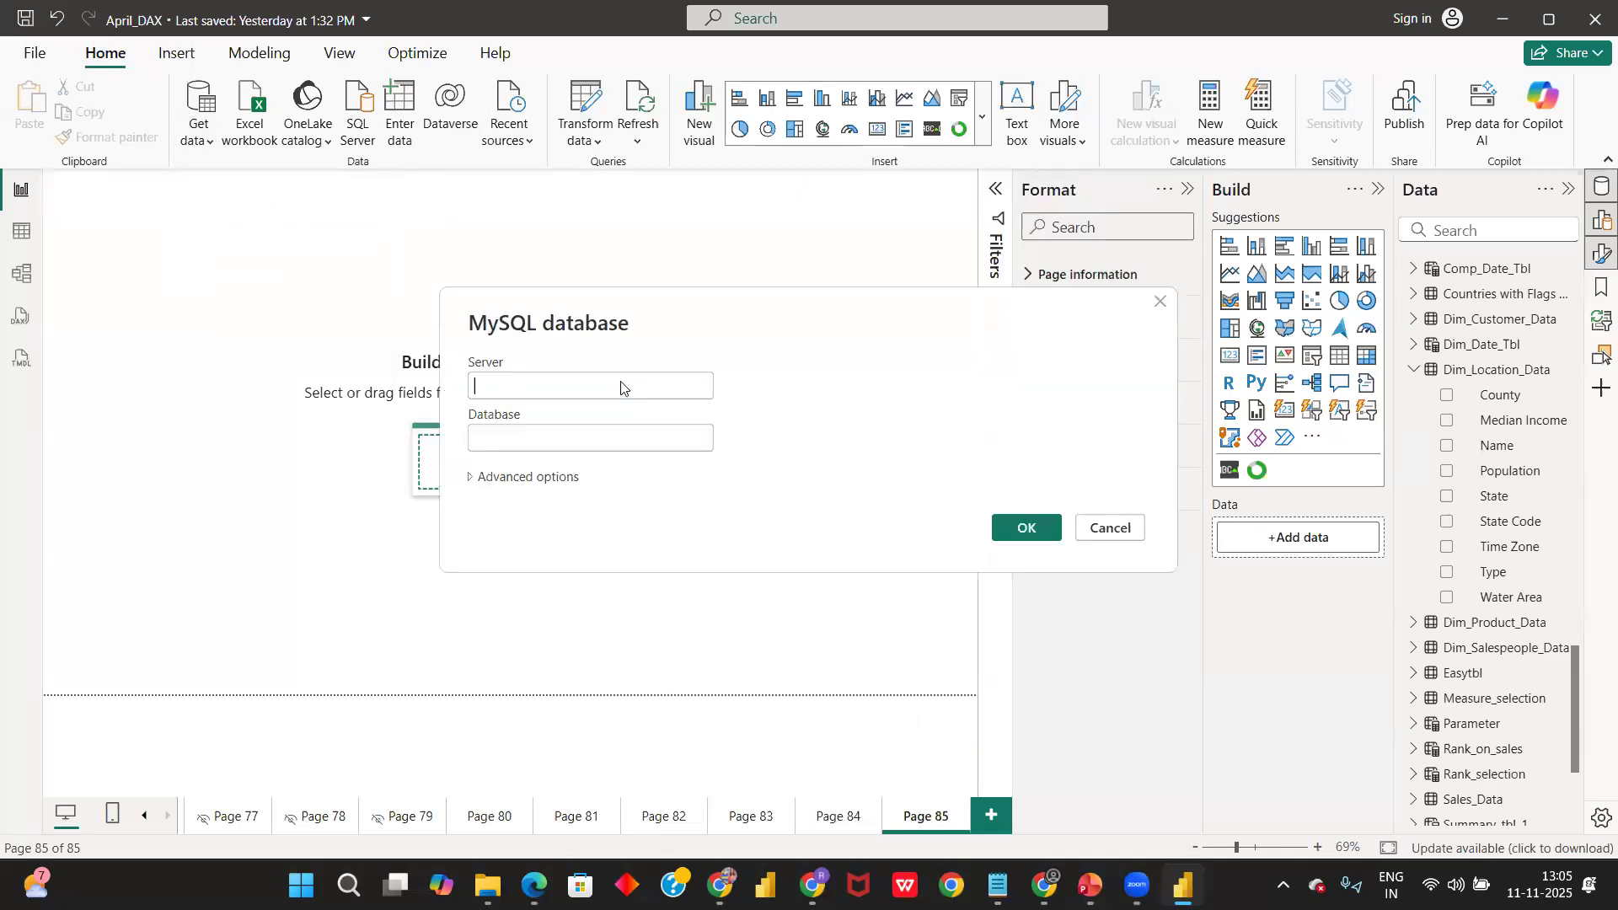
pyautogui.click(590, 386)
pyautogui.write('127.0.0.1')
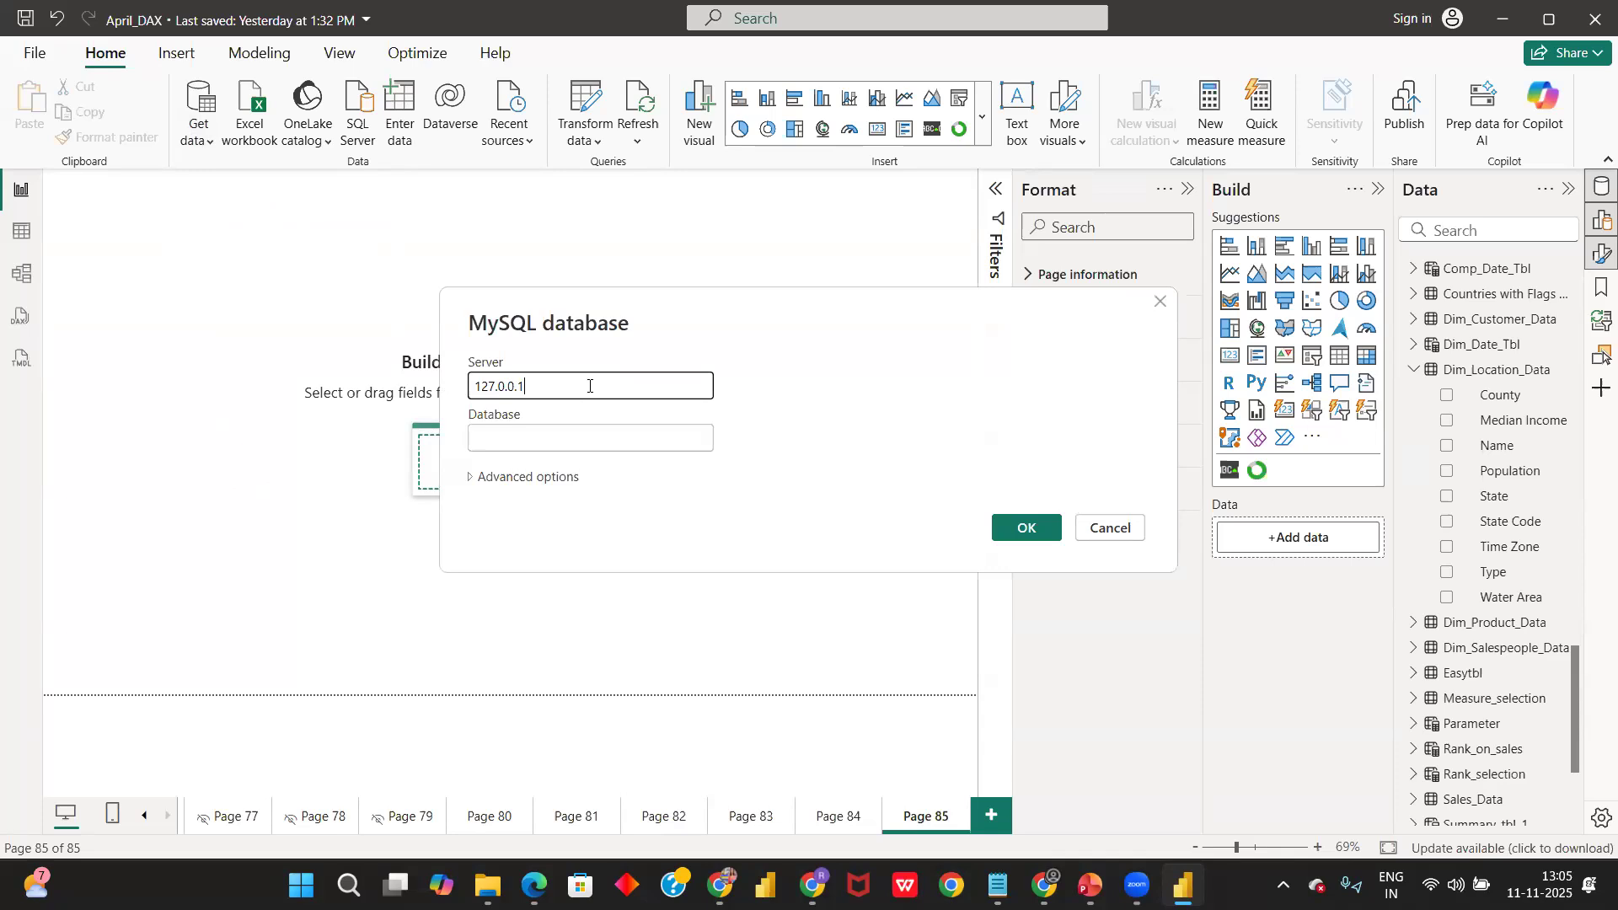
pyautogui.write(':3306')
pyautogui.press('Tab')
pyautogui.write('world')
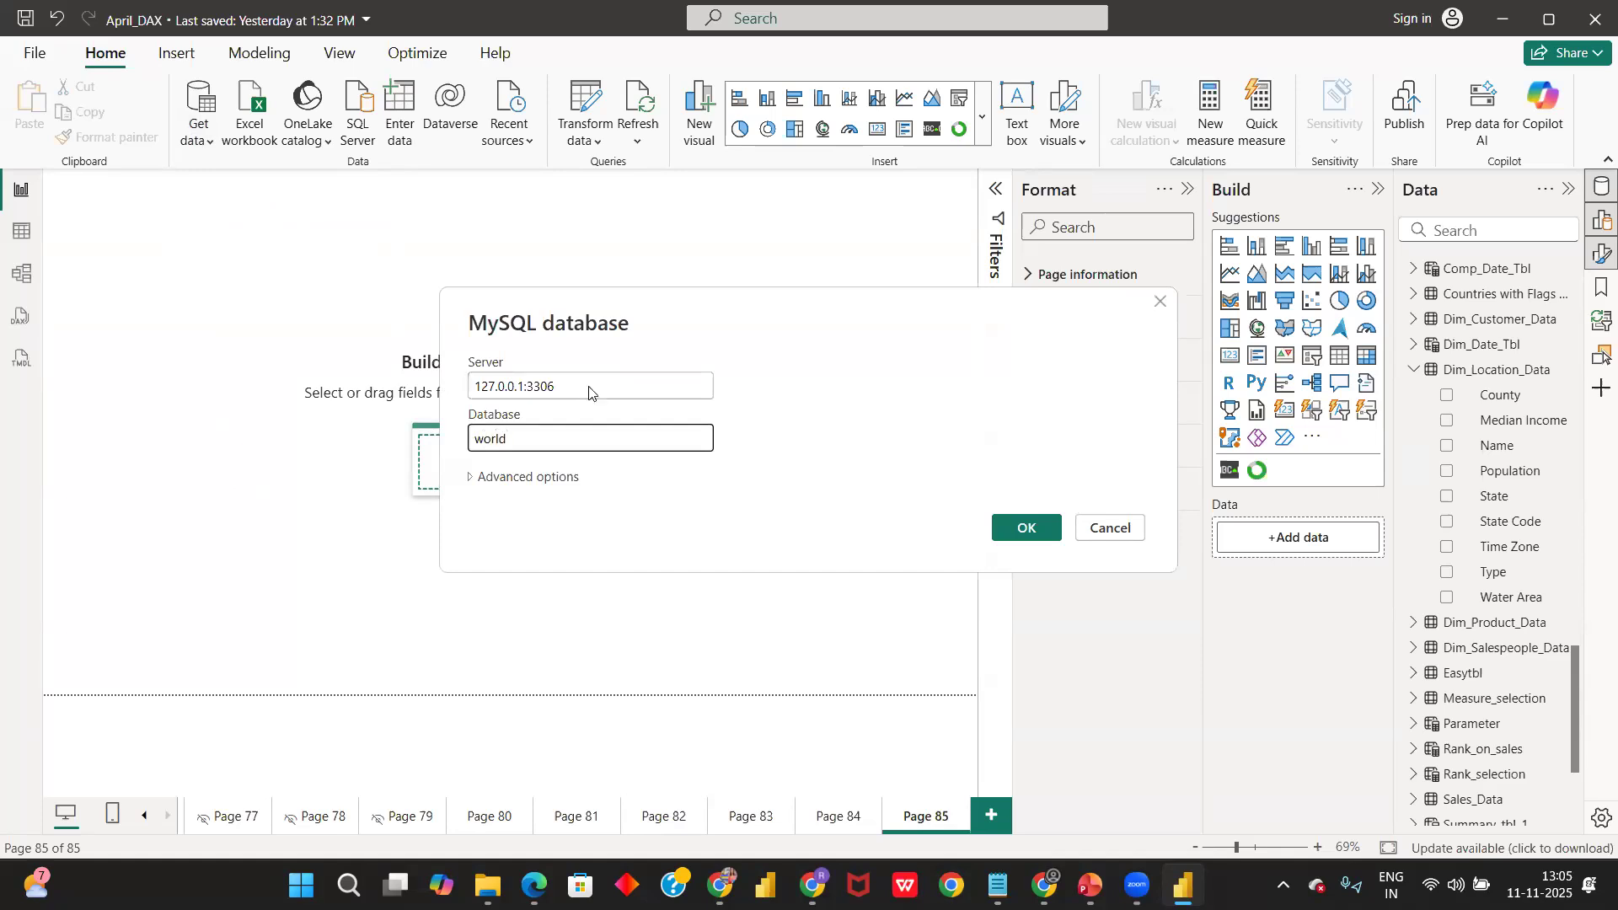
pyautogui.press('Return')
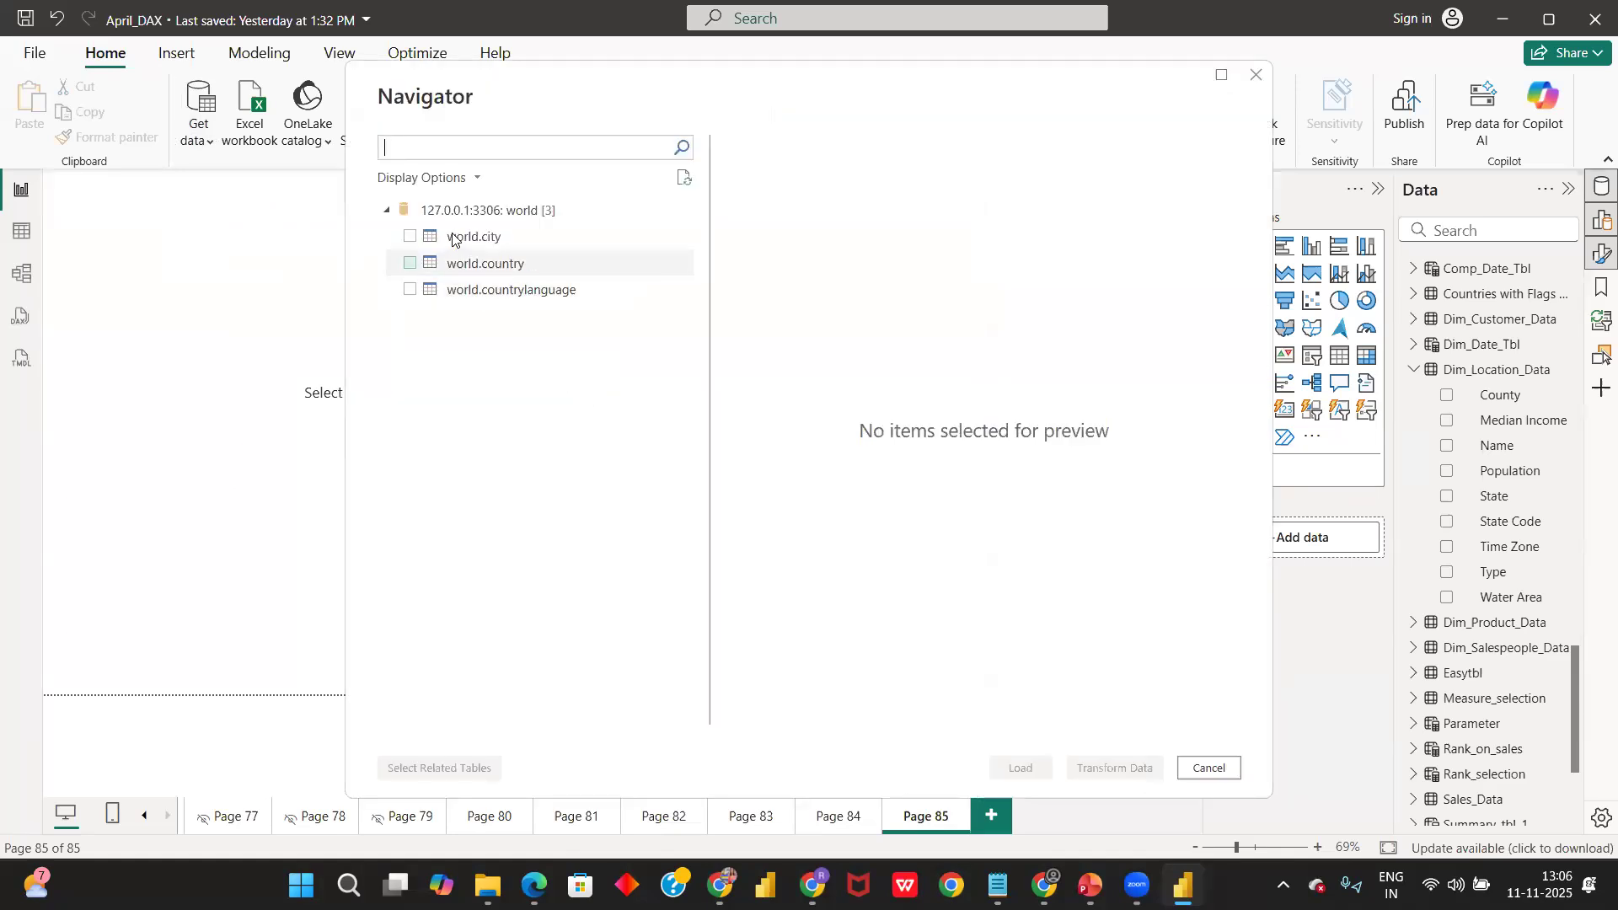
# - Preview the world.city table in the Navigator, deselect it, and cancel the import
pyautogui.click(410, 237)
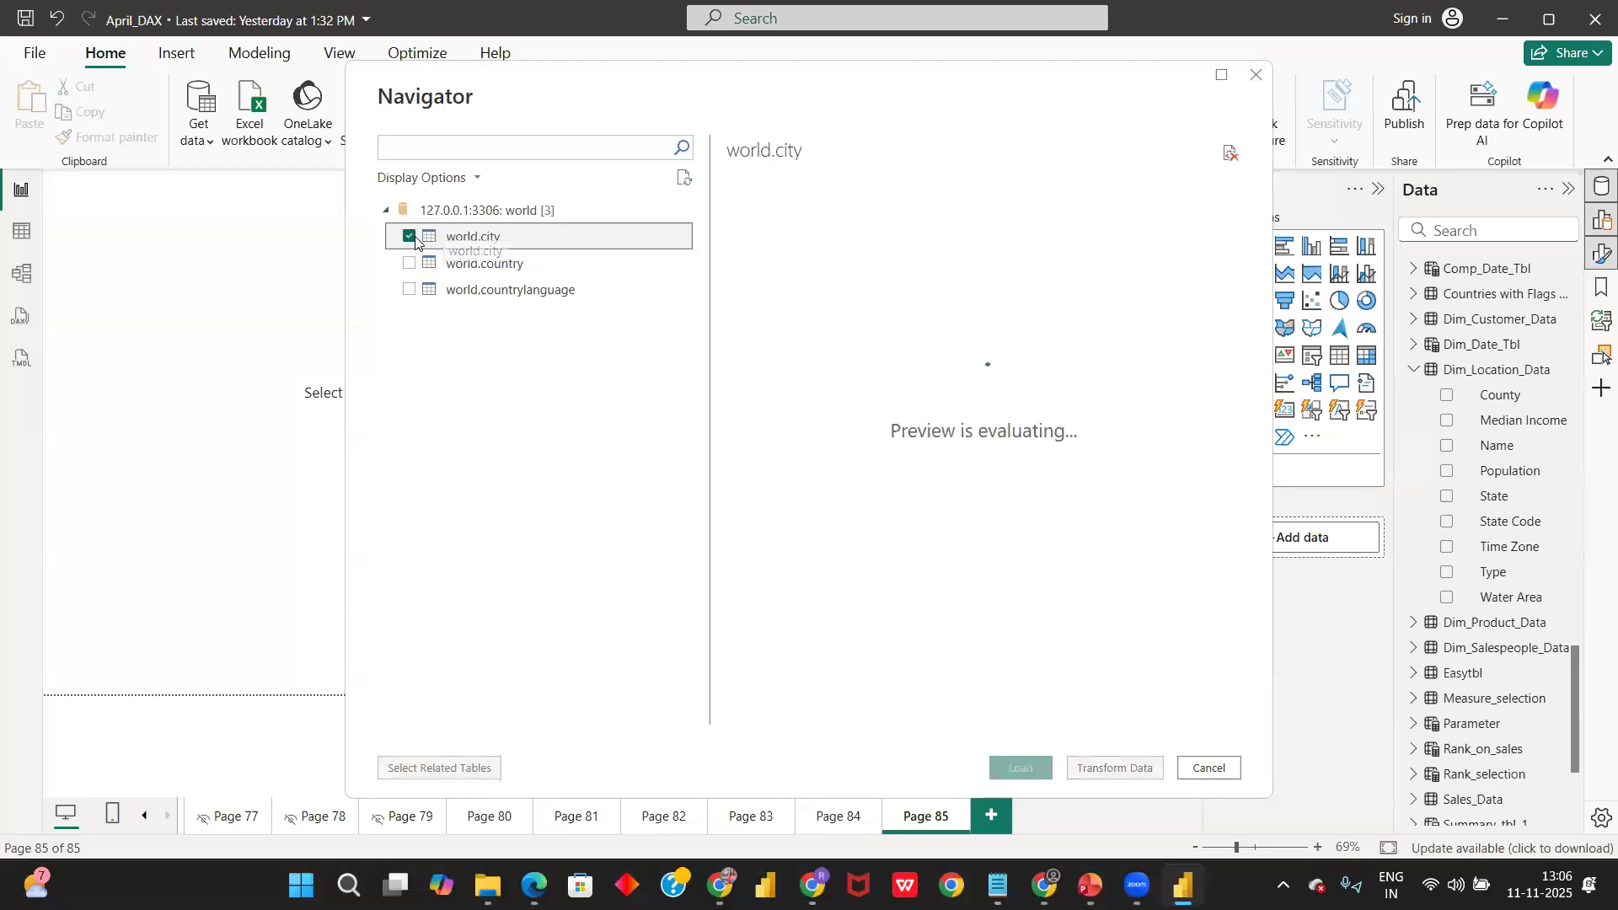
pyautogui.click(411, 239)
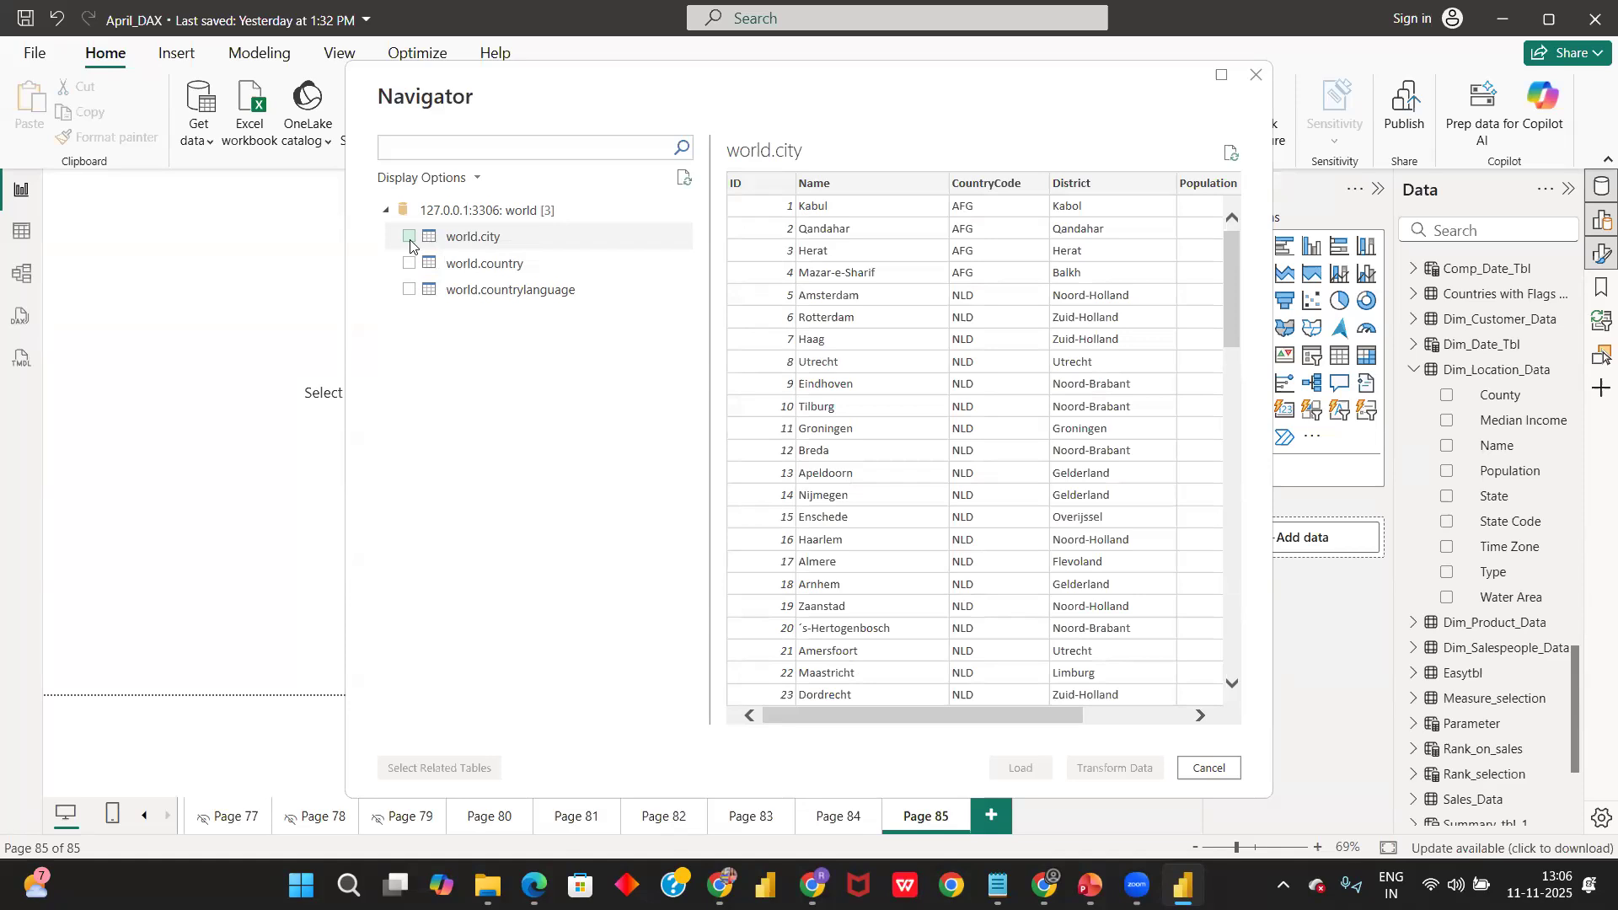
pyautogui.click(1207, 768)
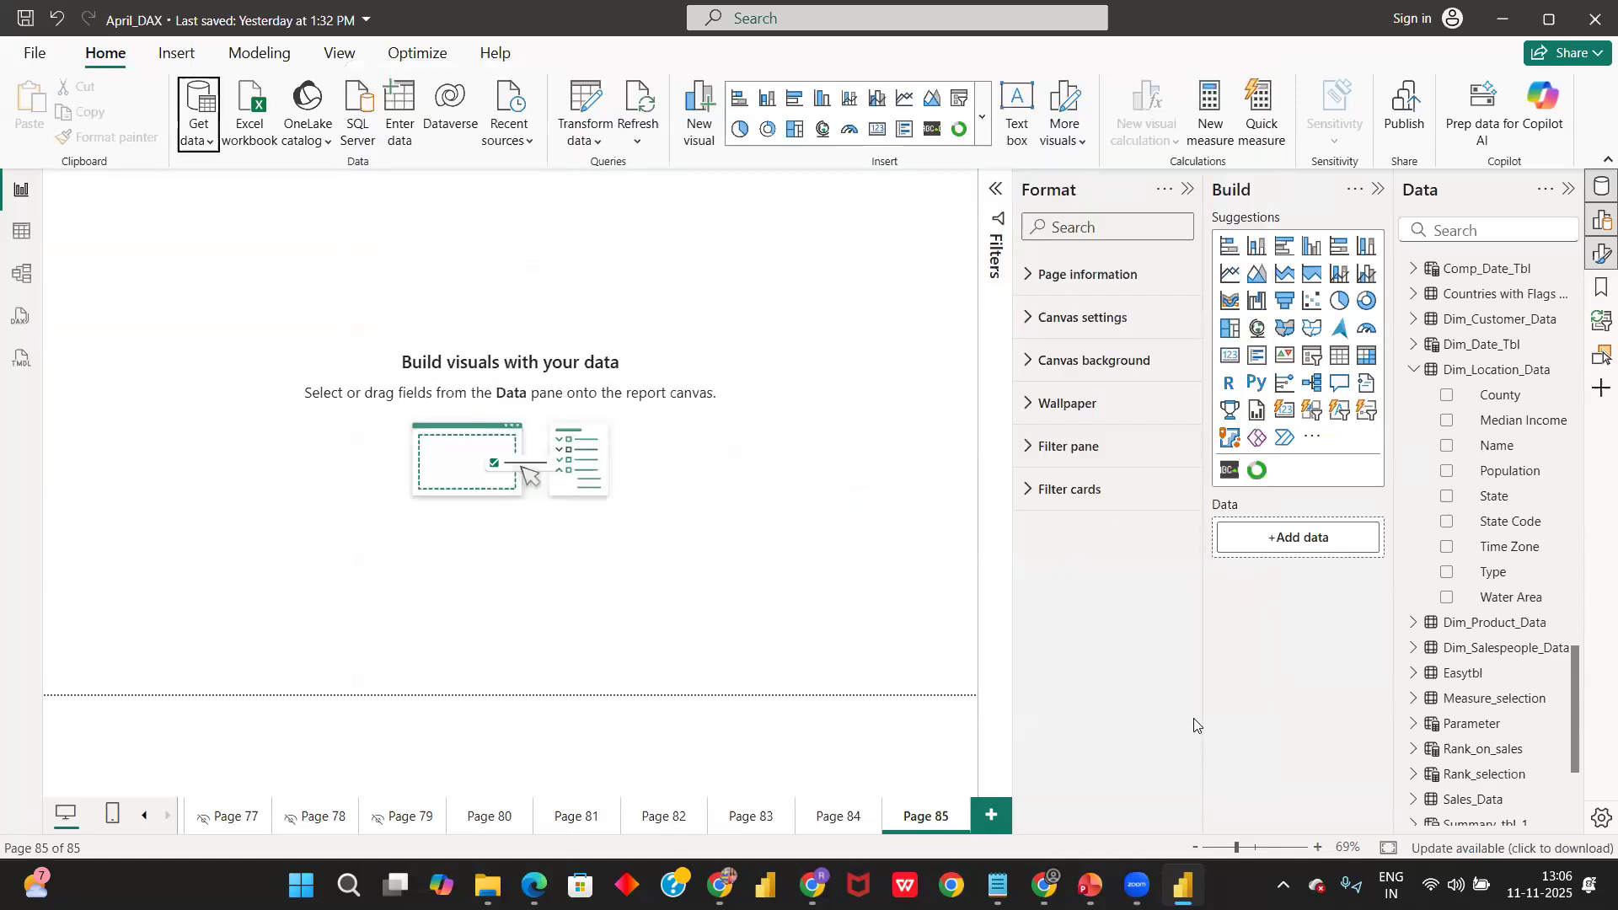
# - Start a new MySQL database connection to server 127.0.0.1:3306 and database world, with the advanced options expanded
pyautogui.click(204, 139)
pyautogui.click(240, 593)
pyautogui.click(718, 674)
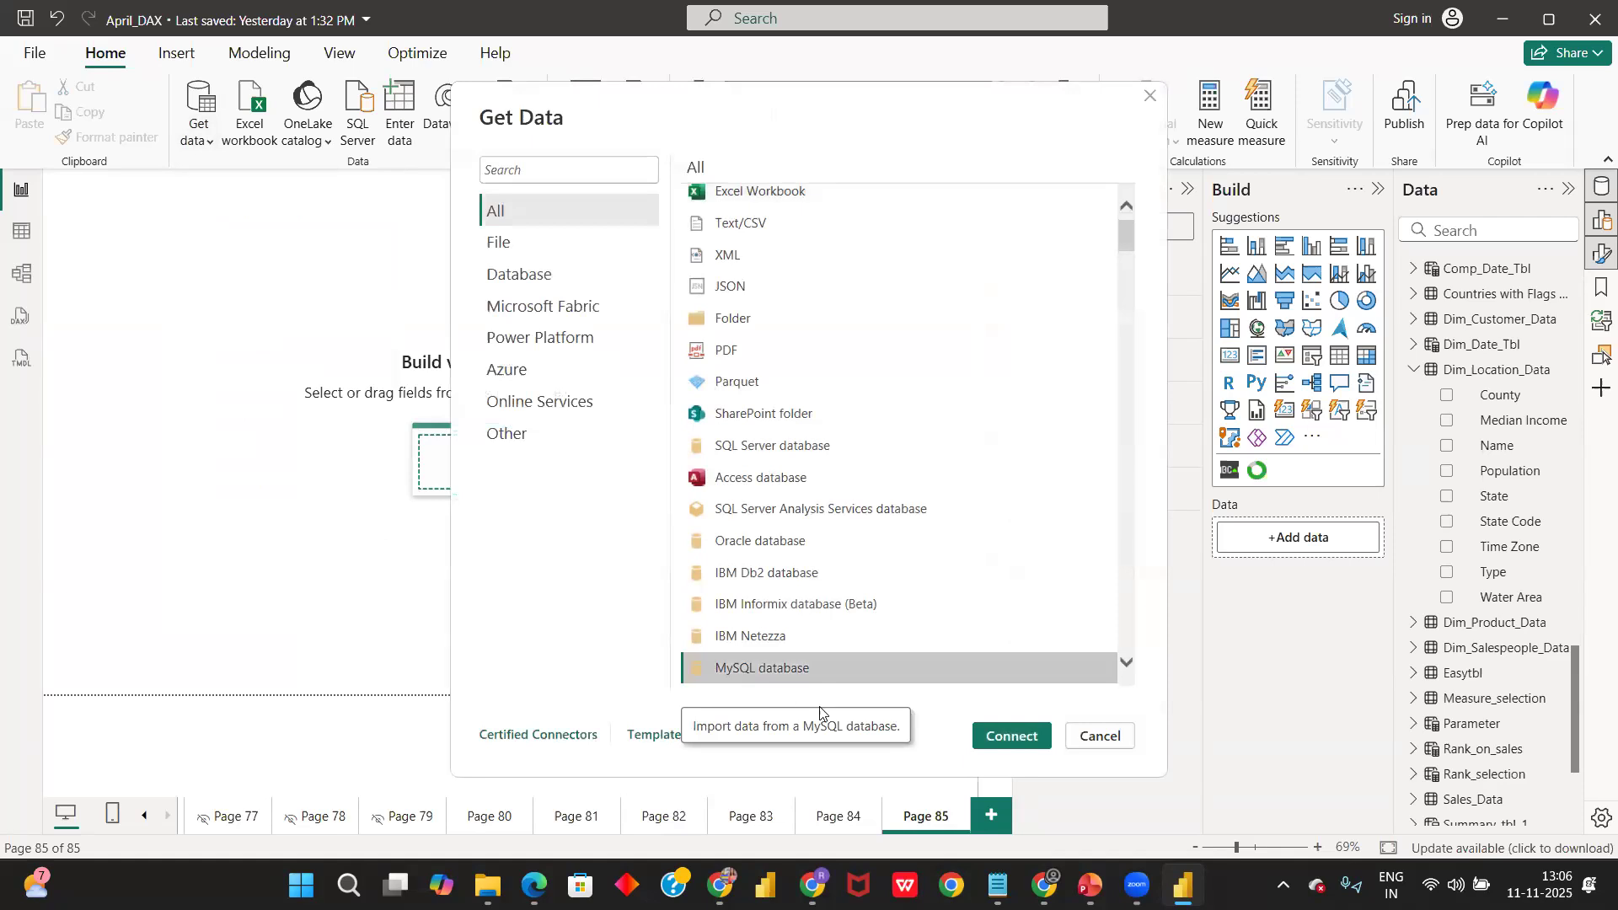
pyautogui.click(980, 739)
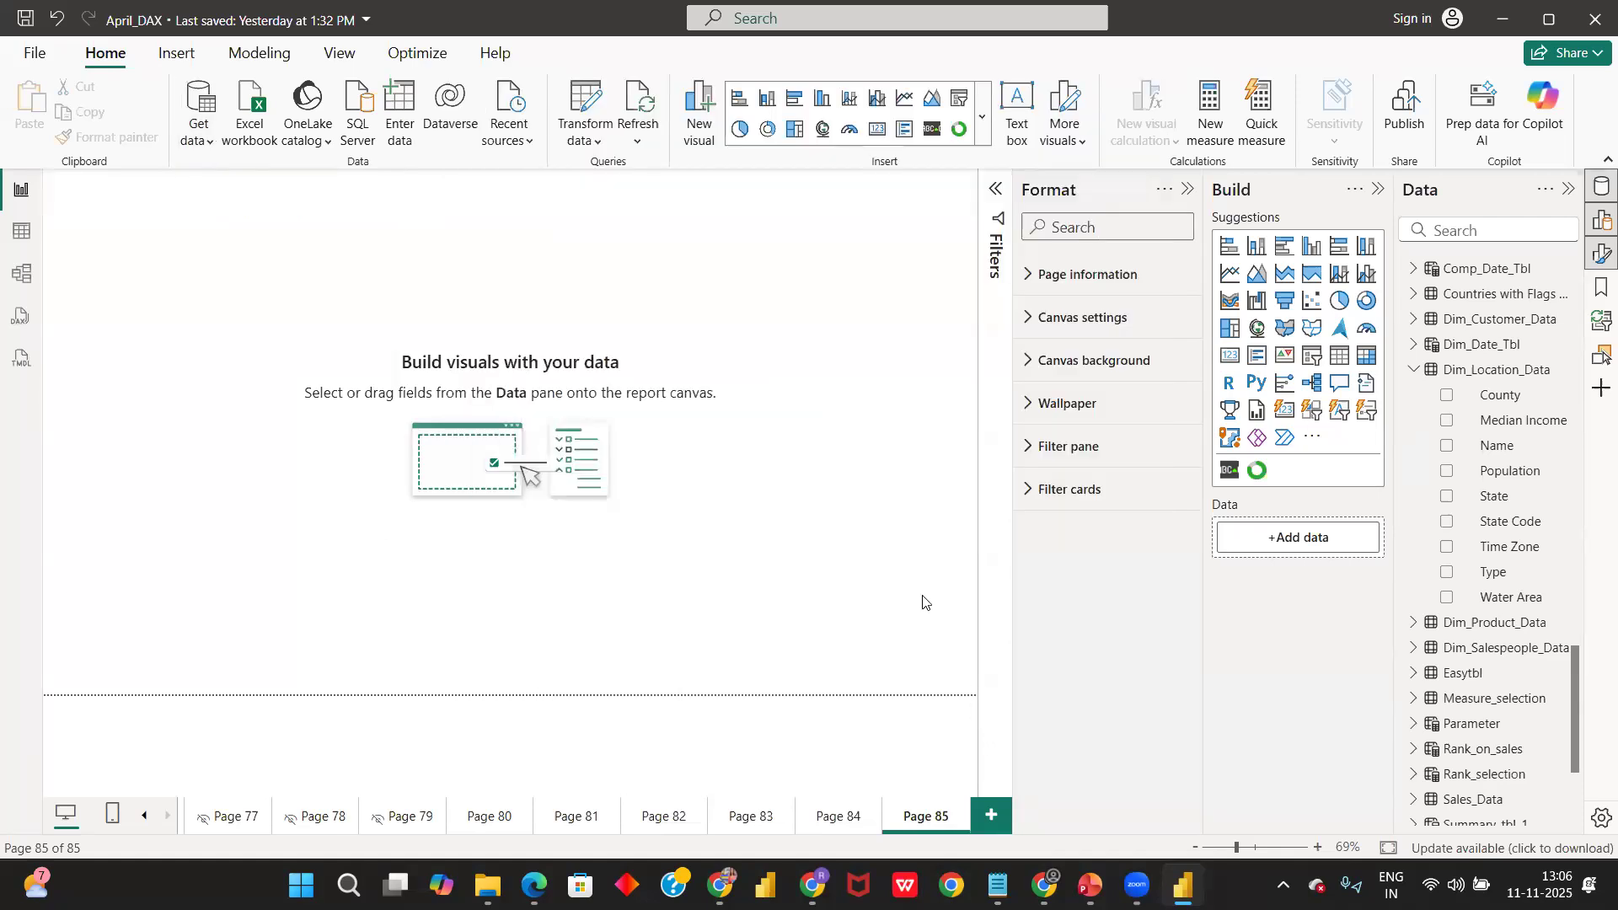
pyautogui.click(612, 389)
pyautogui.write('12')
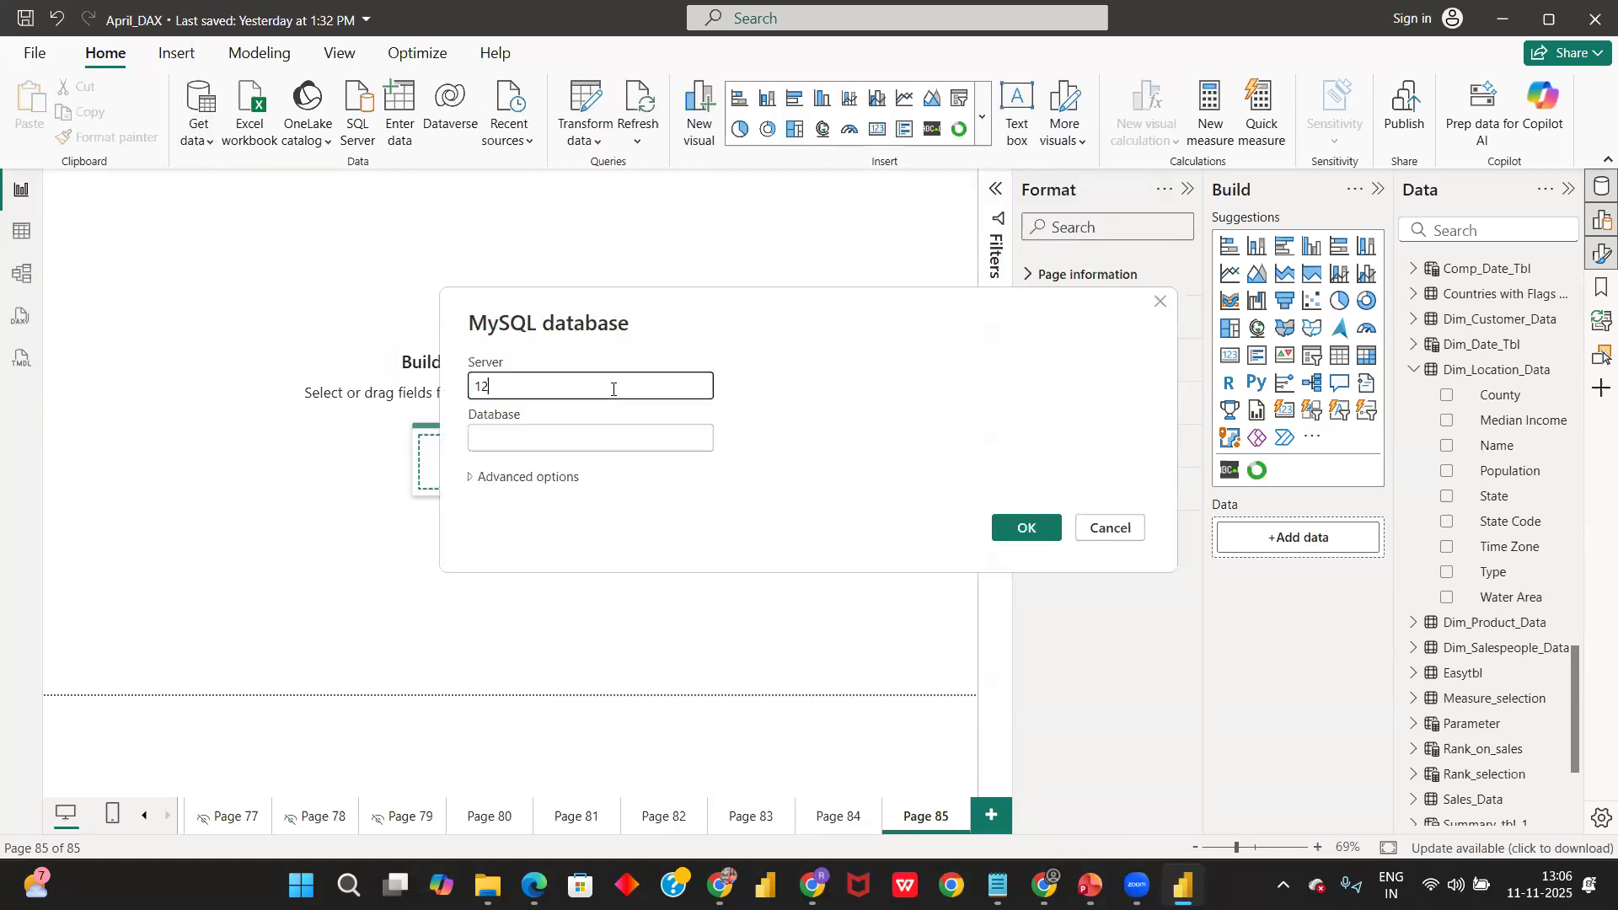
pyautogui.write('7.0.0.1:3306')
pyautogui.press('Tab')
pyautogui.write('world')
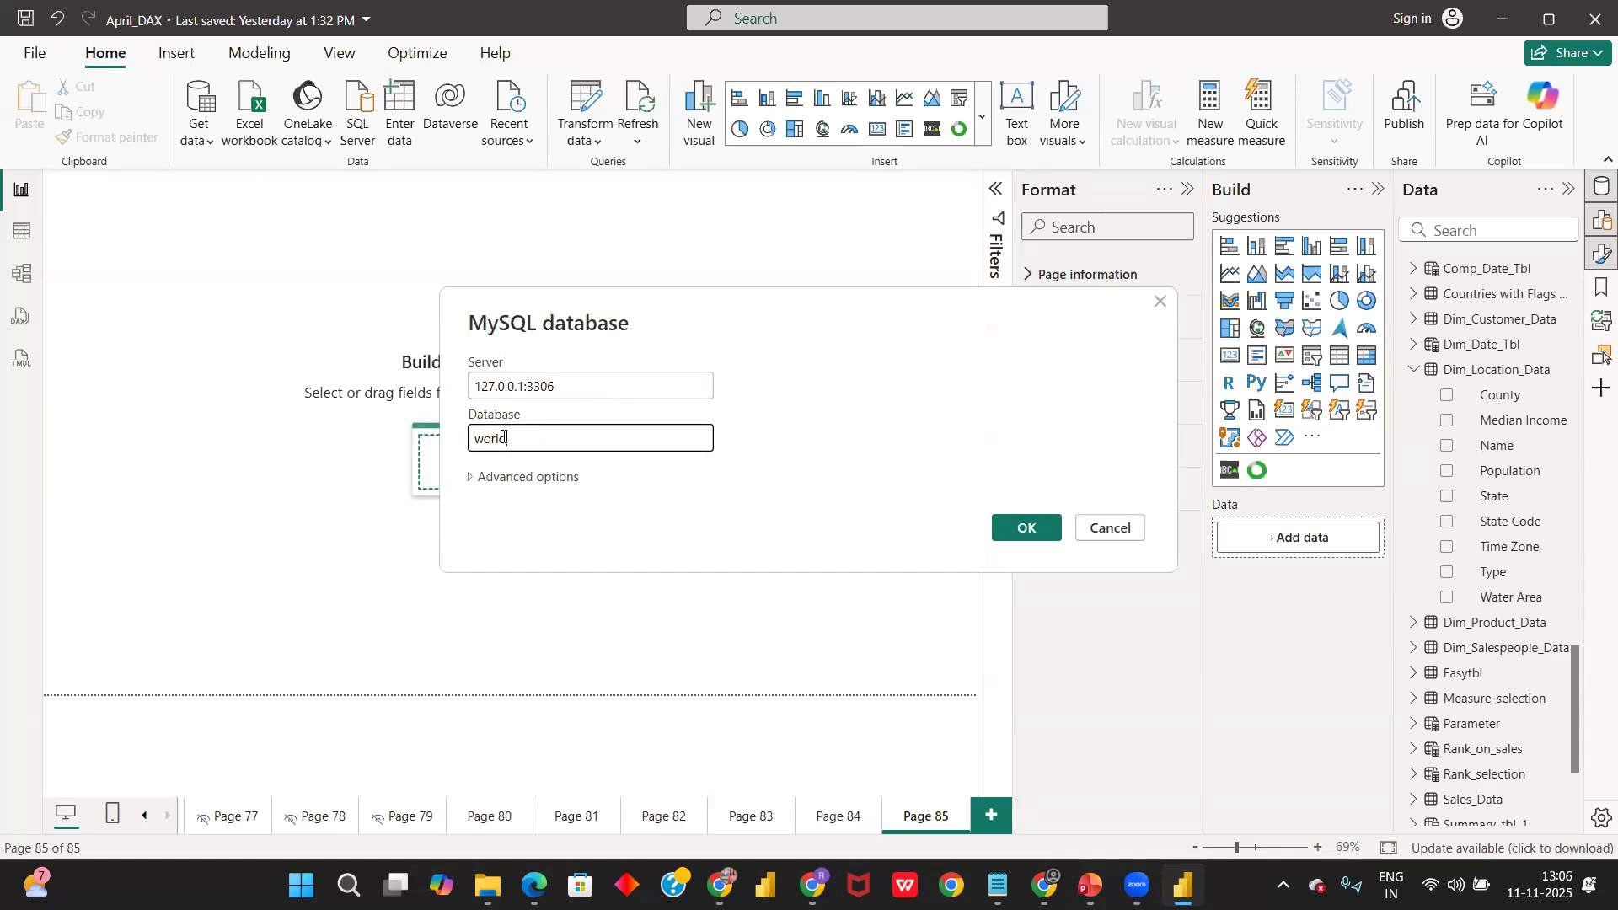
pyautogui.click(478, 480)
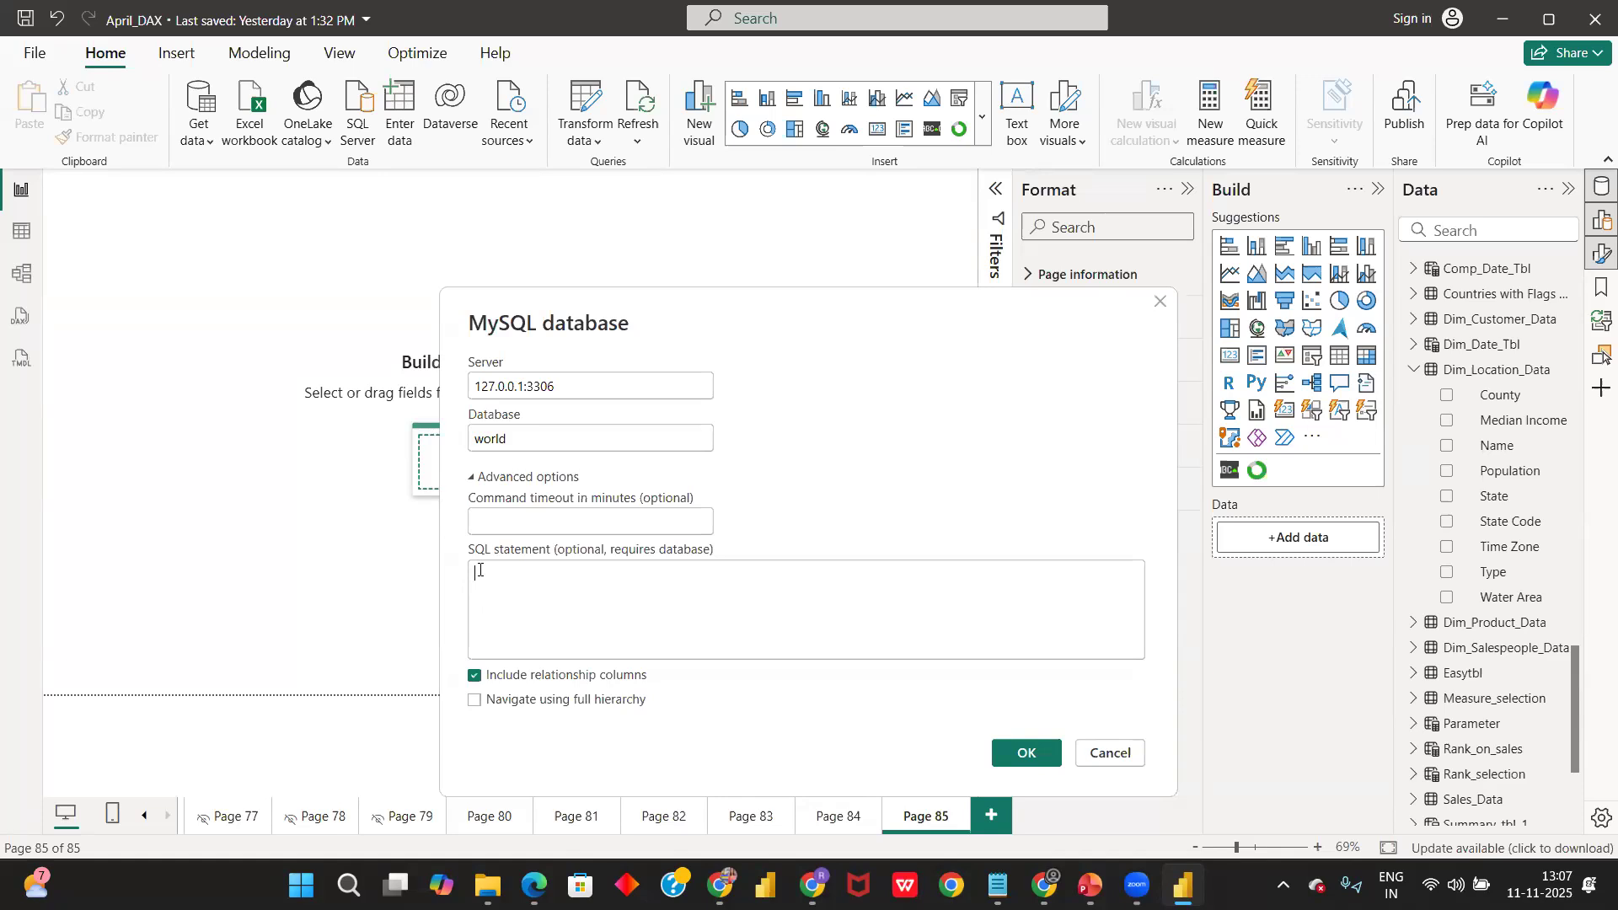
# - Switch to MySQL Workbench 8.0 CE and open the root connection by entering the account password
pyautogui.click(348, 885)
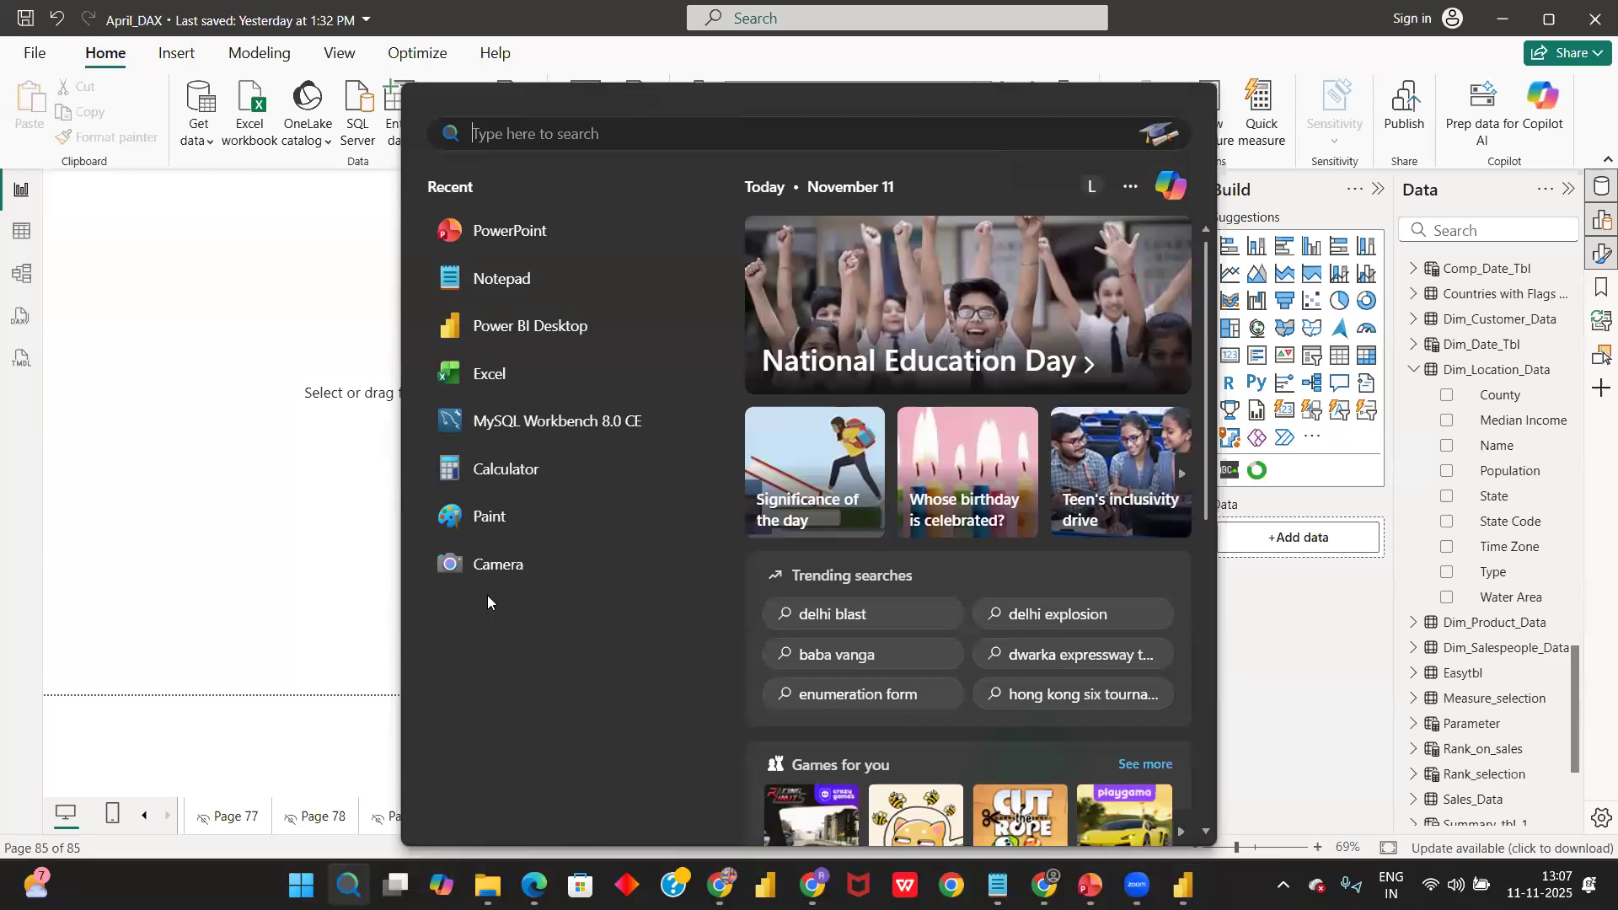
pyautogui.click(531, 428)
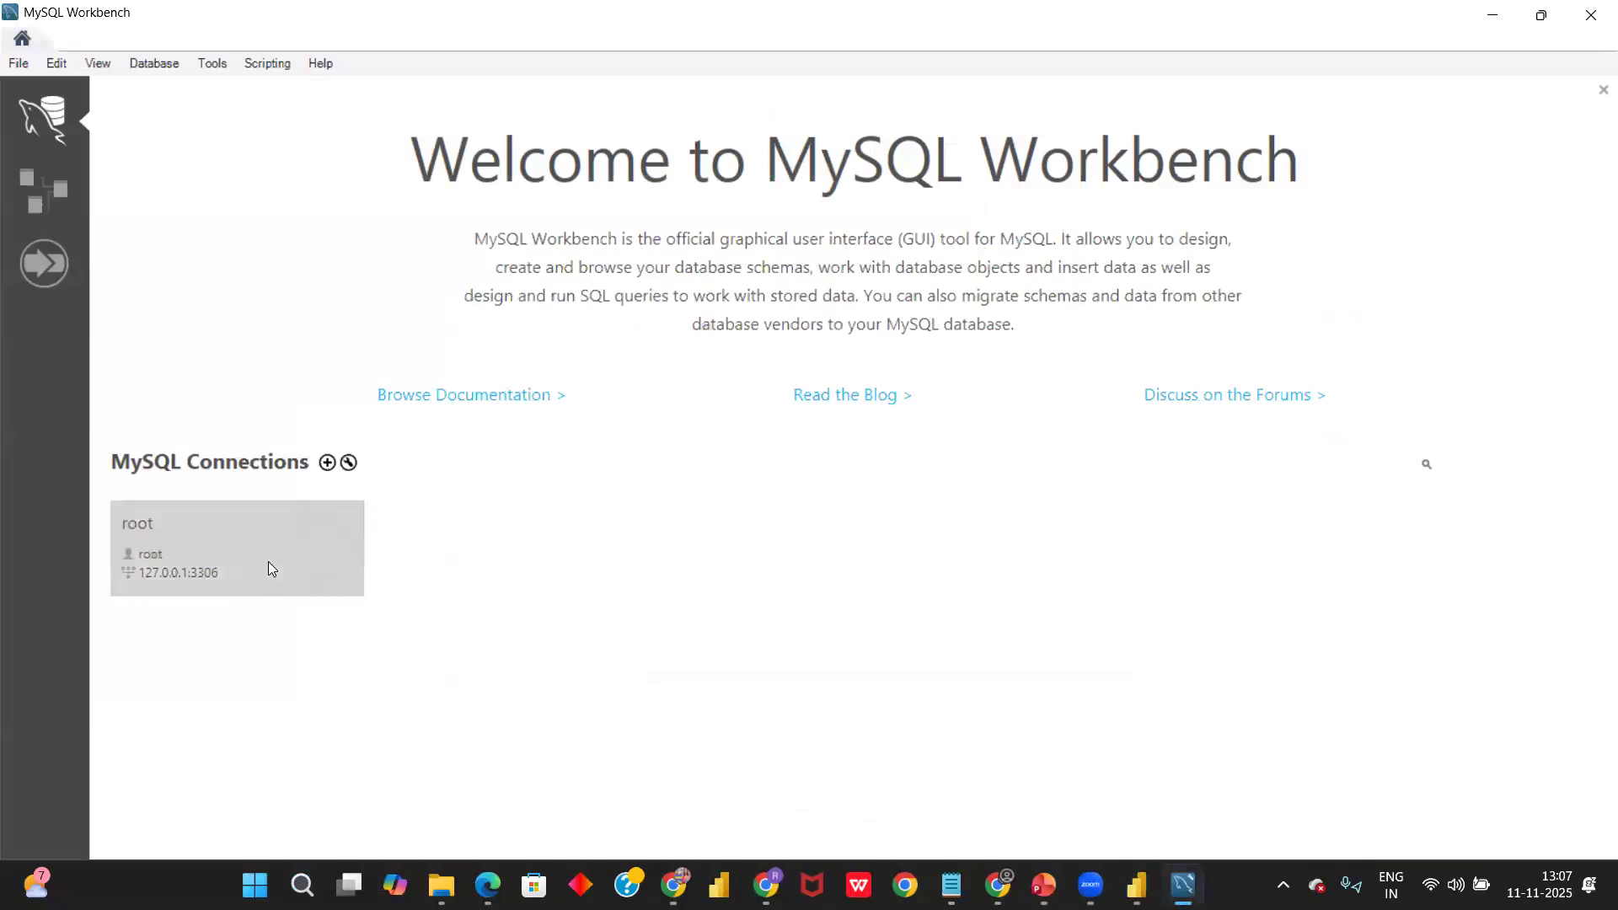
pyautogui.click(269, 562)
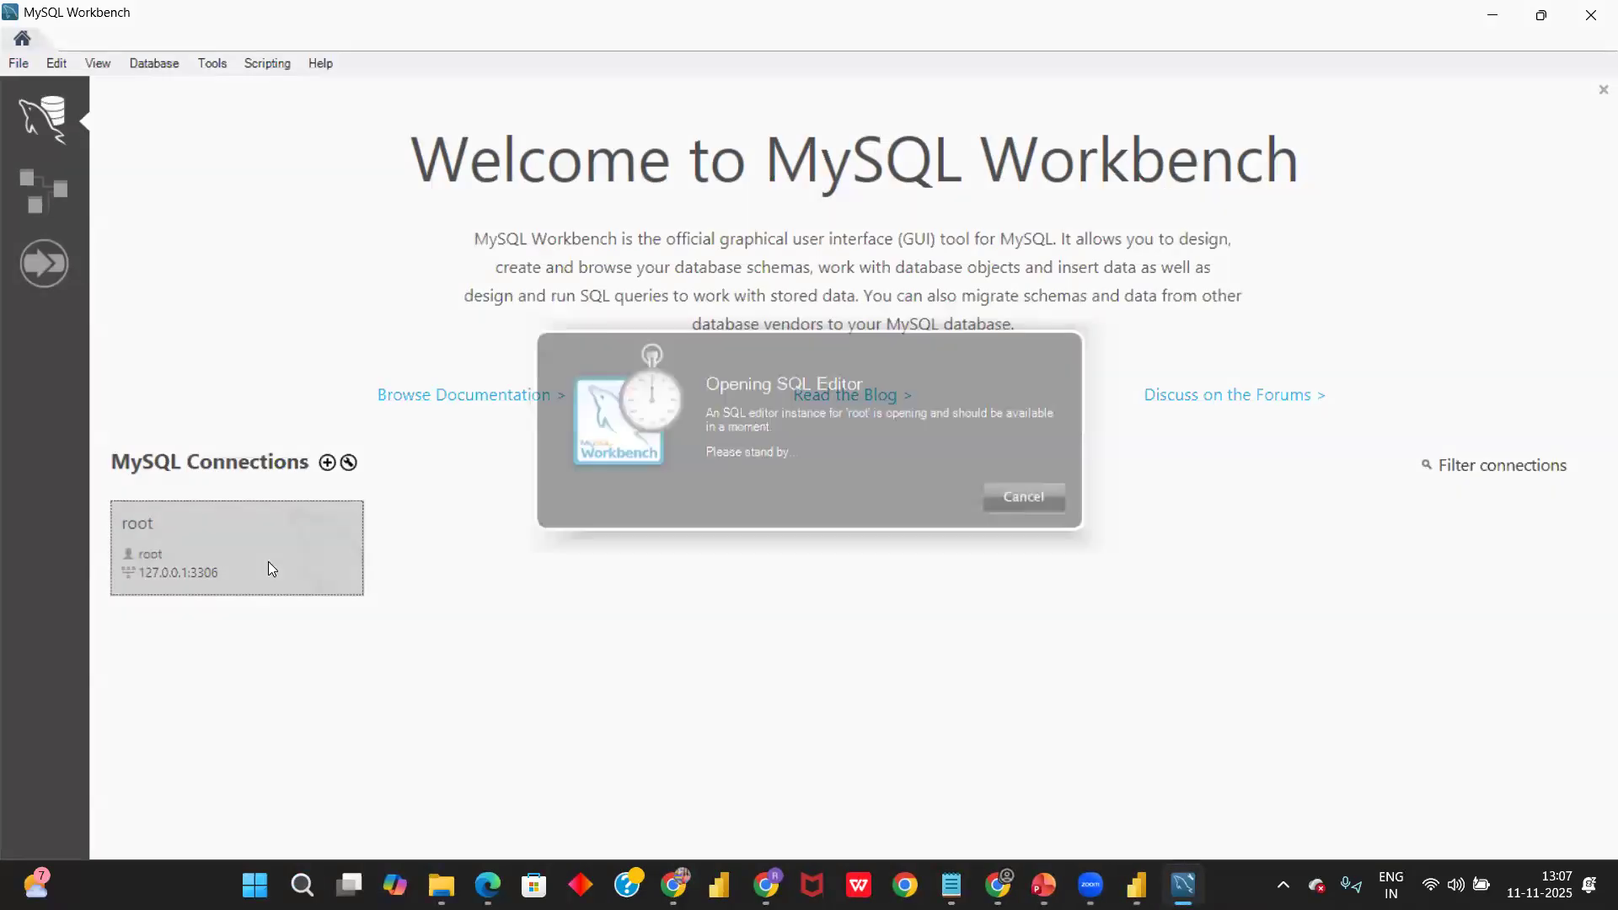
pyautogui.write('*******')
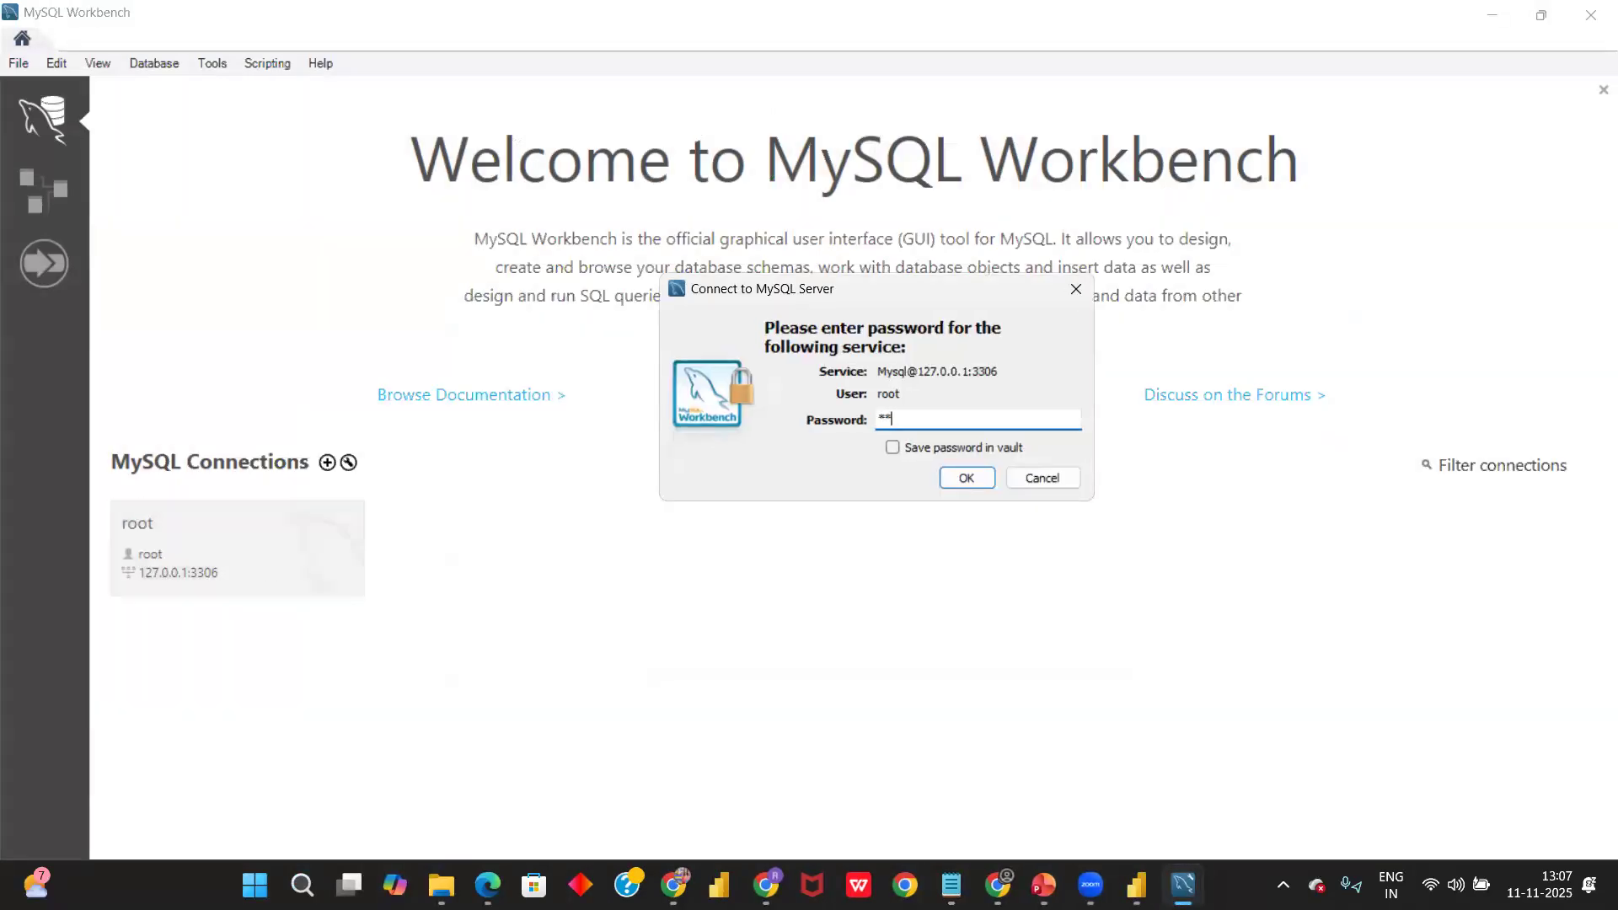
pyautogui.write('*****')
pyautogui.press('Return')
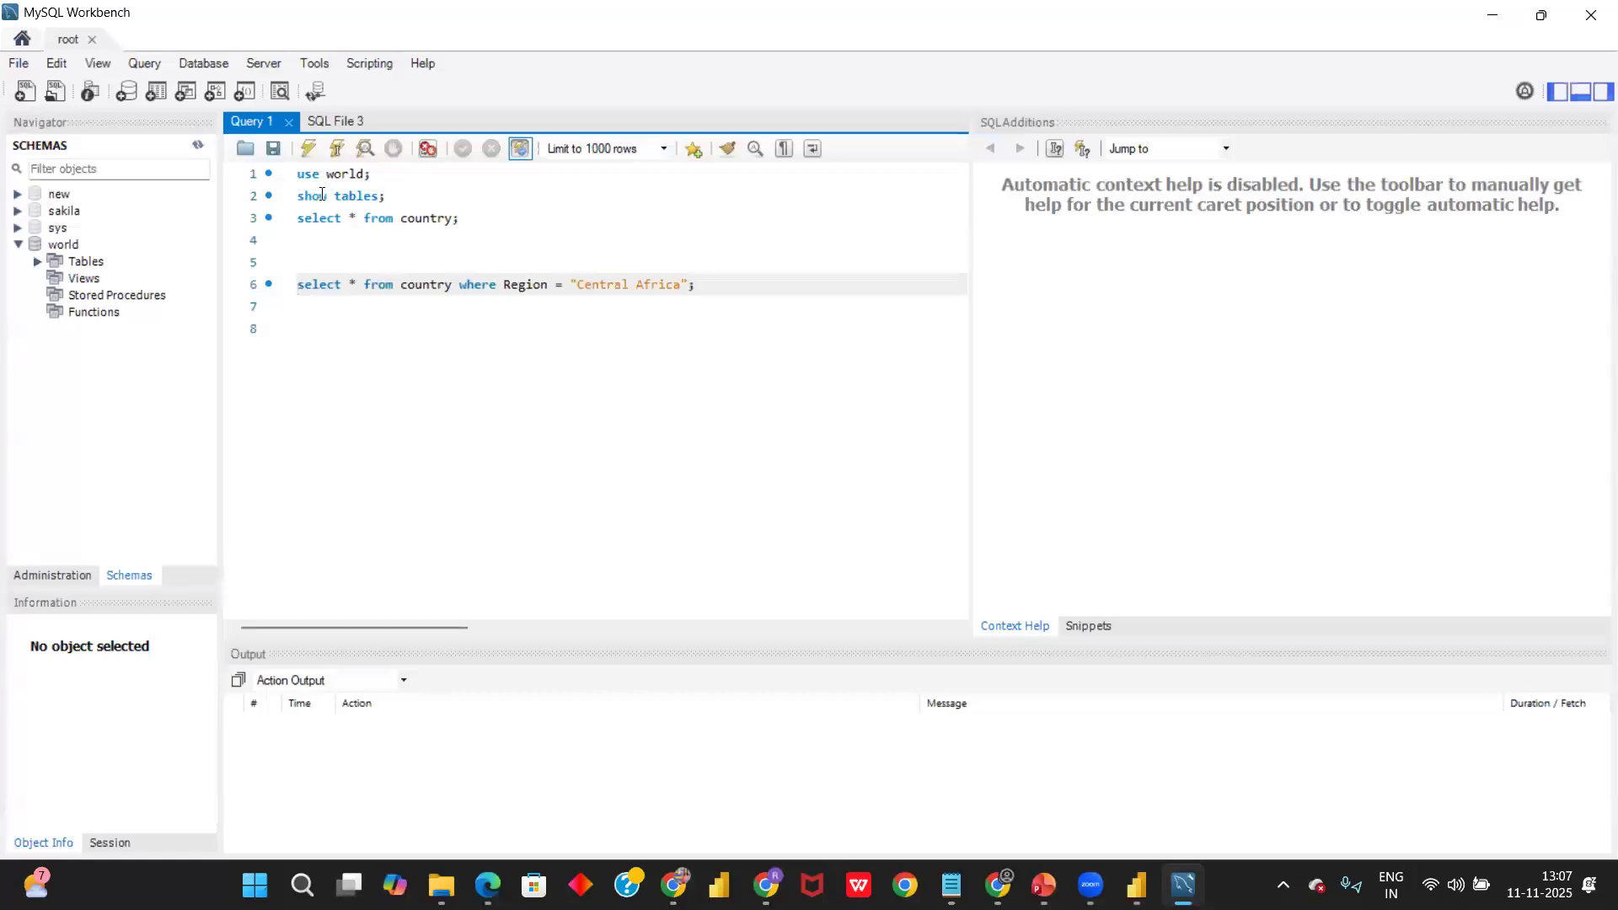
# - Execute the use world statement, the full country query, and the country query filtered to Region = "Central Africa"
pyautogui.moveTo(369, 174); pyautogui.dragTo(279, 179)
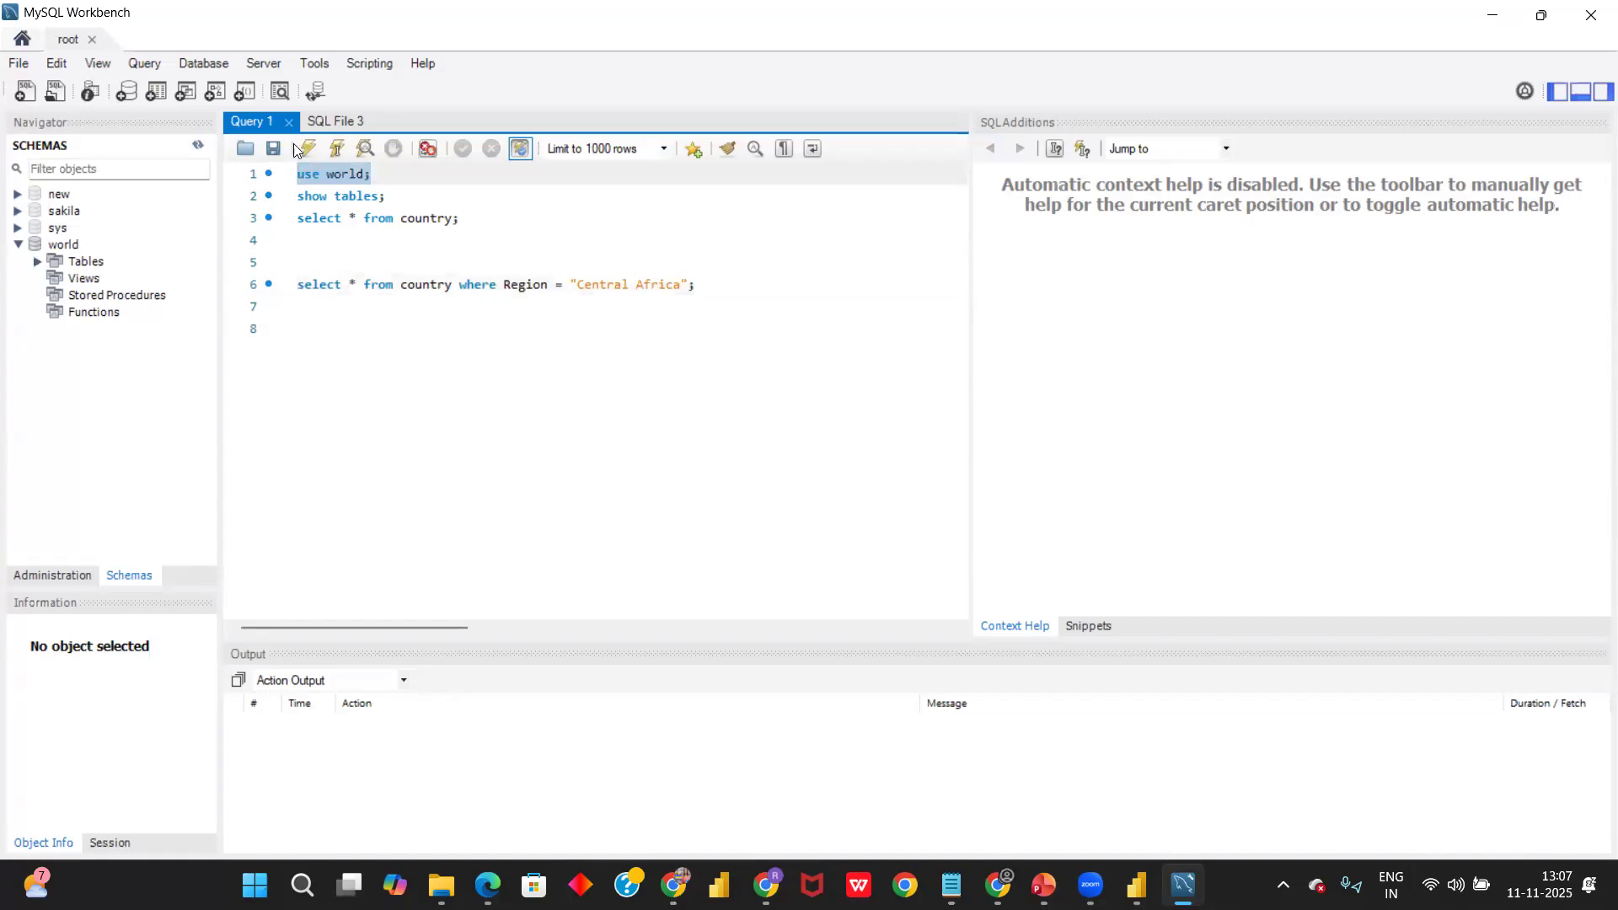
pyautogui.click(309, 148)
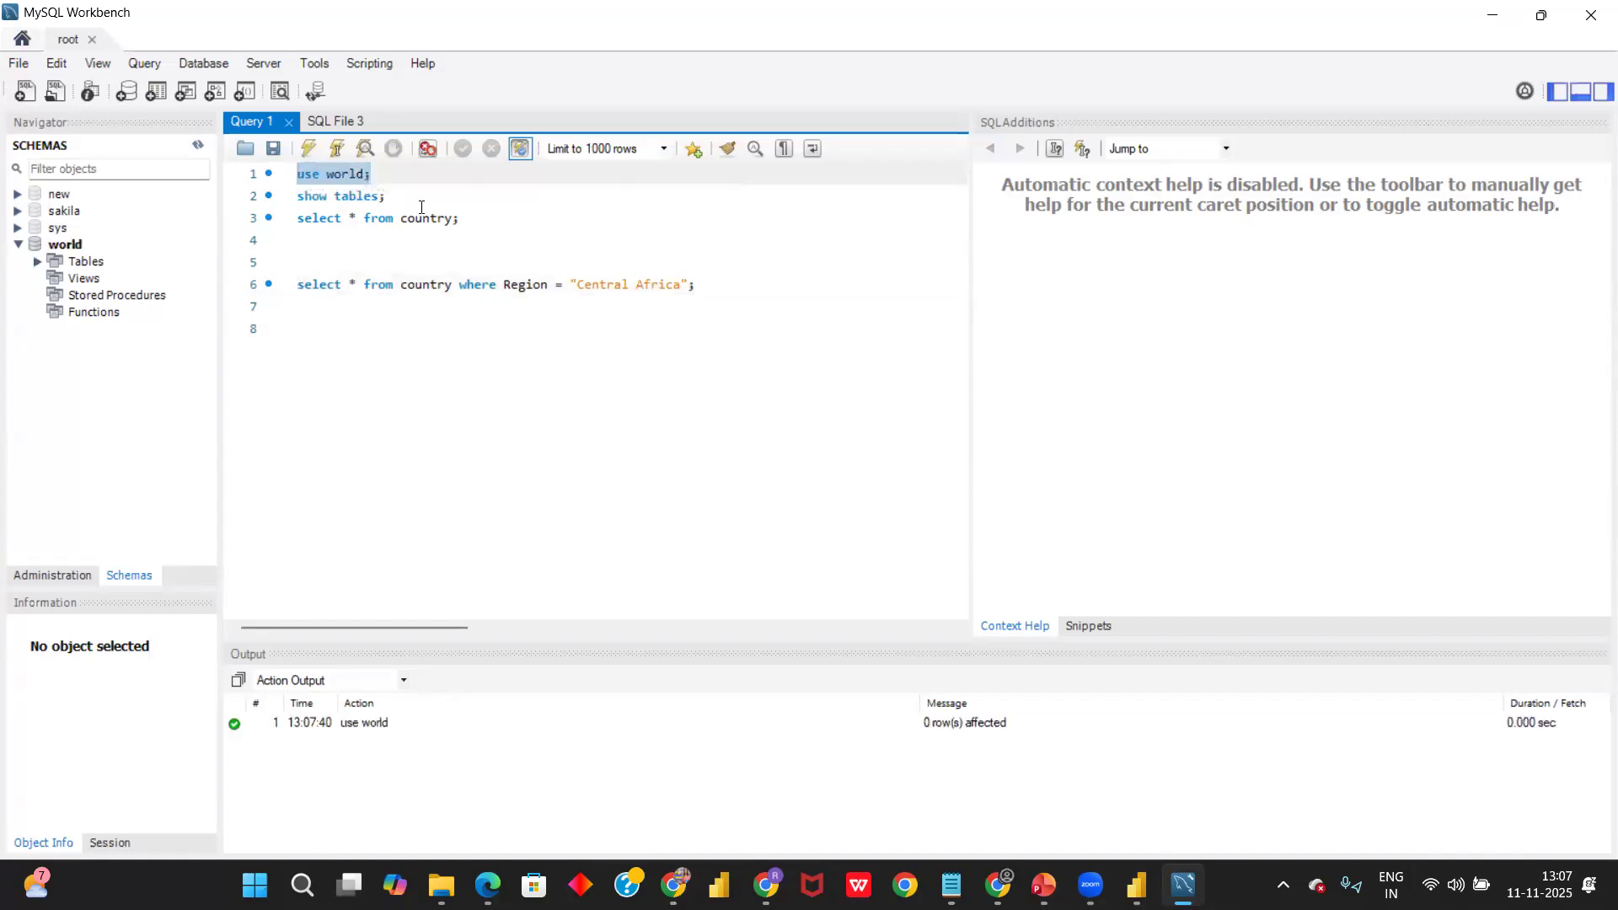
pyautogui.moveTo(460, 218); pyautogui.dragTo(290, 211)
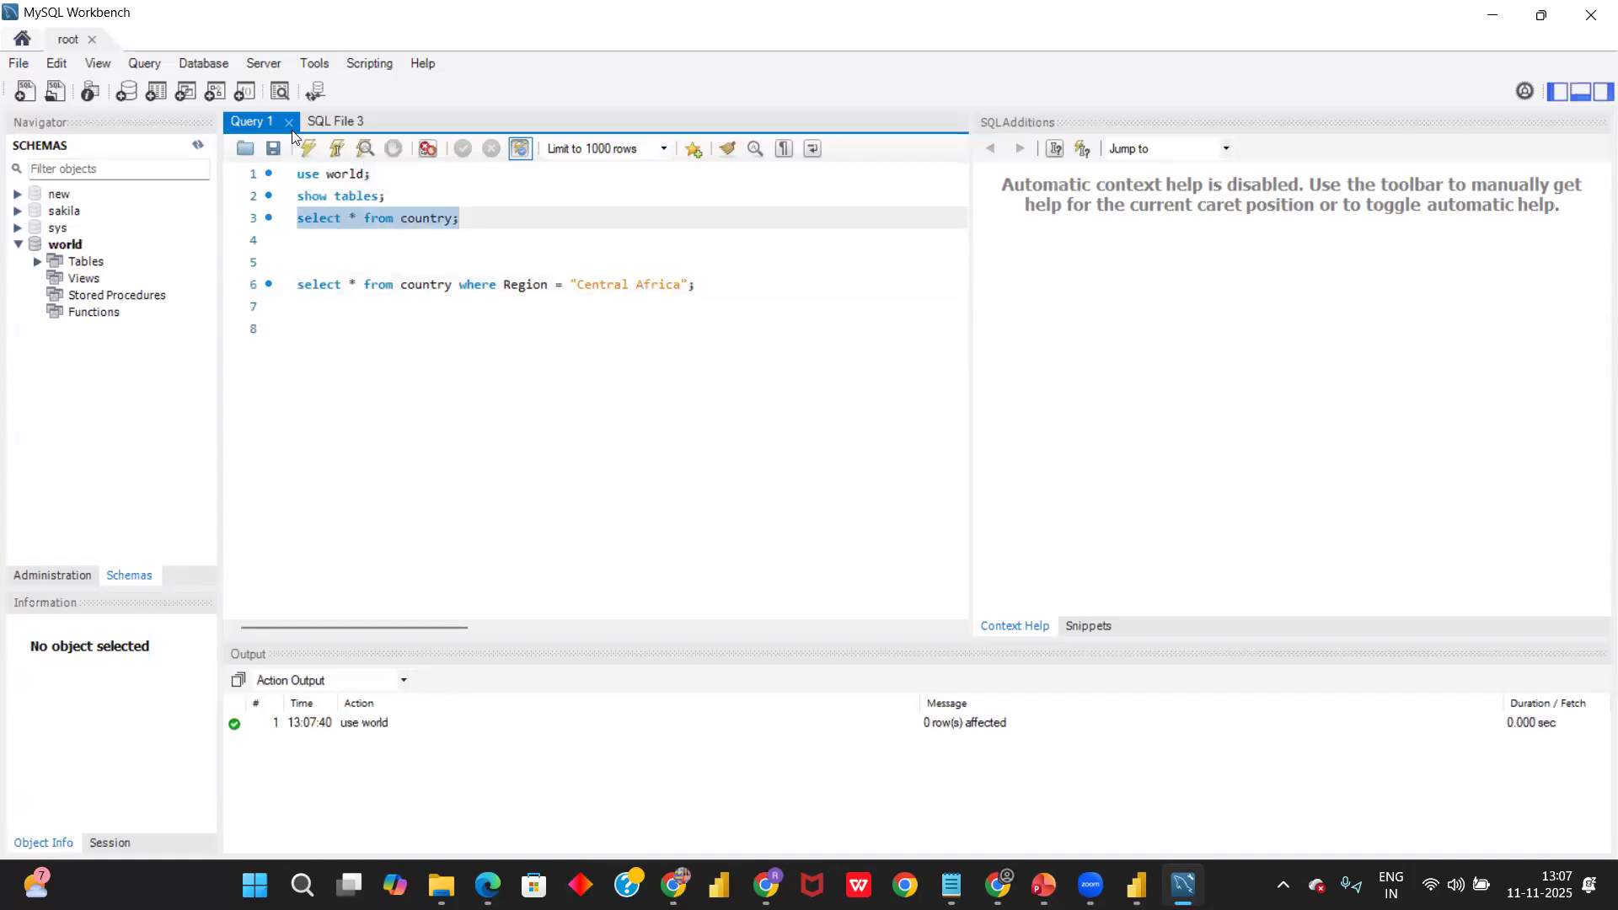
pyautogui.click(310, 147)
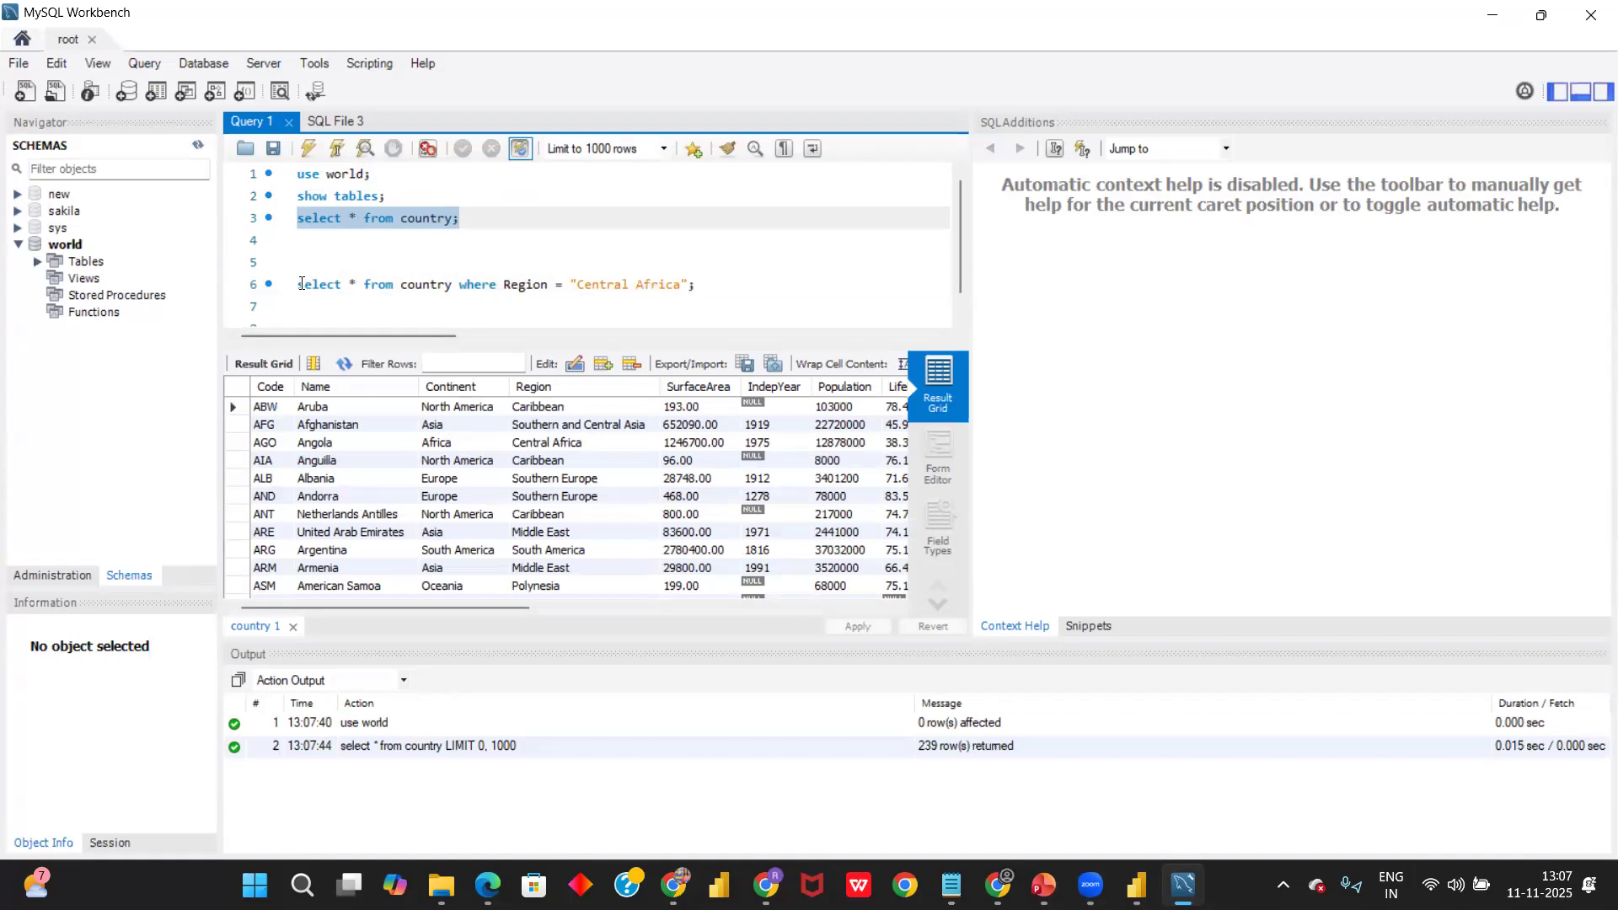
pyautogui.moveTo(301, 284); pyautogui.dragTo(691, 285)
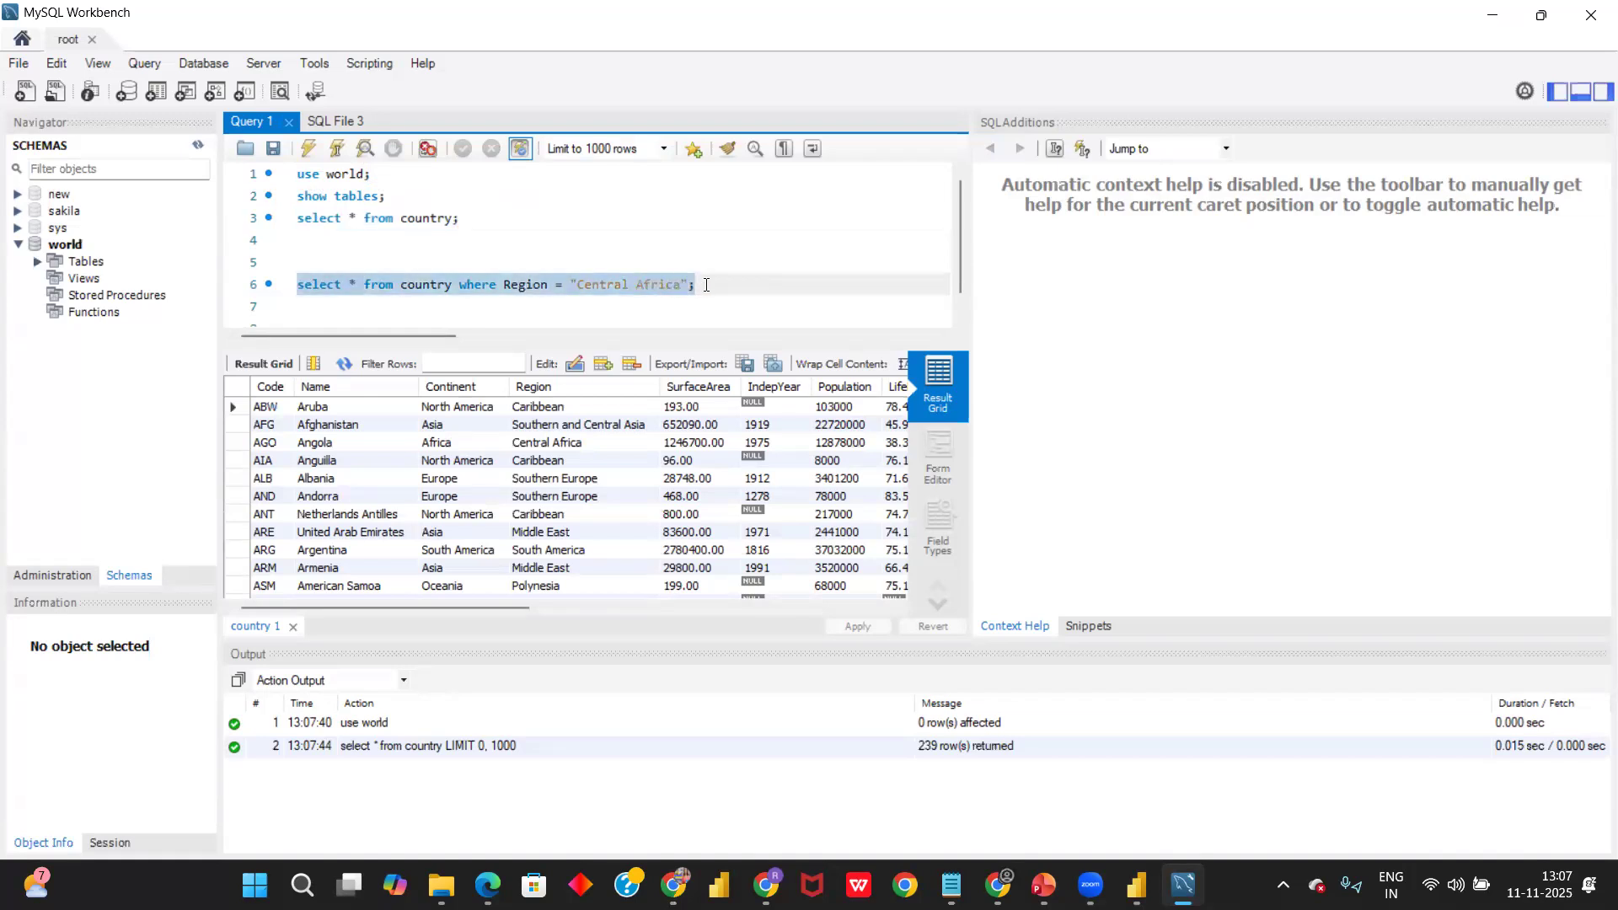
pyautogui.click(310, 150)
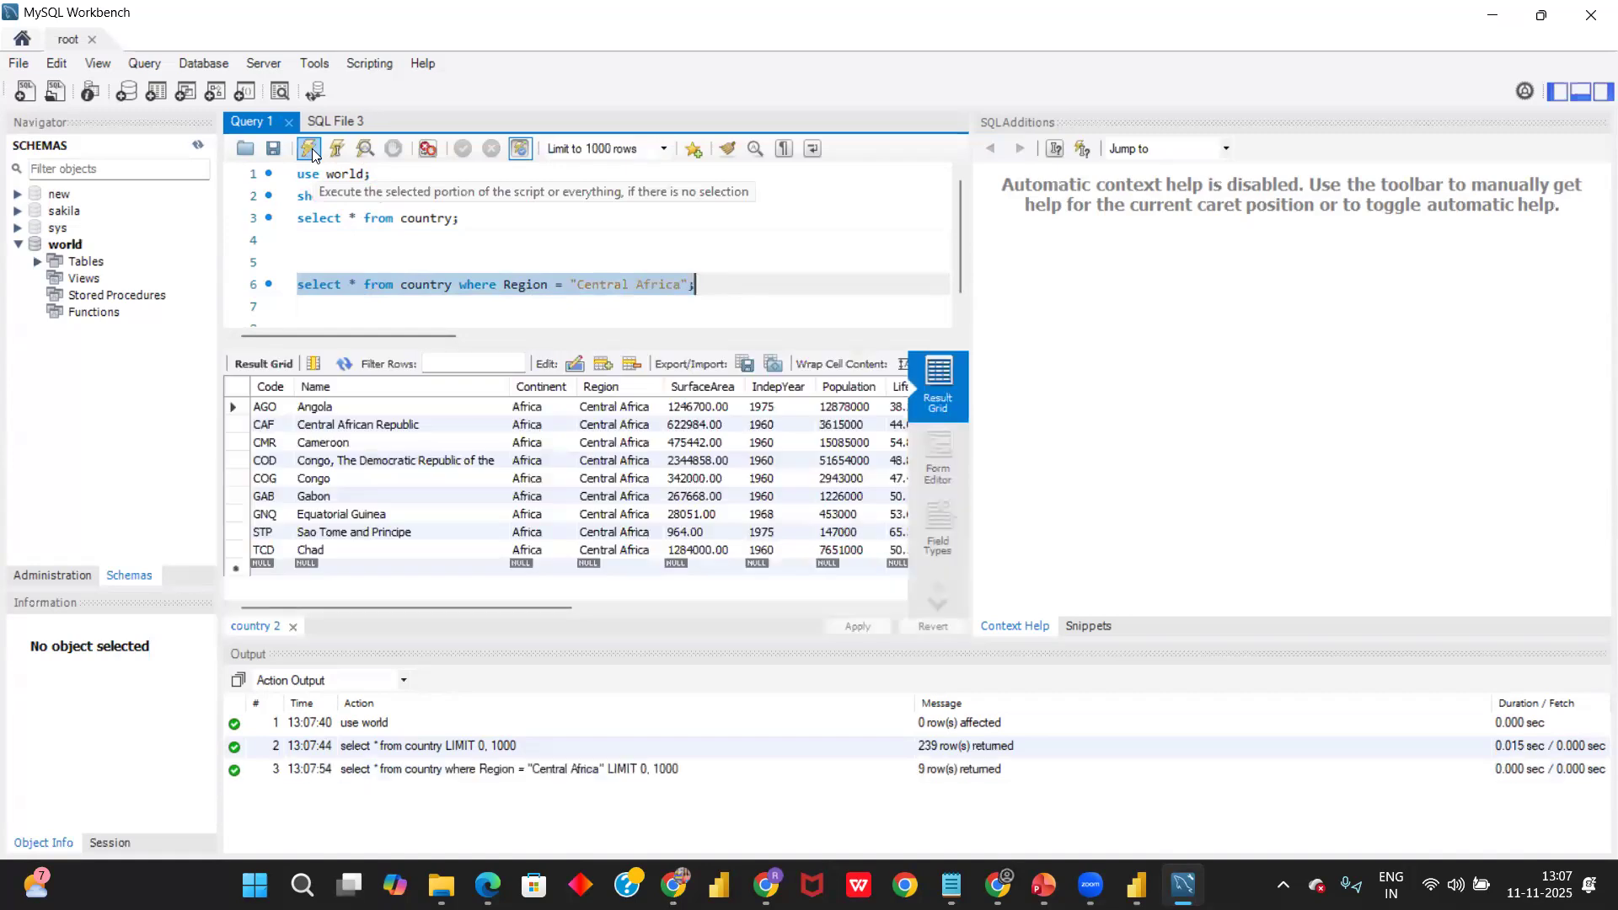
# - Copy the Central Africa country query, switch to Power BI Desktop, and paste it as the MySQL connection's SQL statement
pyautogui.press('Right')
pyautogui.hotkey('ctrl', 'shift', 'Left')
pyautogui.hotkey('ctrl', 'shift', 'Left')
pyautogui.hotkey('shift', 'Home')
pyautogui.hotkey('ctrl', 'c')
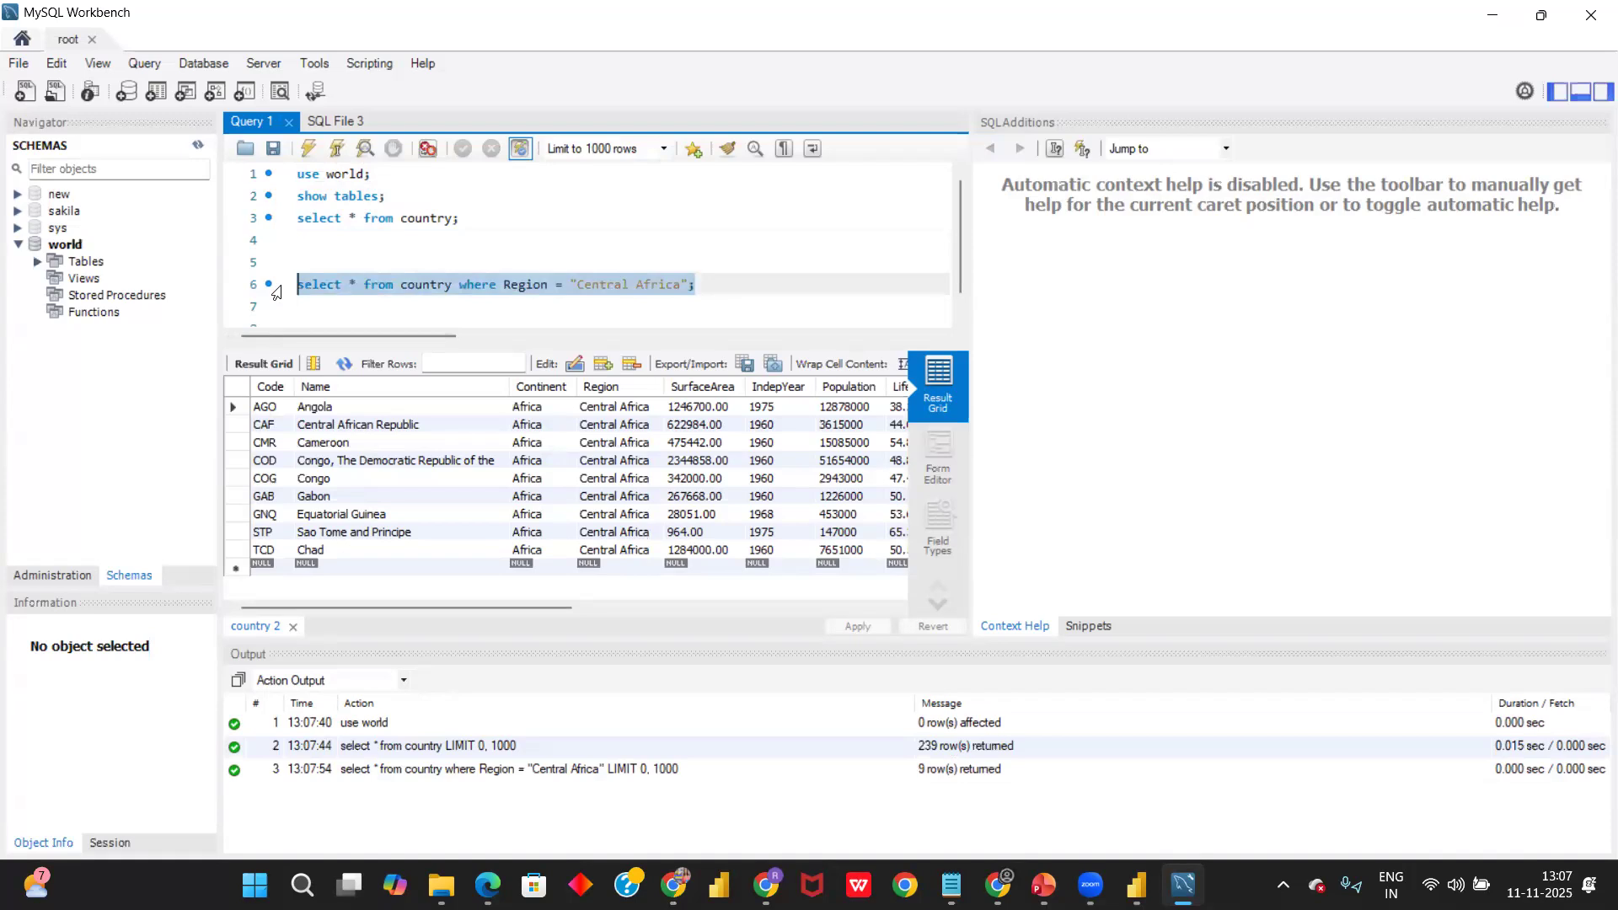
pyautogui.hotkey('alt', 'Tab')
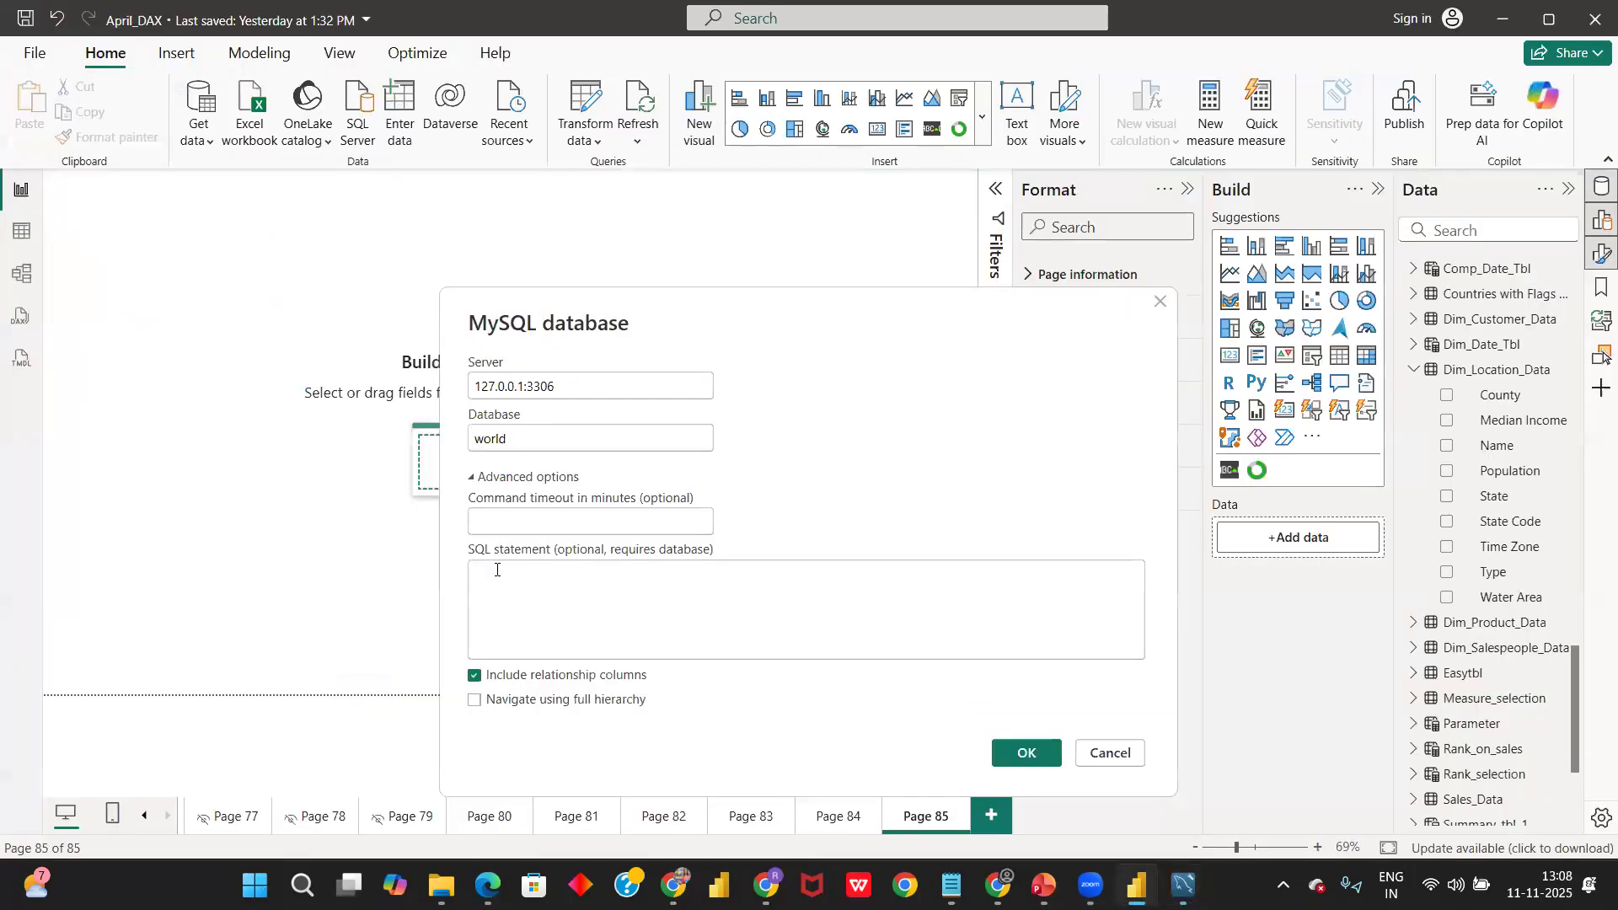
pyautogui.hotkey('ctrl', 'v')
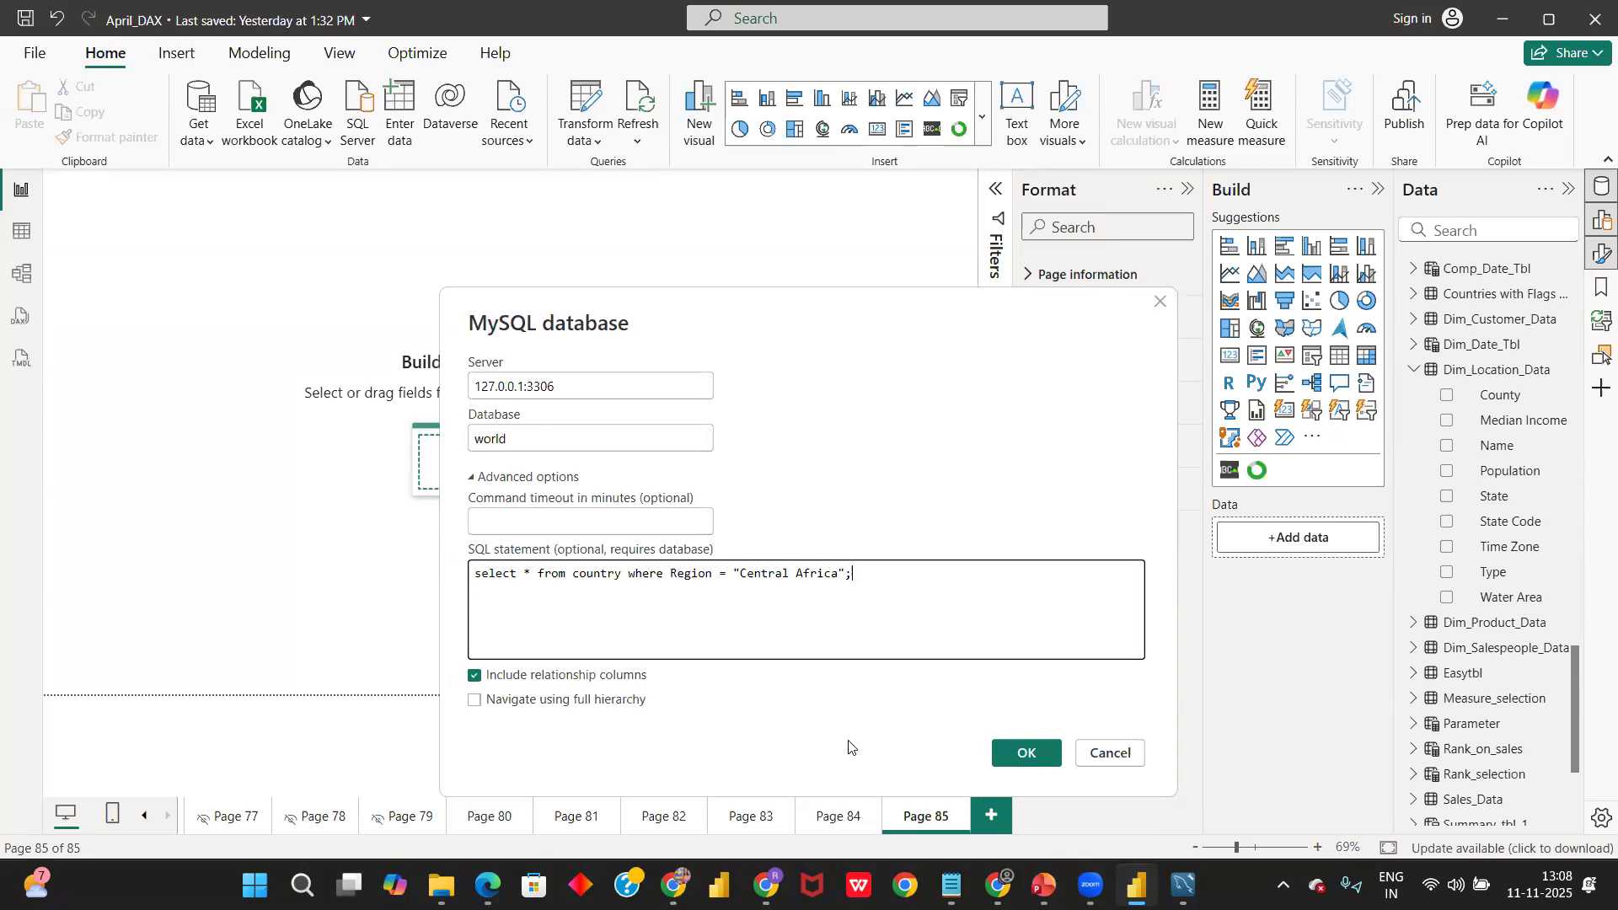
# - Run the MySQL connection's SQL statement, load the resulting Central Africa countries into Power BI, and switch to MySQL Workbench
pyautogui.click(1018, 749)
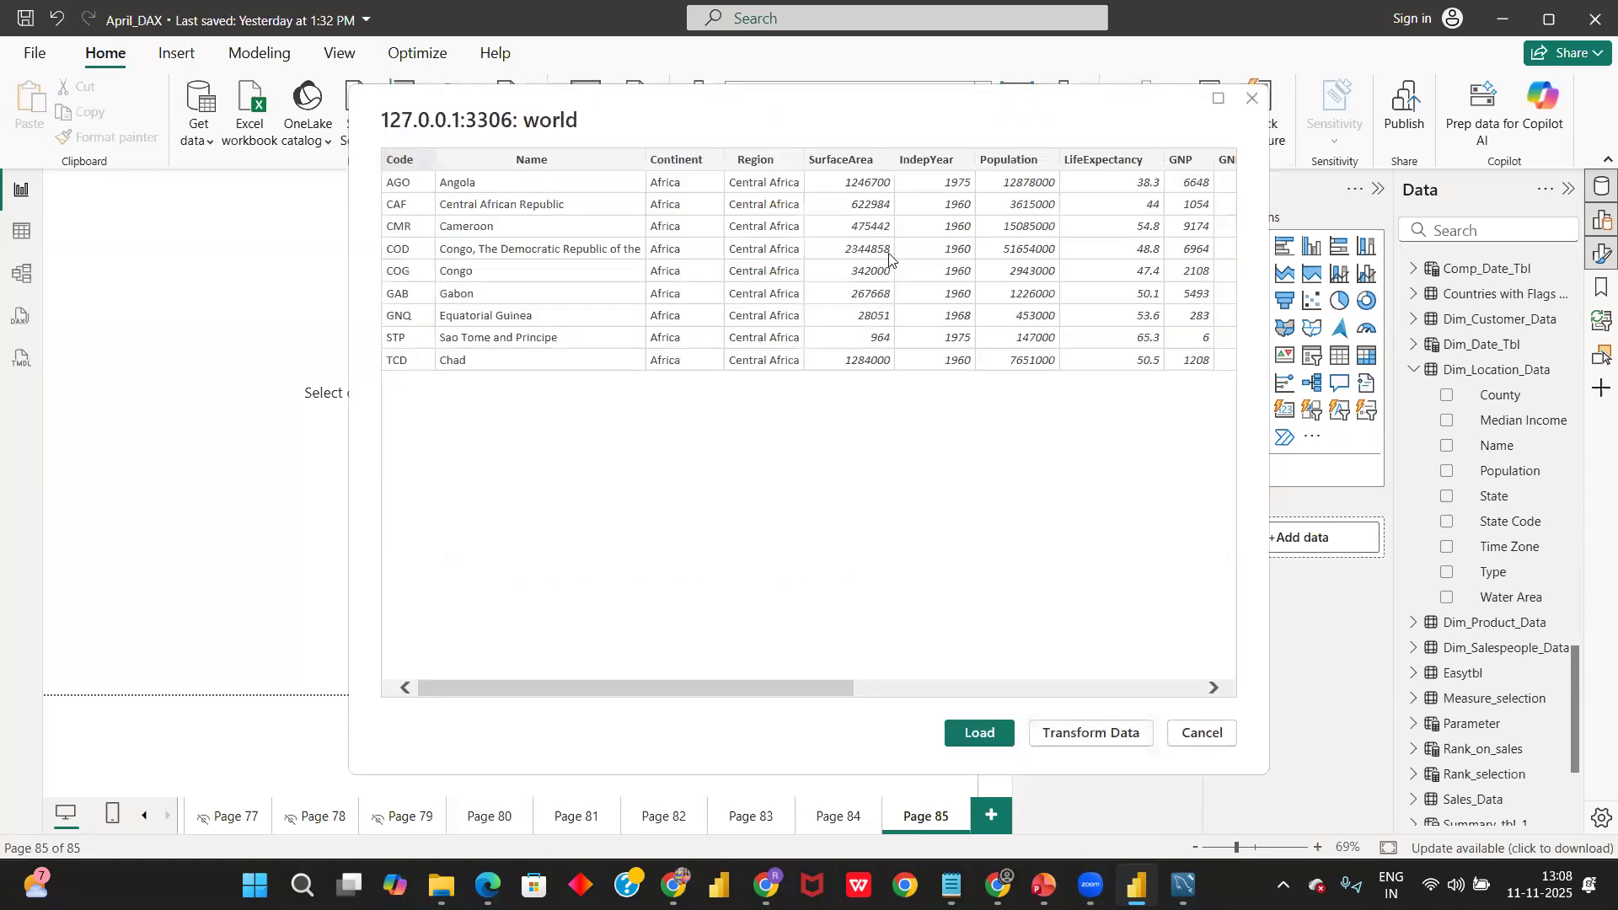
pyautogui.click(980, 733)
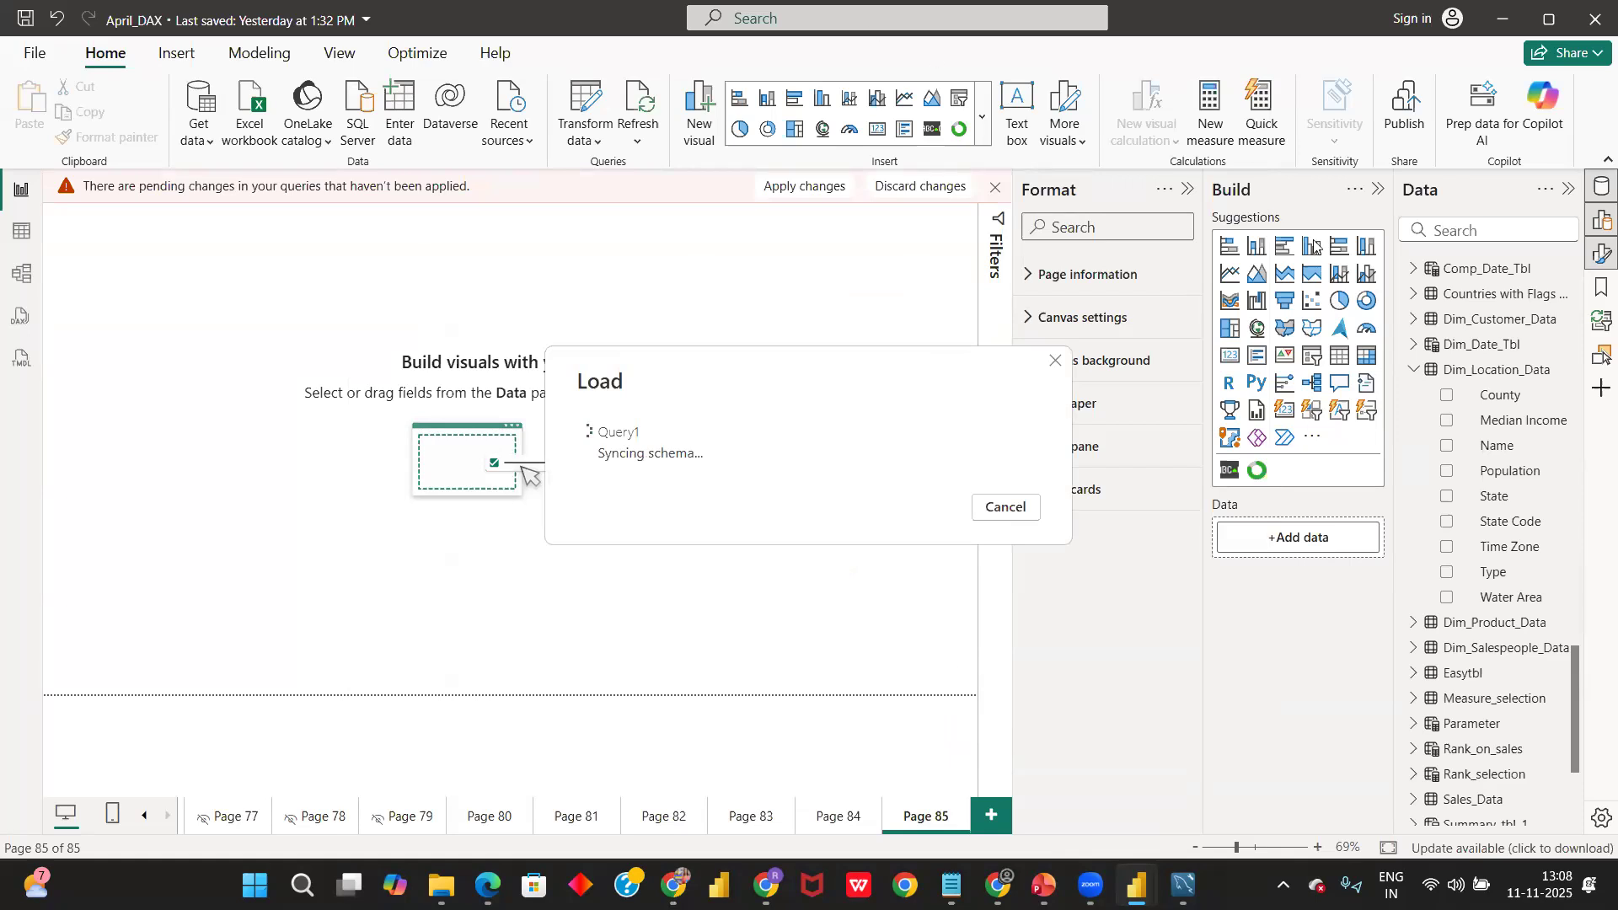
pyautogui.hotkey('alt', 'Tab')
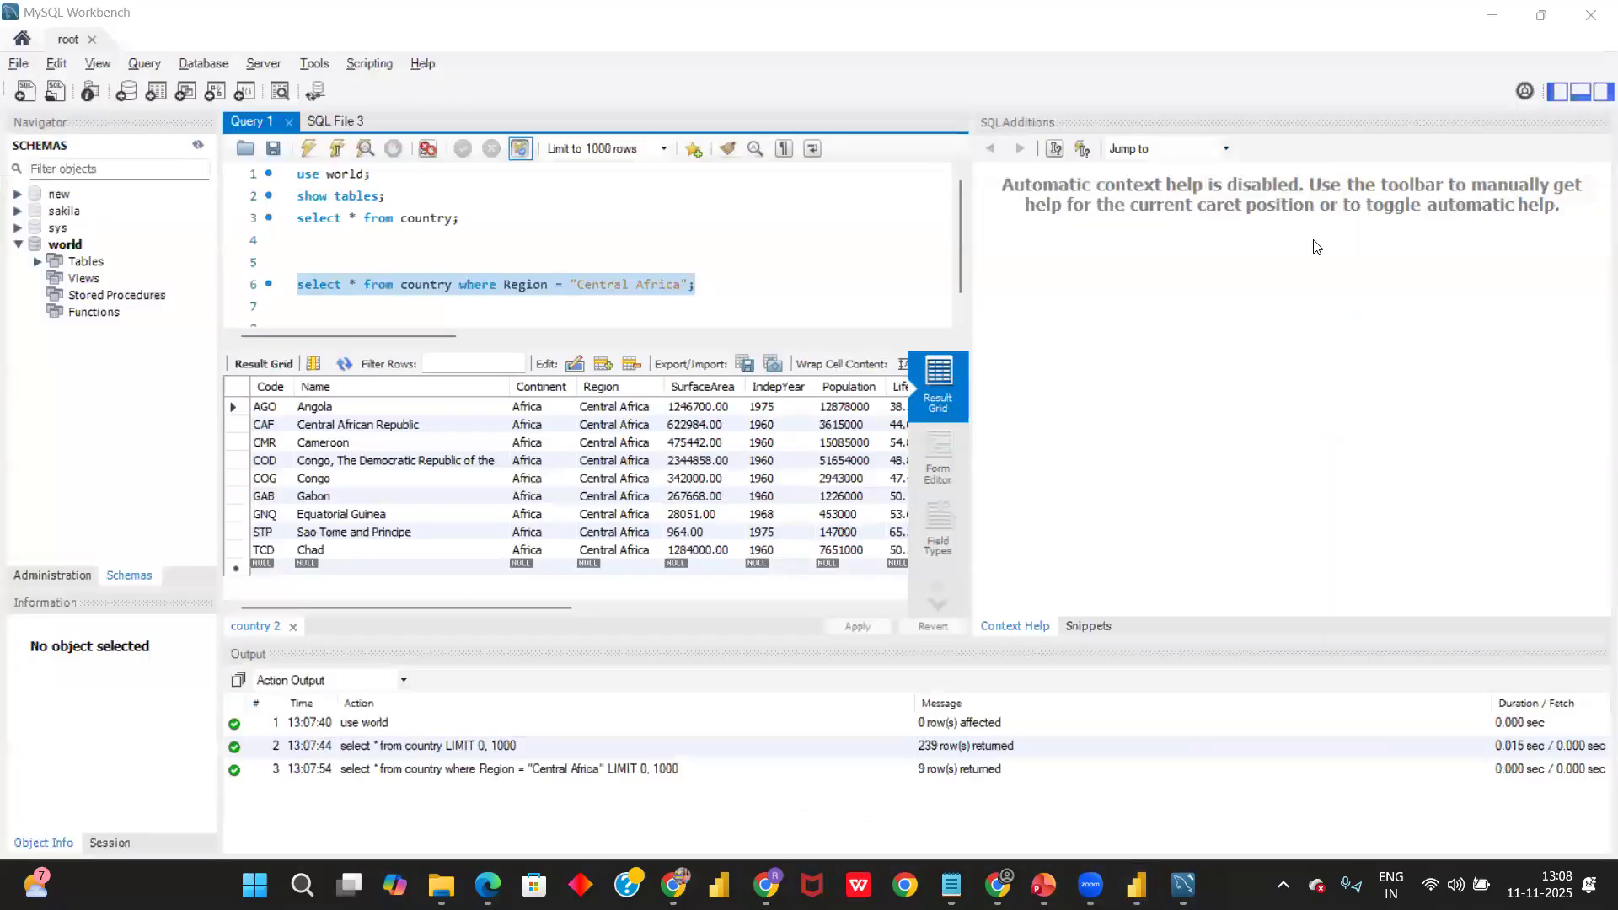
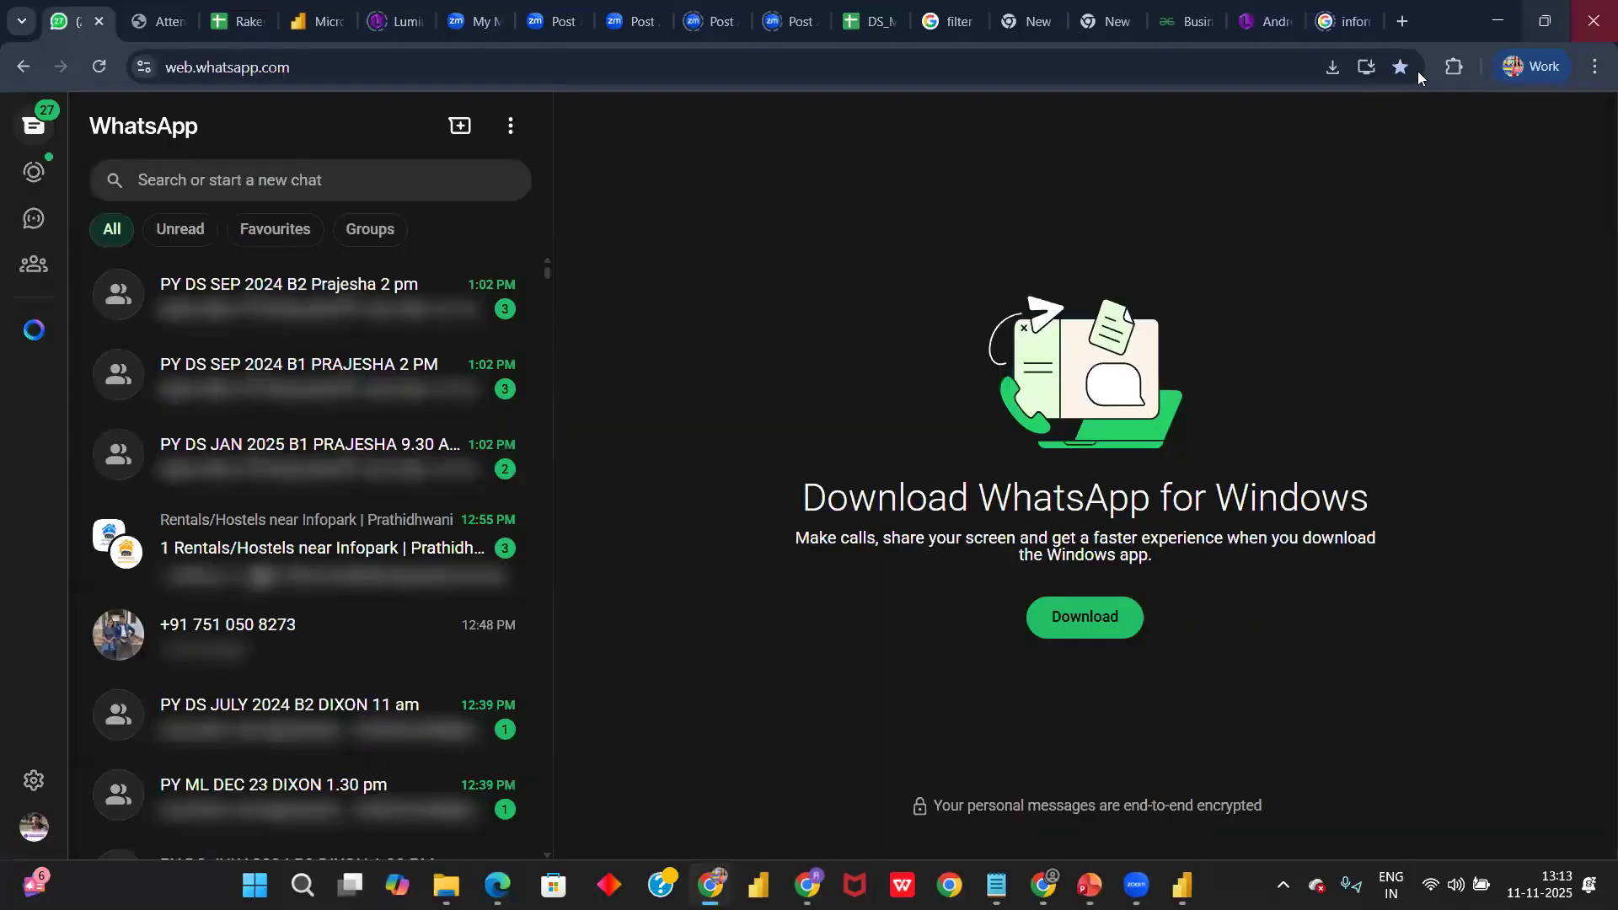
# - Copy the URL of the DS_May Google Sheets spreadsheet in Chrome and switch back to Power BI Desktop
pyautogui.click(1508, 12)
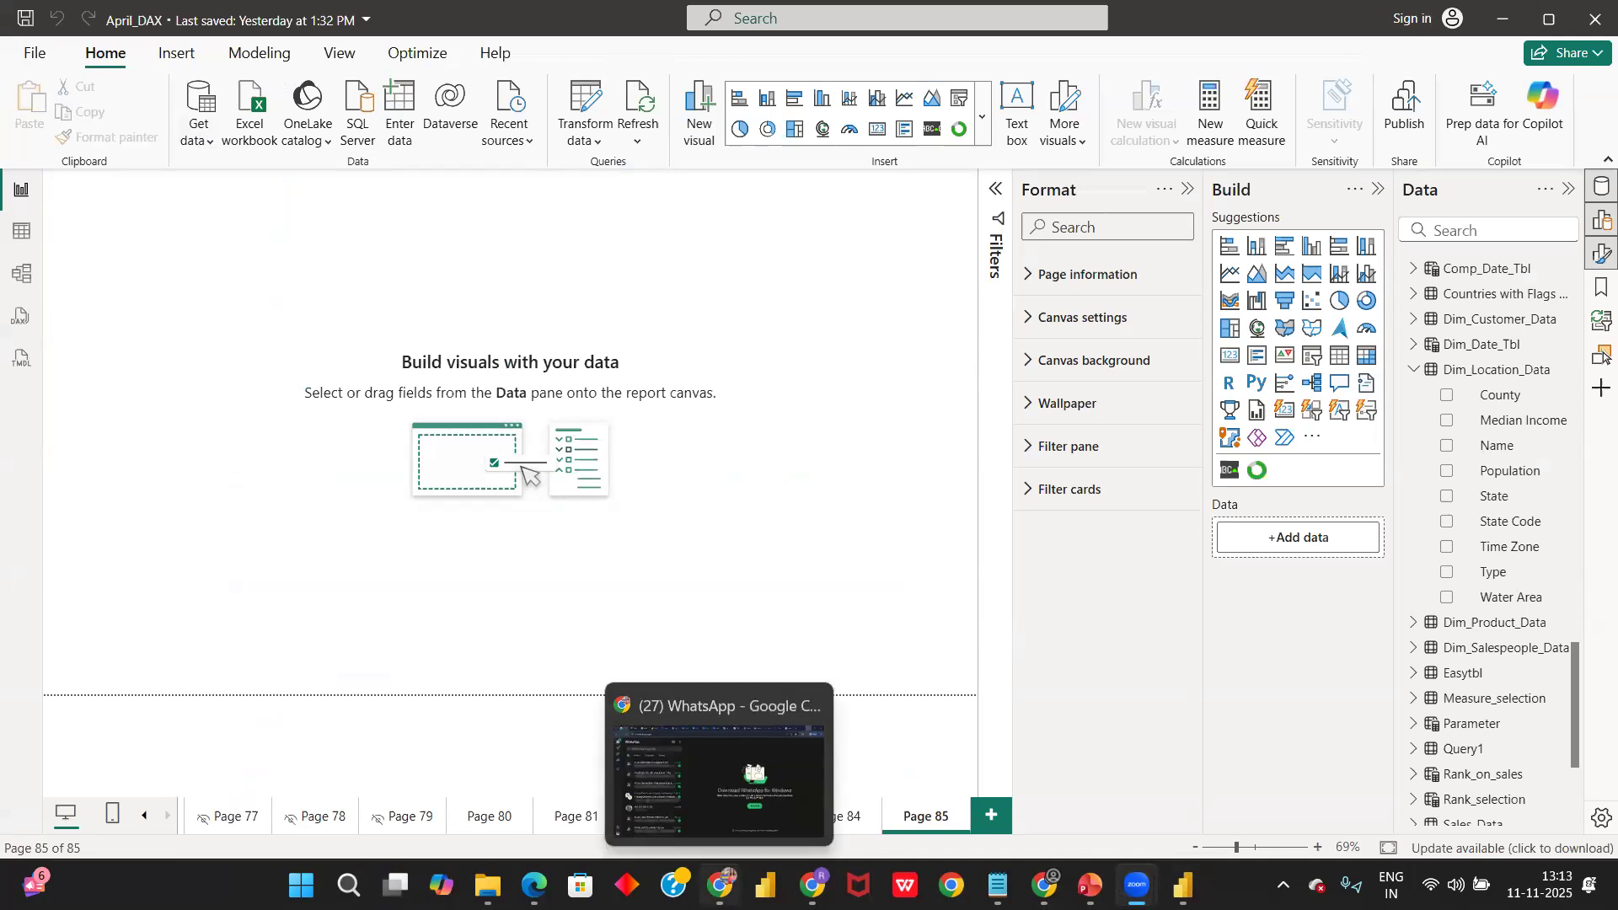
pyautogui.click(721, 885)
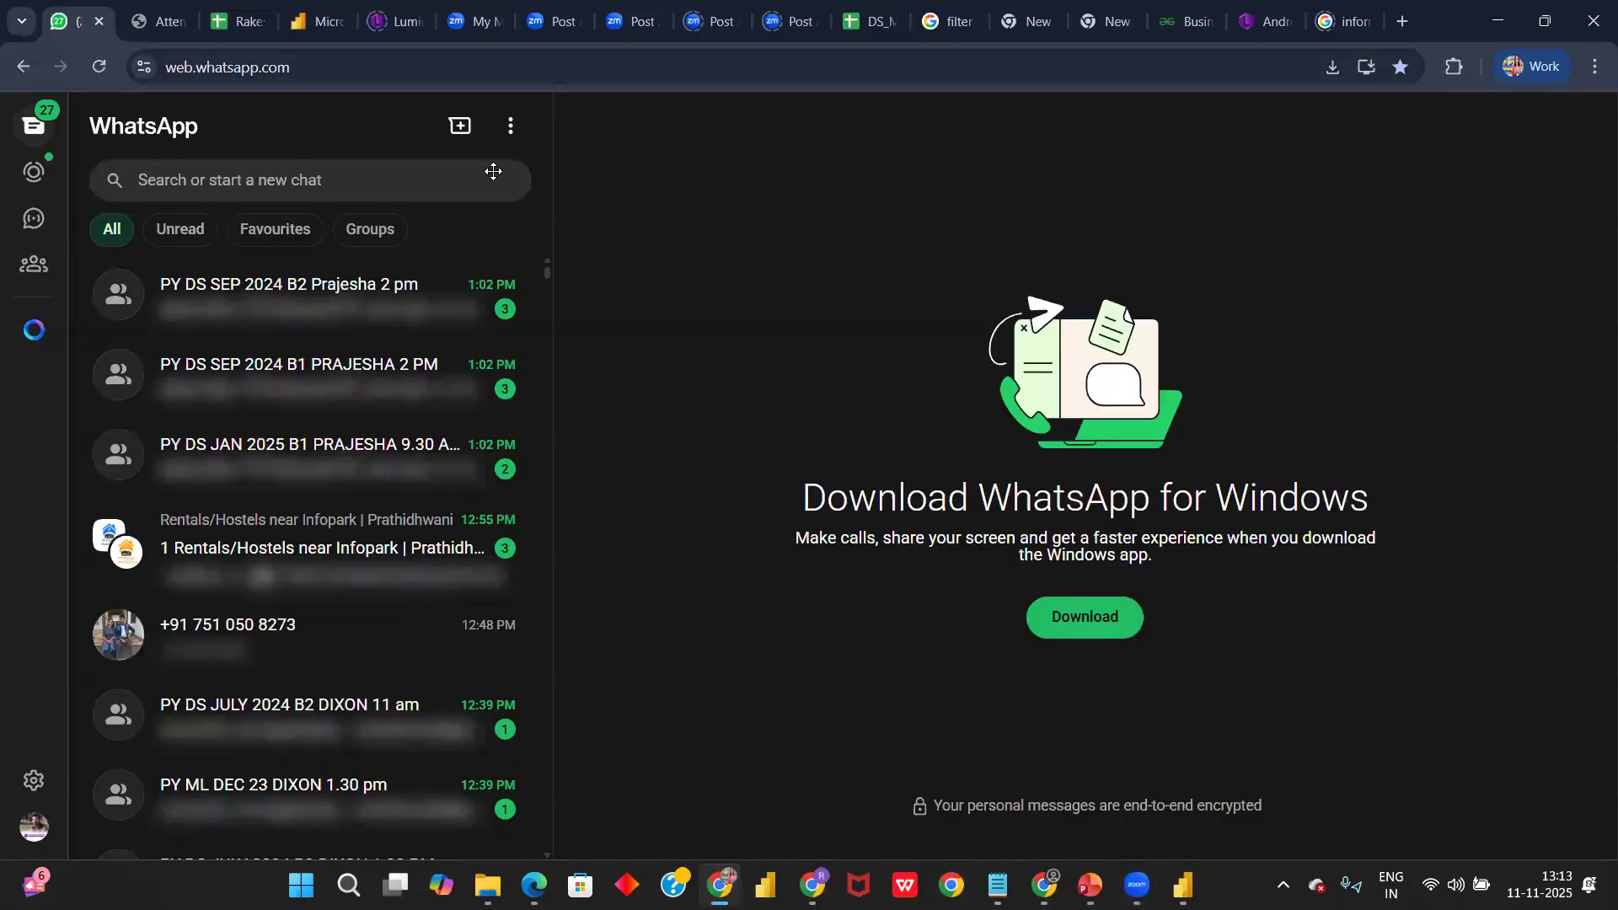
pyautogui.click(868, 21)
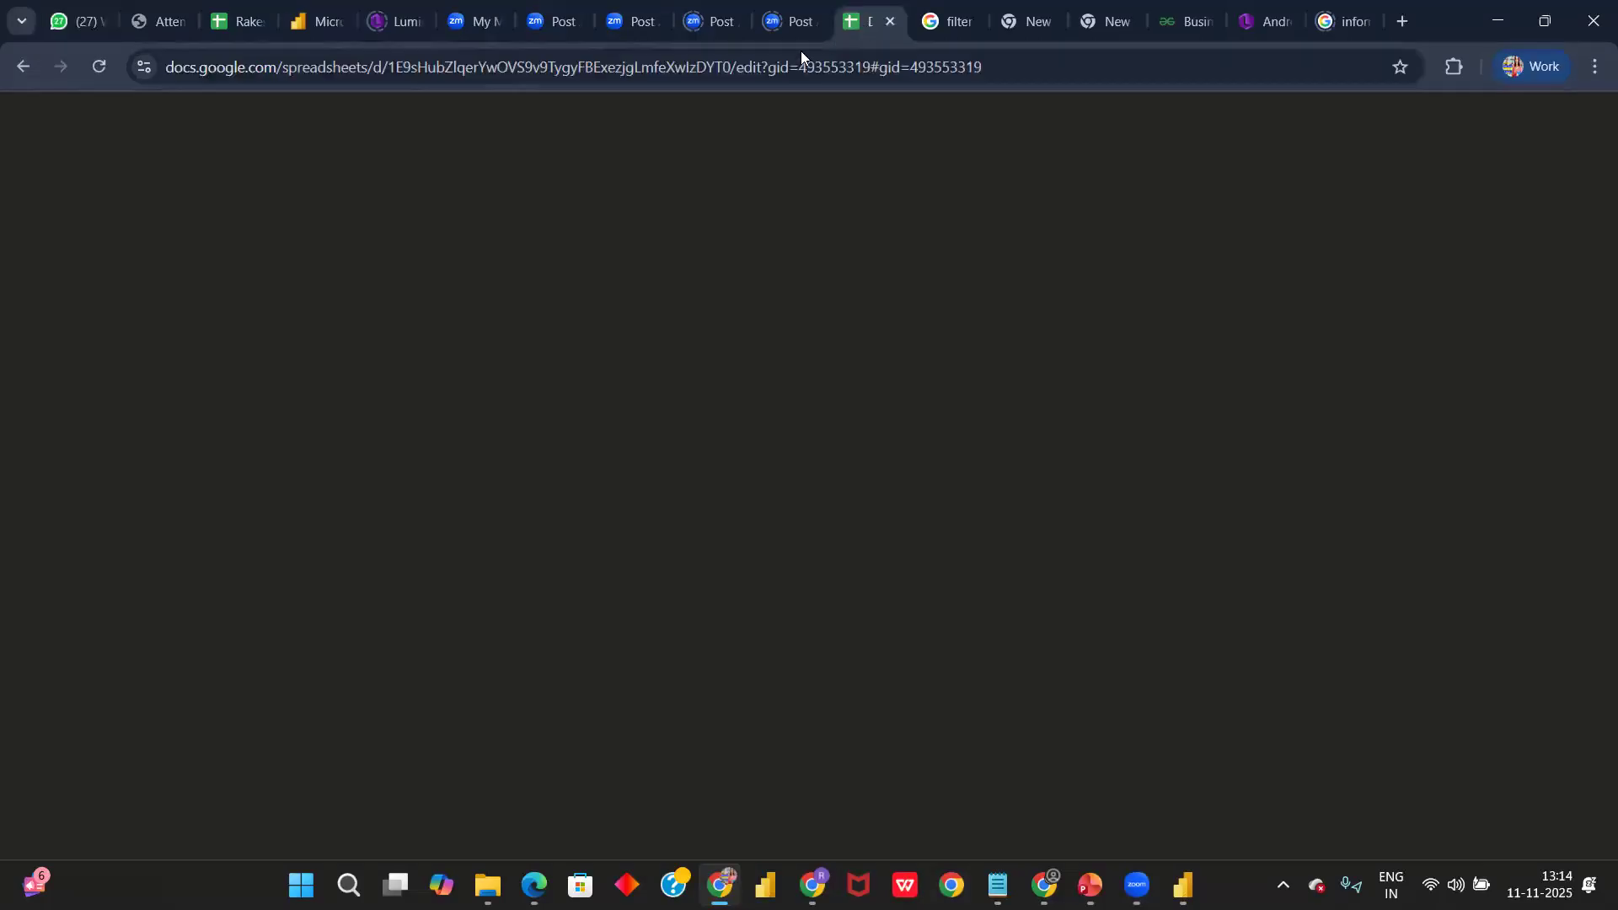
pyautogui.click(705, 62)
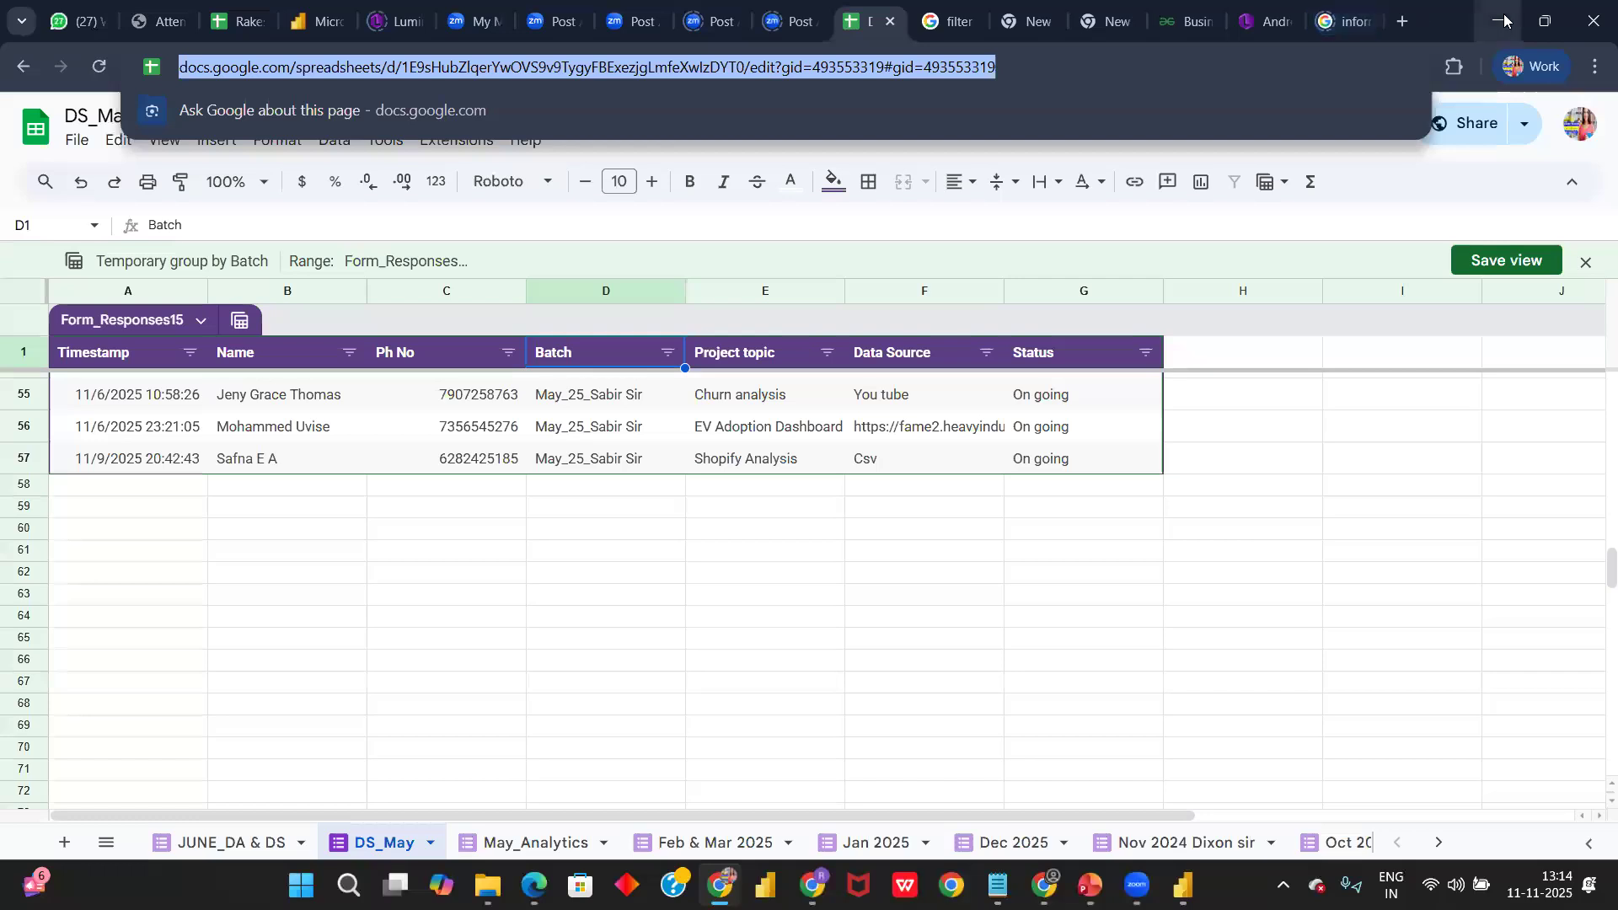
pyautogui.hotkey('alt', 'Tab')
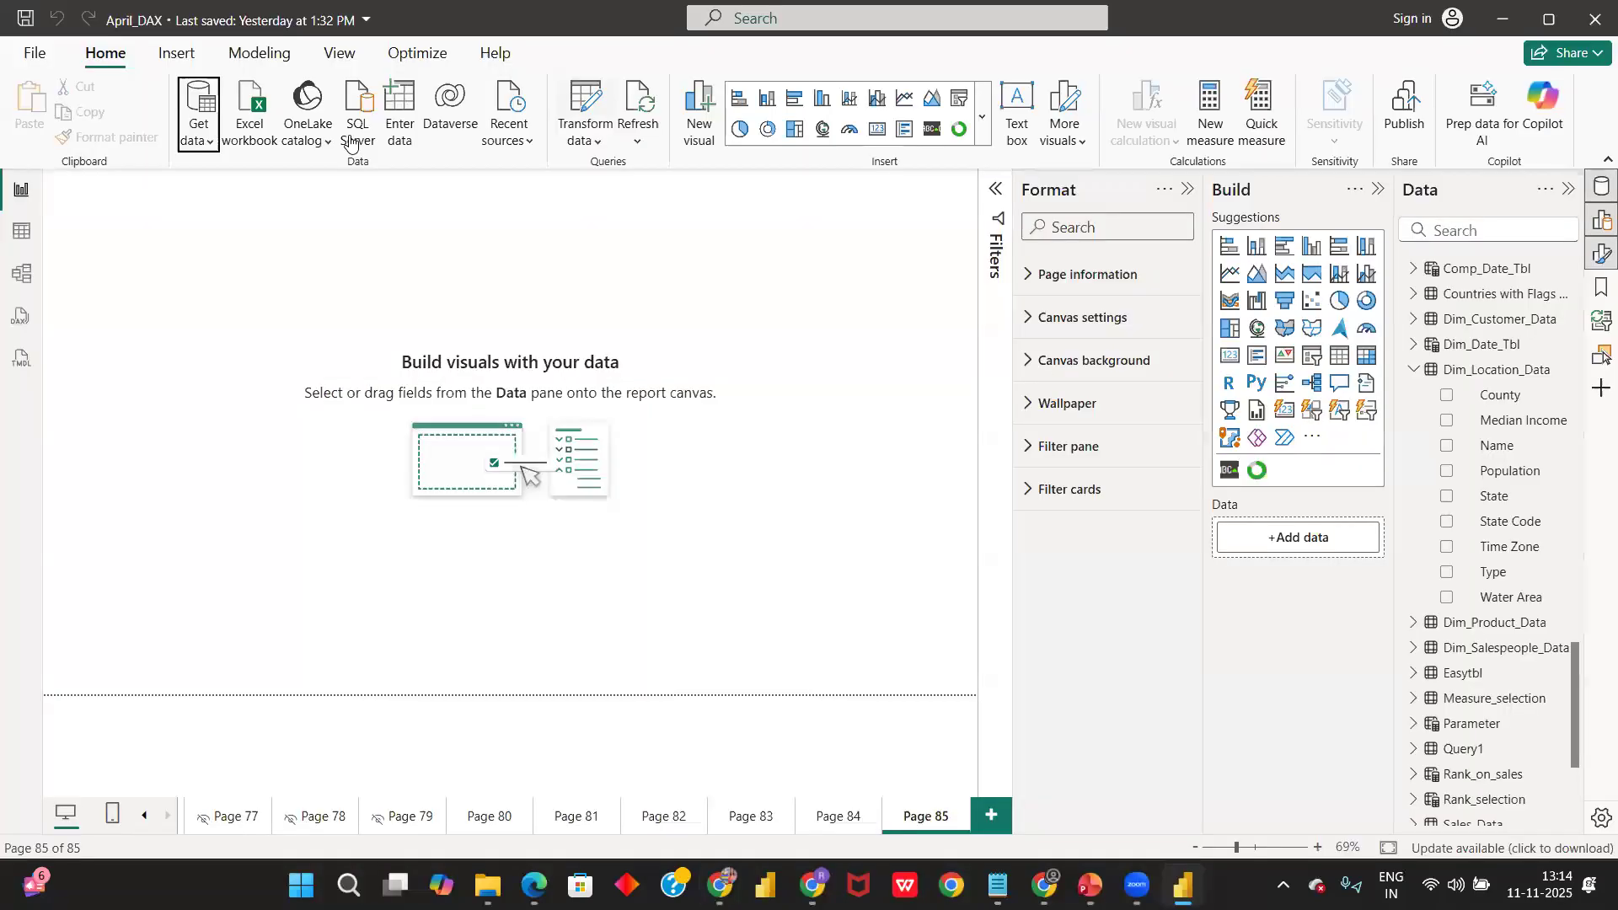
# - Find the Google Sheets connector by searching for "googl" and start a connection with the copied spreadsheet URL
pyautogui.click(201, 135)
pyautogui.click(228, 592)
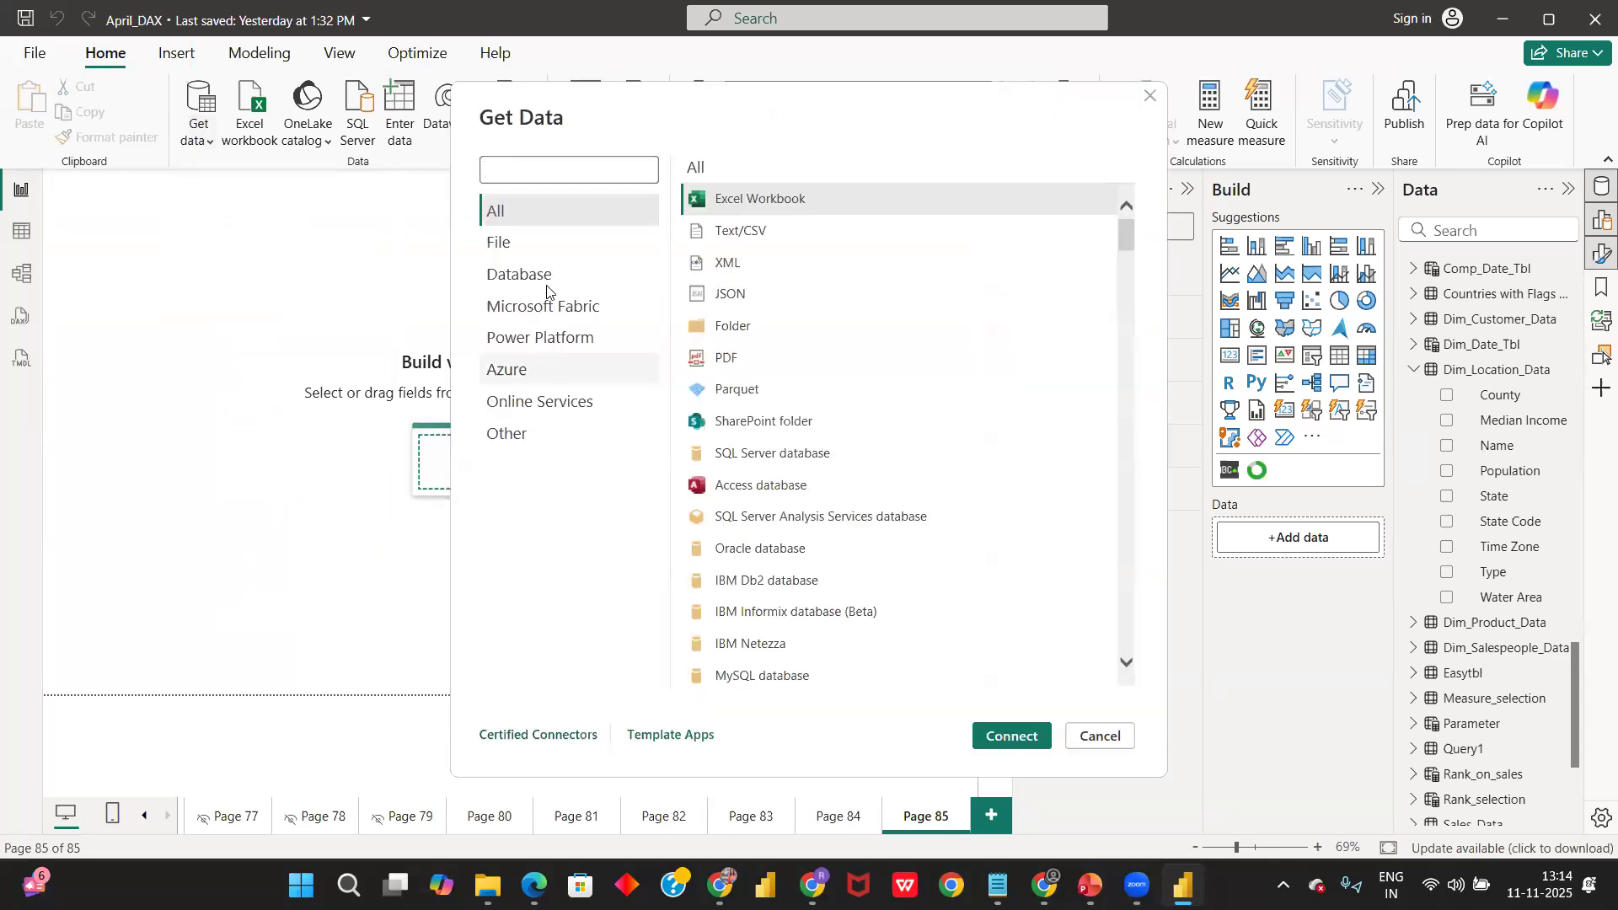
pyautogui.write('googl')
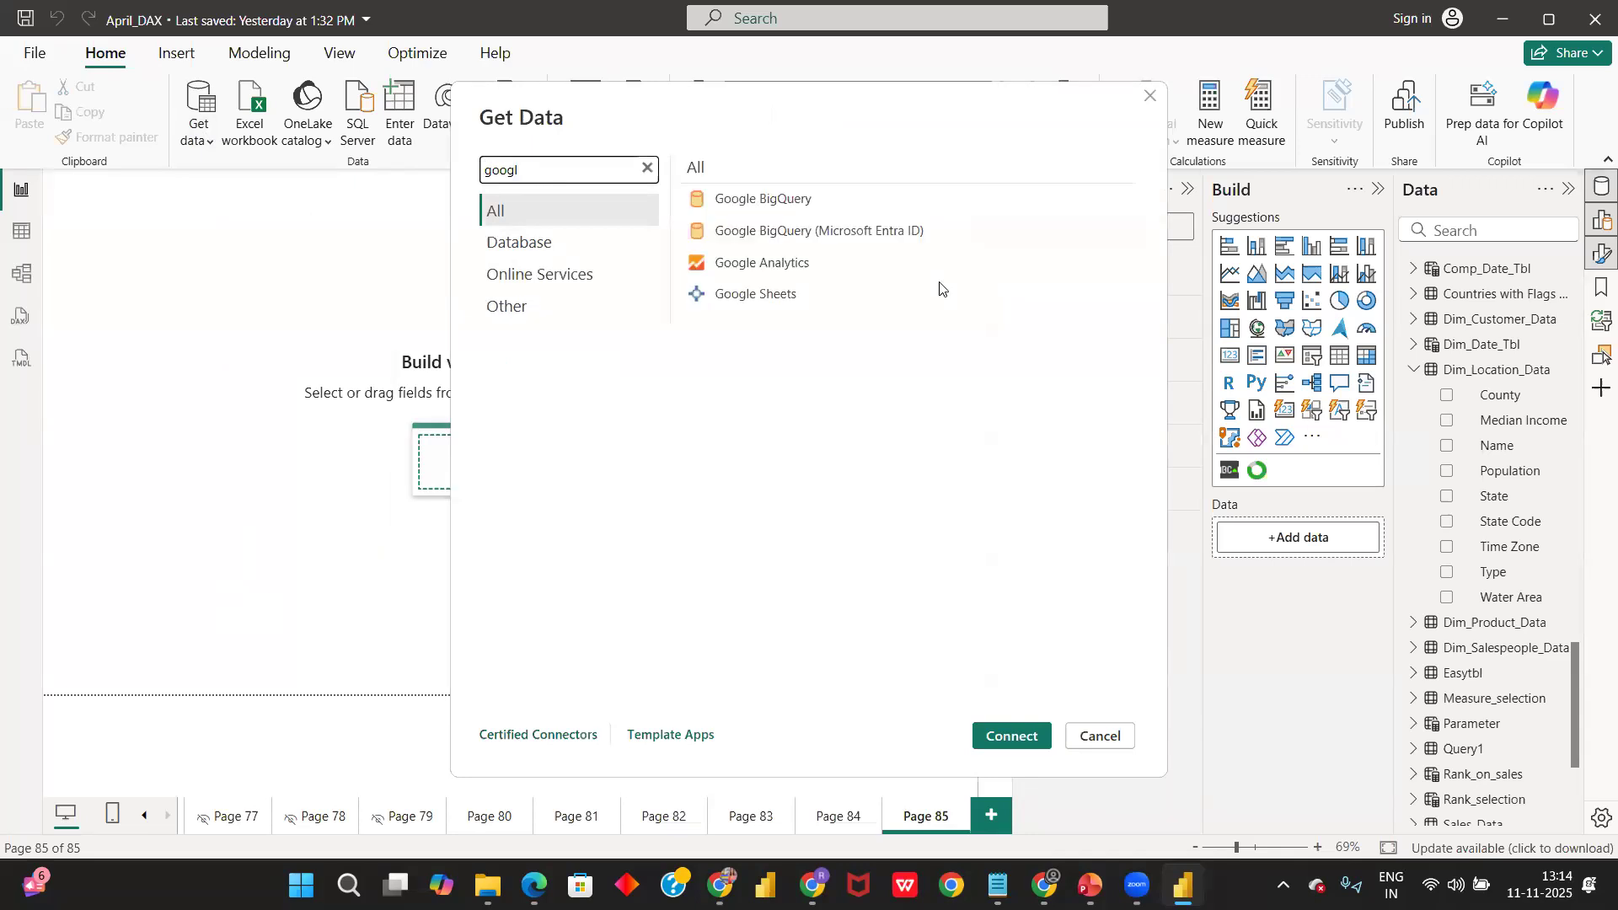
pyautogui.click(794, 297)
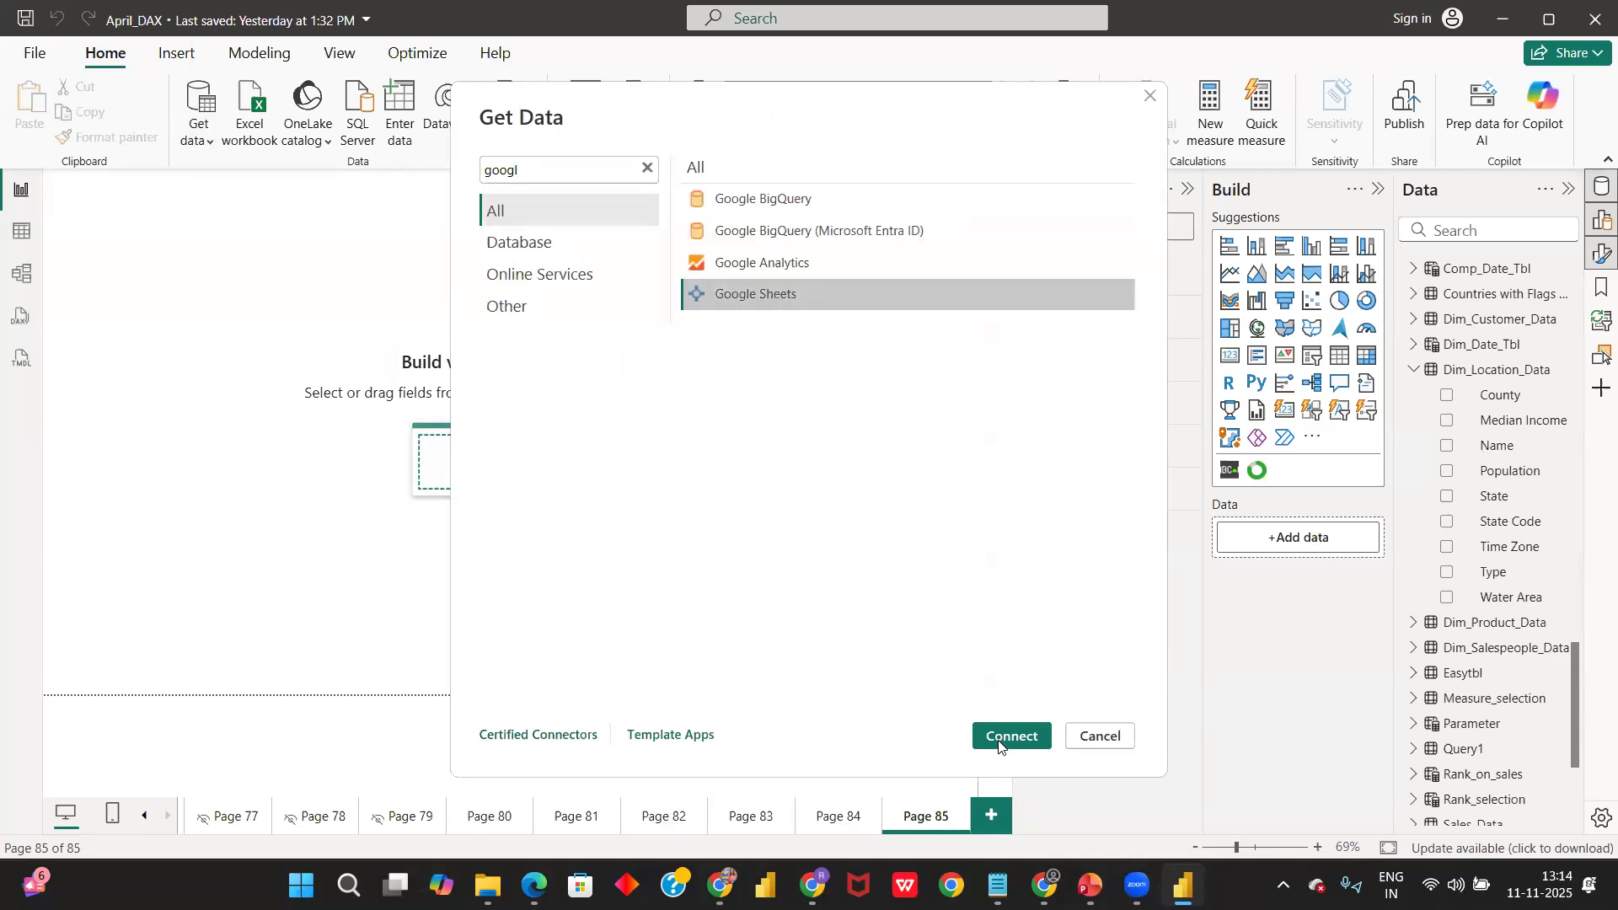
pyautogui.click(1003, 739)
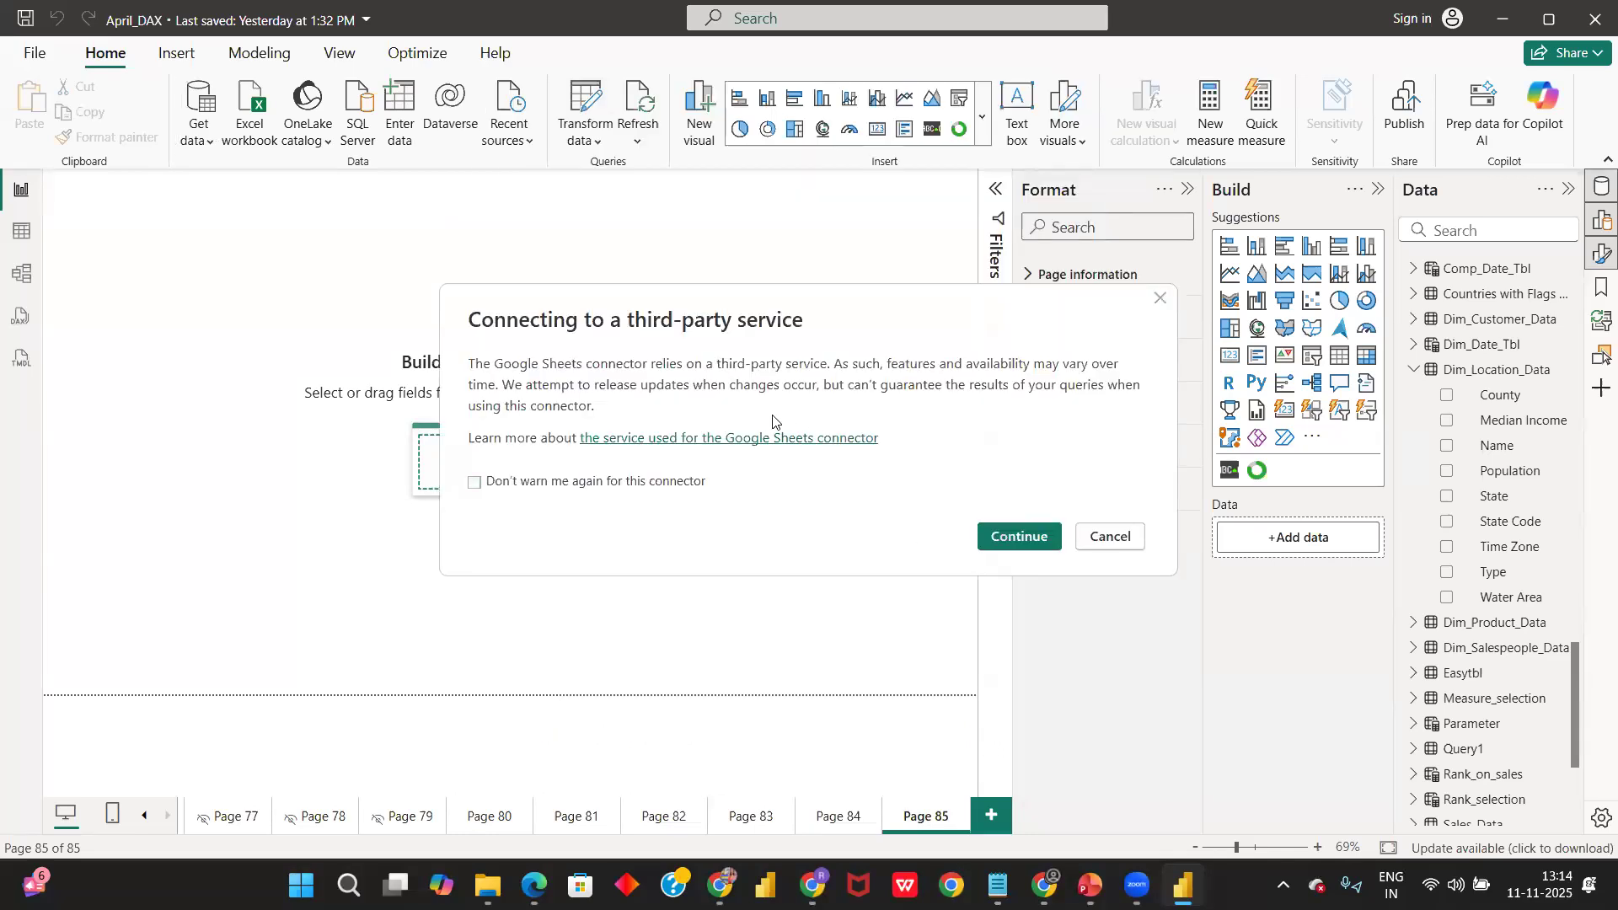
pyautogui.click(1010, 538)
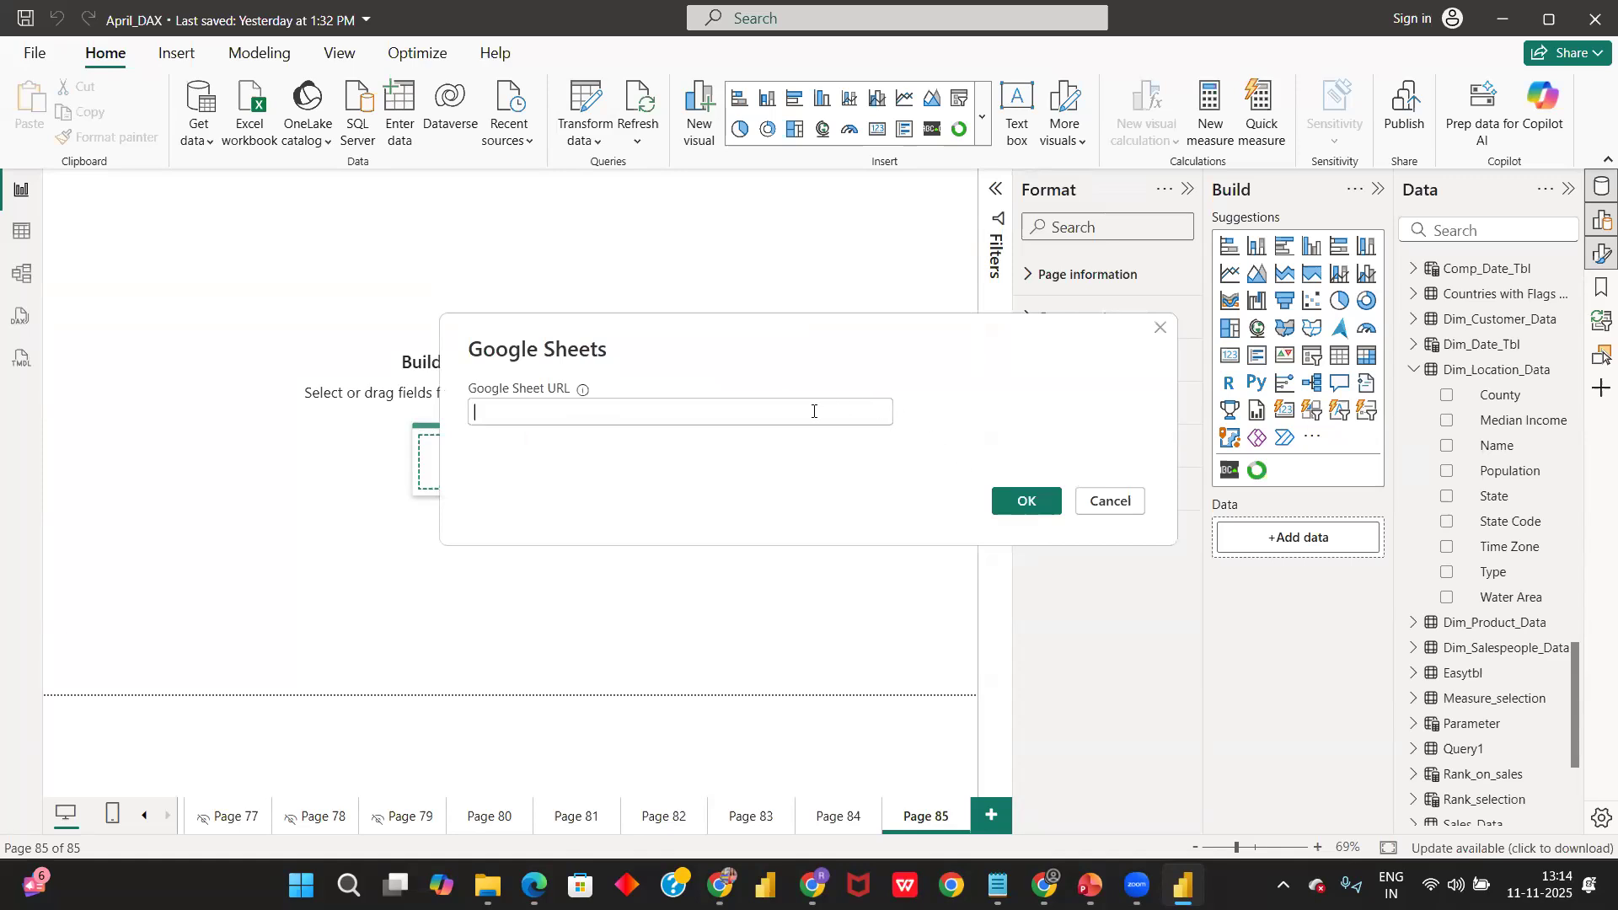
pyautogui.hotkey('ctrl', 'v')
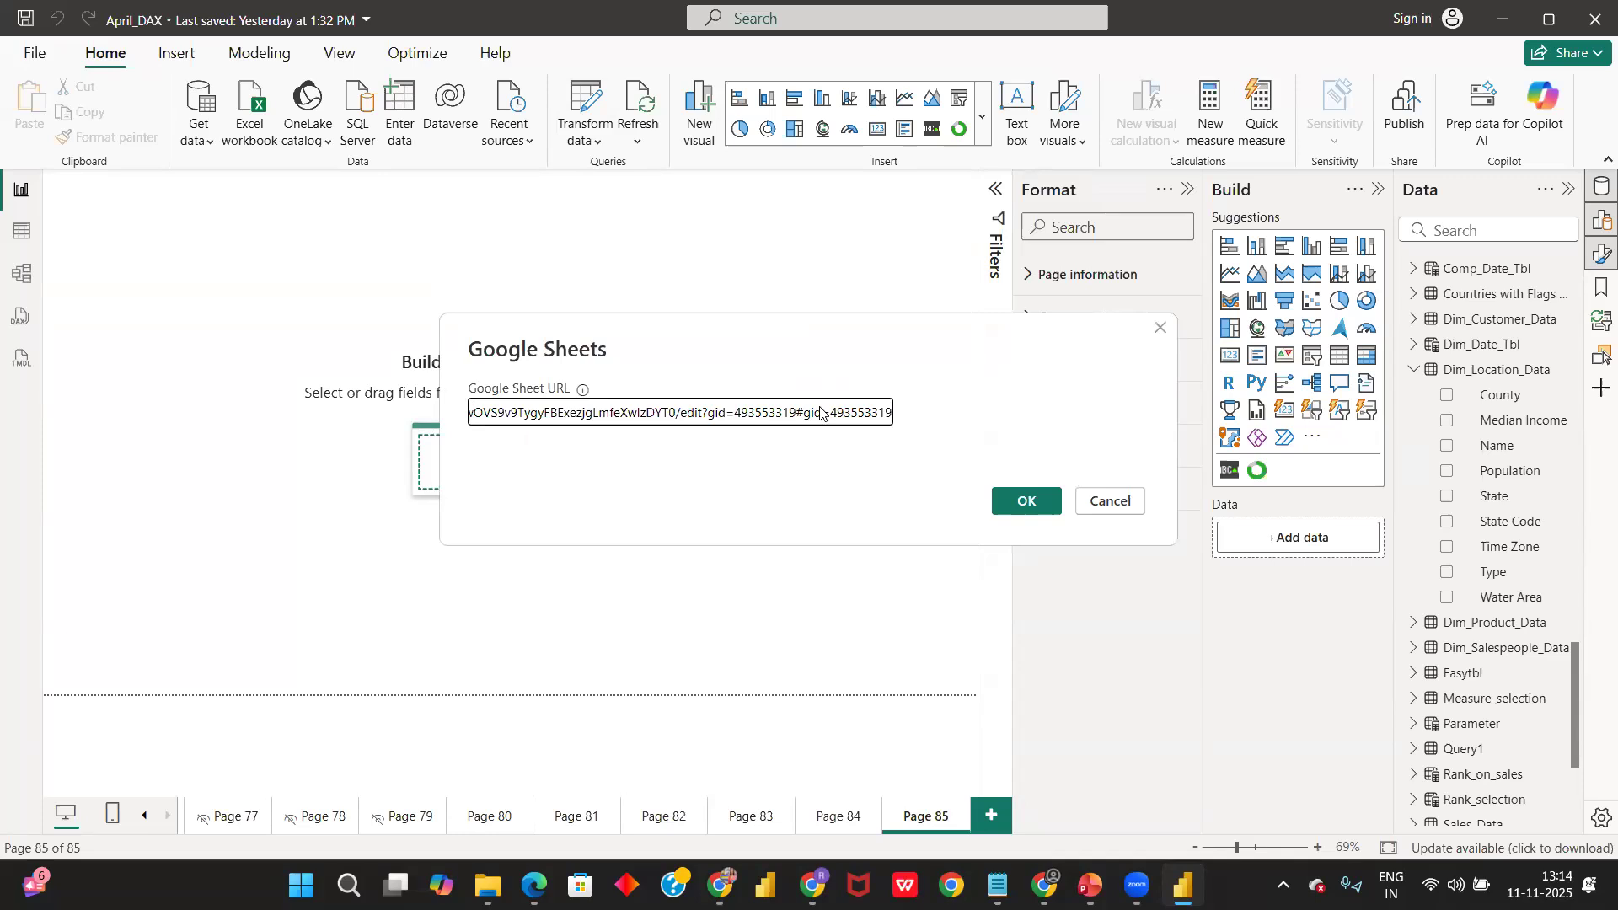
pyautogui.click(1009, 499)
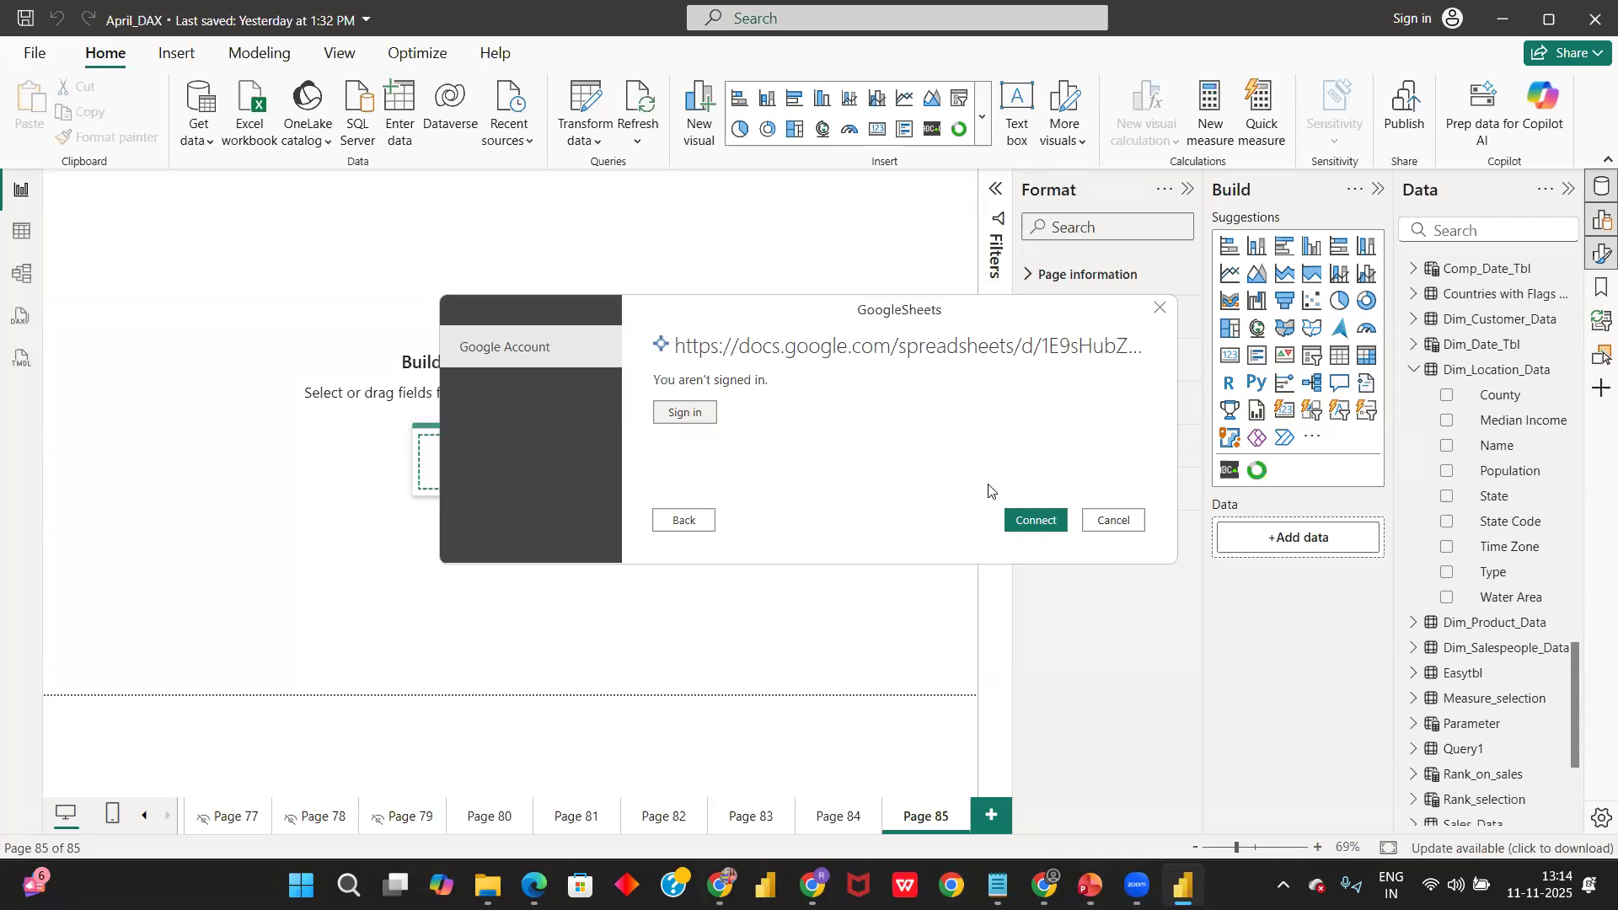
# - Open the Google account sign-in page for the Google Sheets connection, return to Power BI Desktop, and cancel the connection
pyautogui.click(684, 413)
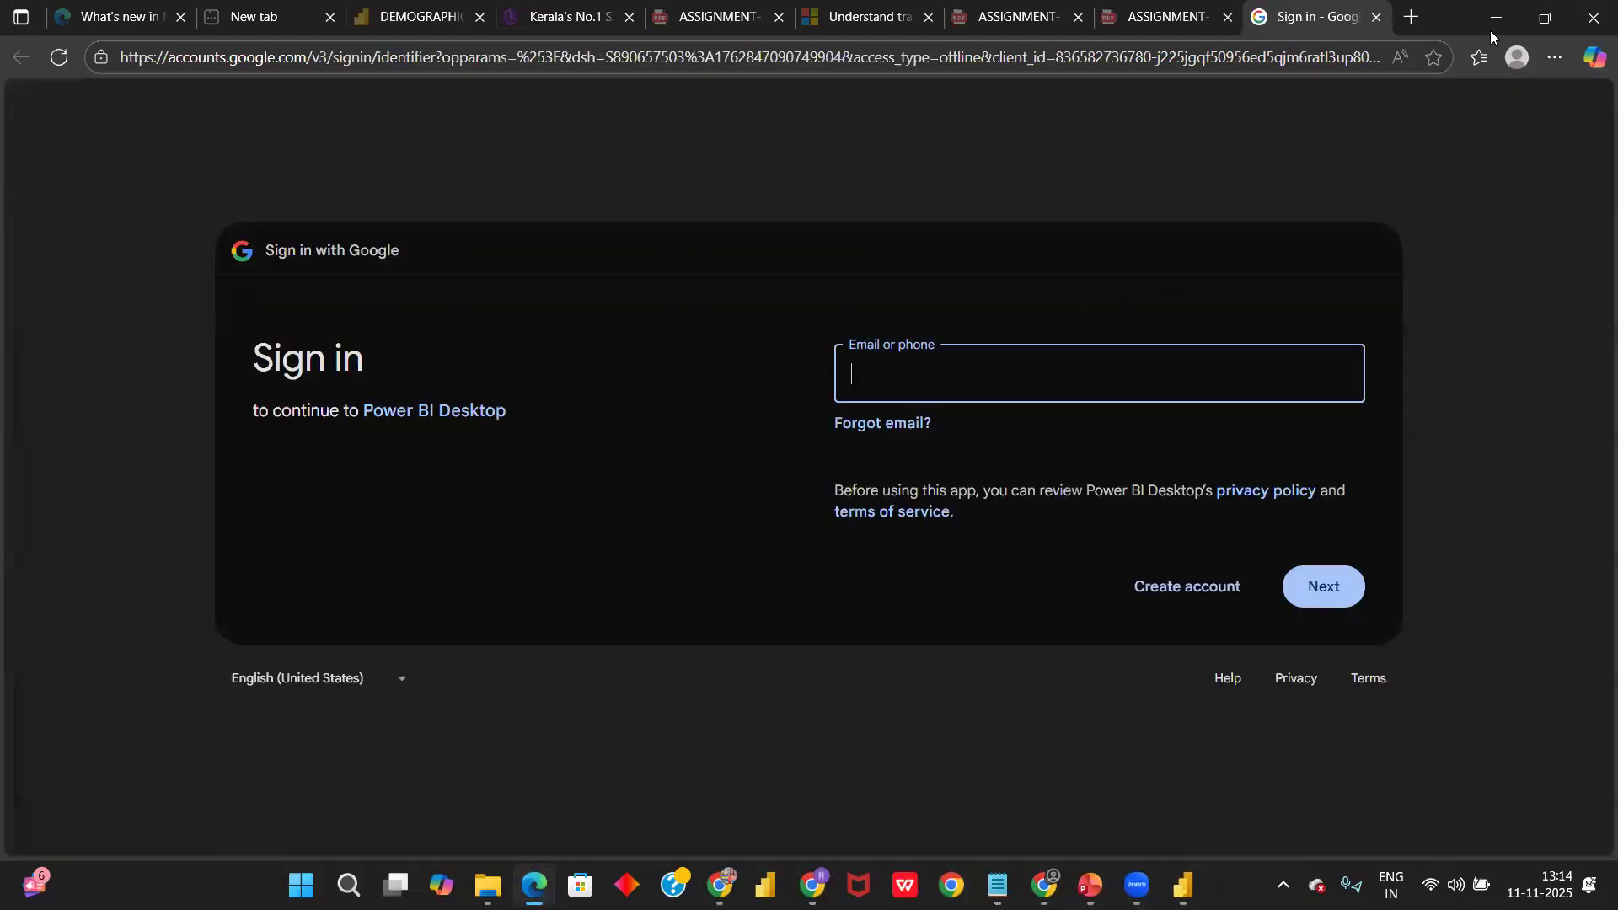
pyautogui.hotkey('alt', 'Tab')
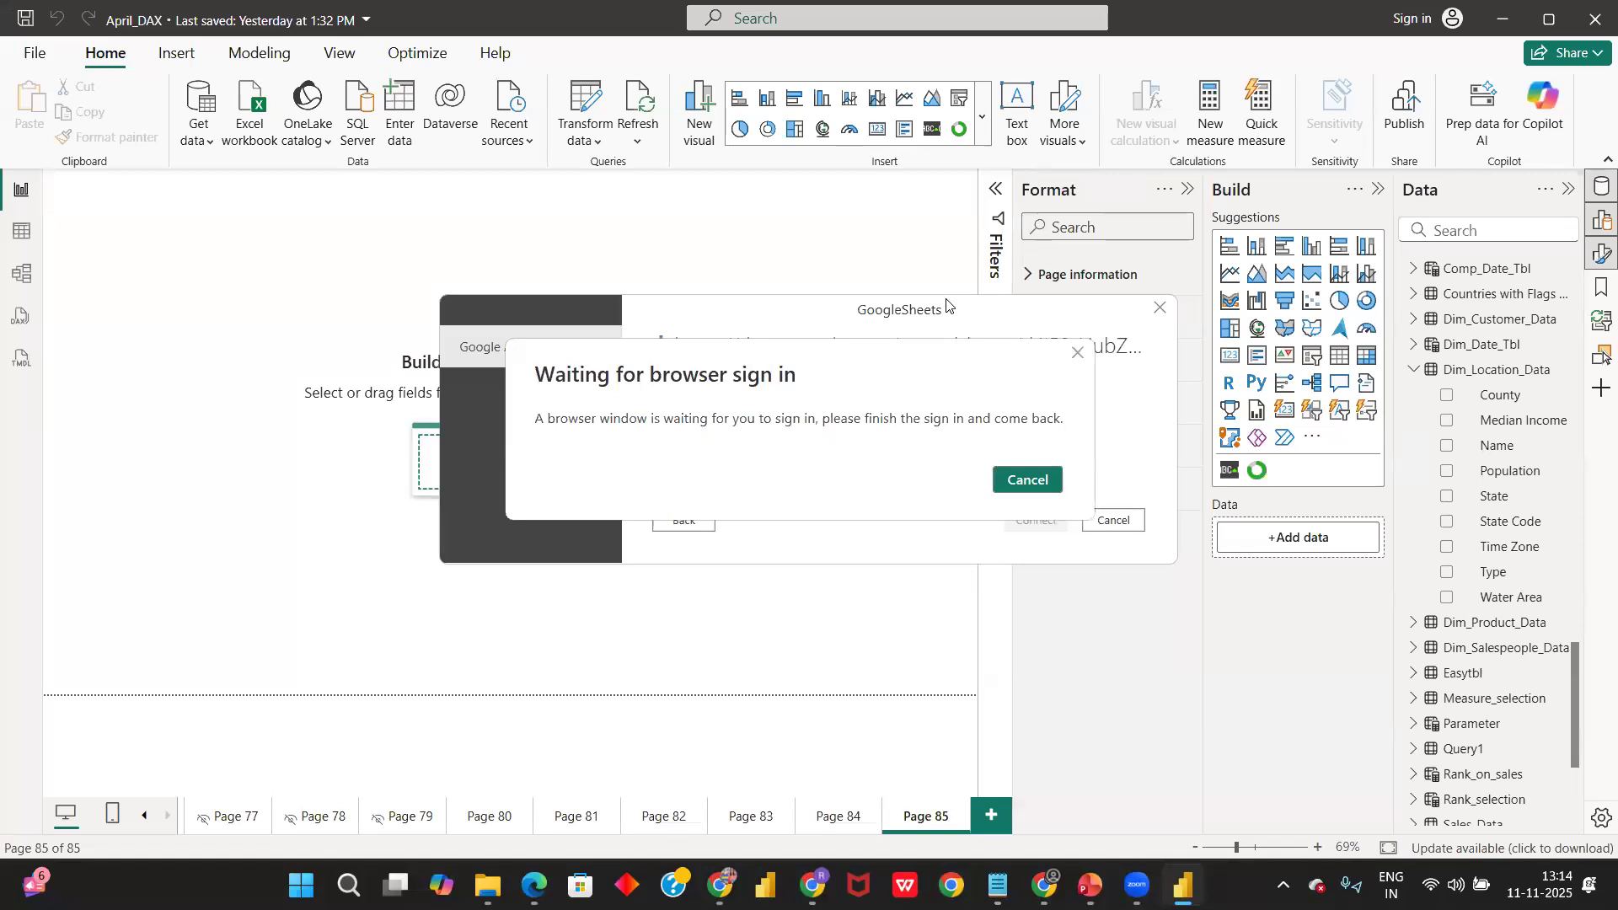
pyautogui.click(1077, 354)
pyautogui.click(1158, 311)
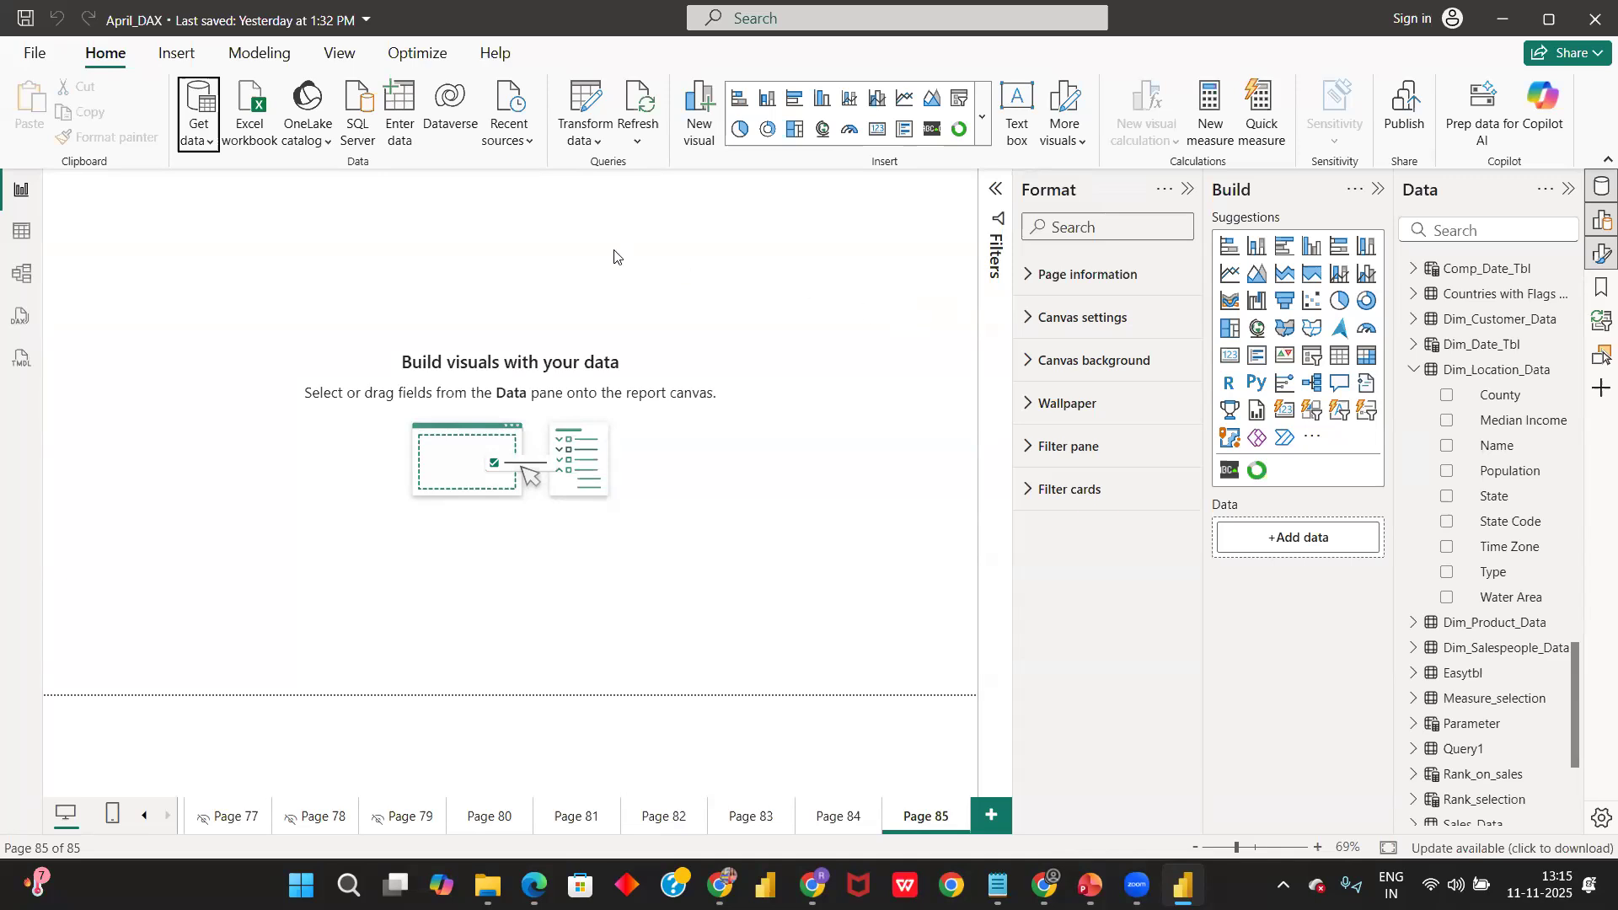
# - Open Power BI's global Python scripting options to view the Python home directory and IDE settings
pyautogui.click(25, 65)
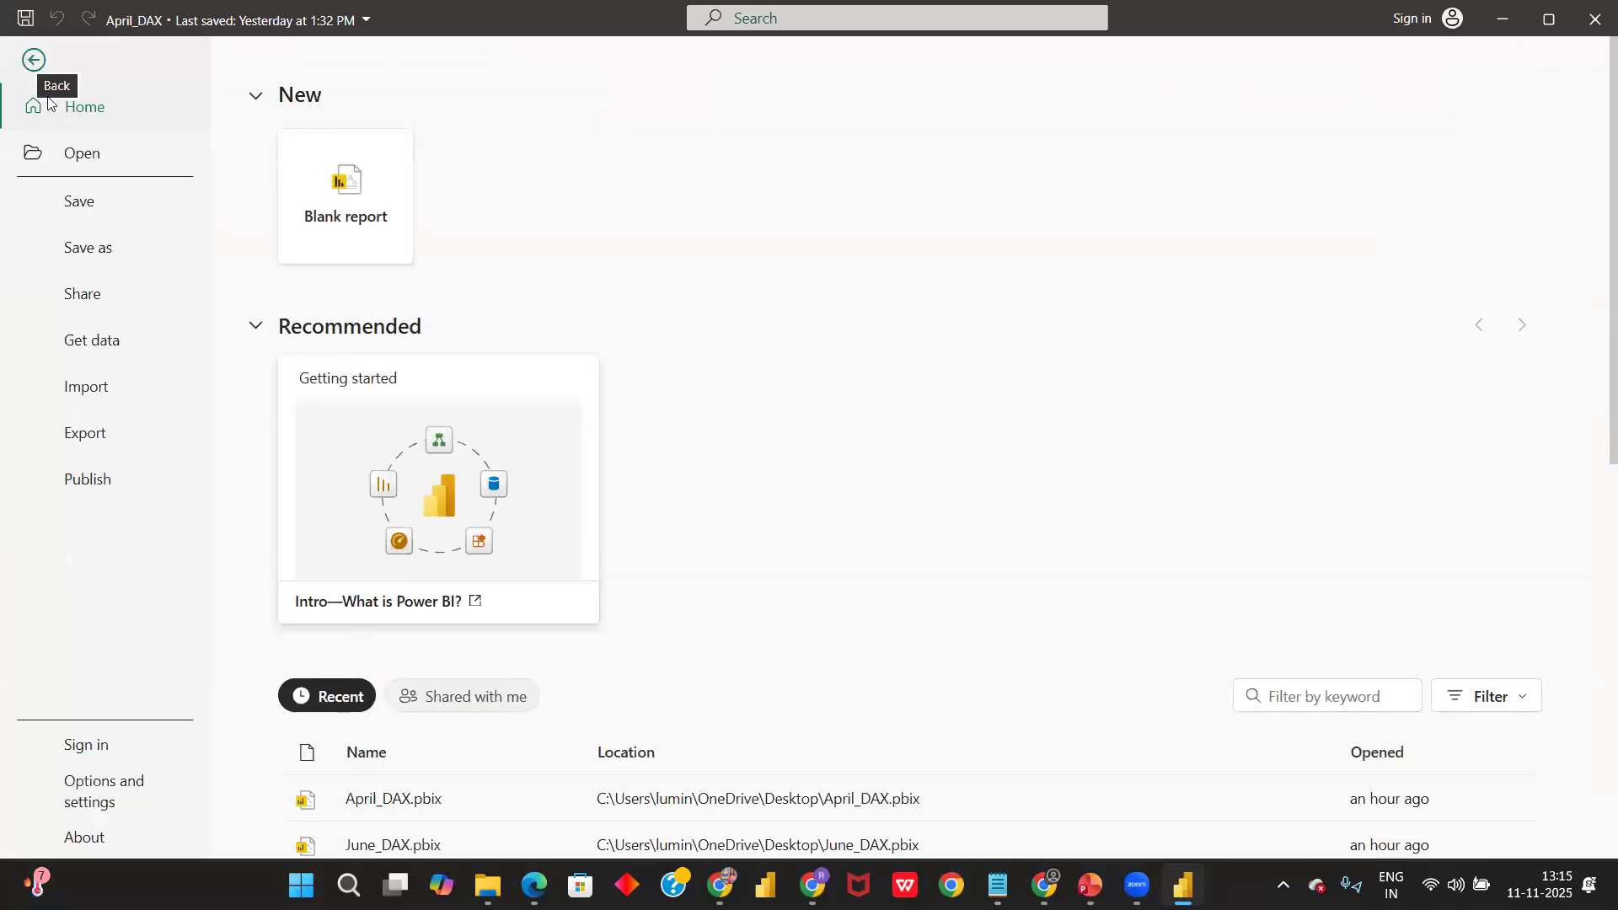
pyautogui.click(89, 784)
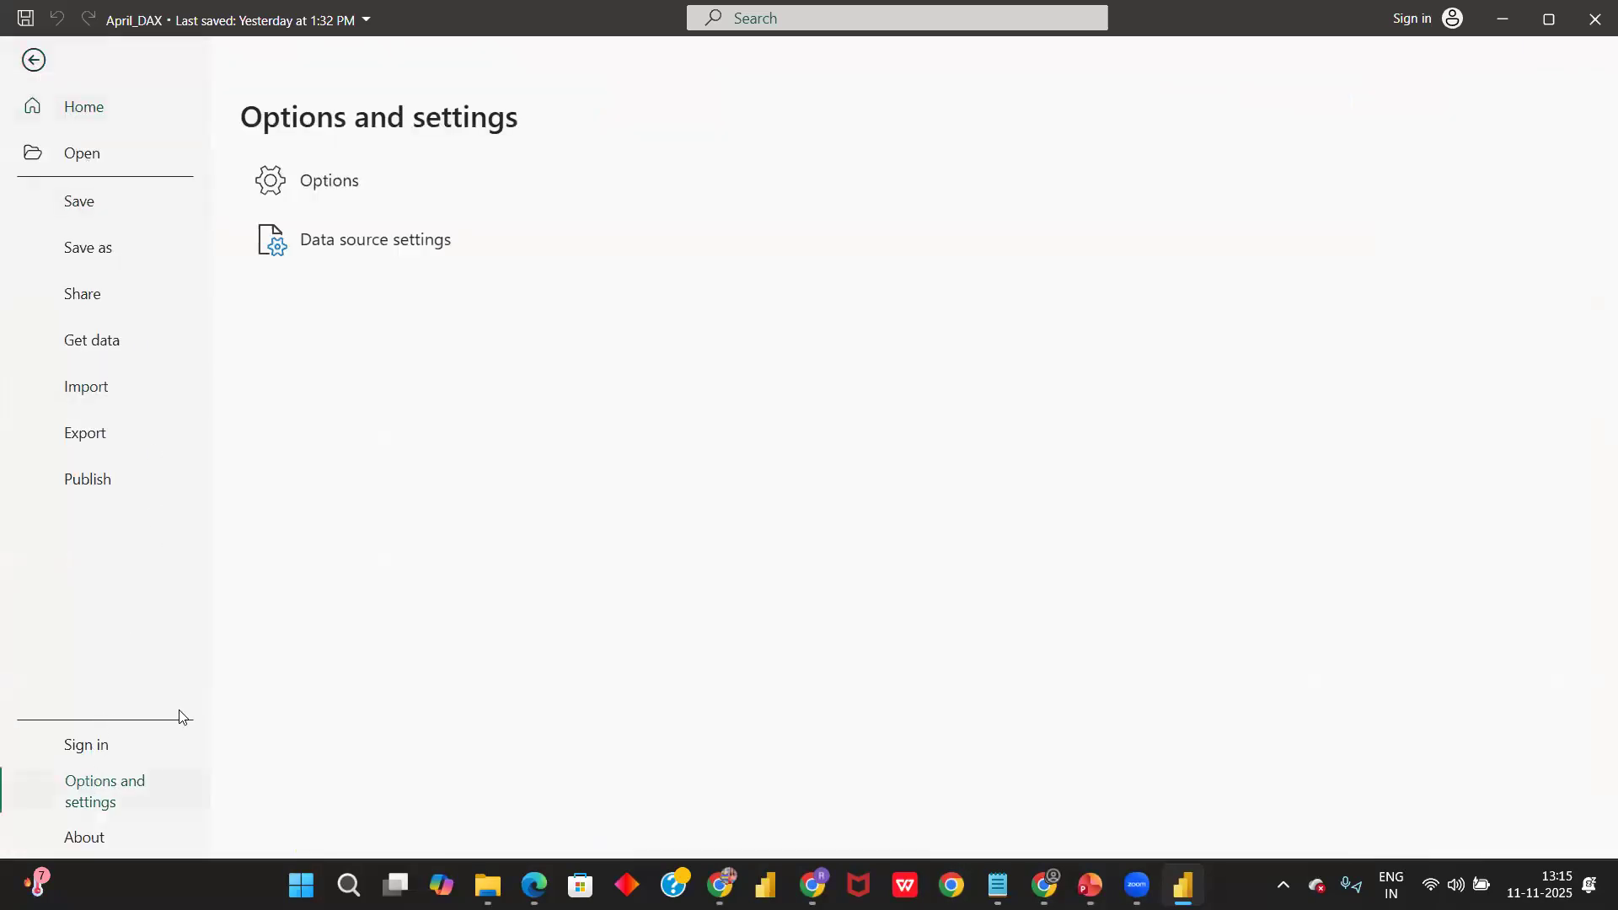
pyautogui.press('Escape')
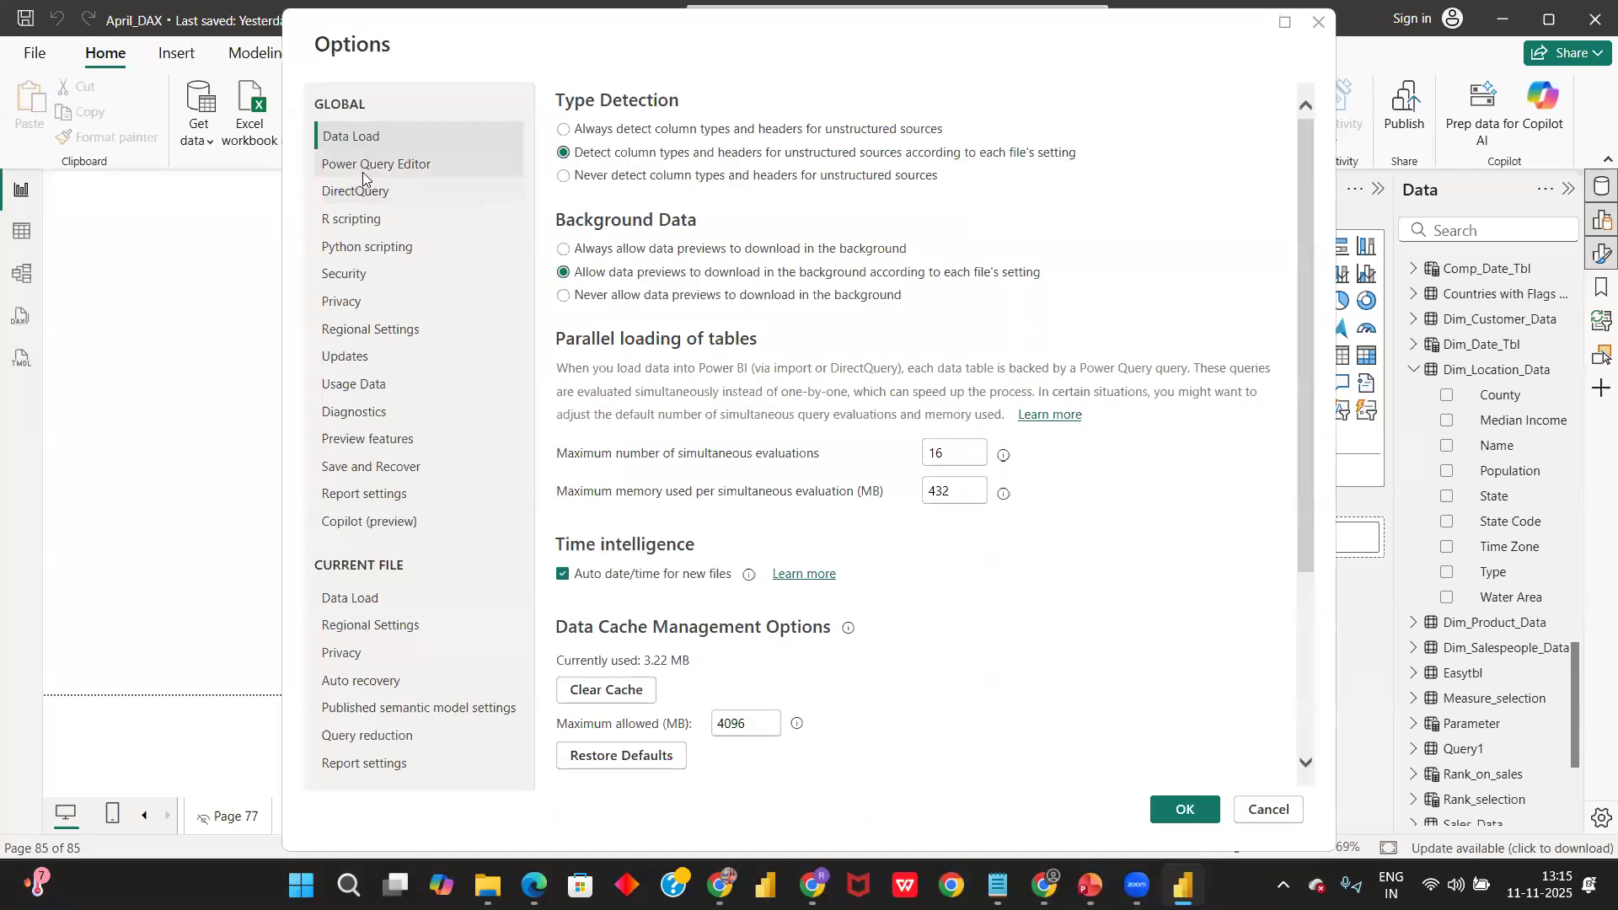
pyautogui.click(365, 250)
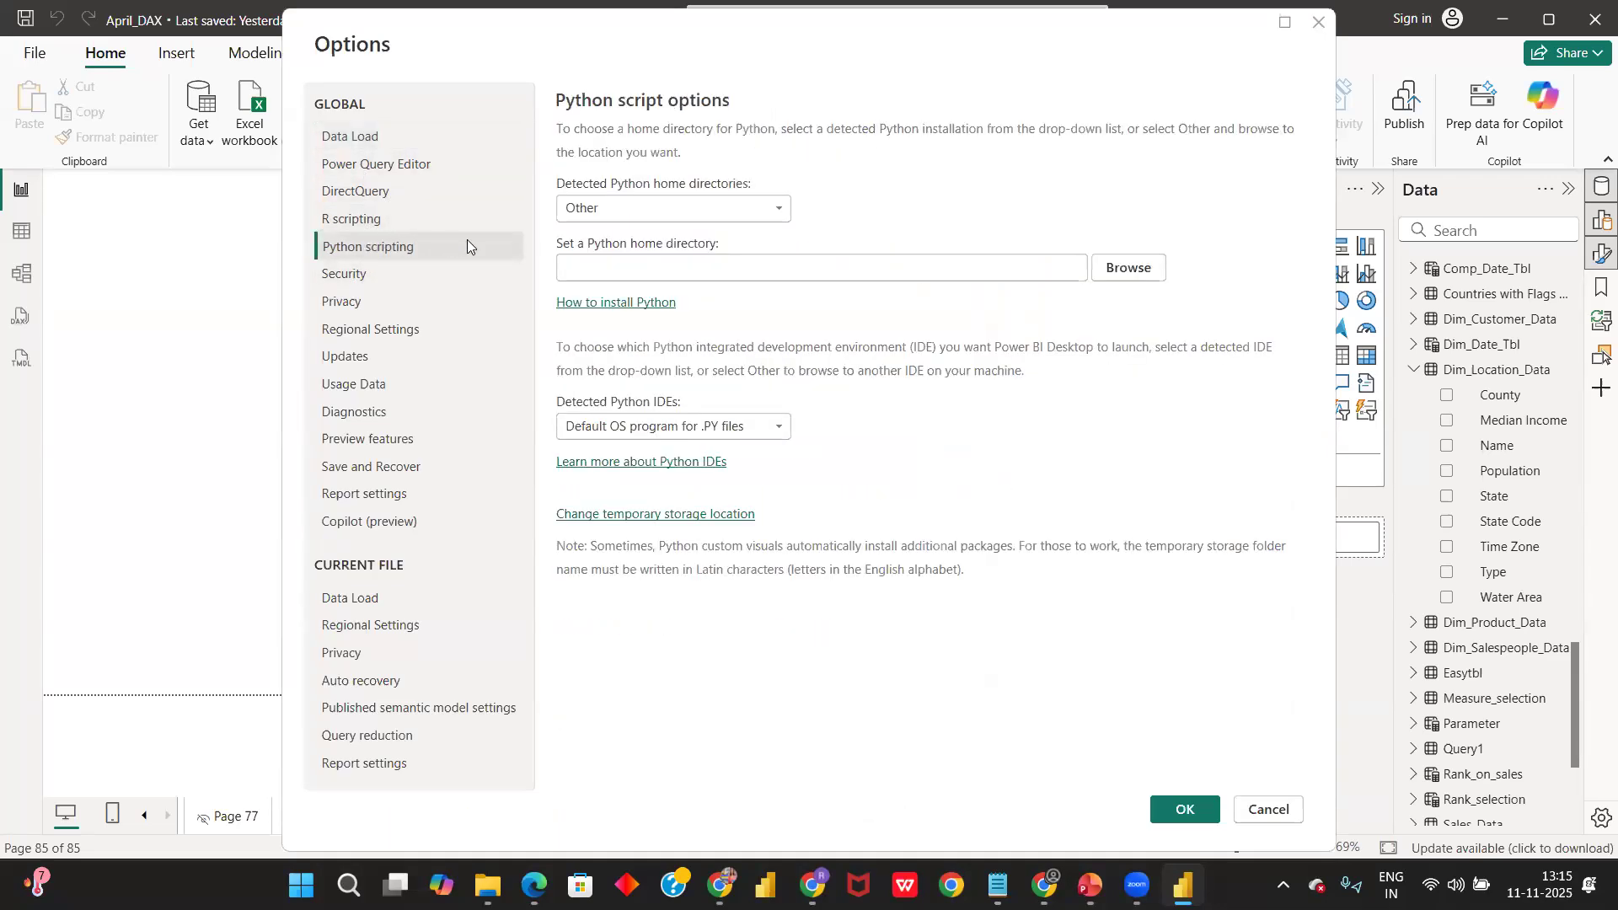
# - Open the How to install Python help article and examine its prerequisites and sample pandas script
pyautogui.click(633, 305)
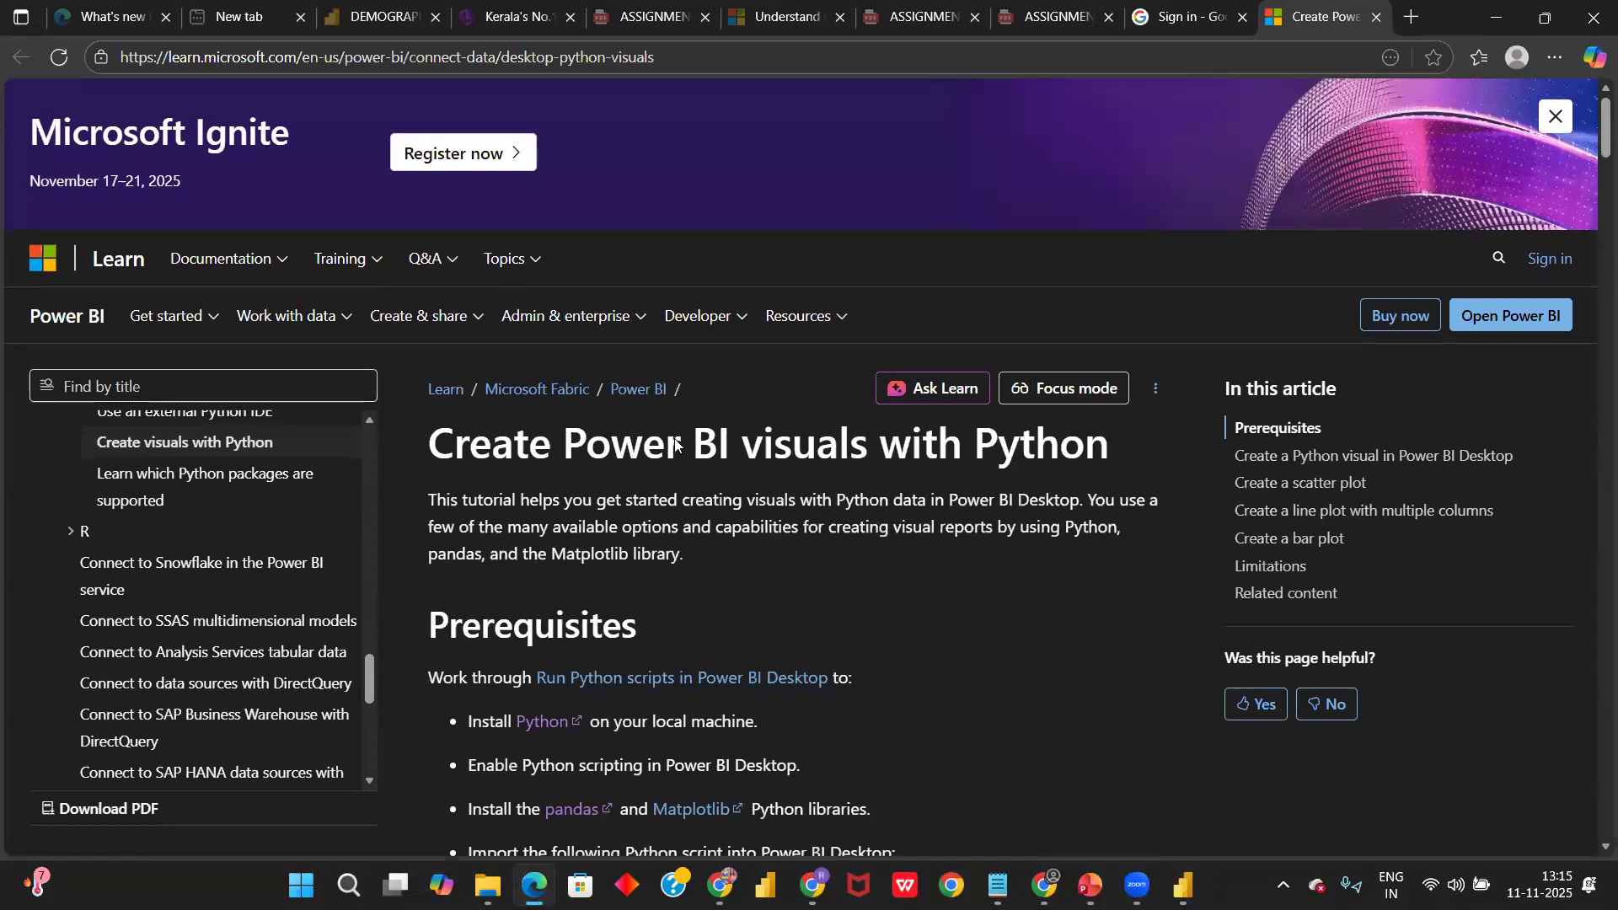
pyautogui.scroll(-5, 674, 438)
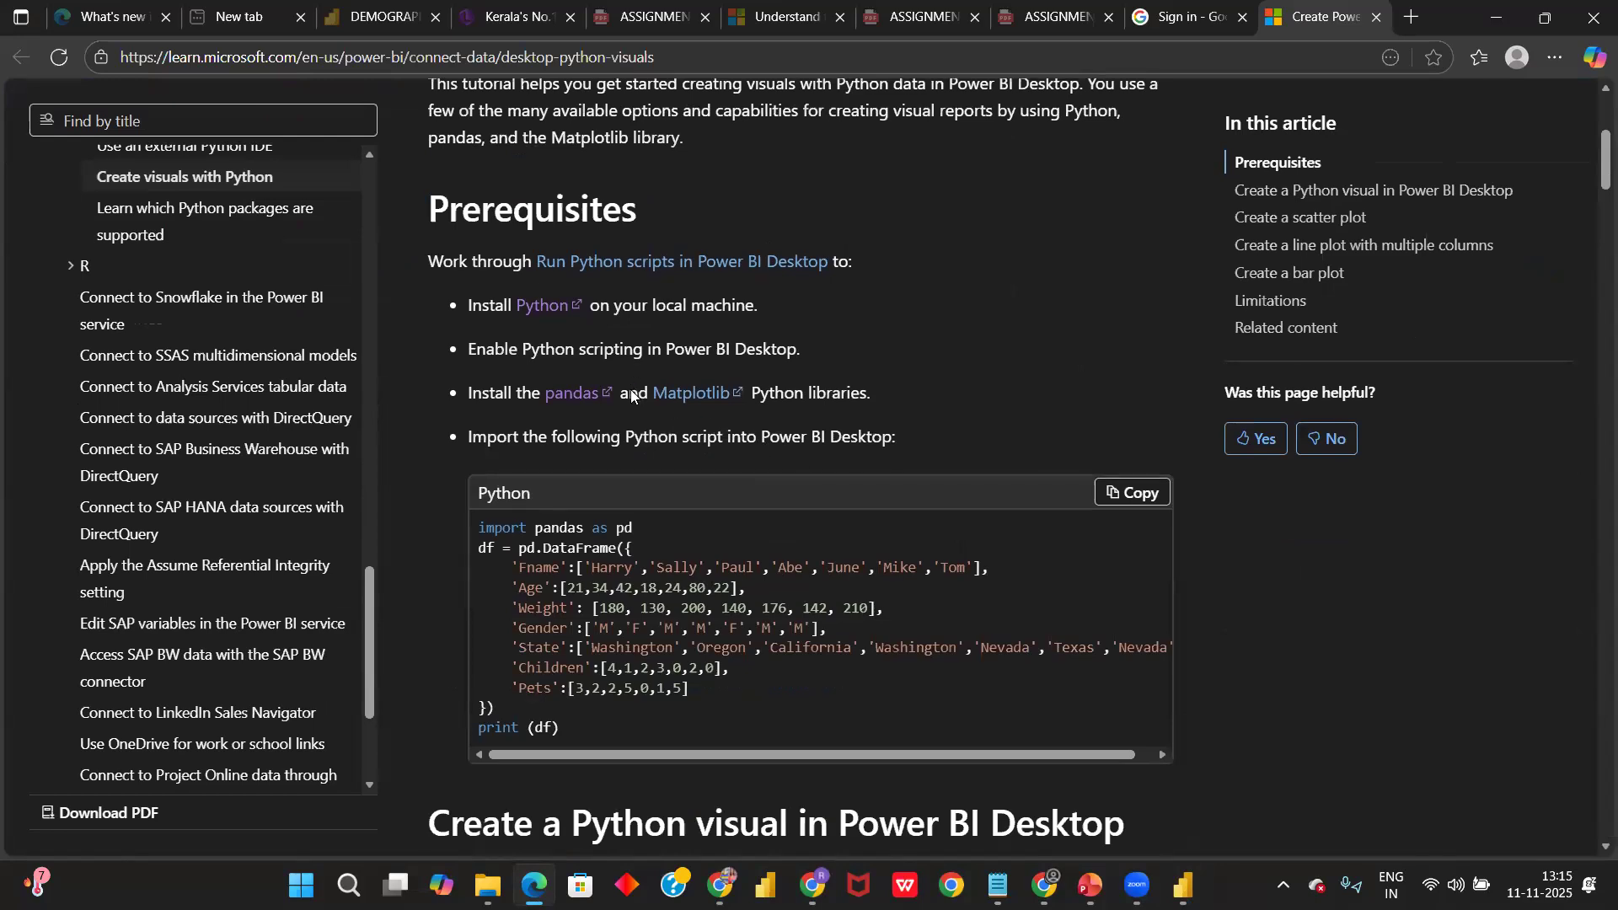
pyautogui.scroll(1, 590, 383)
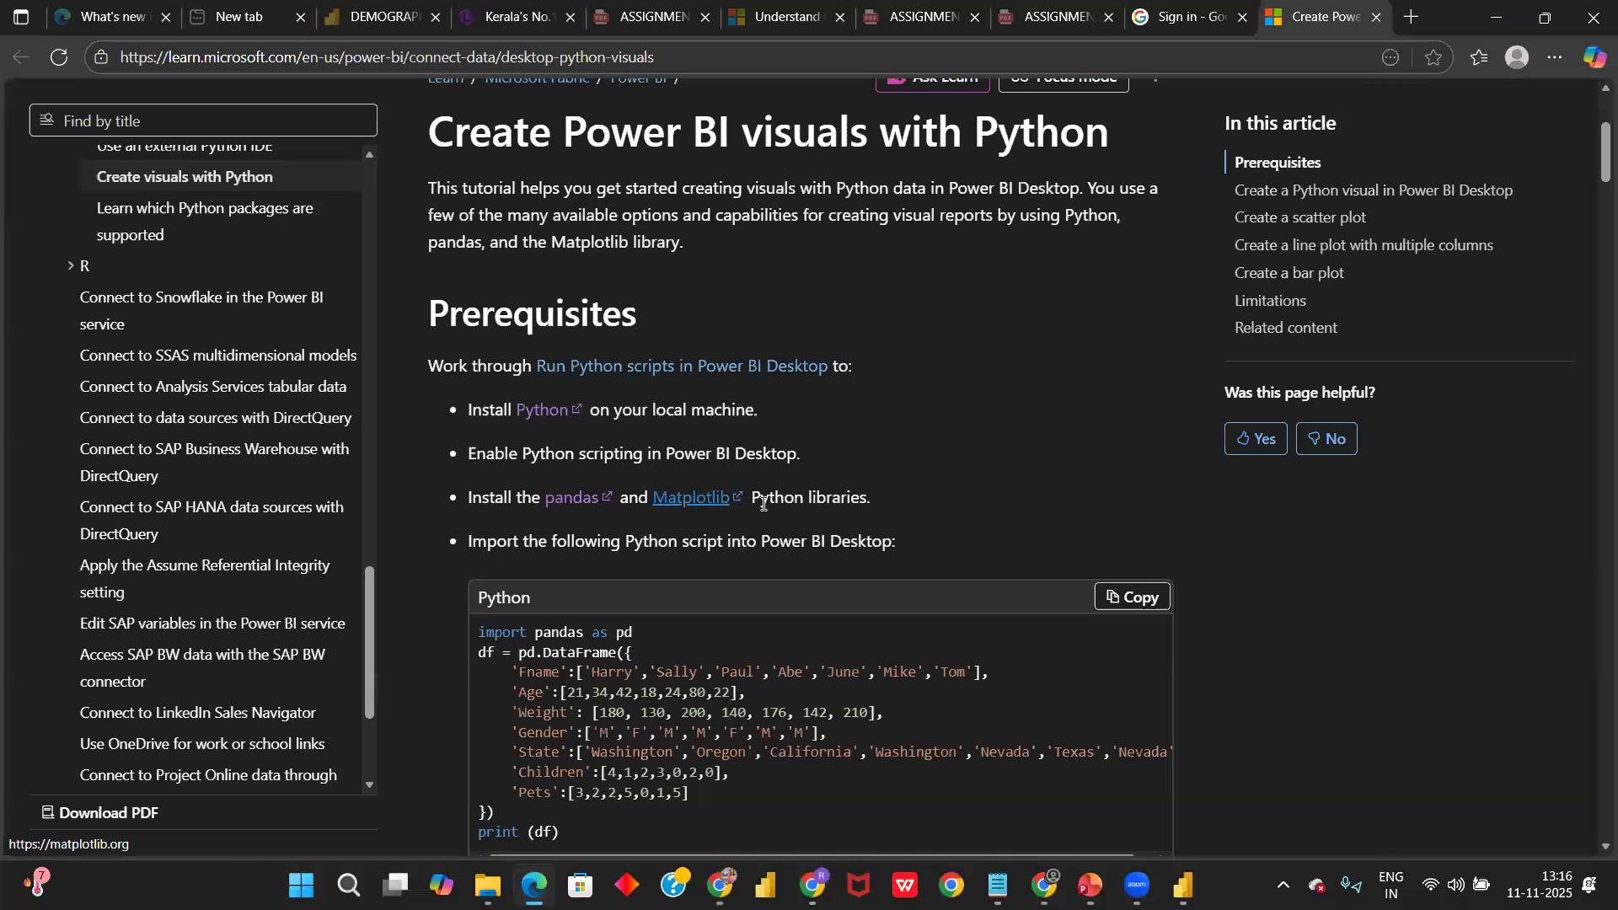
pyautogui.scroll(-1, 562, 544)
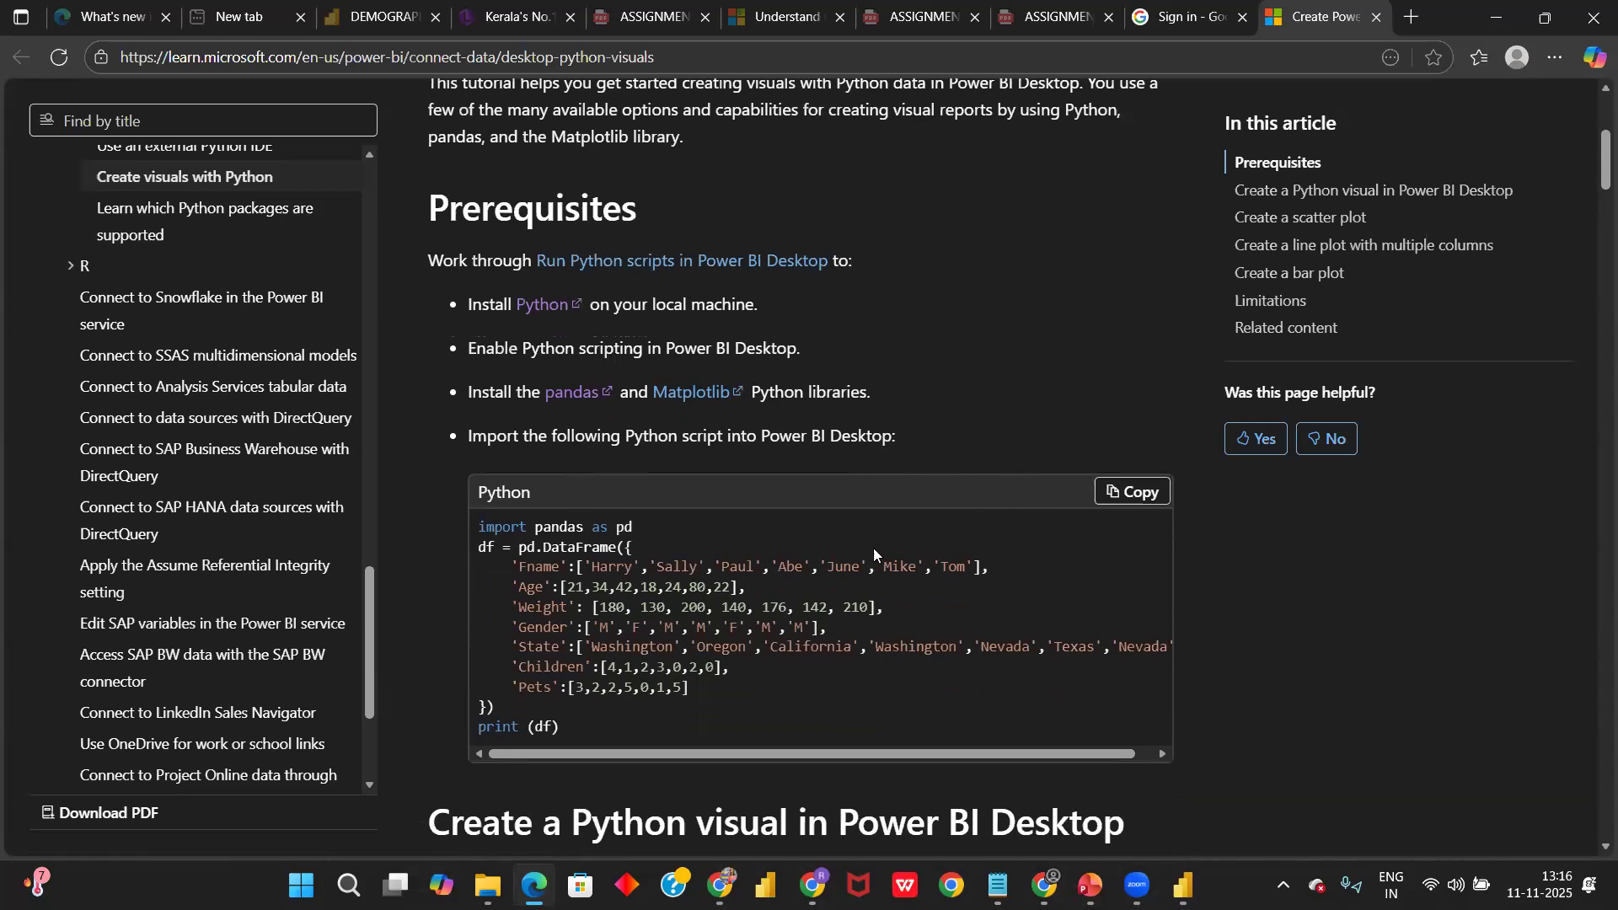
pyautogui.scroll(-1, 850, 556)
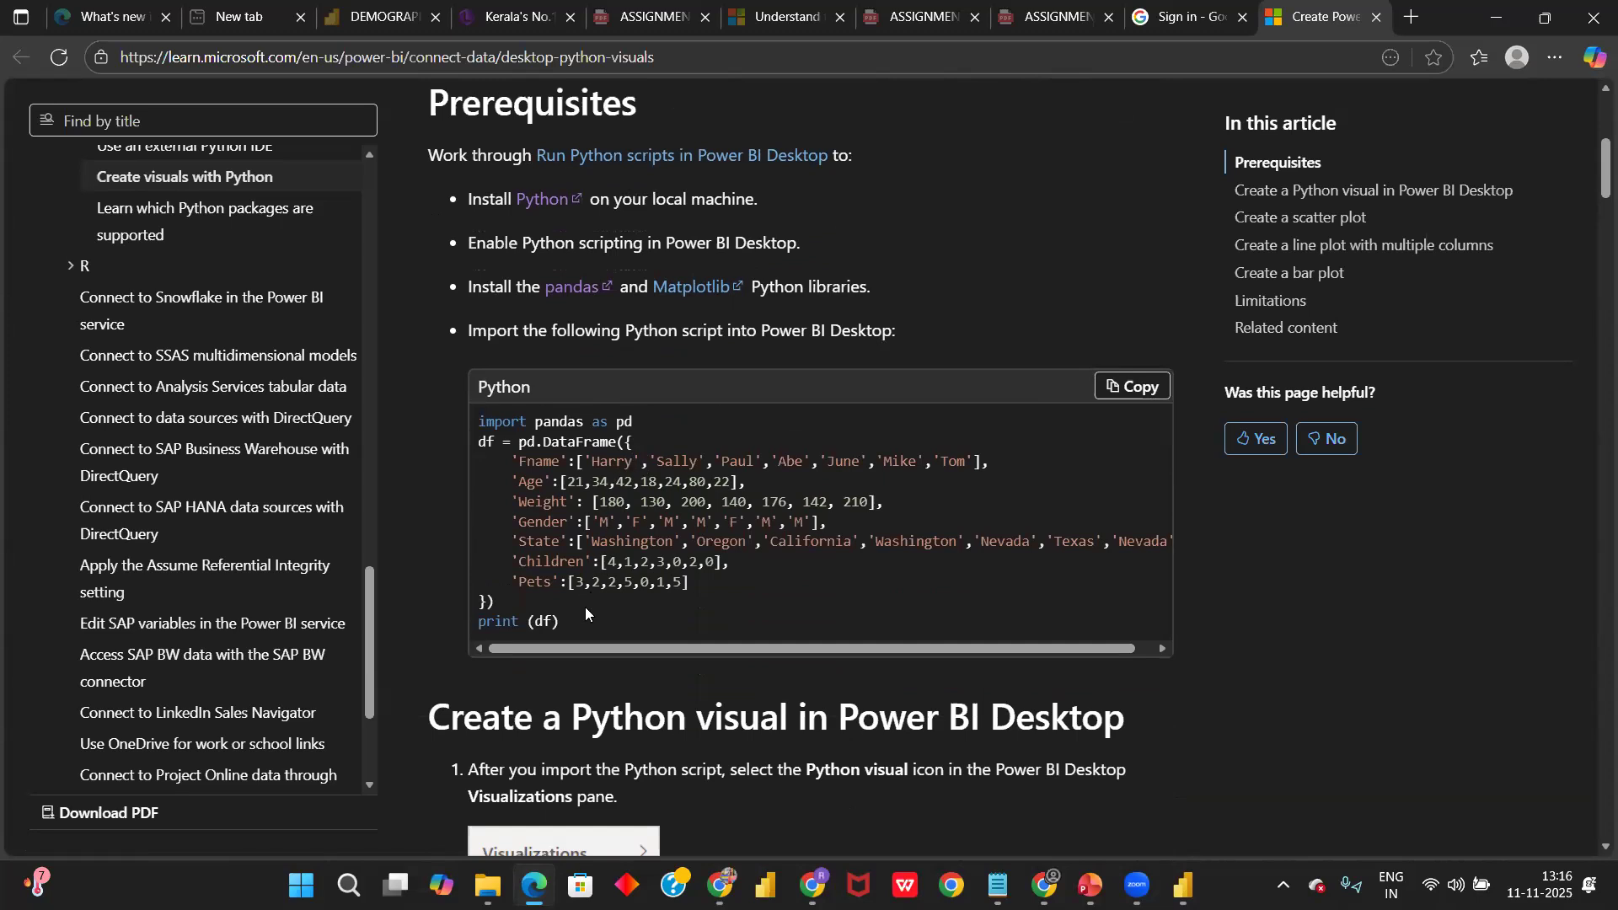
pyautogui.moveTo(563, 622); pyautogui.dragTo(465, 422)
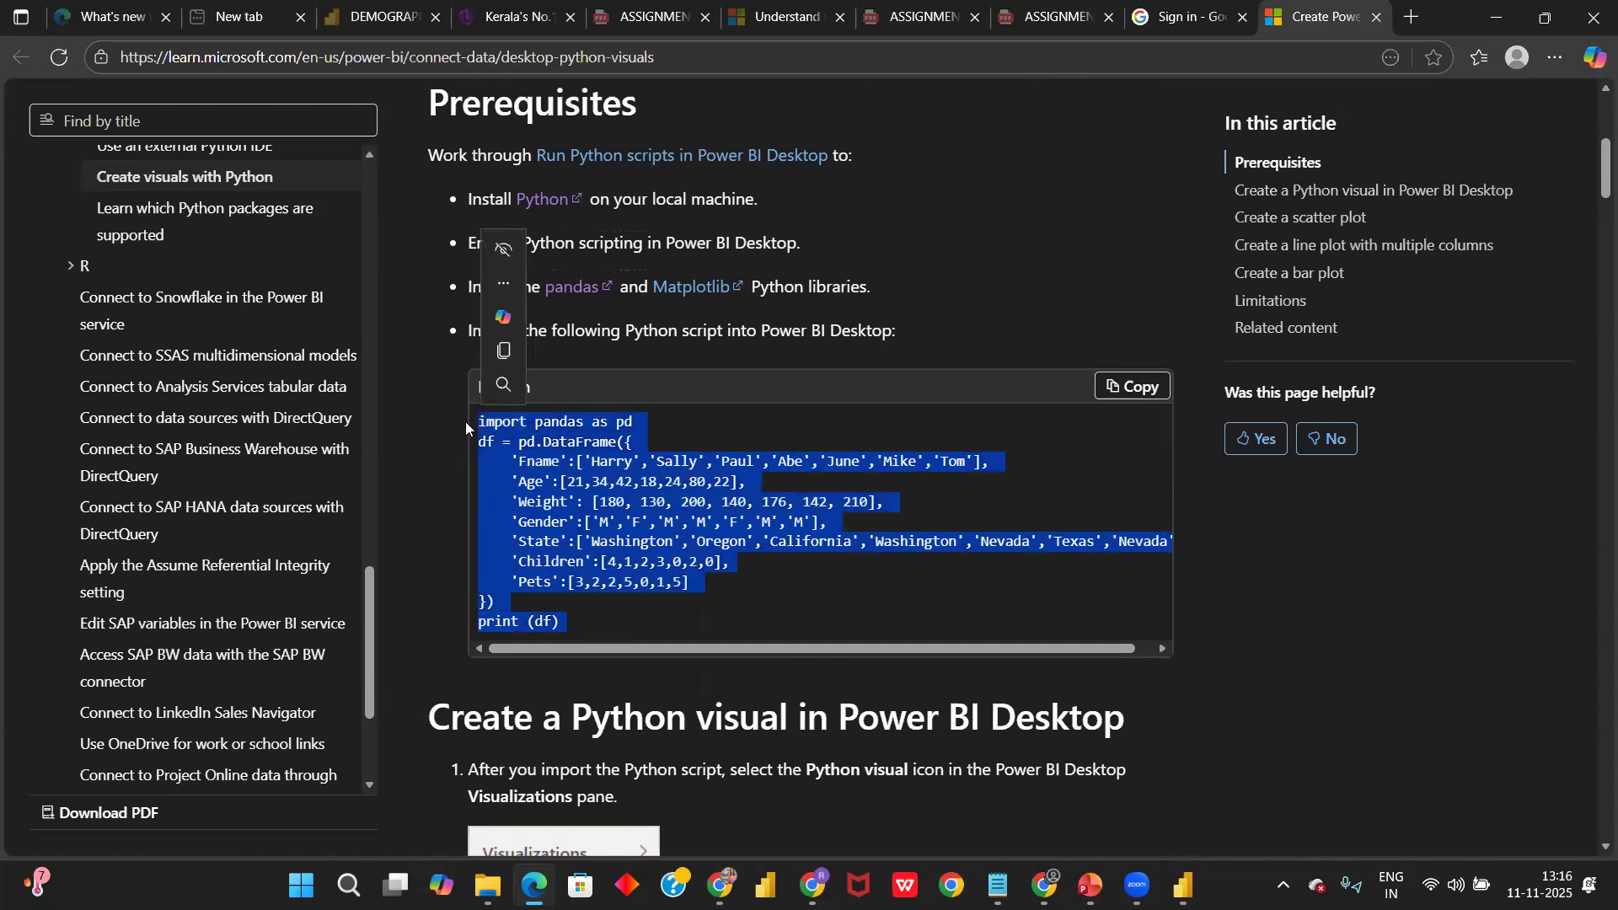
pyautogui.click(623, 384)
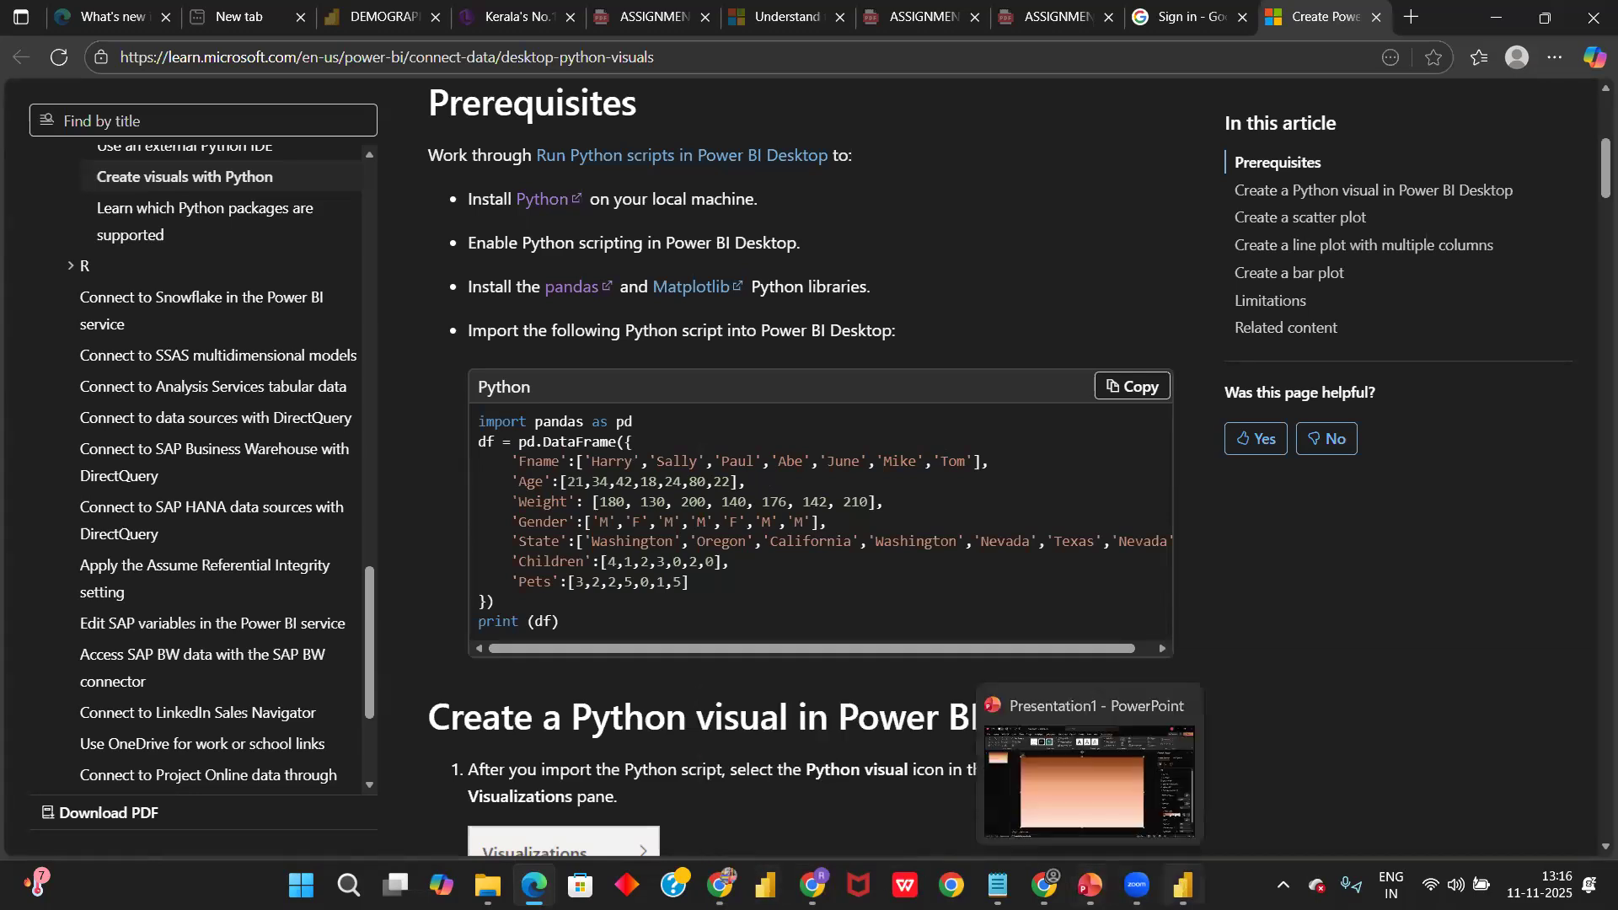
# - Return to Power BI Desktop, close the options without changes, and start a new Python script data connection
pyautogui.click(1197, 763)
pyautogui.click(1252, 808)
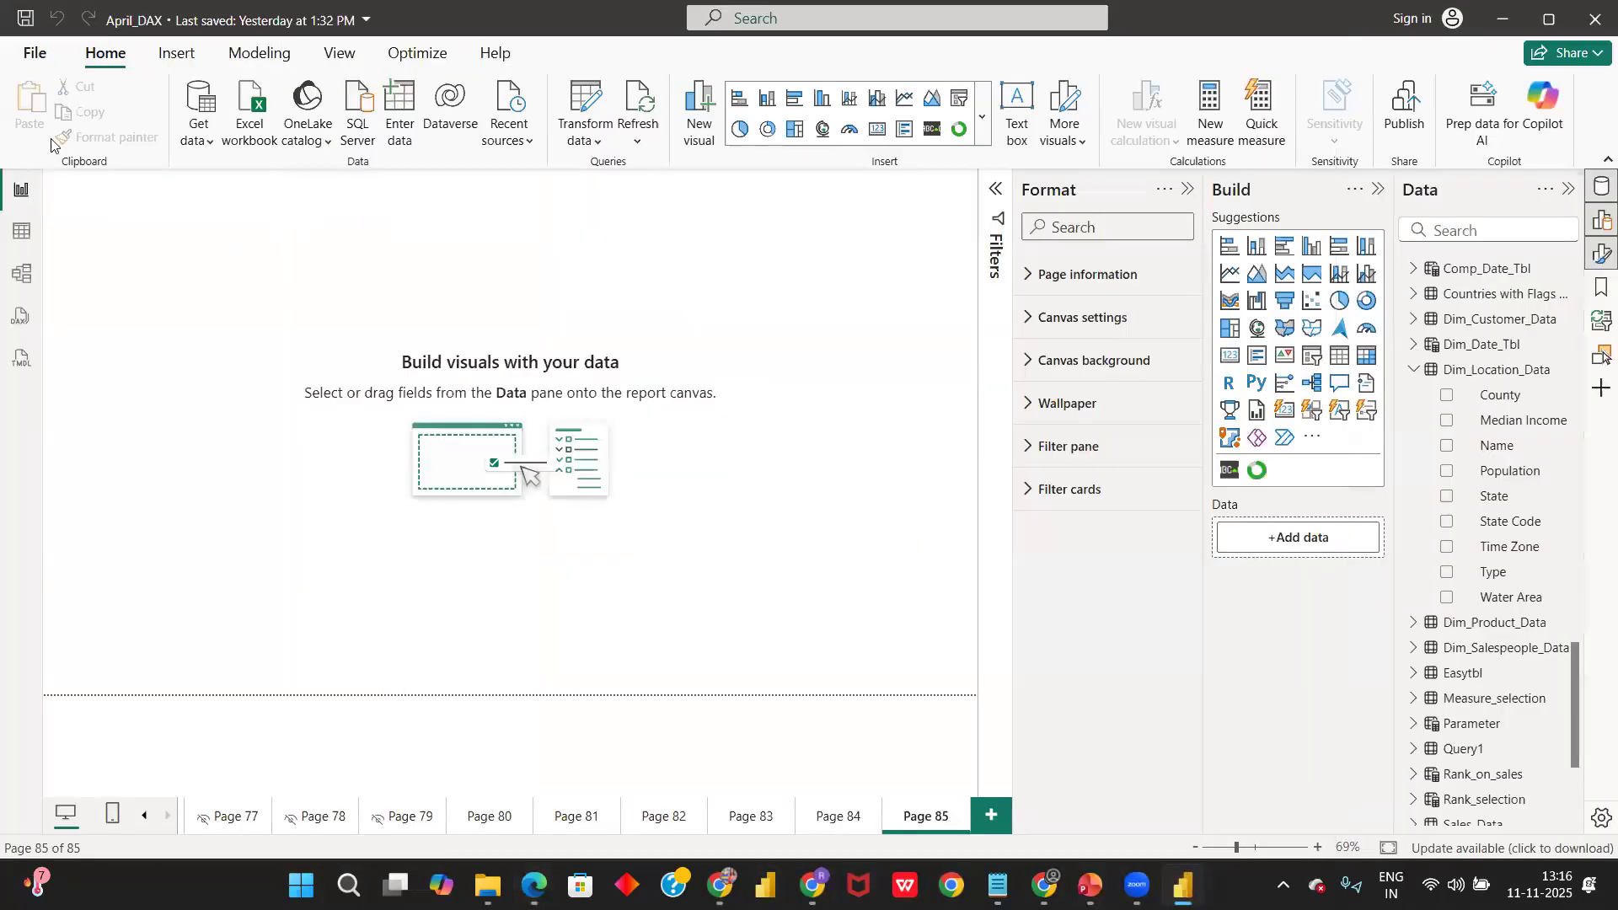
pyautogui.click(188, 114)
pyautogui.write('pytho')
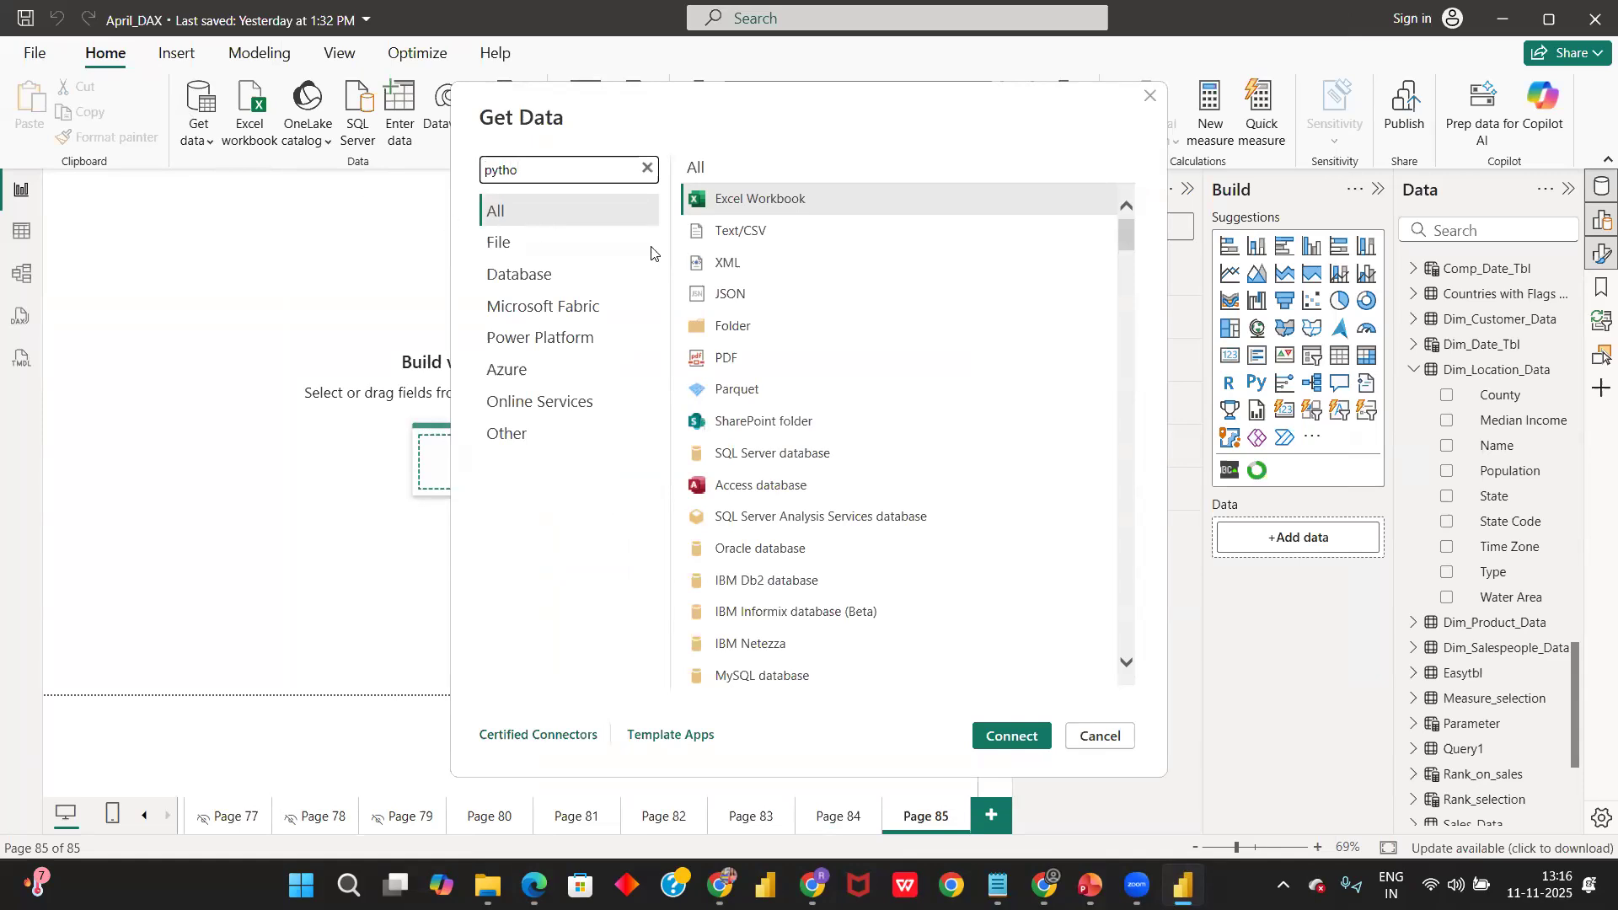
pyautogui.click(724, 205)
pyautogui.click(1022, 737)
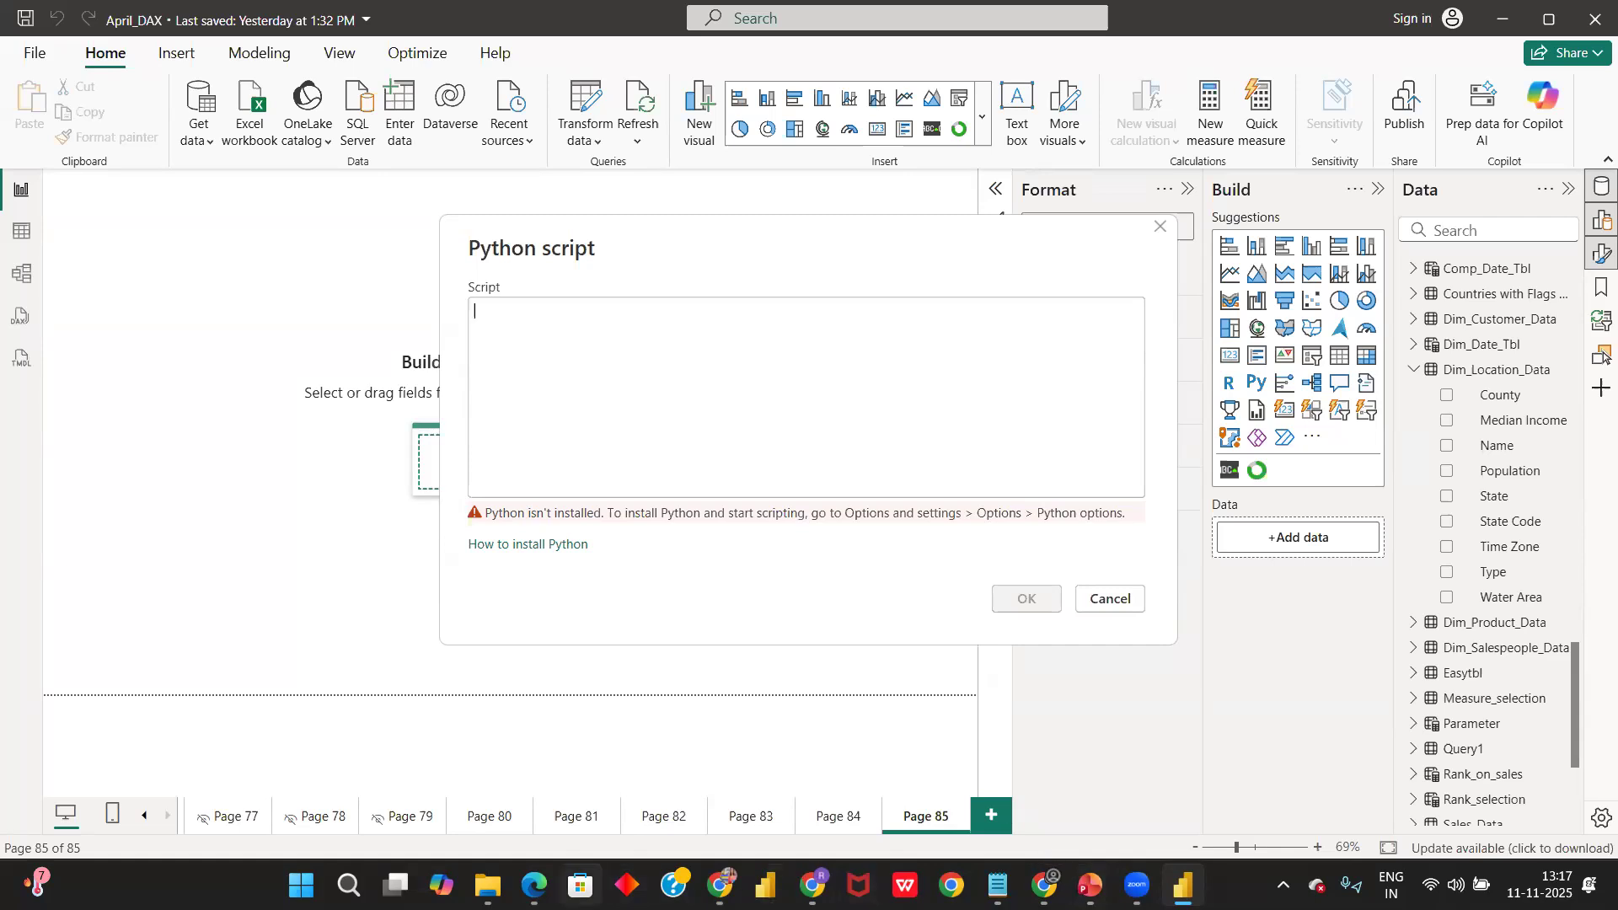
# - Switch to the Microsoft Learn article in Edge and examine its Python visual and scatter plot instructions
pyautogui.click(533, 885)
pyautogui.scroll(-2, 598, 541)
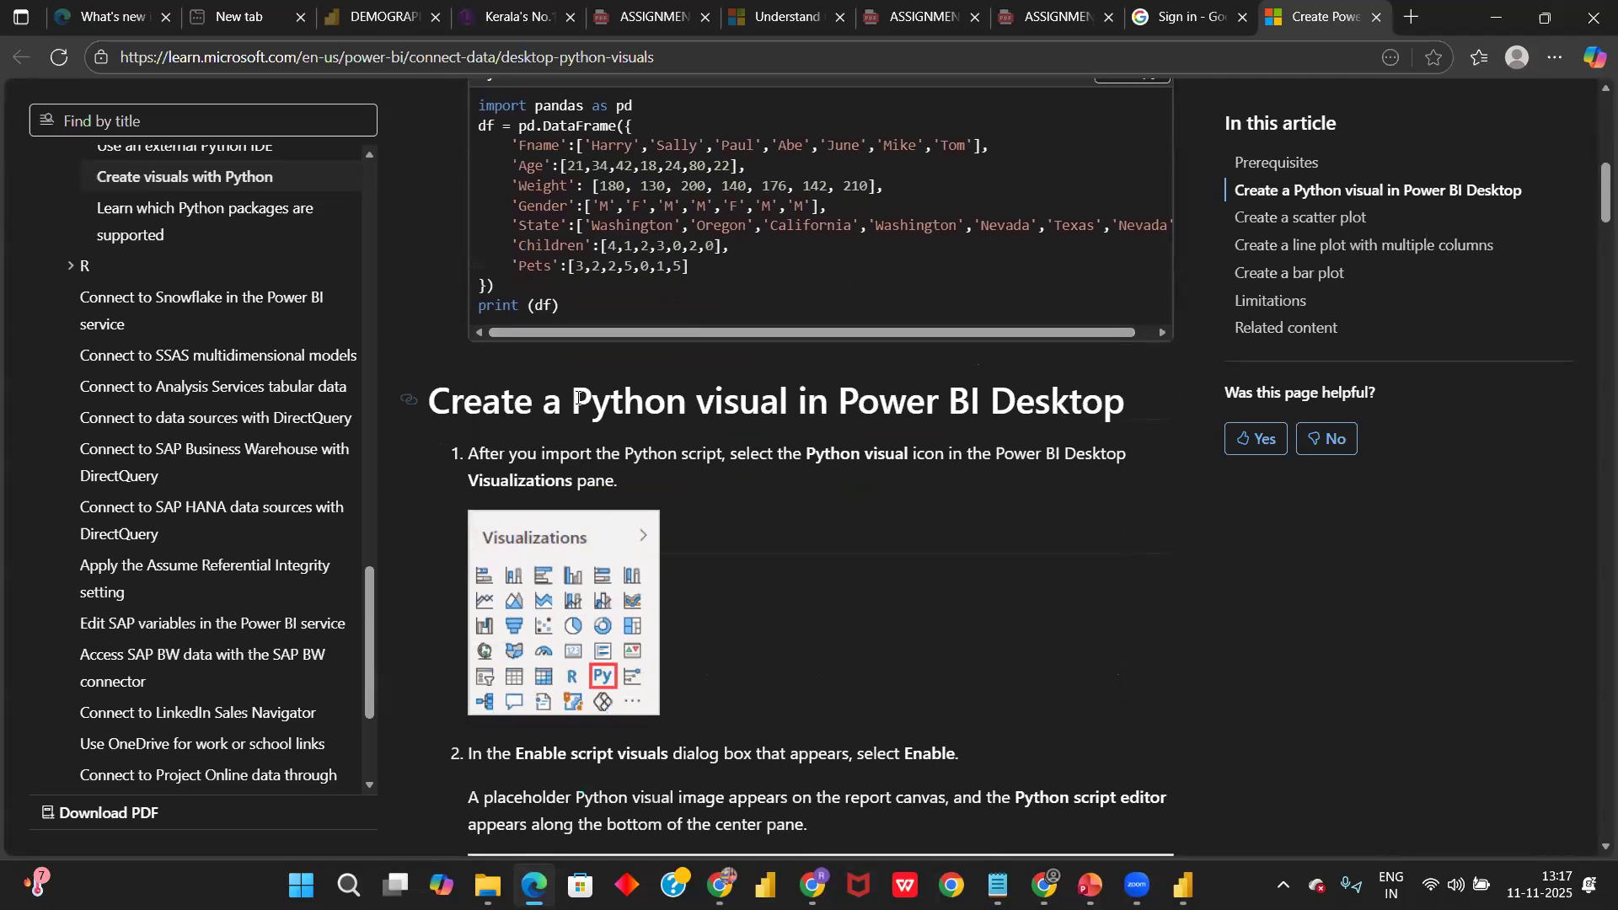
pyautogui.scroll(-7, 585, 362)
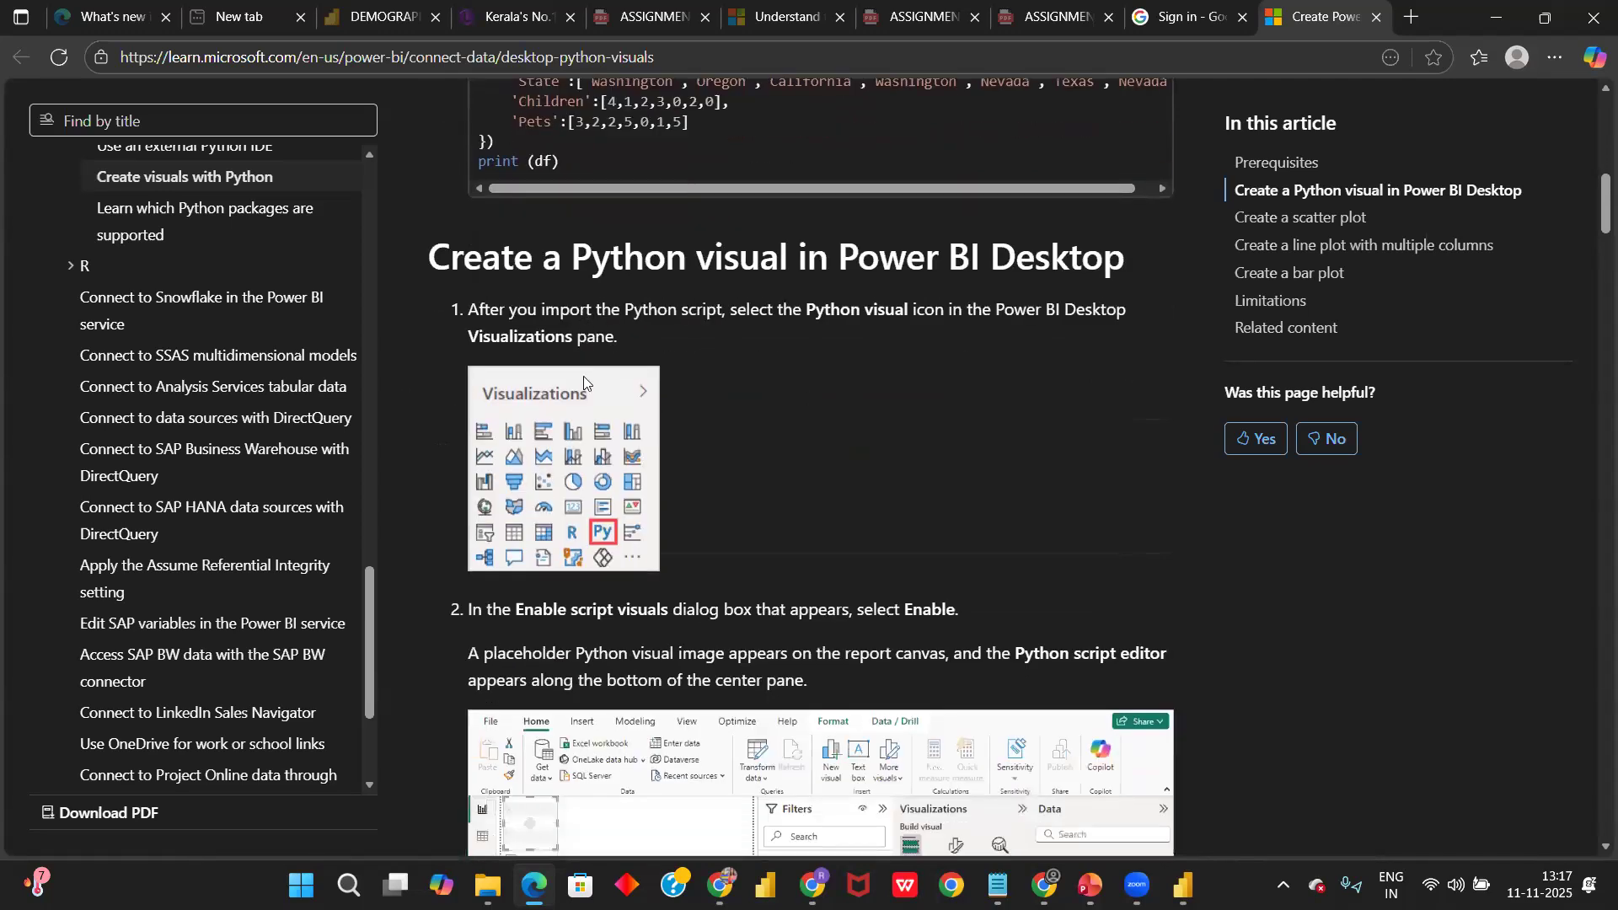
pyautogui.scroll(-14, 584, 385)
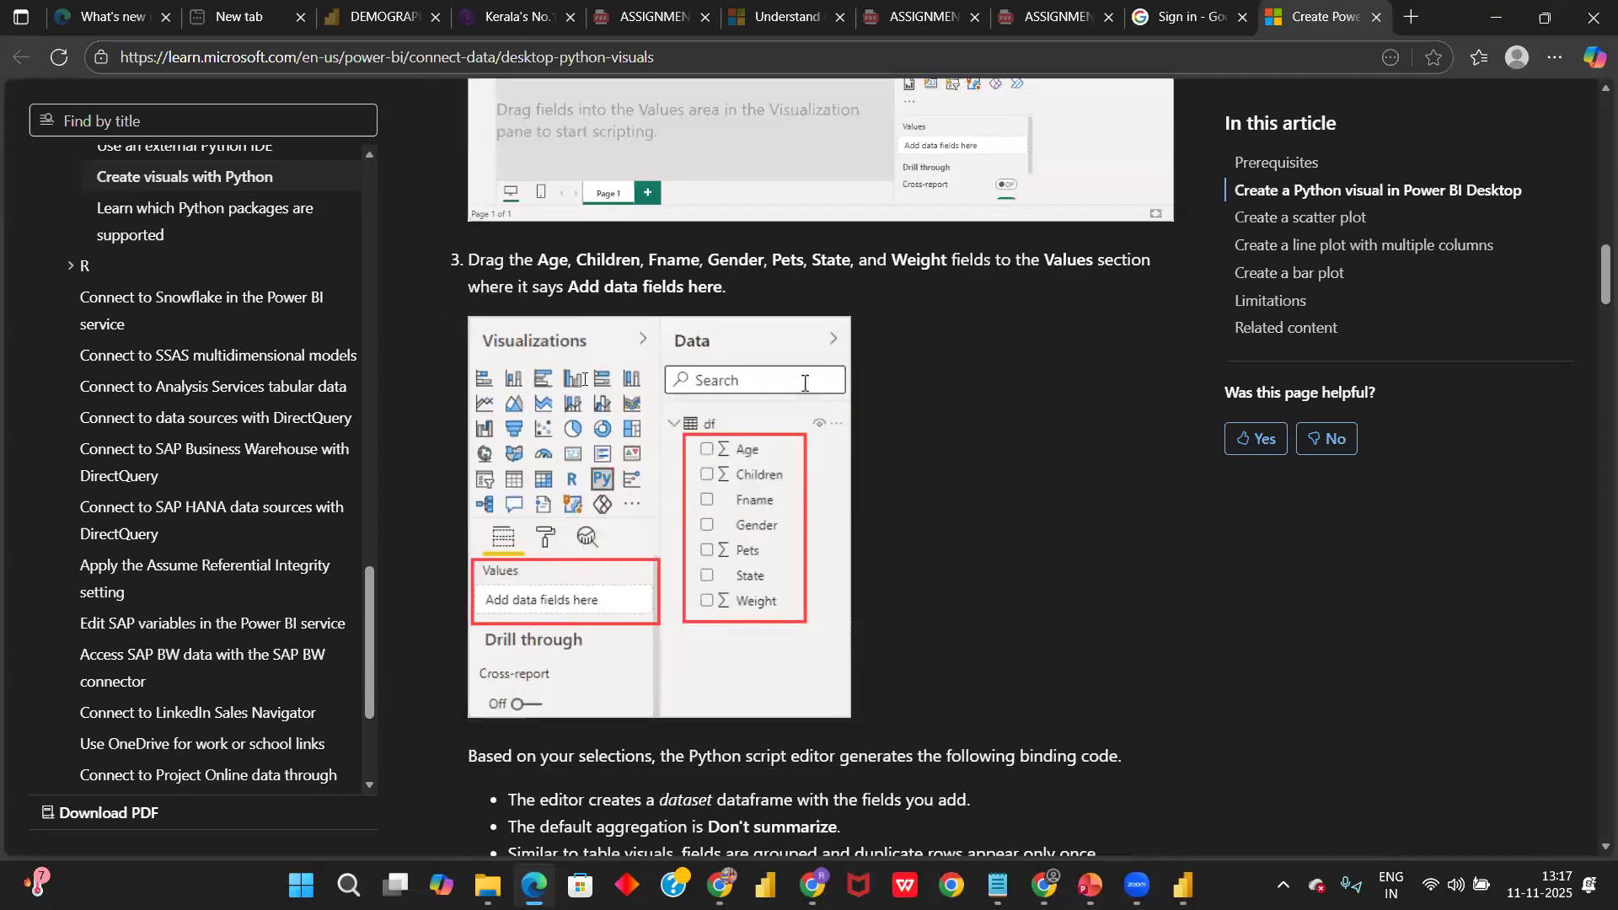
pyautogui.scroll(-12, 587, 389)
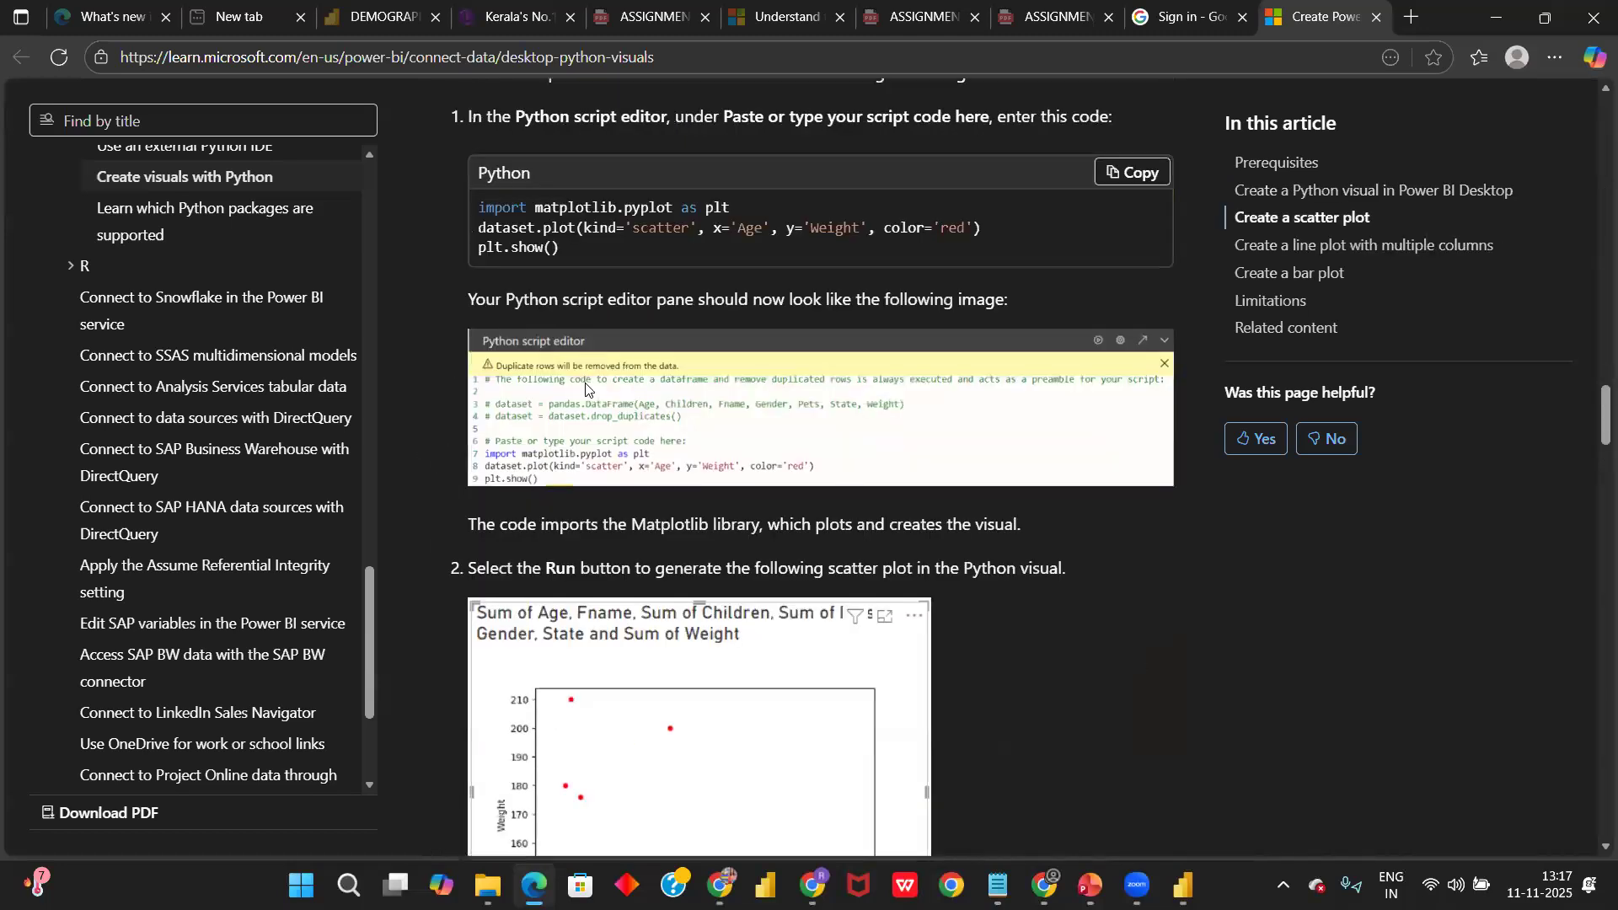
pyautogui.scroll(20, 599, 362)
pyautogui.scroll(4, 603, 341)
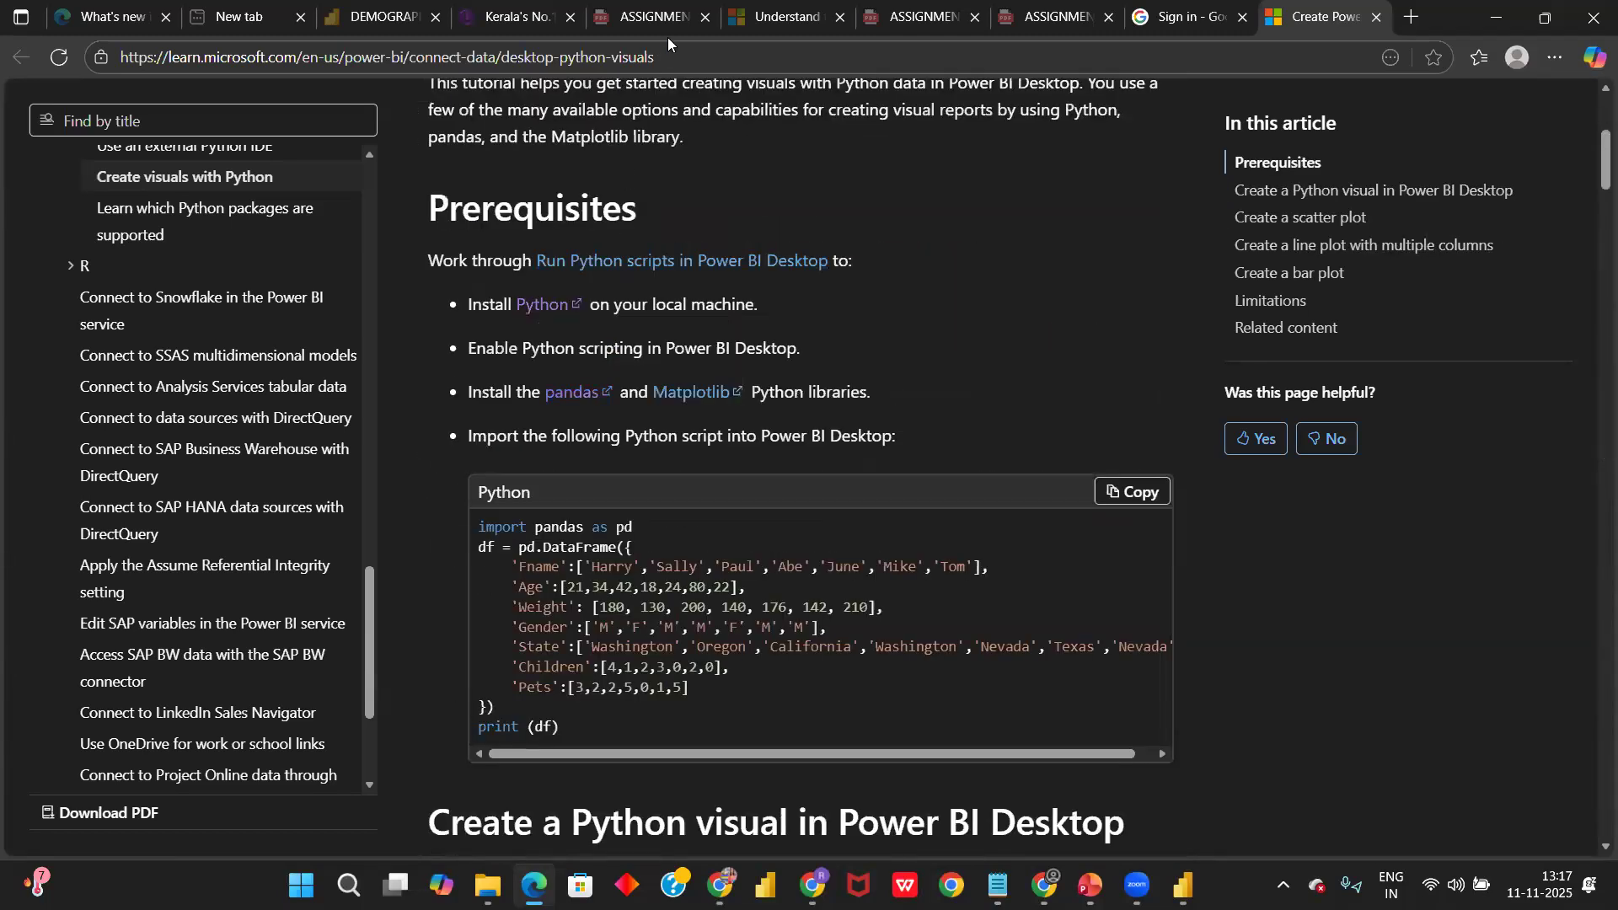
# - Copy the web address of the Python visuals article and minimize the Edge window
pyautogui.moveTo(654, 57); pyautogui.dragTo(508, 57)
pyautogui.moveTo(58, 80); pyautogui.dragTo(56, 80)
pyautogui.hotkey('ctrl', 'c')
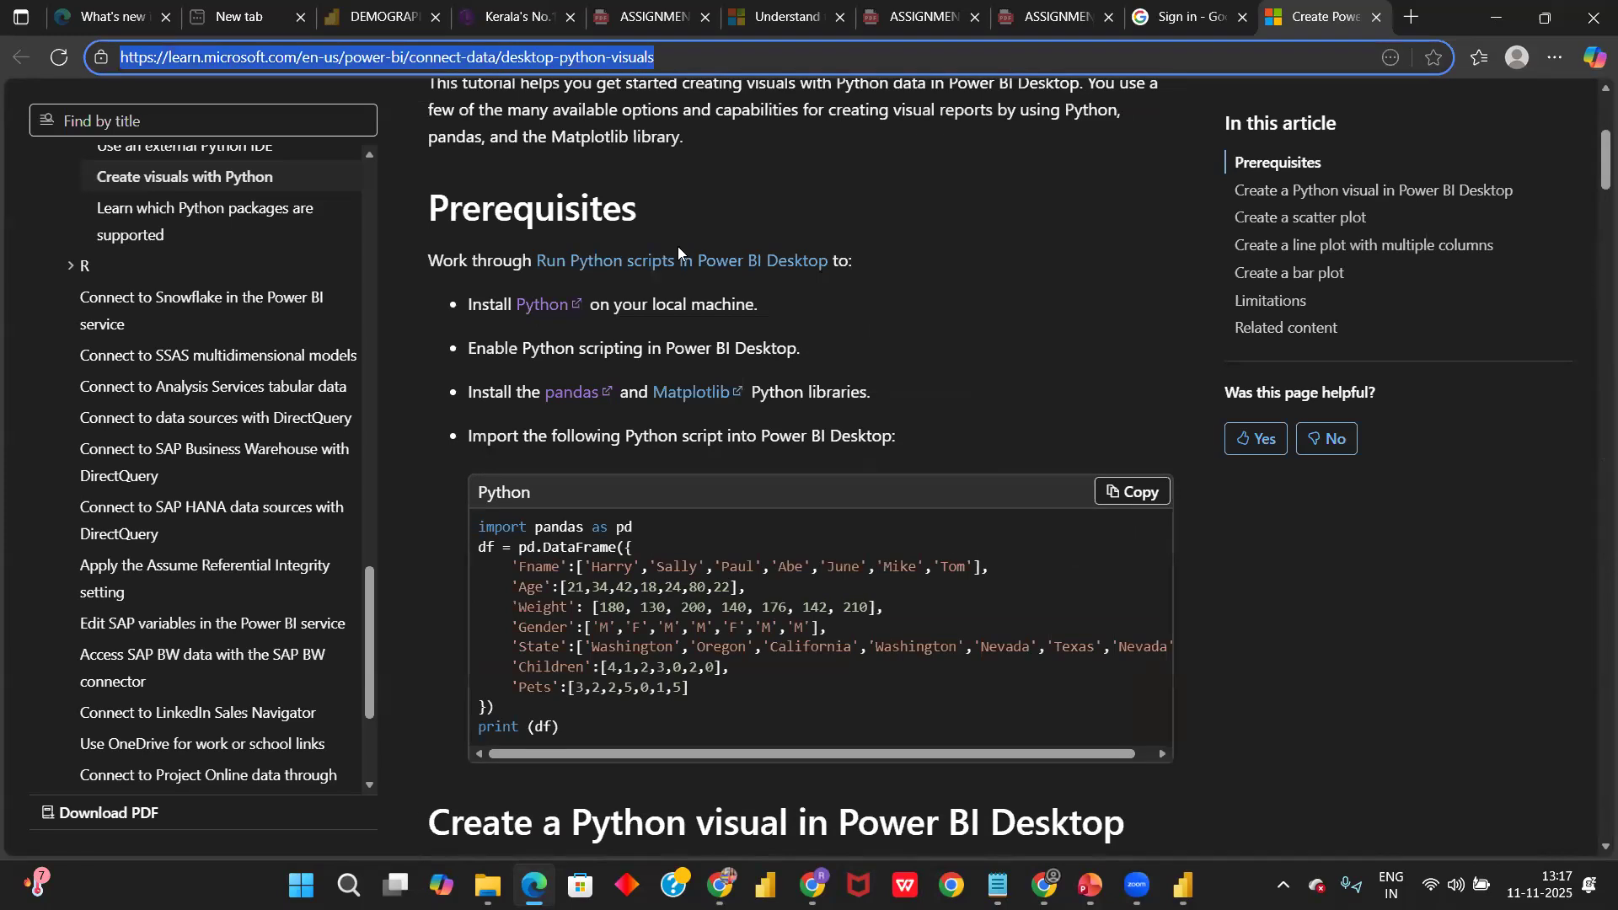
pyautogui.click(1496, 15)
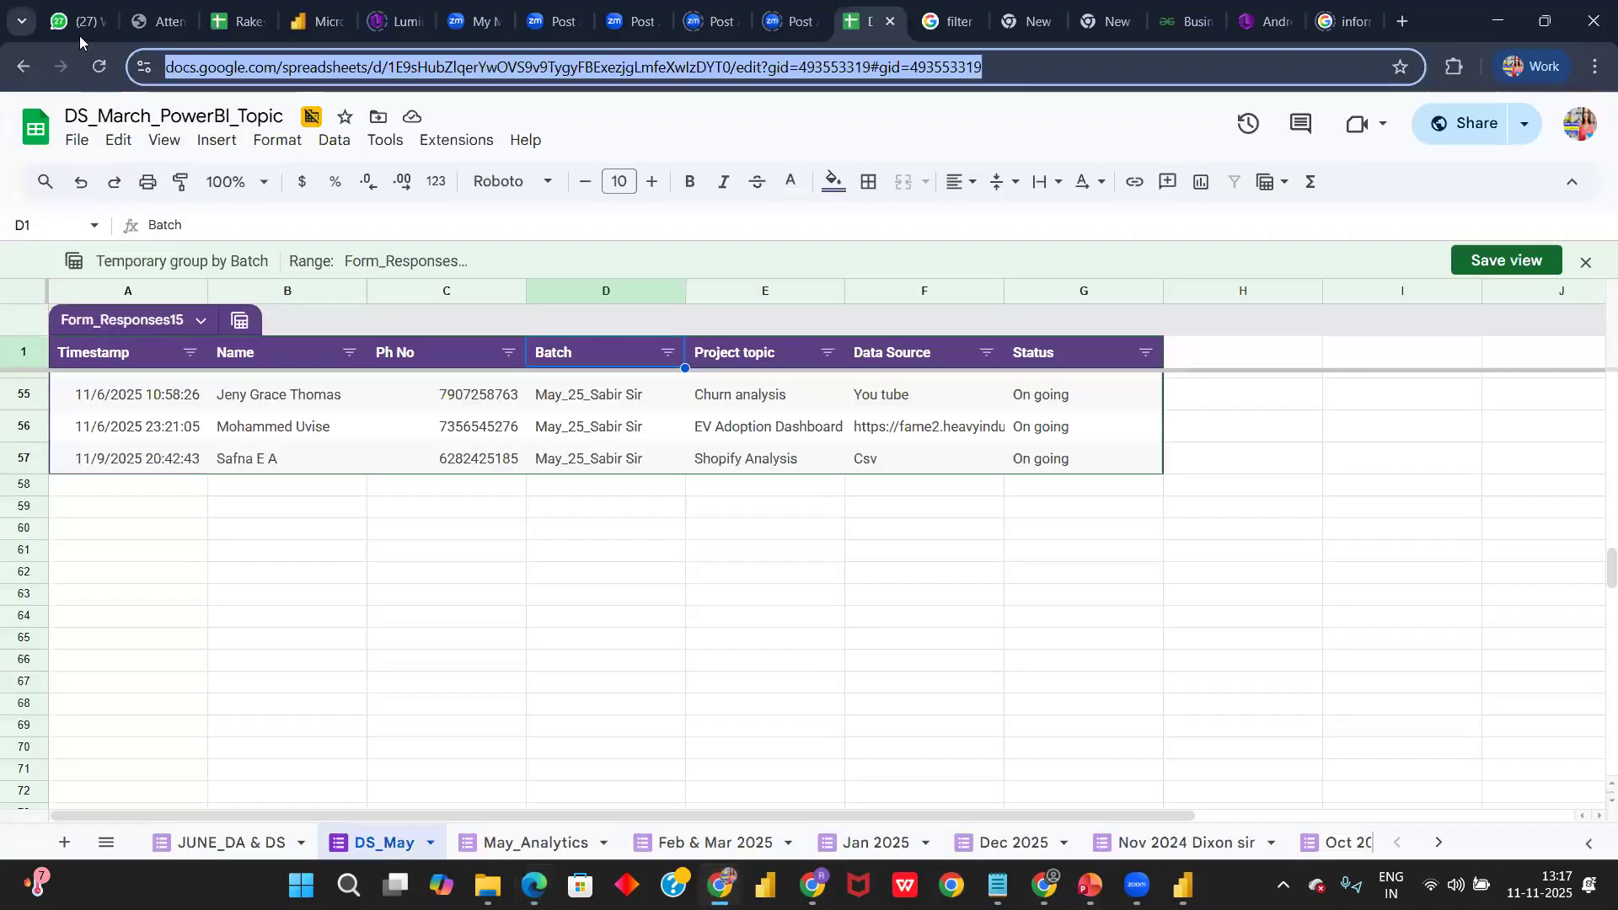
# - Search WhatsApp Web for "april" and send the copied article link to the April 2025 batch group
pyautogui.click(79, 25)
pyautogui.click(314, 175)
pyautogui.write('=april')
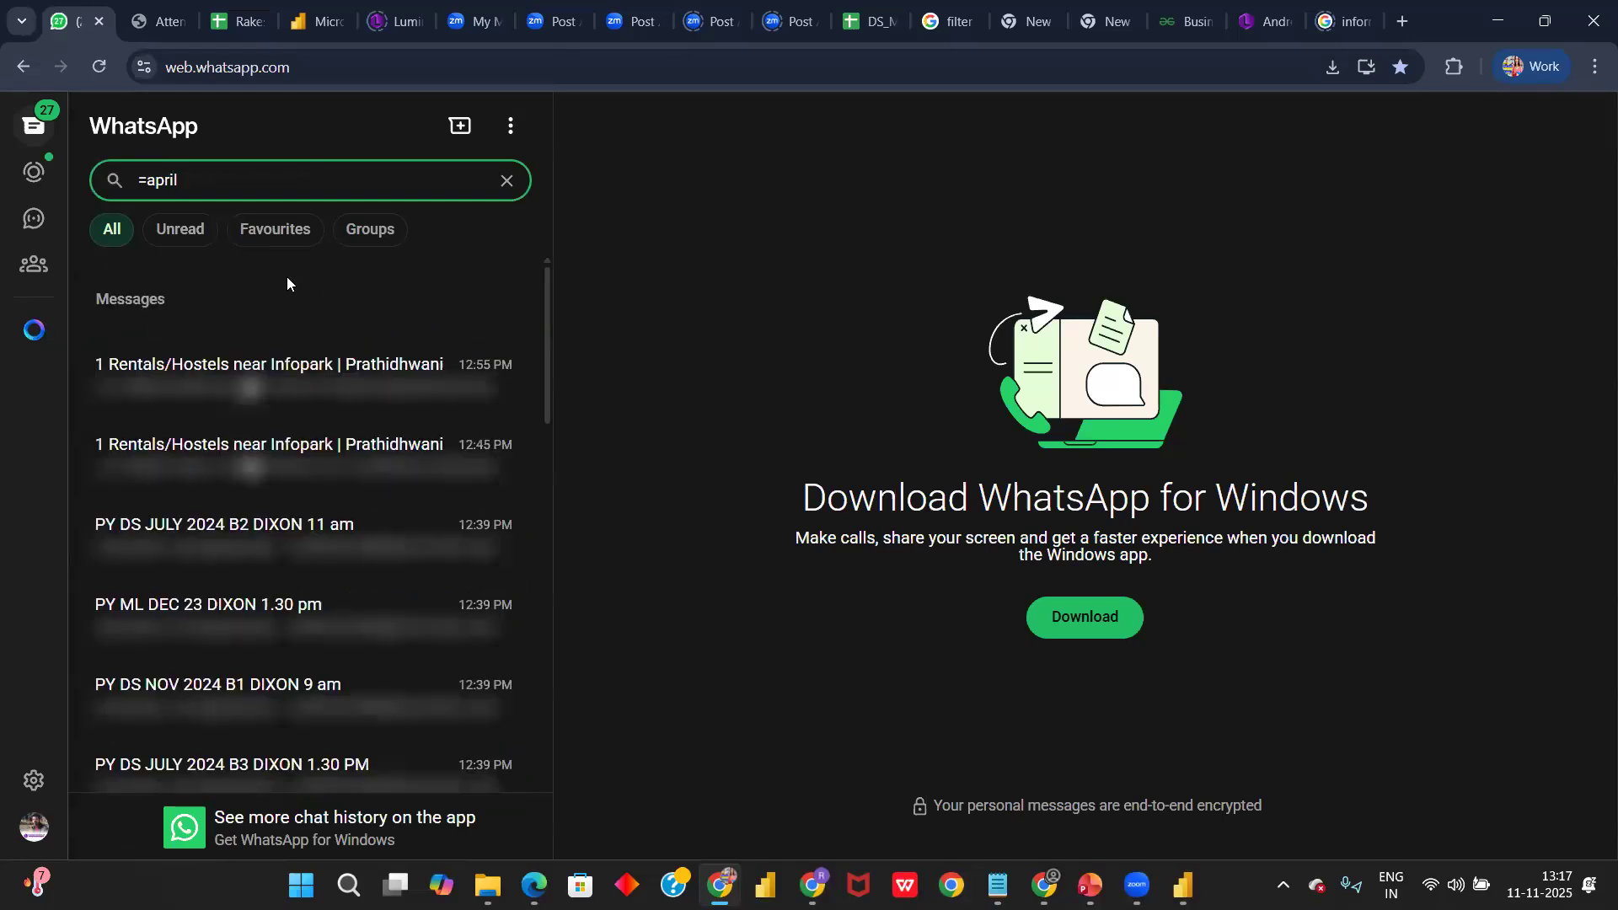
pyautogui.press('BackSpace')
pyautogui.click(281, 395)
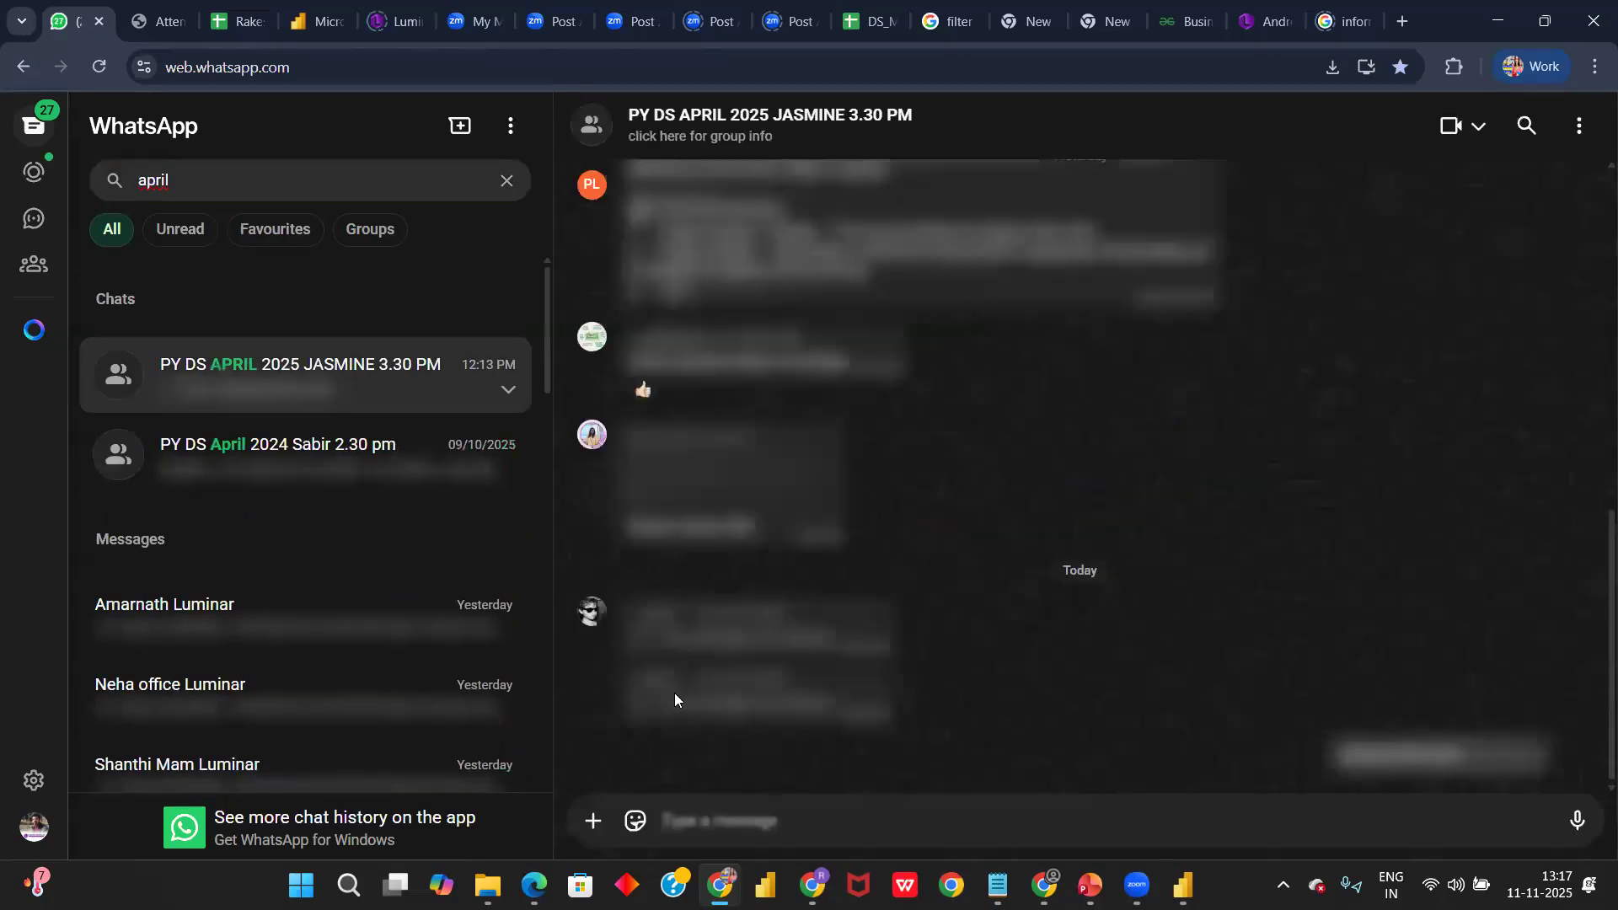
pyautogui.hotkey('ctrl', 'v')
pyautogui.press('Return')
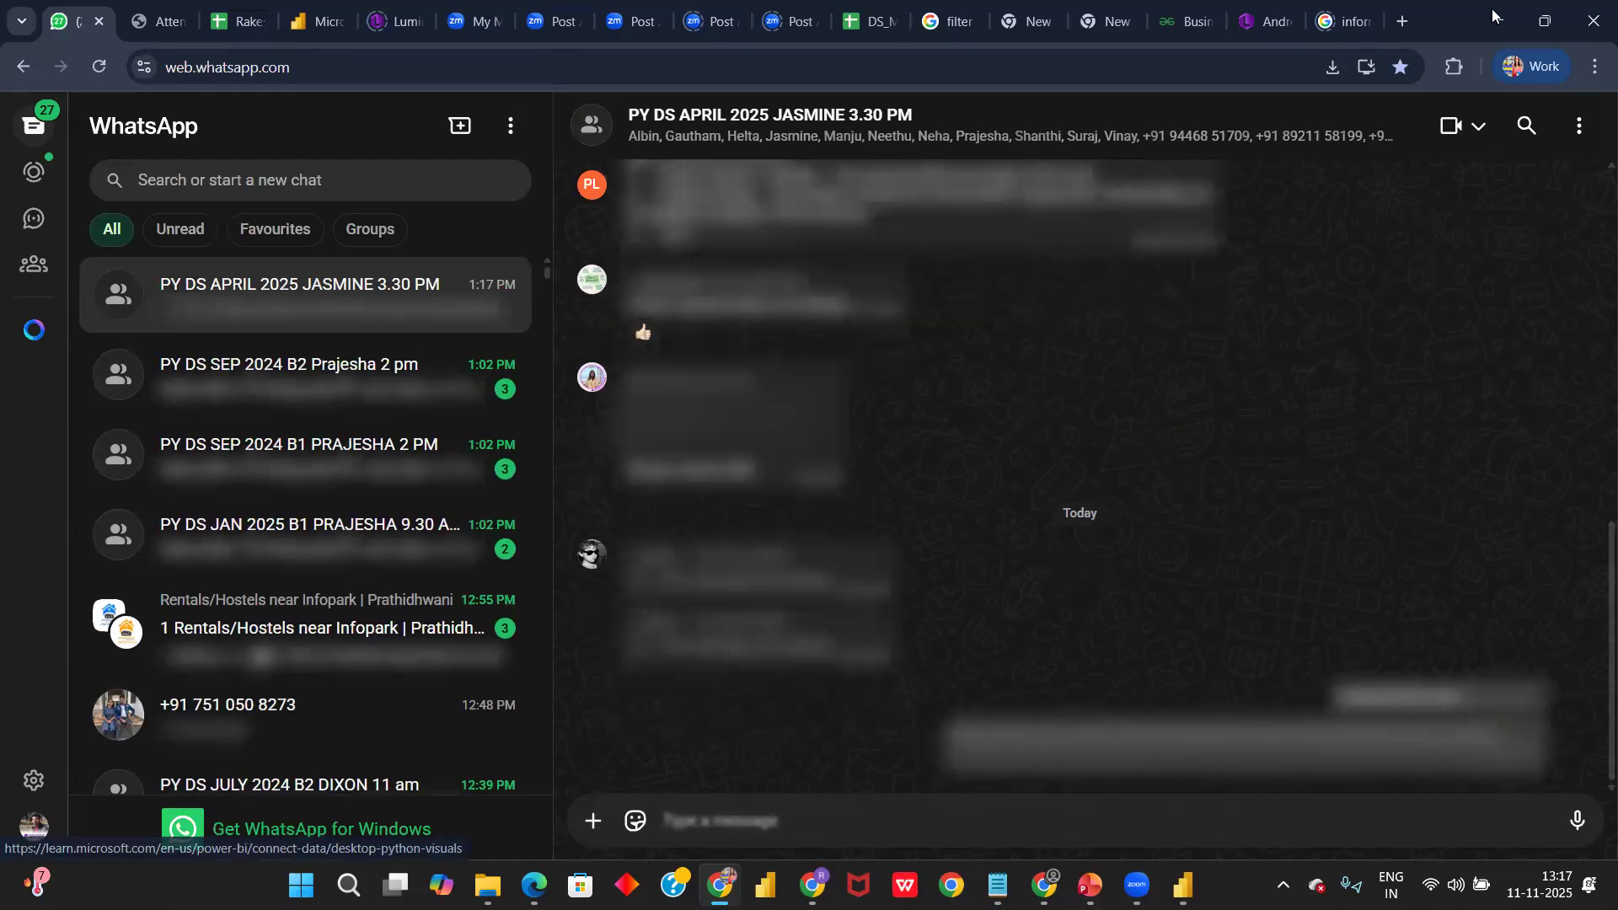
# - Return to Power BI Desktop and close the Python script connection dialog without entering a script
pyautogui.hotkey('alt', 'Tab')
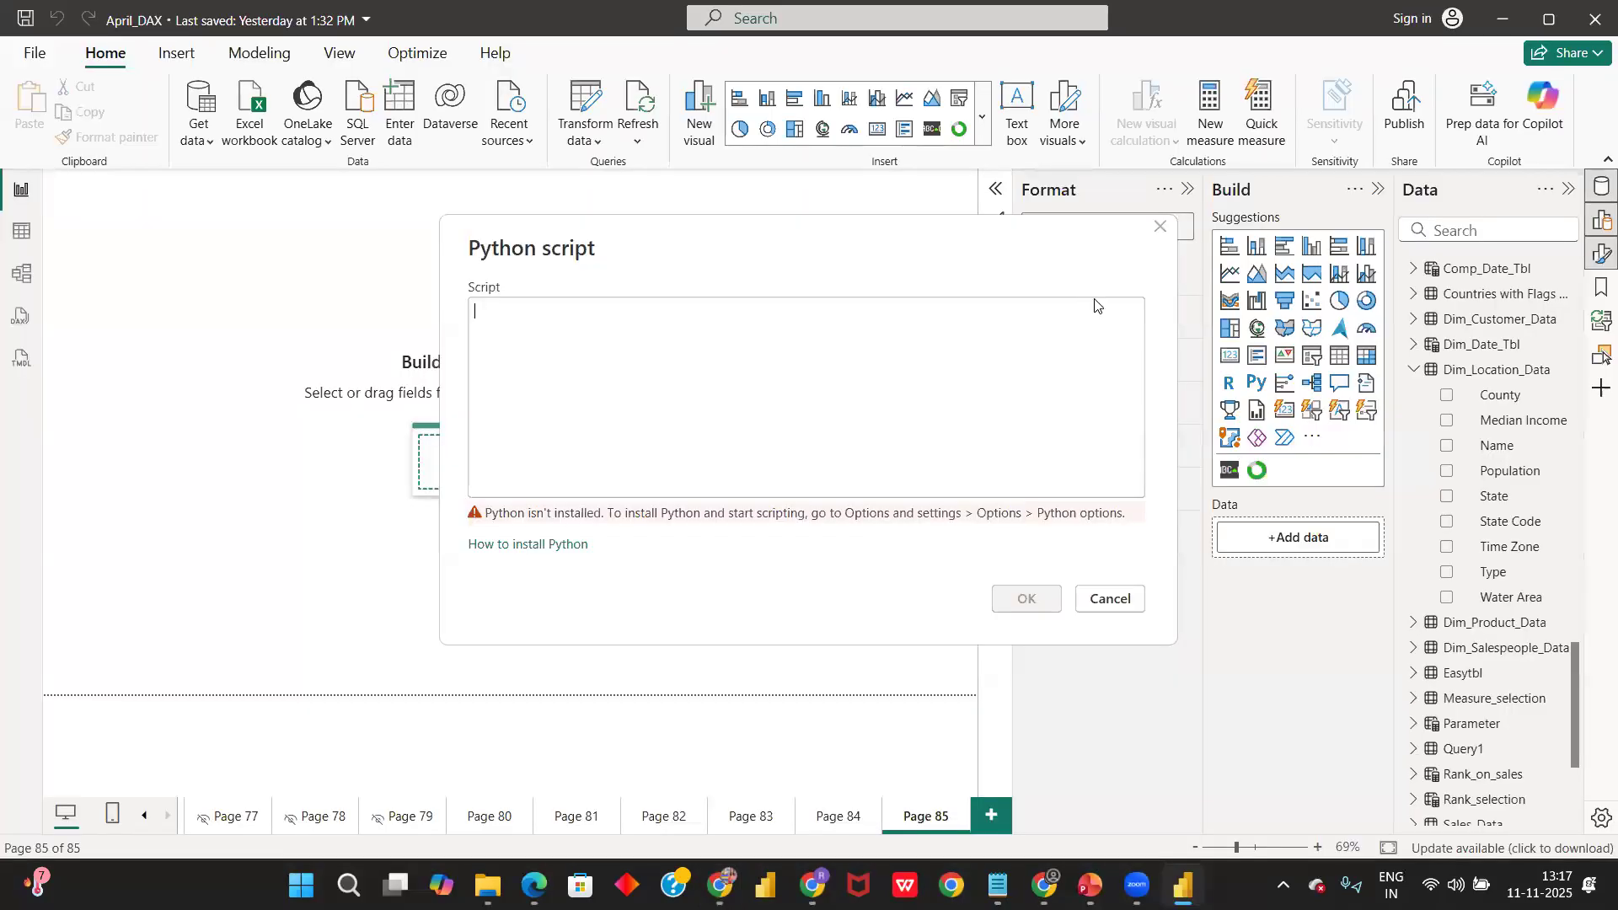
pyautogui.click(1162, 228)
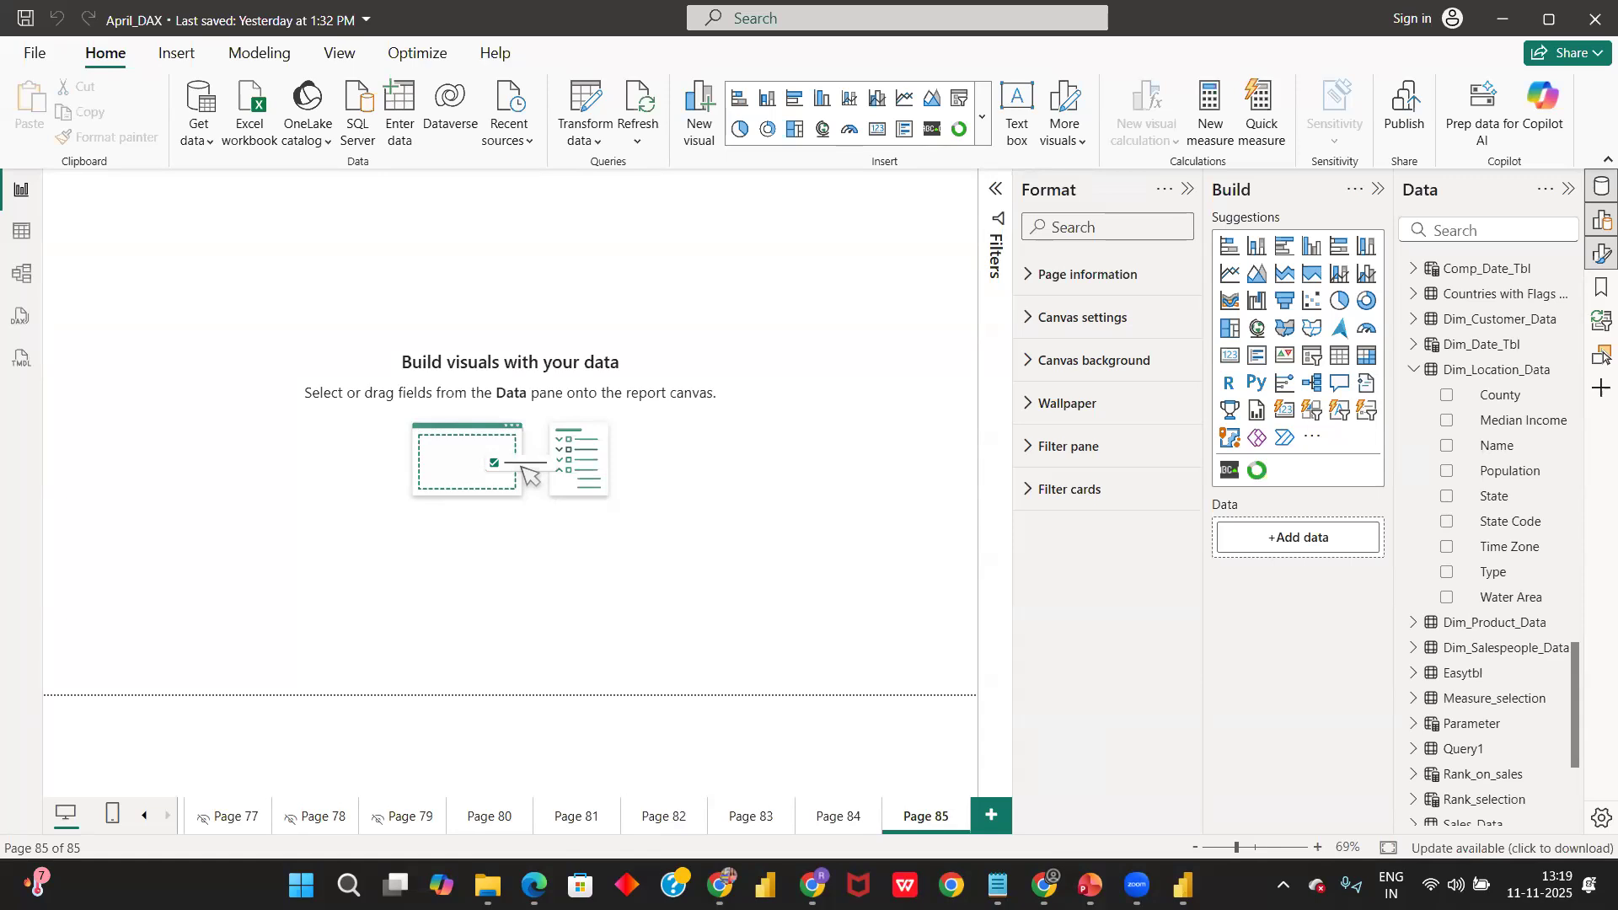
# - Switch to WhatsApp Web, view the image received in the newest chat, and return to Power BI Desktop
pyautogui.hotkey('alt', 'Tab')
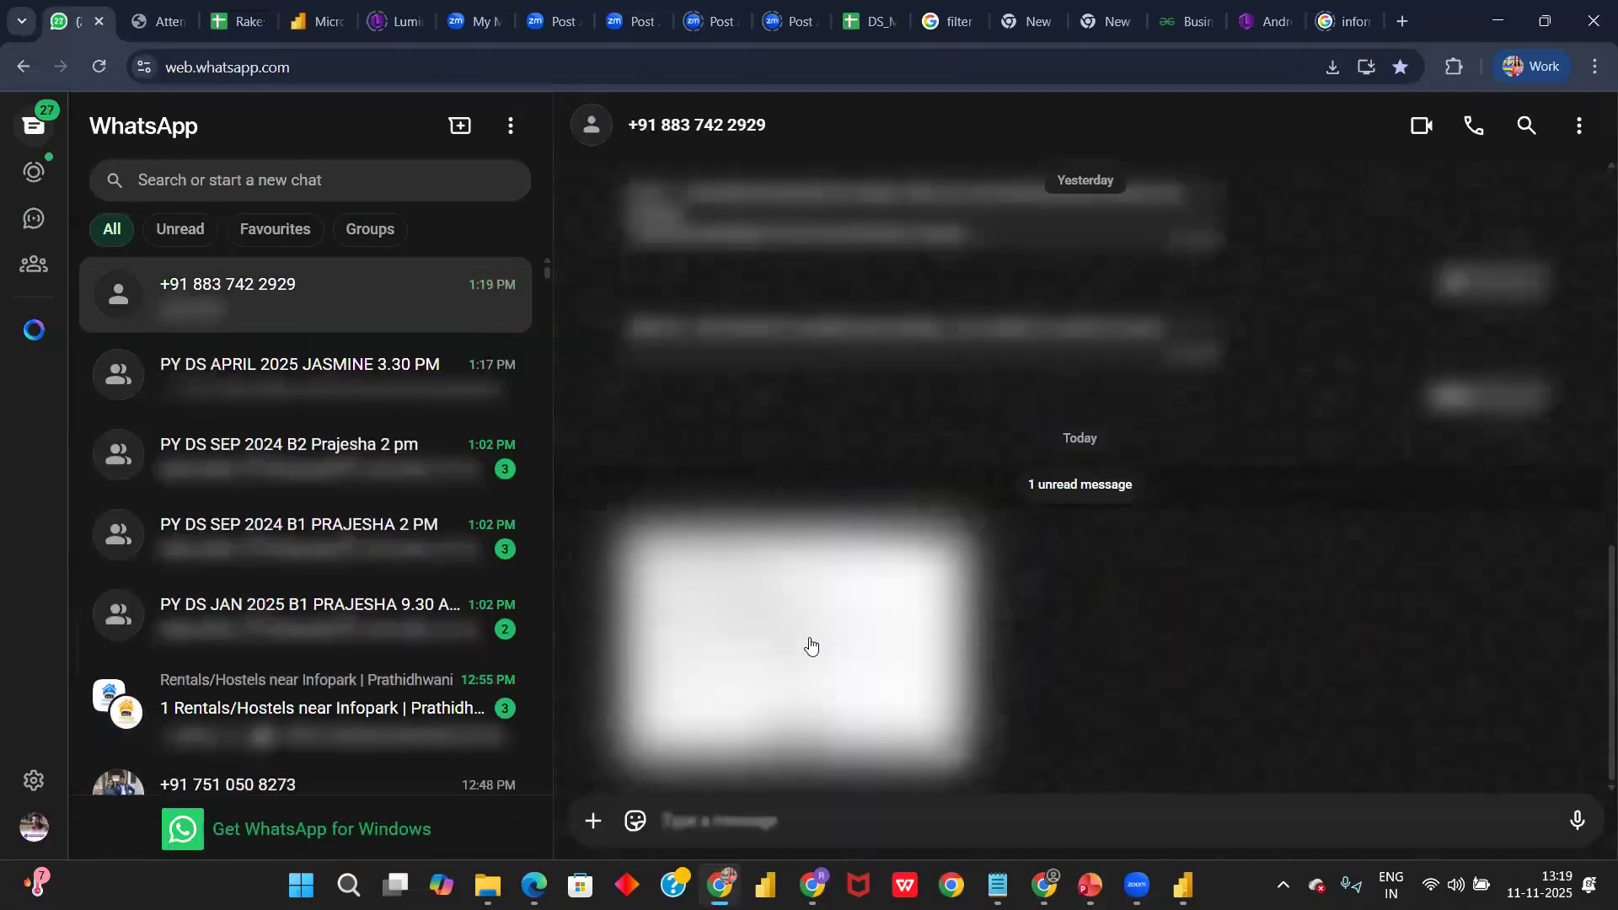
pyautogui.click(807, 628)
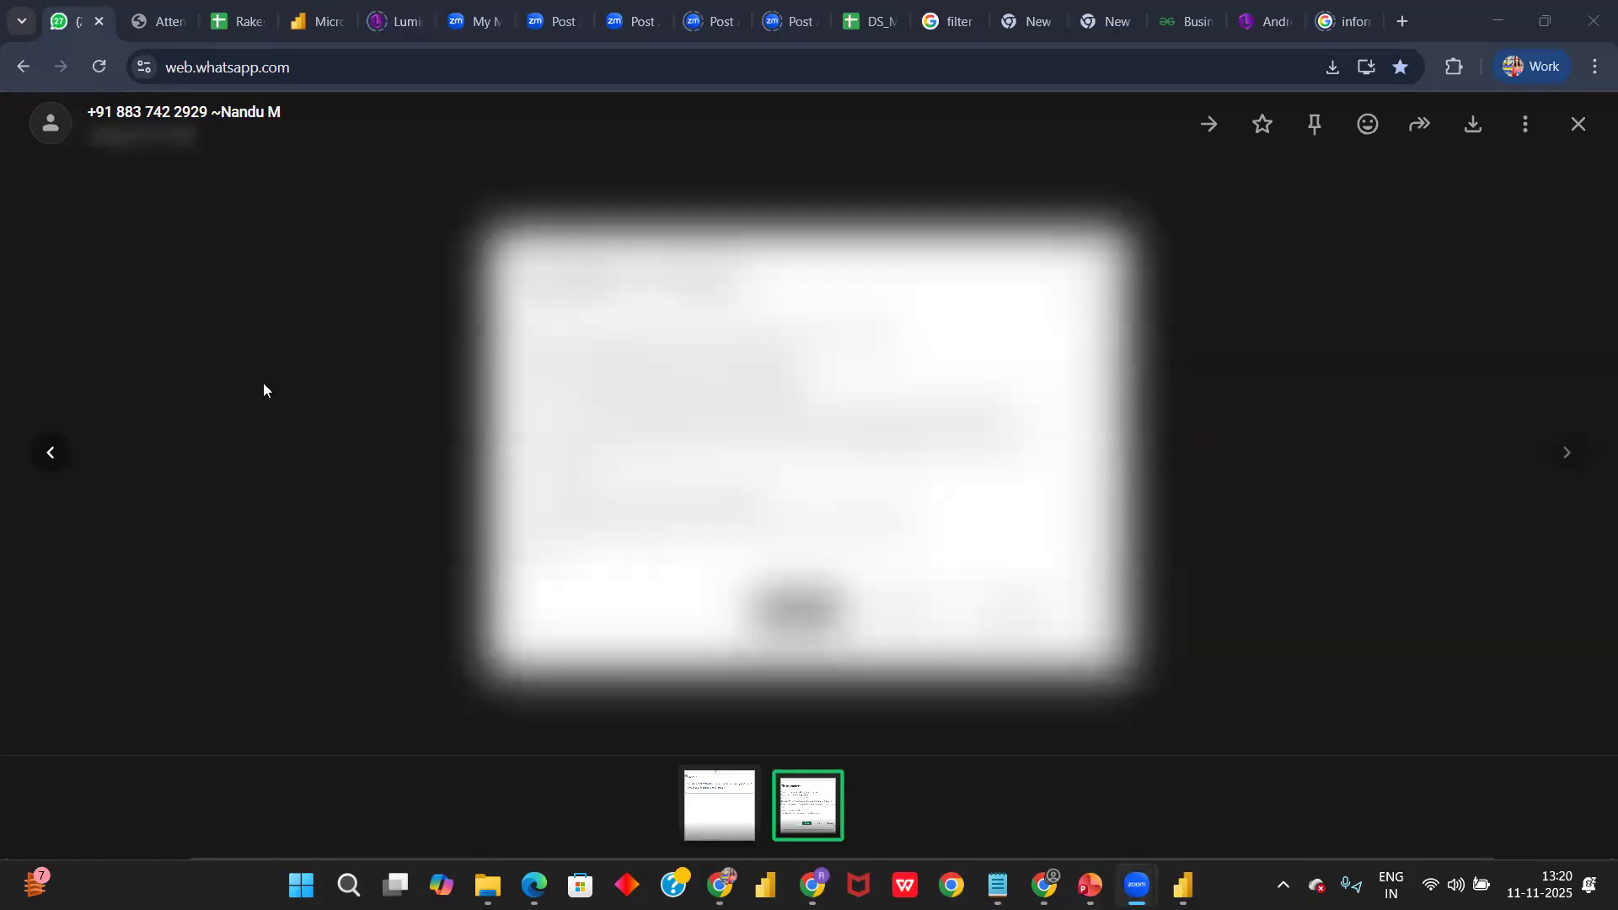
pyautogui.click(374, 365)
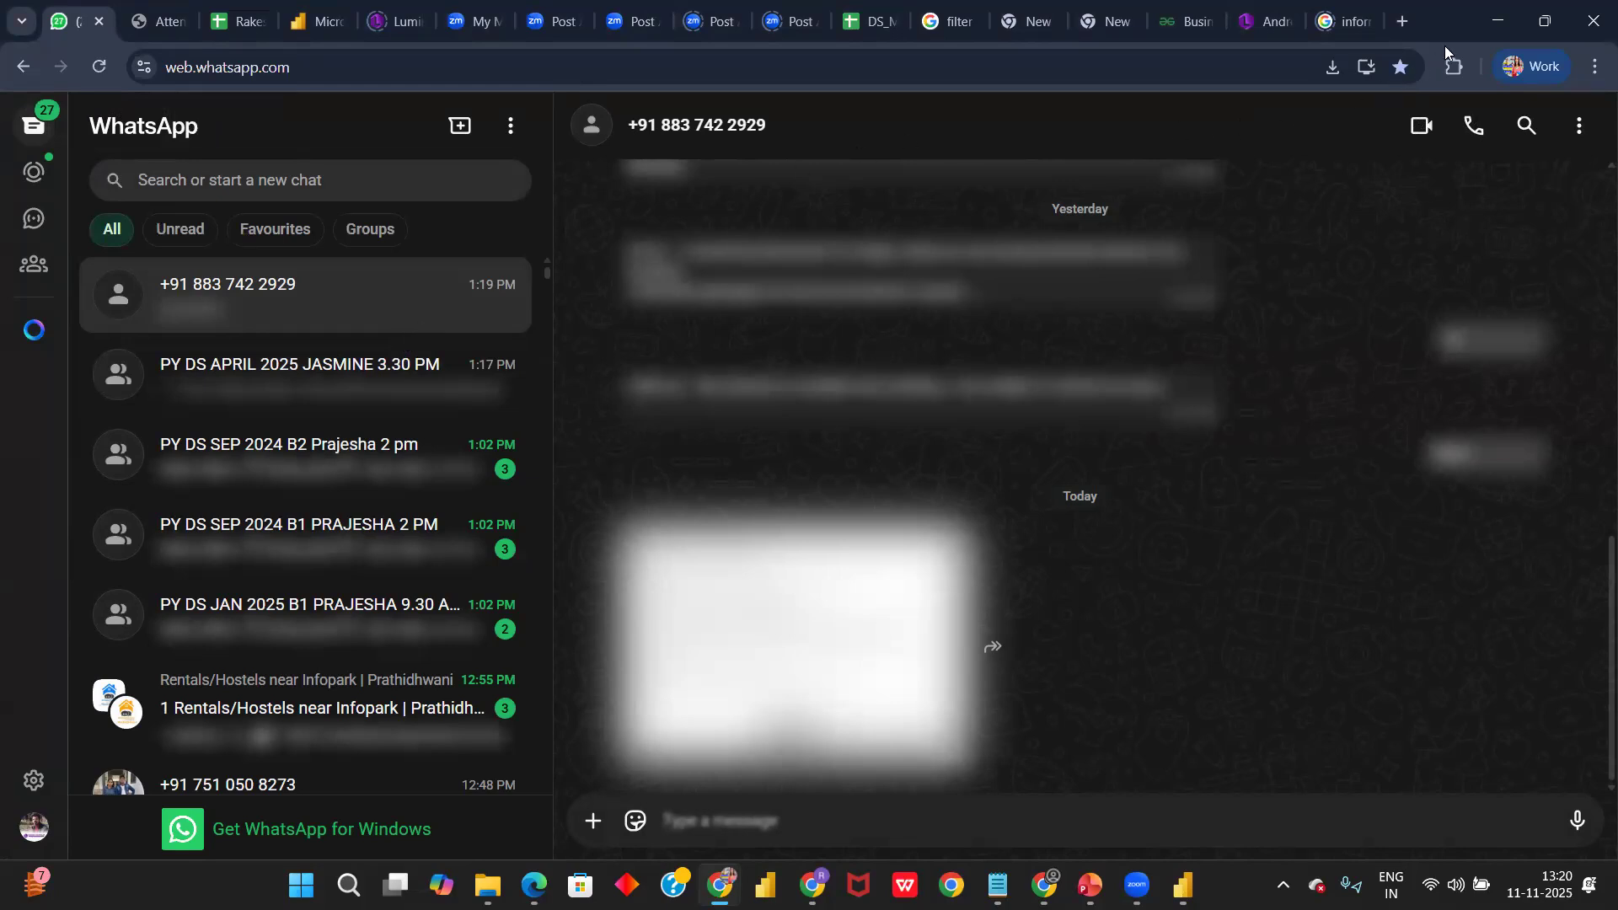
pyautogui.hotkey('alt', 'Tab')
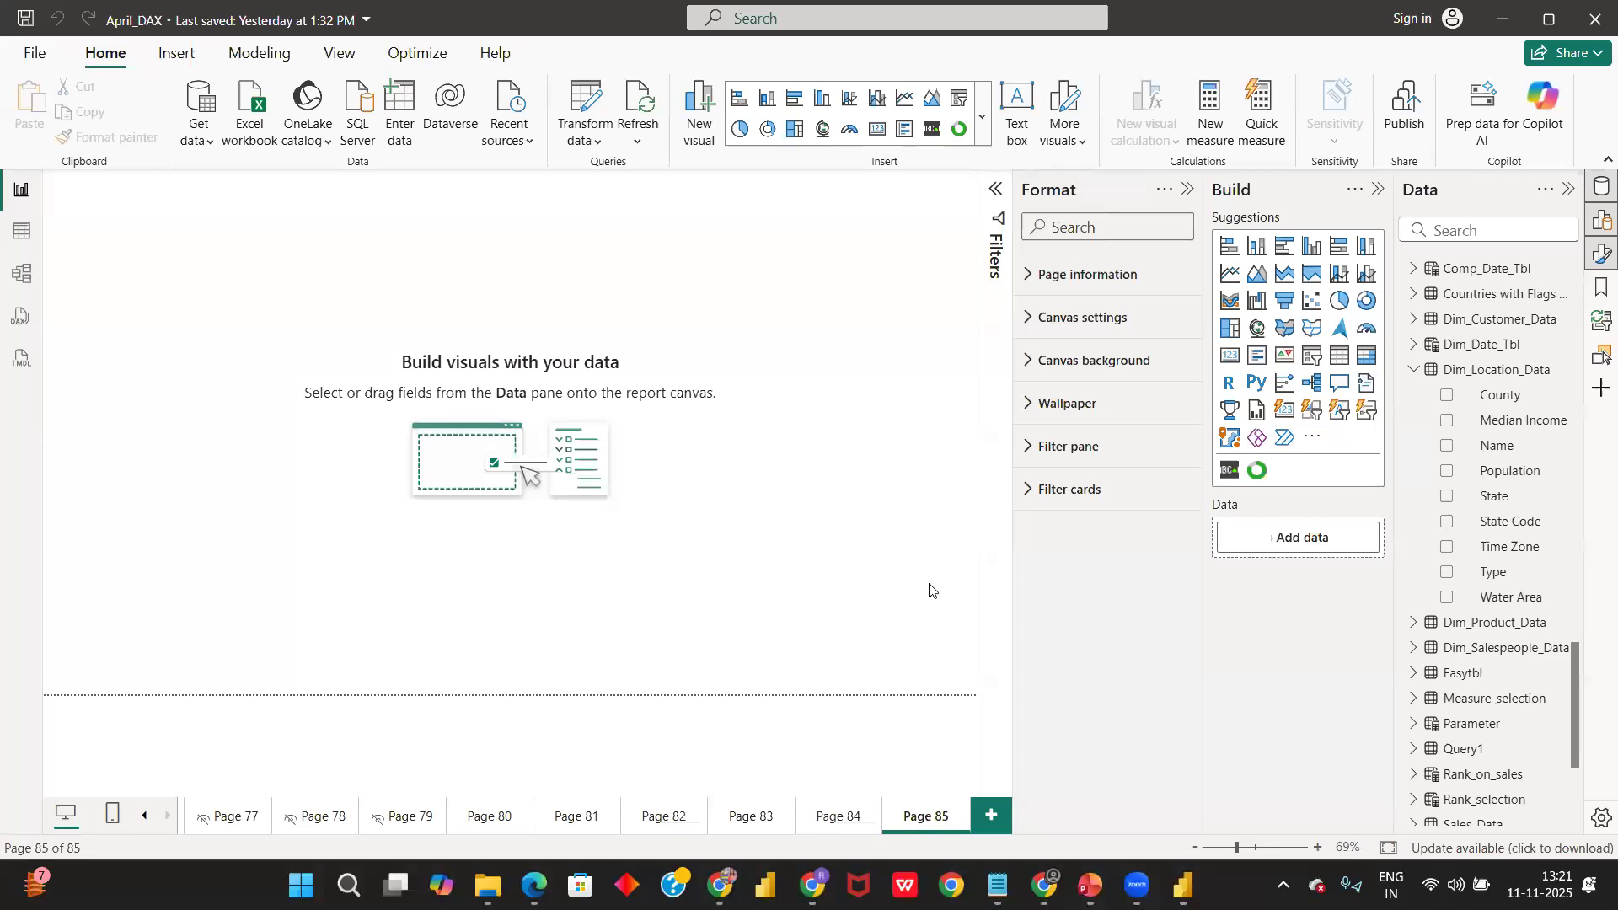
pyautogui.moveTo(721, 887)
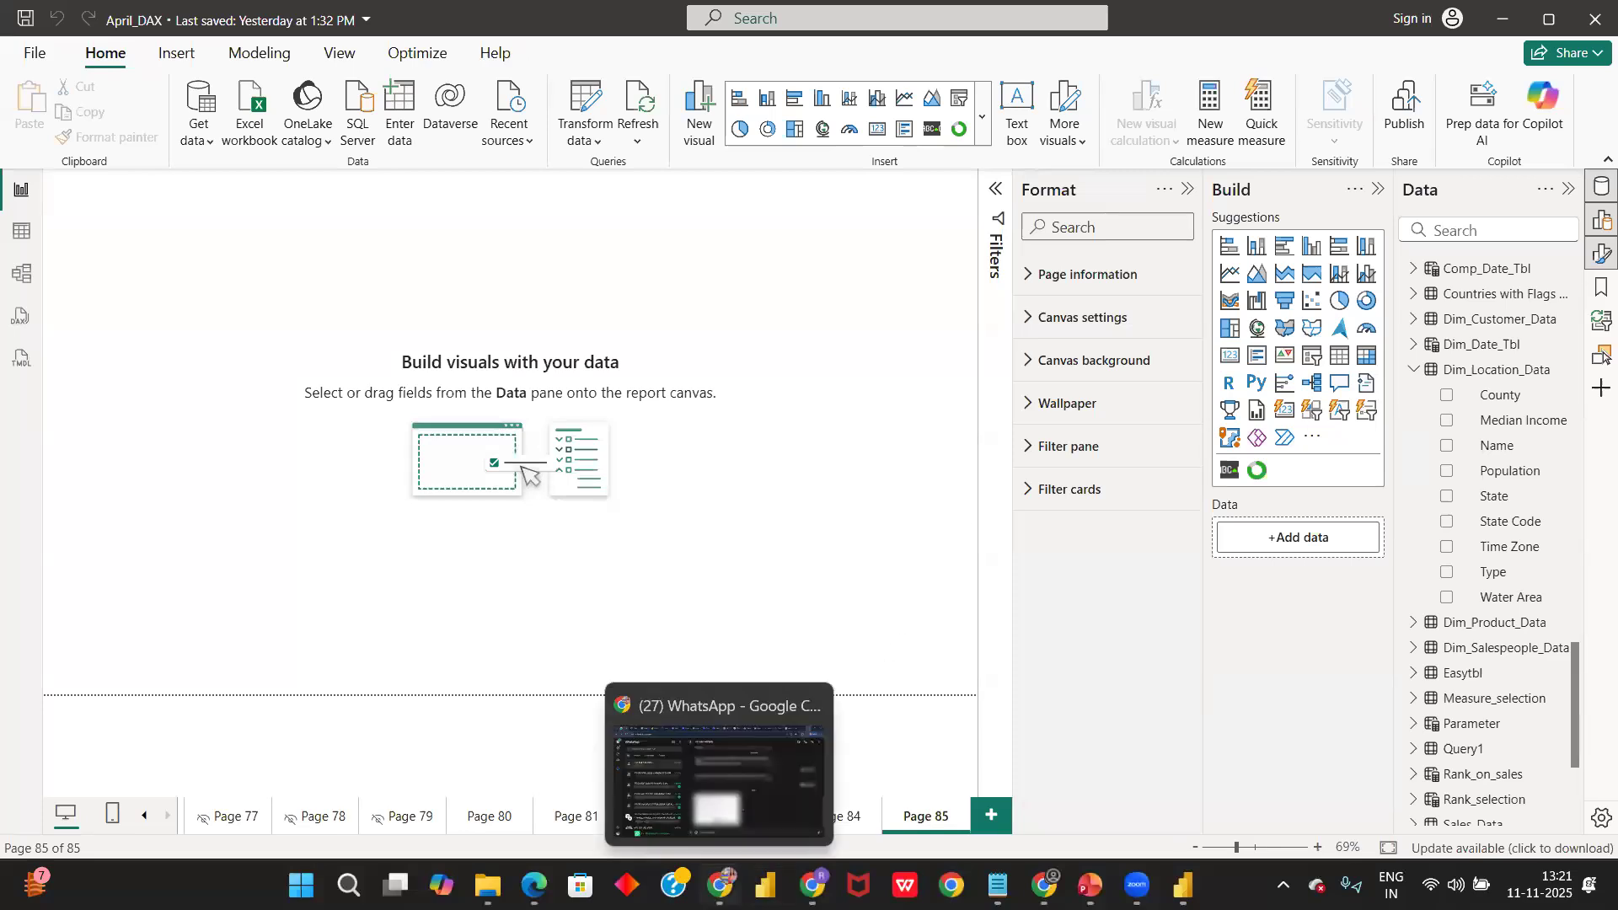
pyautogui.click(747, 713)
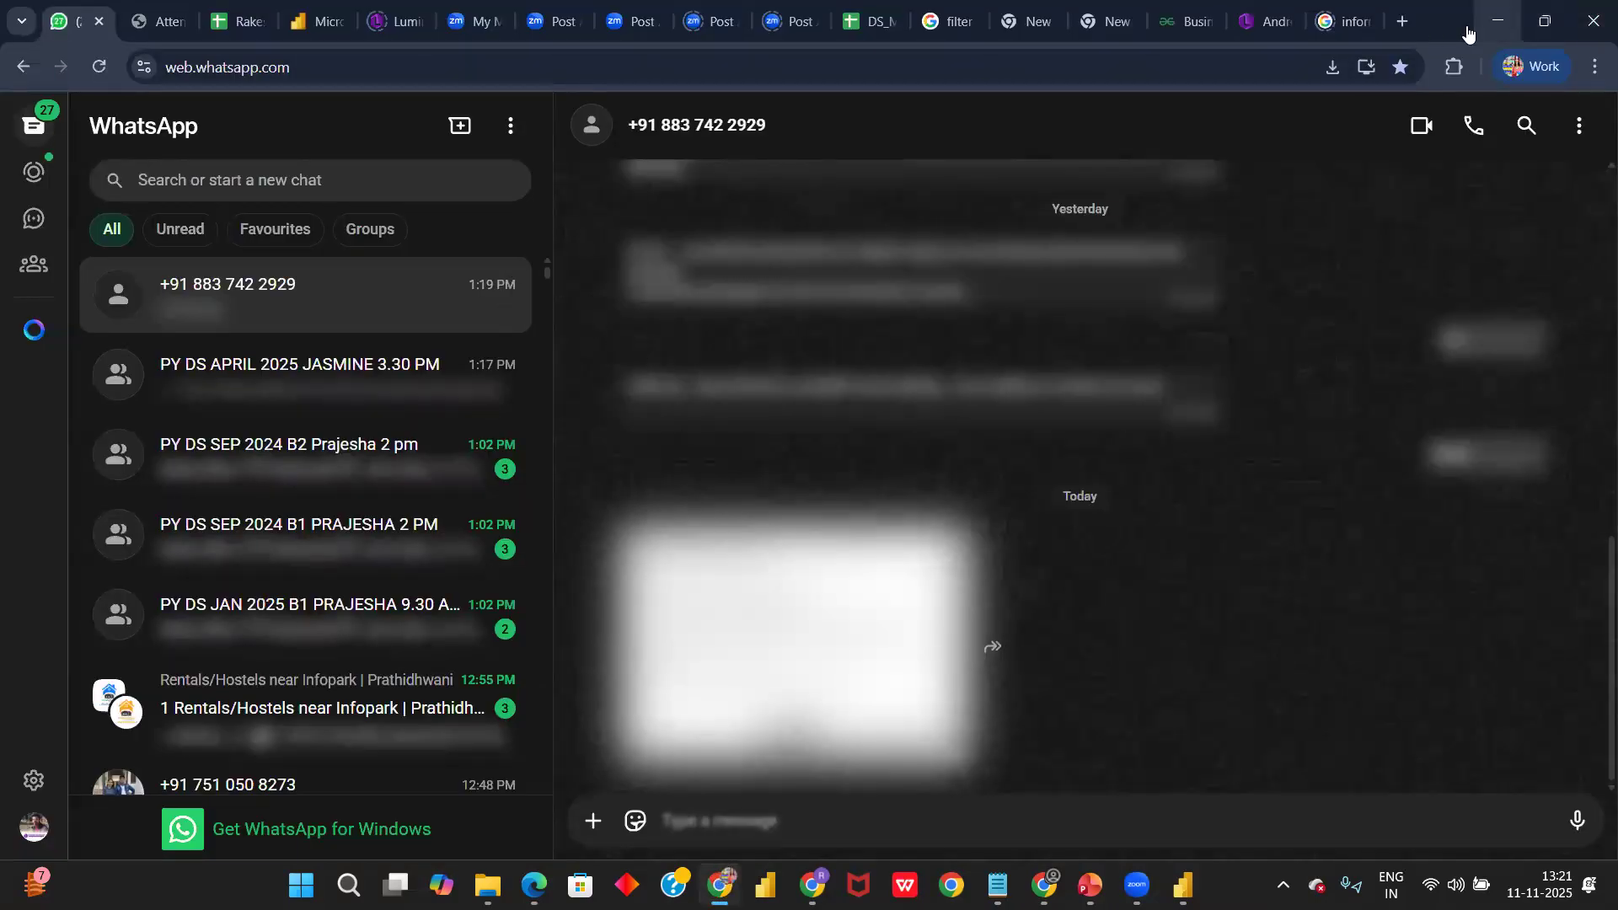
pyautogui.click(1497, 19)
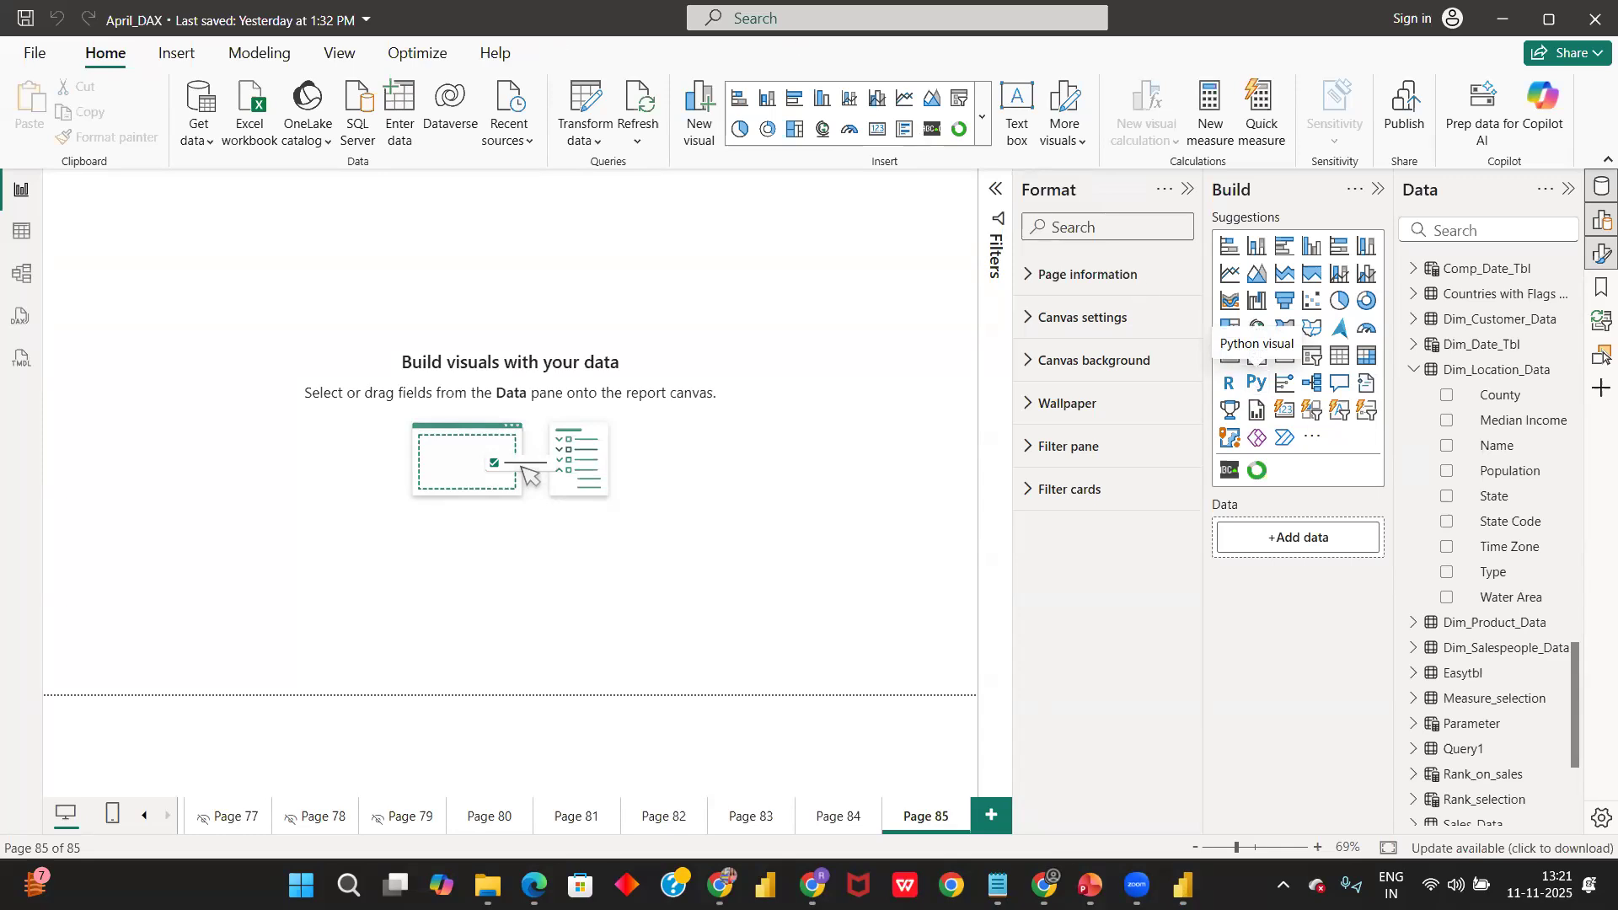
# - Switch to the Python visuals article, examine its tips, scatter plot code and field selection steps, and return to Power BI Desktop
pyautogui.hotkey('alt', 'Tab')
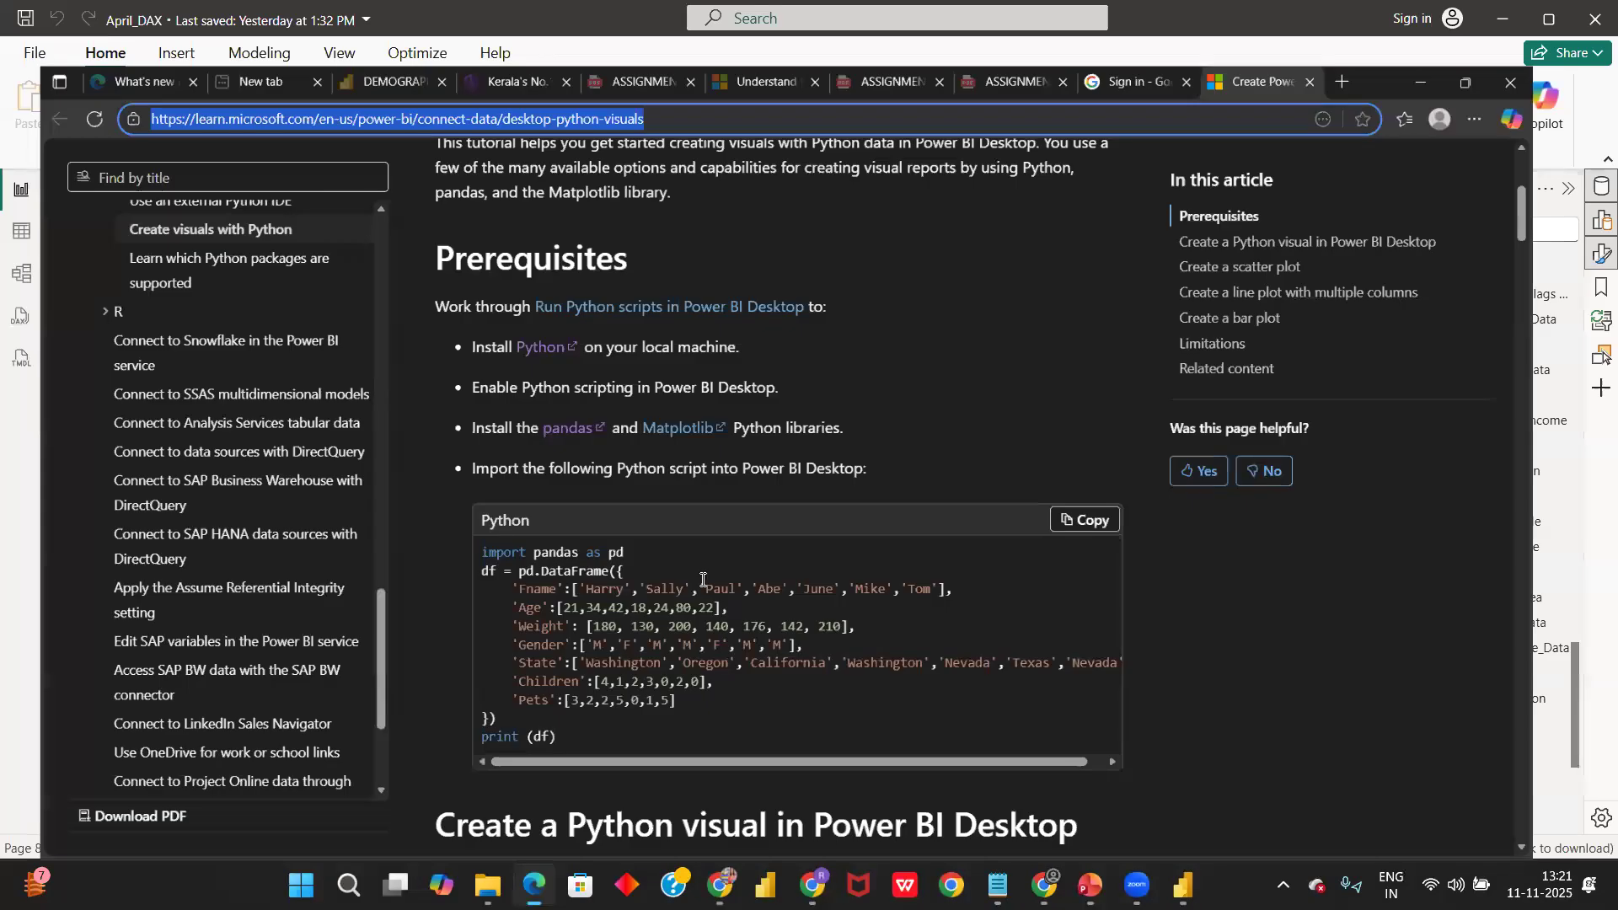
pyautogui.scroll(-3, 703, 580)
pyautogui.scroll(-15, 703, 580)
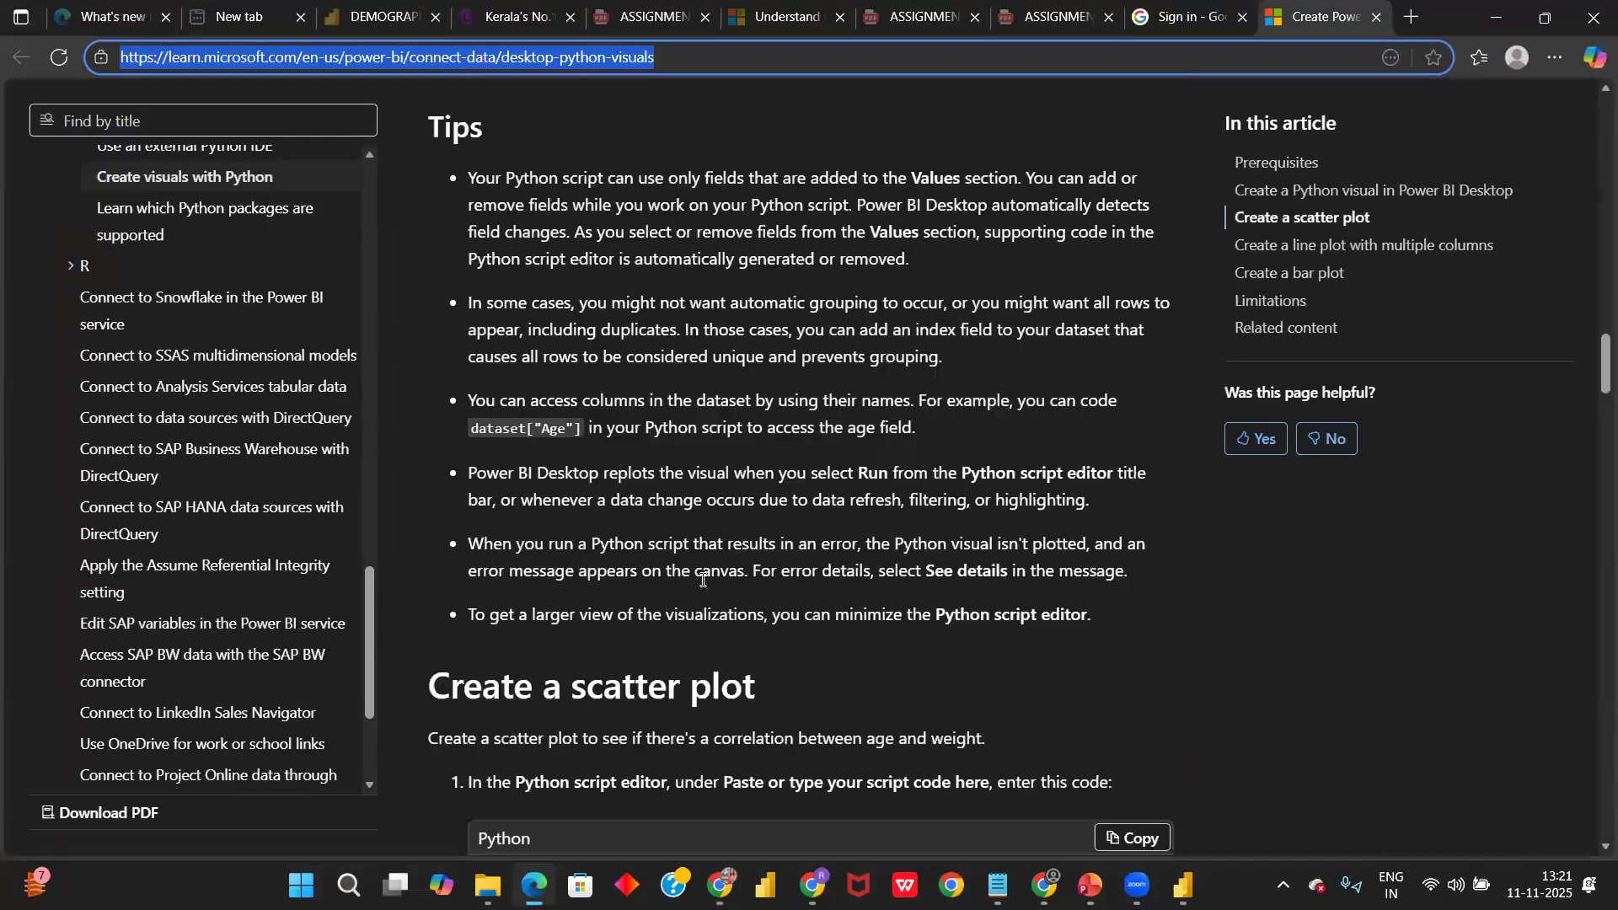
pyautogui.scroll(-12, 703, 575)
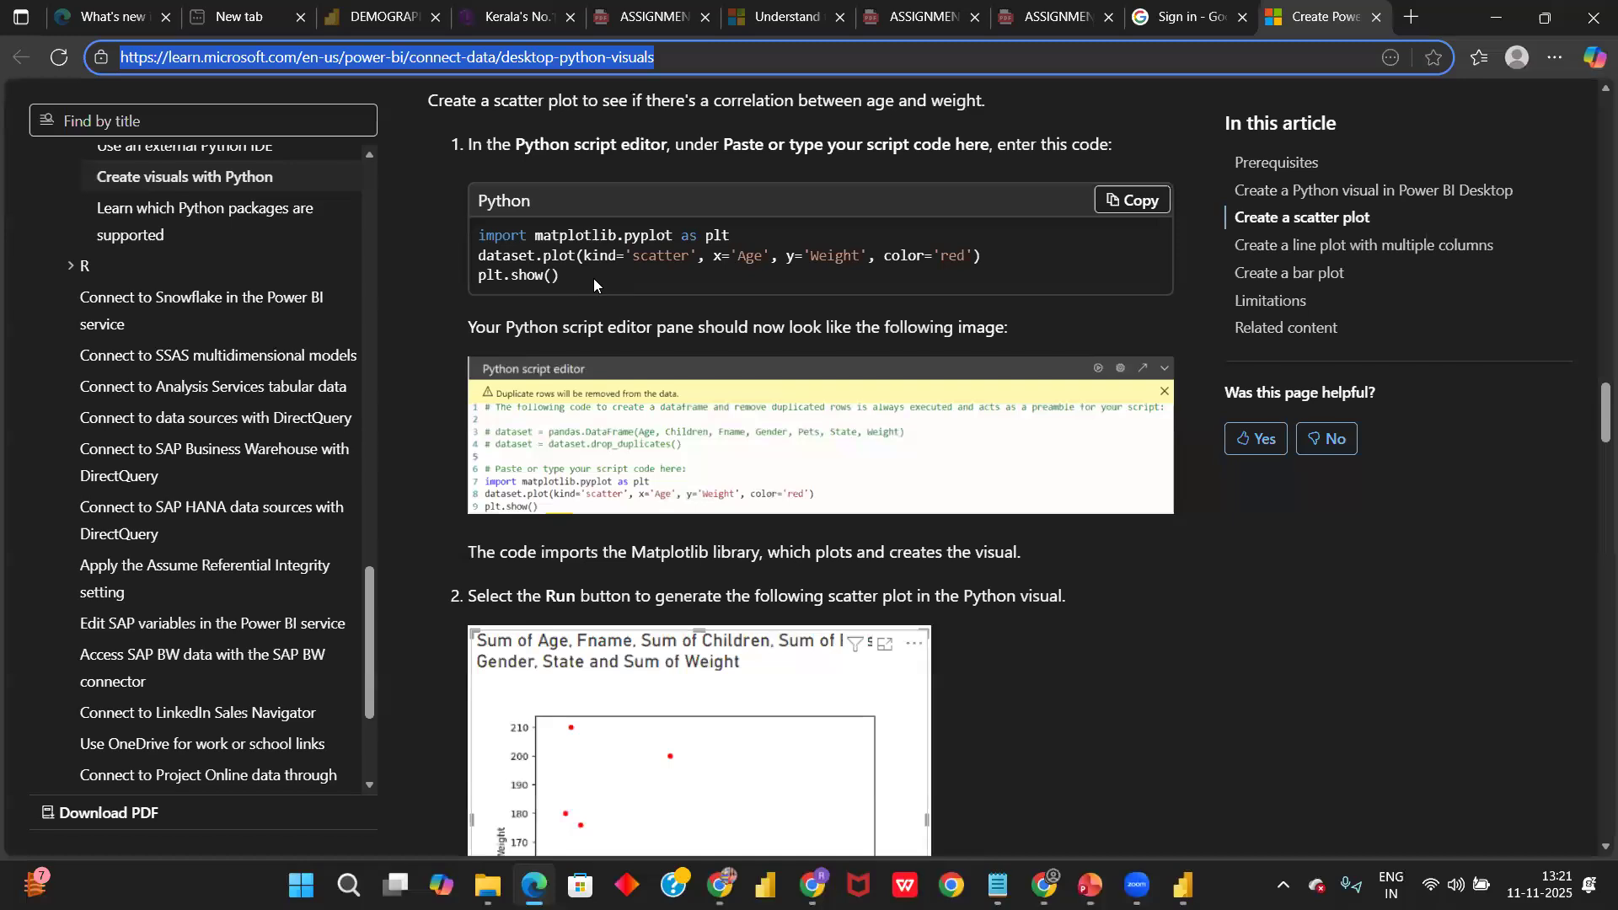
pyautogui.scroll(5, 598, 292)
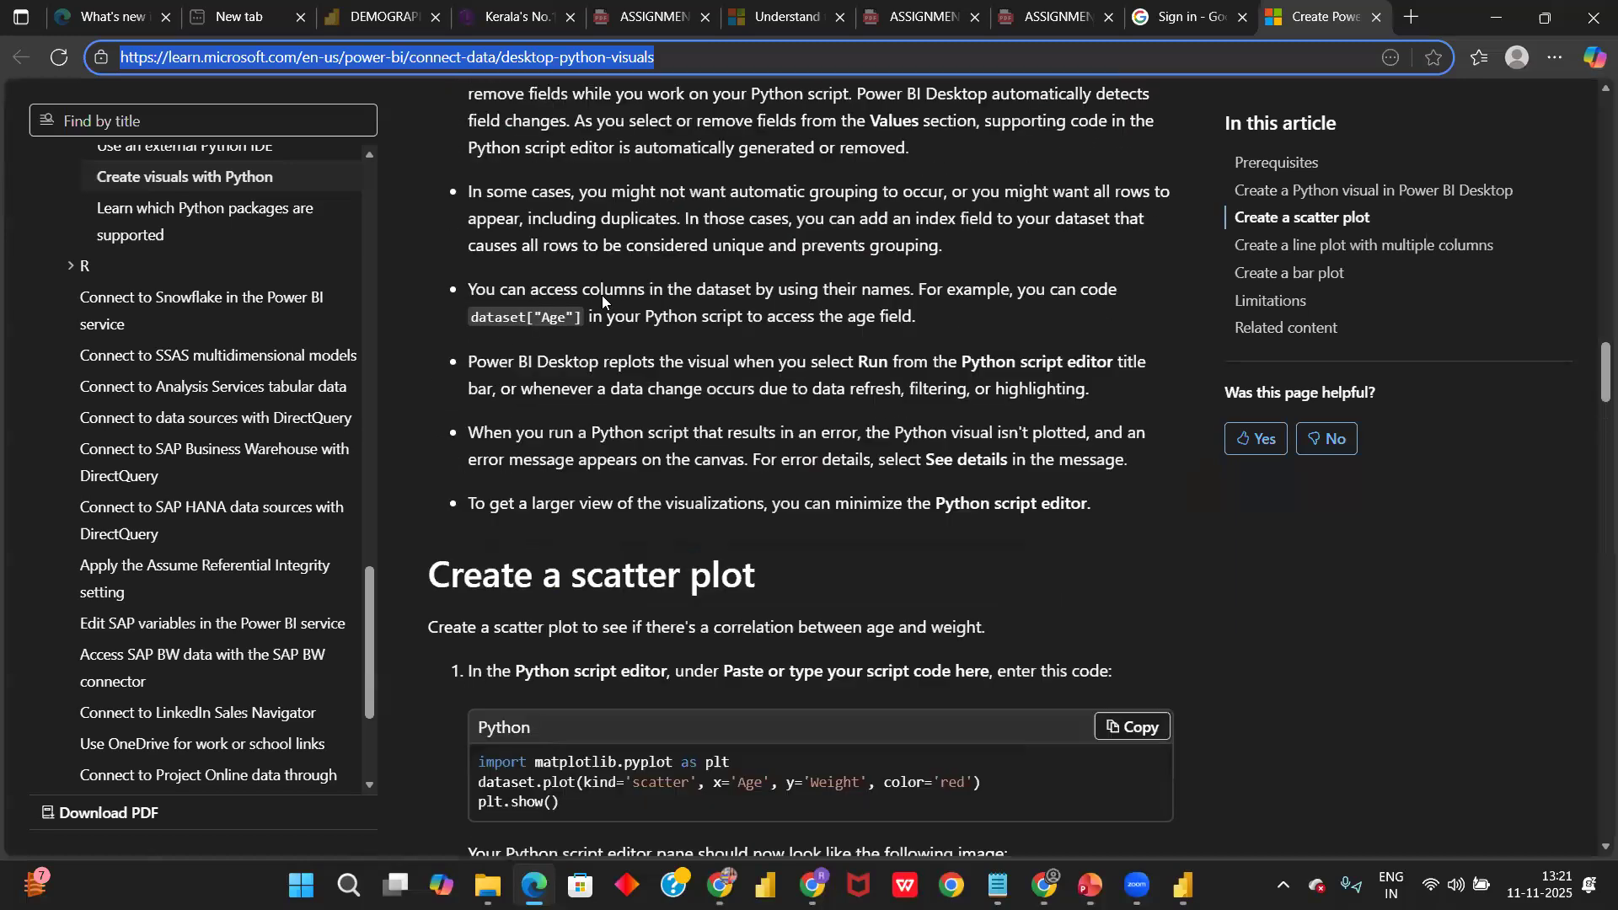
pyautogui.scroll(4, 602, 297)
pyautogui.scroll(-6, 601, 302)
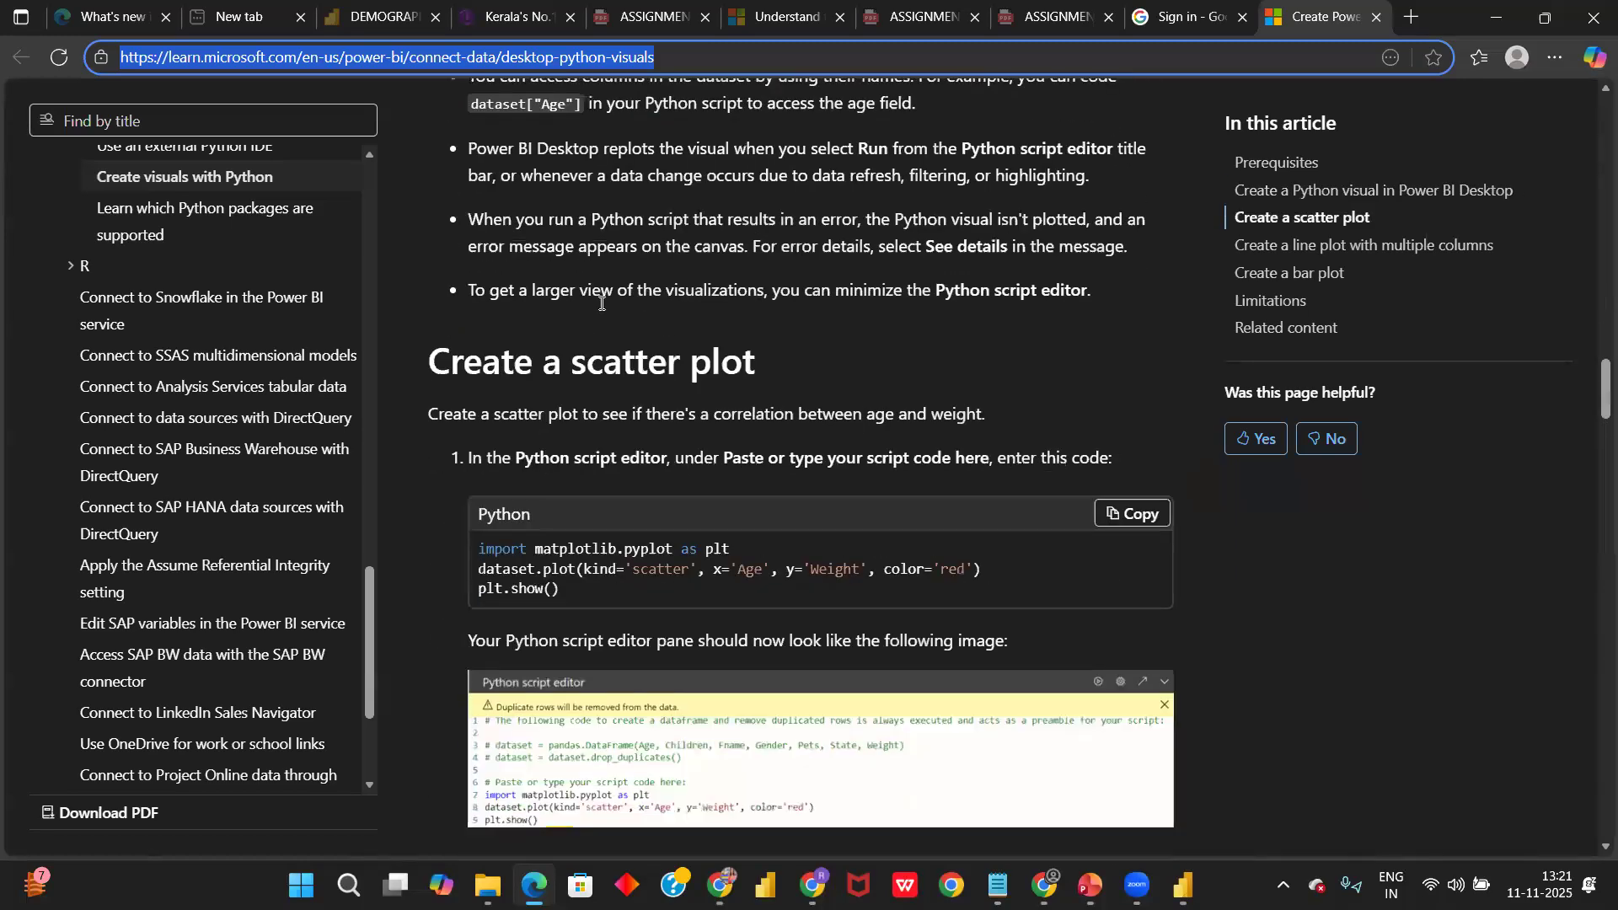
pyautogui.scroll(-3, 602, 303)
pyautogui.scroll(-2, 600, 307)
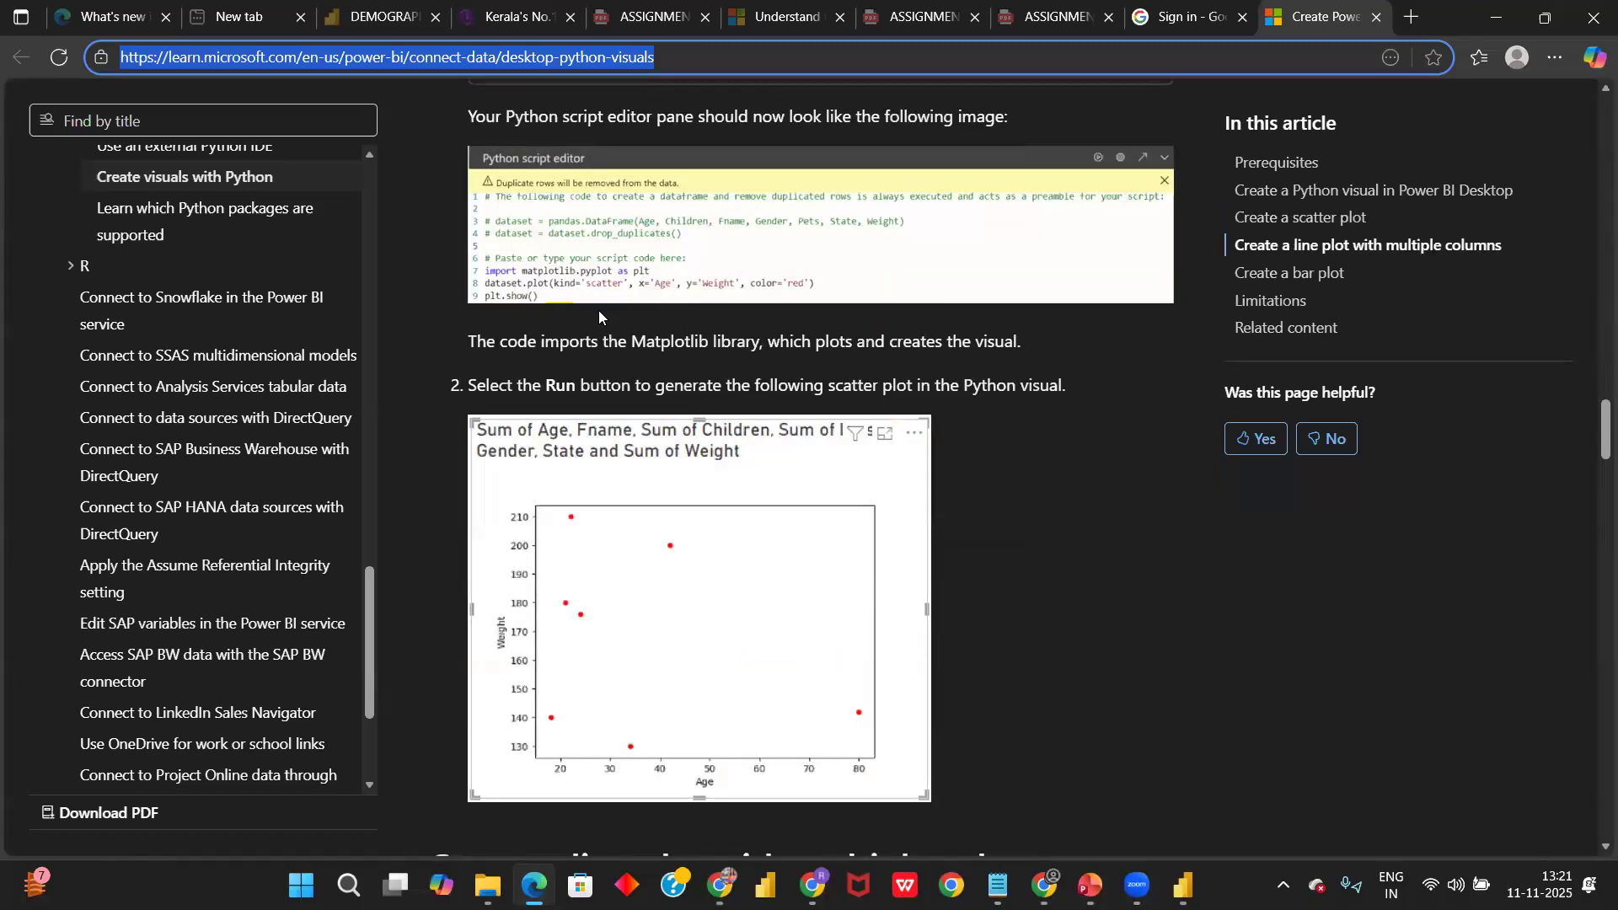
pyautogui.scroll(5, 599, 311)
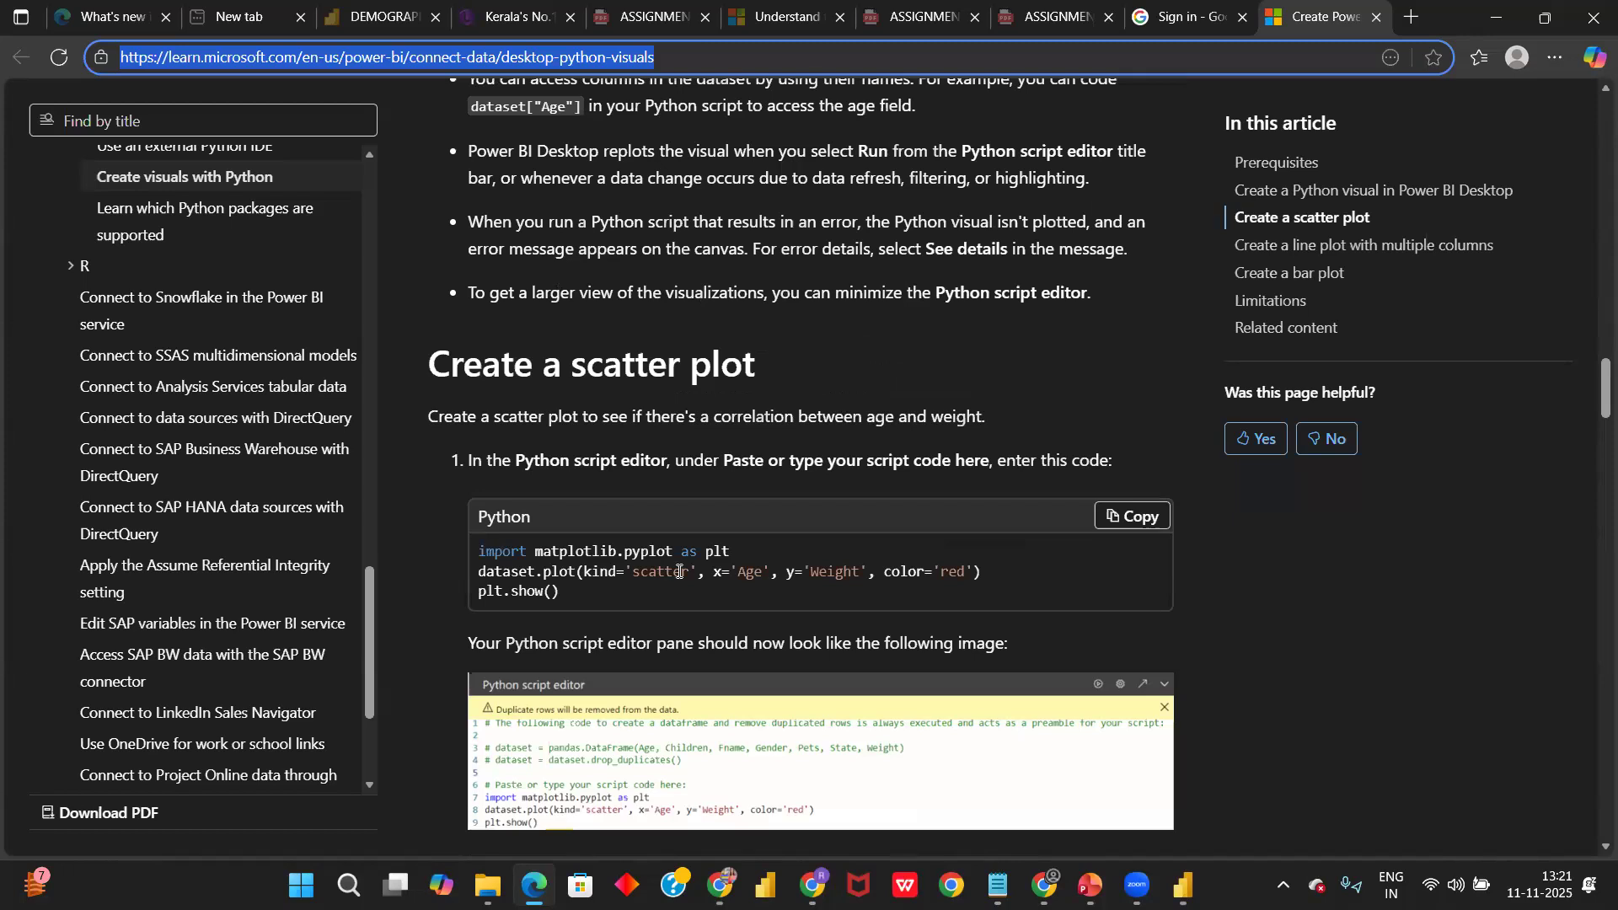
pyautogui.scroll(3, 689, 570)
pyautogui.scroll(6, 690, 570)
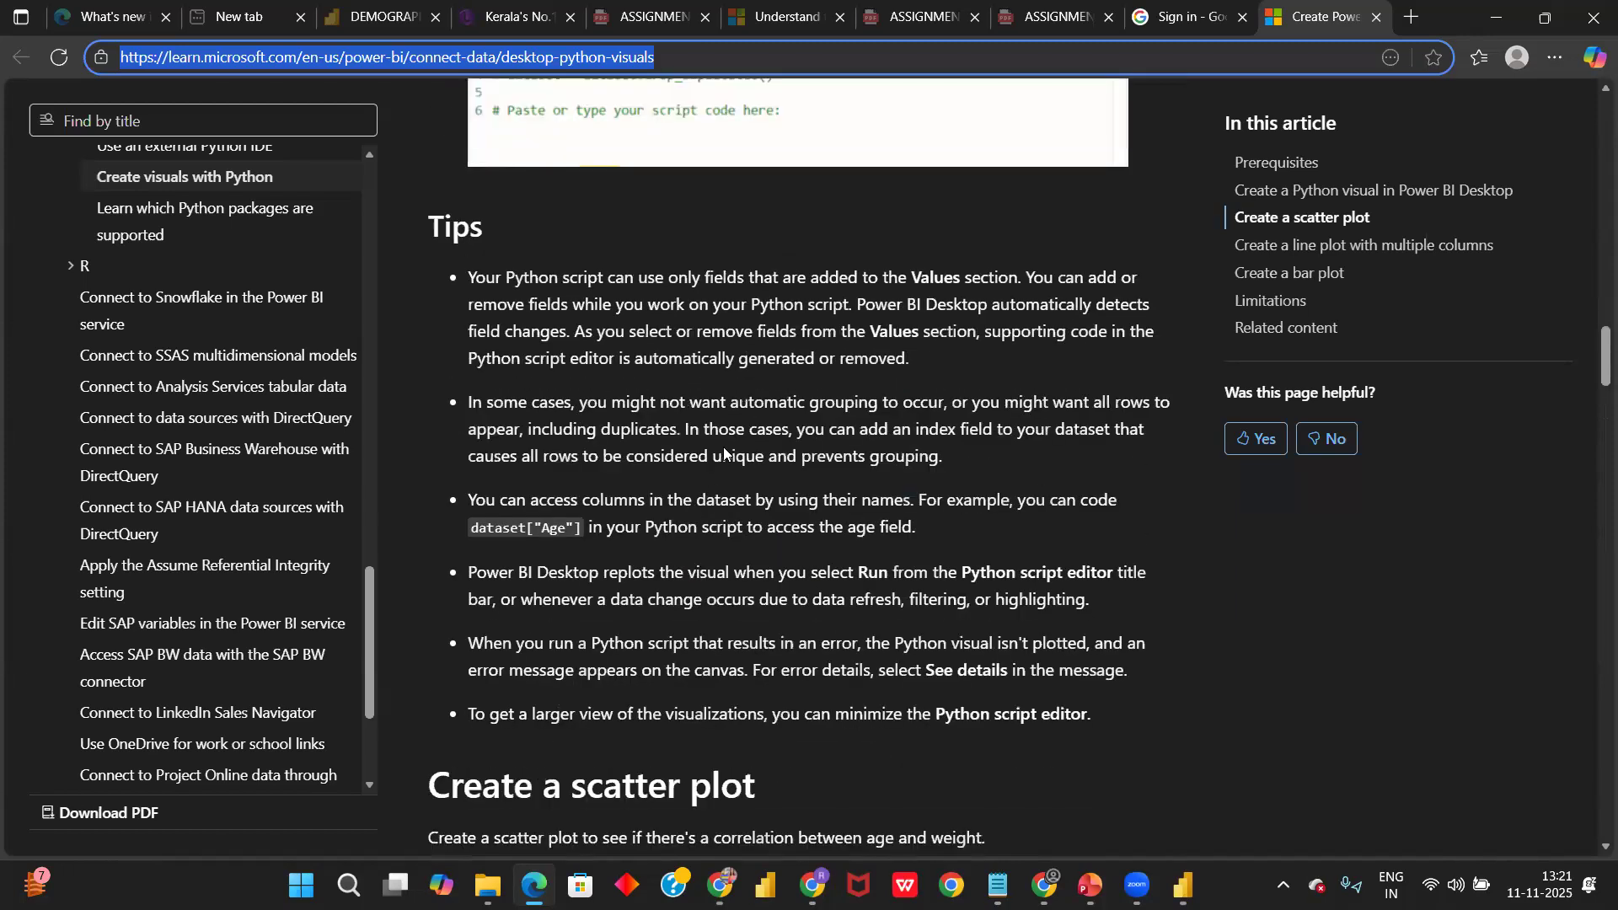
pyautogui.scroll(7, 739, 412)
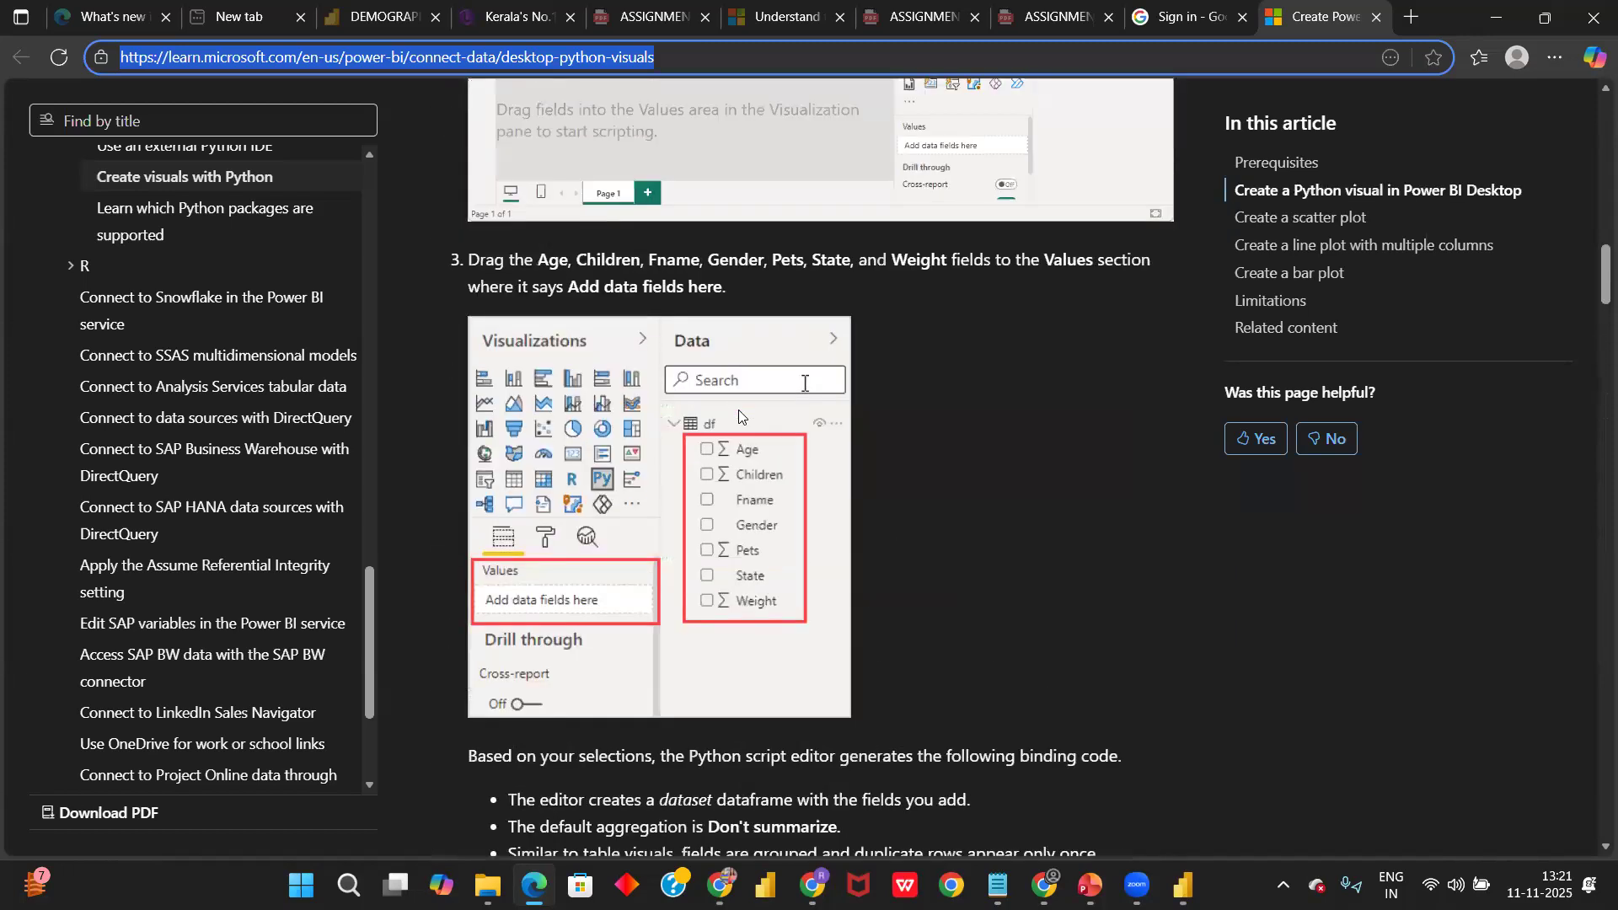
pyautogui.scroll(5, 739, 416)
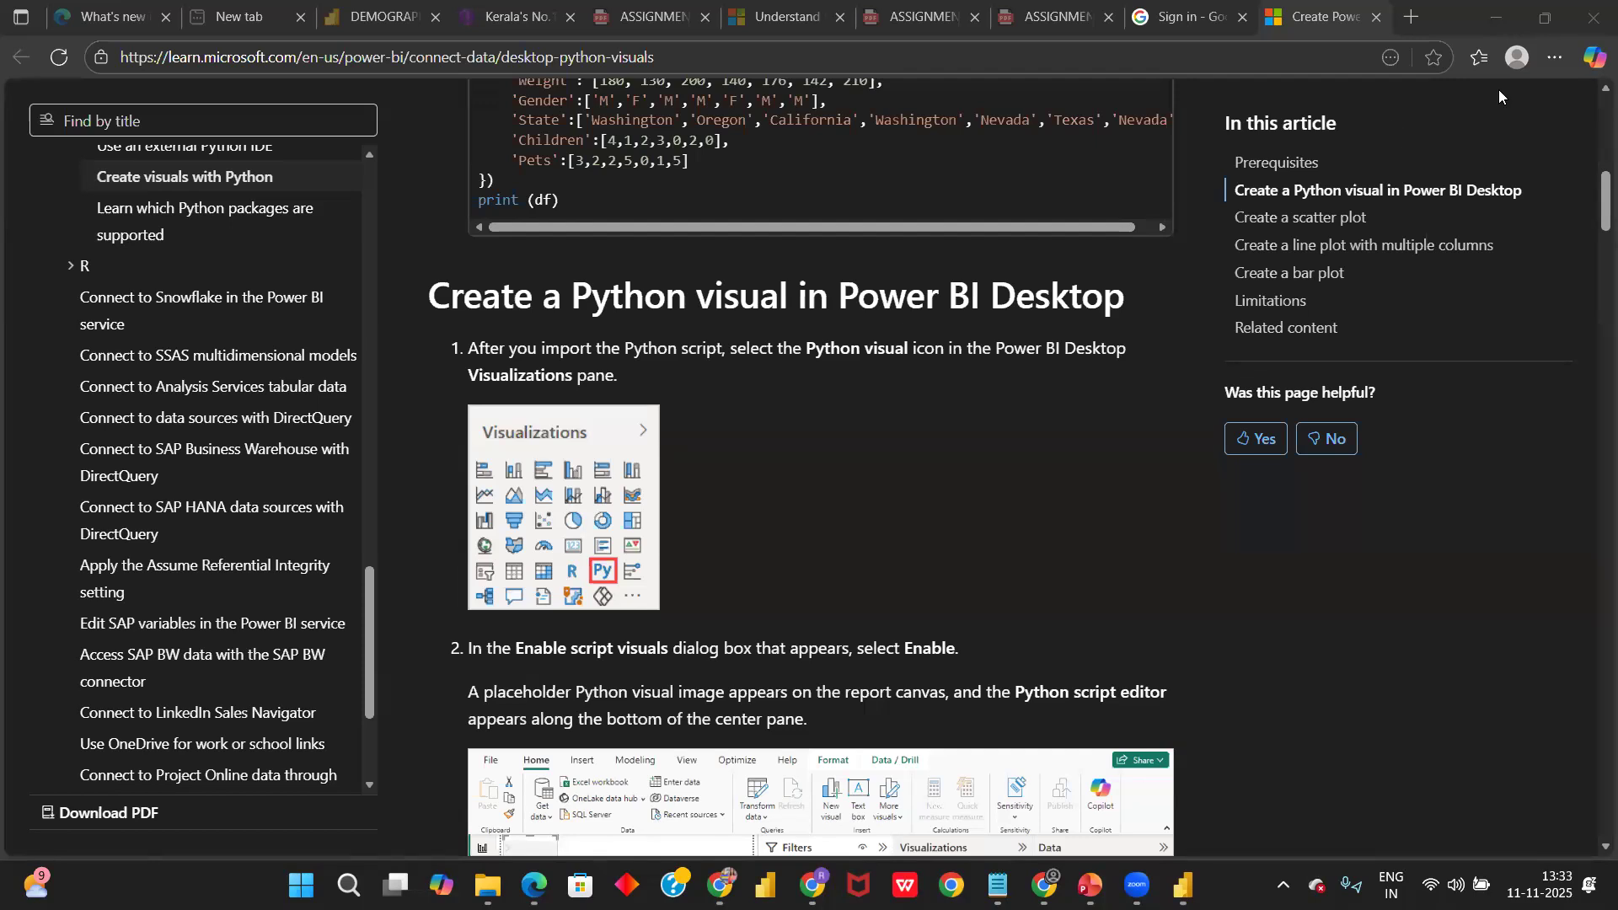
pyautogui.click(1493, 19)
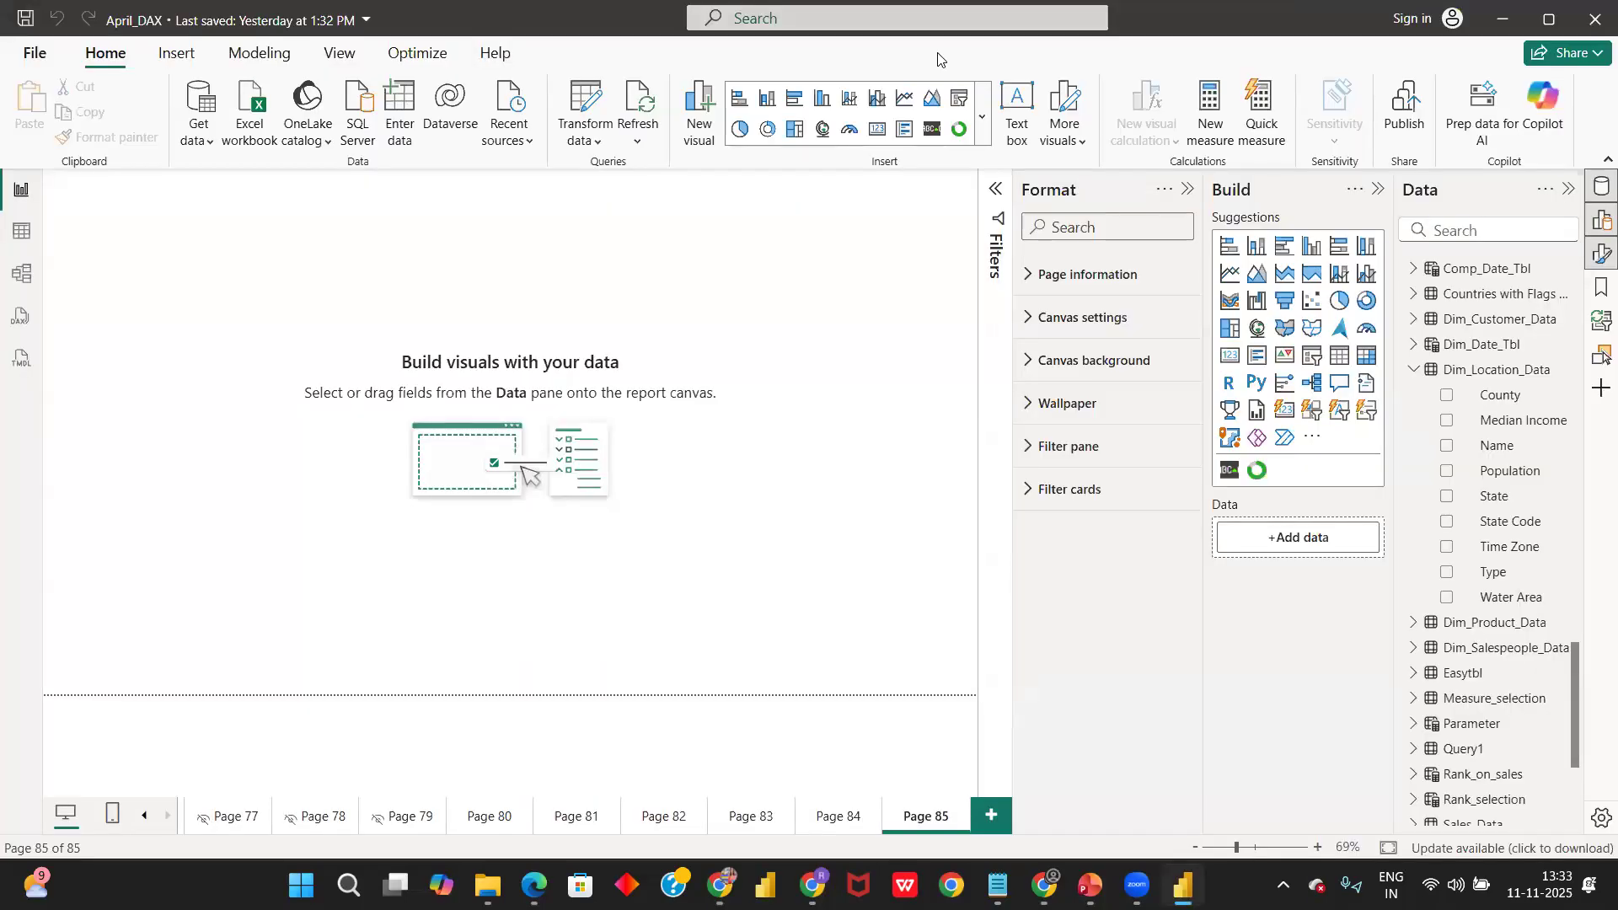